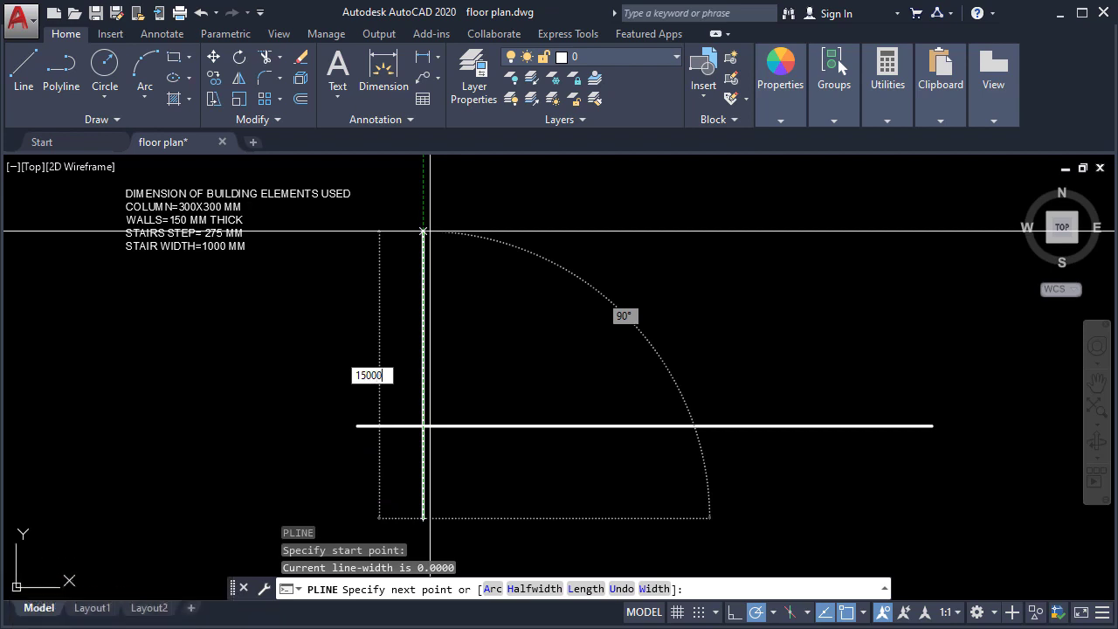
Step: Draw a vertical polyline 15000 mm long, crossing the horizontal grid line near its left end
key("Return")
middle_click_drag(437, 262, 452, 292)
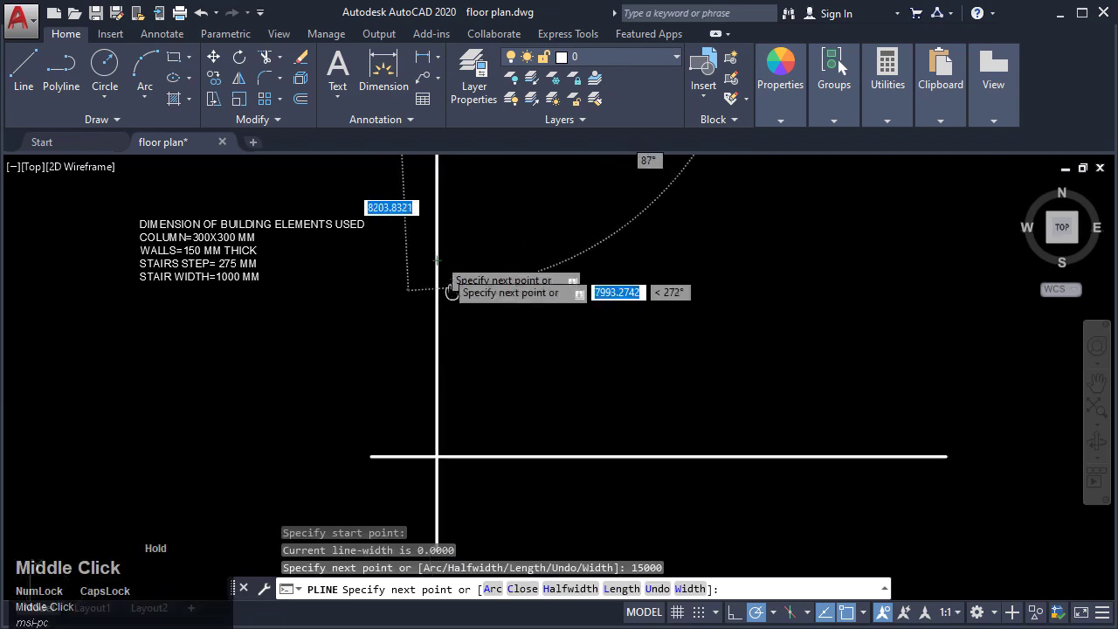
key("Escape")
key("Escape")
Step: Offset the vertical grid line to the right three times in succession at 3500 mm spacing
scroll(468, 315, "down", 4)
middle_click_drag(469, 329, 477, 345)
scroll(474, 348, "up", 2)
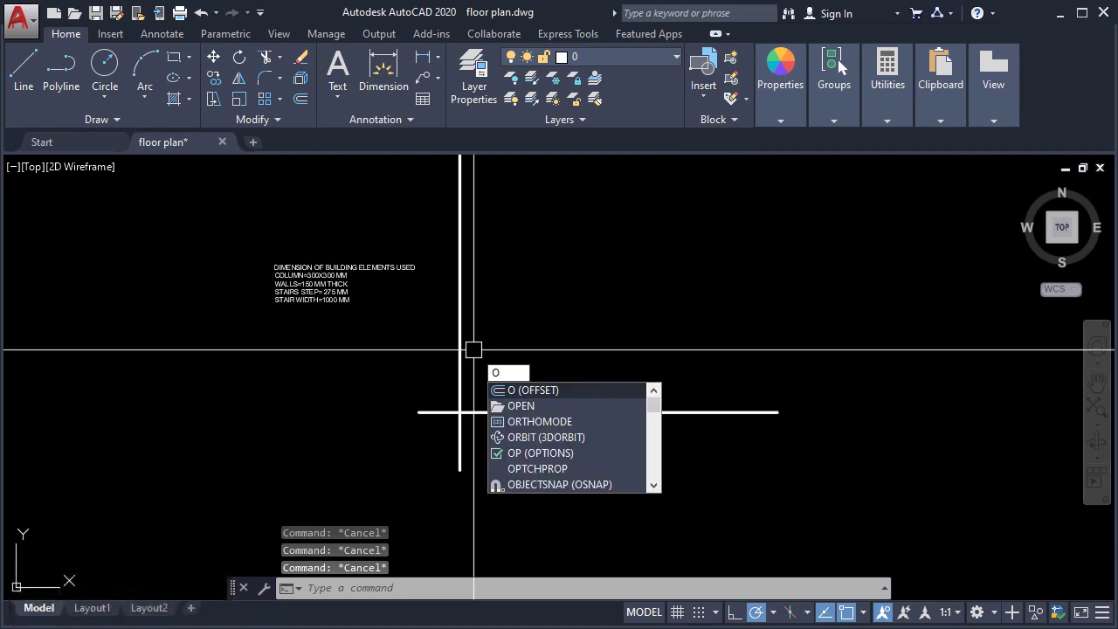
key("Return")
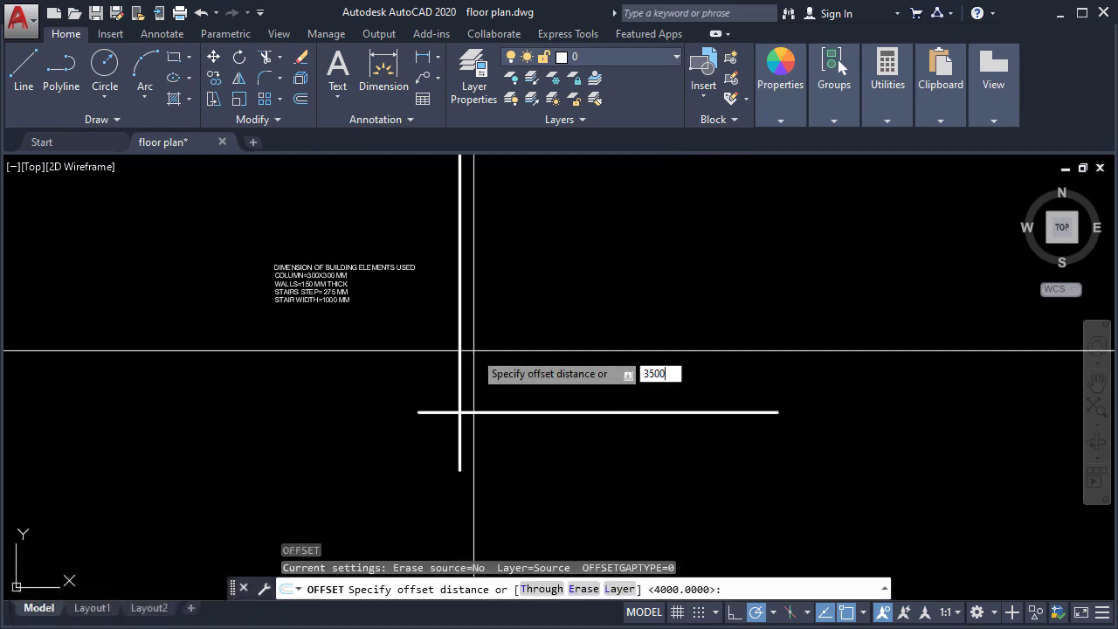
key("Return")
left_click(454, 337)
left_click(568, 350)
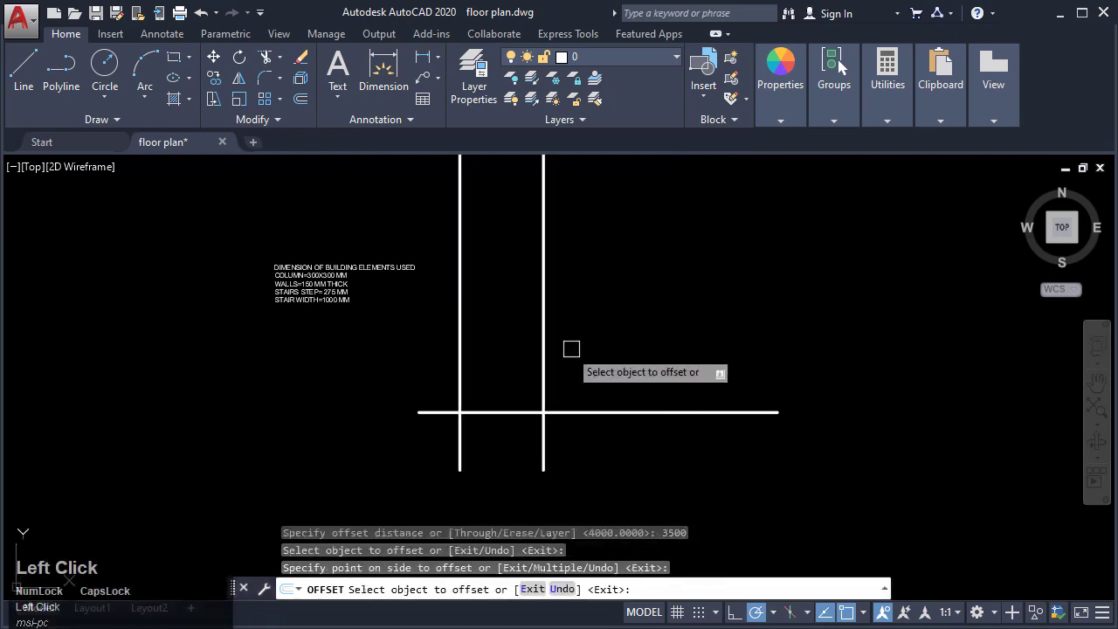
left_click(543, 350)
left_click(607, 354)
left_click(627, 357)
left_click(690, 363)
key("Escape")
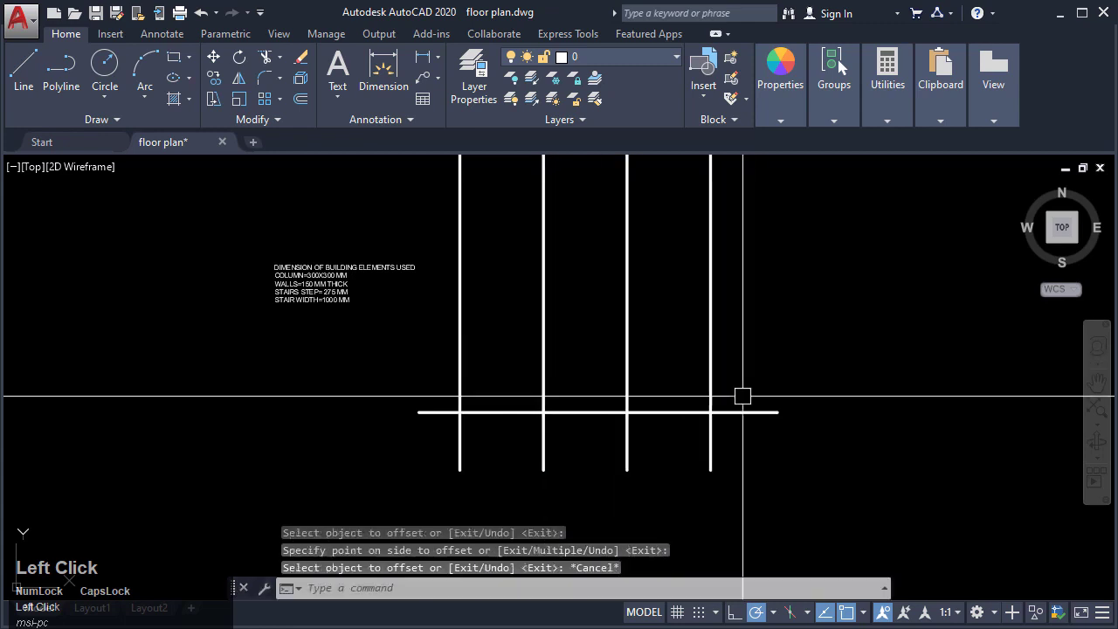
Step: Offset the horizontal grid line upward twice in succession at 4000 mm spacing
key("Return")
type("400")
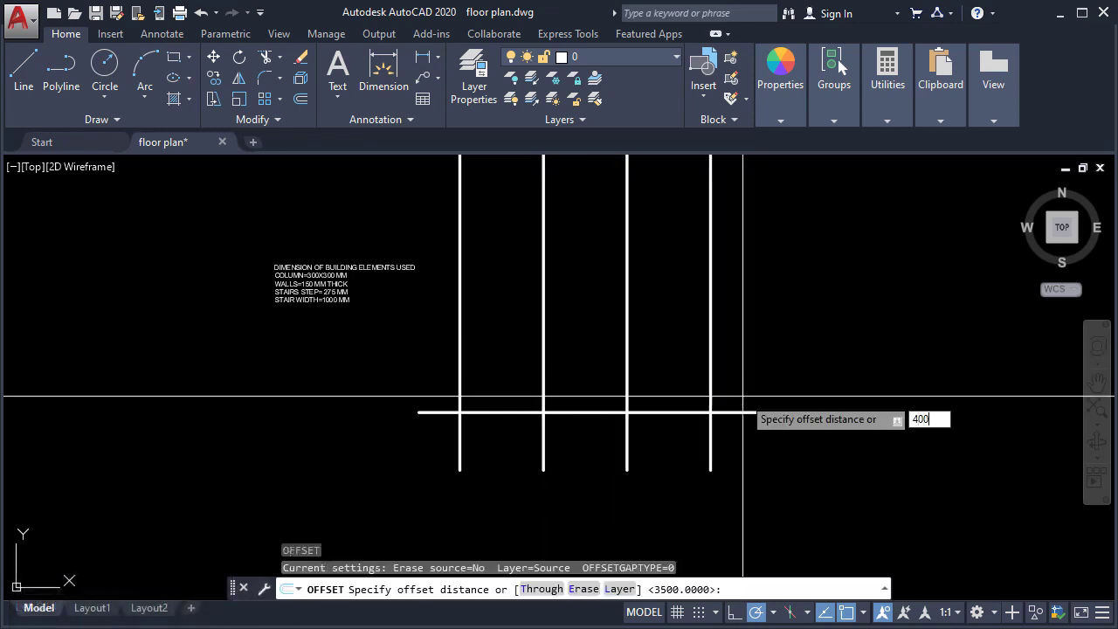
type("0")
key("Return")
left_click(729, 412)
left_click(740, 338)
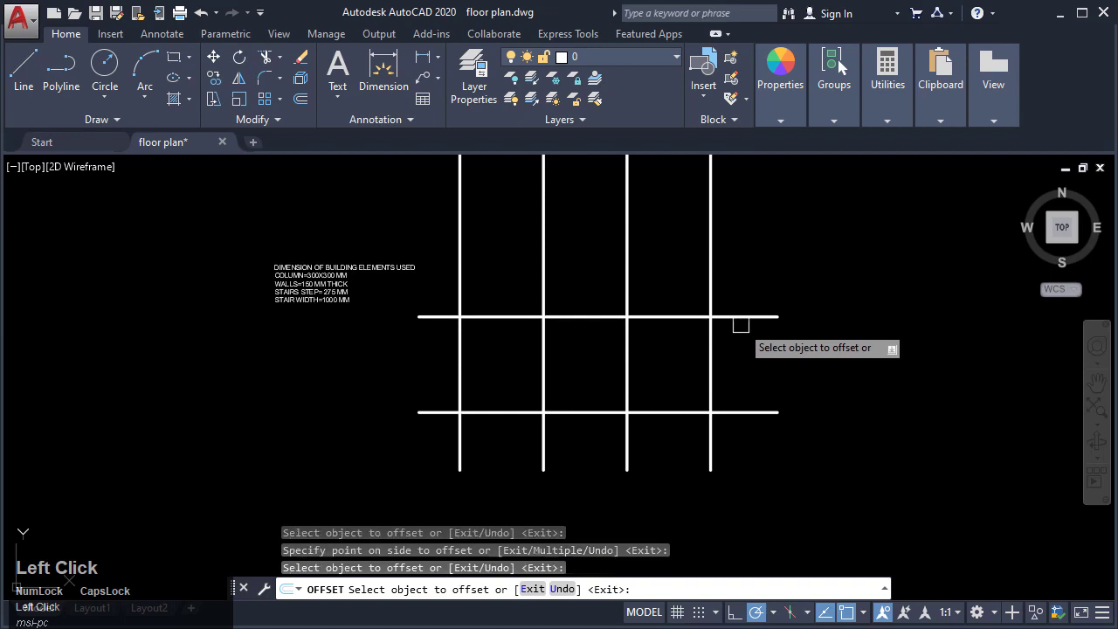
left_click(741, 319)
left_click(687, 302)
key("Escape")
Step: Move all seven grid lines down and to the right, away from the building-element dimension notes
middle_click_drag(717, 370, 717, 425)
left_click(781, 510)
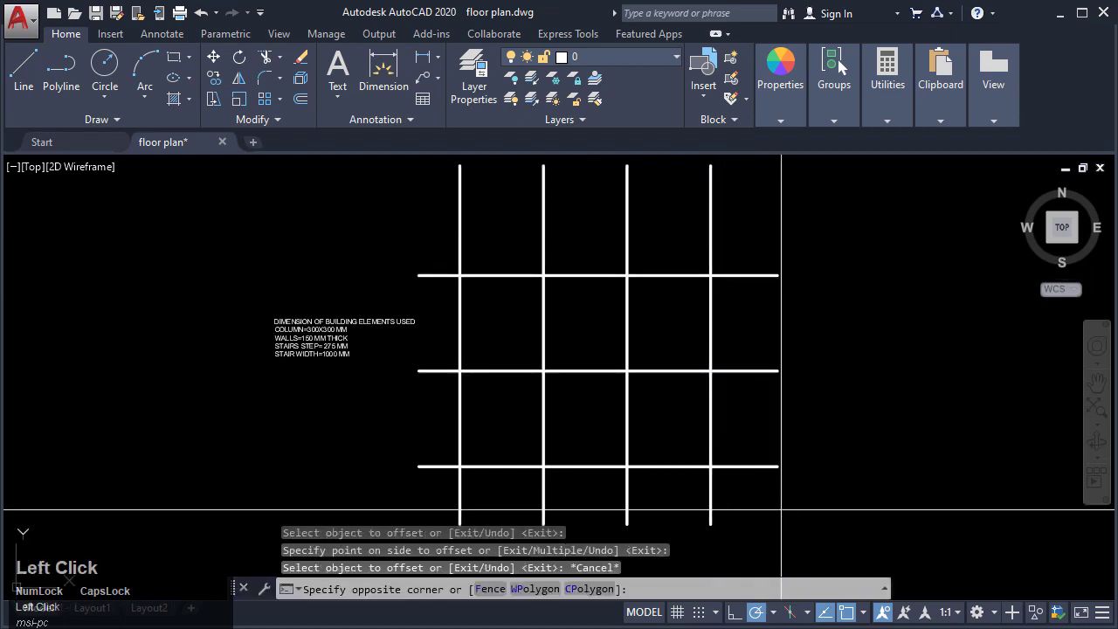
left_click(400, 237)
middle_click_drag(524, 332, 539, 287)
type("m")
key("Return")
left_click(516, 273)
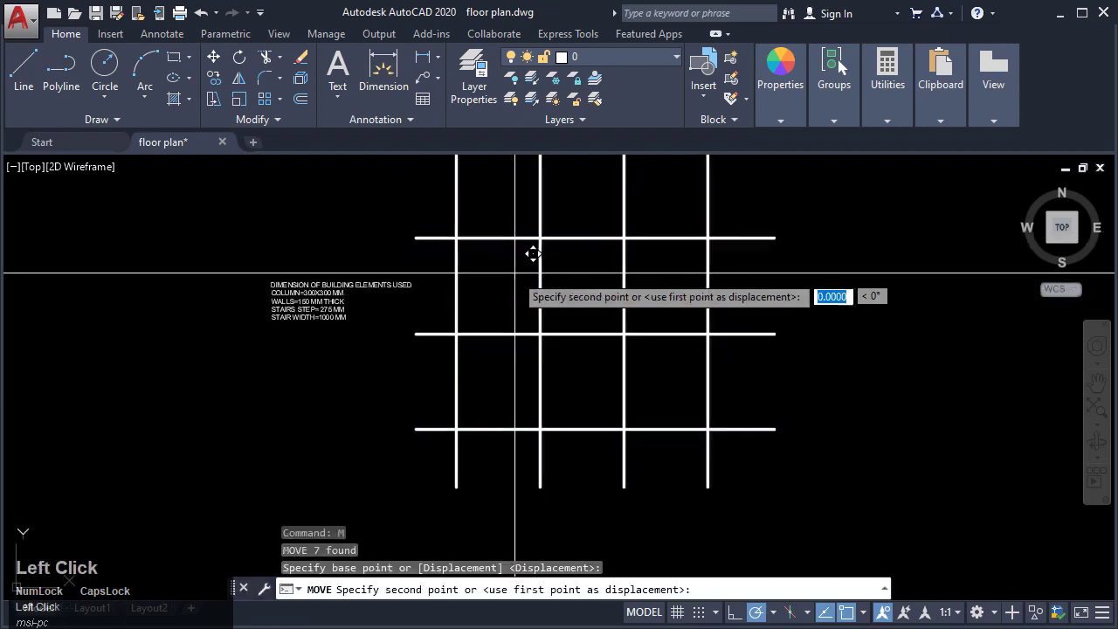
left_click(682, 389)
middle_click_drag(735, 421, 566, 312)
key("Escape")
key("Escape")
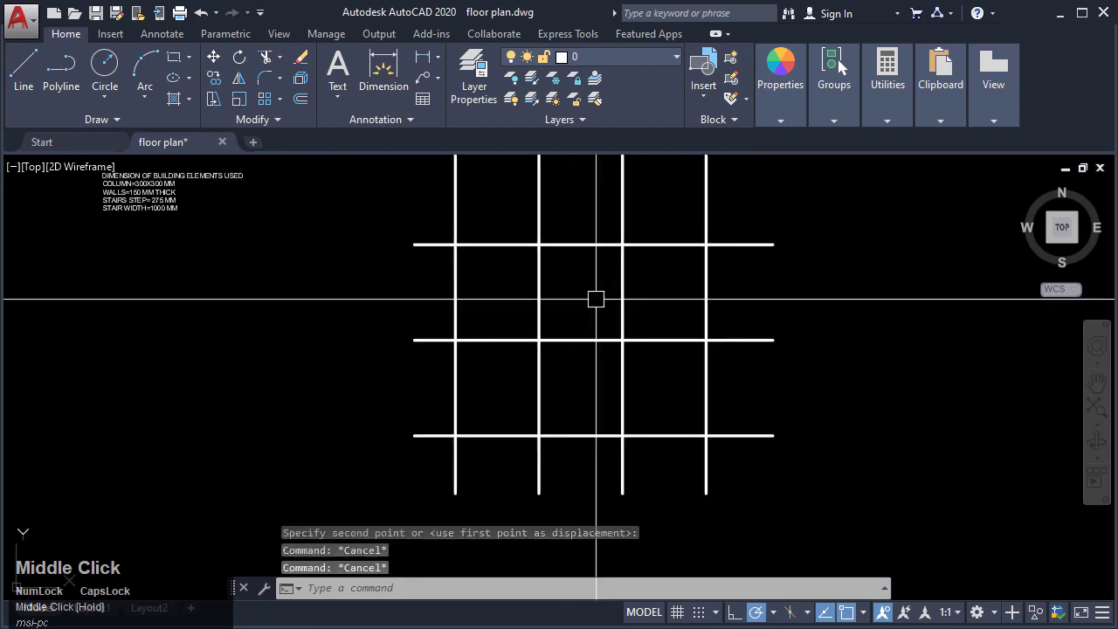
key("Escape")
Step: Draw a closed 300 x 300 mm square column outline with a polyline in the empty space beside the grid
type("PL")
key("Return")
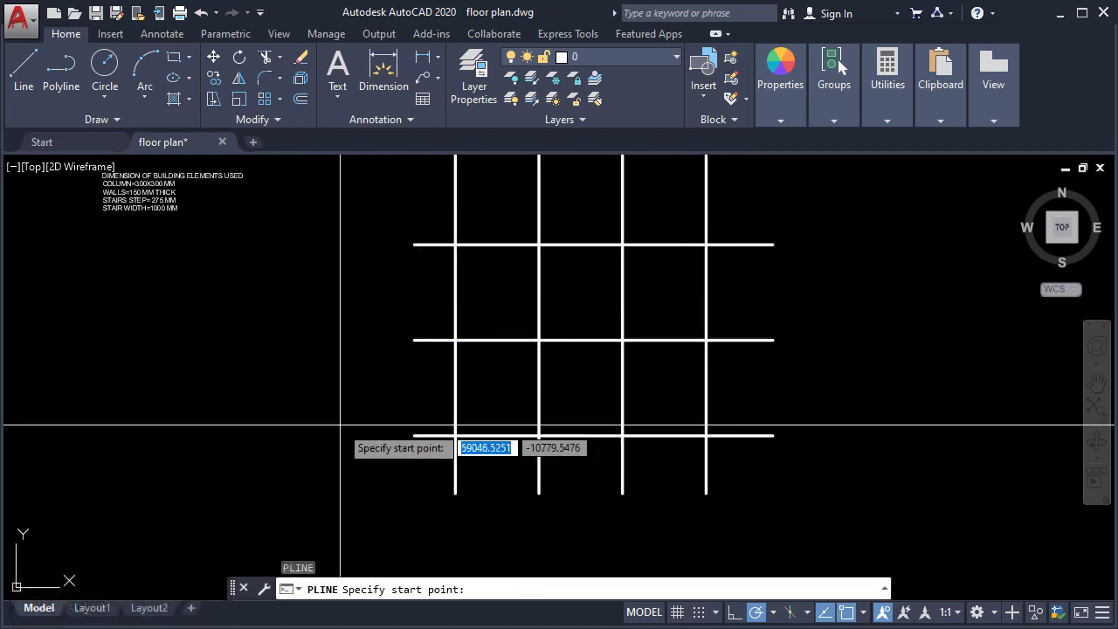
scroll(336, 262, "up", 4)
left_click(309, 309)
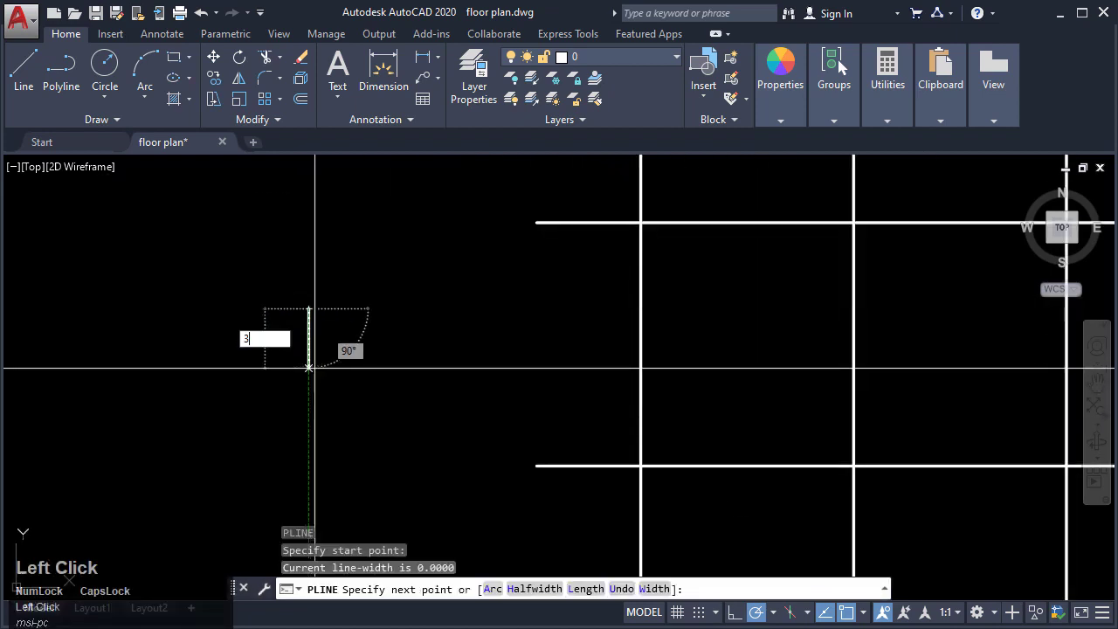
key("Return")
scroll(305, 332, "up", 2)
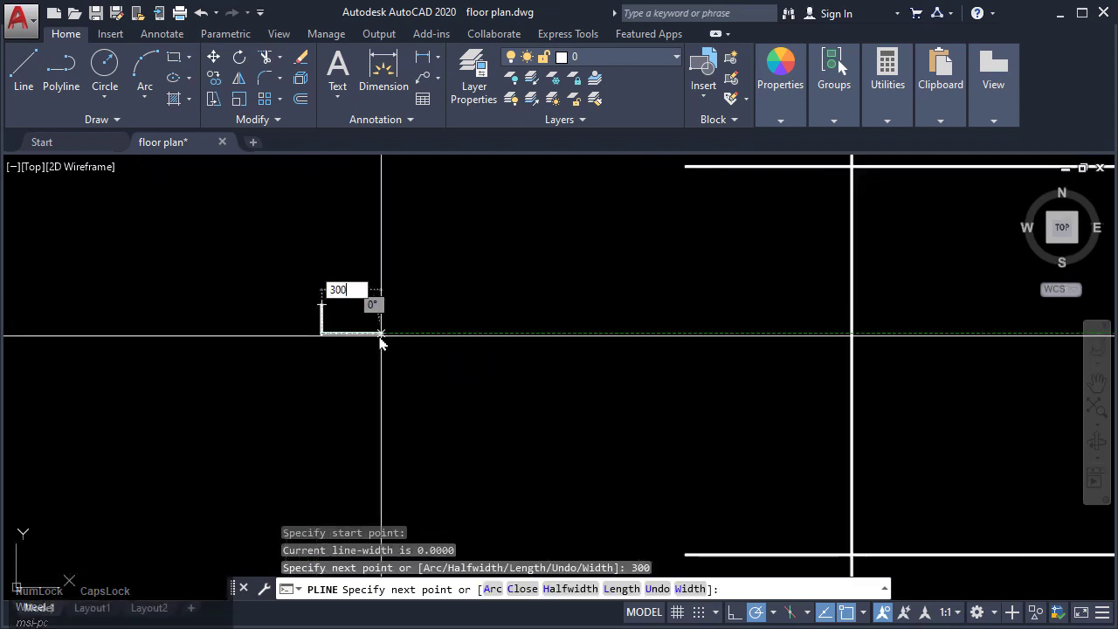
scroll(310, 310, "up", 8)
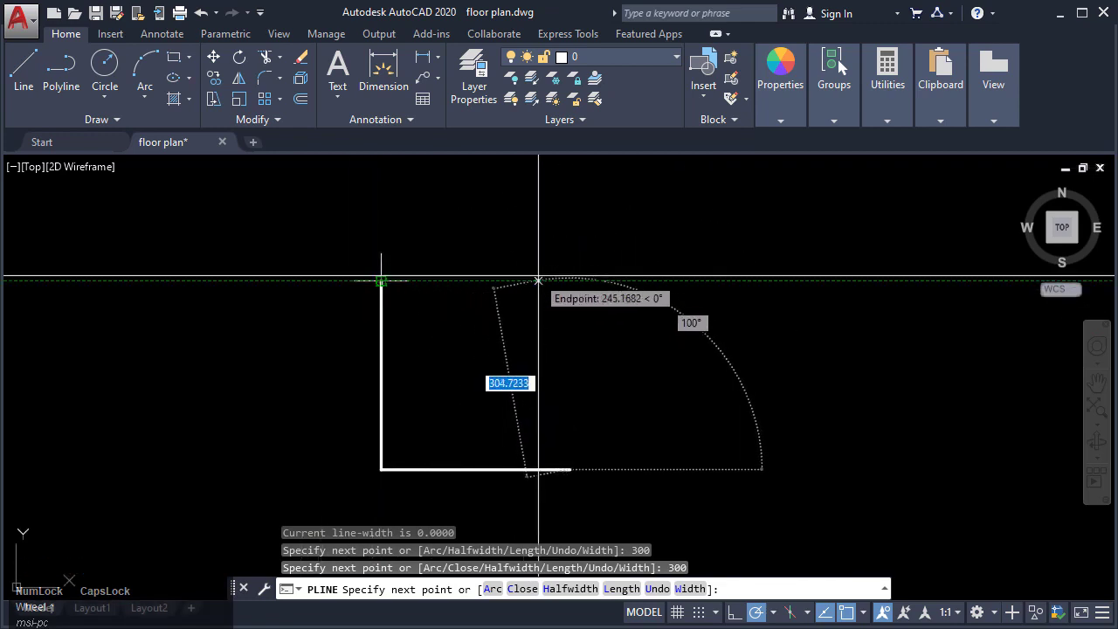
left_click(580, 281)
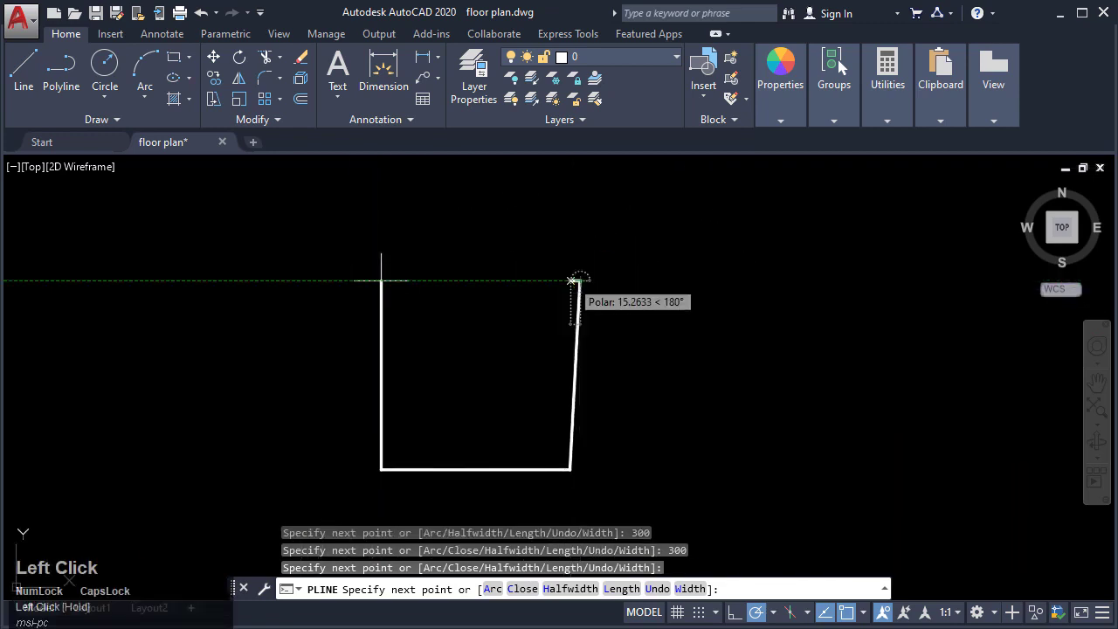
key("ctrl+z")
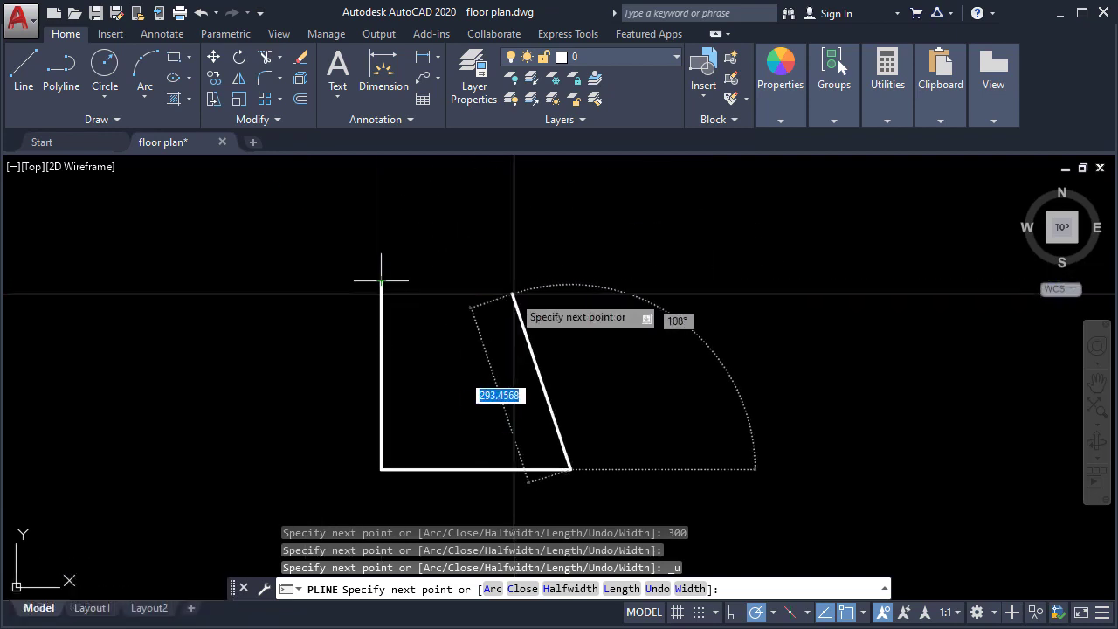
left_click(570, 281)
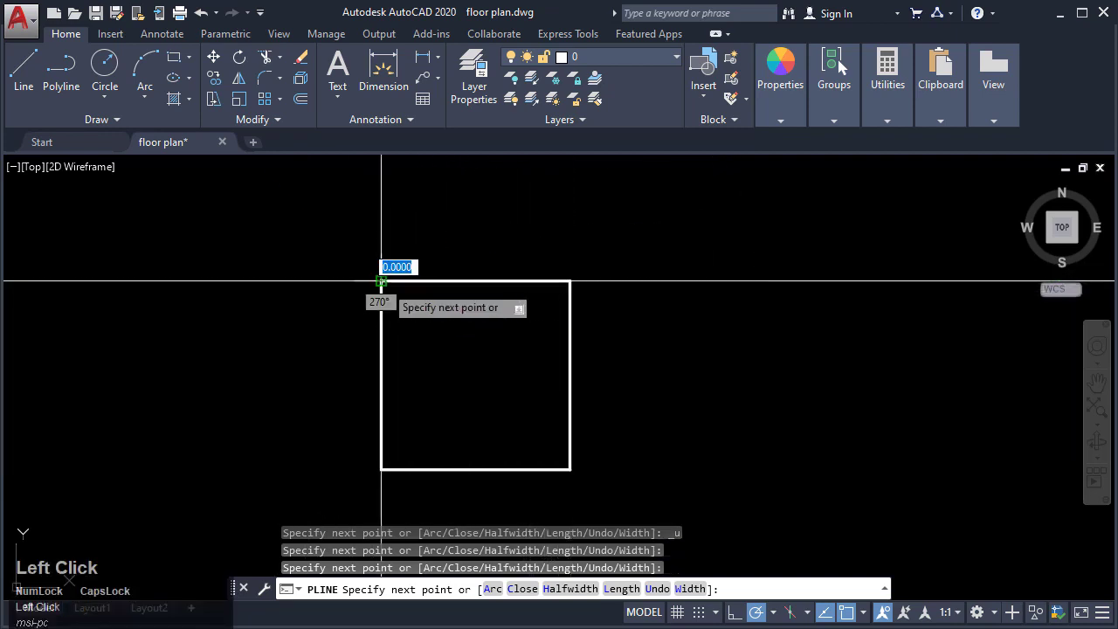
key("Escape")
Step: Draw a diagonal polyline across the column square from its upper-right corner to its lower-left corner
type("pl")
key("Return")
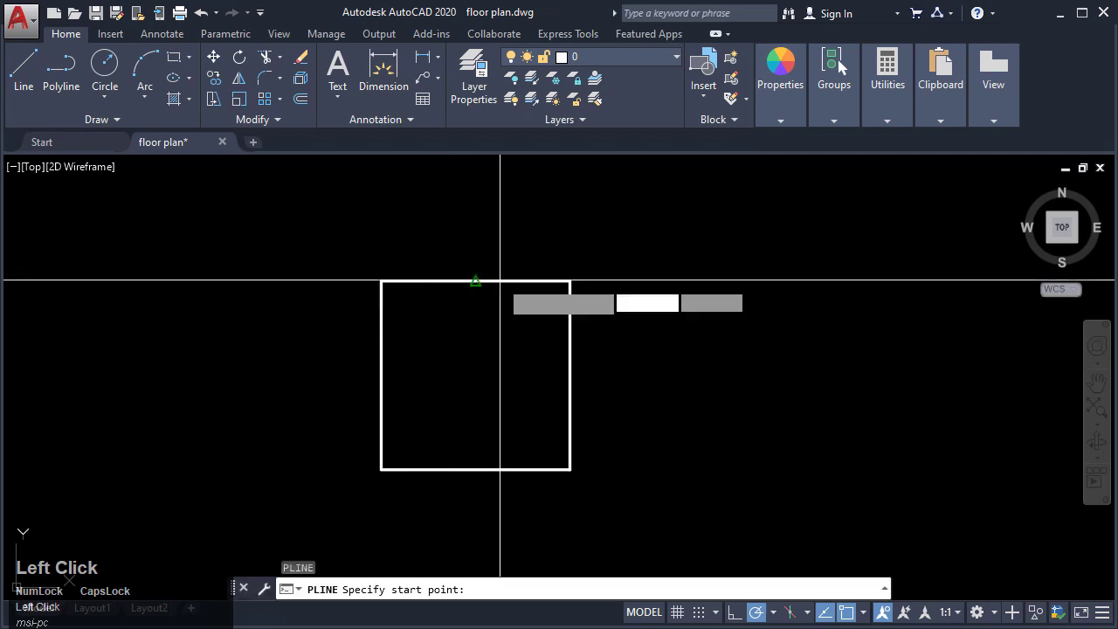
left_click(570, 282)
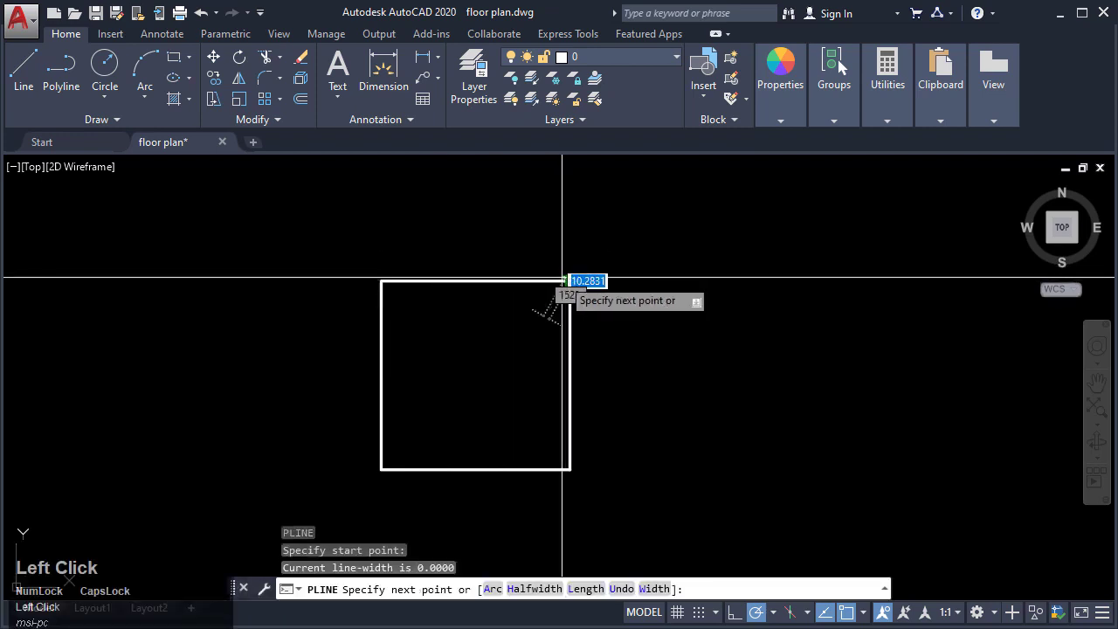
left_click(382, 461)
key("Escape")
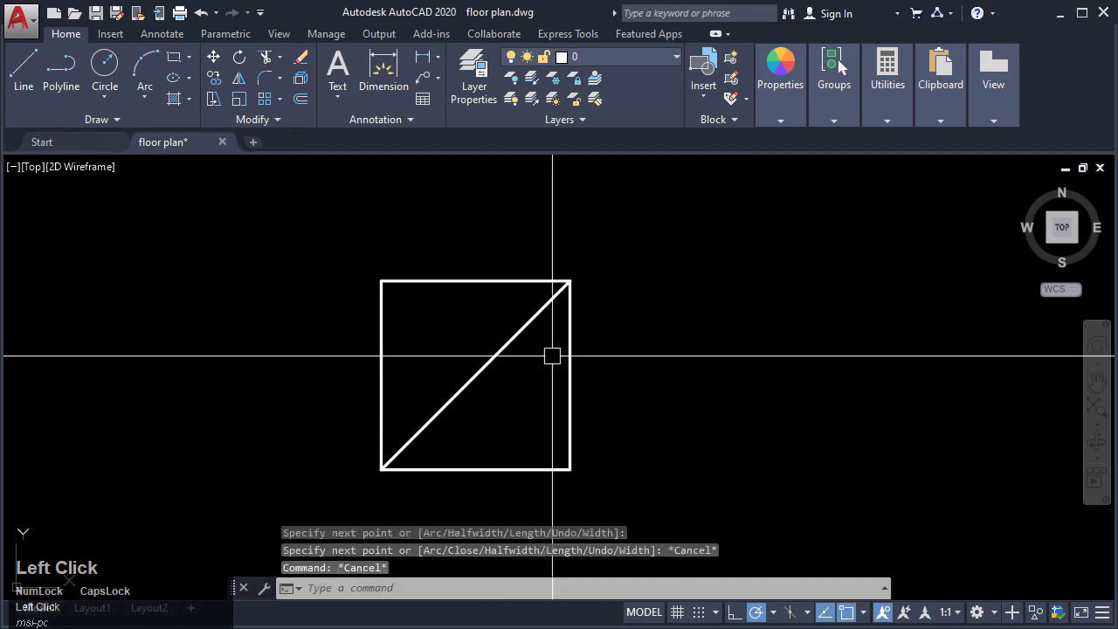
Step: Copy the column square by its centre onto the grid intersections along the middle horizontal line
left_click(569, 383)
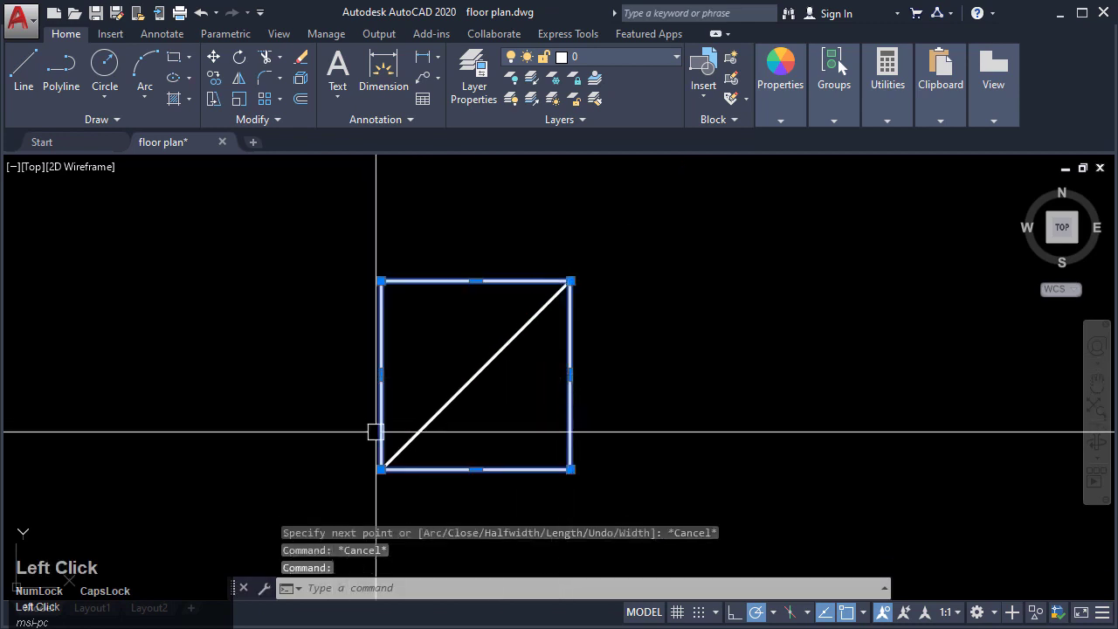
key("Return")
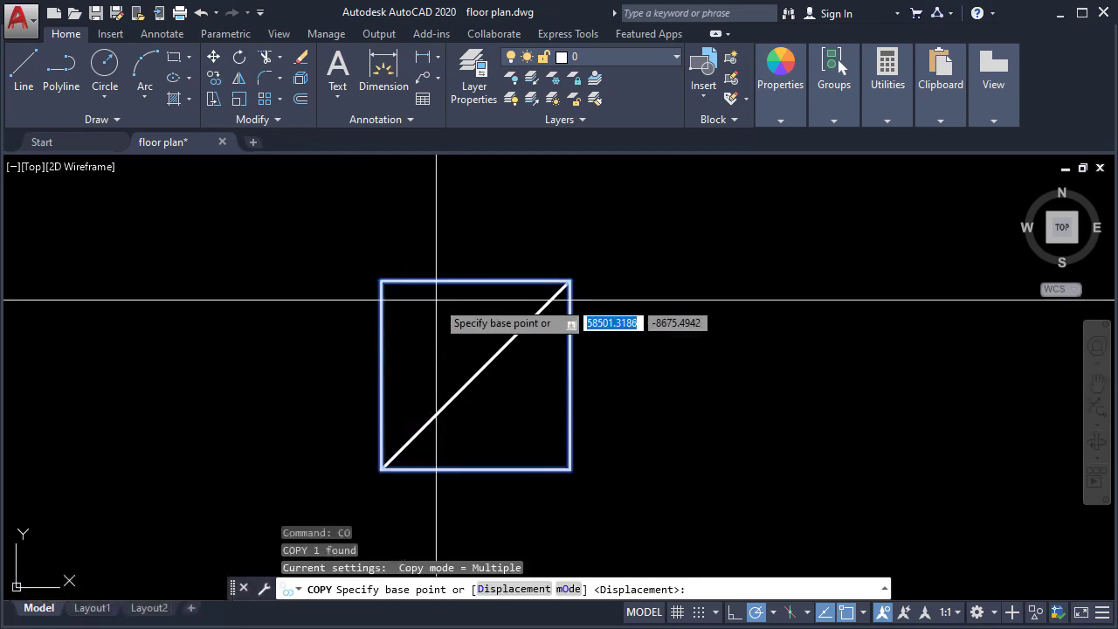
left_click(475, 376)
scroll(619, 350, "down", 6)
middle_click_drag(620, 350, 512, 264)
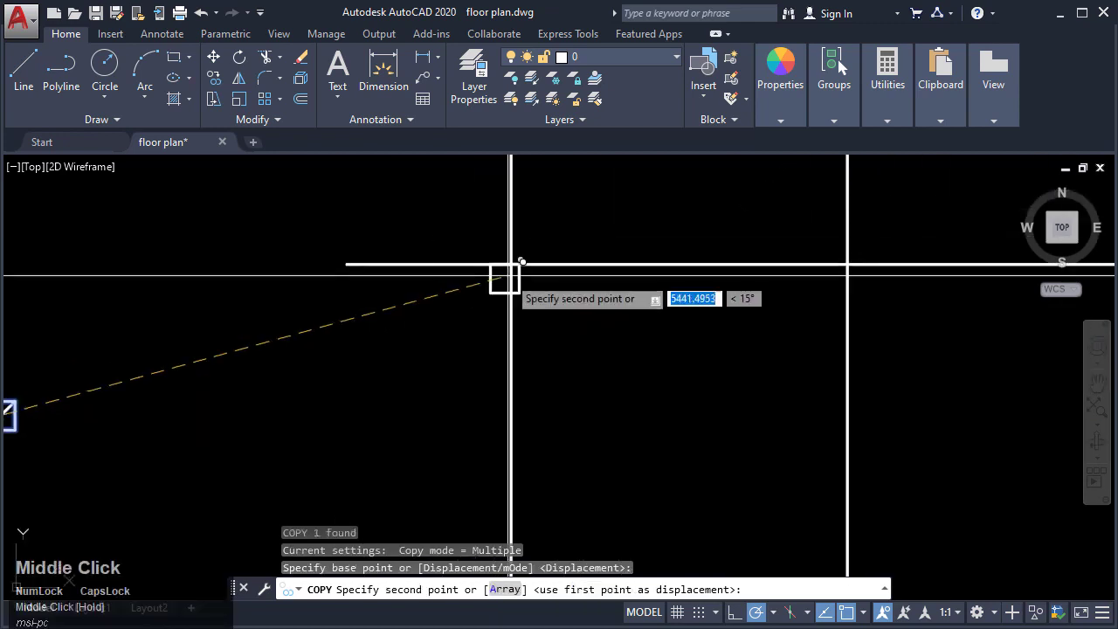
left_click(512, 262)
middle_click_drag(914, 236, 507, 316)
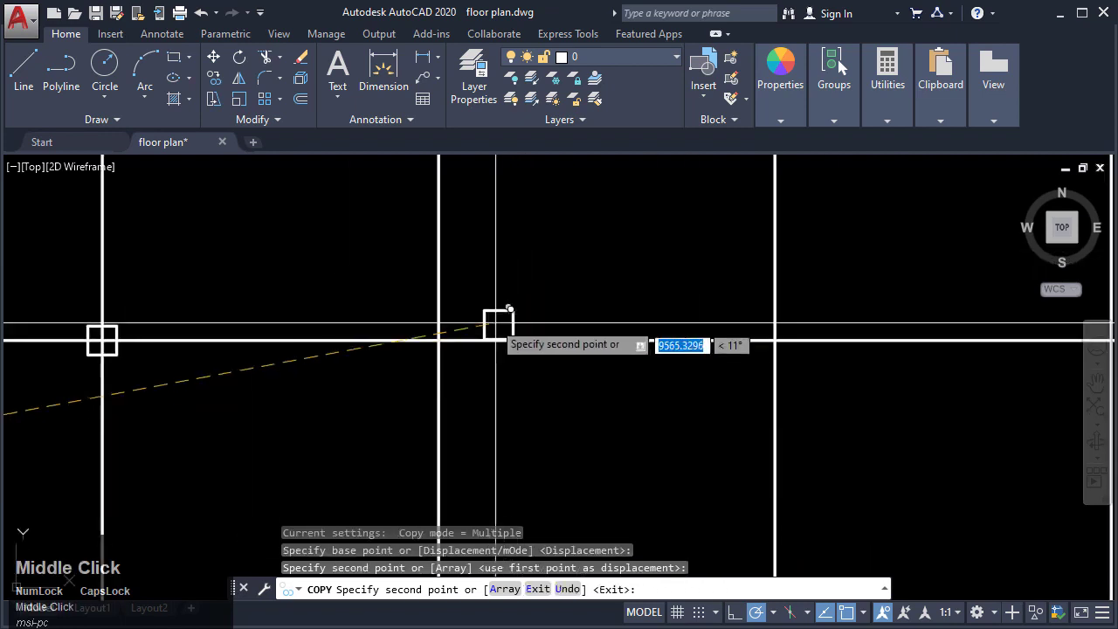
left_click(446, 340)
middle_click_drag(540, 427, 272, 355)
left_click(505, 267)
Step: Place further copies of the column at the four intersections along the lowest horizontal grid line
scroll(512, 292, "down", 2)
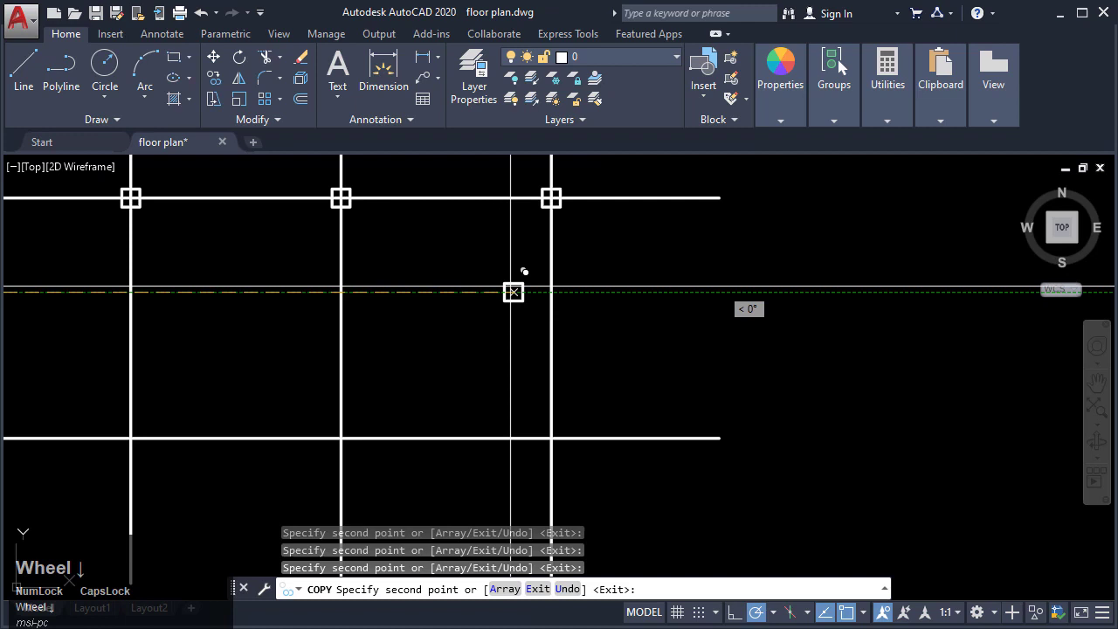
left_click(551, 437)
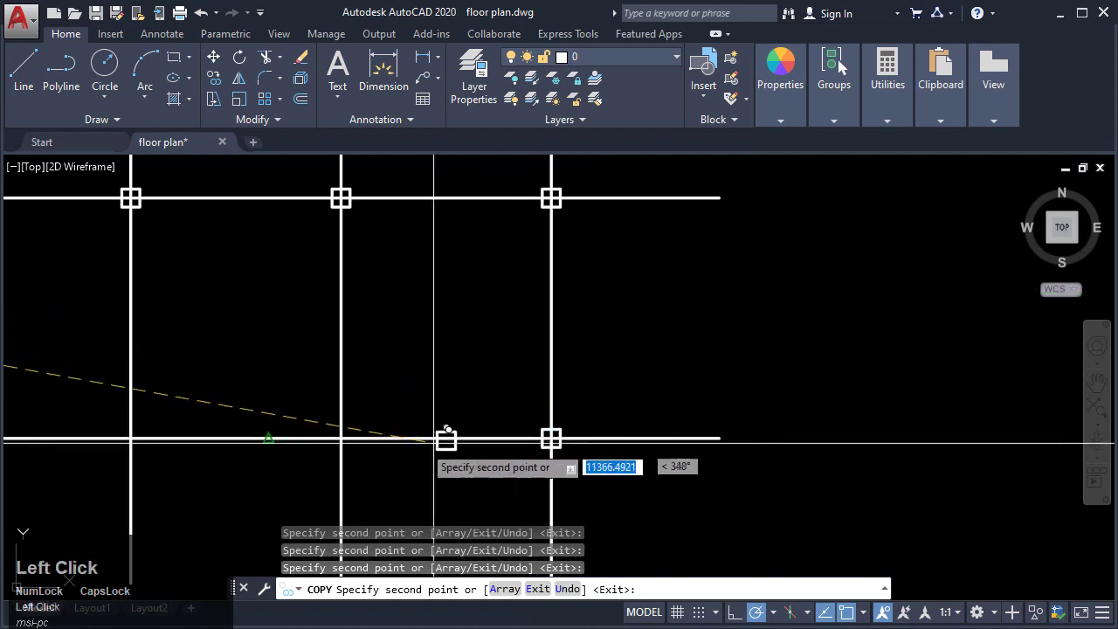
left_click(342, 437)
middle_click_drag(204, 482, 497, 452)
left_click(425, 409)
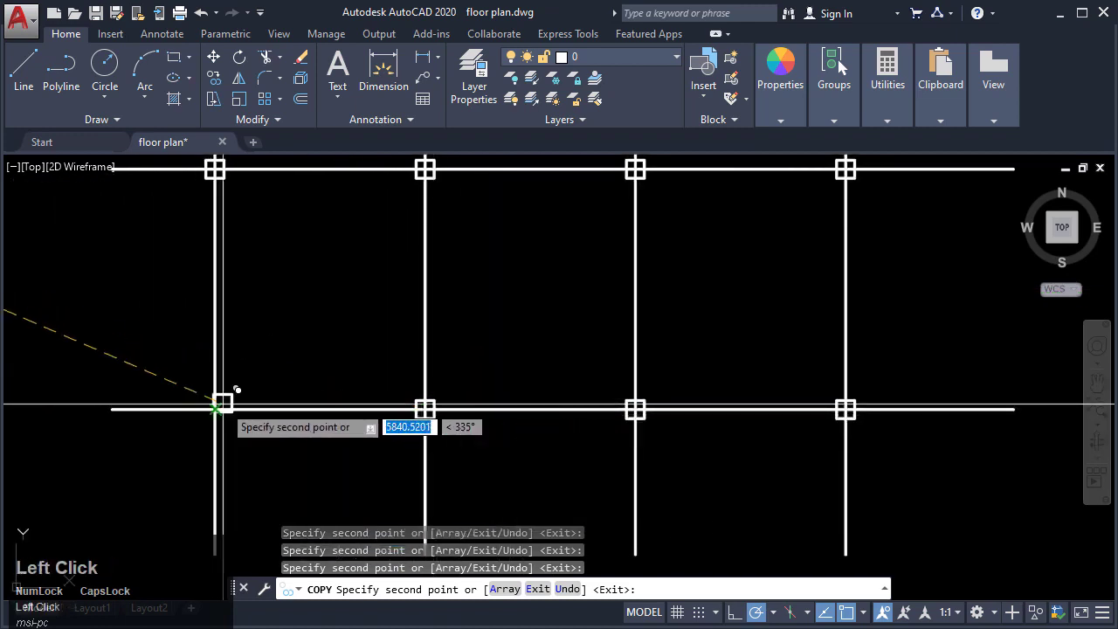
left_click(222, 404)
Step: Place column copies at the four intersections along the uppermost horizontal grid line and finish copying
middle_click_drag(260, 441, 345, 369)
scroll(365, 373, "down", 2)
middle_click_drag(404, 318, 392, 533)
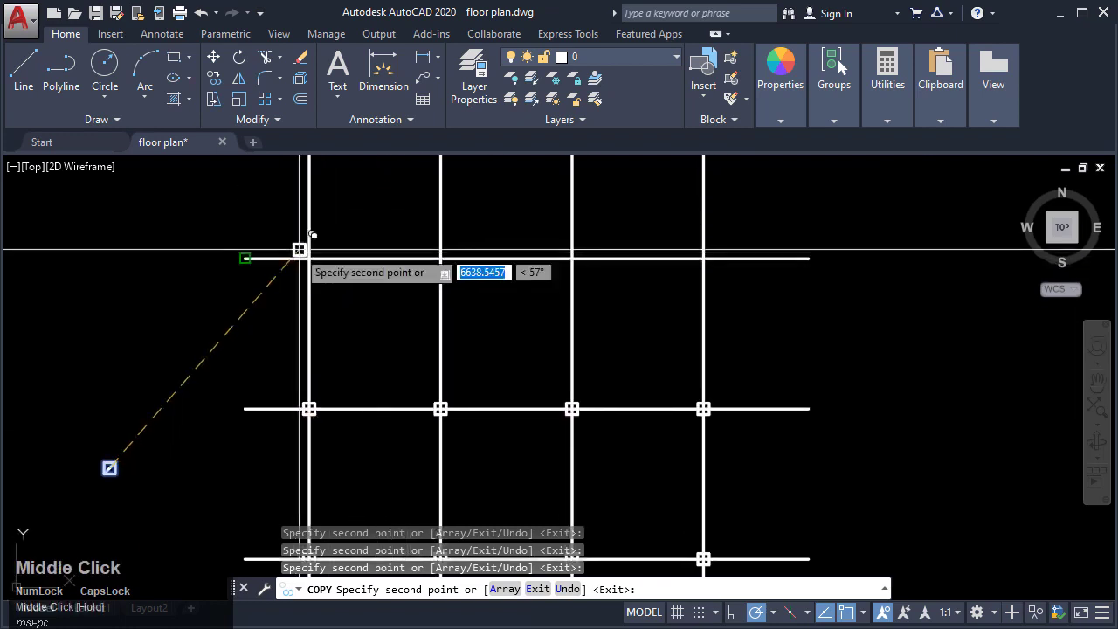
left_click(309, 257)
left_click(440, 257)
scroll(647, 255, "up", 4)
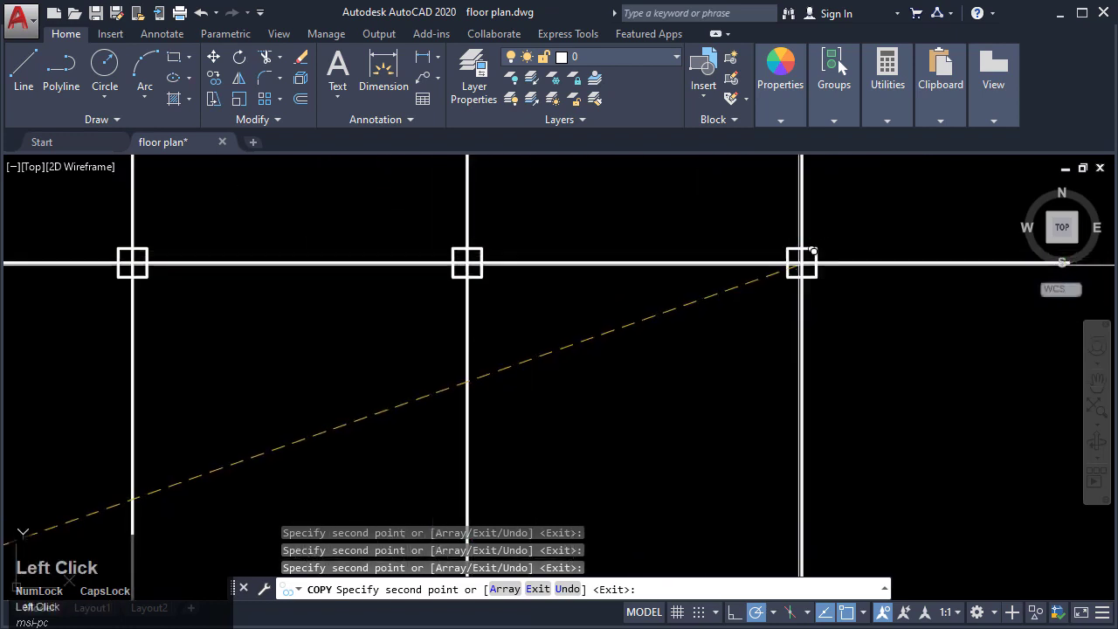
scroll(695, 301, "down", 4)
key("Escape")
middle_click_drag(492, 359, 579, 434)
key("Escape")
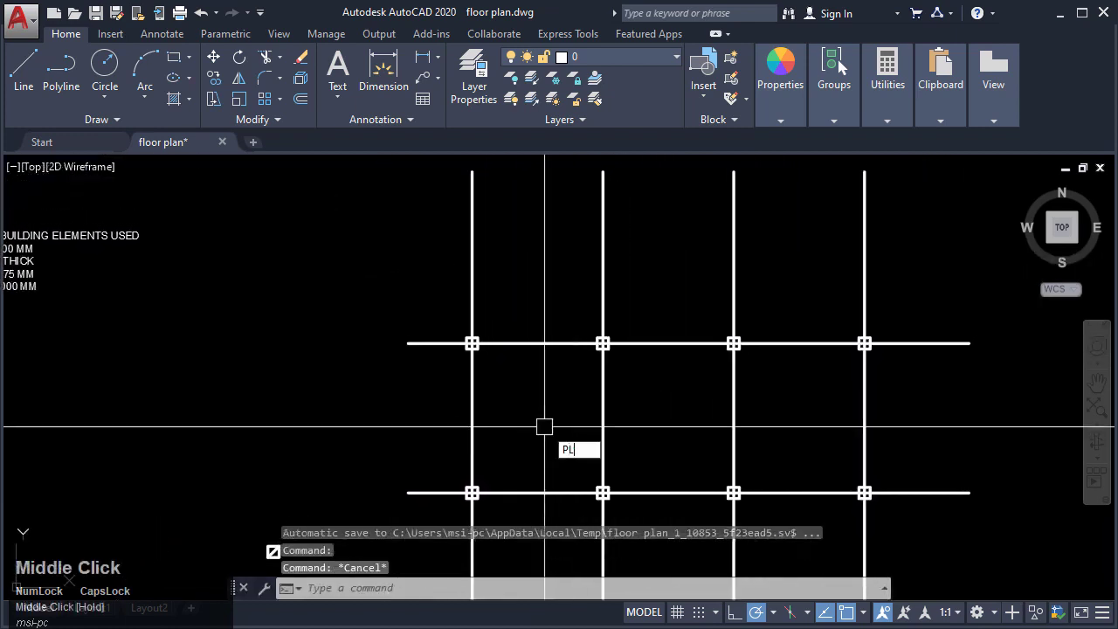
Step: Draw a closed polyline wall rectangle between the two leftmost columns, from the grid line up to the columns' upper edges
key("Return")
scroll(448, 301, "up", 5)
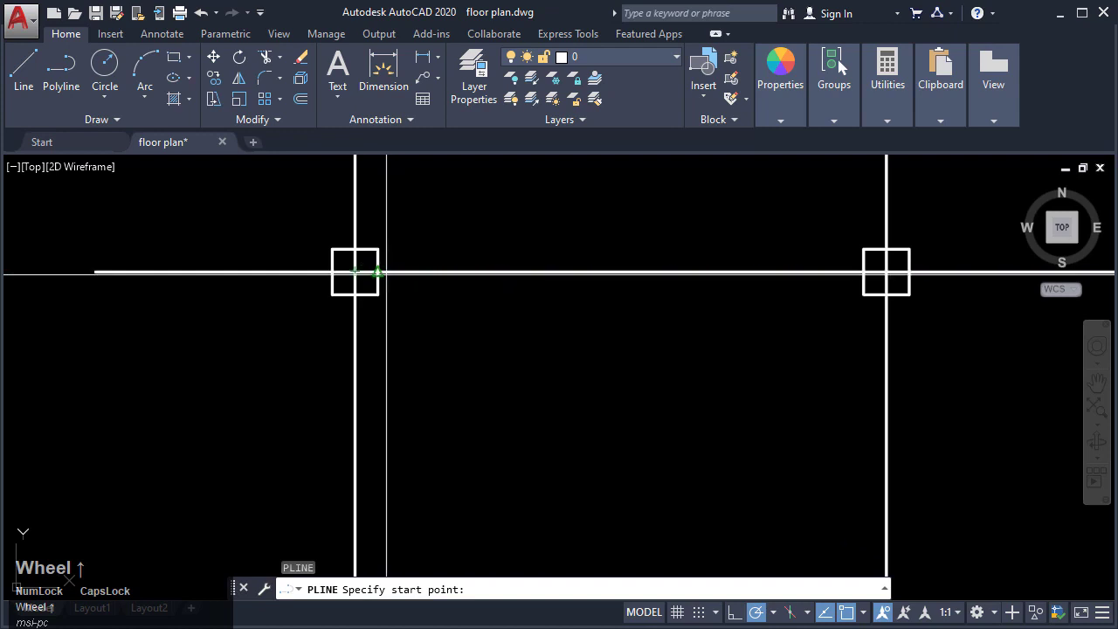
left_click(377, 273)
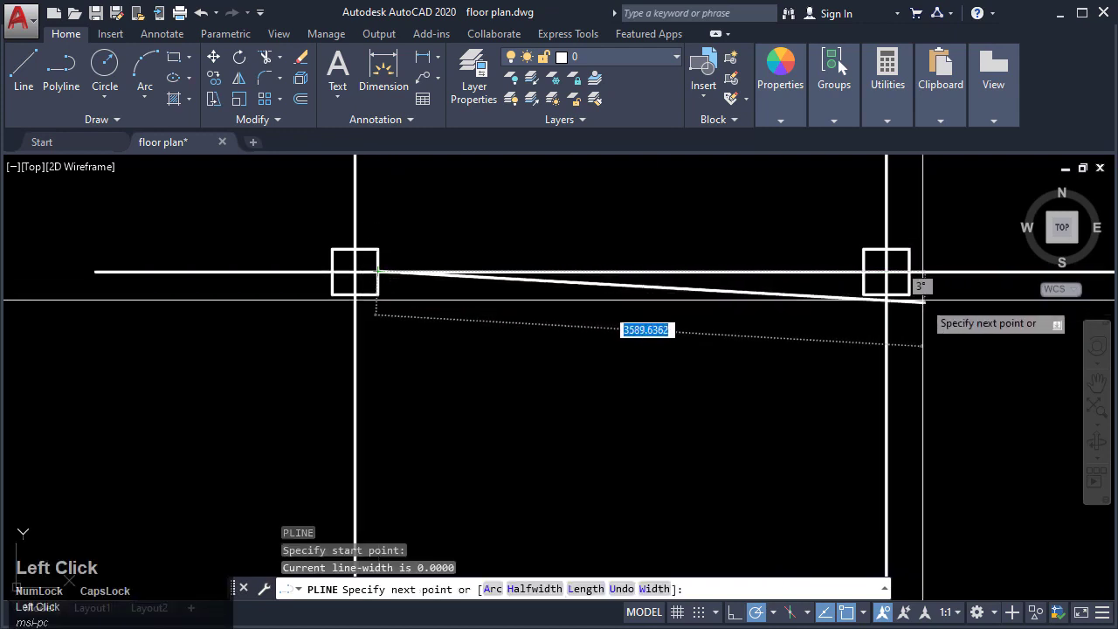
left_click(863, 272)
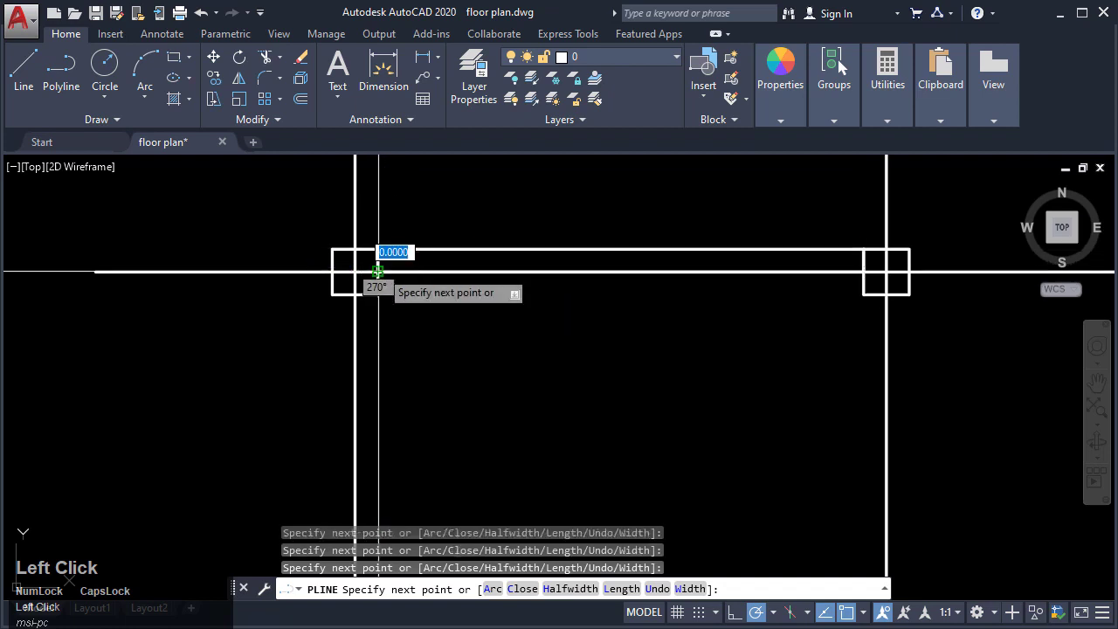
key("Escape")
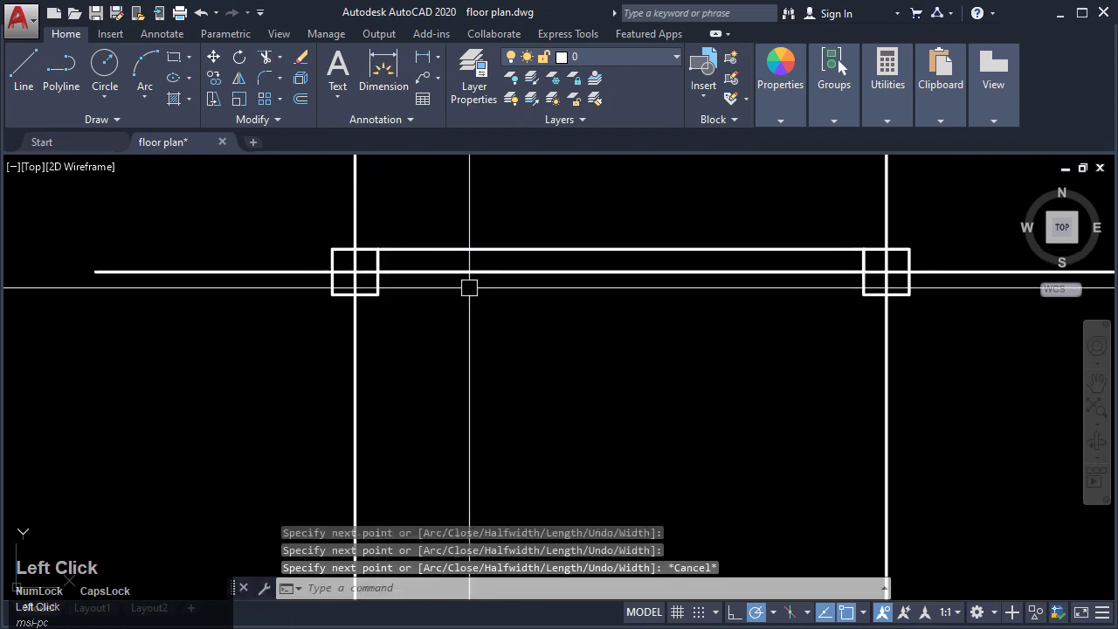
Step: Move the wall rectangle between the two leftmost columns by its end midpoint onto the grid line, centring it on that line
left_click(532, 251)
middle_click_drag(450, 322, 450, 328)
type("m")
key("Return")
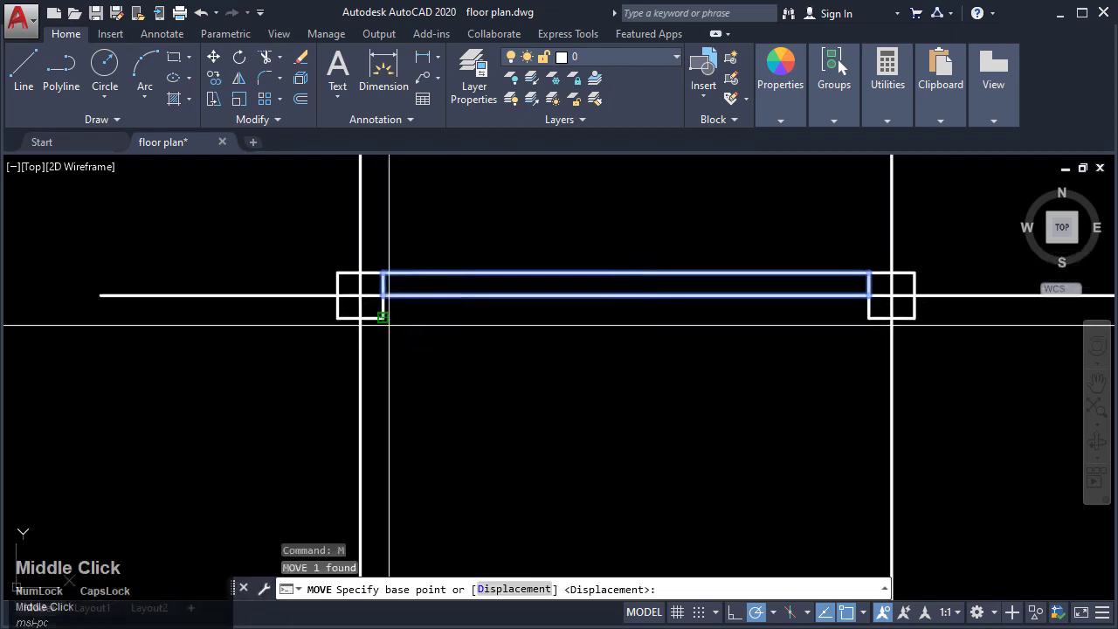
scroll(354, 252, "up", 5)
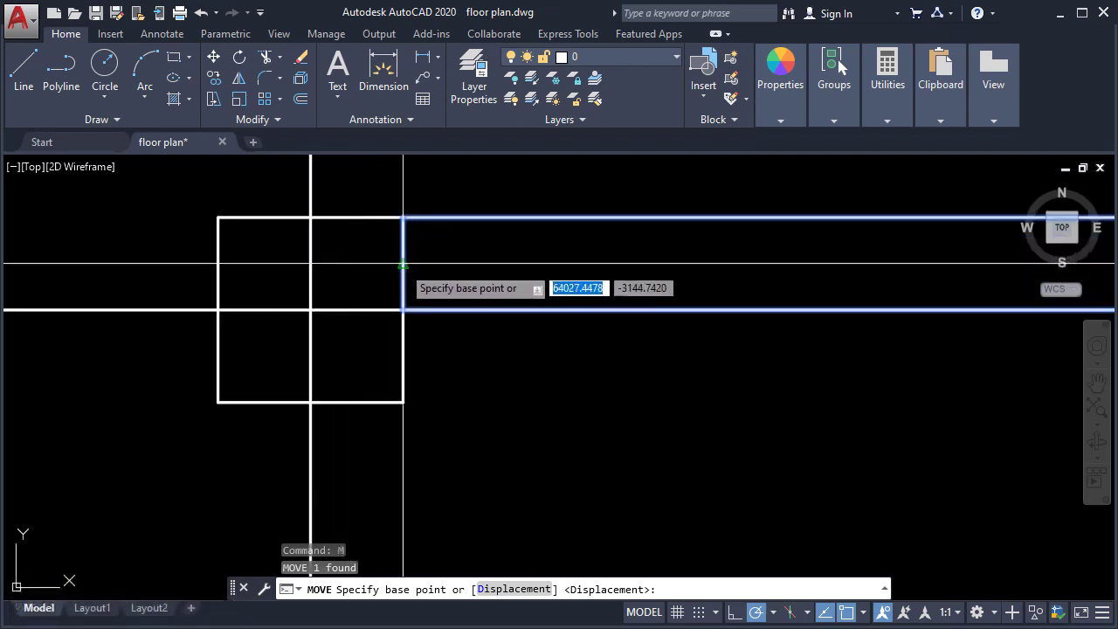
left_click(403, 264)
left_click(404, 311)
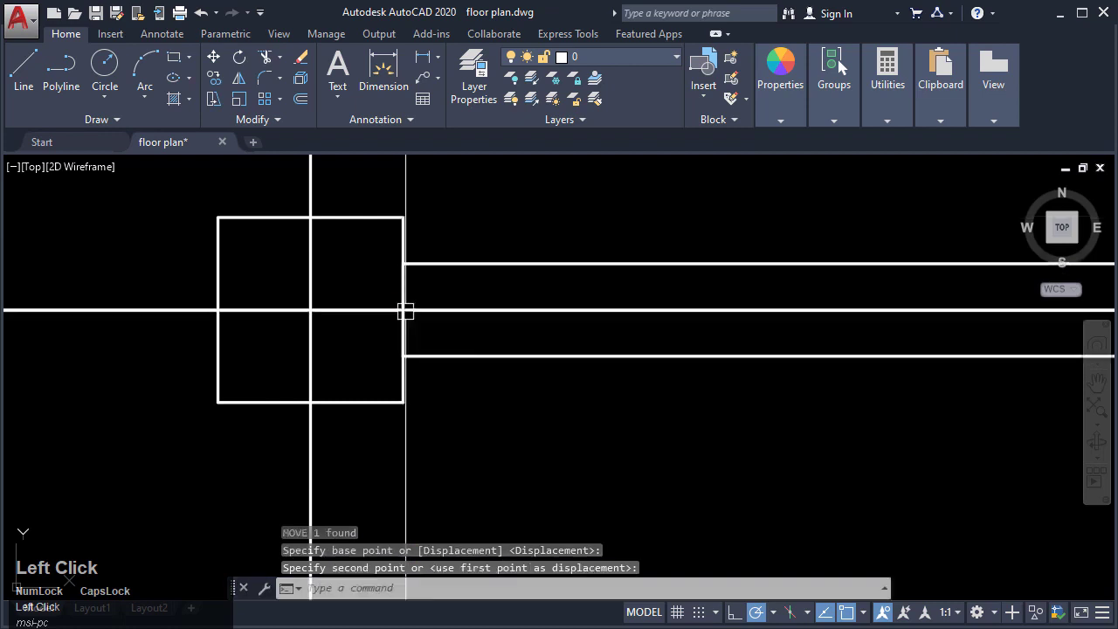
scroll(404, 311, "down", 4)
key("Escape")
Step: Draw a single-segment polyline along the uppermost grid line between the facing edges of the second and third columns
scroll(519, 340, "down", 3)
mouse_move(600, 394)
middle_mouse_down()
mouse_move(483, 425)
mouse_move(349, 411)
middle_mouse_up()
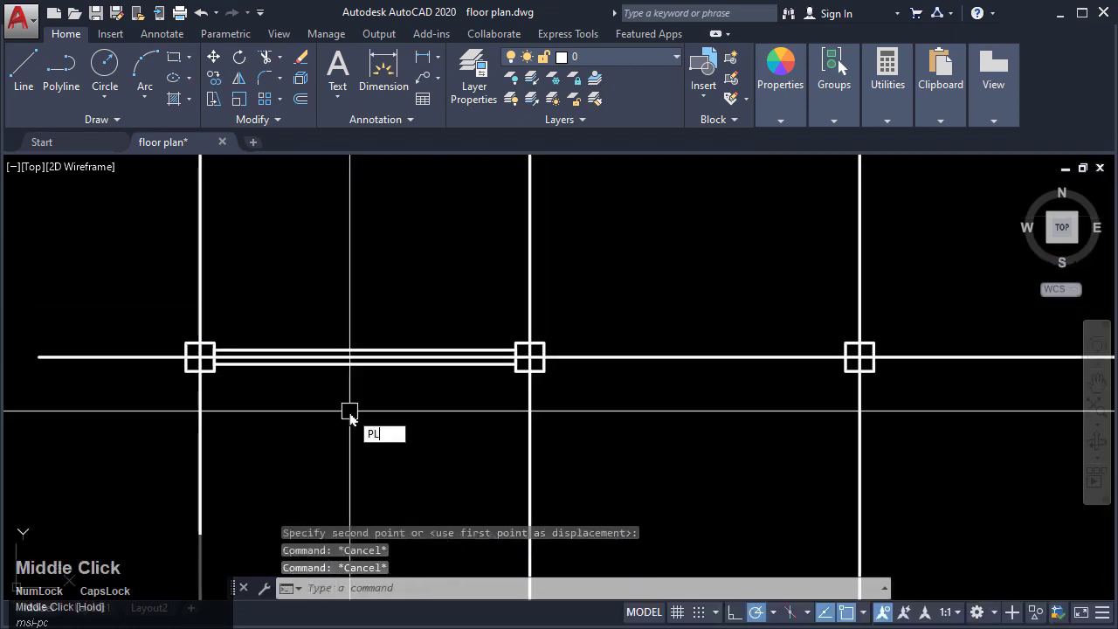
key("Return")
left_click(543, 358)
scroll(841, 367, "up", 4)
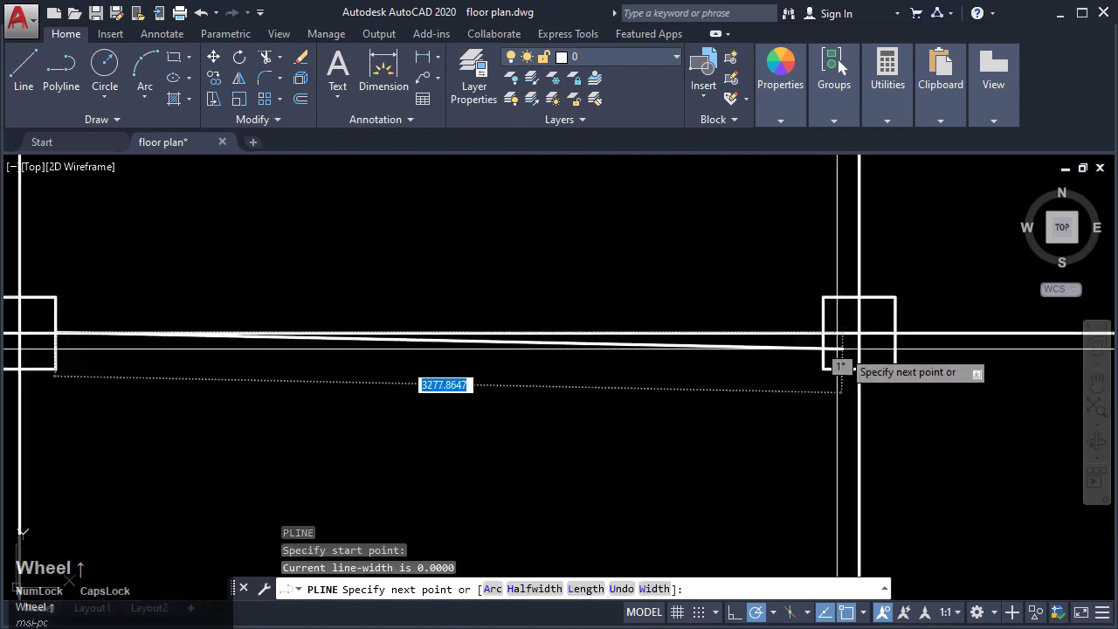
left_click(825, 337)
key("Escape")
key("Escape")
key("Escape")
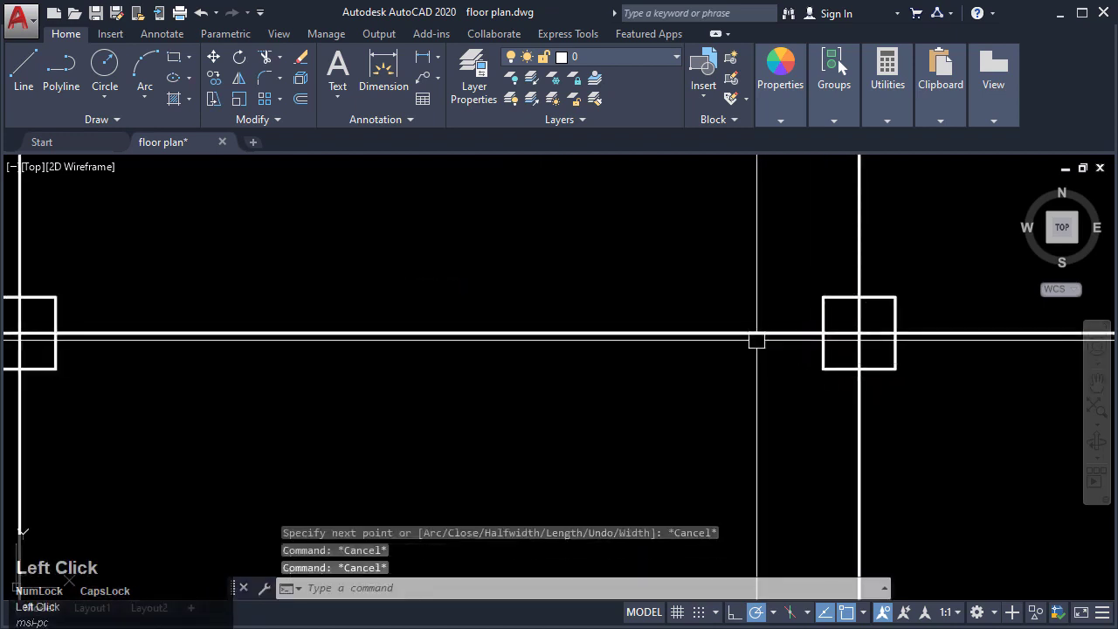
Step: Offset the new polyline 75 to both sides of the grid line and delete the original centre polyline
key("Return")
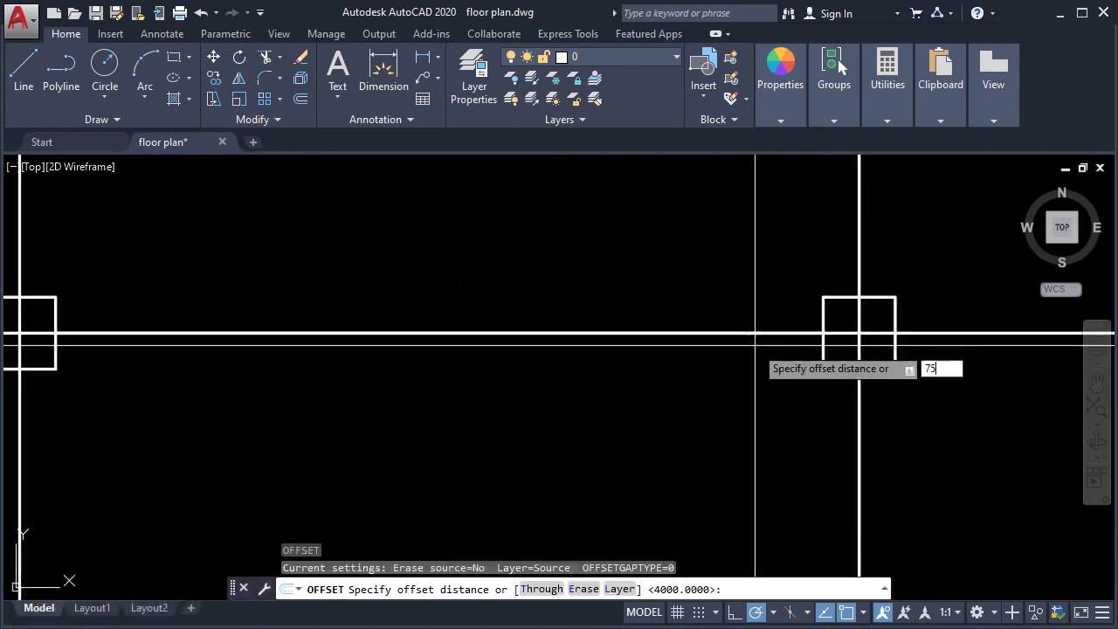
key("Return")
left_click(750, 337)
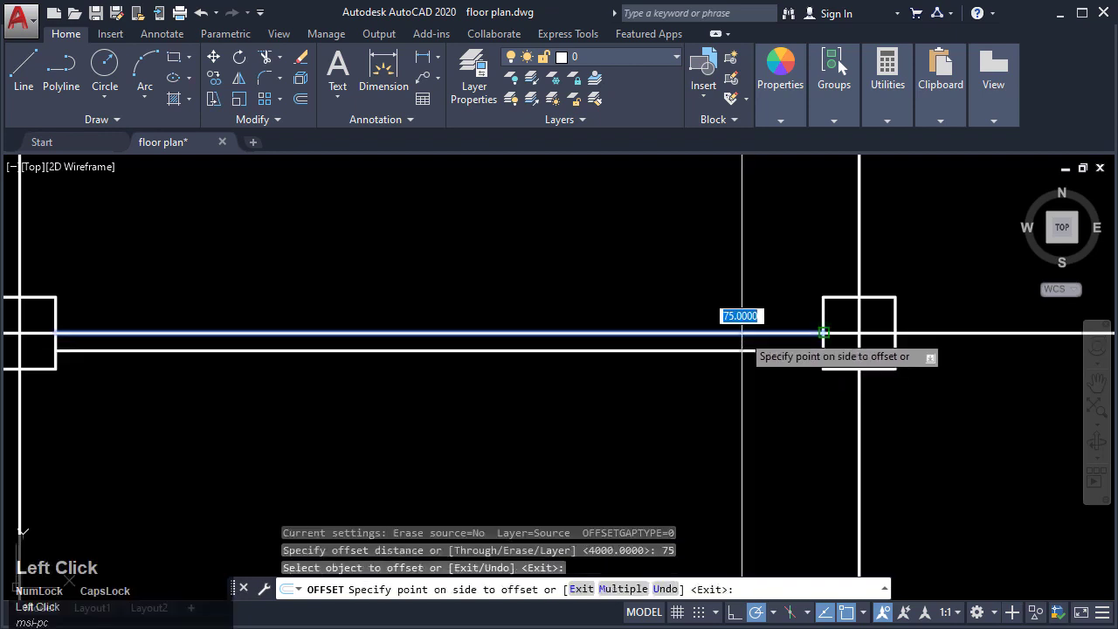
left_click(739, 295)
left_click(724, 332)
left_click(719, 404)
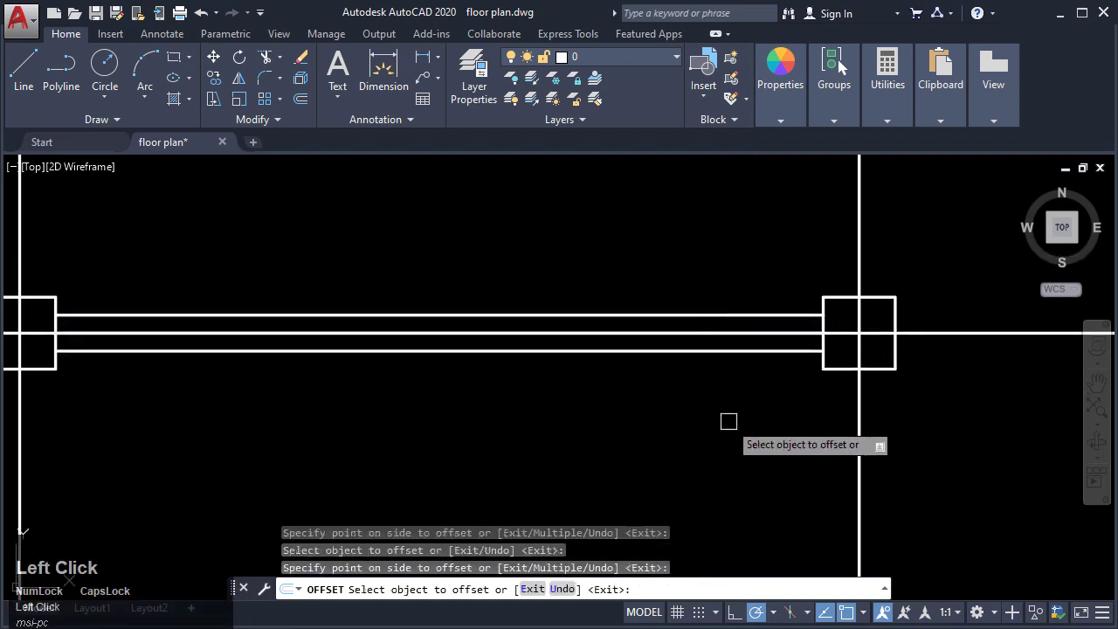
key("Escape")
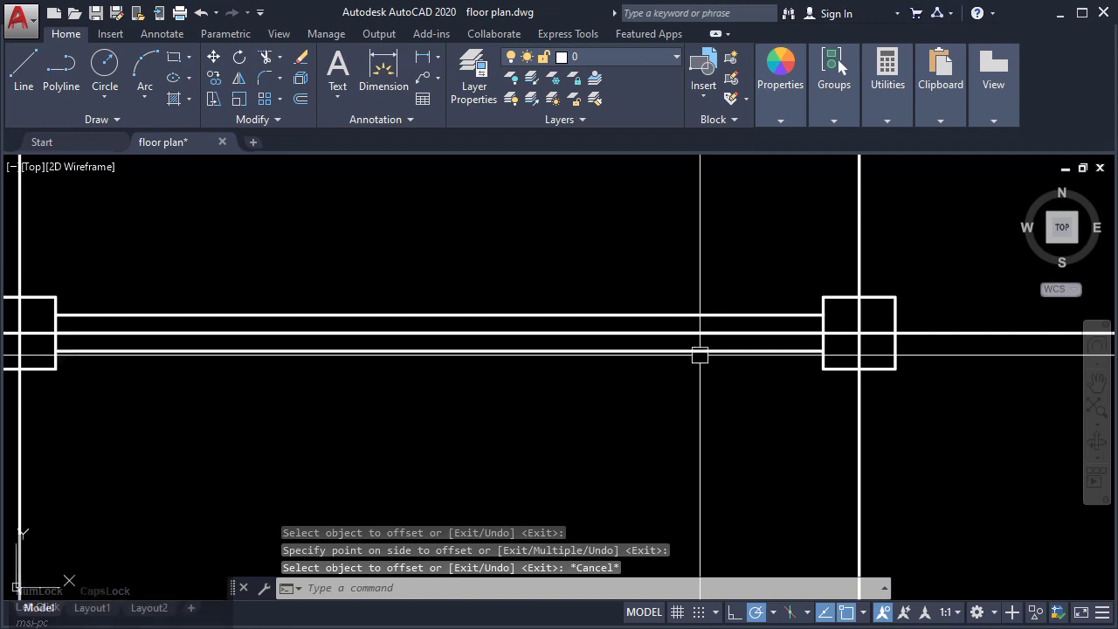
left_click(705, 333)
key("Delete")
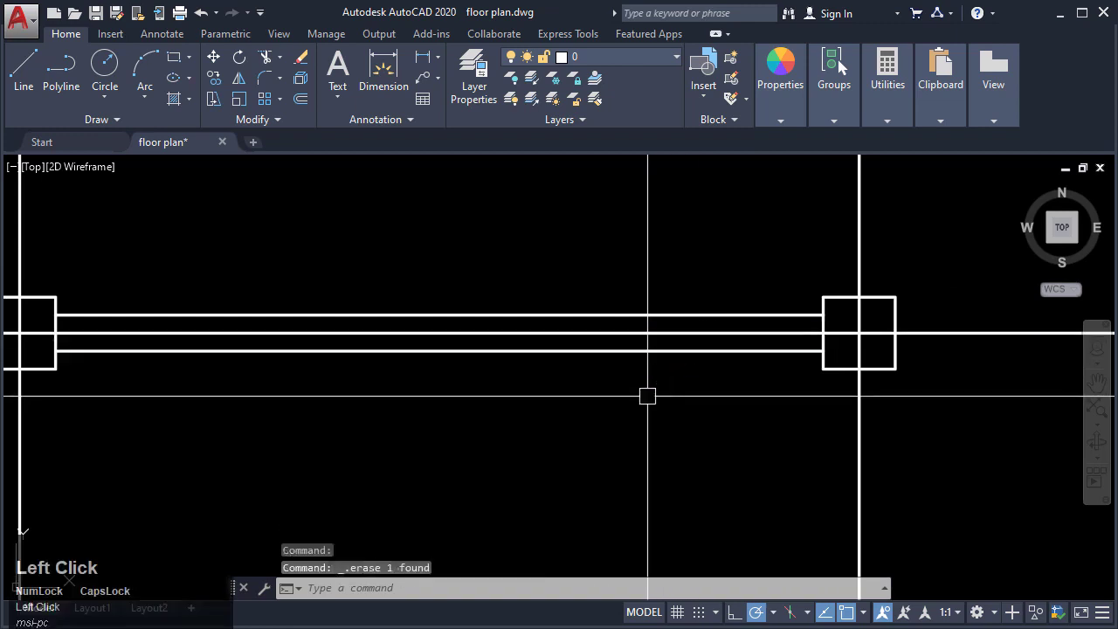
Step: Copy the leftmost wall rectangle by its corner to the free space below and left of the first column
middle_click_drag(648, 395, 765, 361)
scroll(786, 359, "down", 4)
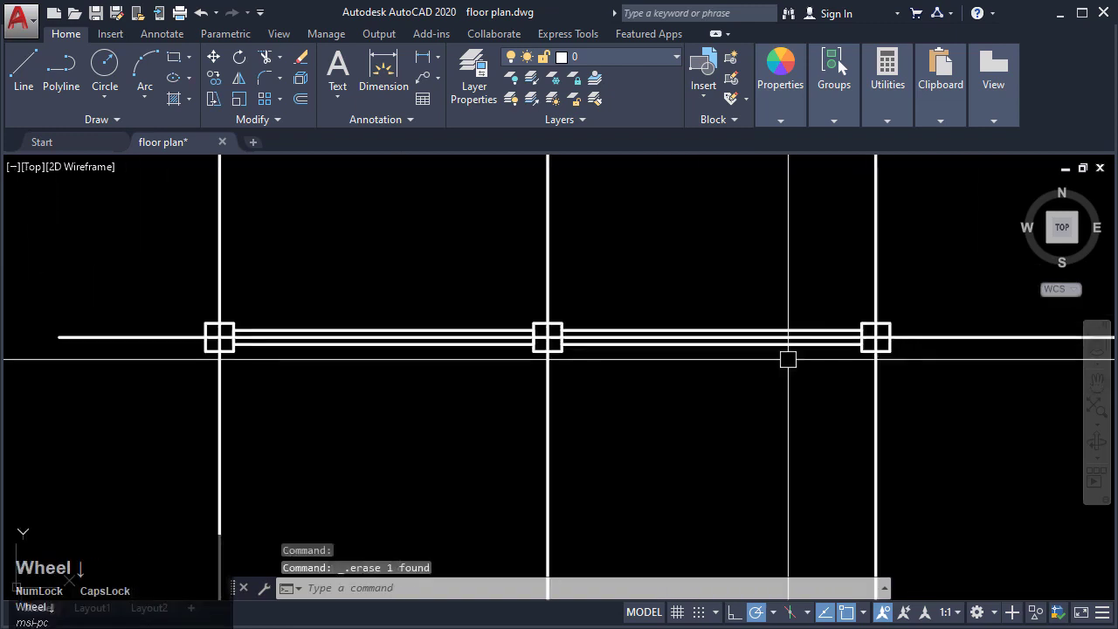
middle_click_drag(263, 297, 325, 296)
scroll(325, 296, "up", 4)
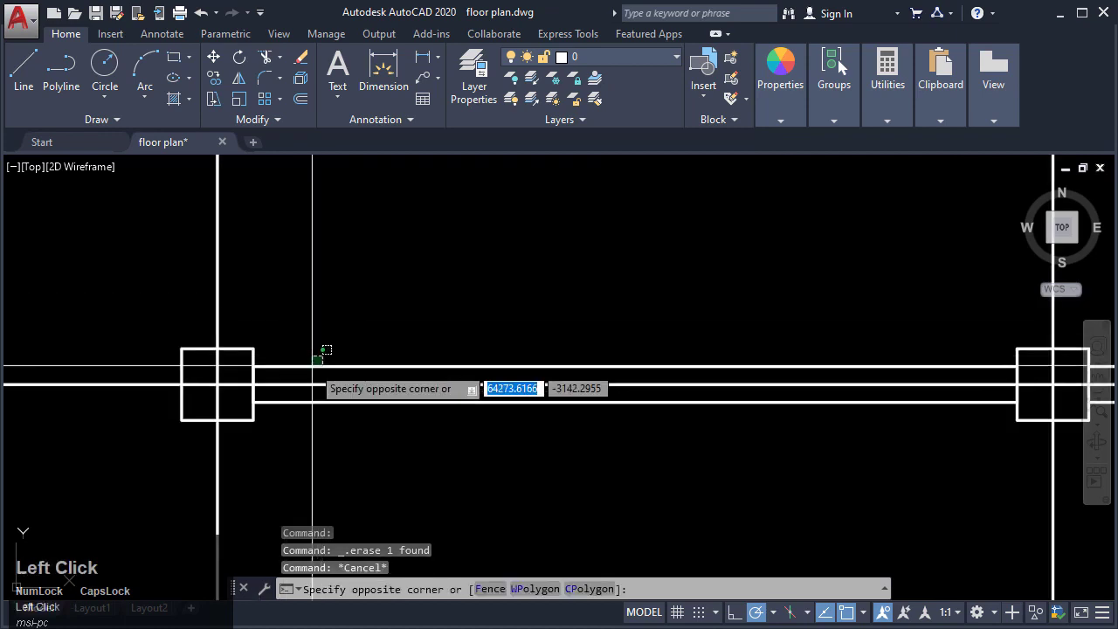
left_click(303, 372)
middle_click_drag(349, 353, 395, 318)
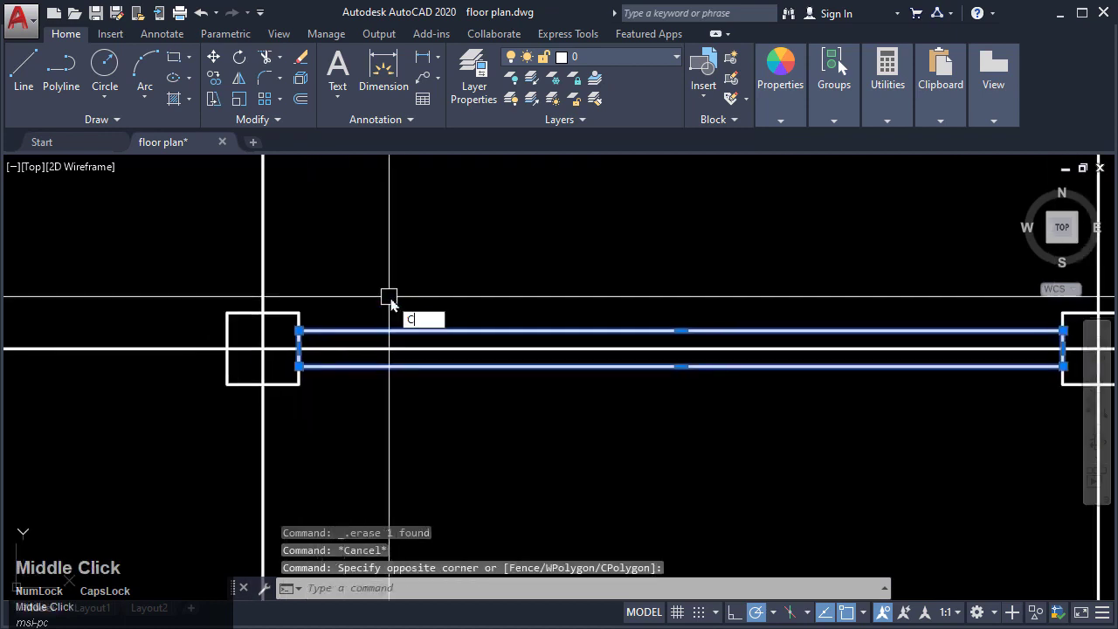
key("Return")
left_click(299, 330)
middle_click_drag(376, 407, 605, 286)
scroll(604, 286, "down", 2)
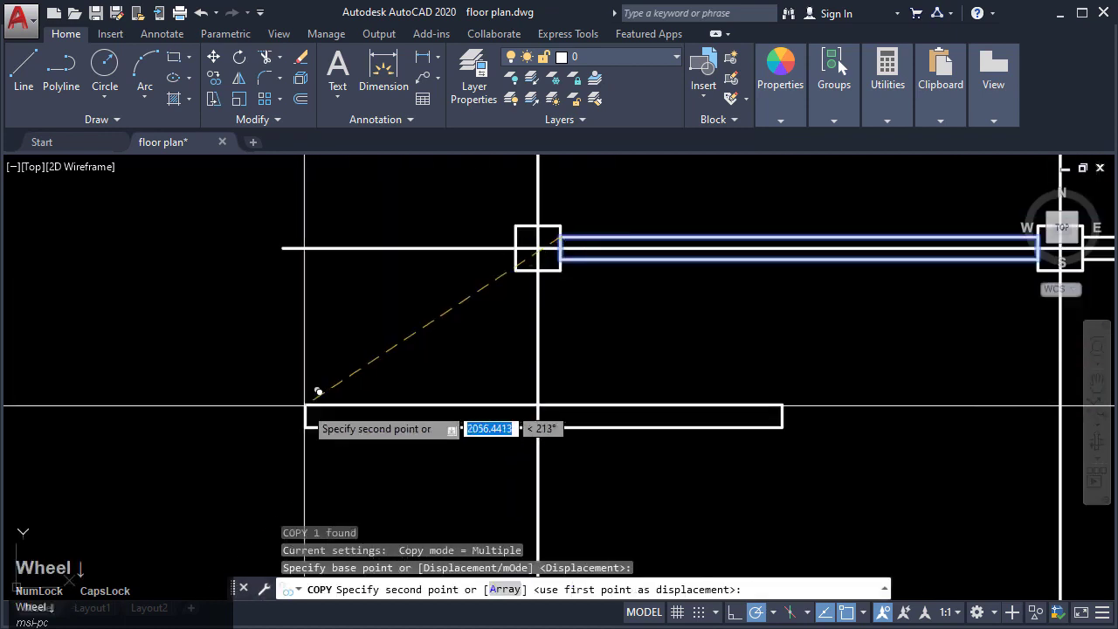
left_click(304, 405)
key("Escape")
Step: Rotate the copied wall rectangle 270° so that it stands vertically
left_click(379, 392)
left_click(320, 432)
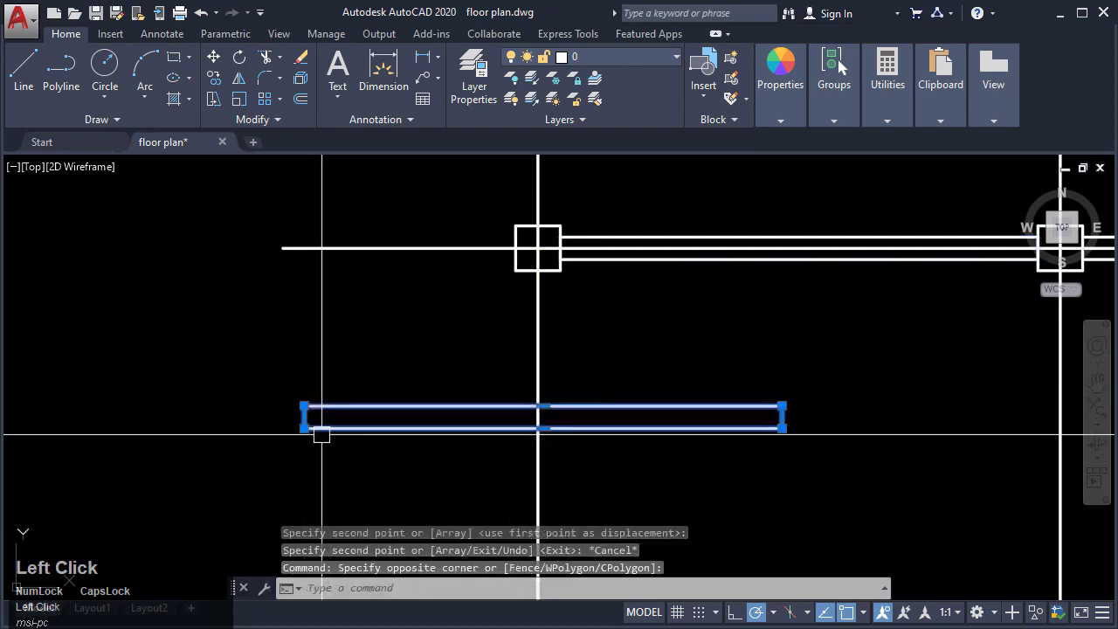
middle_click_drag(350, 406, 371, 376)
key("Return")
left_click(369, 311)
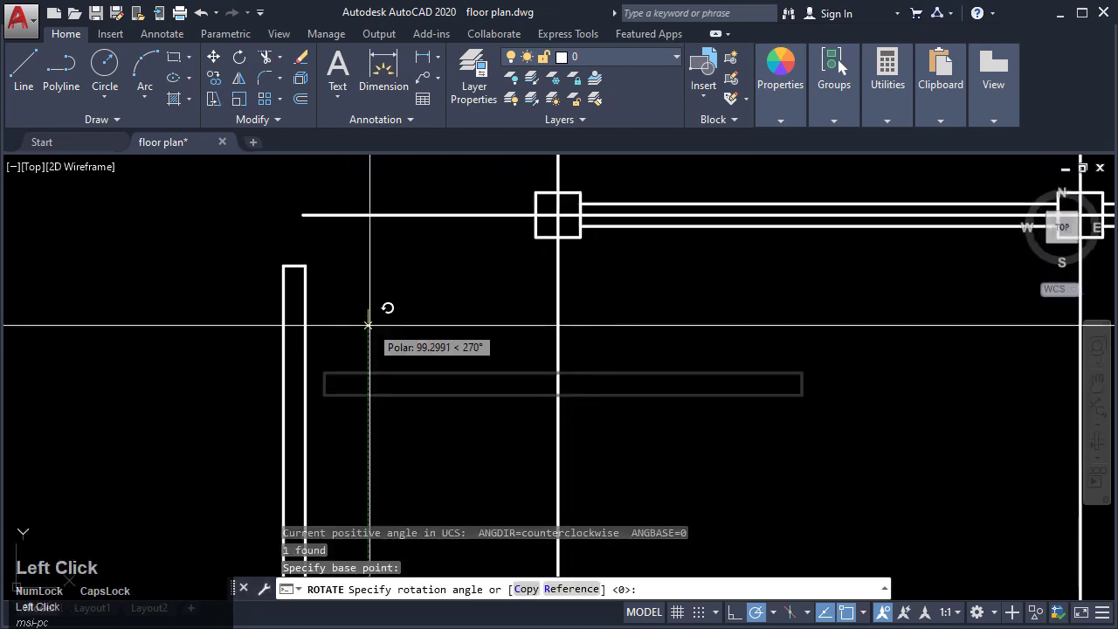
left_click(369, 327)
Step: Move the vertical wall rectangle by its top midpoint to the midpoint of the top-left column's lower edge
left_click(364, 353)
left_click(239, 337)
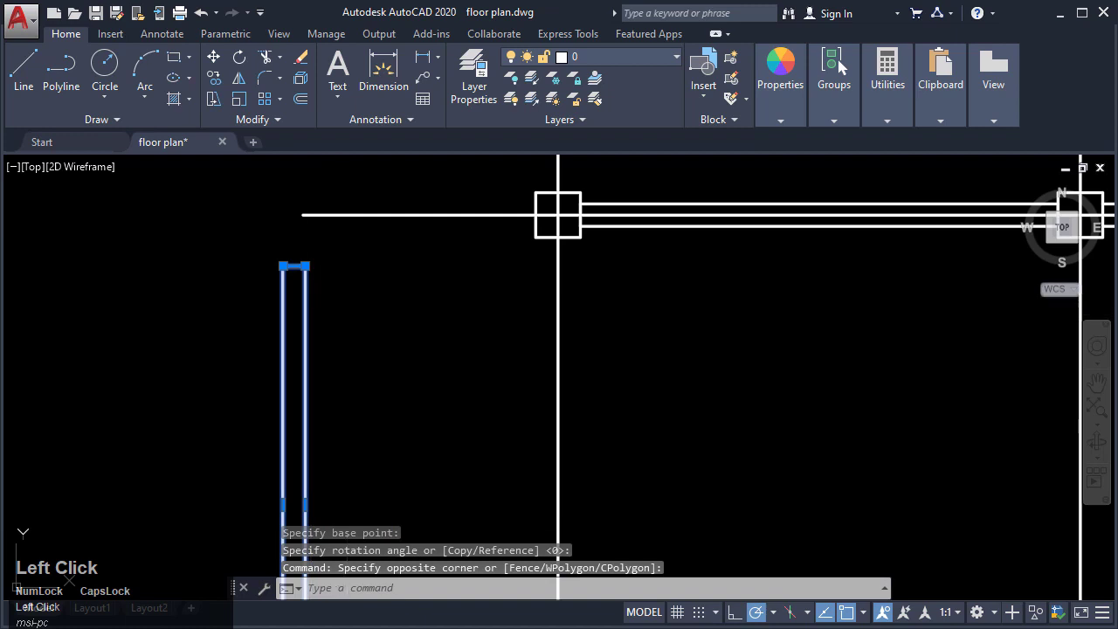
type("m")
key("Return")
left_click(305, 266)
scroll(533, 217, "up", 3)
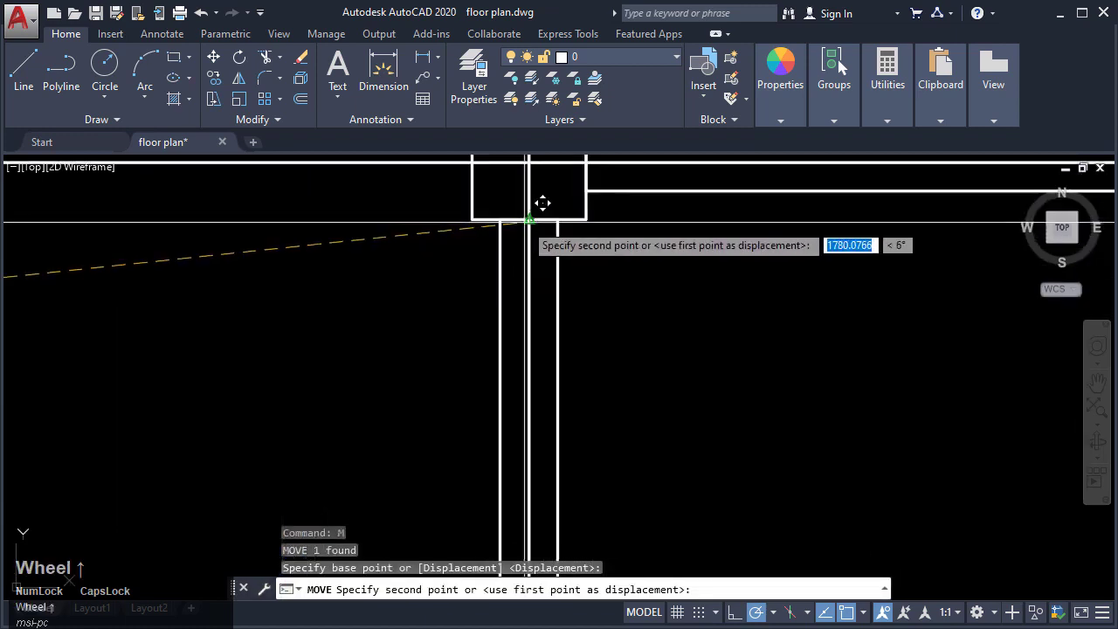
left_click(526, 221)
Step: Stretch the vertical wall's lower end down to the upper edge of the column on the middle horizontal grid line
middle_click_drag(554, 338, 575, 185)
scroll(576, 186, "down", 3)
scroll(587, 398, "down", 5)
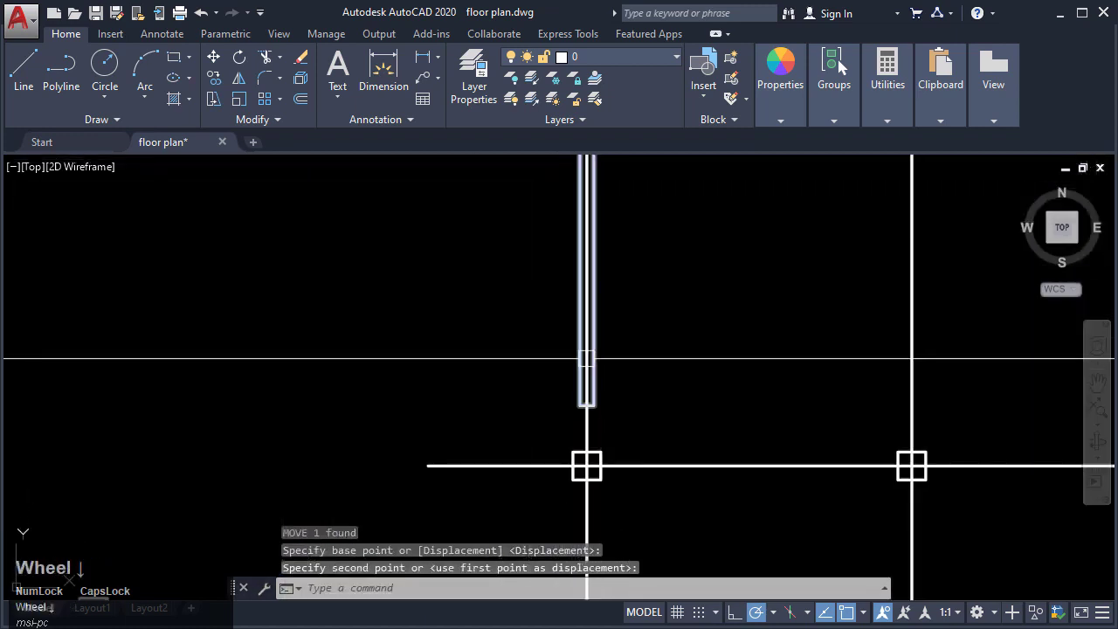
scroll(584, 390, "up", 1)
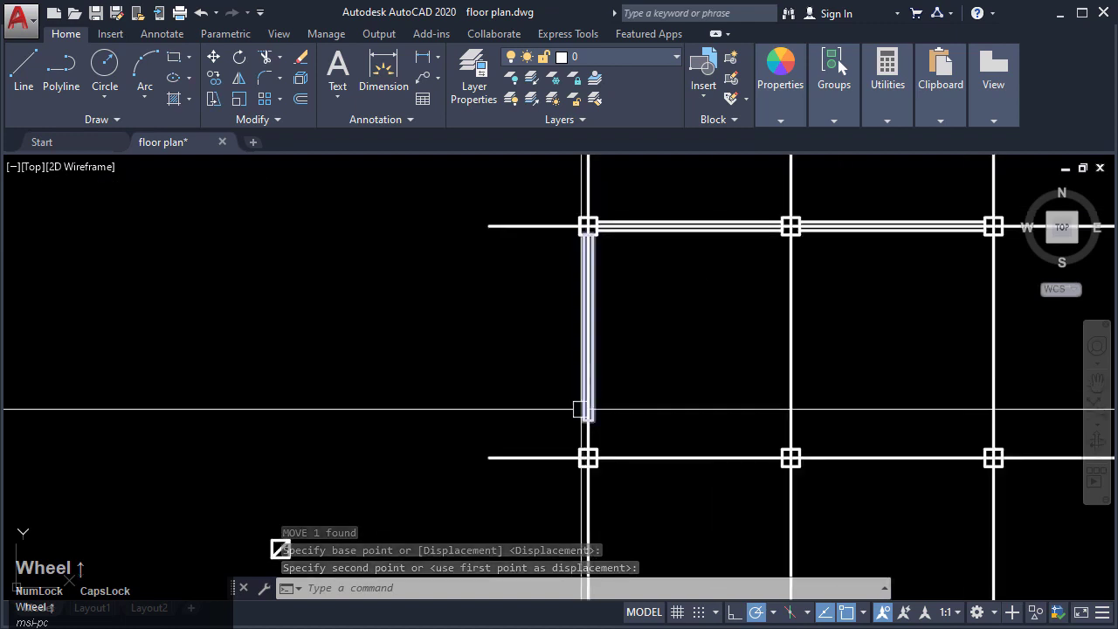
scroll(578, 409, "up", 5)
left_click(607, 442)
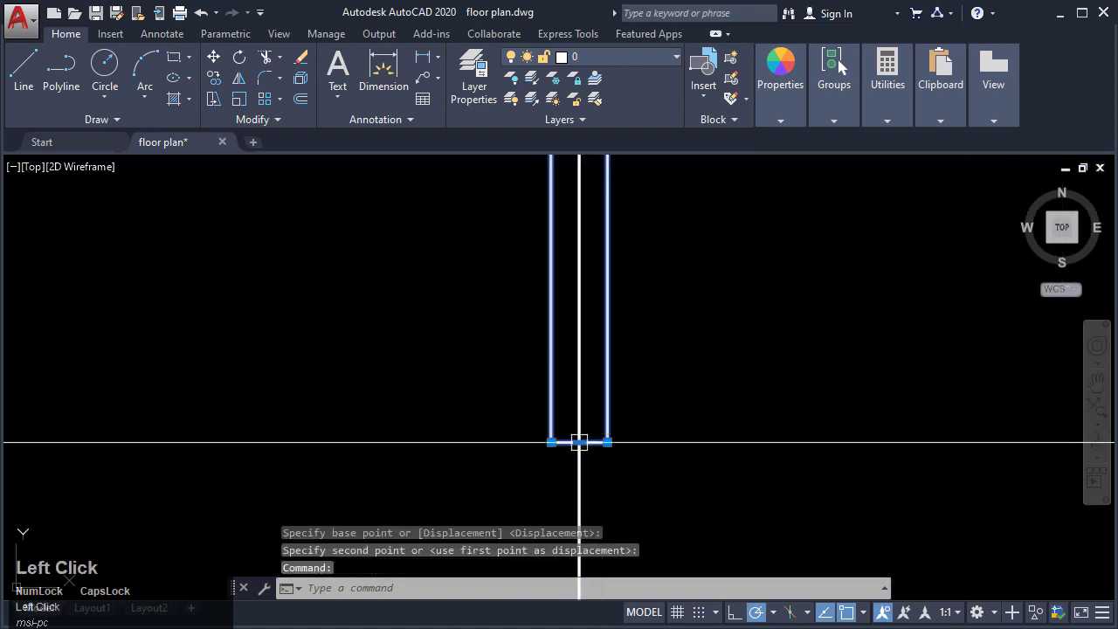
left_click(579, 442)
scroll(600, 359, "down", 2)
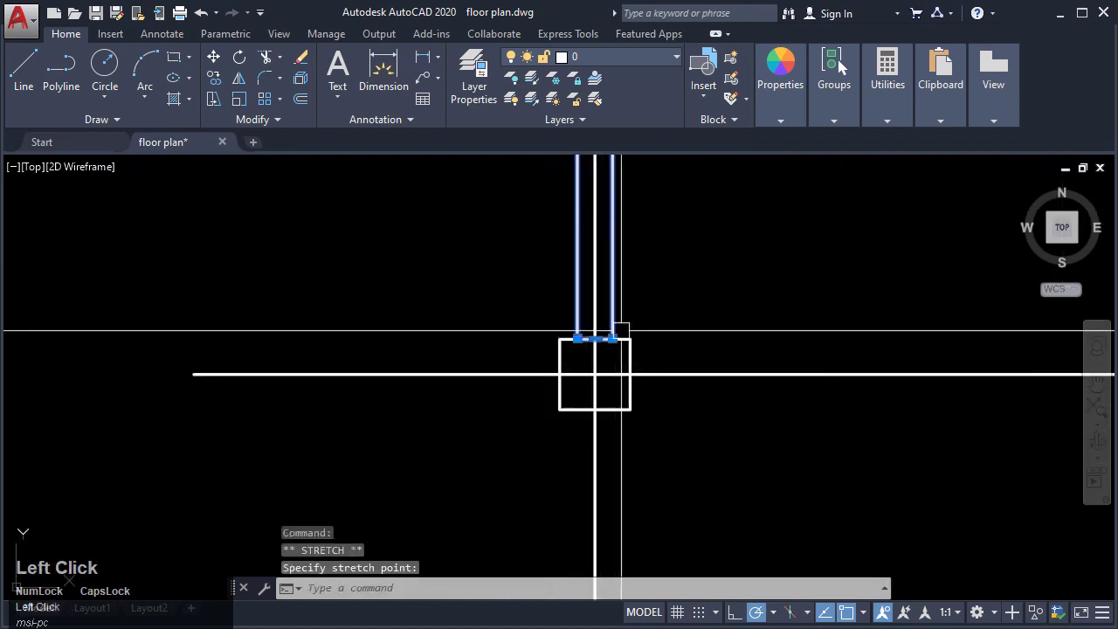
mouse_move(621, 330)
middle_mouse_down()
mouse_move(571, 439)
mouse_move(547, 396)
mouse_move(506, 378)
middle_mouse_up()
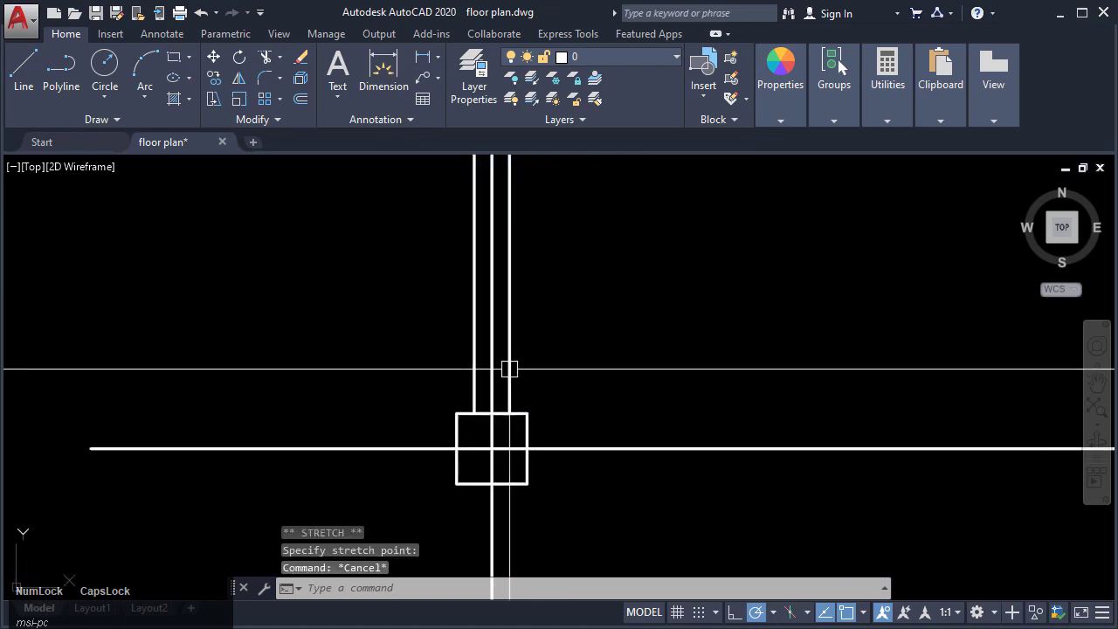
Step: Mirror the vertical wall about the middle horizontal grid line, keeping the source object
left_click(510, 368)
scroll(550, 342, "down", 2)
type("mi")
key("Return")
scroll(505, 382, "up", 2)
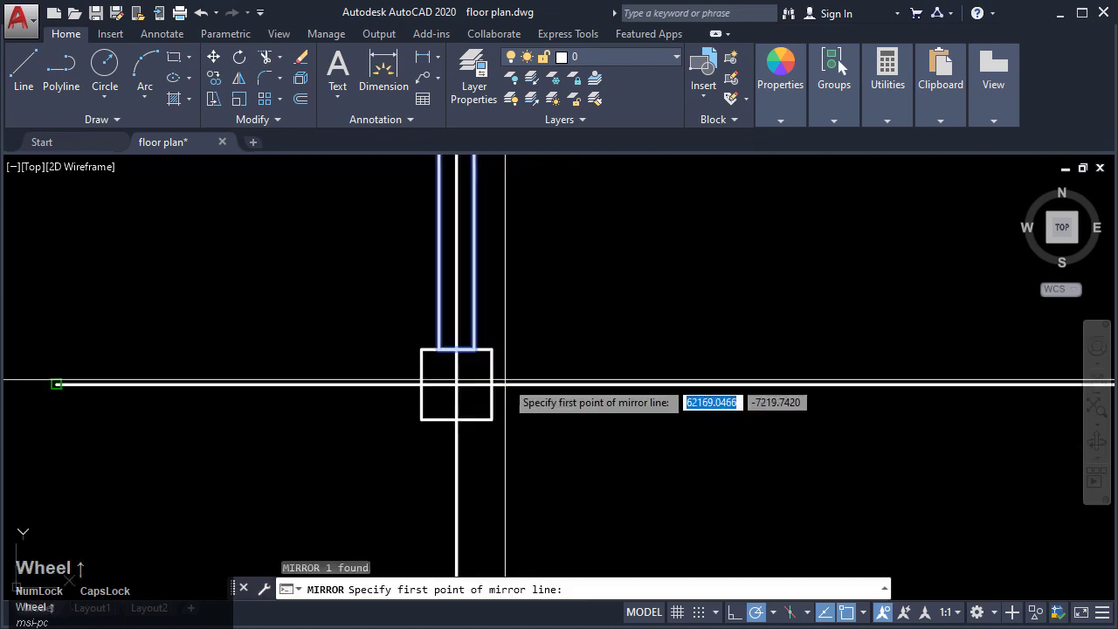
scroll(549, 383, "down", 4)
middle_click_drag(549, 383, 563, 224)
key("Return")
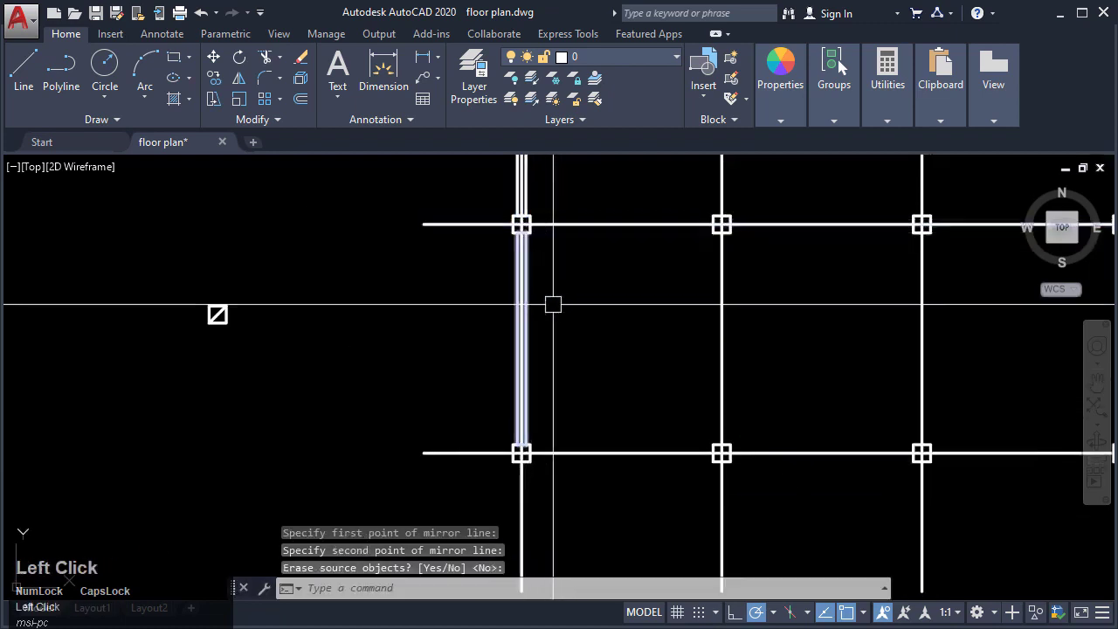
Step: Copy both vertical walls of the leftmost grid line from the wall-end midpoint onto the column at the second vertical grid line
middle_click_drag(551, 302, 523, 364)
scroll(489, 312, "up", 4)
left_click(489, 313)
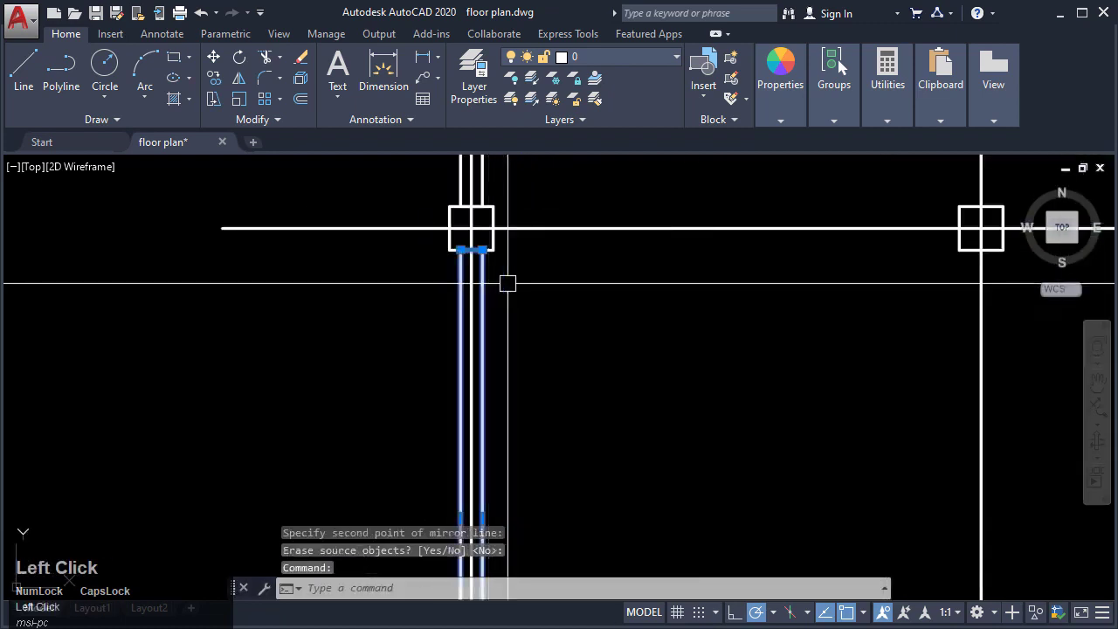
middle_click_drag(495, 185, 469, 290)
left_click(457, 279)
middle_click_drag(585, 356, 535, 371)
scroll(533, 350, "down", 4)
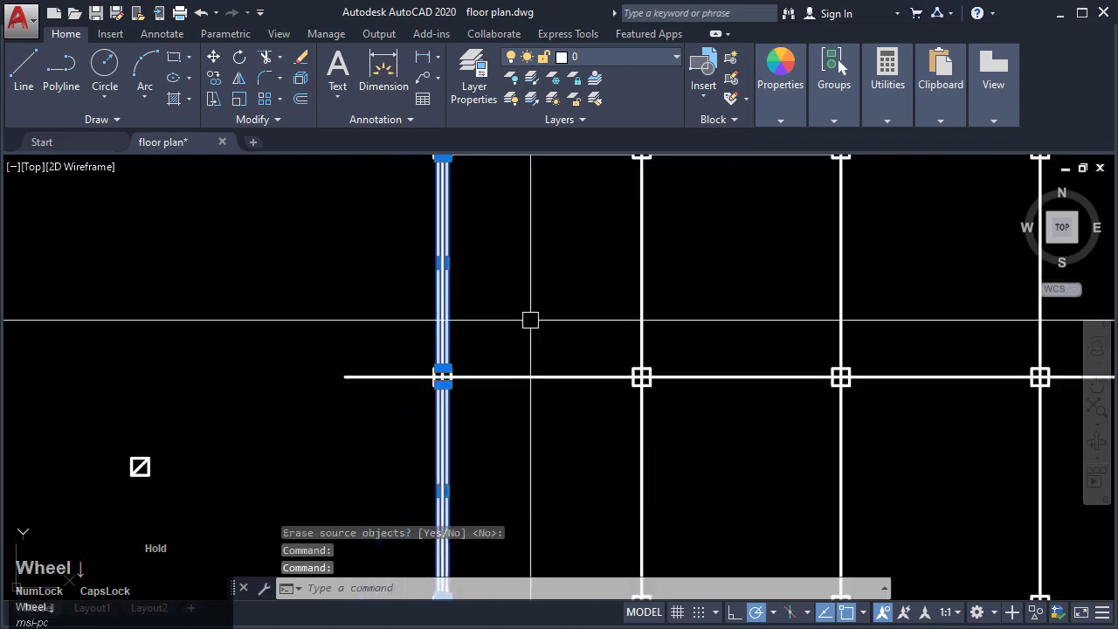
key("Return")
scroll(446, 374, "up", 3)
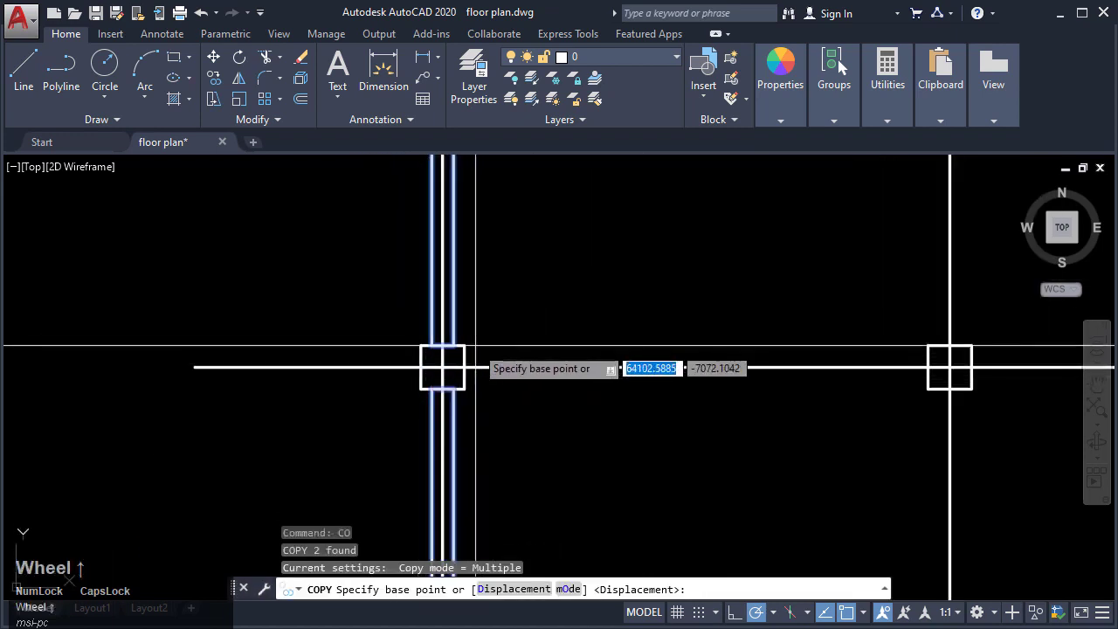
left_click(443, 346)
scroll(991, 328, "up", 4)
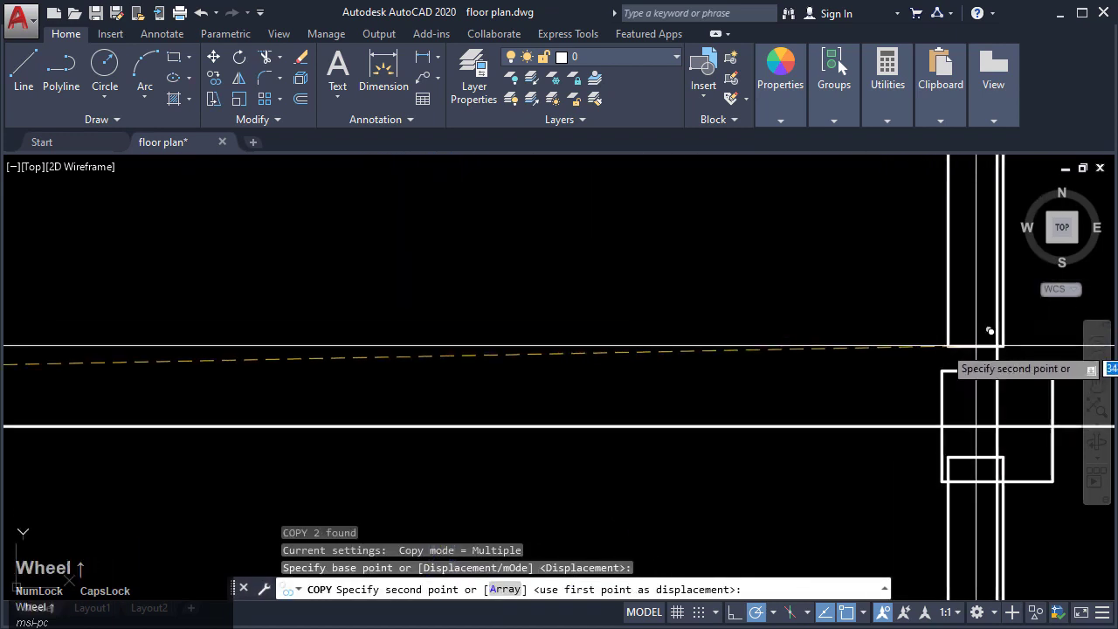
left_click(1006, 359)
Step: Place further copies of the vertical wall pair on the third and fourth vertical grid lines and finish copying
middle_click_drag(1007, 359, 683, 376)
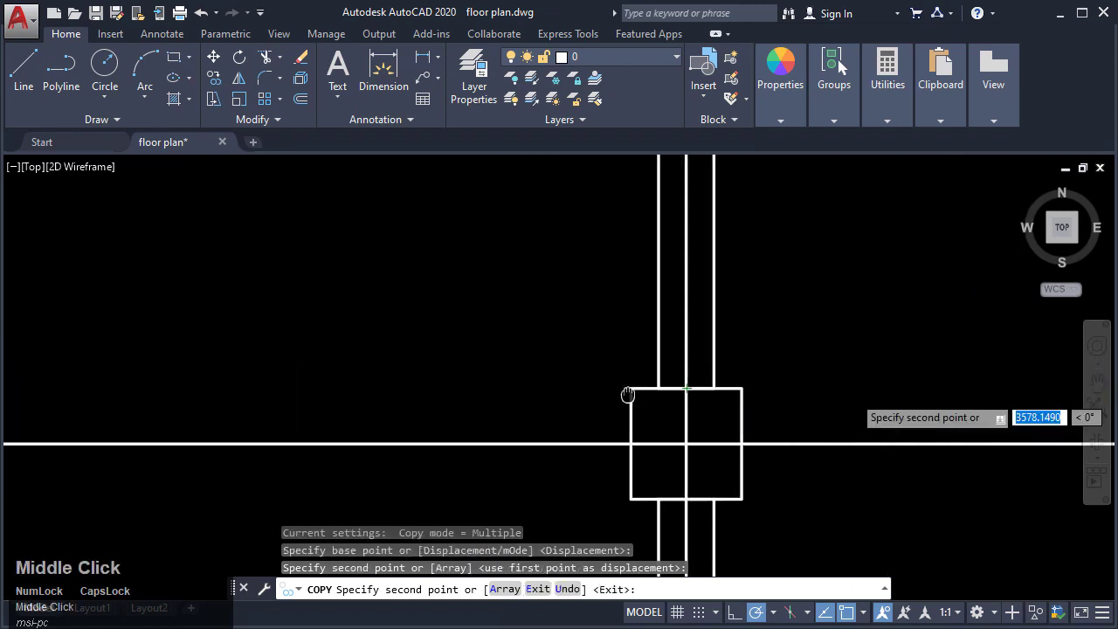
scroll(892, 349, "down", 3)
left_click(829, 349)
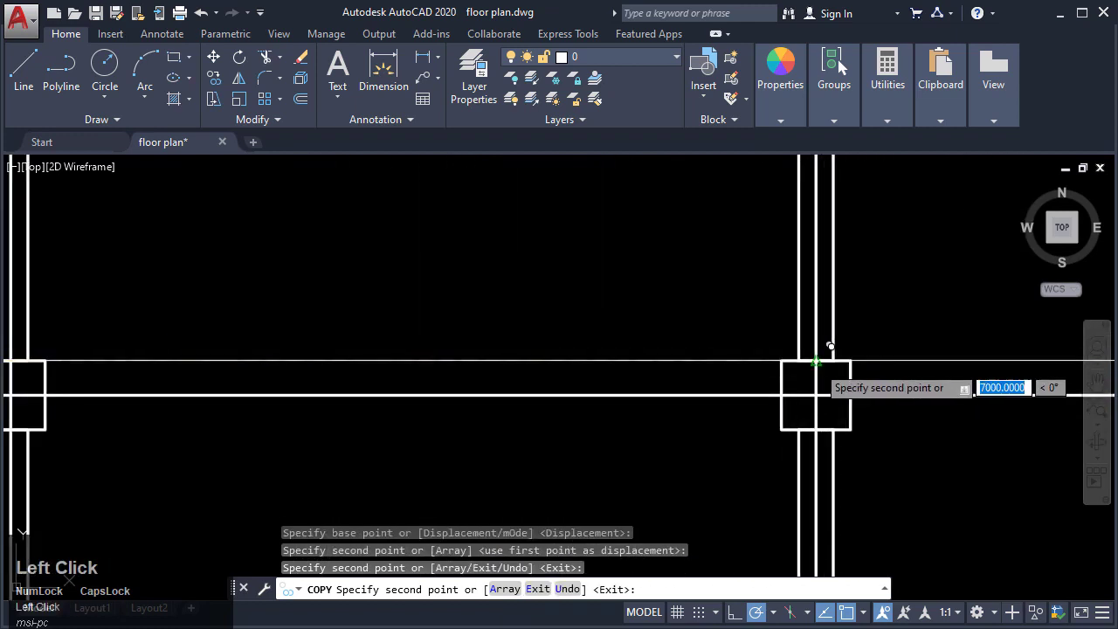
scroll(656, 356, "down", 5)
scroll(753, 357, "up", 6)
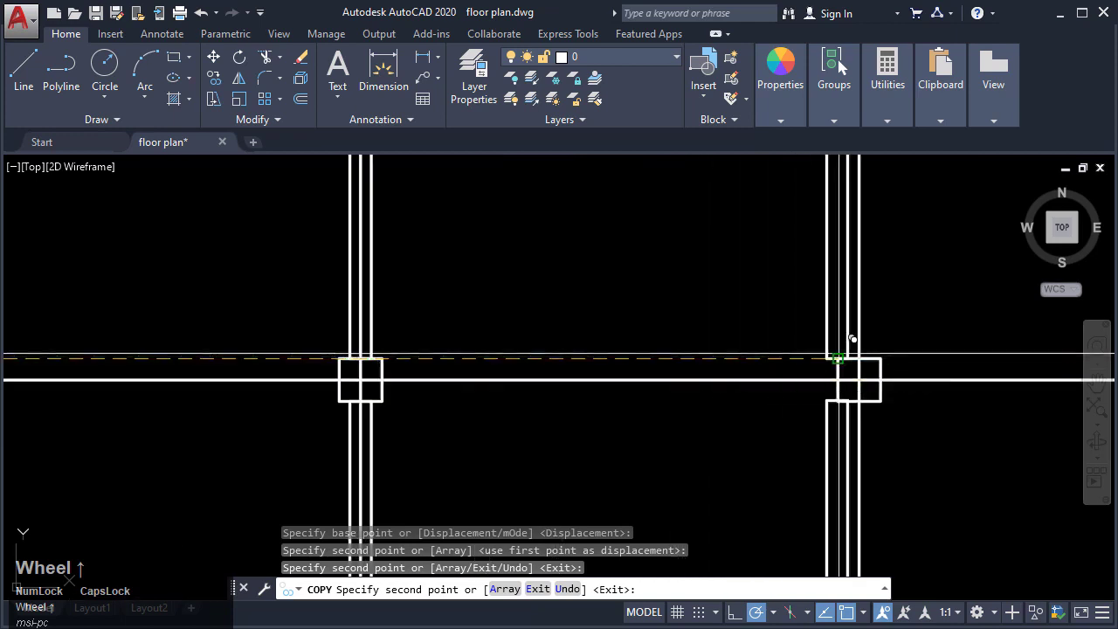
scroll(679, 320, "down", 10)
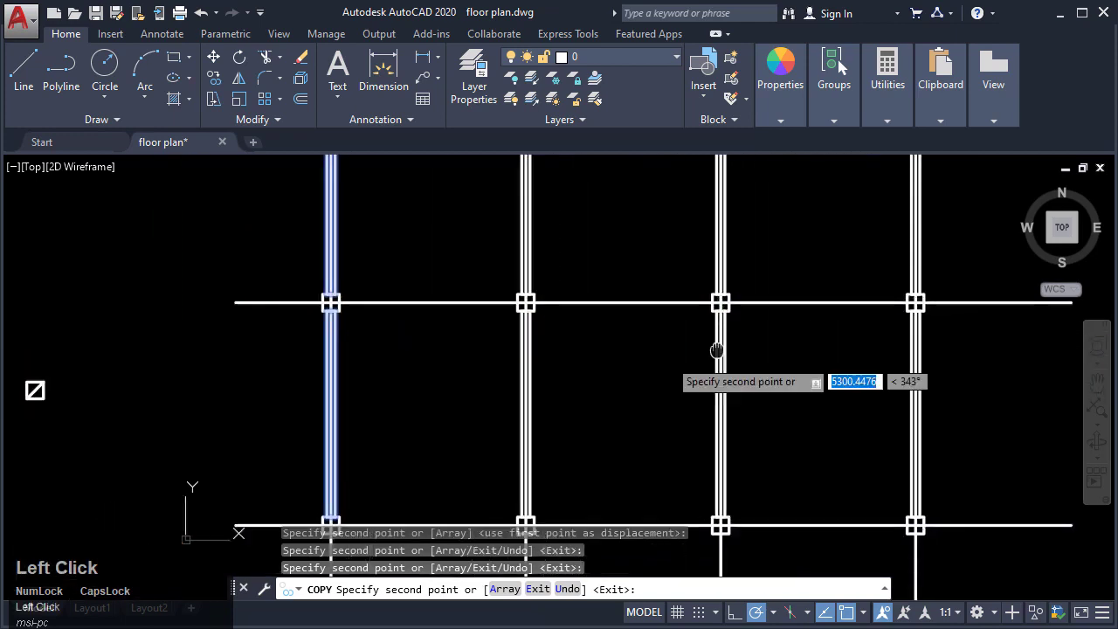
key("Escape")
scroll(679, 228, "up", 4)
scroll(678, 228, "up", 3)
mouse_move(679, 228)
middle_mouse_down()
mouse_move(591, 305)
mouse_move(546, 293)
middle_mouse_up()
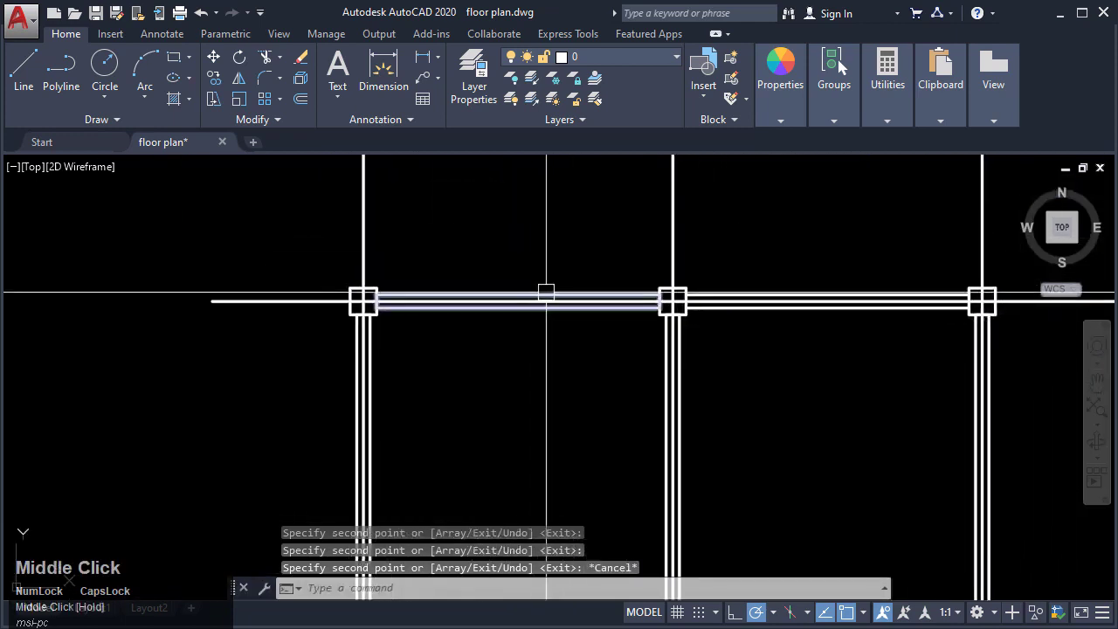
Step: Copy the horizontal wall of the top grid line's first bay from its left-end midpoint onto the third column's right edge
key("Escape")
key("Escape")
scroll(587, 298, "up", 2)
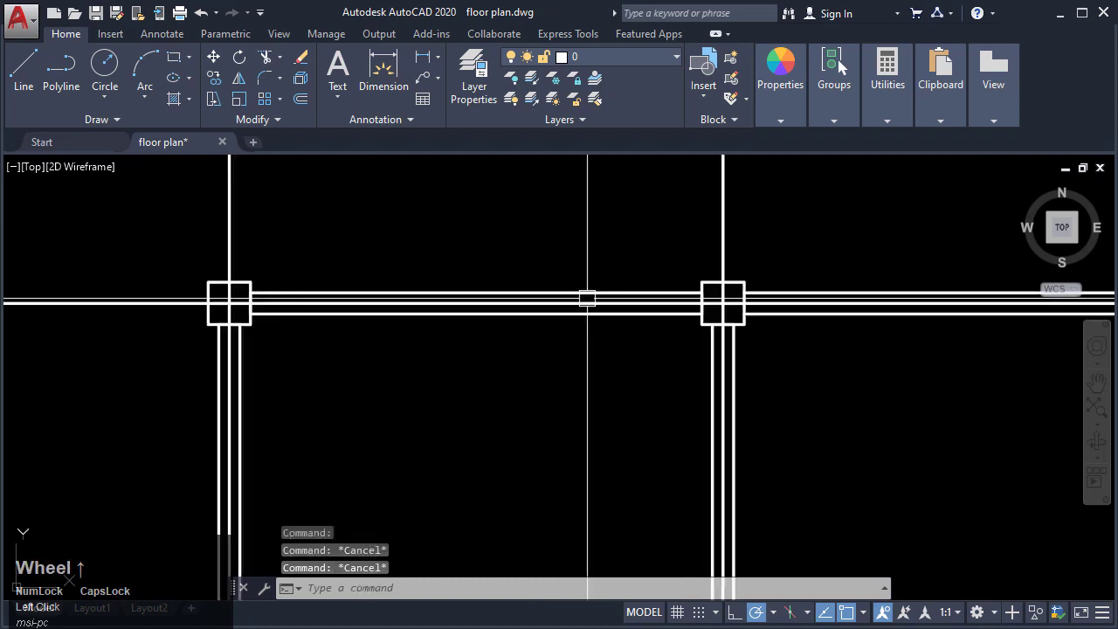
key("Return")
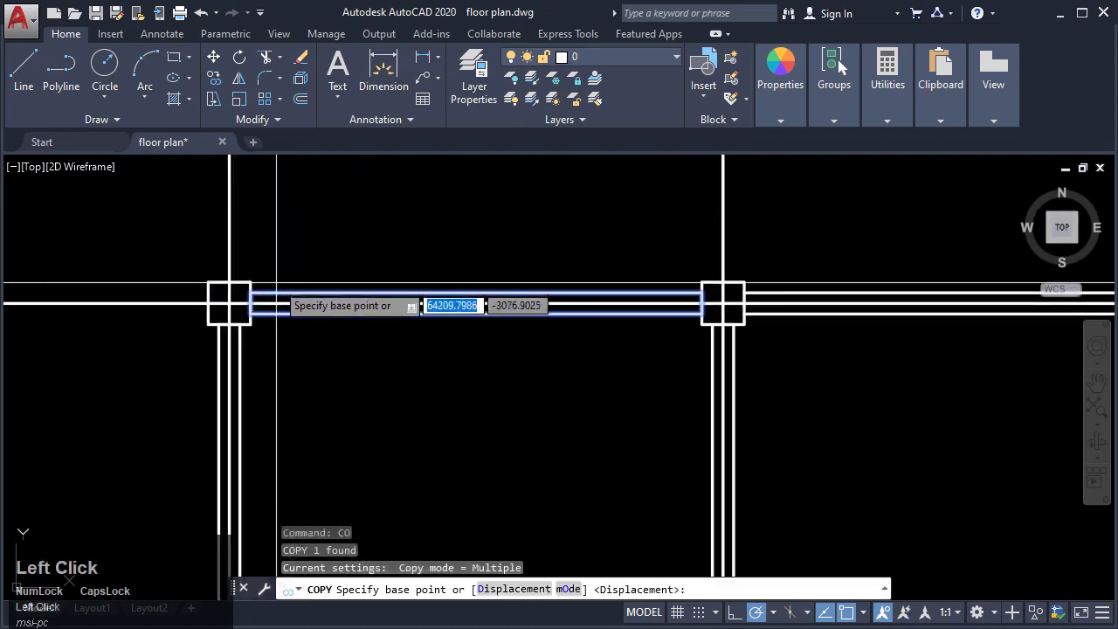
left_click(251, 303)
middle_click_drag(760, 342, 374, 276)
scroll(572, 241, "up", 2)
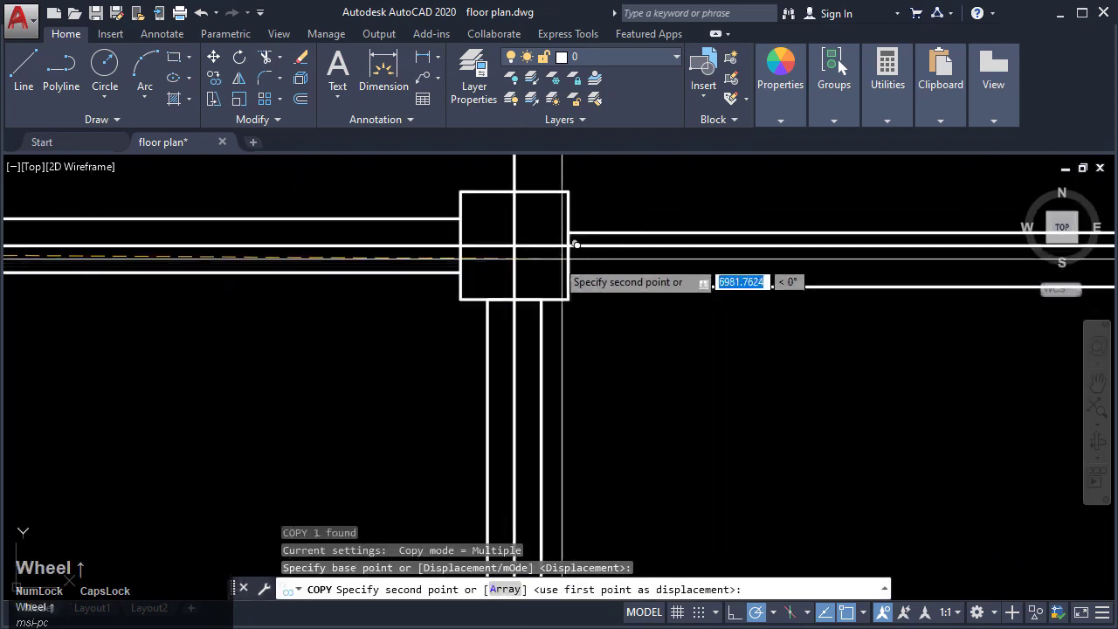
left_click(586, 249)
Step: Place further copies of the horizontal wall in the third and first bays of the middle grid line
scroll(702, 357, "down", 5)
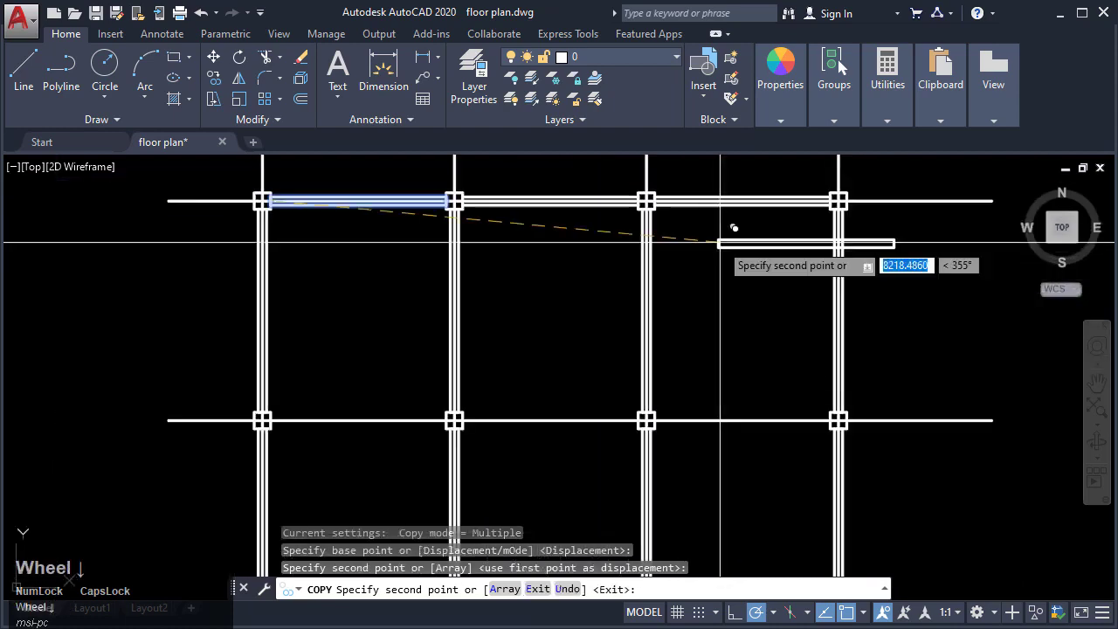
scroll(657, 397, "up", 5)
left_click(683, 447)
scroll(1031, 338, "down", 6)
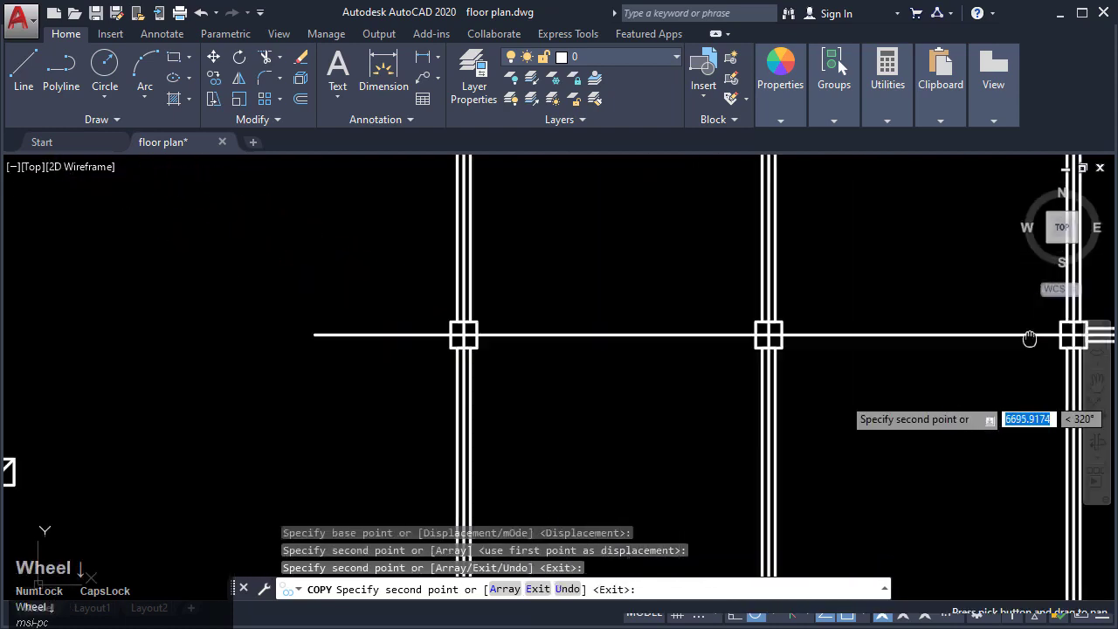
scroll(691, 323, "up", 3)
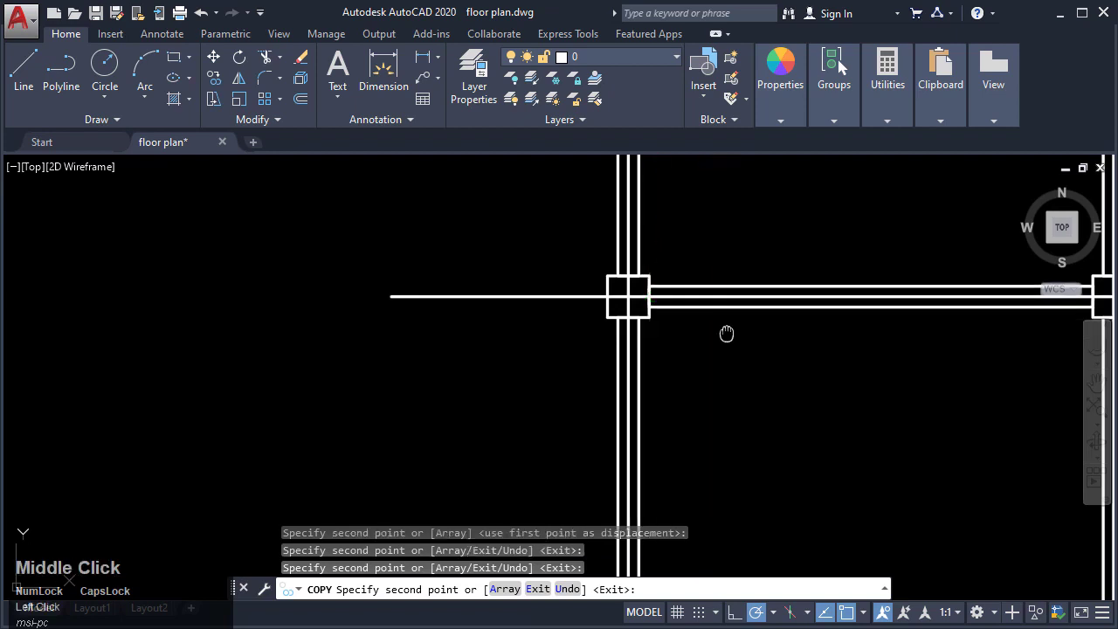
Step: Place copies of the horizontal wall in the second and third bays of the bottom grid line and finish copying
scroll(664, 340, "down", 4)
middle_click_drag(656, 341, 658, 305)
scroll(568, 444, "up", 4)
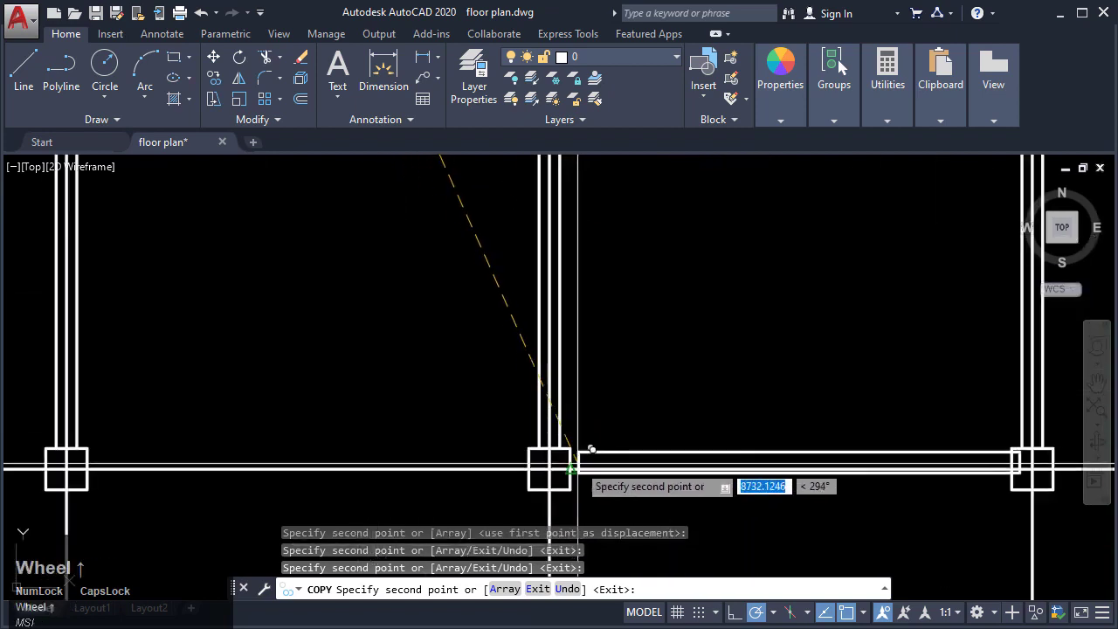
left_click(568, 467)
middle_click_drag(644, 462, 399, 337)
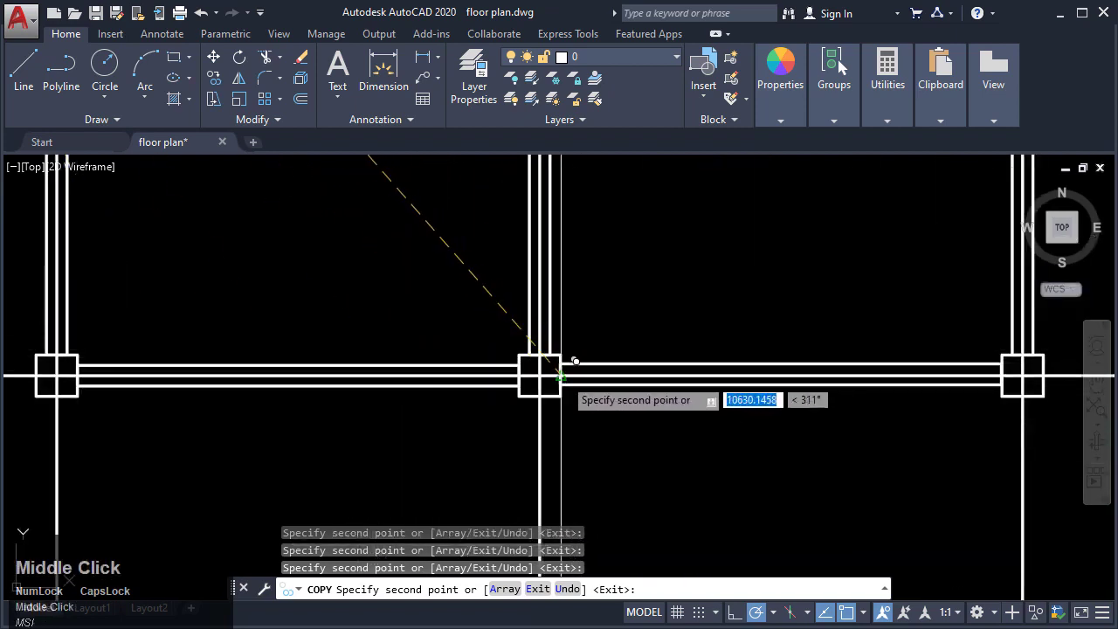
scroll(560, 376, "down", 6)
middle_click_drag(649, 342, 474, 357)
scroll(462, 349, "up", 2)
key("Escape")
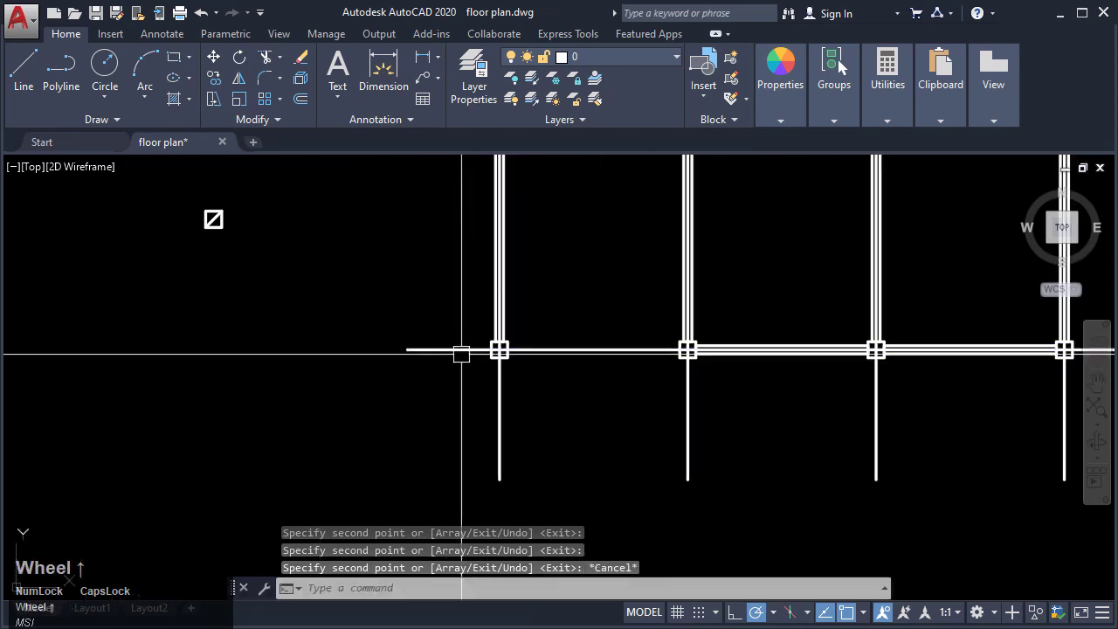
Step: Move the column at the lower-left grid intersection straight up by 1000
scroll(456, 311, "up", 2)
left_click(461, 288)
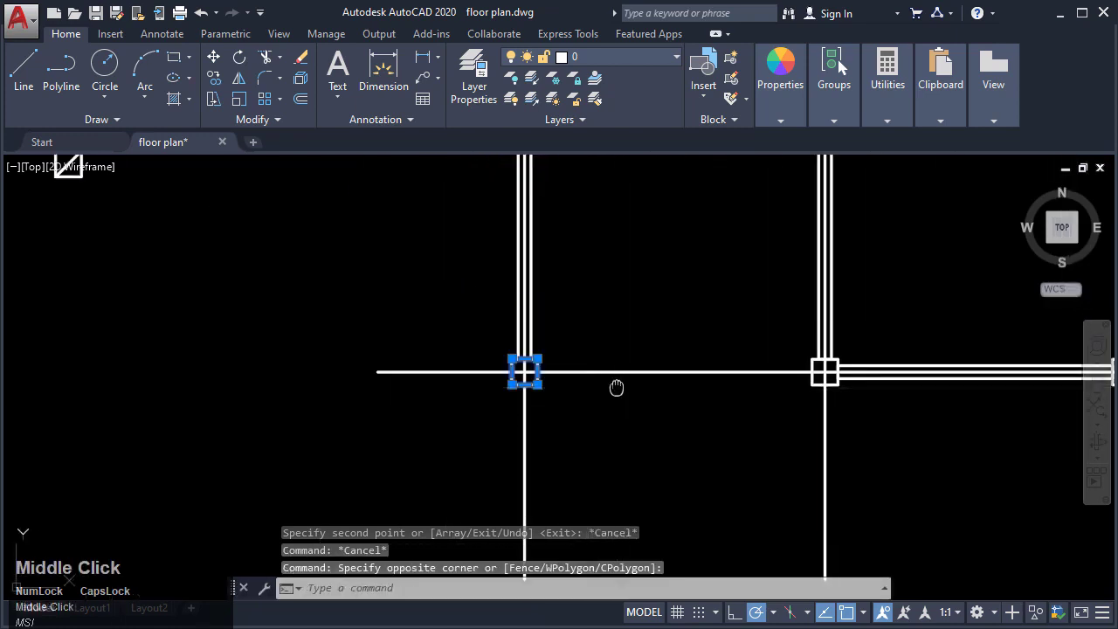
middle_click_drag(616, 387, 524, 418)
type("m")
key("Return")
left_click(518, 377)
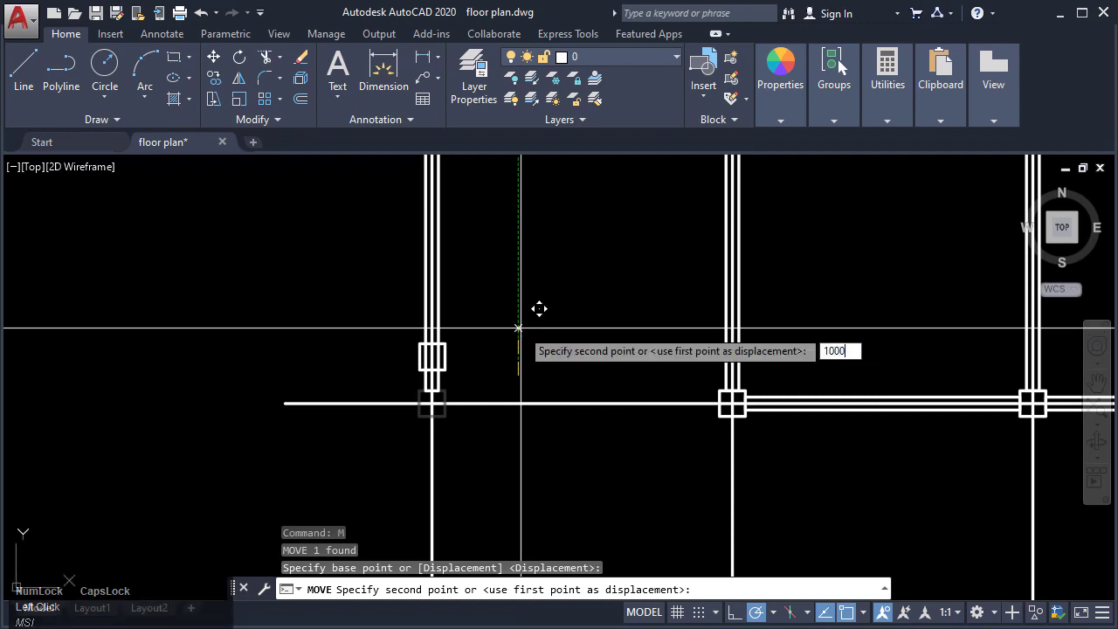
type("1000")
key("Return")
scroll(479, 346, "up", 3)
key("Escape")
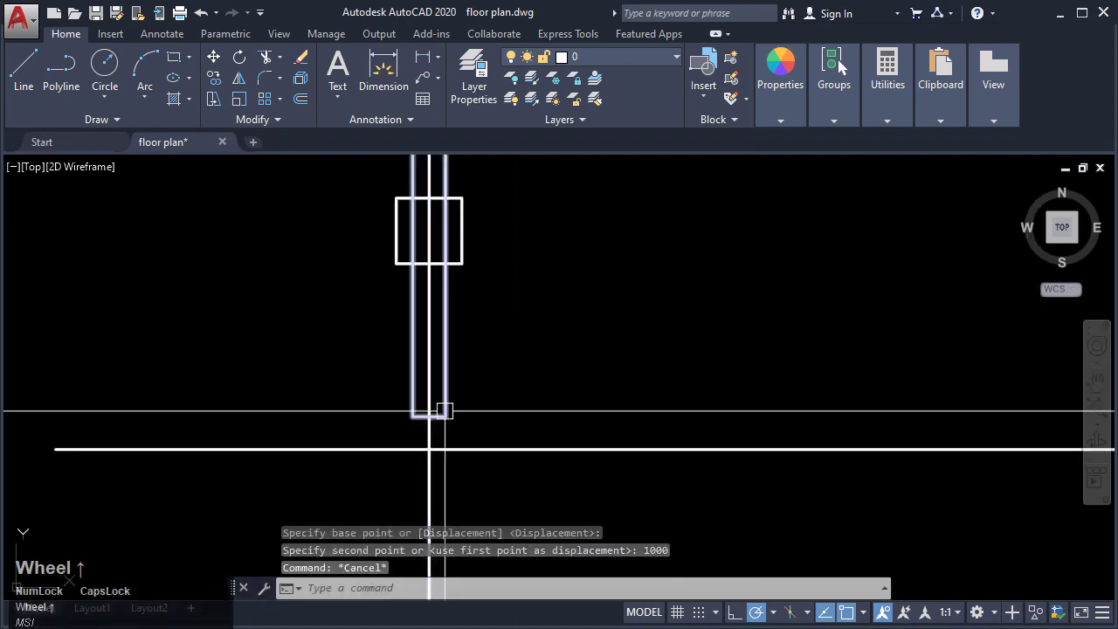
Step: Stretch the lower end of the leftmost vertical wall up to the upper edge of the moved column
left_click(444, 409)
left_click(429, 416)
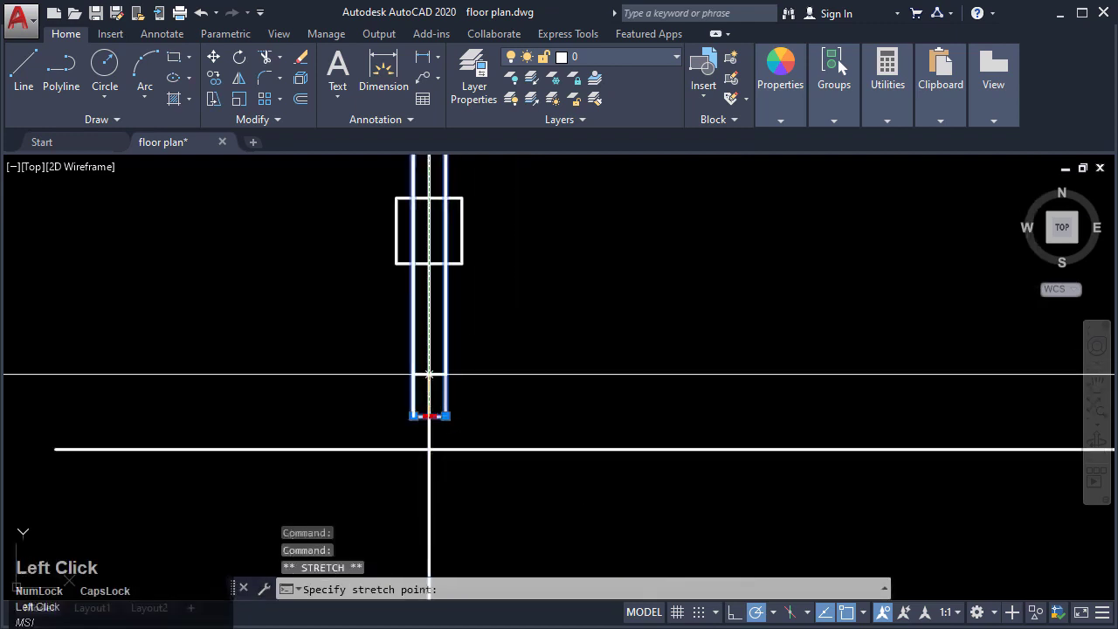
left_click(429, 198)
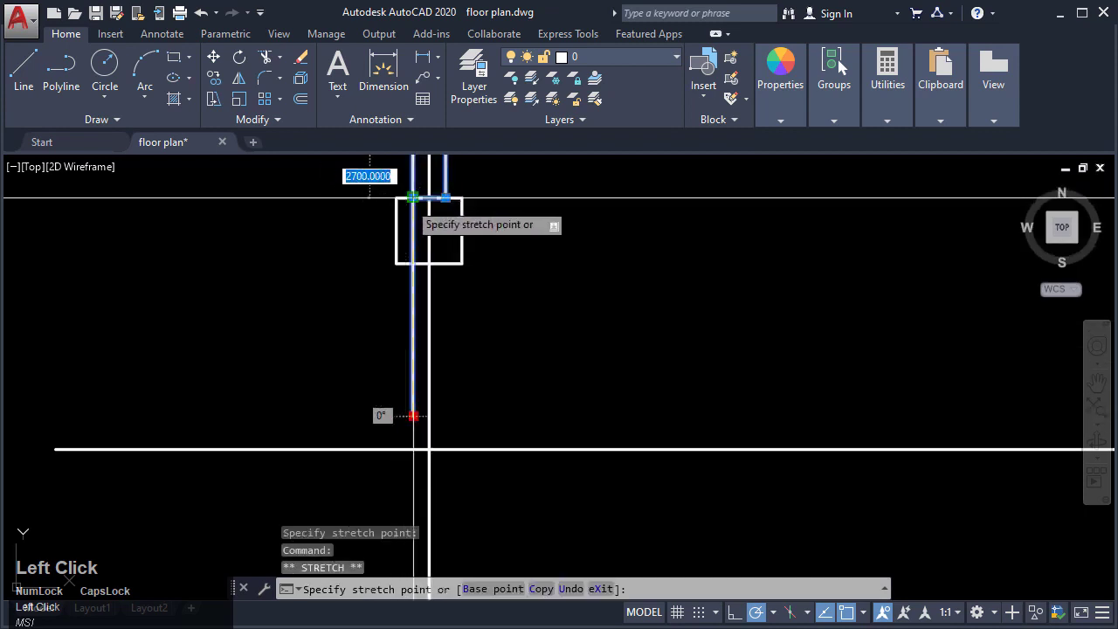
scroll(450, 513, "down", 4)
key("Escape")
key("Escape")
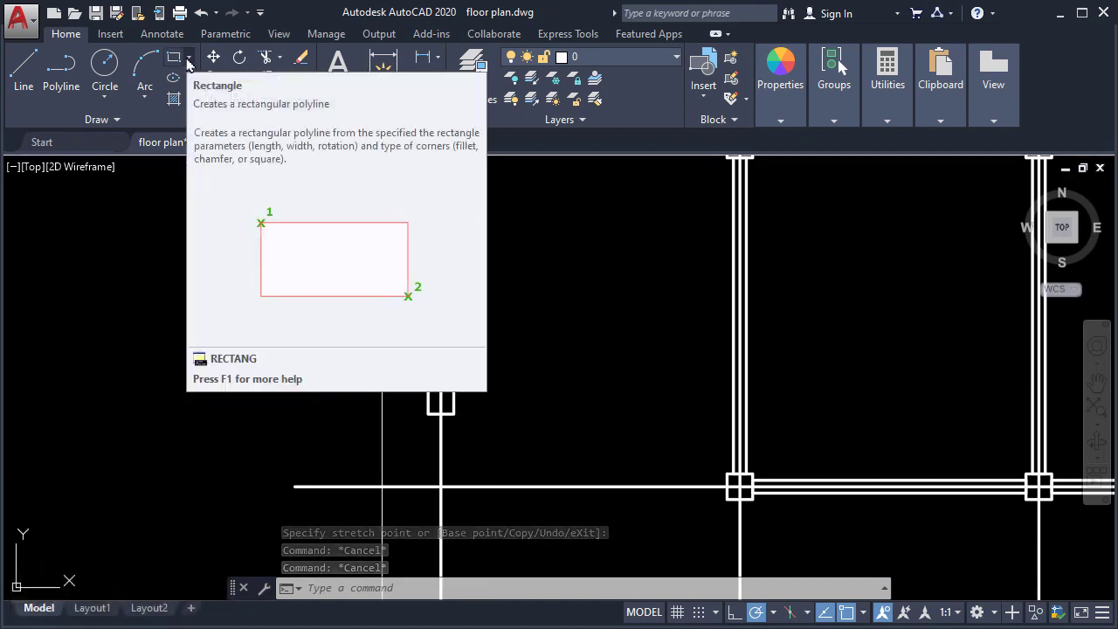
Step: Copy the middle grid line's first-bay wall from its left-end midpoint onto the right edge of the moved column
middle_click(491, 330)
scroll(492, 330, "down", 4)
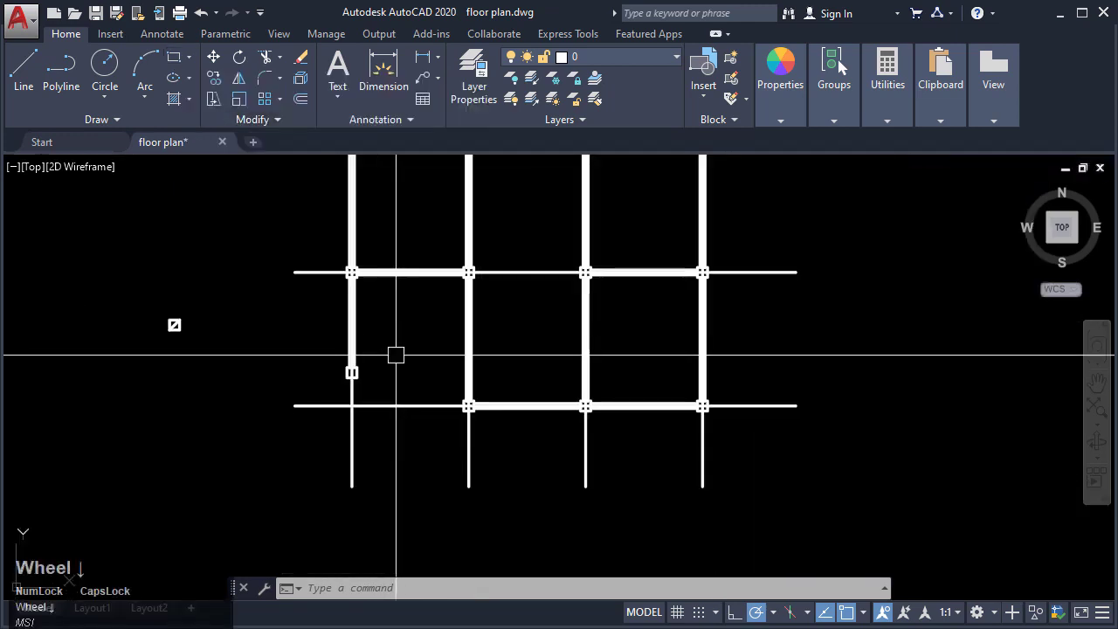
middle_click_drag(394, 356, 432, 337)
scroll(432, 338, "up", 2)
scroll(374, 219, "up", 4)
left_click(345, 207)
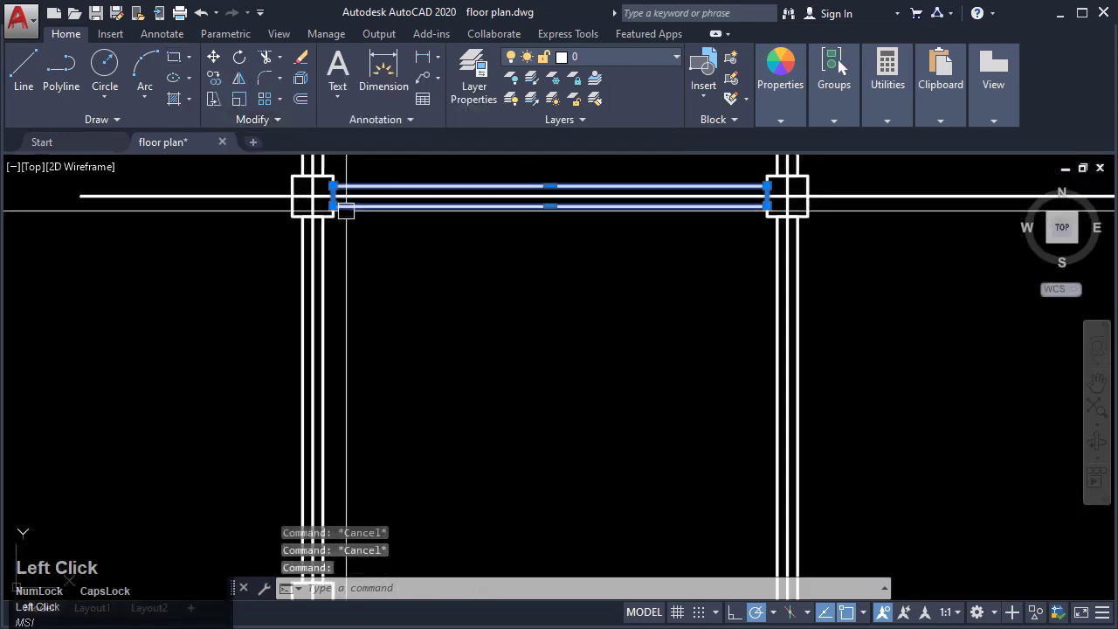
middle_click_drag(362, 326, 371, 349)
key("Return")
left_click(342, 219)
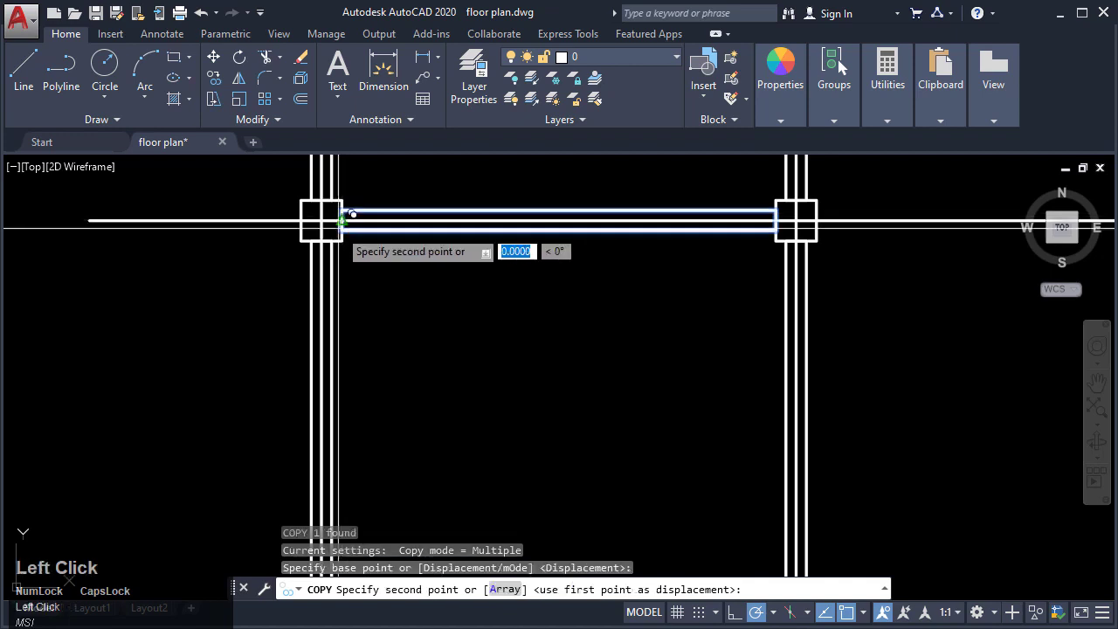
scroll(410, 287, "down", 3)
scroll(460, 393, "up", 2)
left_click(447, 408)
key("Escape")
Step: Stretch the copied wall's right end to meet the left face of the vertical wall on the second grid line
scroll(586, 411, "down", 2)
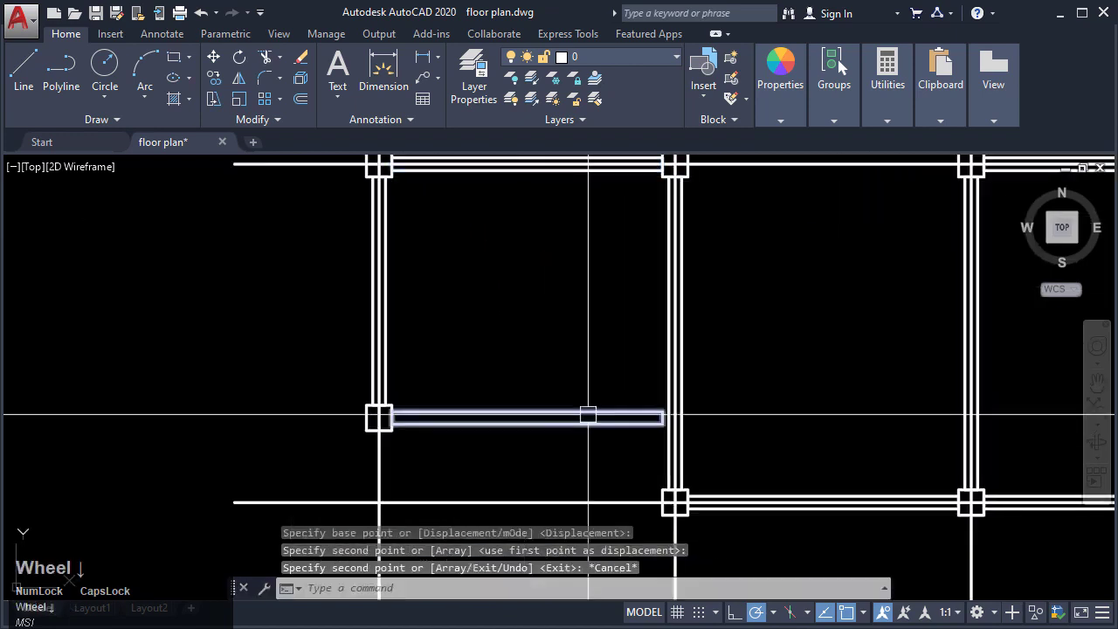
left_click(586, 410)
scroll(587, 401, "up", 4)
left_click(599, 418)
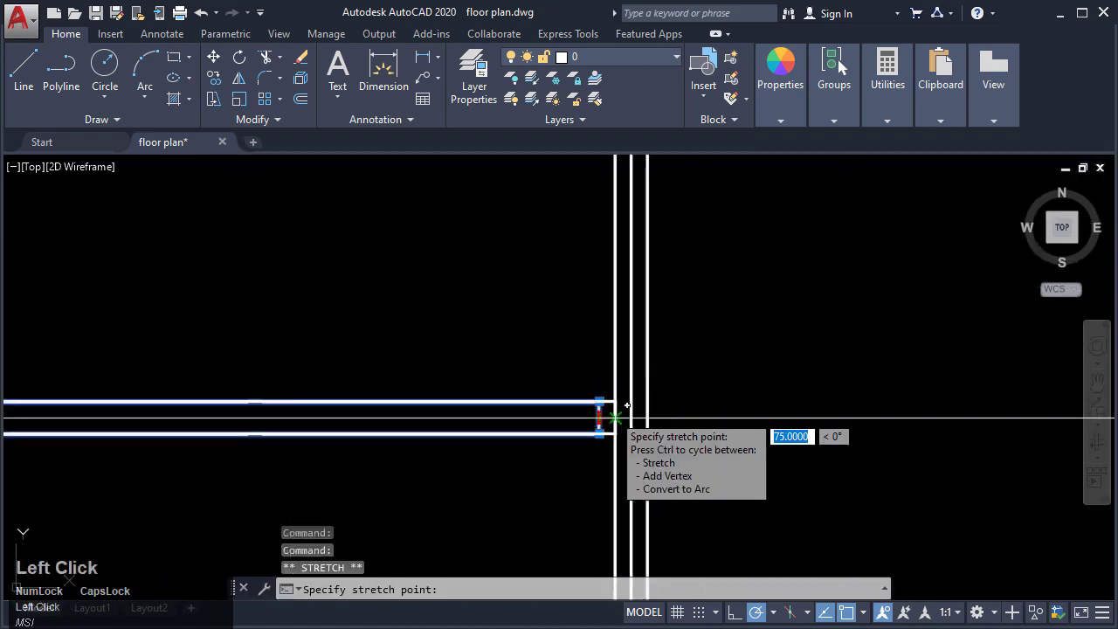
left_click(615, 417)
middle_click_drag(565, 449, 444, 363)
key("Escape")
Step: Draw a 1000 x 1000 stair landing polyline against the second vertical wall, starting at its lower right corner above the bottom column
scroll(604, 398, "down", 4)
mouse_move(551, 397)
middle_mouse_down()
mouse_move(554, 497)
mouse_move(549, 422)
middle_mouse_up()
mouse_move(544, 347)
middle_mouse_down()
mouse_move(535, 461)
mouse_move(565, 395)
middle_mouse_up()
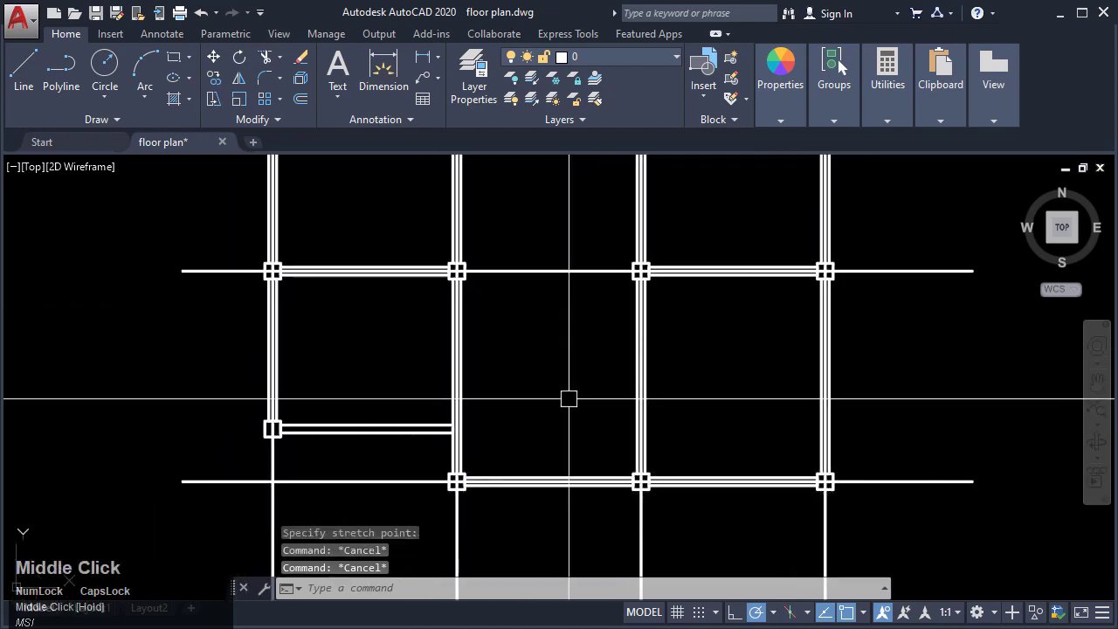
type("L")
key("Return")
scroll(463, 475, "up", 4)
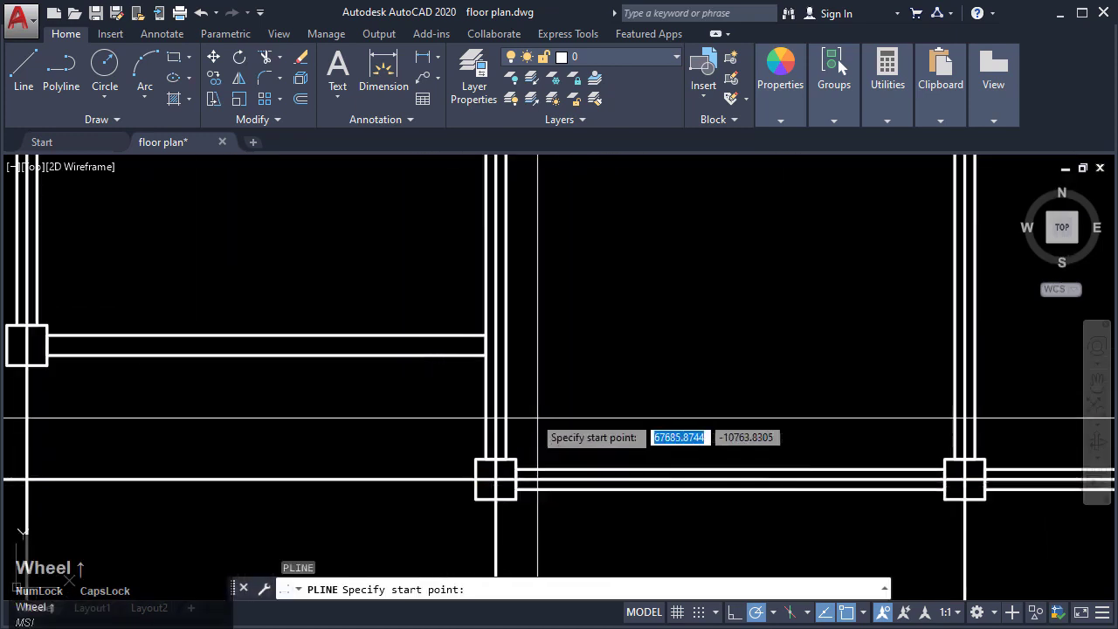
left_click(480, 540)
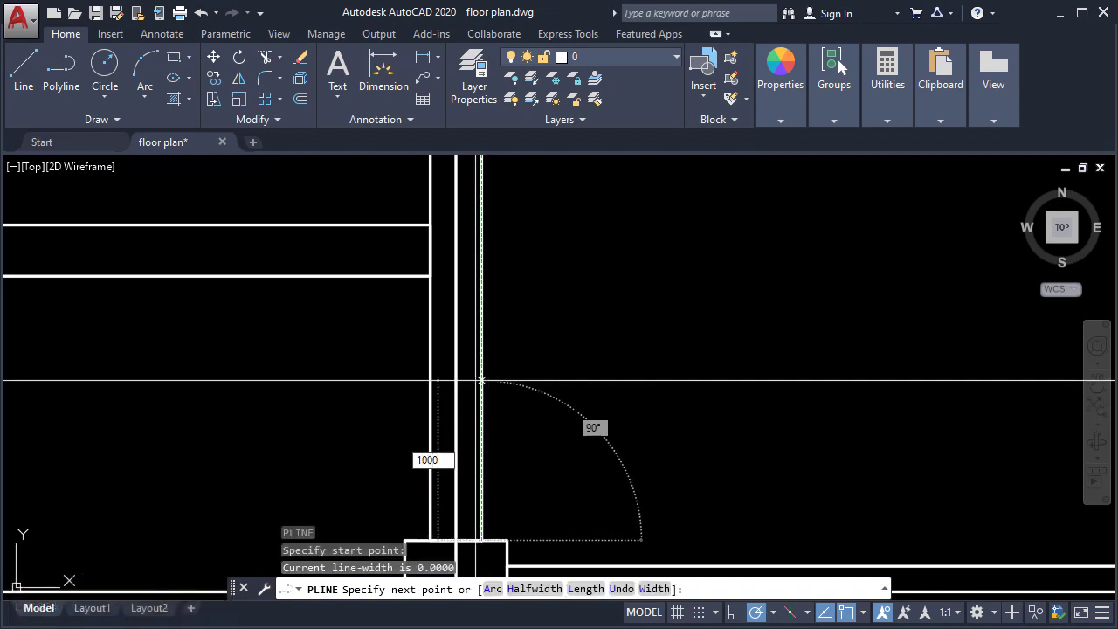
type("1000")
key("Return")
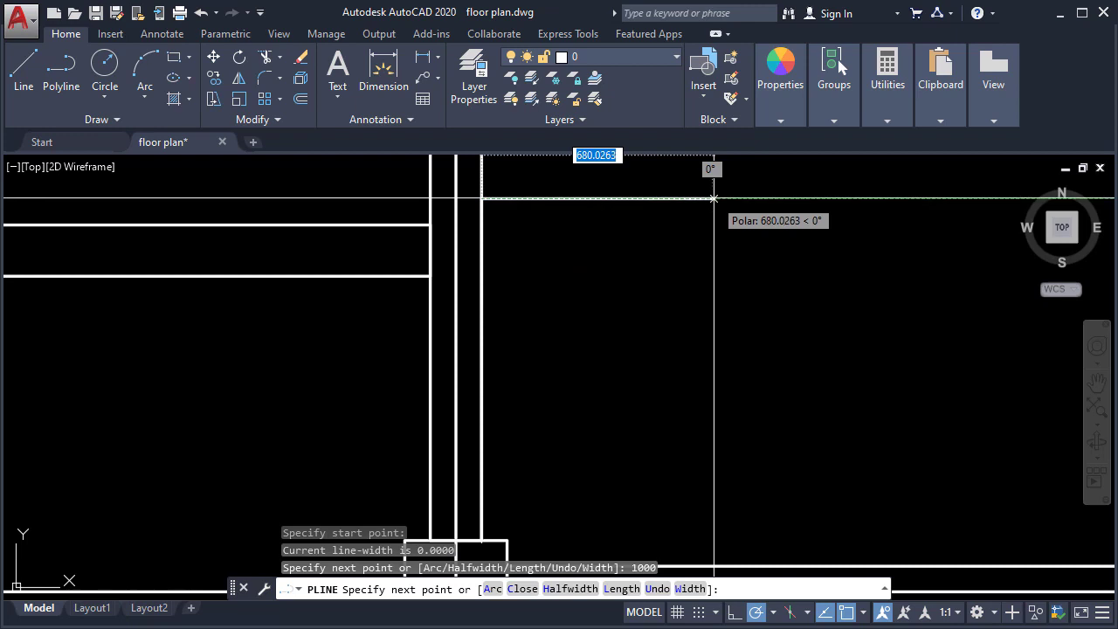
type("1000")
key("Return")
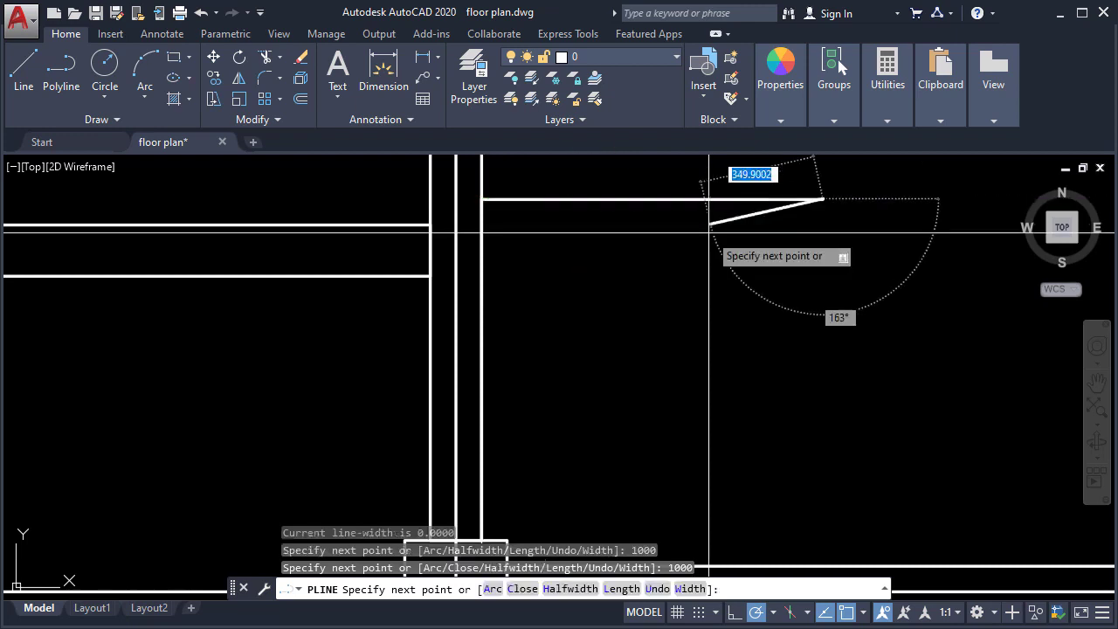
scroll(726, 262, "down", 2)
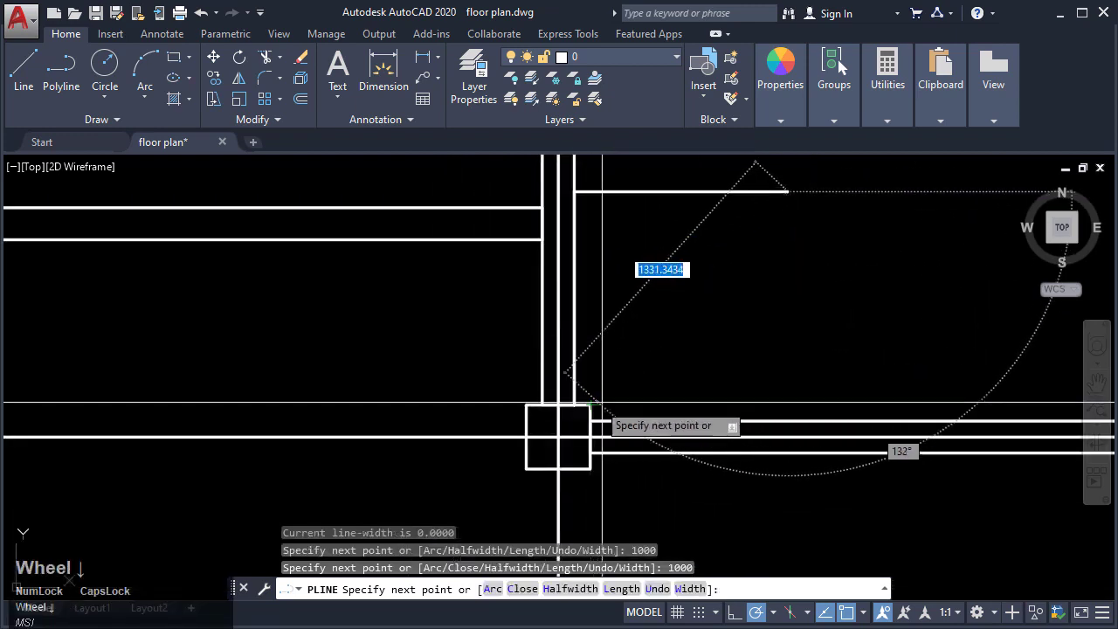
left_click(796, 399)
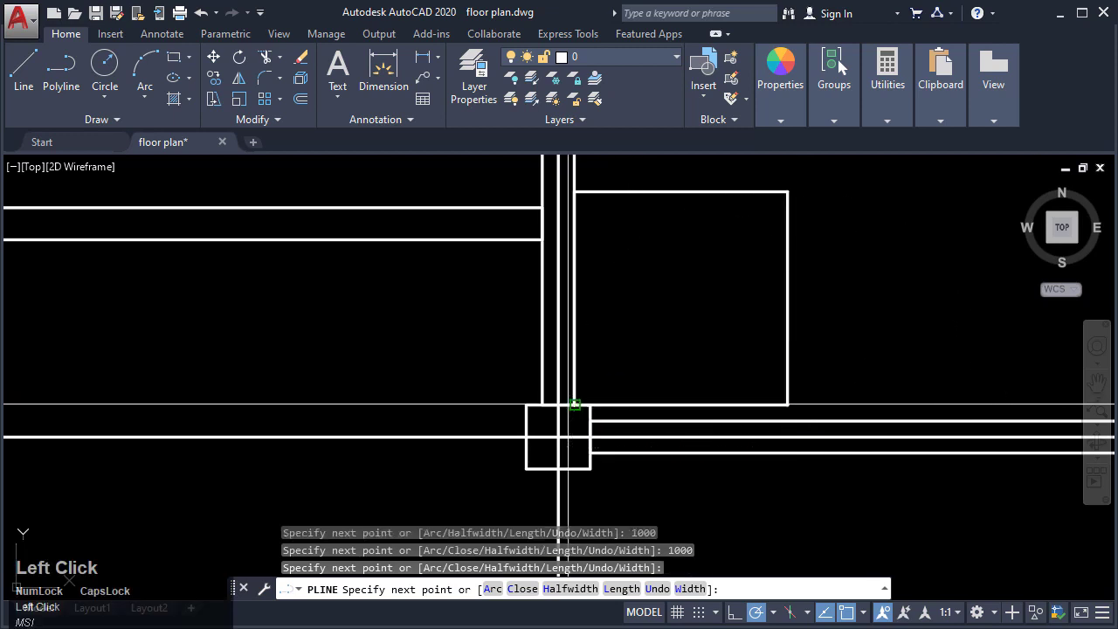
key("Escape")
Step: Draw a stair tread polyline from the landing's upper right corner, 275 upward and across to the vertical wall
middle_click_drag(819, 320, 749, 402)
scroll(709, 304, "down", 3)
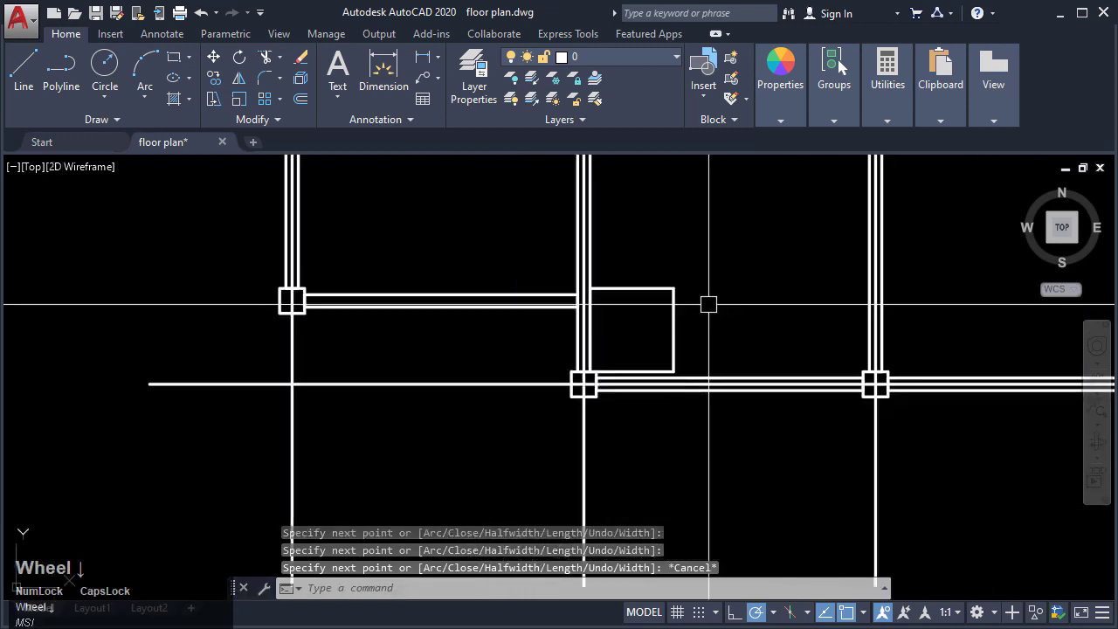
middle_click_drag(709, 304, 674, 351)
type("pl")
key("Return")
scroll(651, 359, "up", 4)
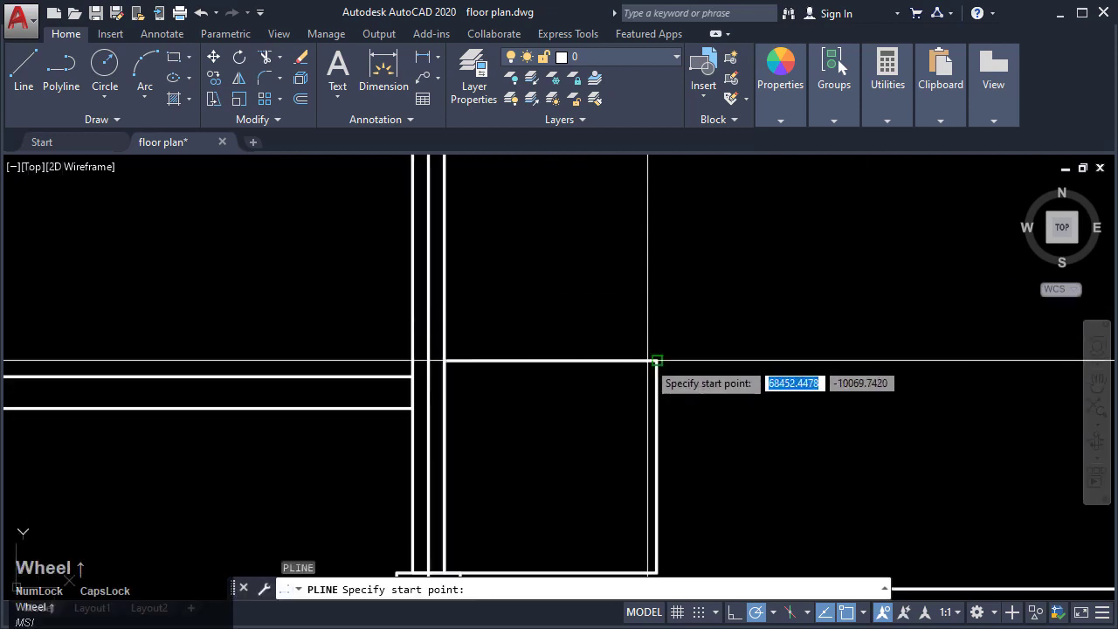
left_click(658, 360)
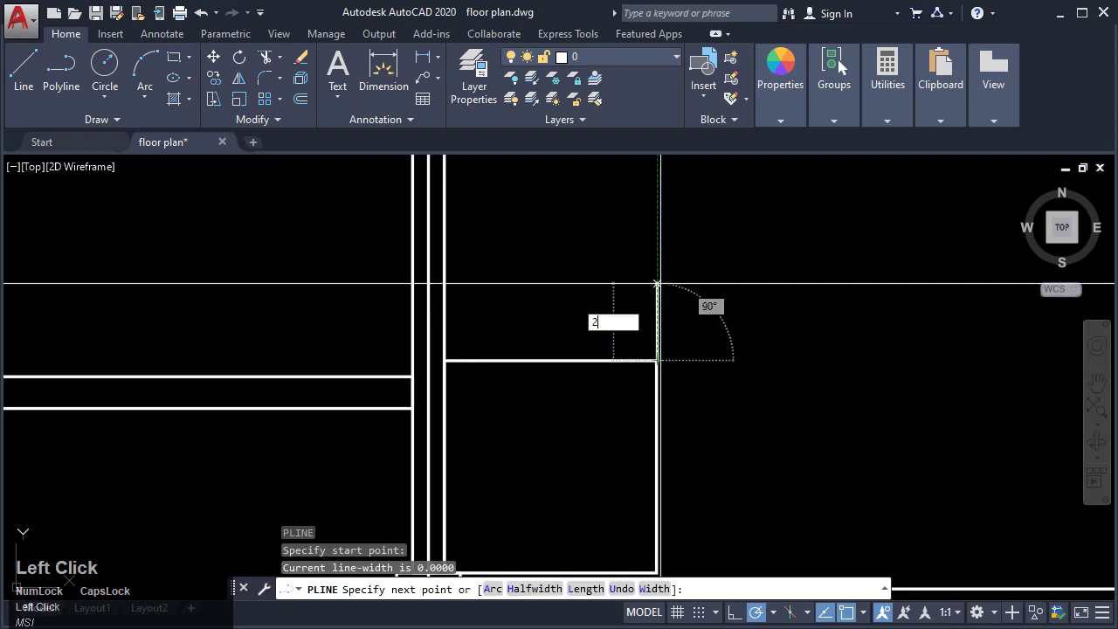
left_click(657, 302)
left_click(445, 302)
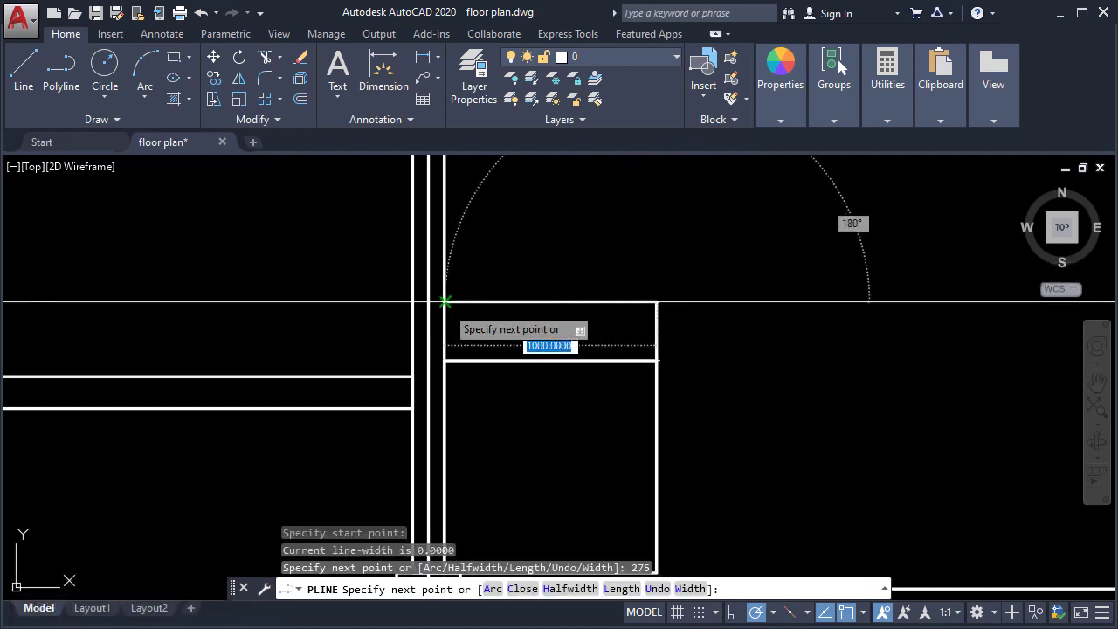
key("Escape")
Step: Copy the tread polyline upward end to end nine times, continuing the flight to the column on the middle grid line
left_click(529, 303)
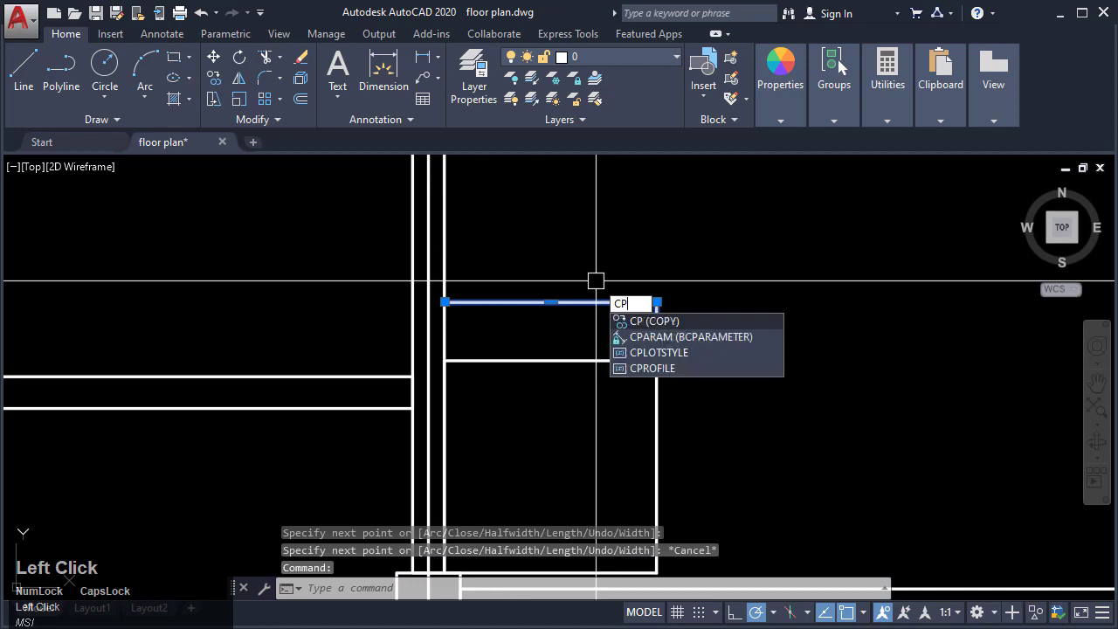
type("co")
key("Return")
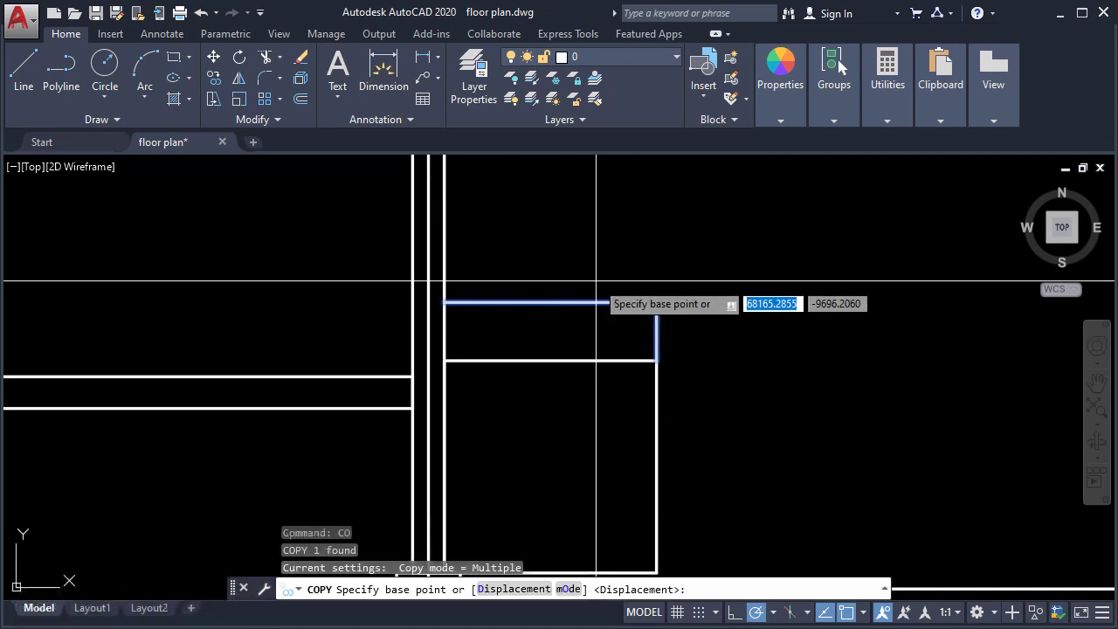
left_click(657, 301)
left_click(657, 184)
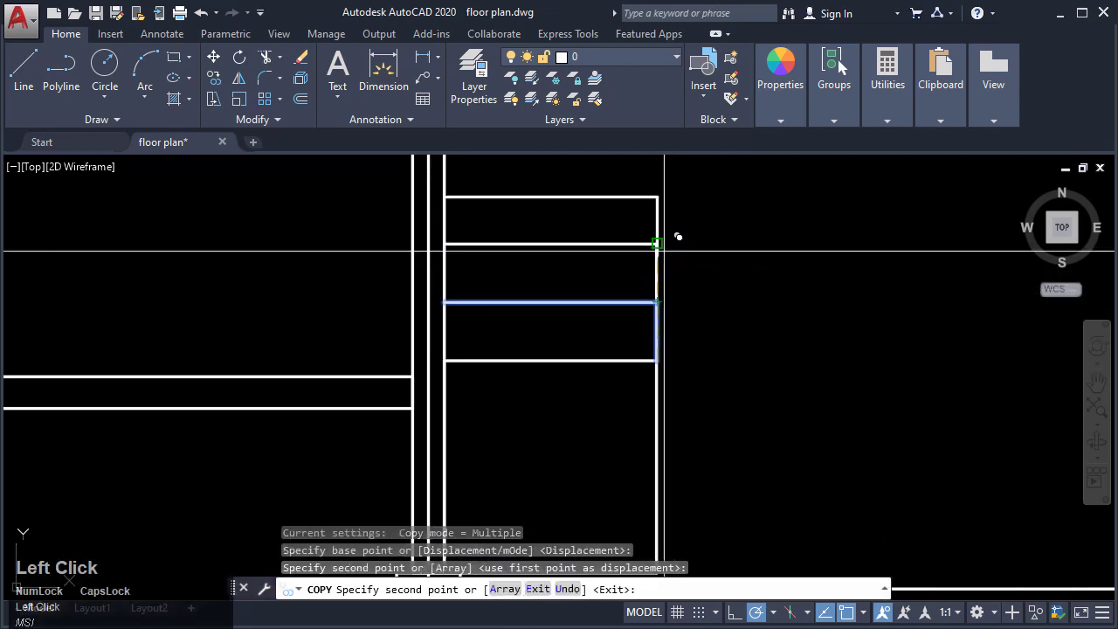
middle_click_drag(687, 241, 646, 417)
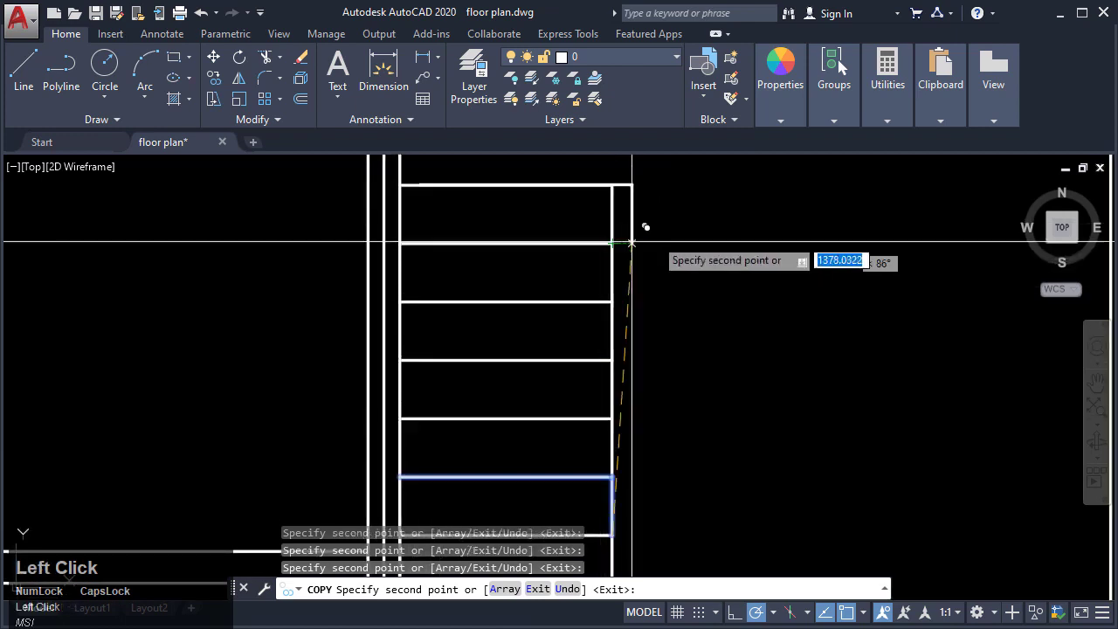
middle_click_drag(647, 286, 612, 386)
left_click(576, 342)
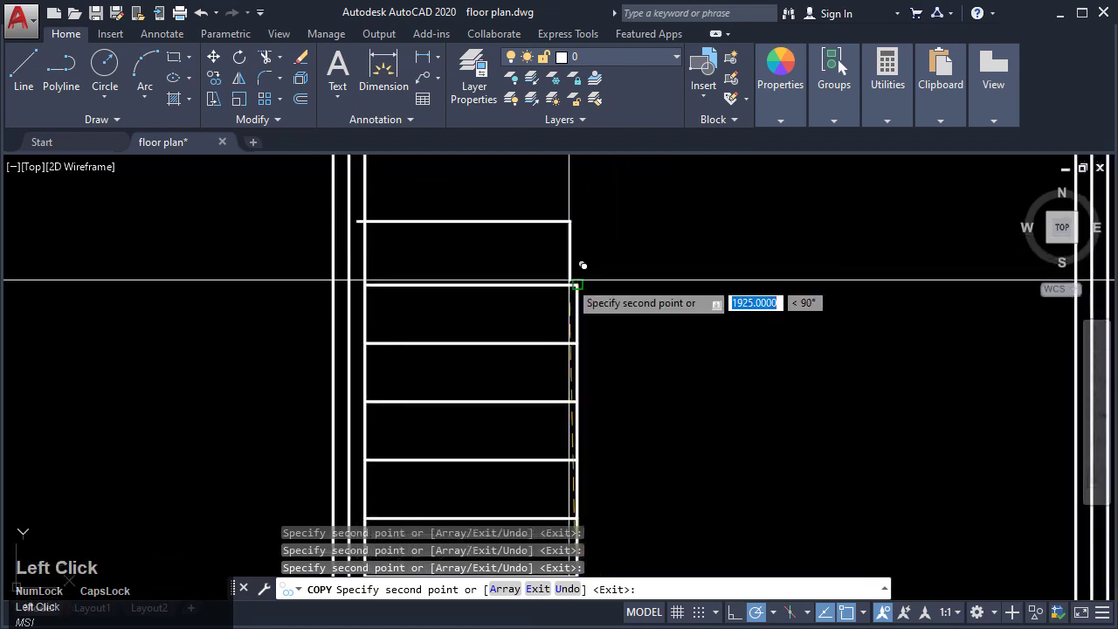
middle_click_drag(616, 289, 611, 337)
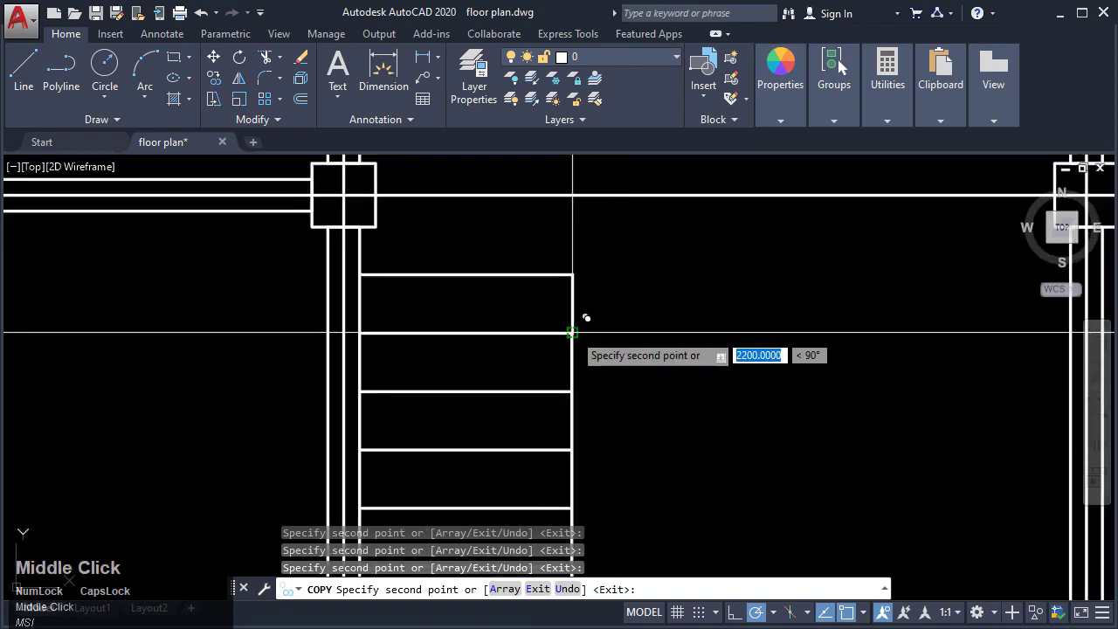
key("Escape")
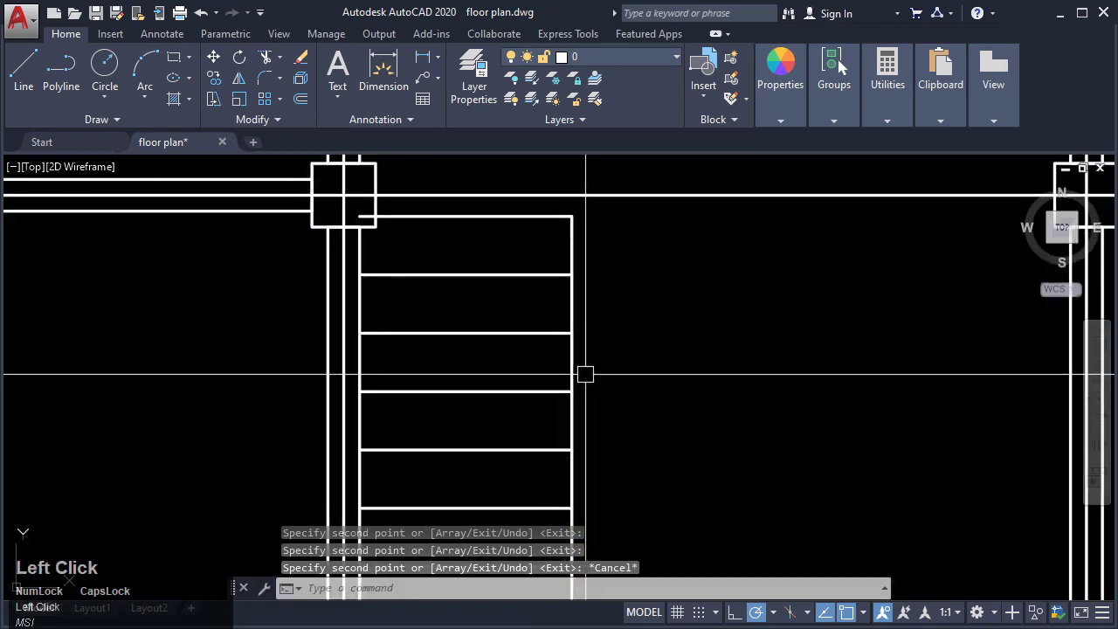
scroll(582, 375, "down", 5)
scroll(559, 286, "up", 4)
left_click(570, 302)
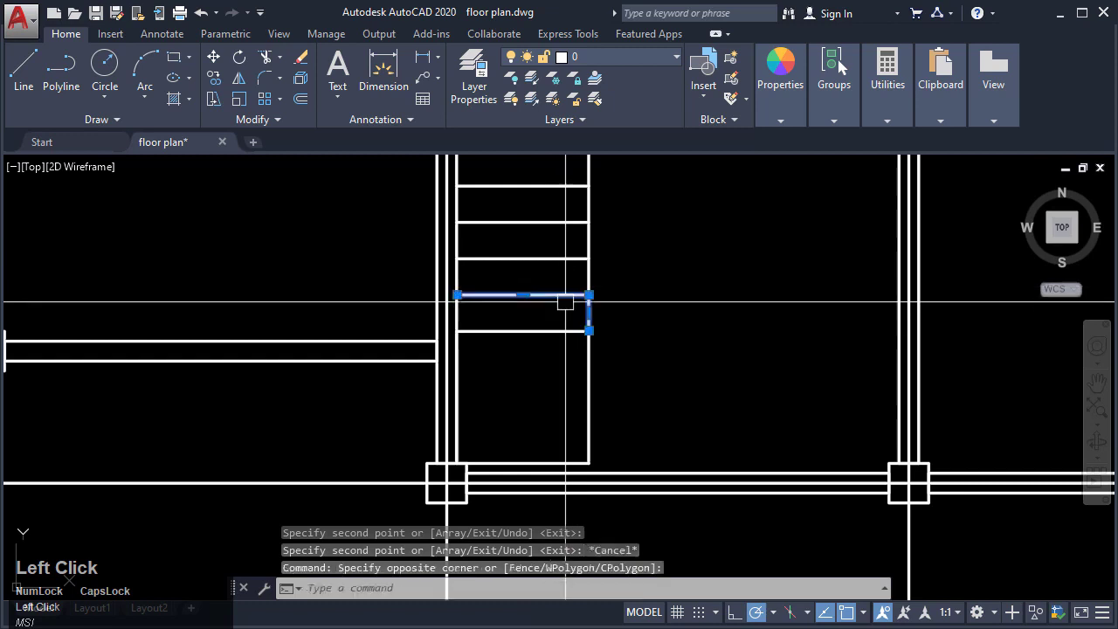
middle_click_drag(583, 339, 524, 335)
key("Return")
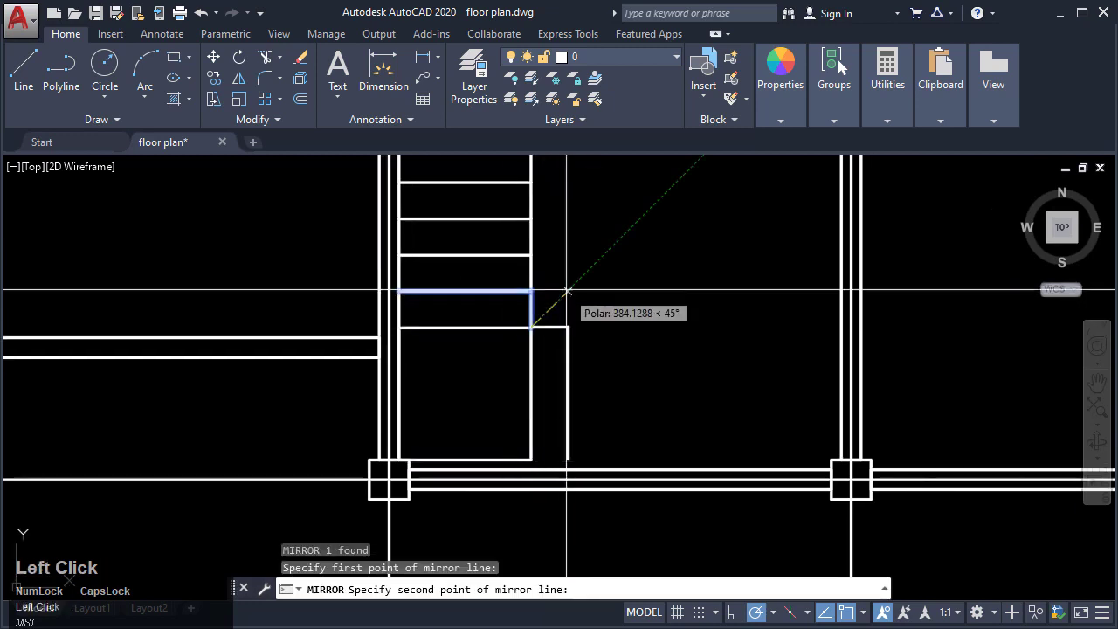
key("Escape")
key("Escape")
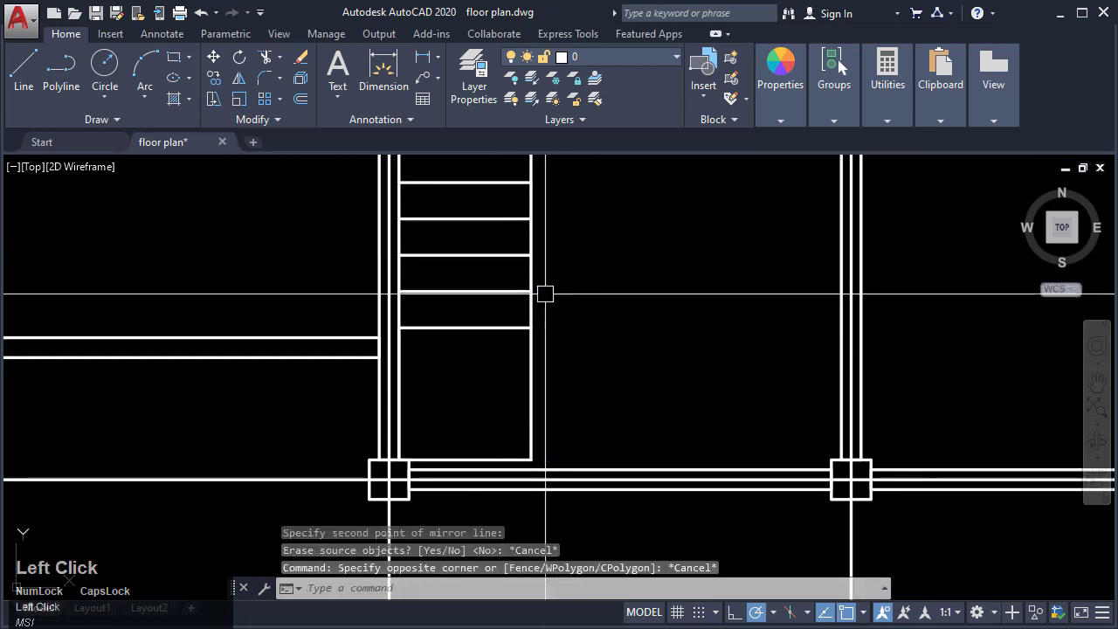
key("Escape")
Step: Mirror the lowest tread about a 45° line through the landing's upper right corner, keeping the original
left_click(534, 297)
left_click(516, 319)
type("MI")
key("Return")
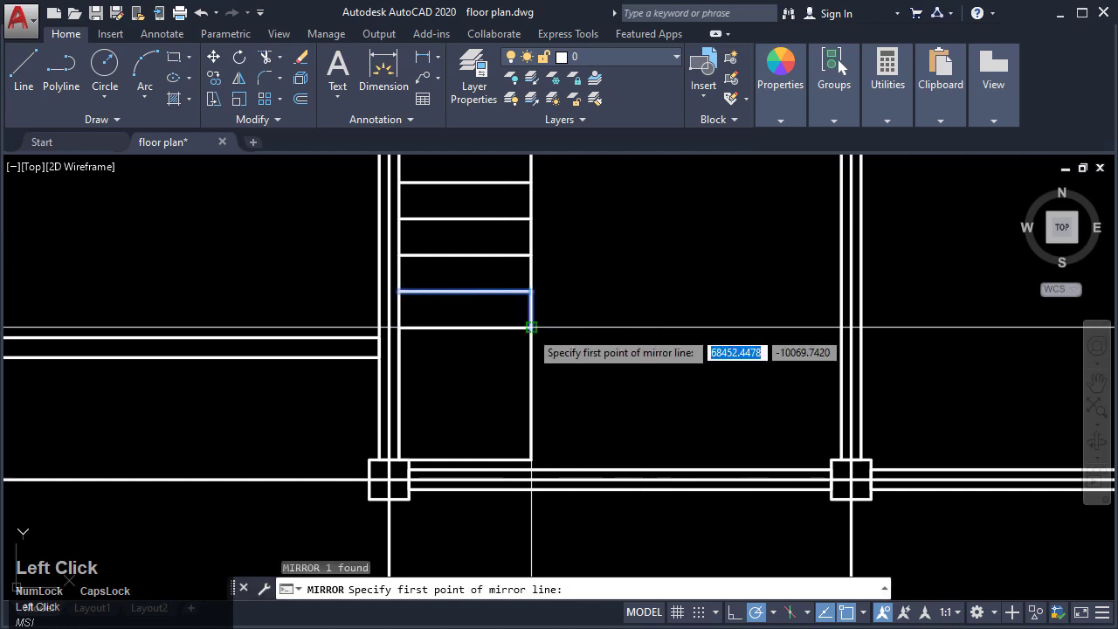
key("Escape")
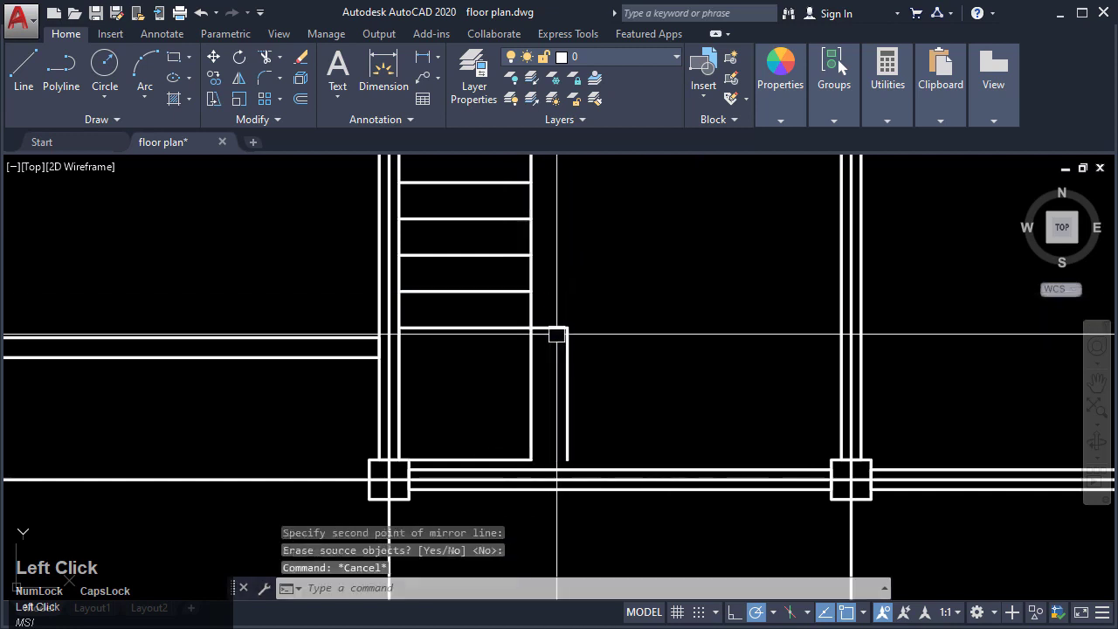
Step: Copy the mirrored tread end to end three times to the right, along the line of the landing's upper edge
type("CO")
key("Return")
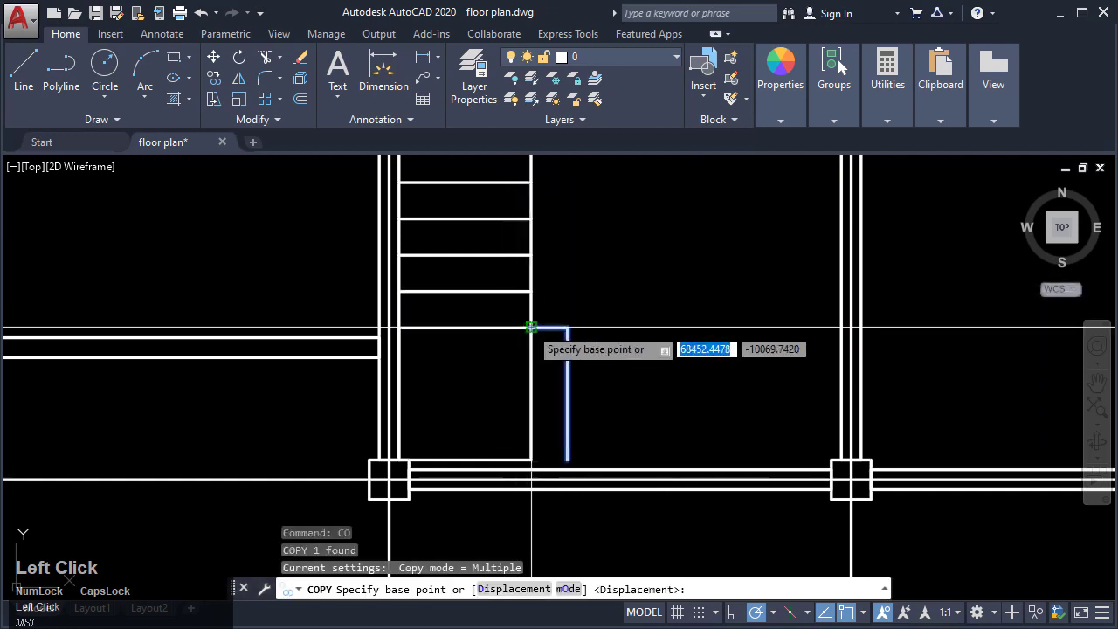
left_click(531, 328)
left_click(568, 328)
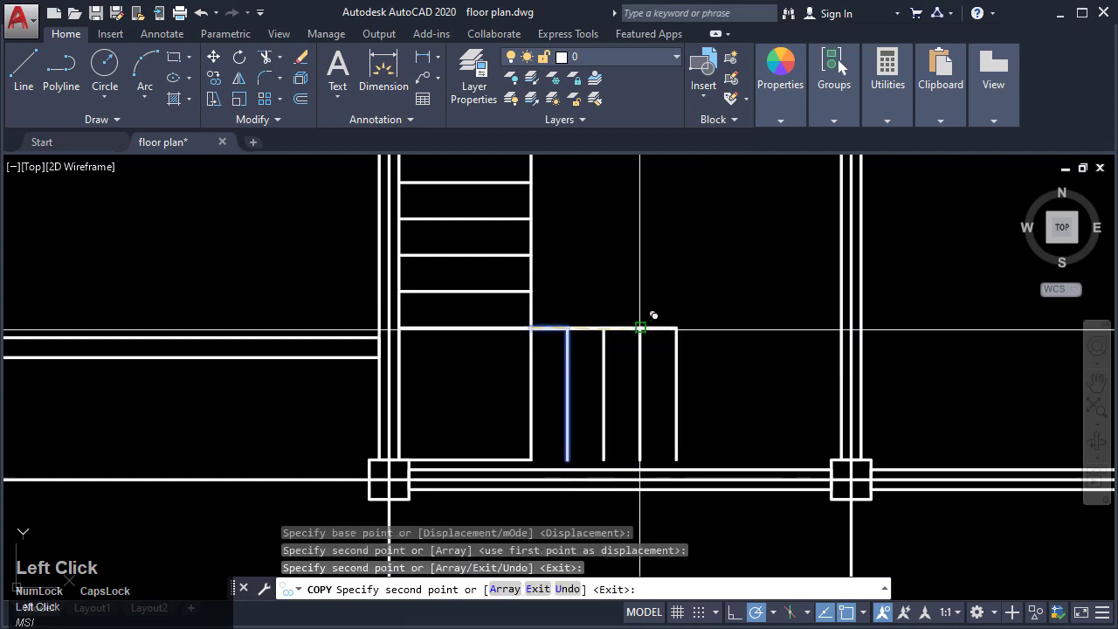
left_click(640, 328)
key("Escape")
middle_click_drag(689, 382, 694, 369)
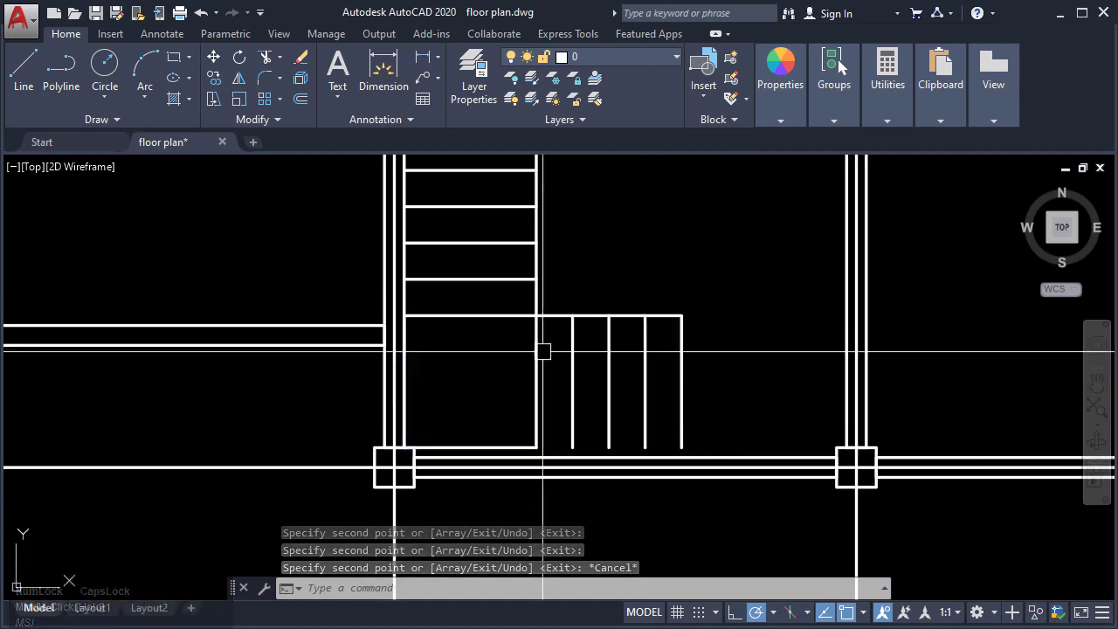
Step: Erase the outermost tread of the short horizontal flight beside the landing
mouse_move(503, 301)
middle_mouse_down()
mouse_move(482, 262)
mouse_move(487, 358)
mouse_move(497, 324)
mouse_move(537, 382)
mouse_move(529, 332)
middle_mouse_up()
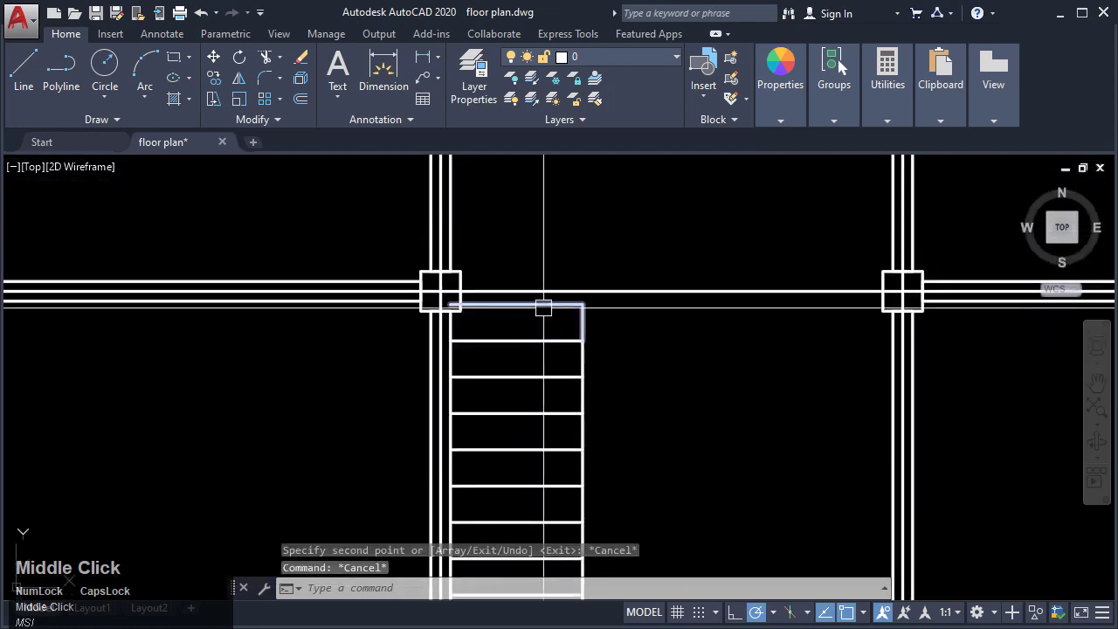
scroll(561, 346, "down", 3)
scroll(554, 280, "up", 4)
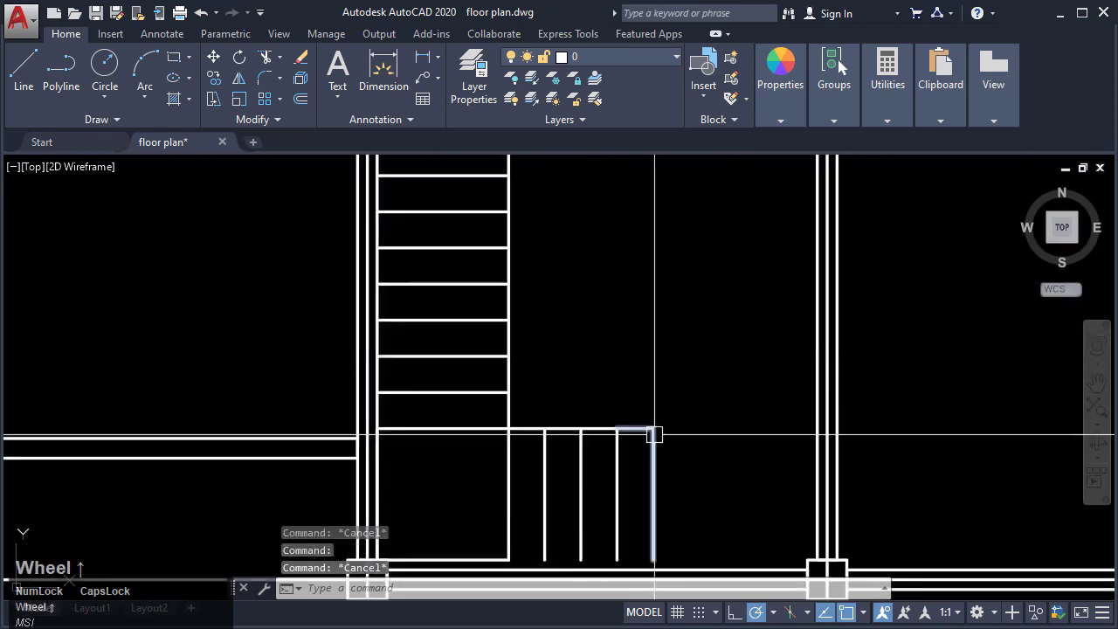
middle_click_drag(652, 335, 664, 380)
scroll(660, 409, "down", 2)
key("Escape")
left_click(673, 482)
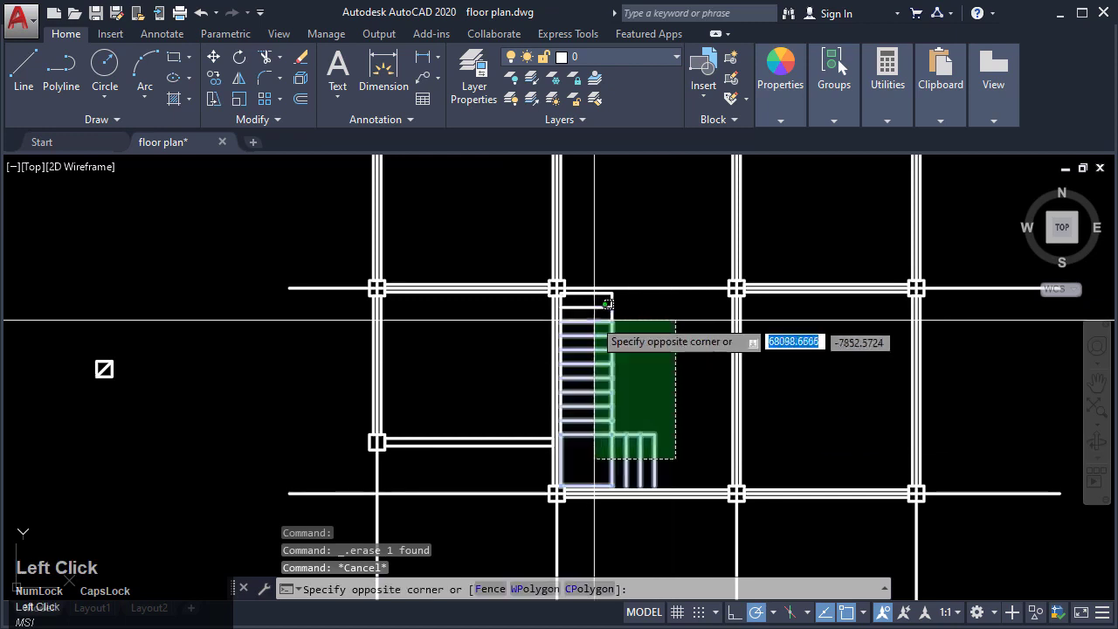
left_click(600, 337)
middle_click_drag(600, 336, 597, 313)
mouse_move(597, 313)
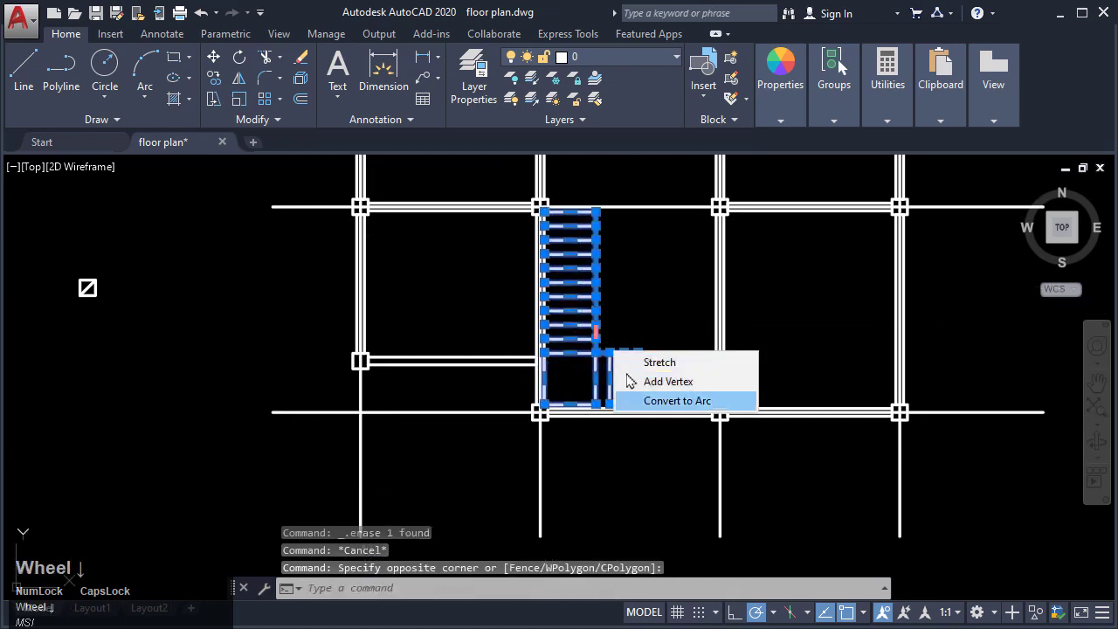
scroll(638, 398, "up", 3)
key("Escape")
scroll(668, 356, "down", 2)
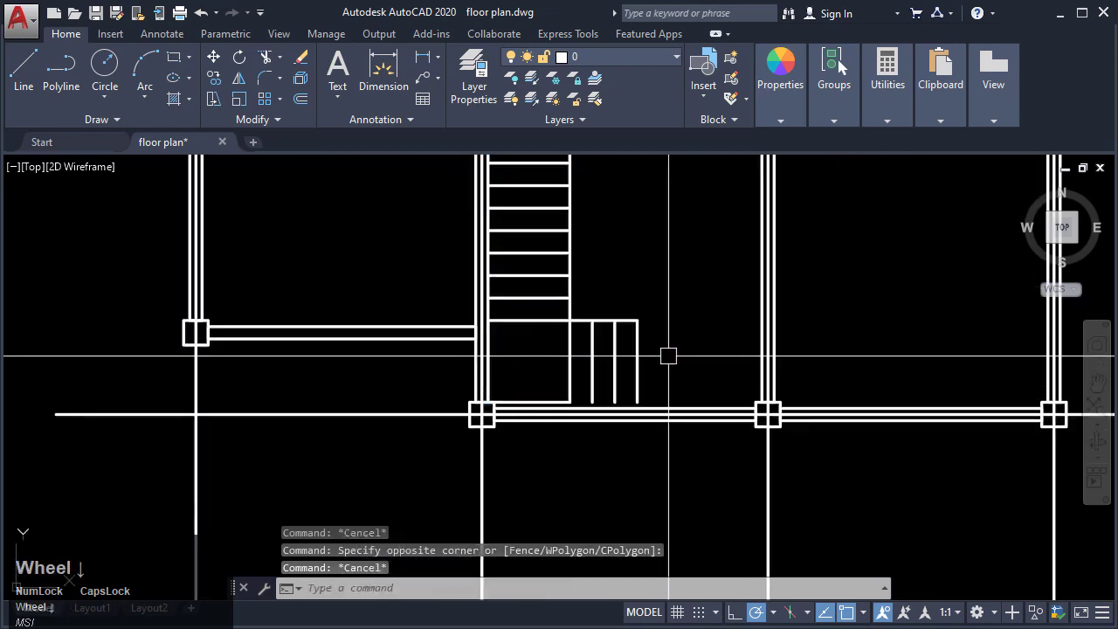
Step: Move the whole staircase straight down so its lower edge meets the upper face of the bottom wall
scroll(603, 293, "down", 3)
scroll(582, 270, "up", 4)
left_click(582, 270)
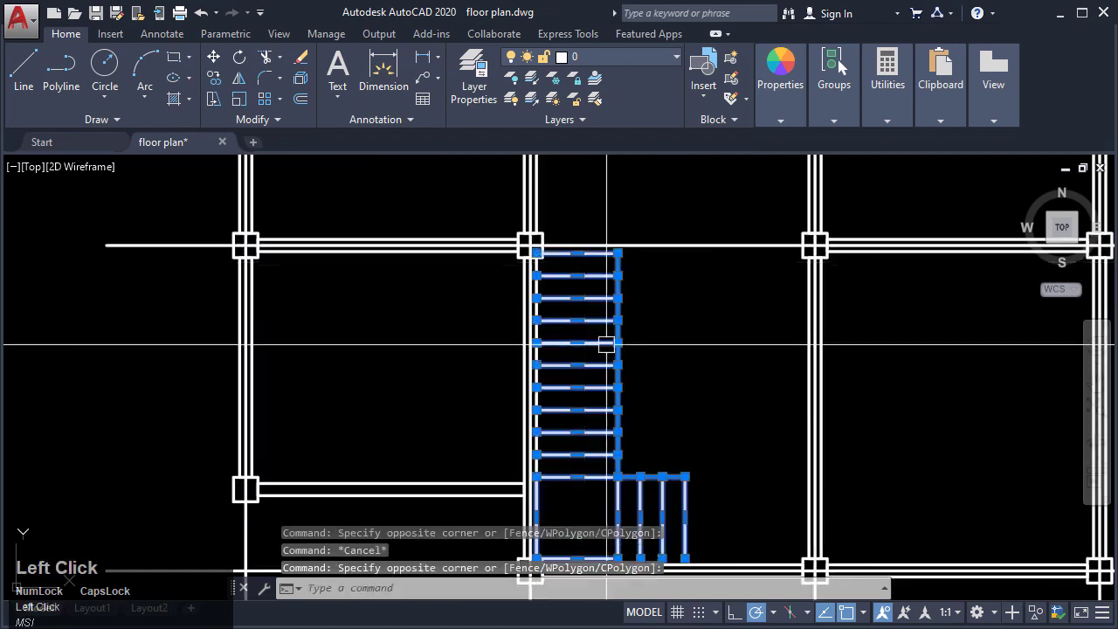
mouse_move(582, 270)
middle_mouse_down()
mouse_move(599, 283)
mouse_move(589, 271)
middle_mouse_up()
type("m")
key("Return")
scroll(690, 428, "up", 3)
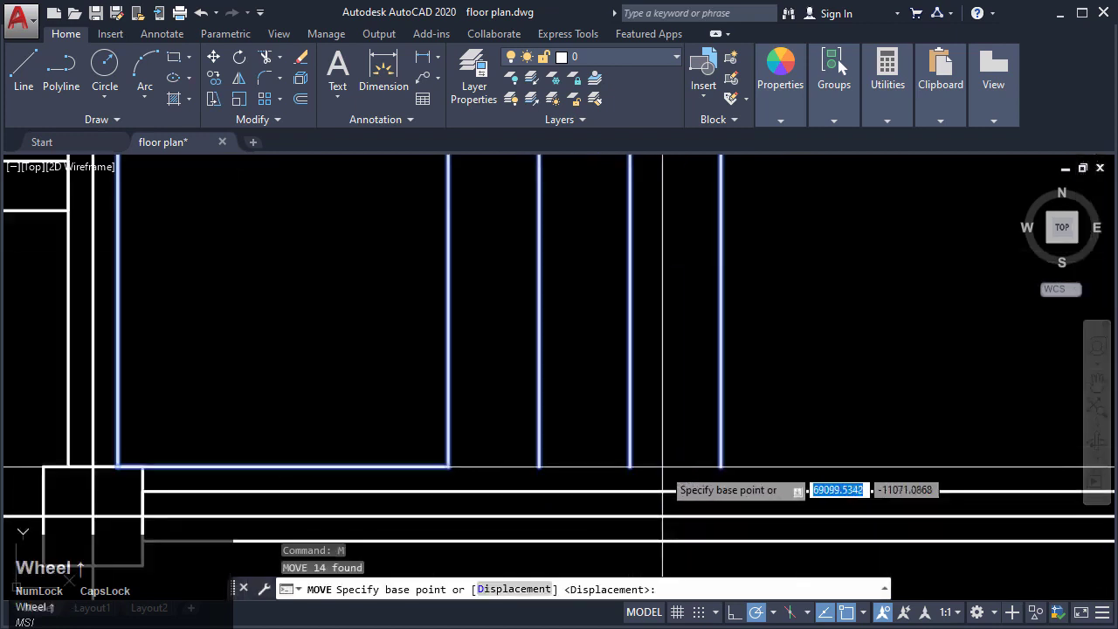
left_click(737, 449)
left_click(711, 480)
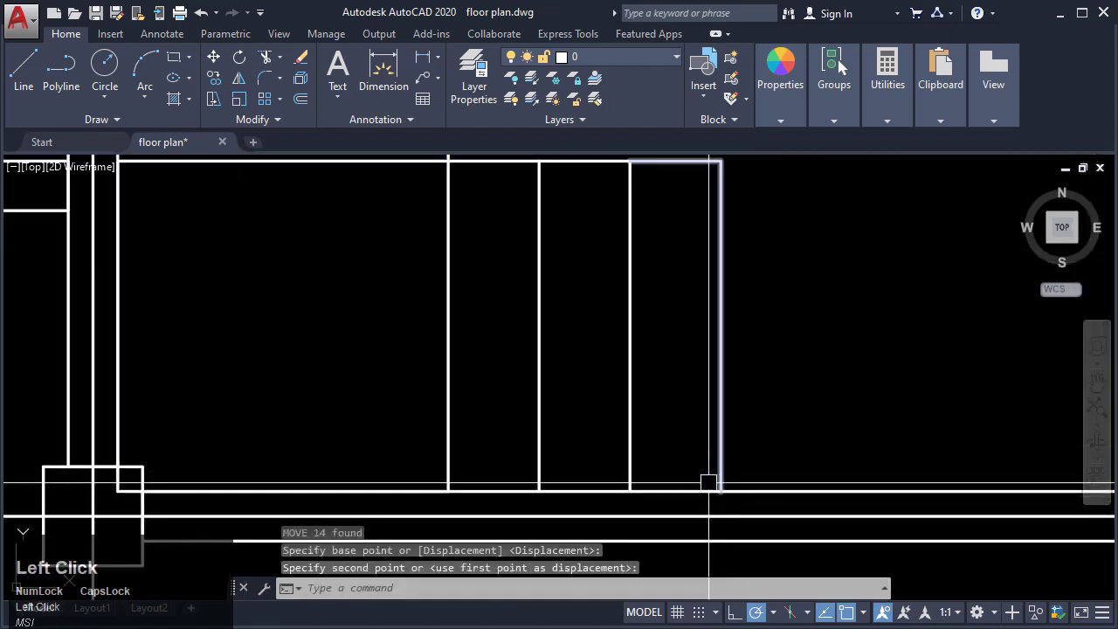
Step: Trim the landing outline where it runs inside the bottom column on the second vertical grid line
middle_click_drag(711, 480, 527, 415)
scroll(468, 439, "up", 5)
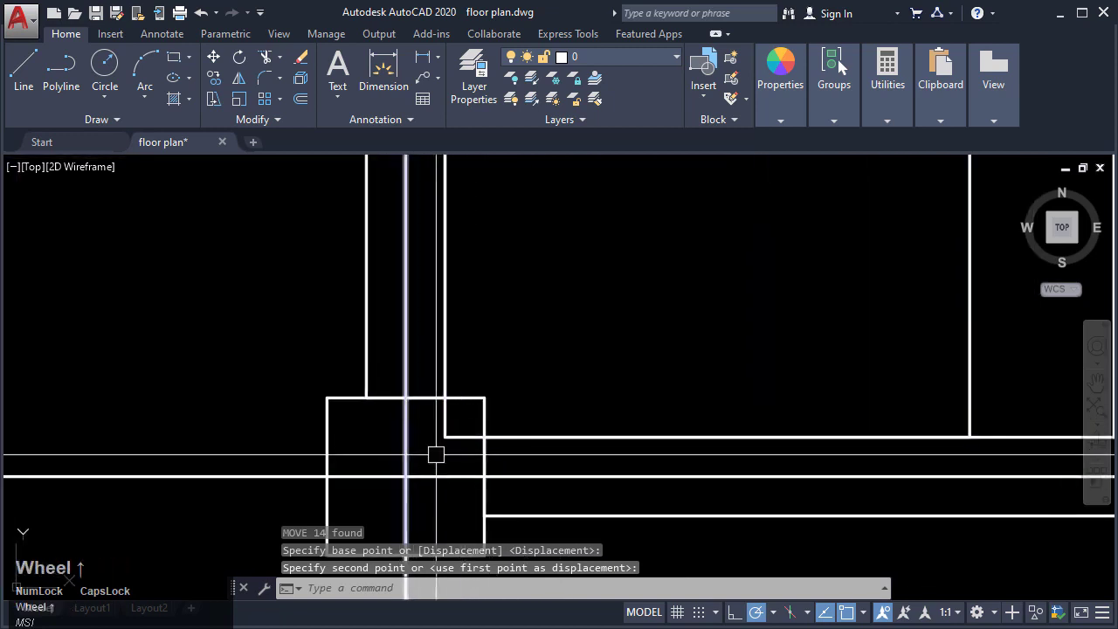
key("Escape")
type("t")
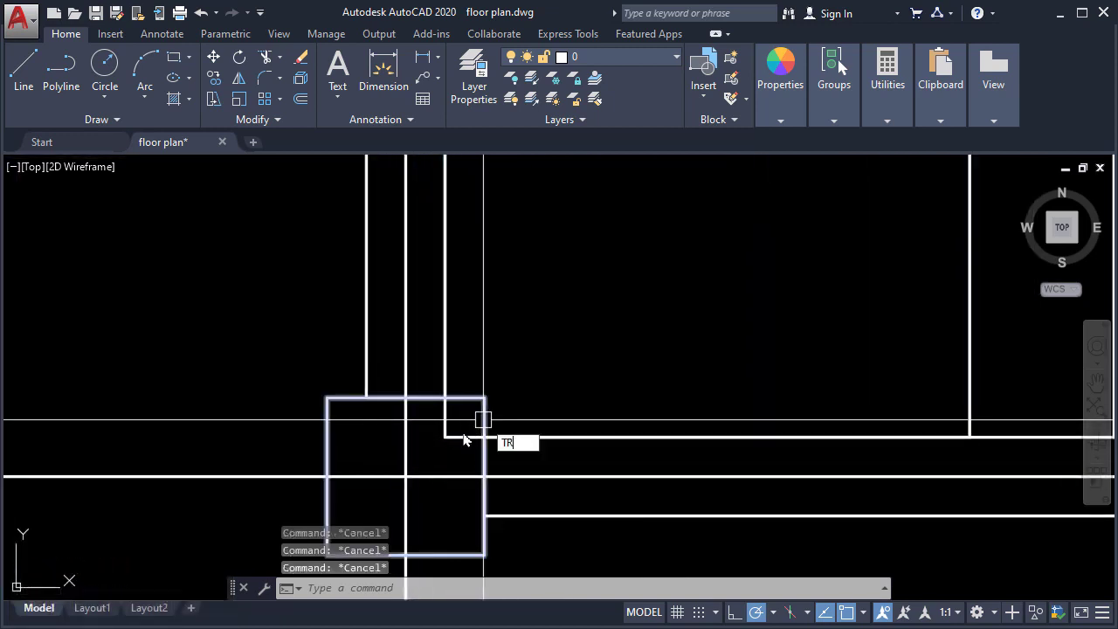
type("r")
key("Return")
left_click(463, 435)
scroll(449, 425, "down", 10)
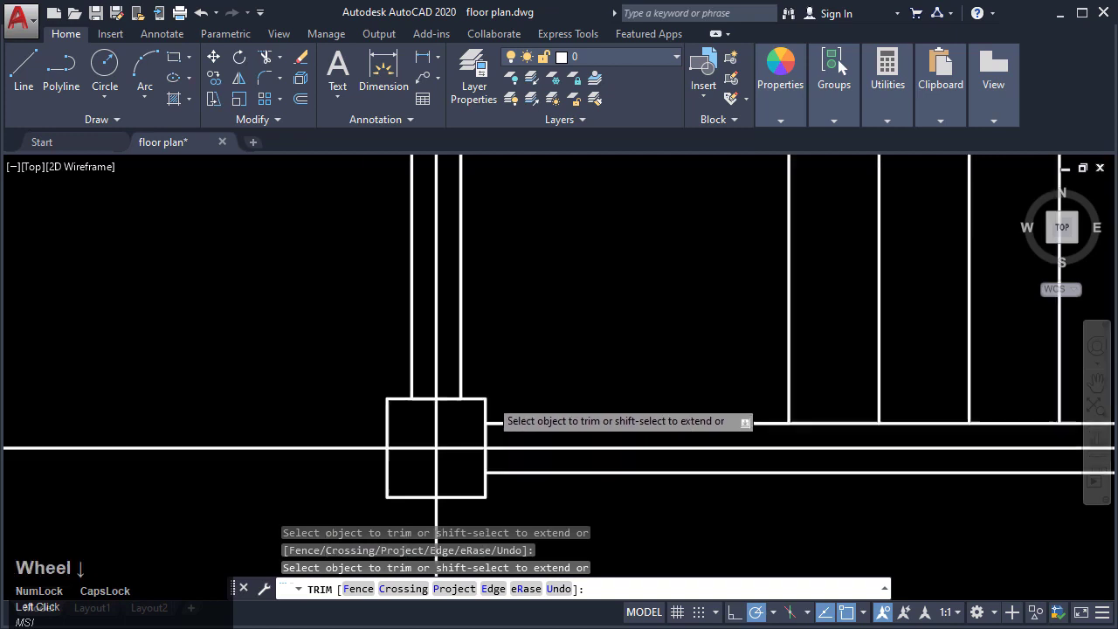
key("Escape")
middle_click_drag(554, 455, 519, 380)
key("Escape")
Step: Move the four vertical grid lines down together to shorten their extensions above the plan
mouse_move(439, 403)
middle_mouse_down()
mouse_move(522, 378)
mouse_move(421, 398)
middle_mouse_up()
scroll(424, 398, "down", 2)
middle_click_drag(501, 343, 472, 450)
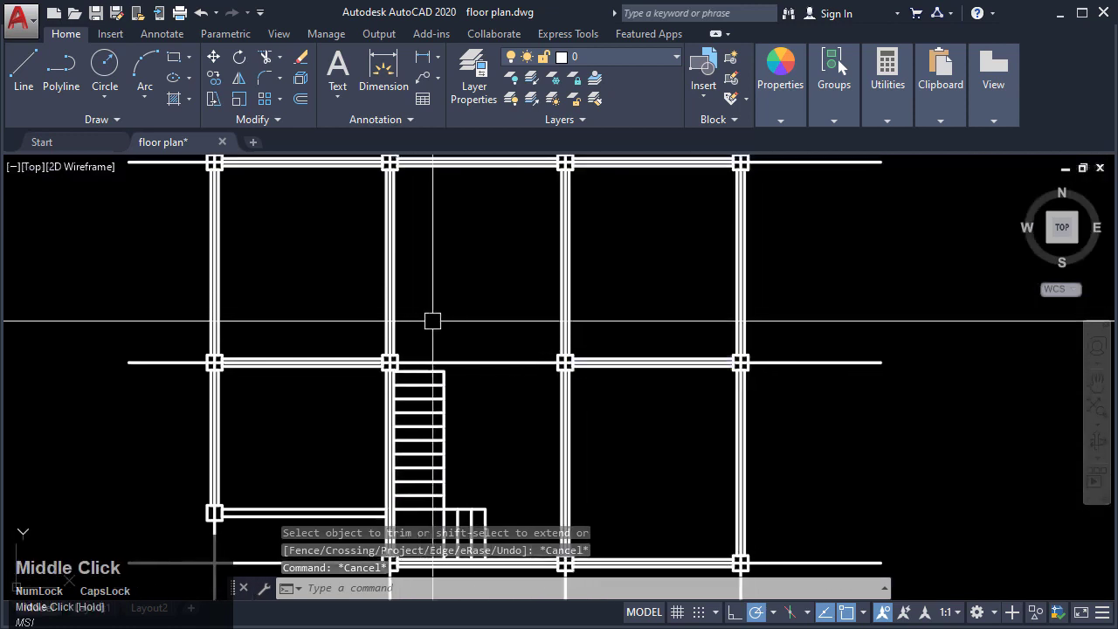
scroll(432, 321, "down", 4)
left_click(673, 227)
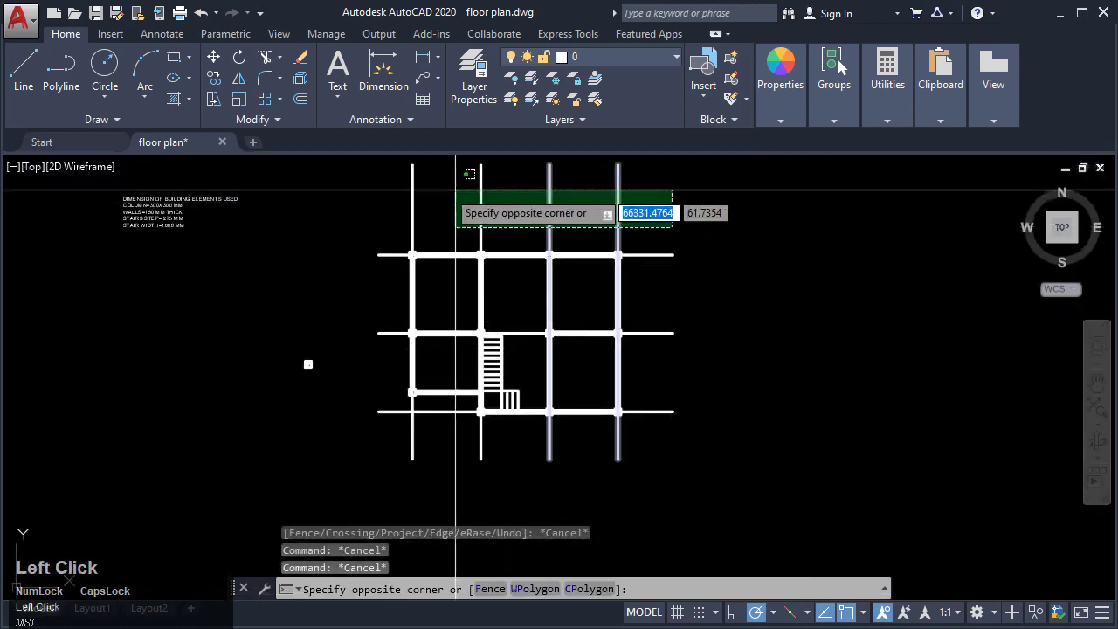
left_click(367, 161)
key("Return")
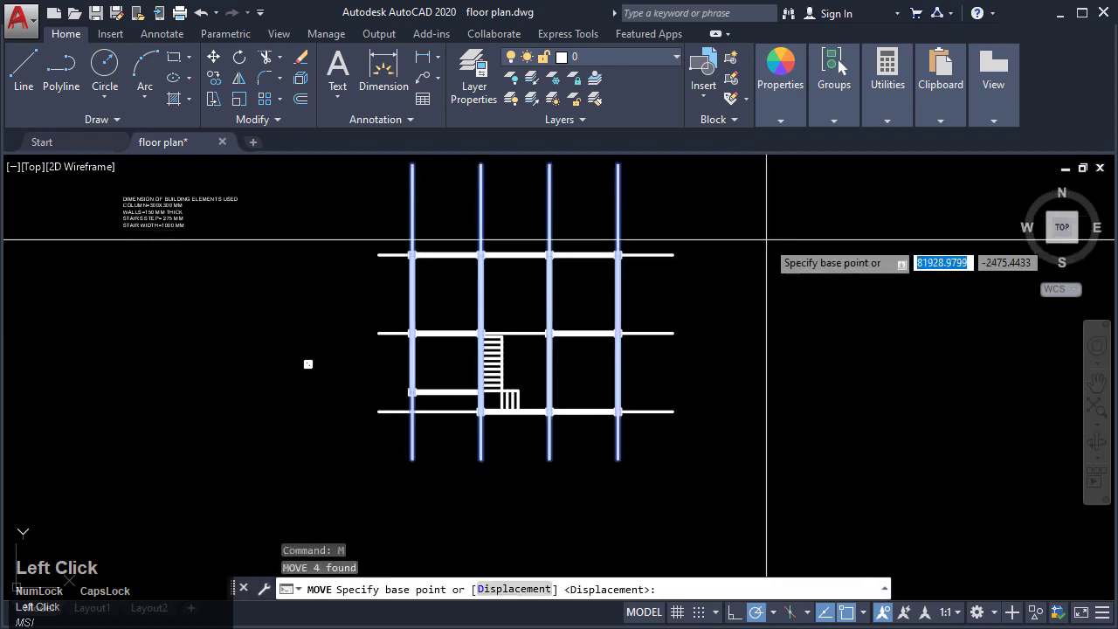
scroll(760, 235, "up", 2)
left_click(734, 181)
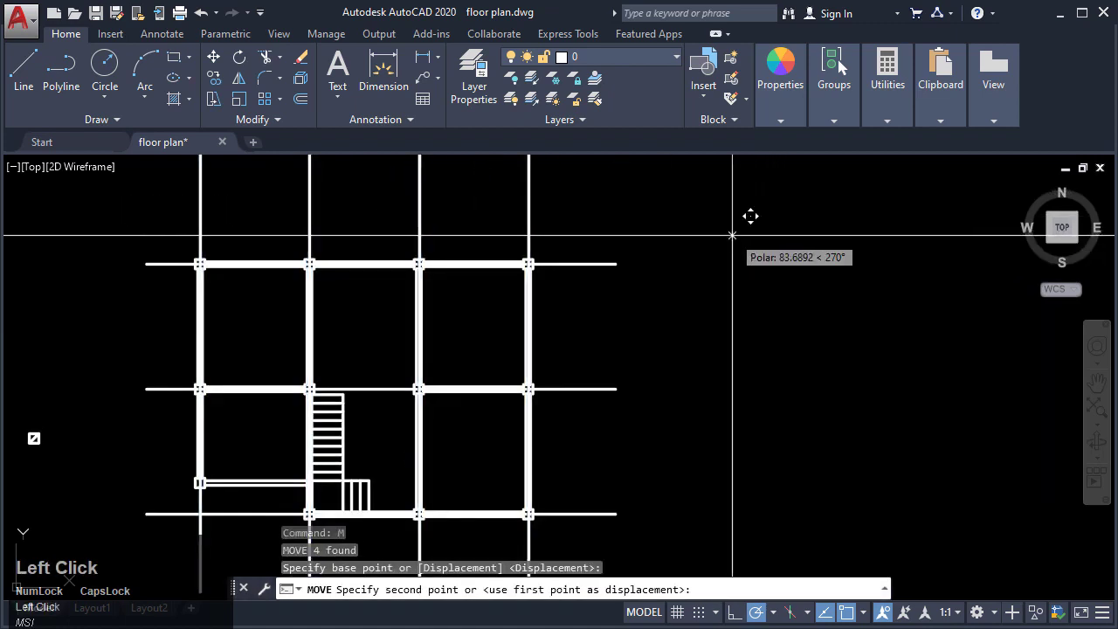
left_click(725, 280)
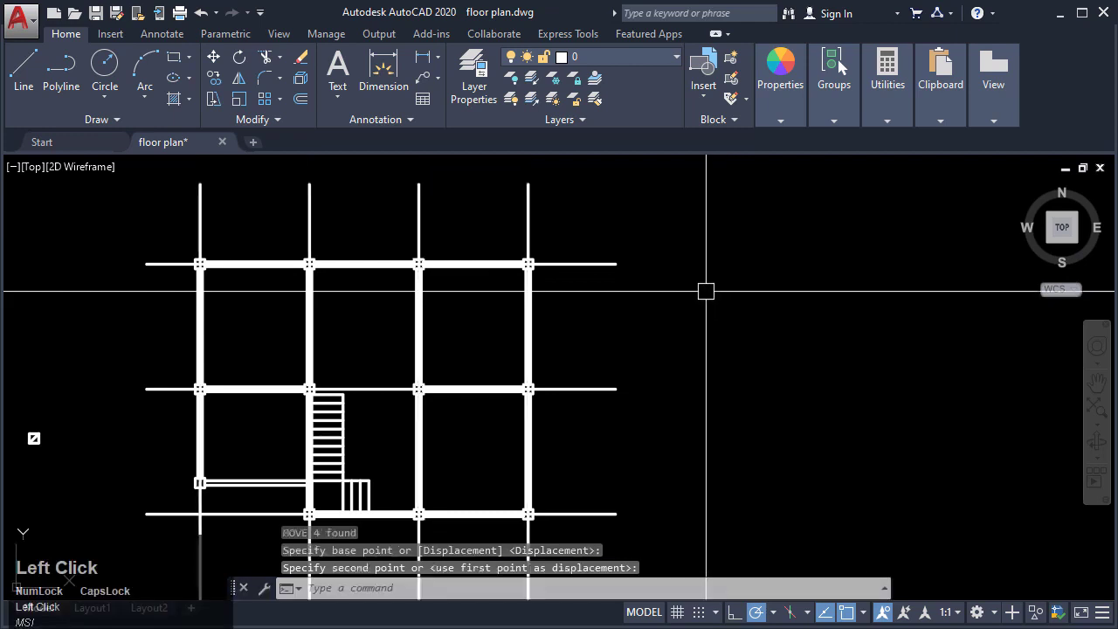
Step: Draw a circle of radius 500 just above the upper end of the first vertical grid line
middle_click_drag(265, 286, 545, 376)
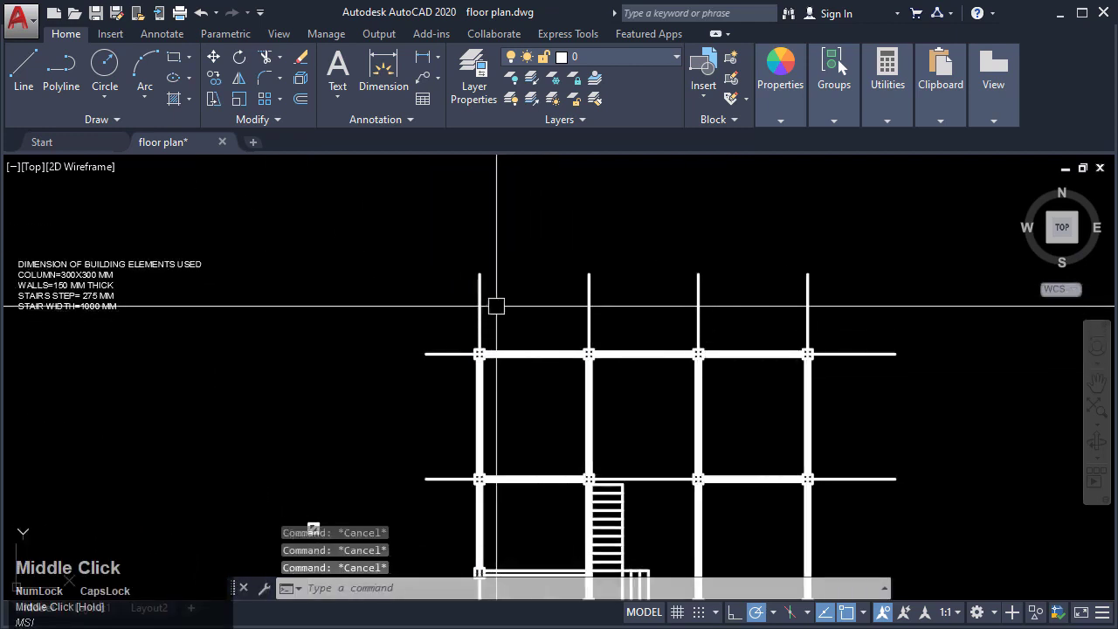
type("c")
key("Return")
scroll(482, 228, "up", 5)
left_click(463, 239)
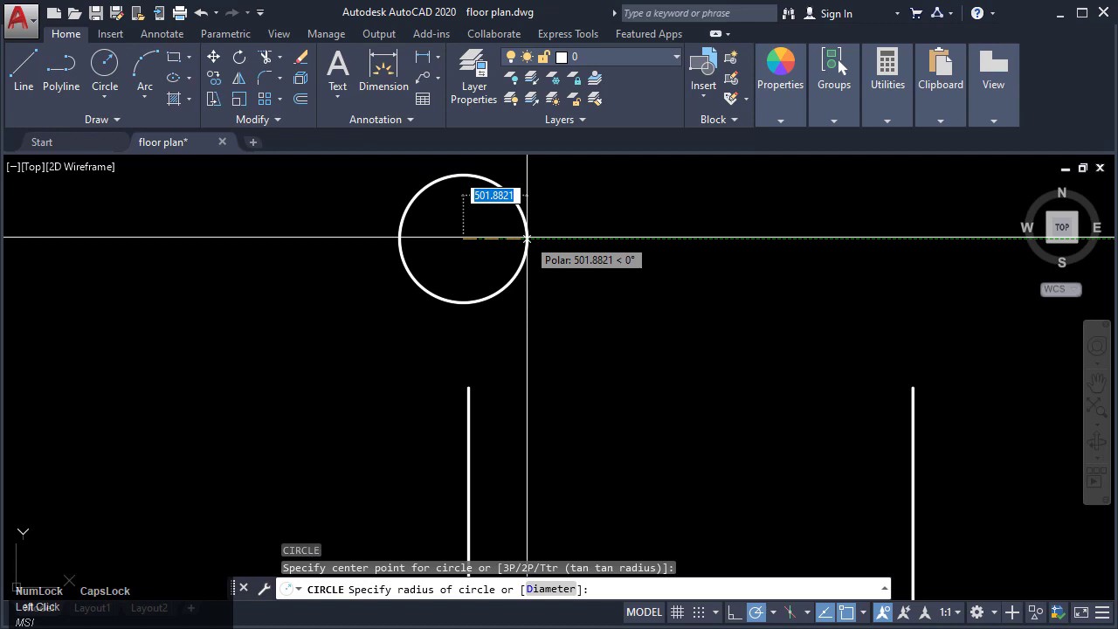
key("Return")
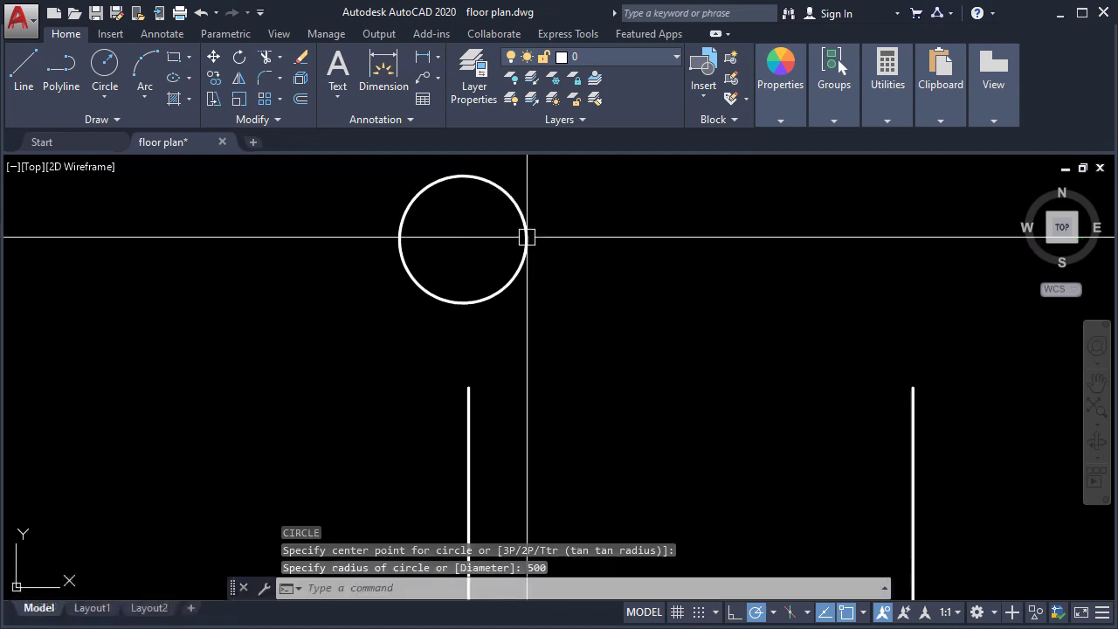
key("Escape")
scroll(522, 288, "down", 4)
middle_click_drag(509, 271, 487, 342)
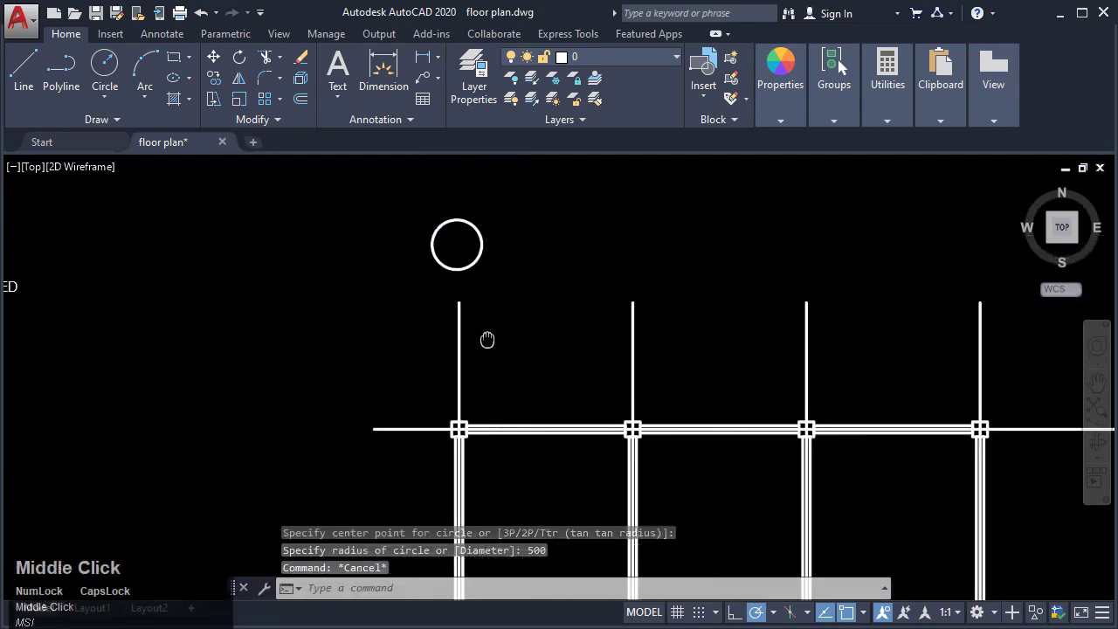
scroll(464, 232, "up", 4)
left_click(447, 302)
type("m")
key("Return")
scroll(411, 322, "up", 2)
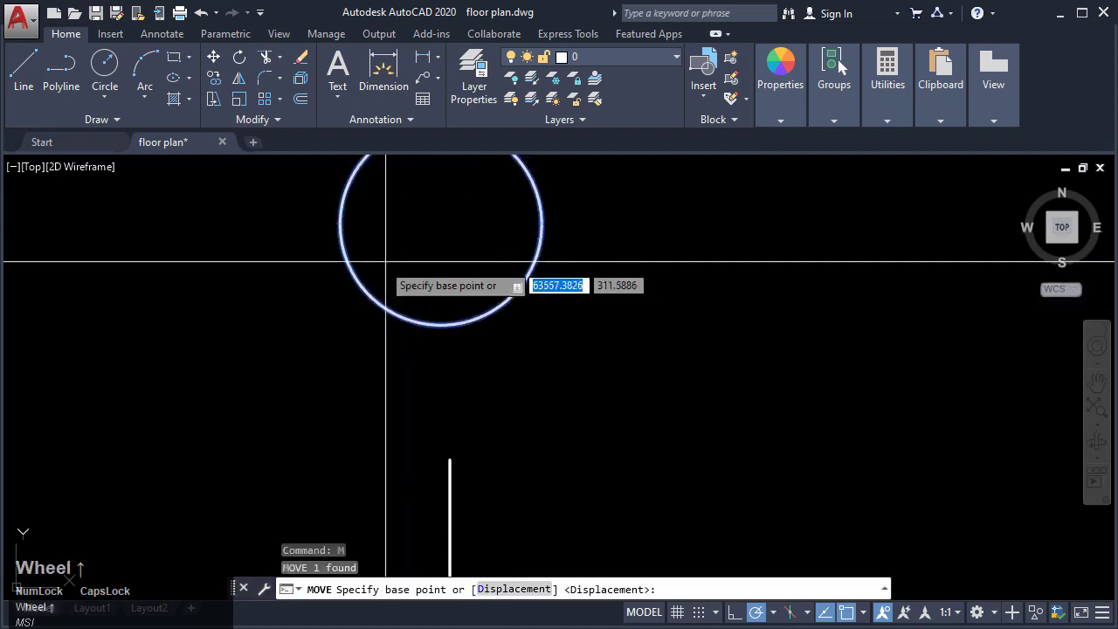
left_click(442, 223)
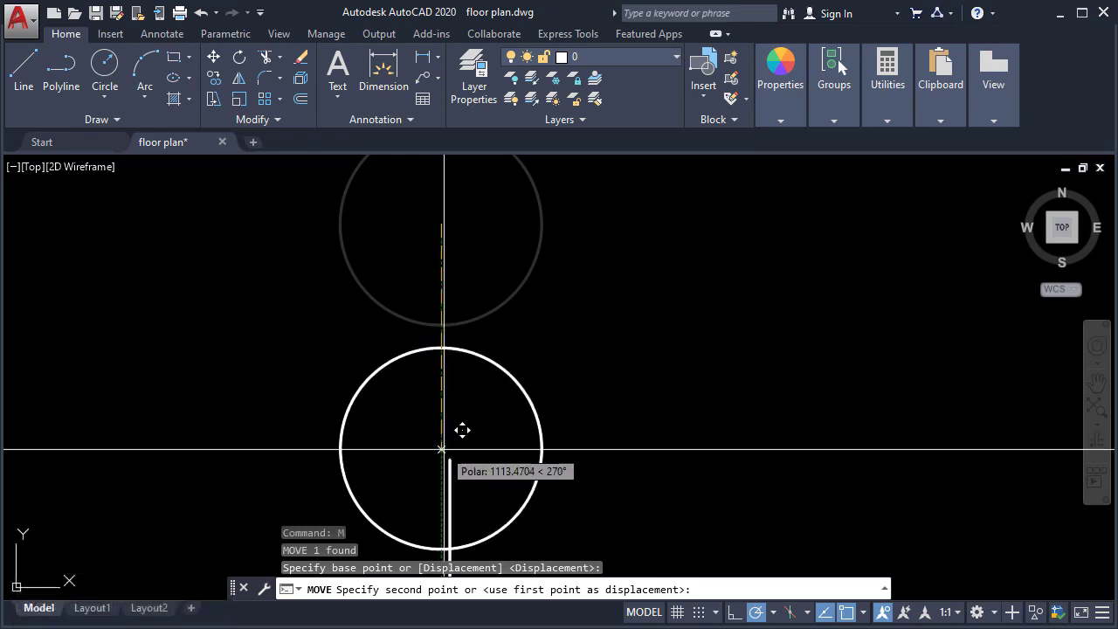
key("Escape")
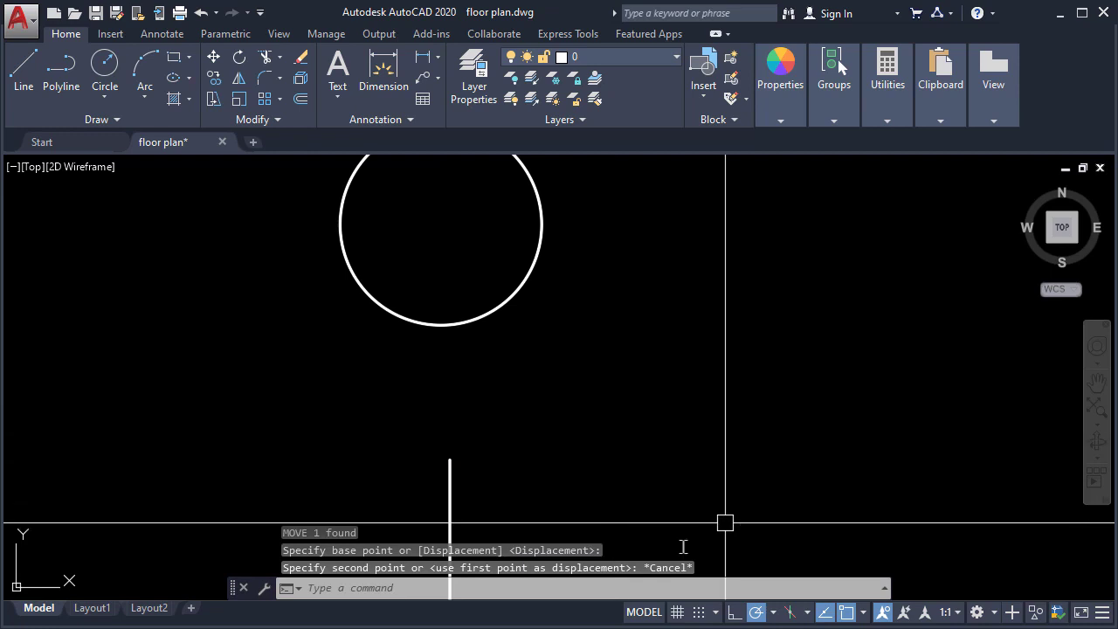
Step: Enable the Quadrant object snap and move the circle so its bottom quadrant sits on the first vertical grid line's upper end
left_click(864, 614)
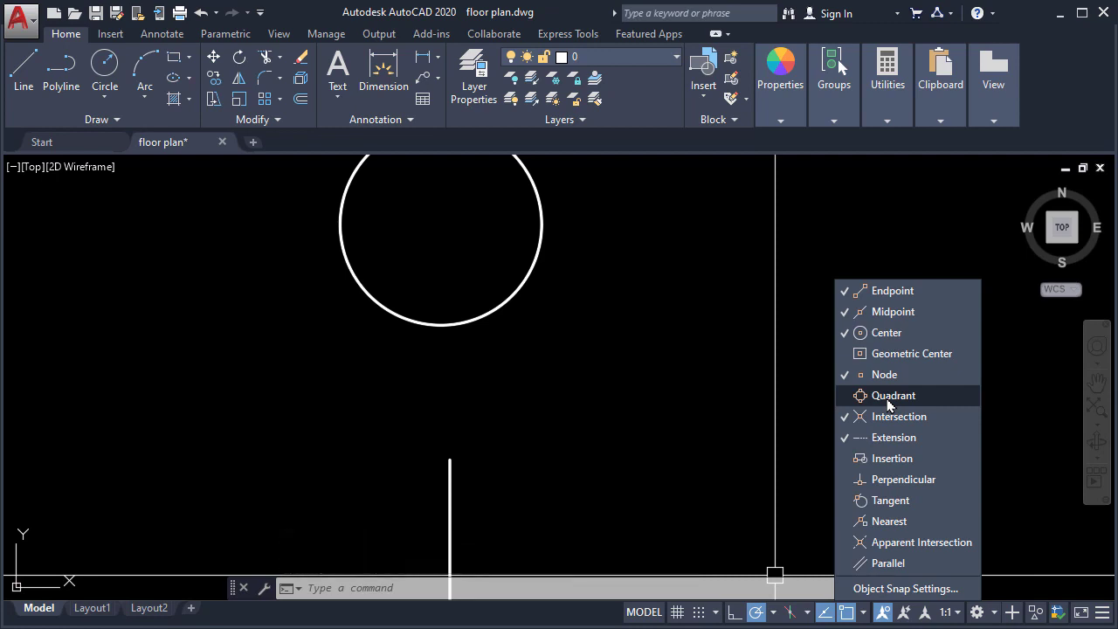
left_click(529, 349)
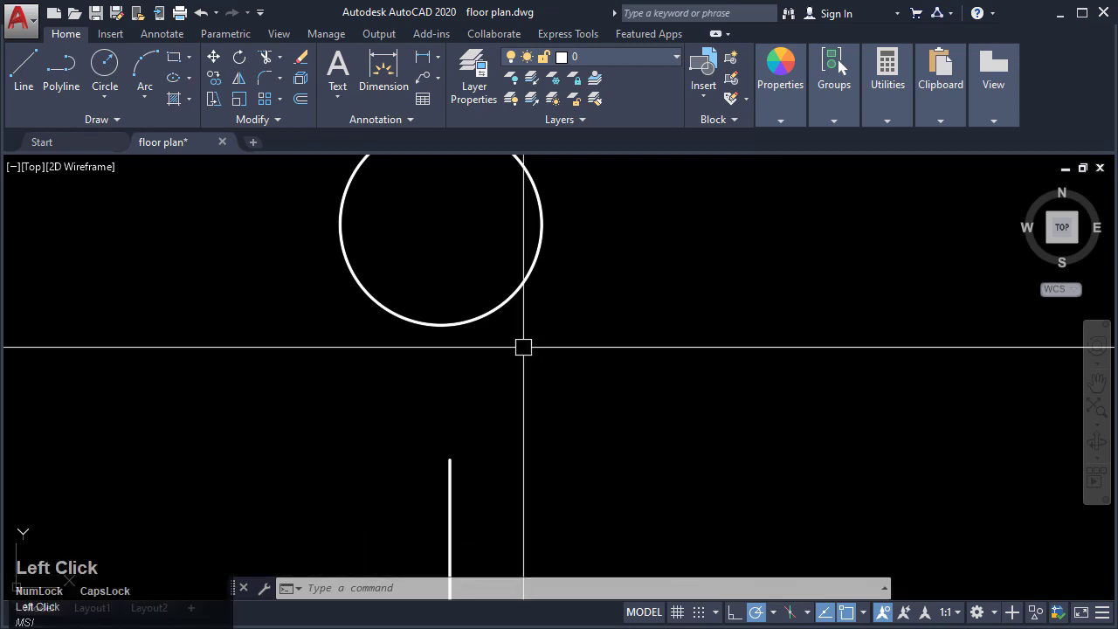
left_click(525, 321)
left_click(449, 250)
middle_click(460, 339)
middle_click_drag(461, 339, 462, 353)
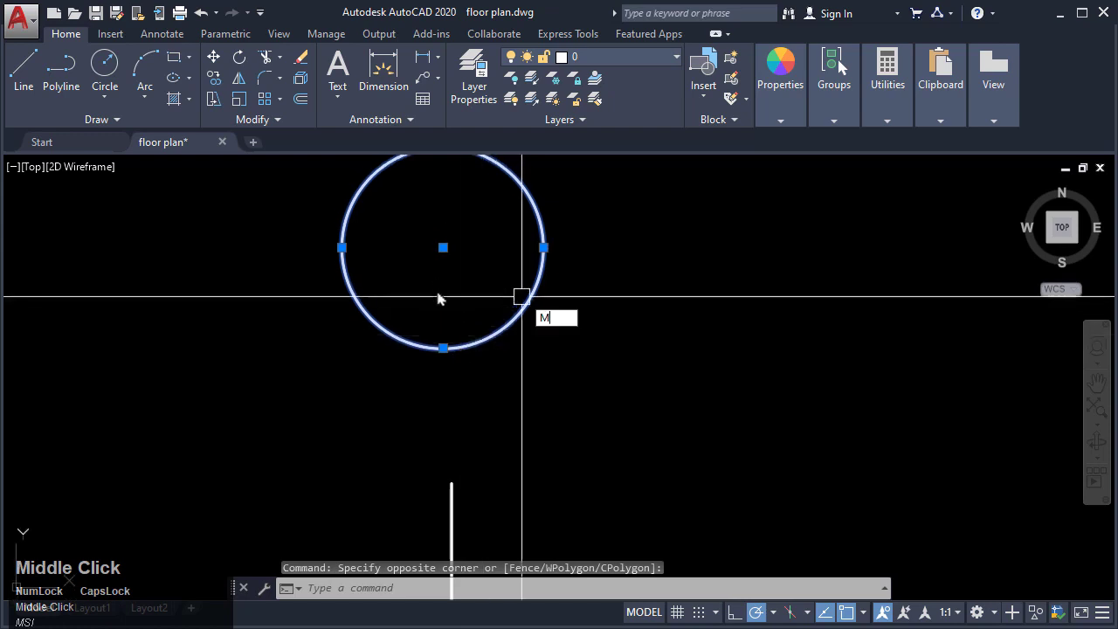
type("M")
key("Return")
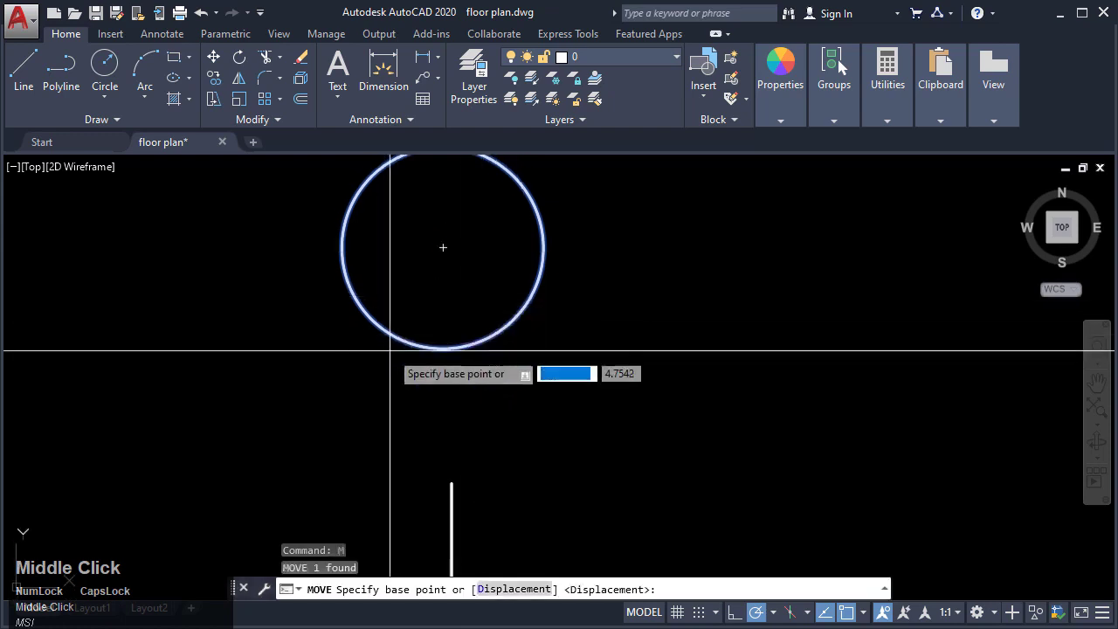
left_click(443, 348)
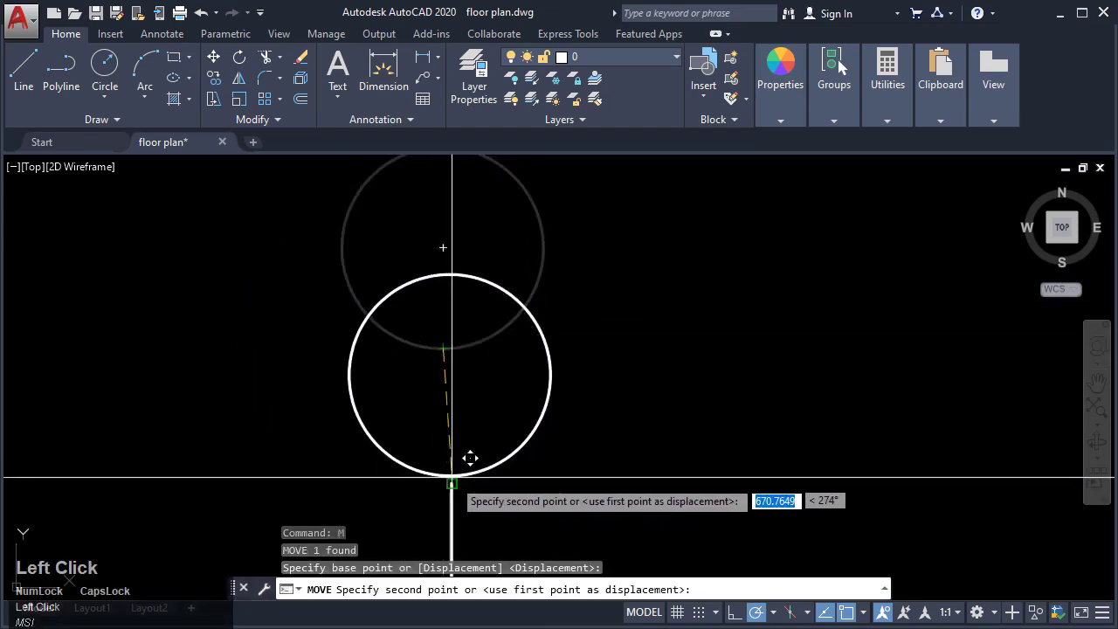
left_click(451, 478)
key("Escape")
Step: Copy the circle from its bottom quadrant to the upper ends of the other three vertical grid lines
left_click(574, 444)
left_click(356, 443)
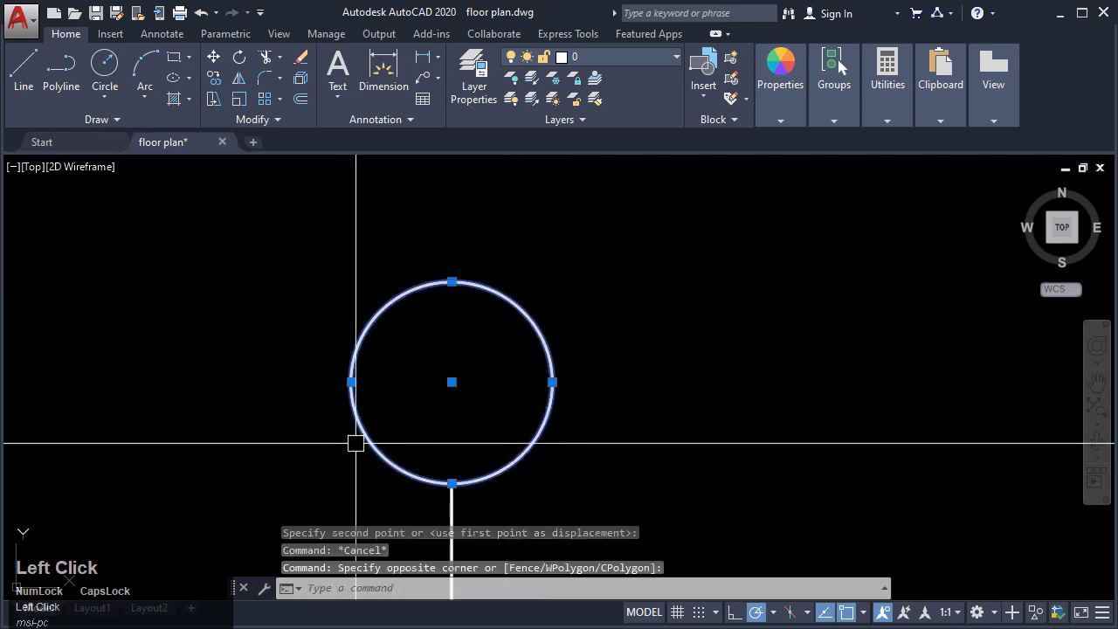
key("Return")
left_click(452, 483)
scroll(459, 472, "down", 2)
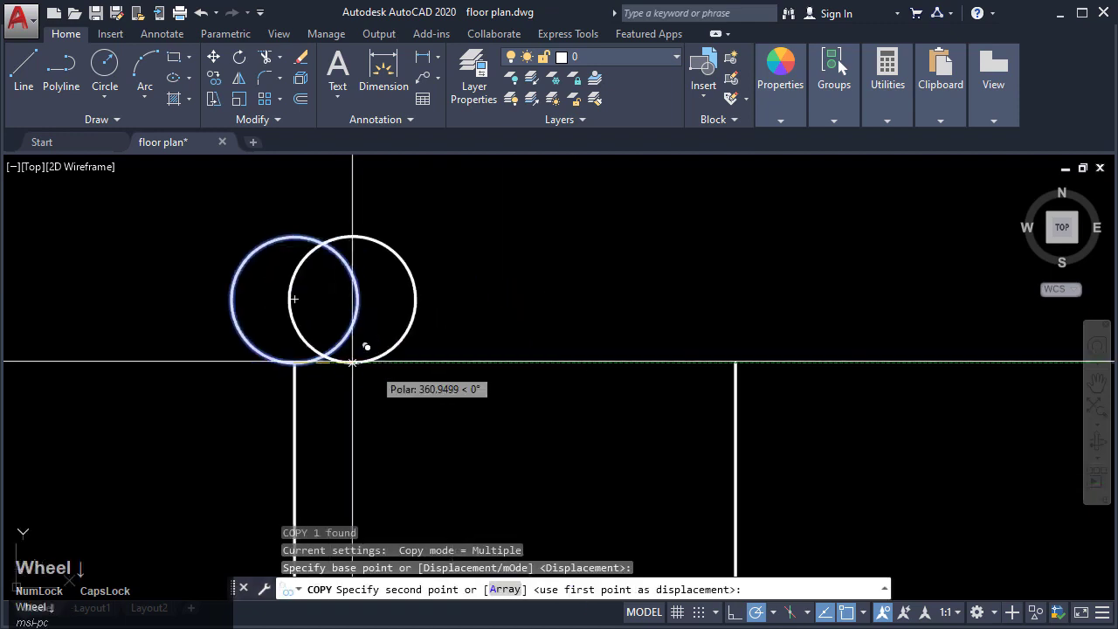
left_click(735, 365)
middle_click_drag(799, 434, 242, 454)
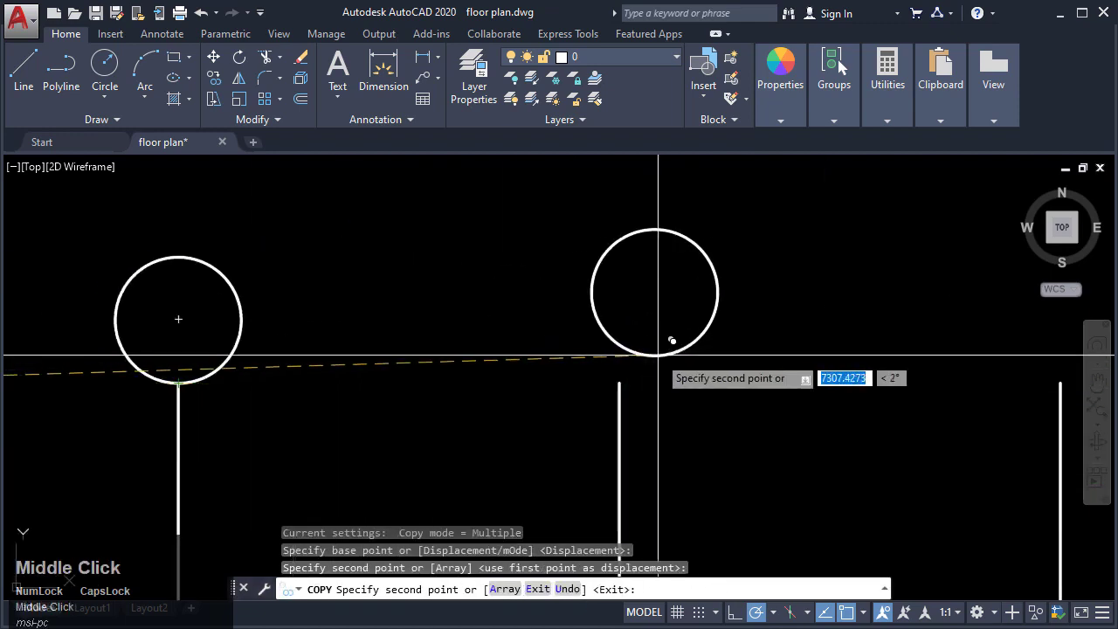
left_click(620, 381)
middle_click_drag(620, 376, 587, 399)
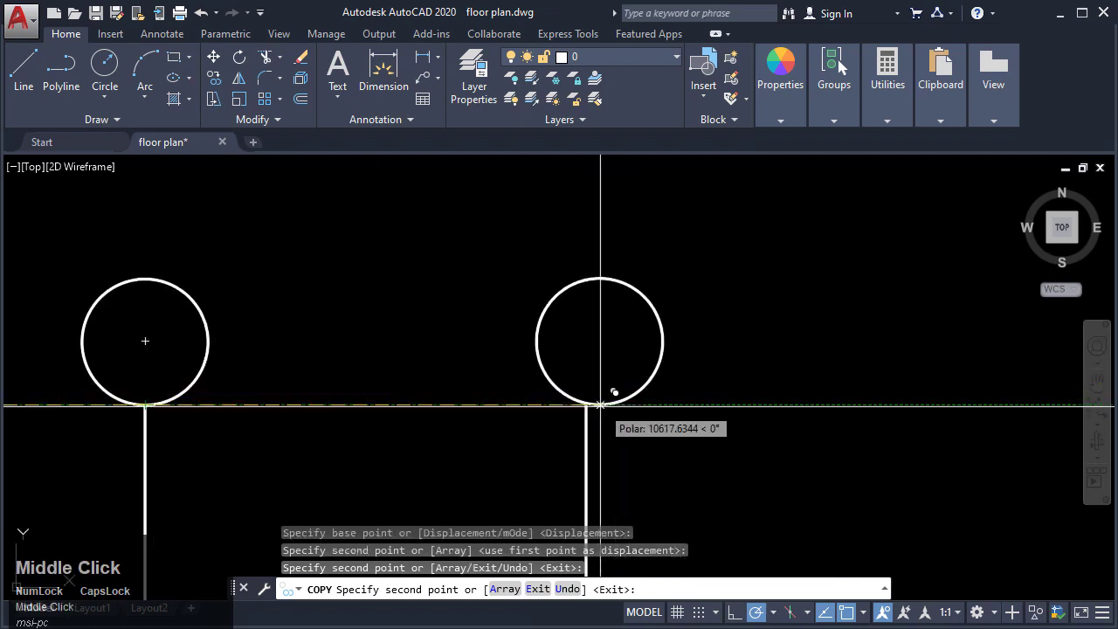
left_click(588, 406)
middle_click_drag(306, 455, 839, 399)
scroll(830, 398, "down", 2)
key("Escape")
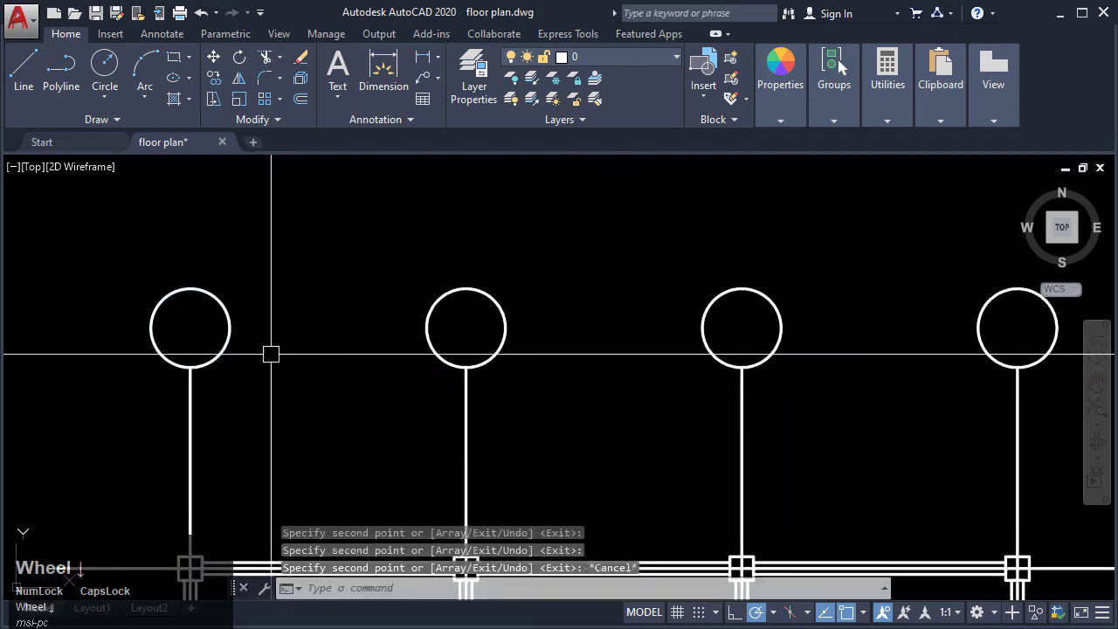
Step: Copy the first grid circle from its right quadrant to the left ends of the three horizontal grid lines
left_click(271, 352)
left_click(215, 309)
middle_click_drag(273, 332, 313, 332)
key("Return")
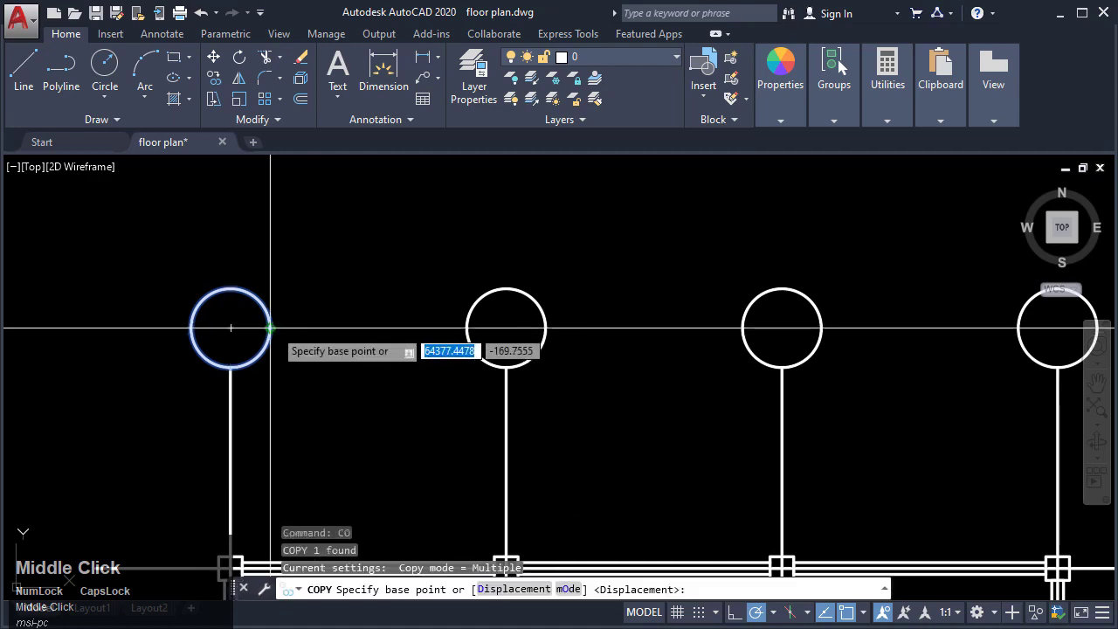
left_click(271, 328)
middle_click_drag(245, 379, 444, 276)
scroll(444, 276, "down", 2)
left_click(351, 396)
middle_click_drag(358, 501, 444, 295)
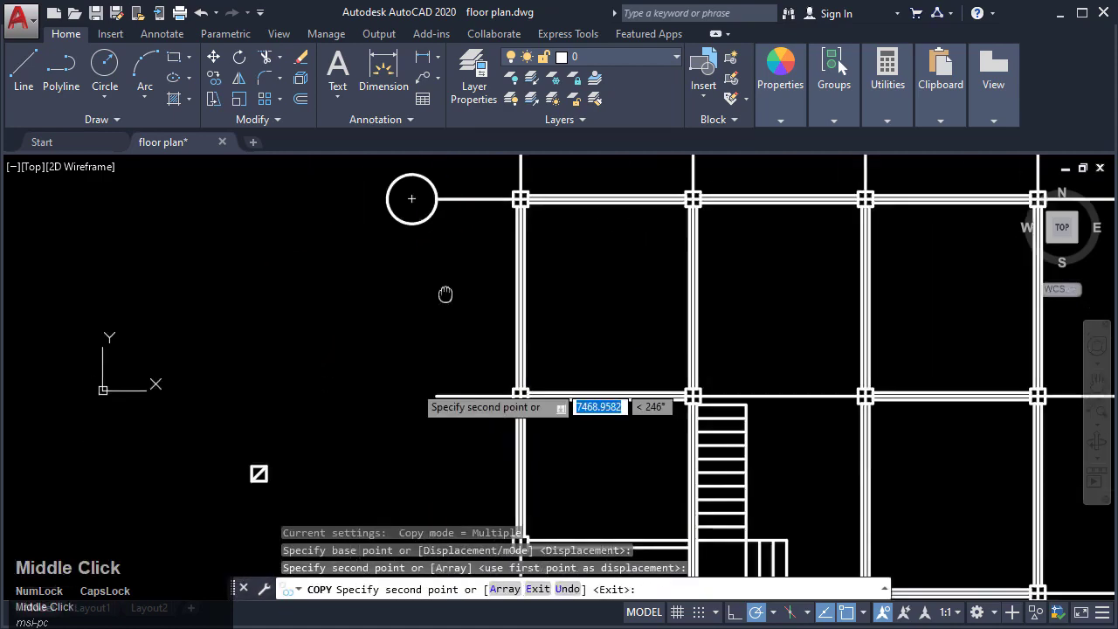
left_click(436, 386)
scroll(426, 341, "down", 2)
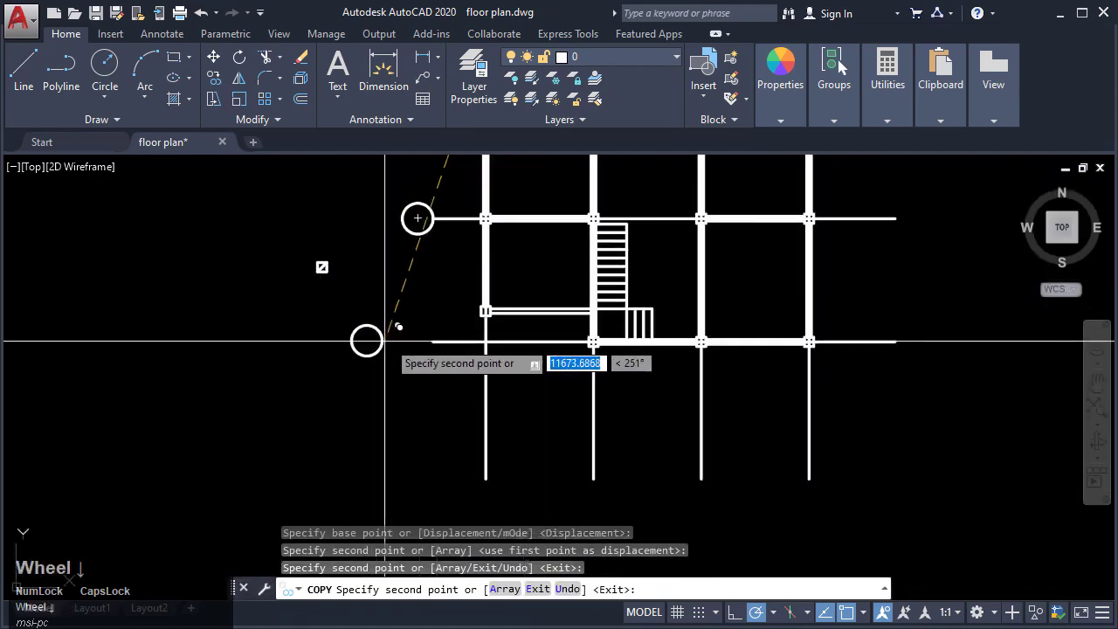
scroll(434, 341, "up", 2)
key("Escape")
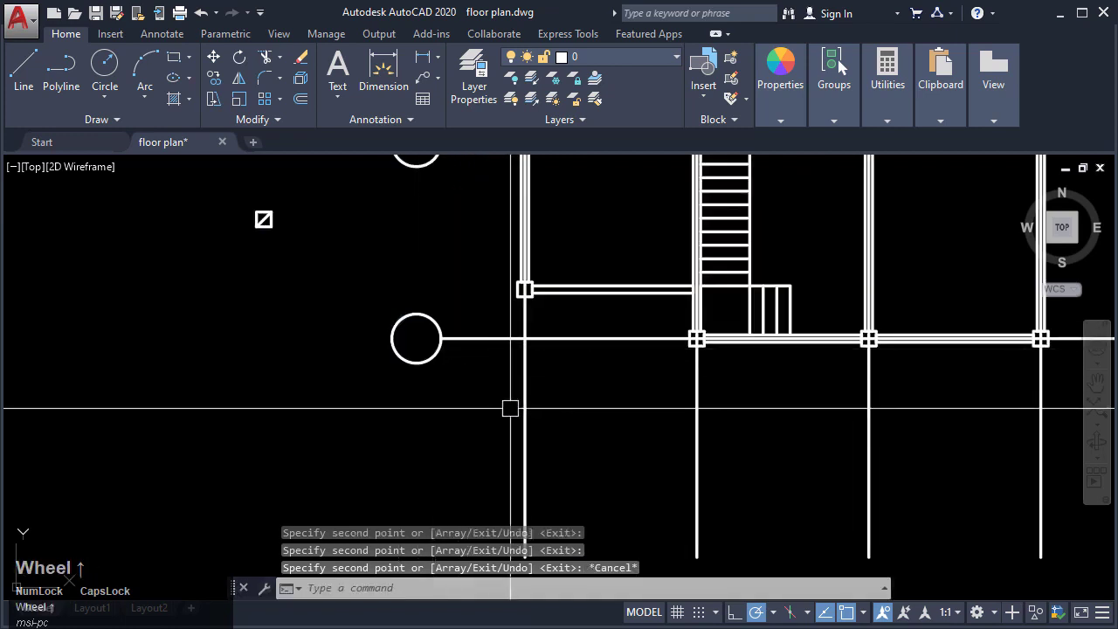
Step: Copy the bottom horizontal grid line with its circle up to the centre of the lowest column on the first vertical grid line
left_click(513, 413)
left_click(381, 292)
scroll(470, 352, "up", 2)
type("C")
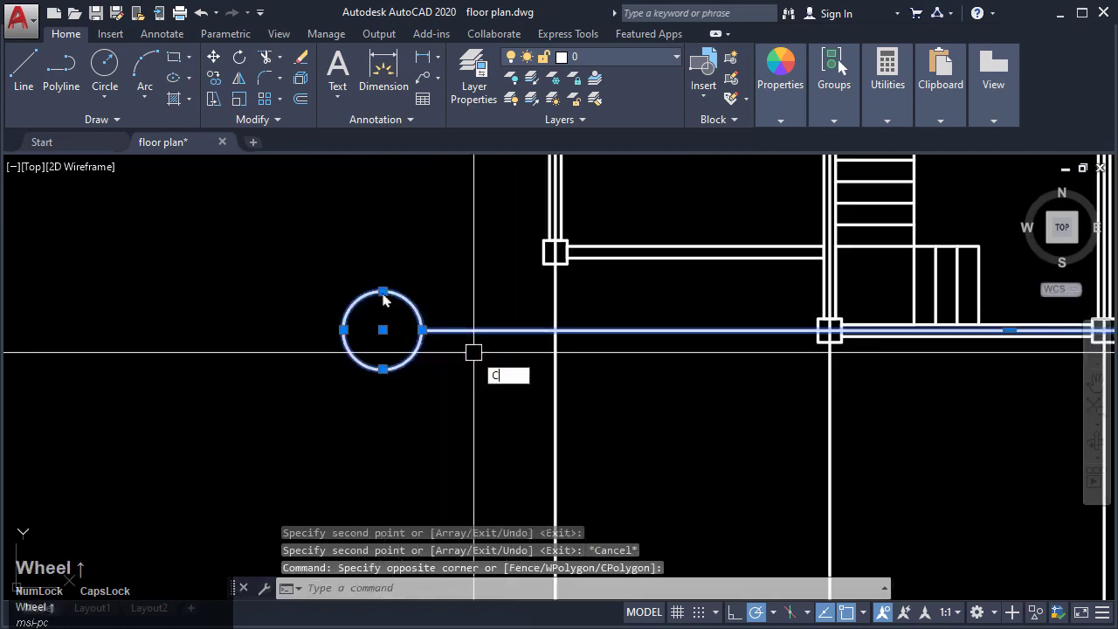
type("O")
key("Return")
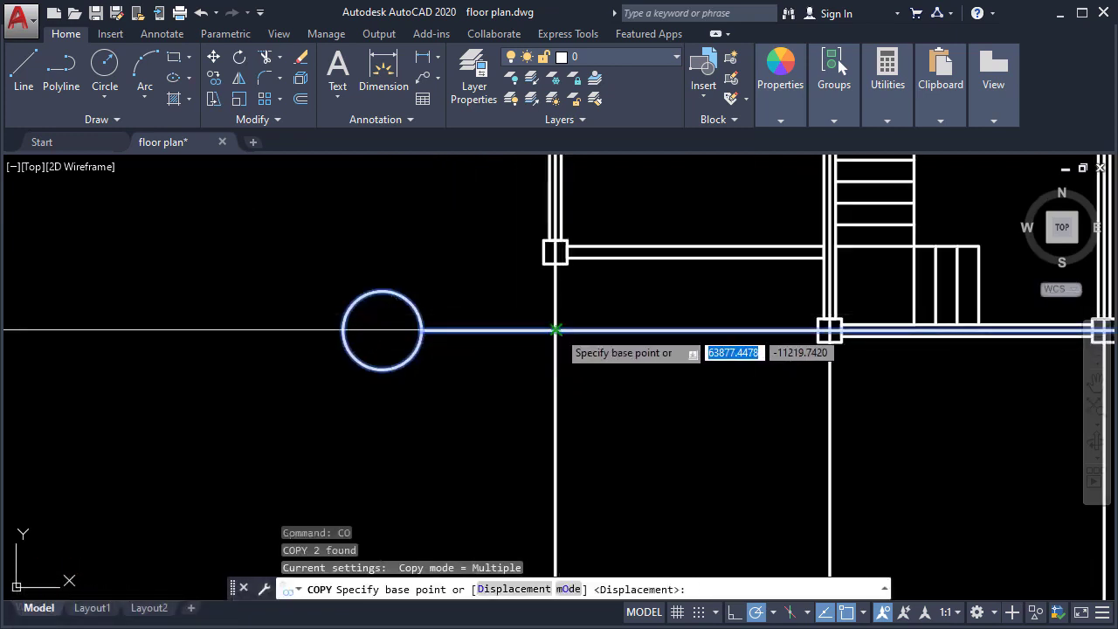
left_click(556, 330)
scroll(537, 242, "up", 3)
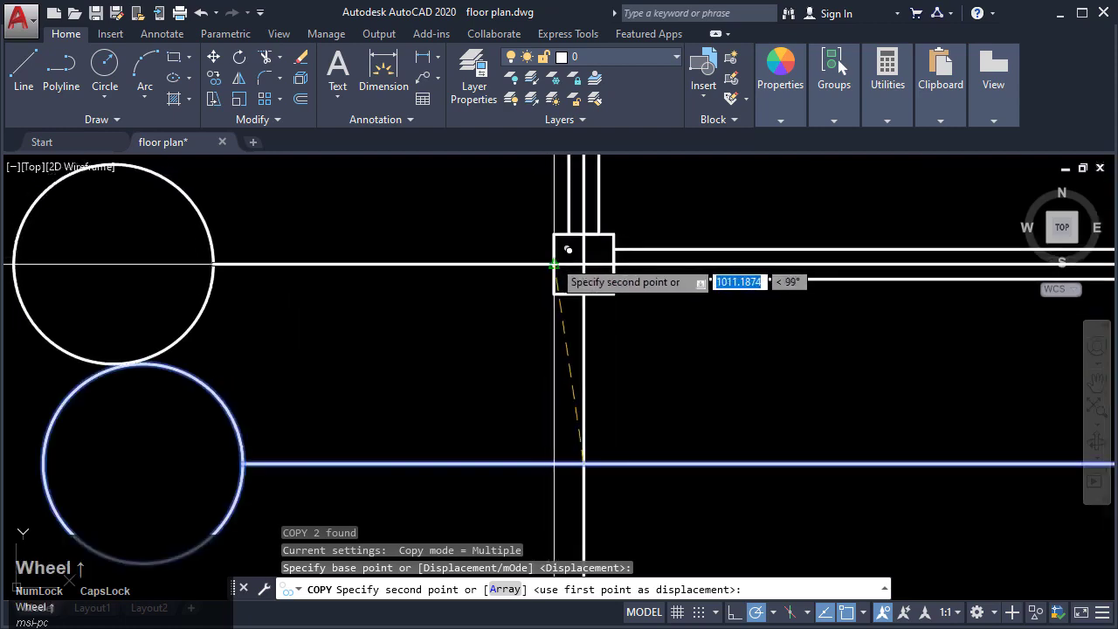
left_click(584, 262)
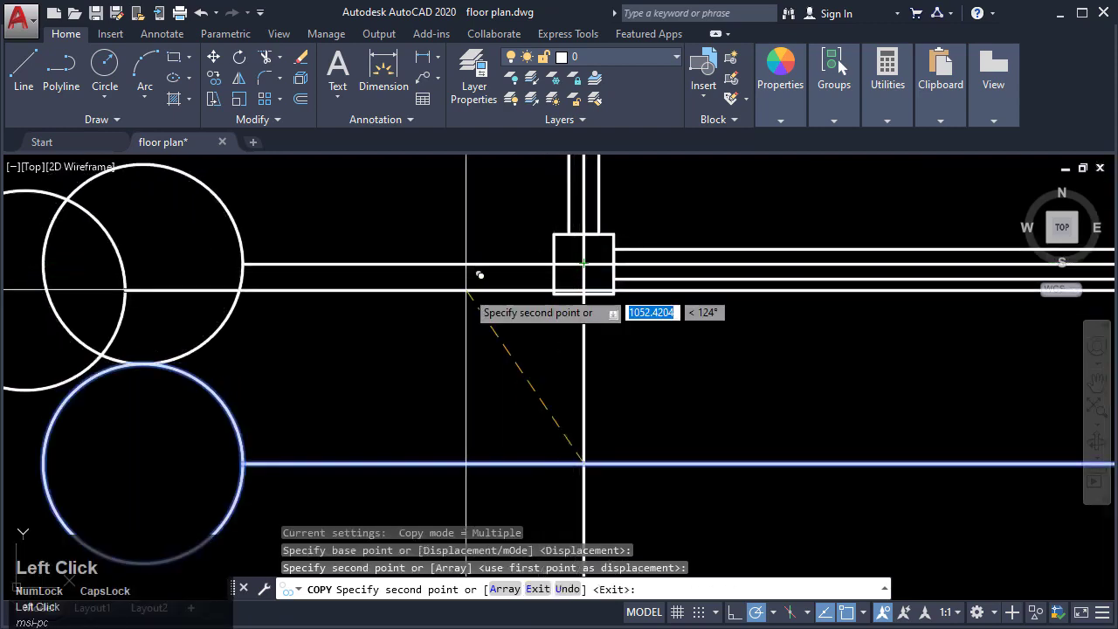
key("Escape")
Step: Draw a diagonal polyline across the copied grid line between its circle and the column, rising toward the circle
scroll(367, 262, "down", 8)
middle_click_drag(506, 294, 496, 364)
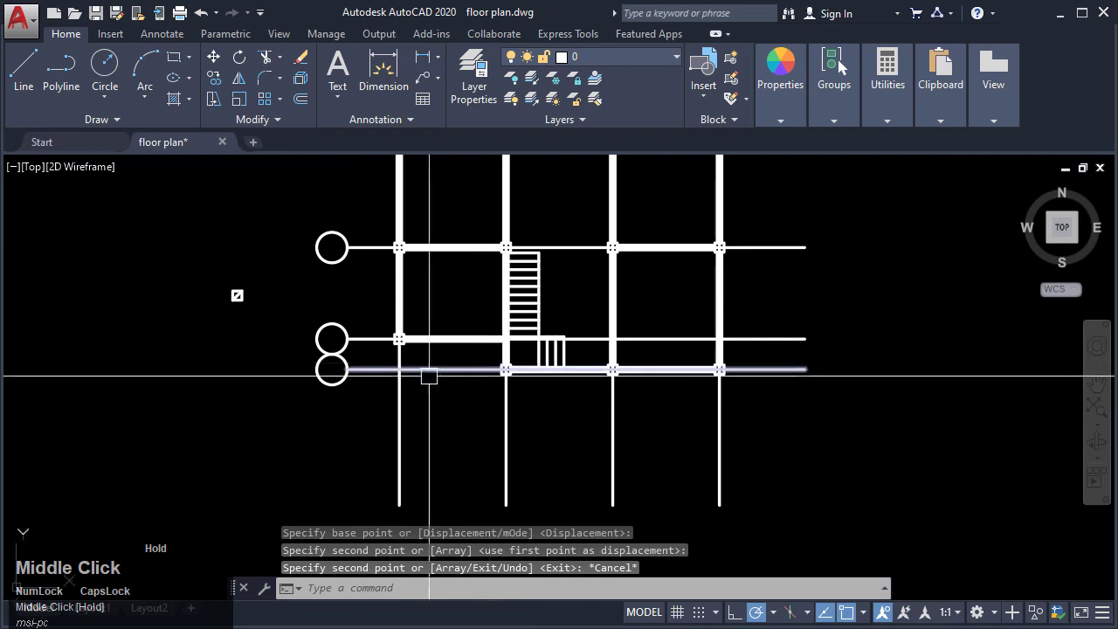
scroll(310, 337, "up", 5)
middle_click_drag(306, 312, 469, 397)
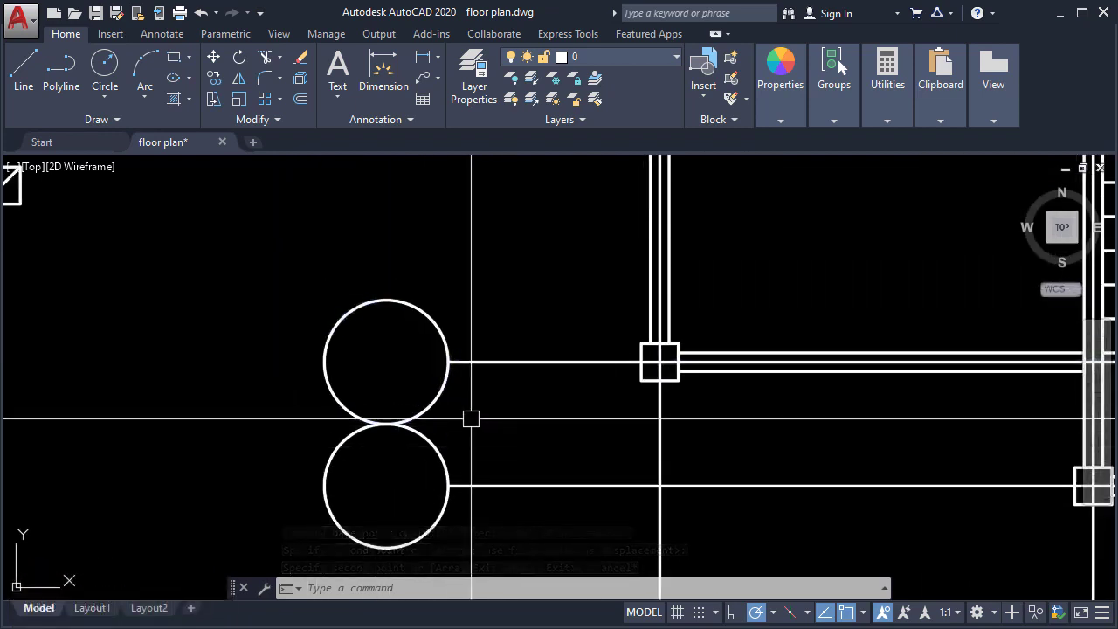
middle_click_drag(369, 457, 385, 409)
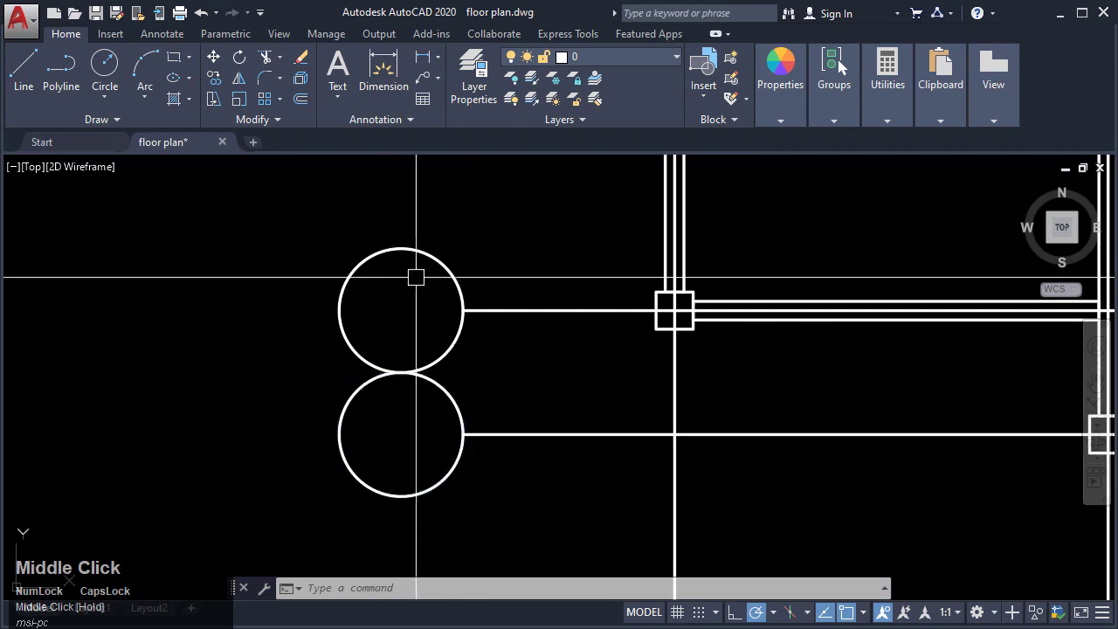
middle_click_drag(421, 340, 383, 397)
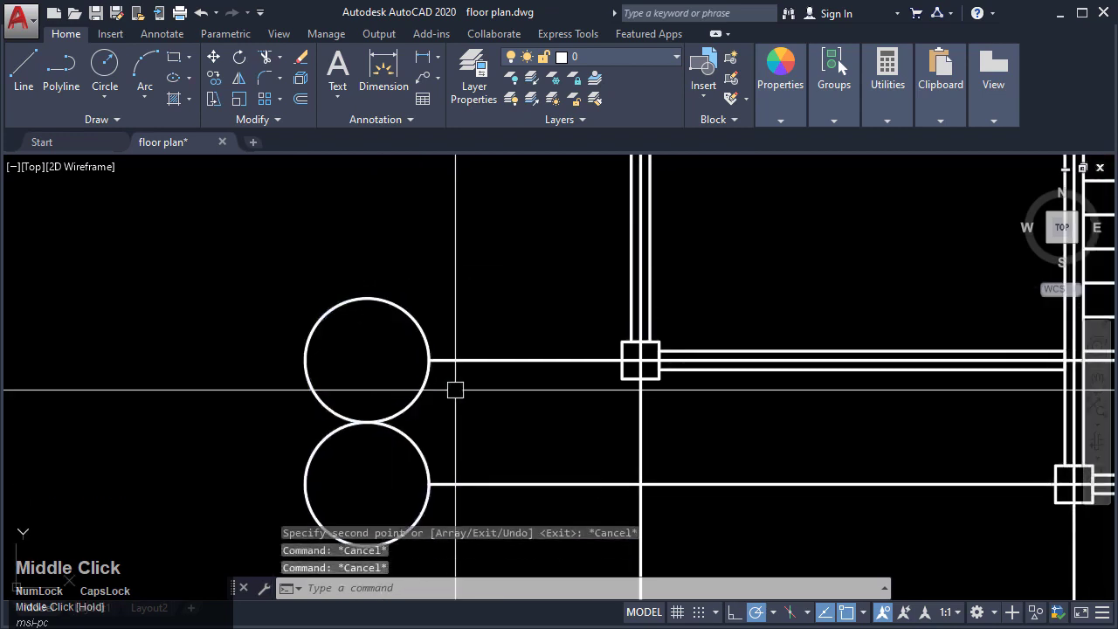
type("l")
key("Return")
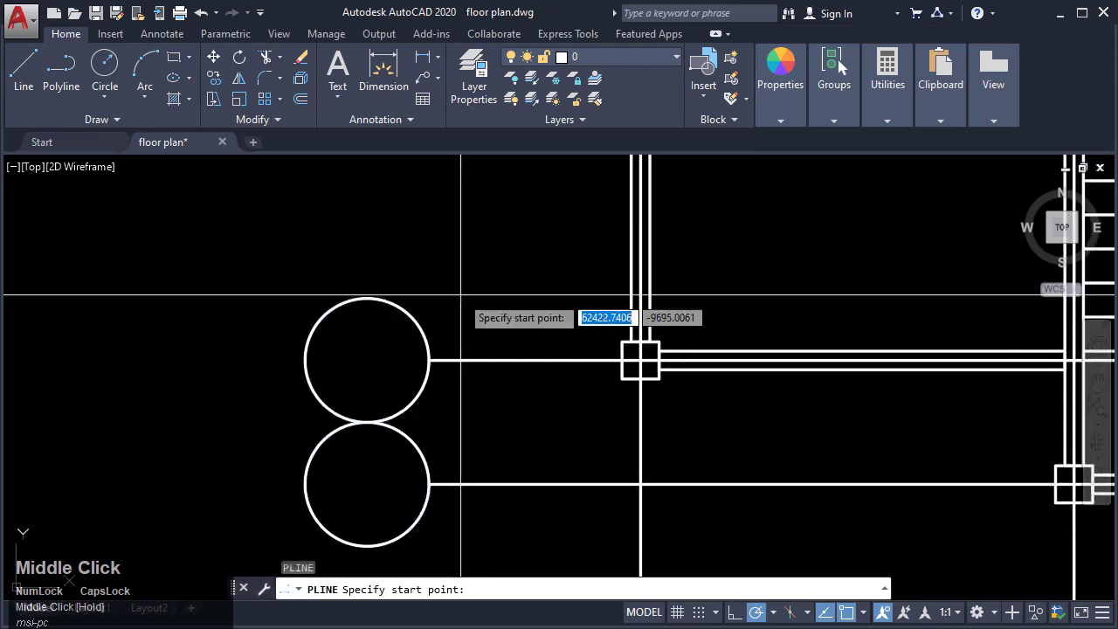
left_click(565, 390)
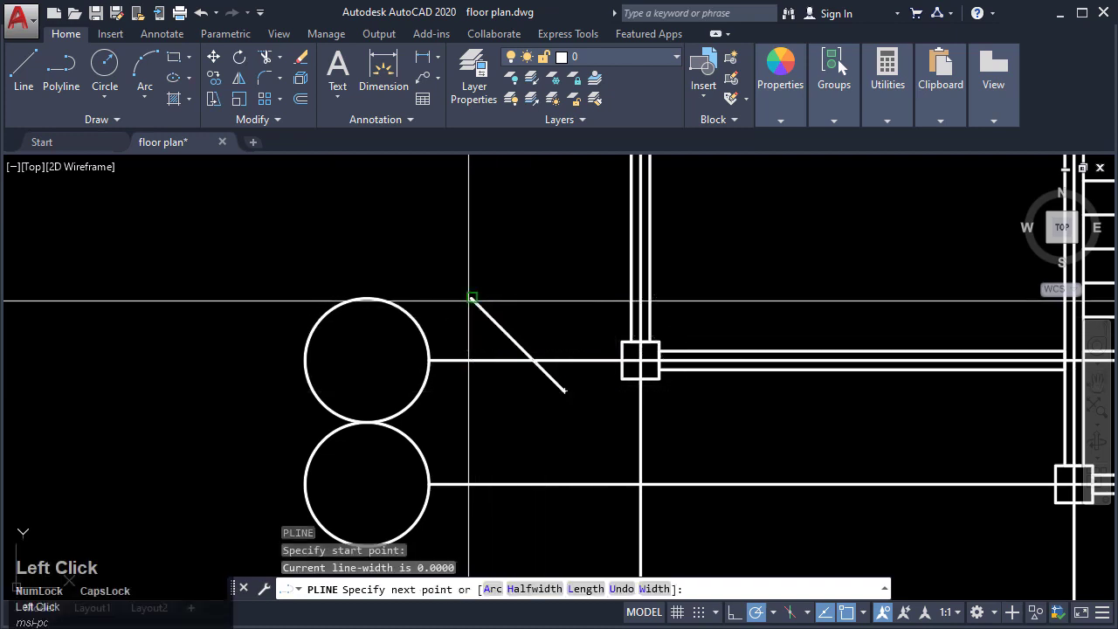
left_click(472, 298)
key("Escape")
key("Escape")
key("Escape")
middle_click_drag(476, 386, 505, 390)
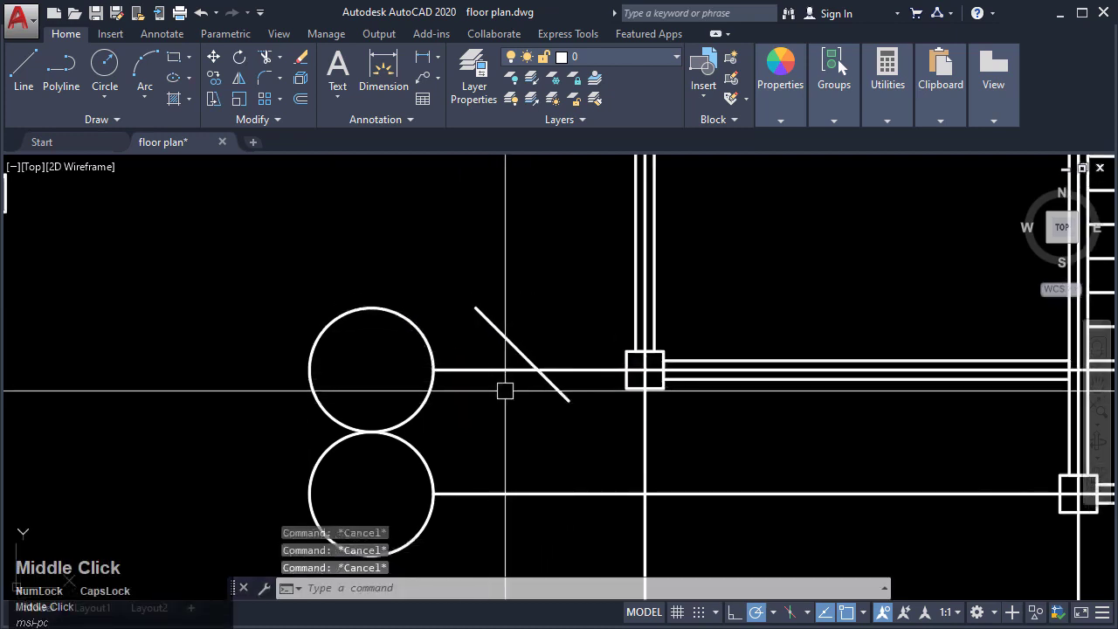
Step: Trim the diagonal's part below the copied grid line and the grid line's part between the circle and the diagonal
key("Return")
left_click(551, 385)
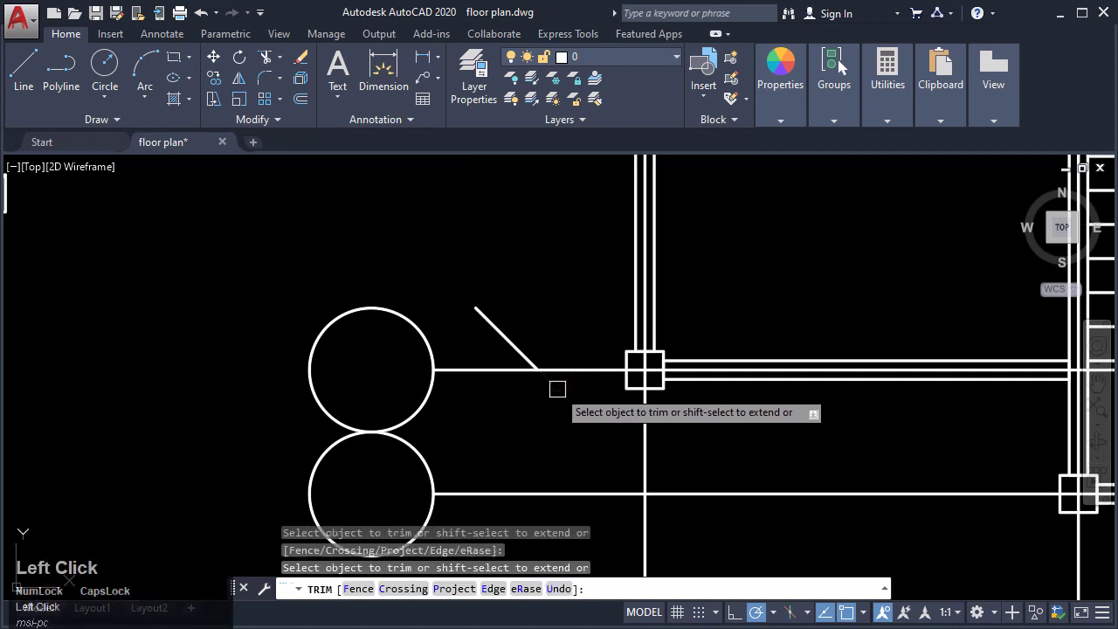
key("Escape")
left_click(502, 386)
key("Escape")
type("tr")
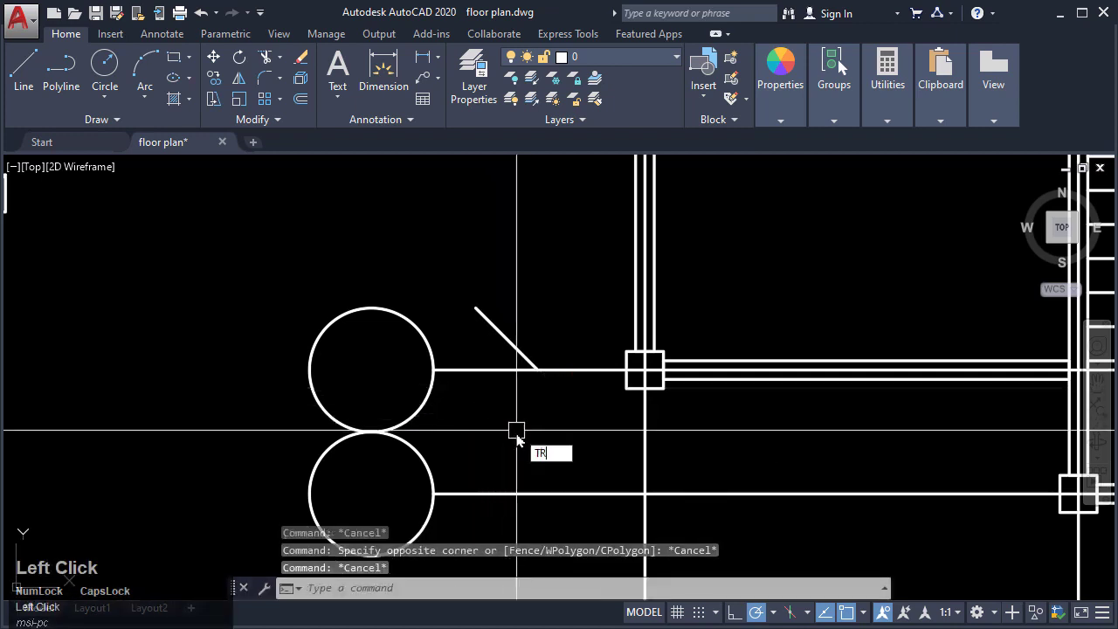
key("Return")
key("Return")
left_click(459, 370)
key("Escape")
left_click(459, 403)
left_click(432, 369)
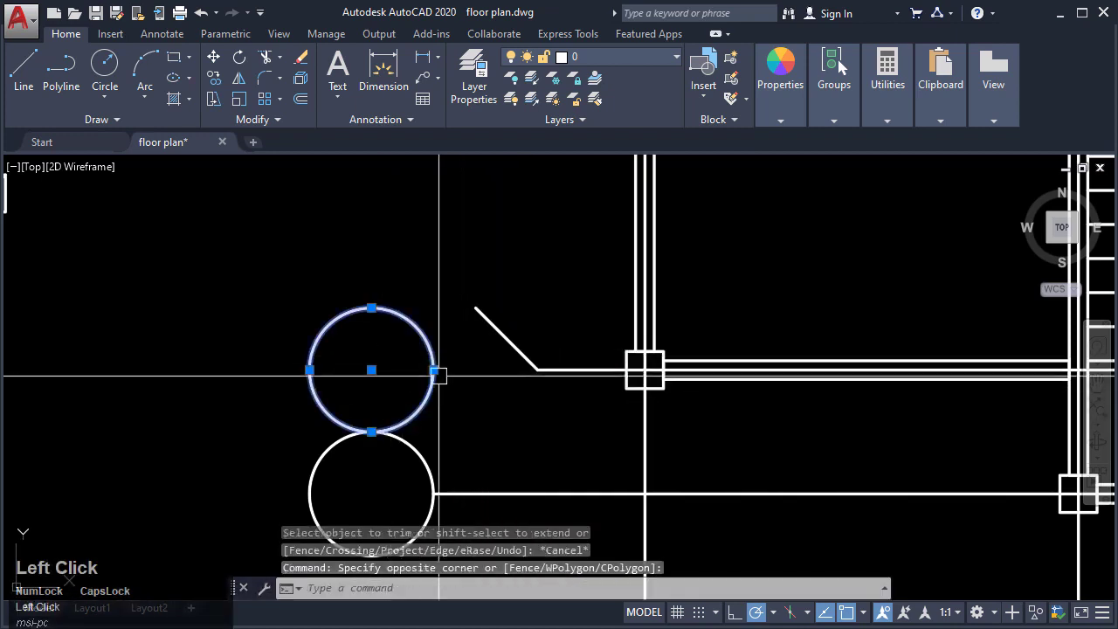
key("Escape")
Step: Draw a horizontal polyline from the diagonal's upper end leftward to just beyond the far side of the upper circle
type("pl")
key("Return")
left_click(476, 307)
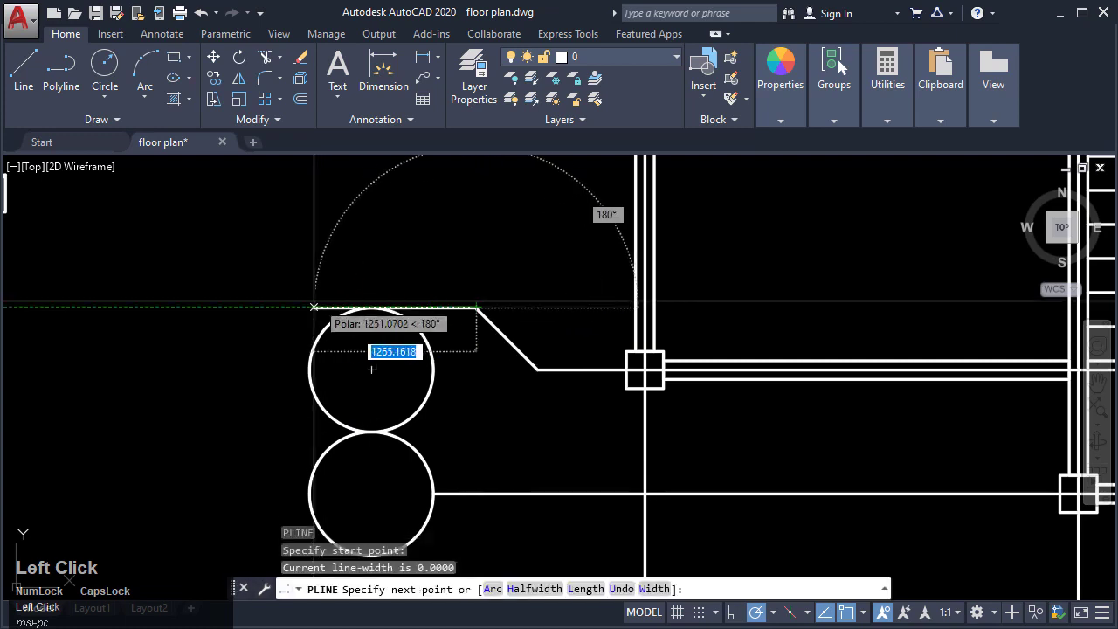
left_click(304, 308)
key("Escape")
Step: Move the upper circle straight up so its right quadrant lies on the new horizontal line
left_click(454, 393)
left_click(390, 377)
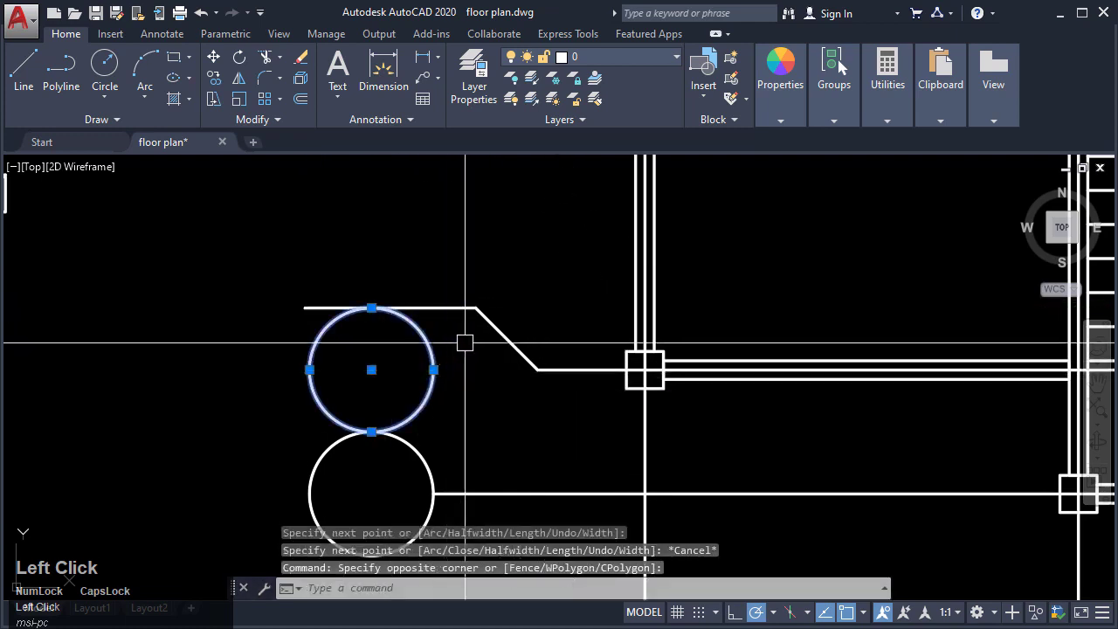
type("m")
key("Return")
left_click(434, 370)
left_click(434, 308)
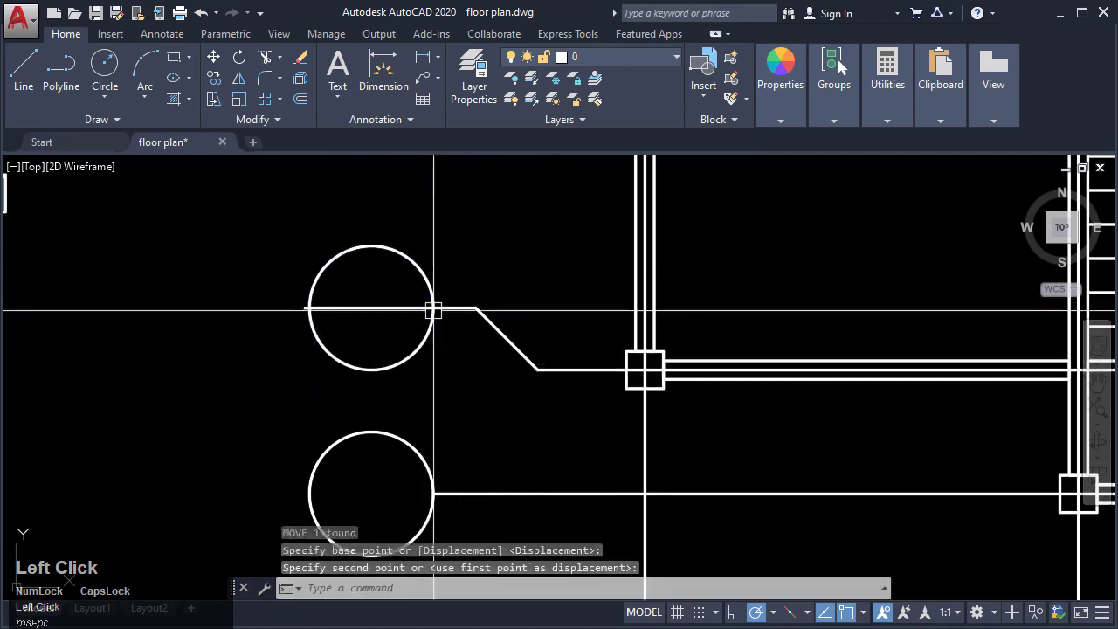
key("Escape")
Step: Shorten the horizontal line through the upper circle so its free end stops at the circle's right quadrant
left_click(306, 308)
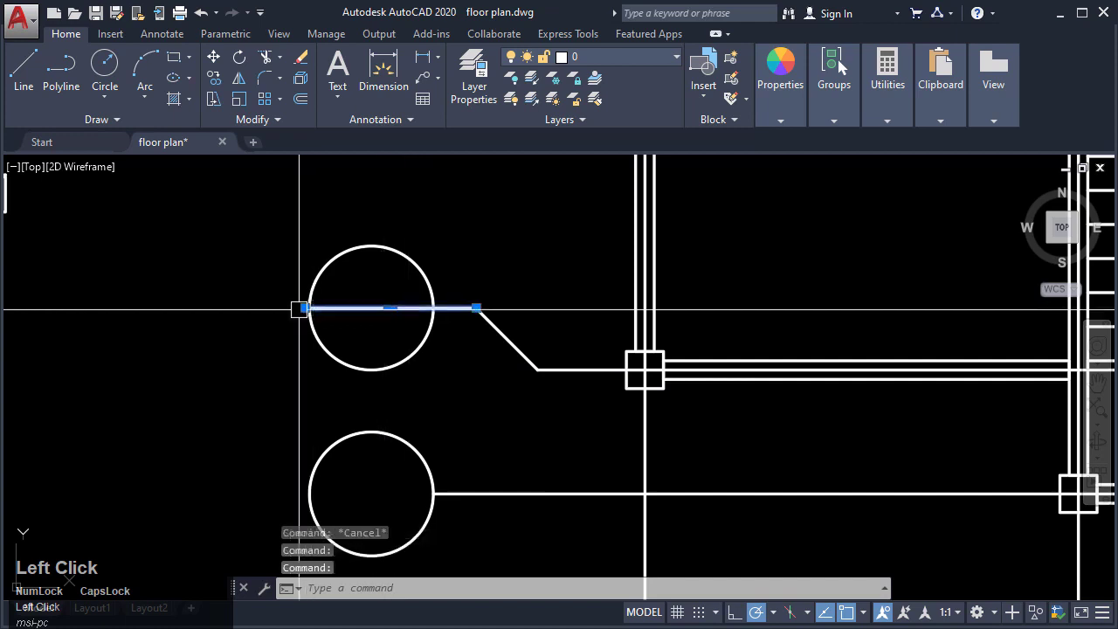
left_click(300, 308)
left_click(434, 308)
key("Escape")
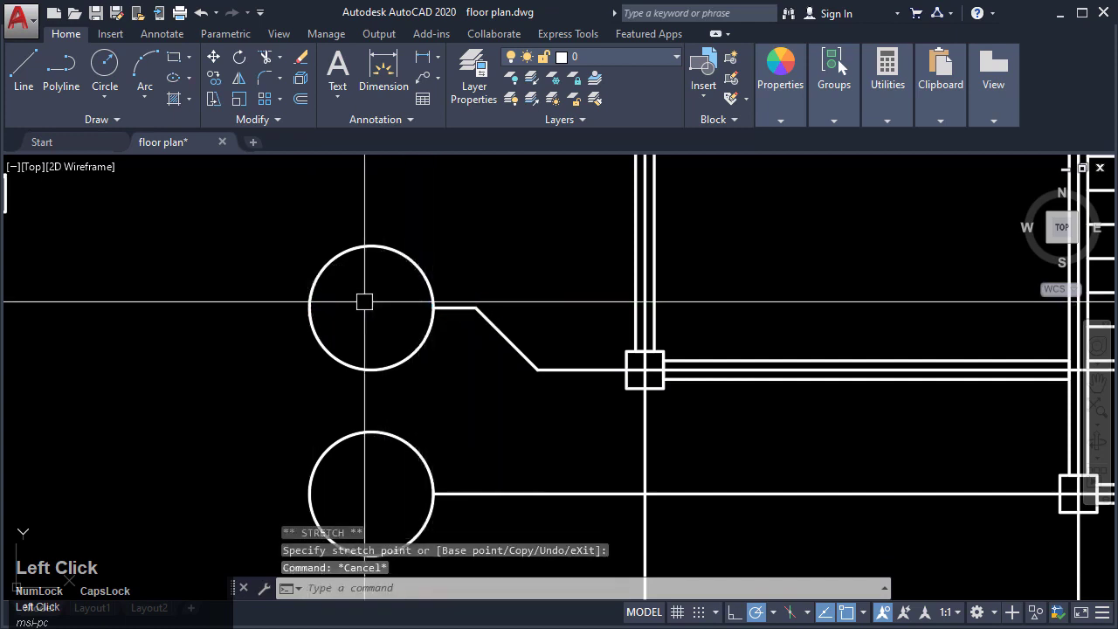
scroll(367, 305, "down", 2)
middle_click_drag(367, 305, 345, 350)
scroll(519, 381, "down", 1)
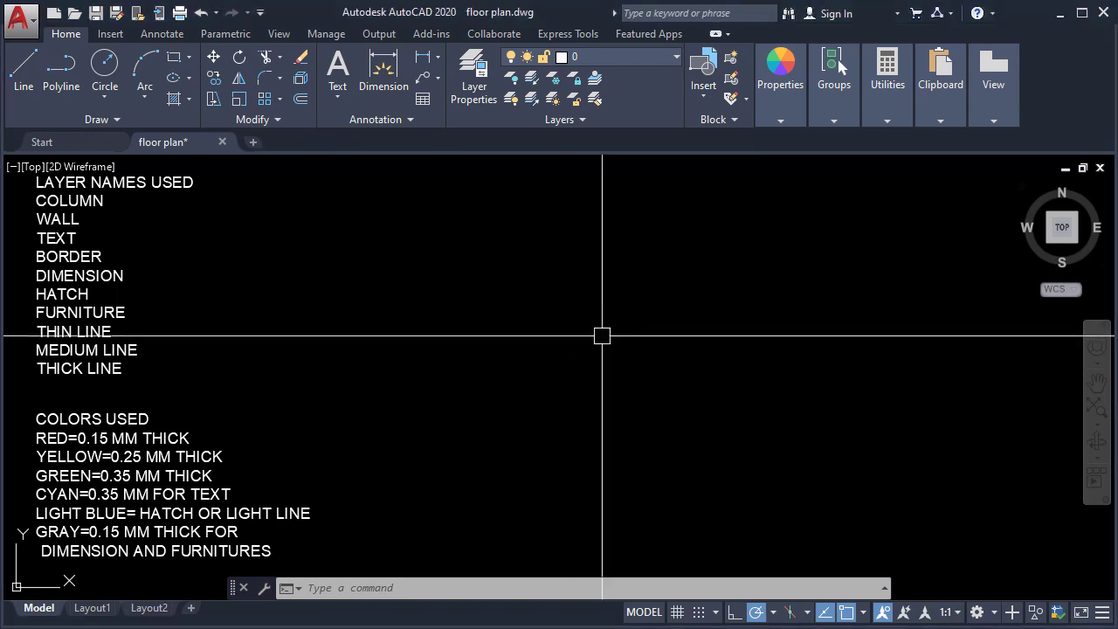
type("A")
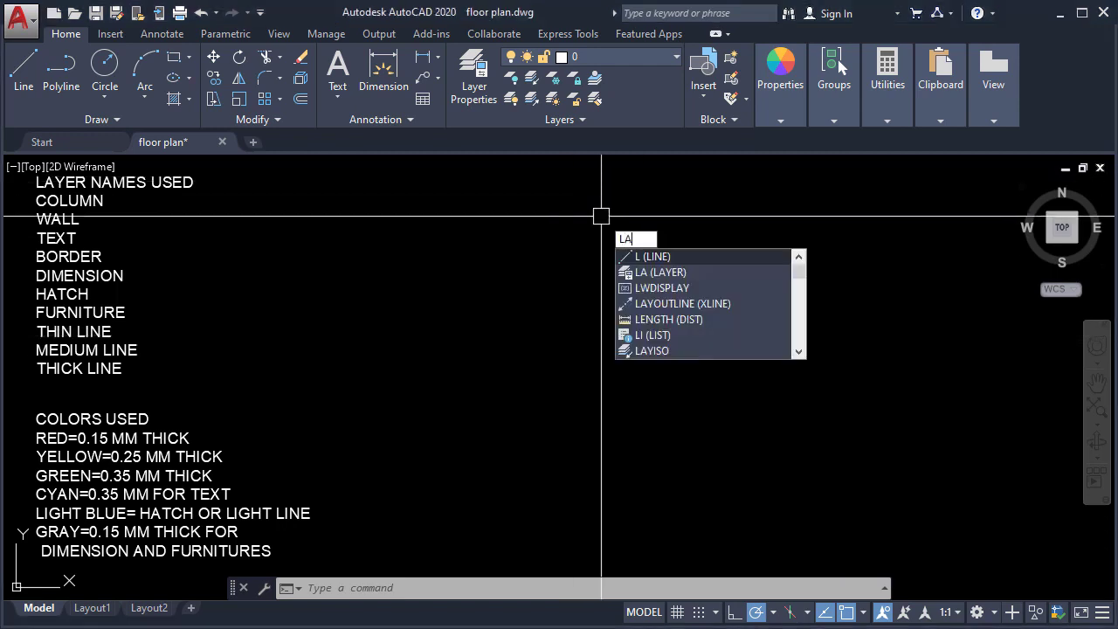
key("Return")
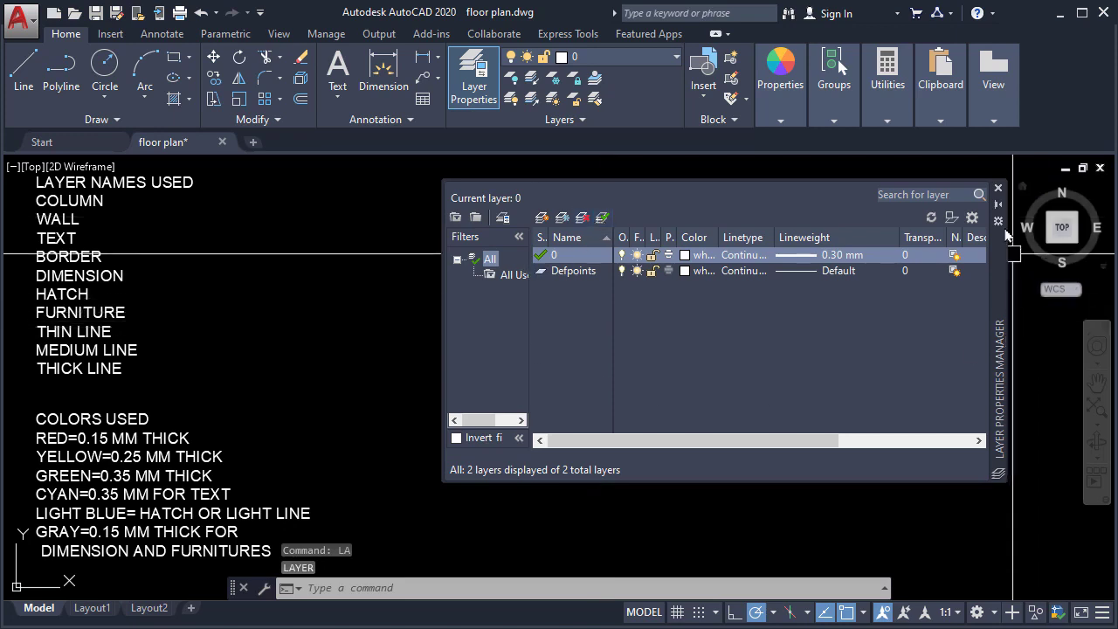
left_click(998, 188)
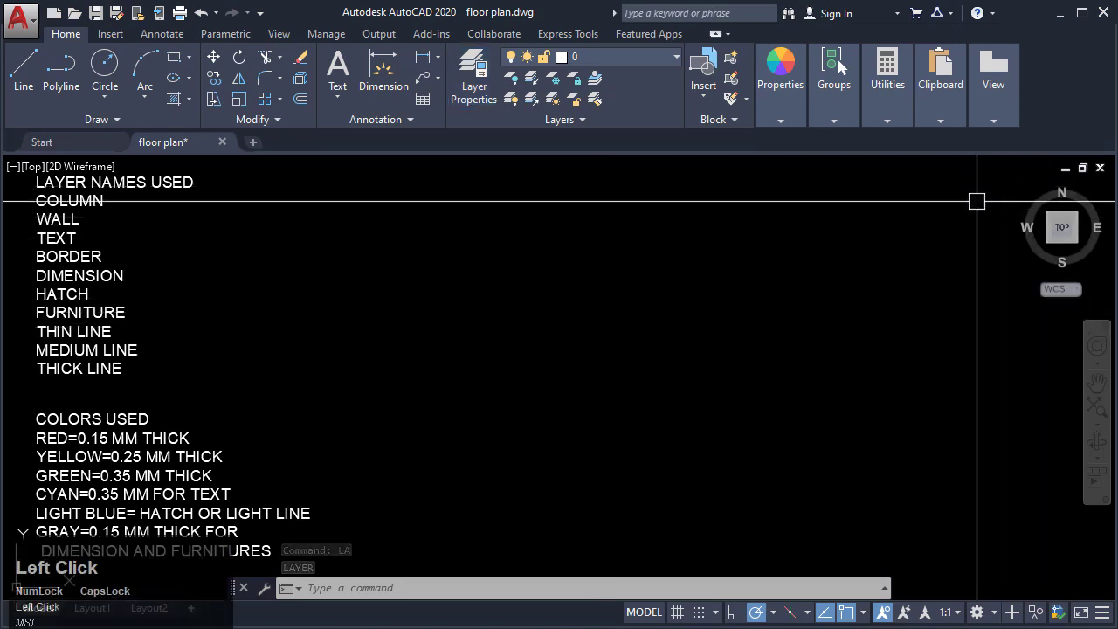
Step: Create a new layer named COLUMN in the Layer Properties Manager
left_click(485, 88)
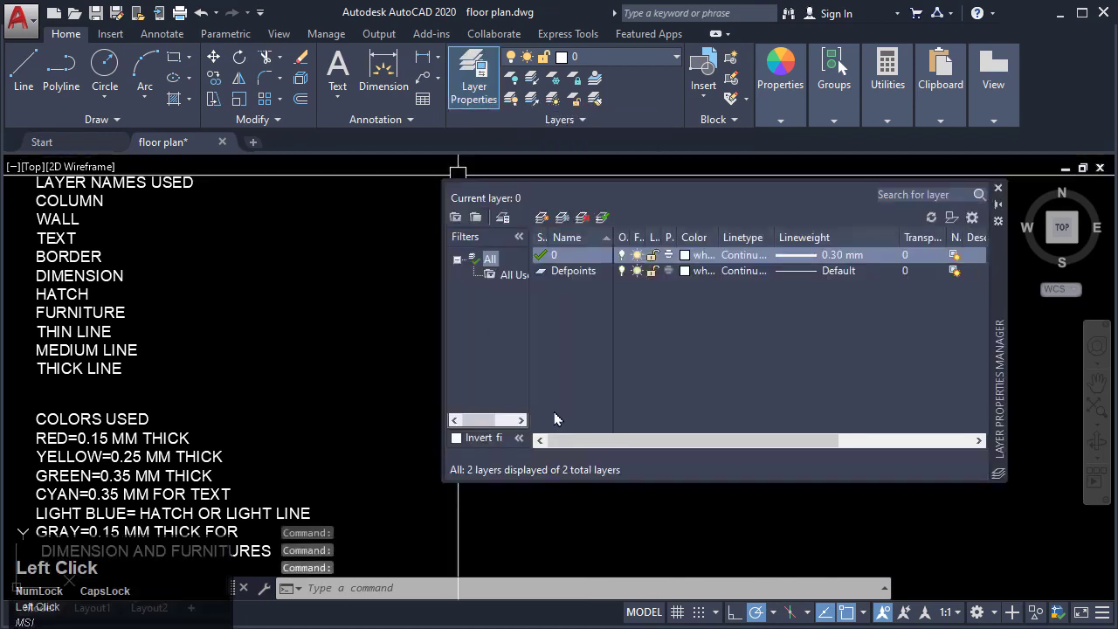
right_click(567, 260)
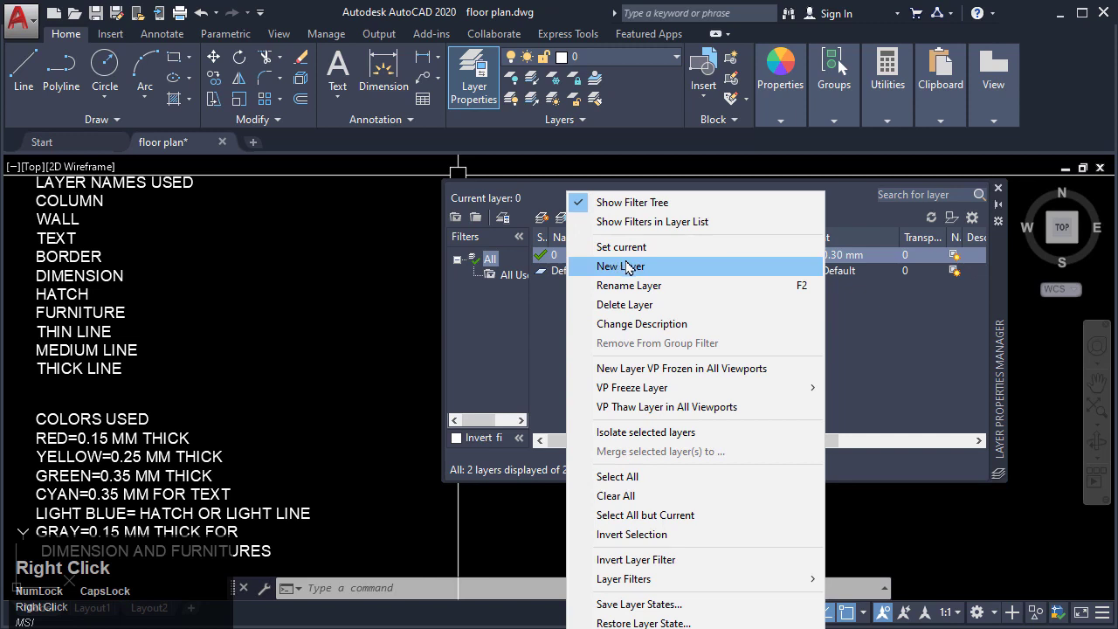
left_click(623, 266)
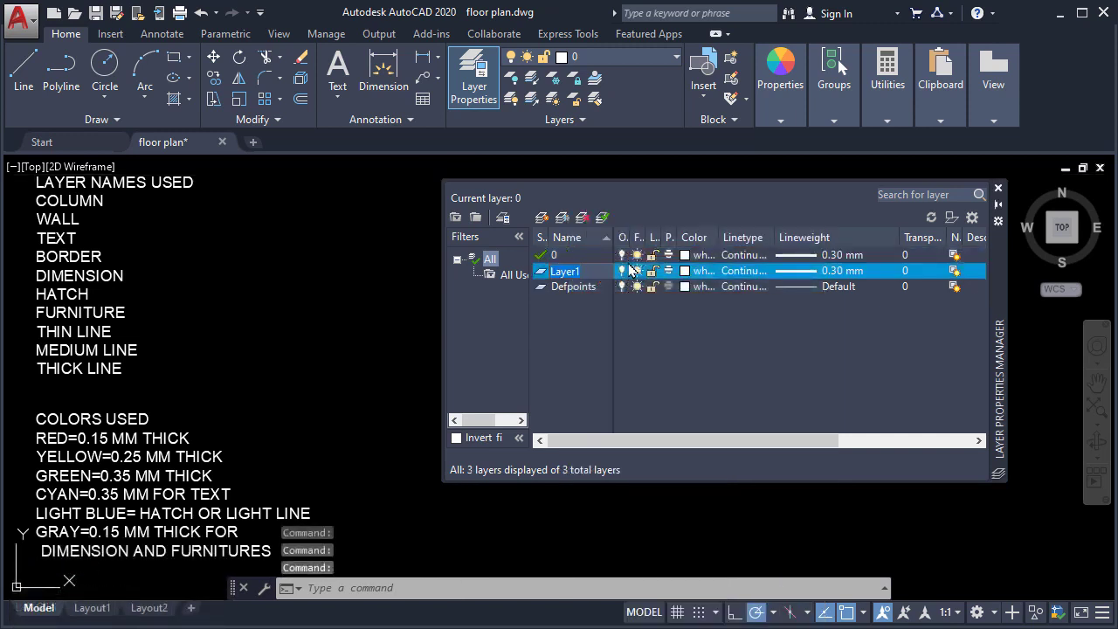
type("COLUMN")
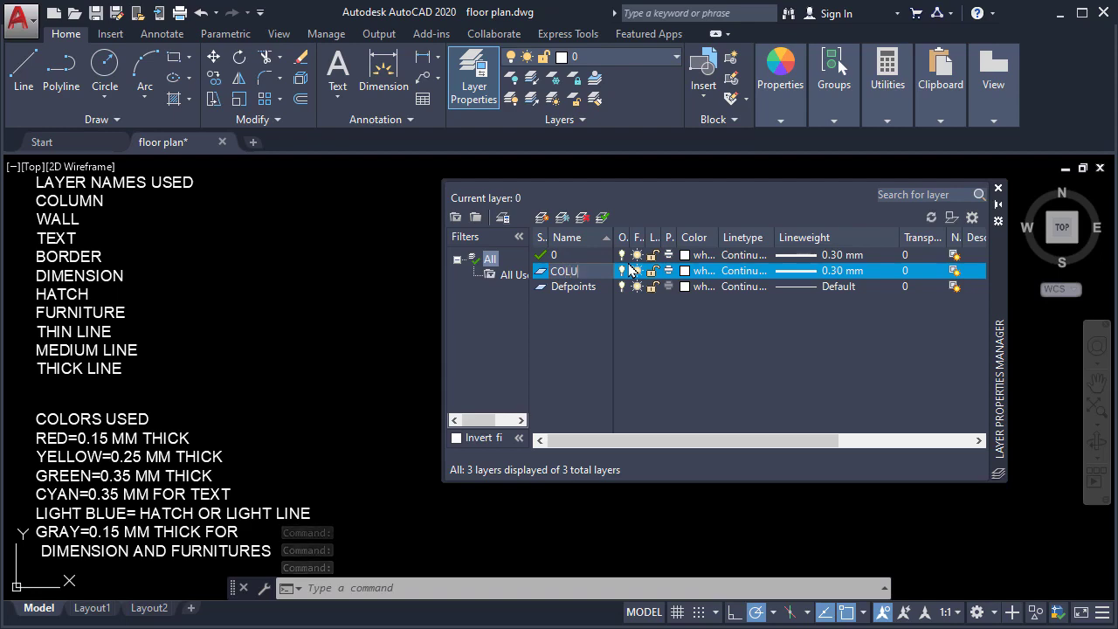
left_click(594, 298)
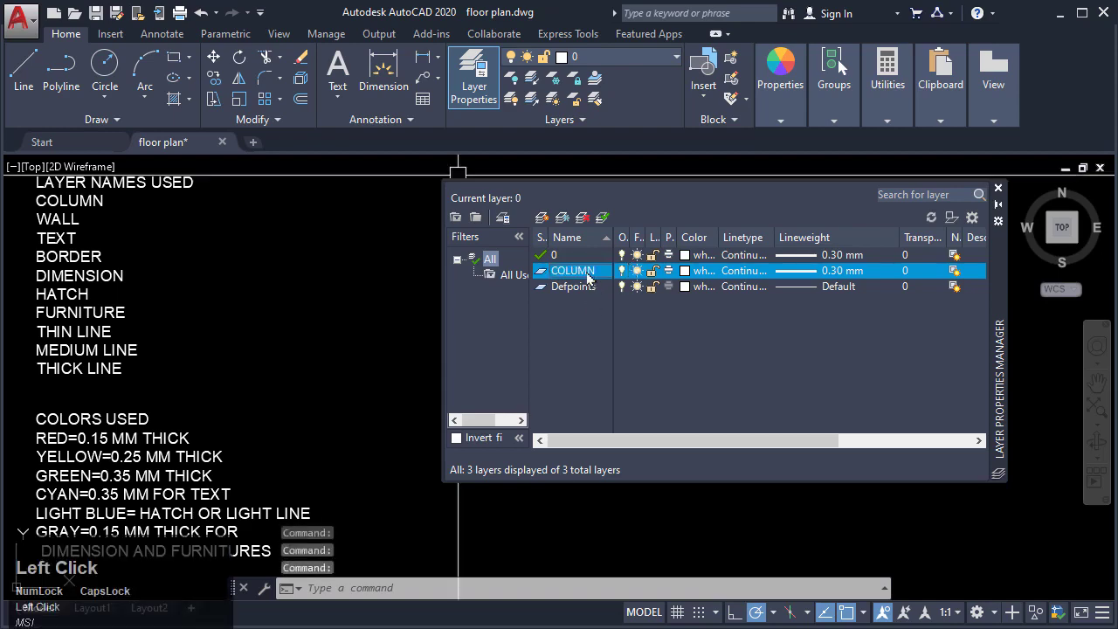
Step: Create a new layer named WALL with the same properties as the COLUMN layer
right_click(587, 278)
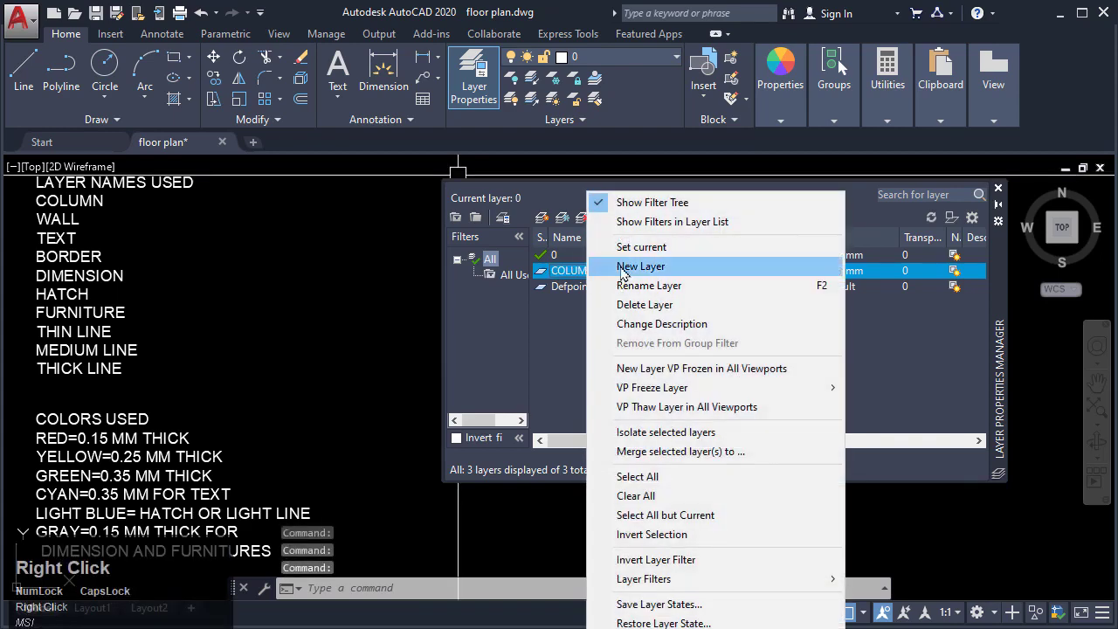
left_click(623, 267)
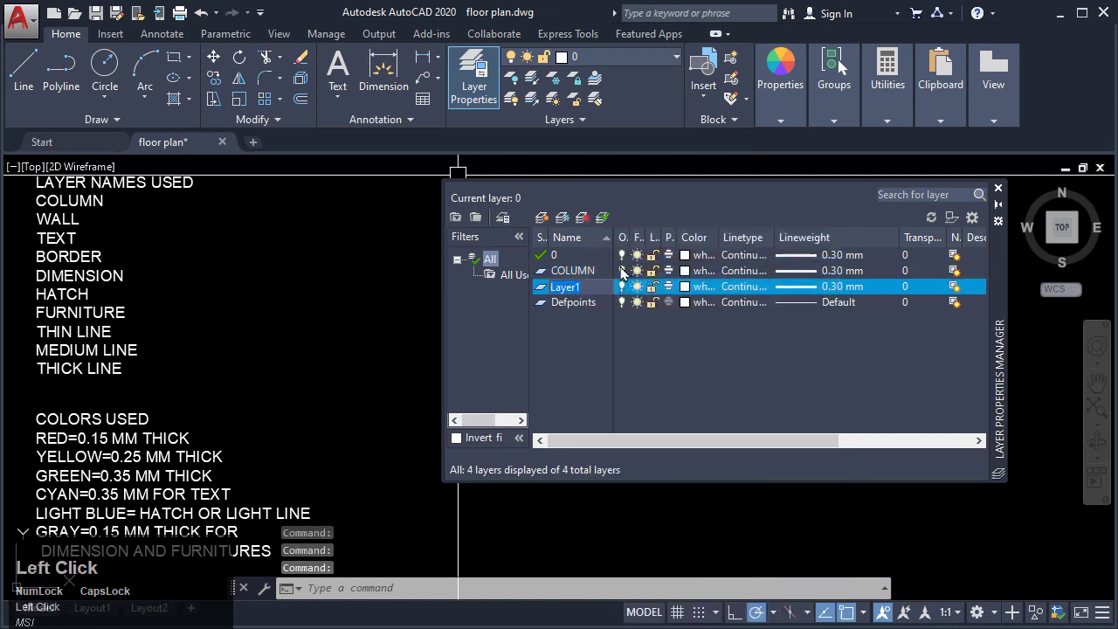
type("WALL")
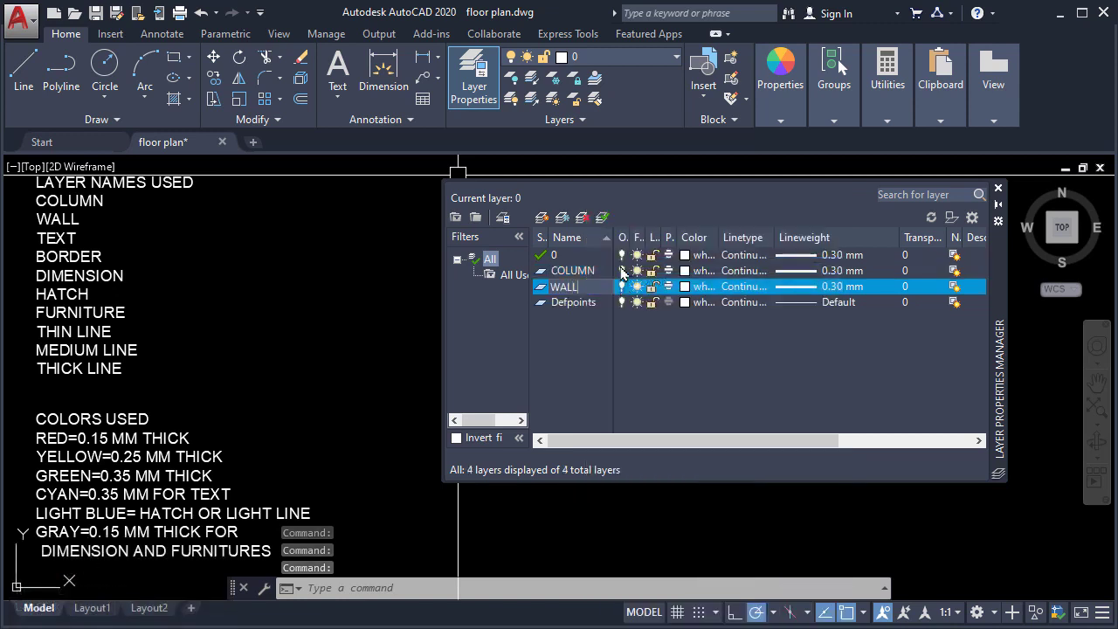
key("Return")
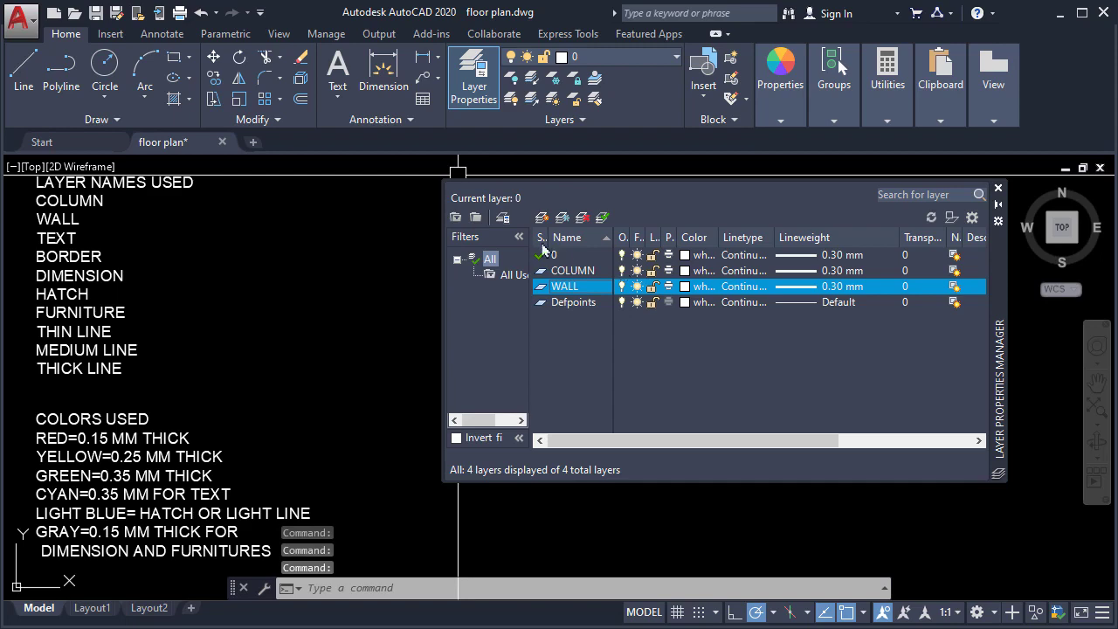
Step: Create a new layer named TEXT based on the WALL layer
right_click(564, 285)
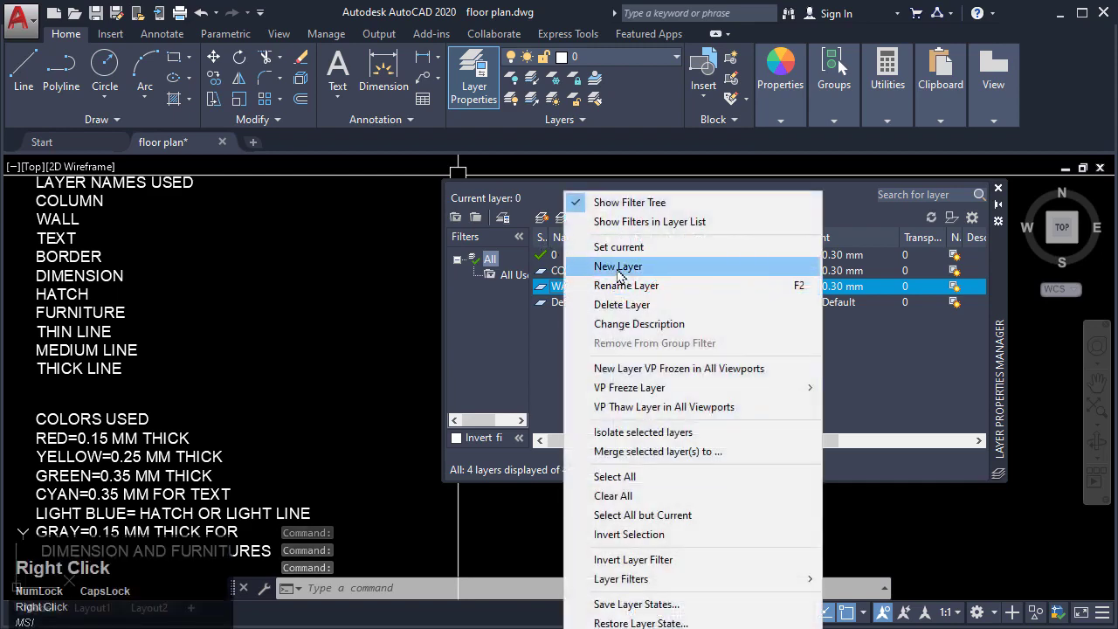
left_click(601, 261)
type("TE")
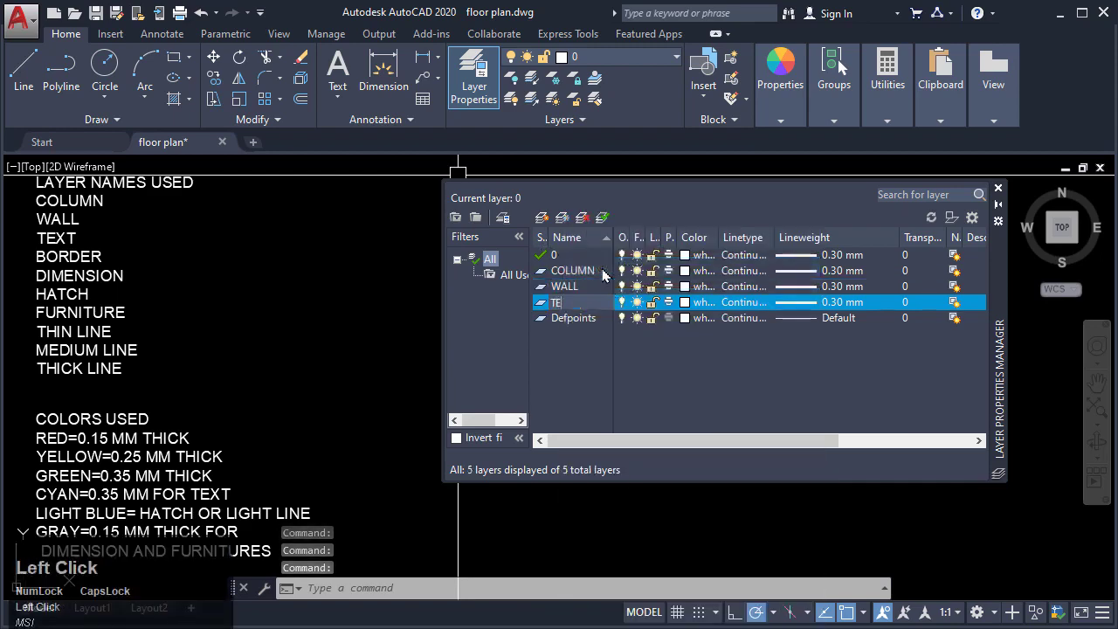
type("XT")
key("Return")
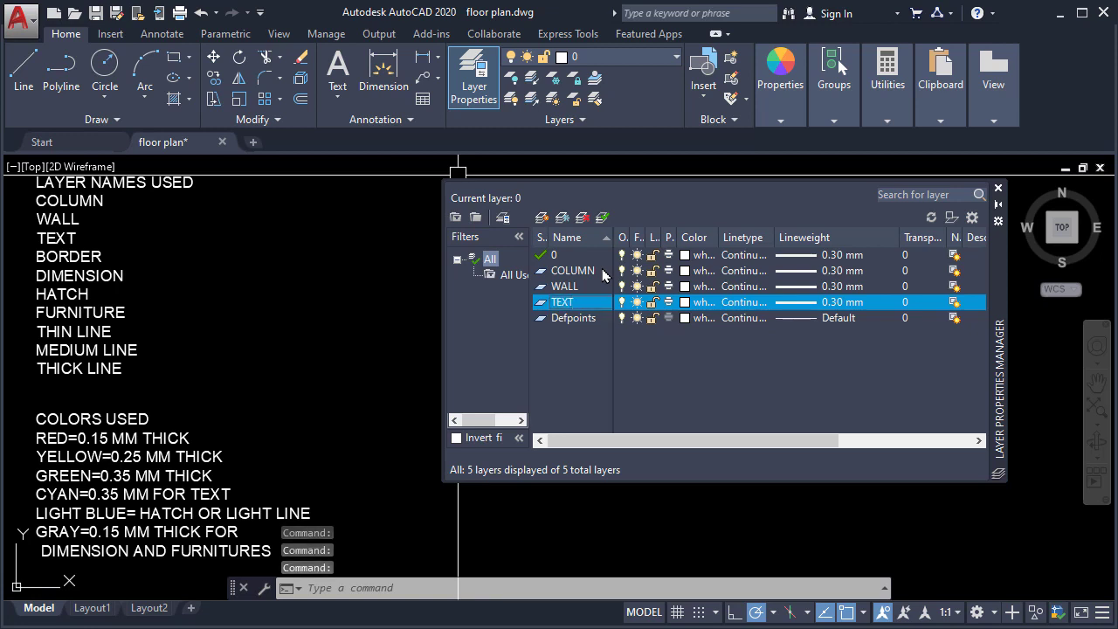
Step: Create a new layer named BORDER based on the TEXT layer
right_click(584, 301)
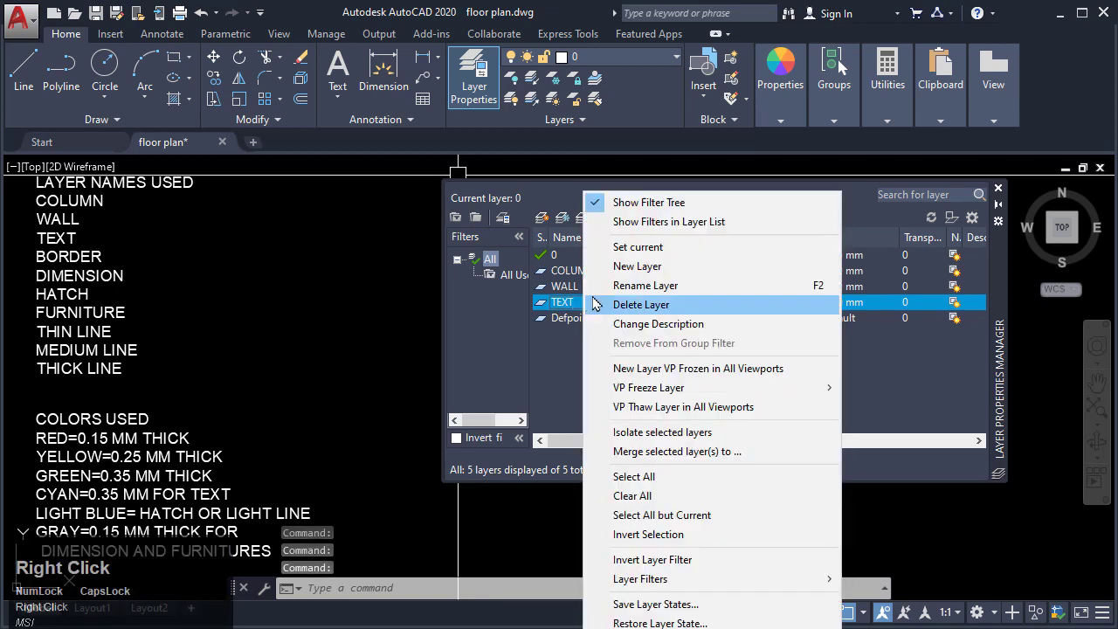
left_click(633, 265)
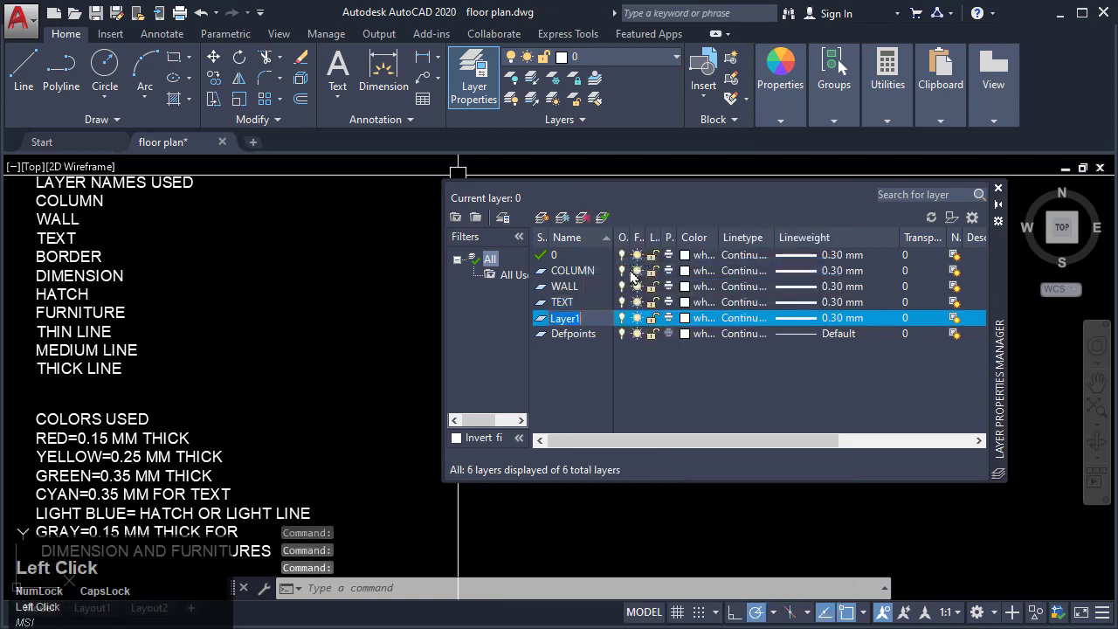
type("BO")
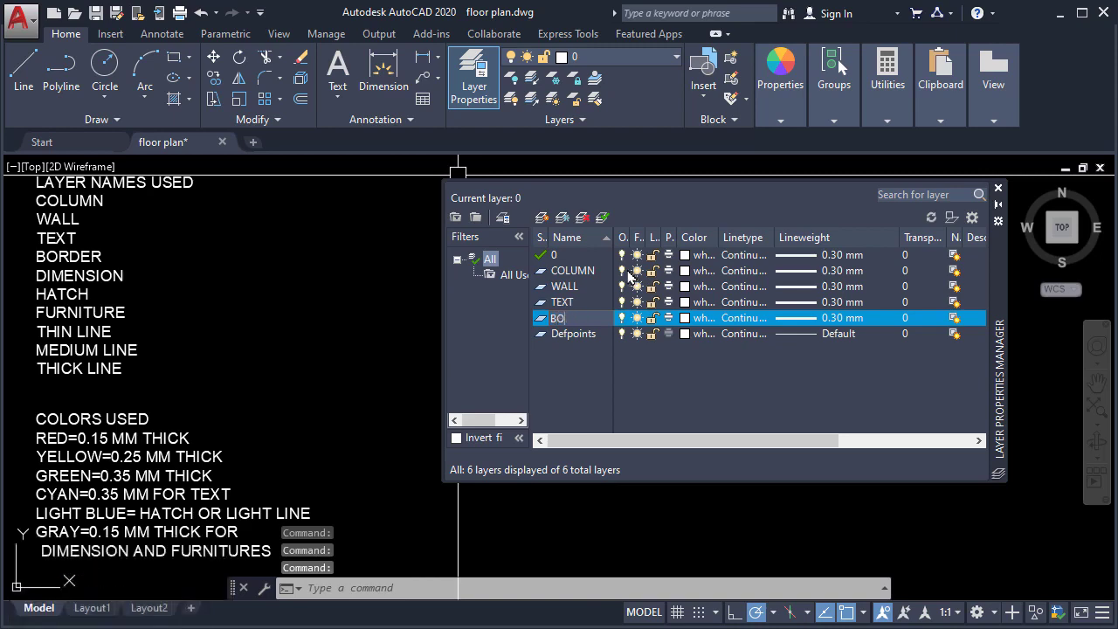
type("RDER")
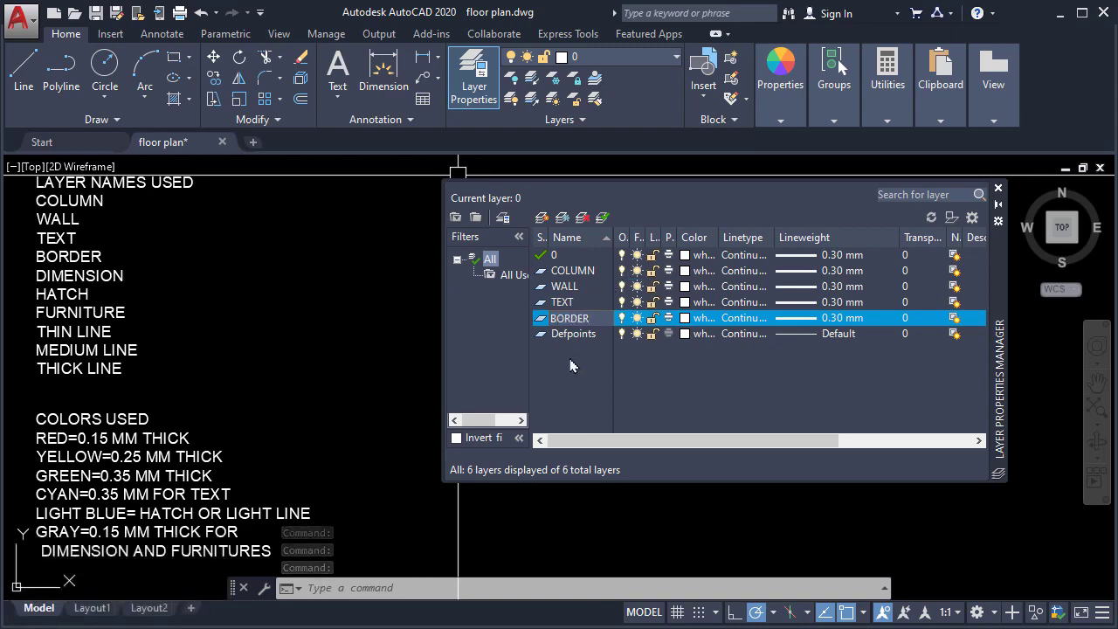
key("Return")
Step: Create a new layer named DIMENSION based on the BORDER layer
right_click(577, 321)
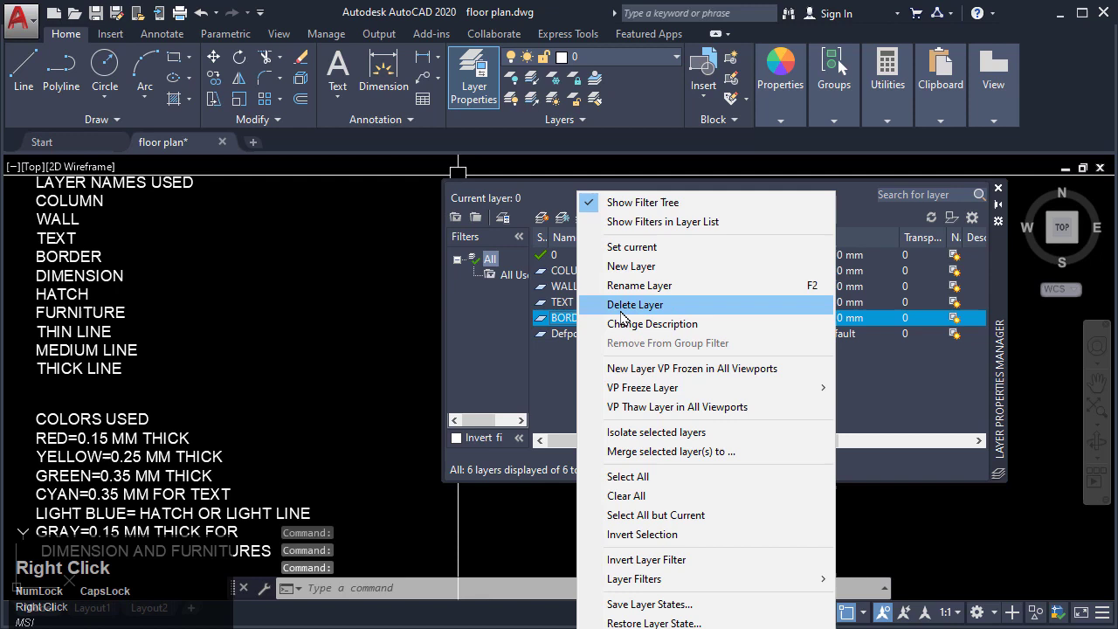
left_click(644, 266)
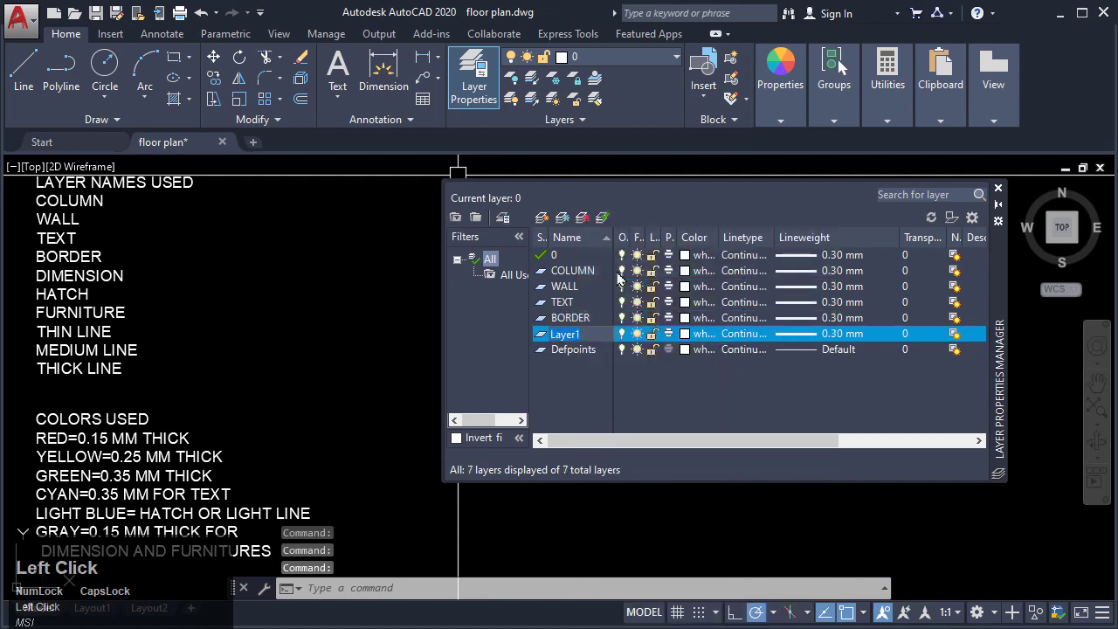
type("DIM")
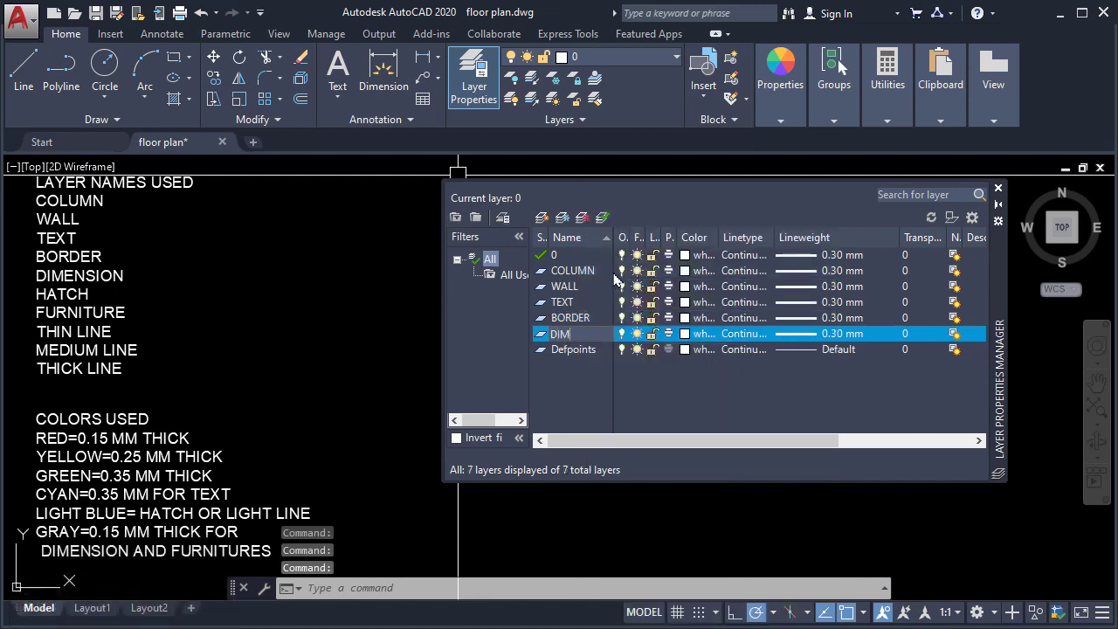
type("ENSI")
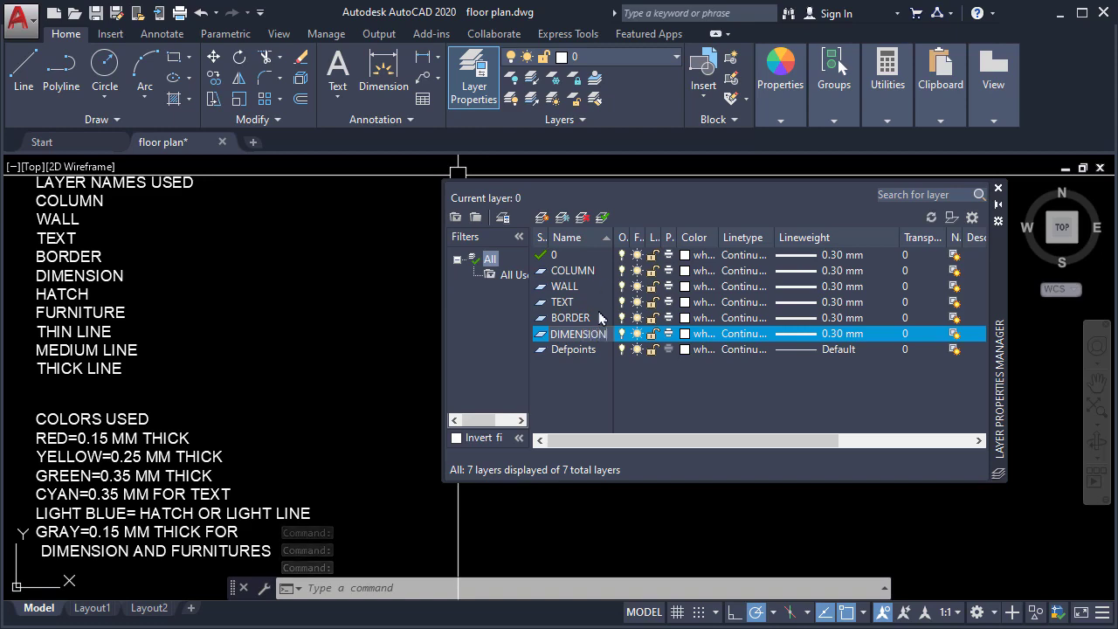
type("ON")
key("Return")
Step: Create a new layer named HATCH based on the DIMENSION layer
right_click(583, 340)
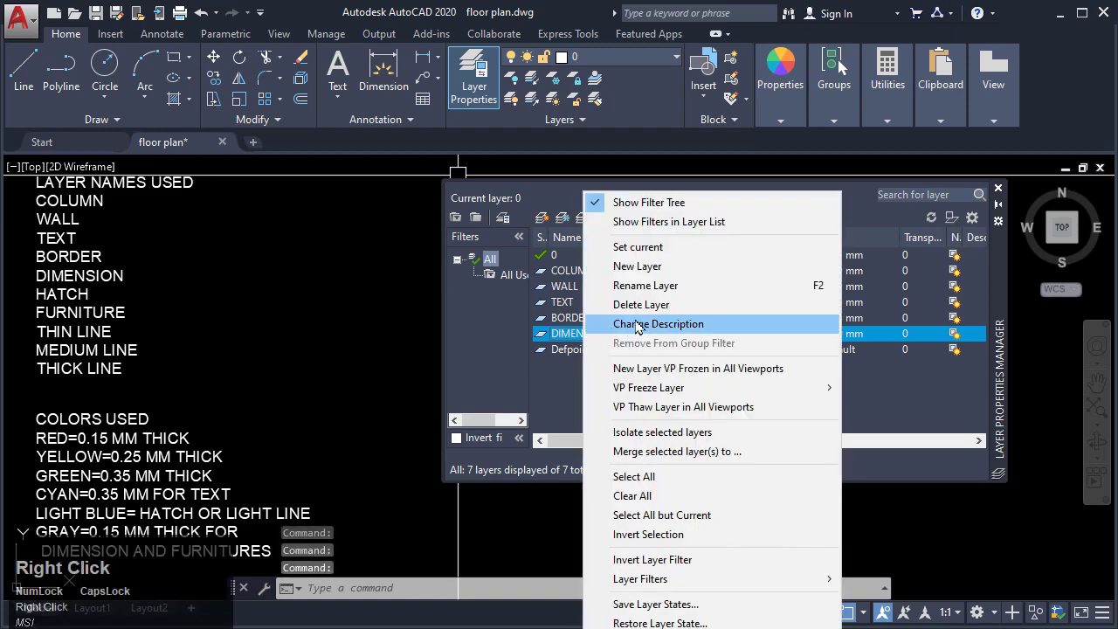
left_click(631, 266)
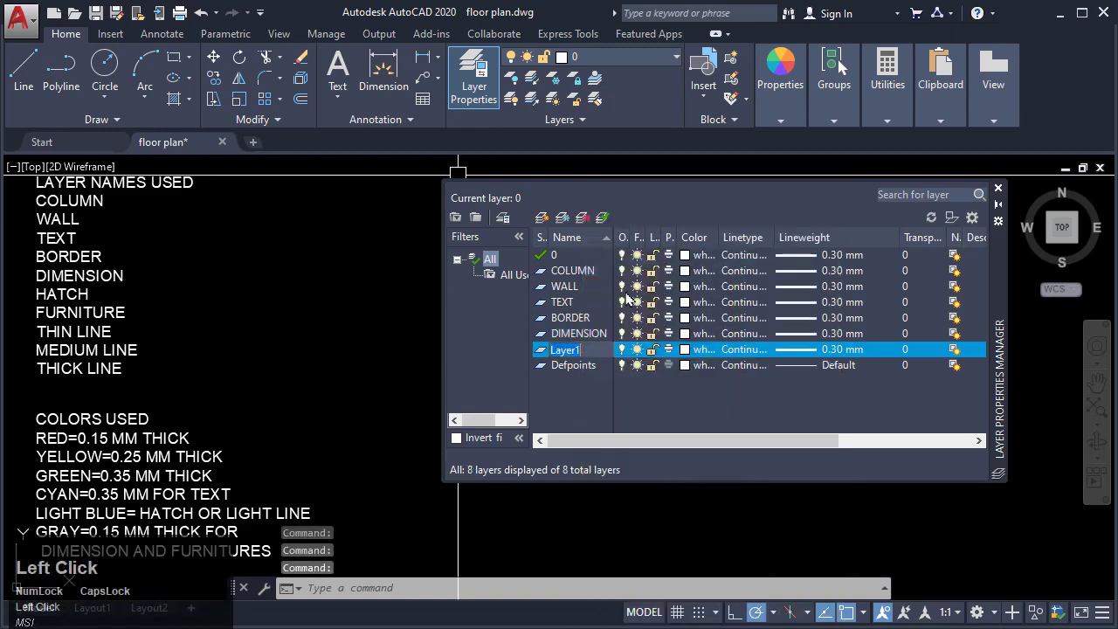
type("HATCH")
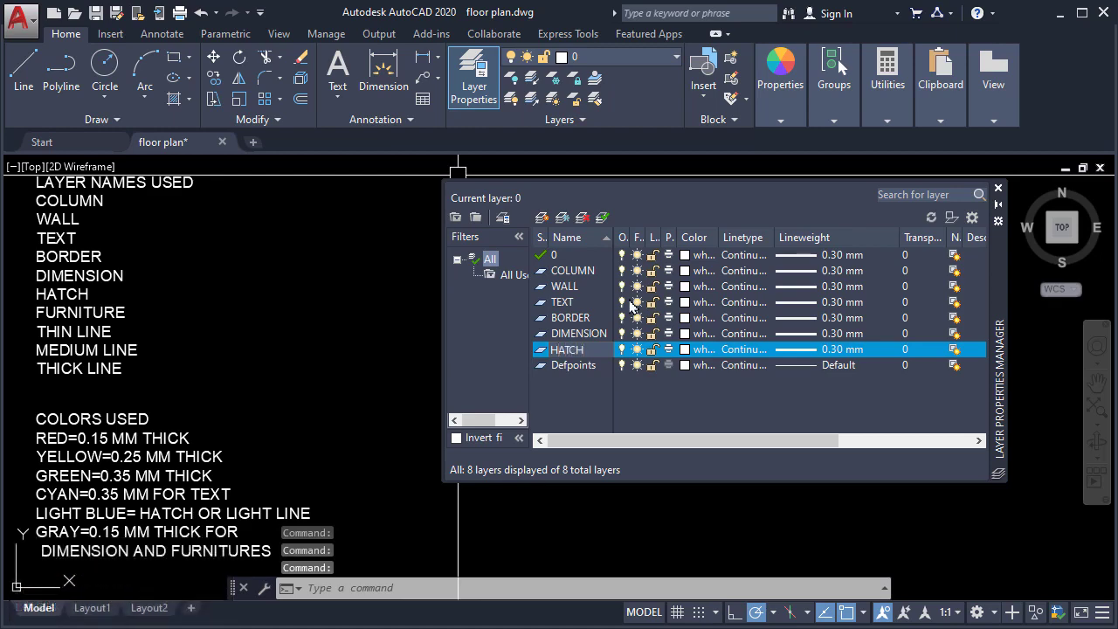
key("Return")
Step: Create a new layer named FURNITURE based on the HATCH layer
right_click(582, 349)
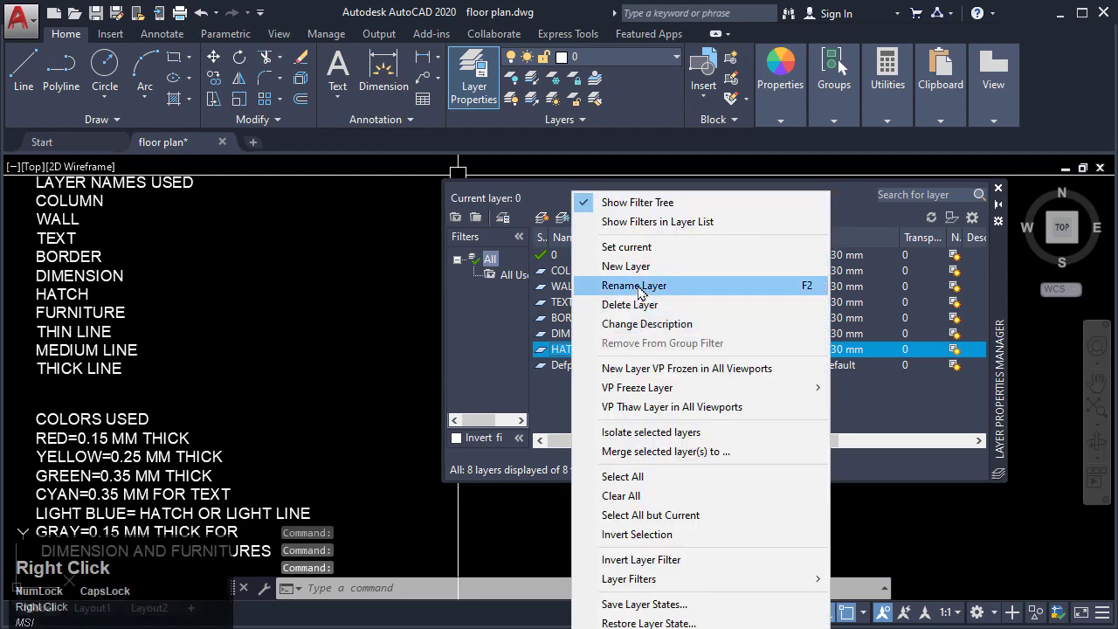
left_click(601, 261)
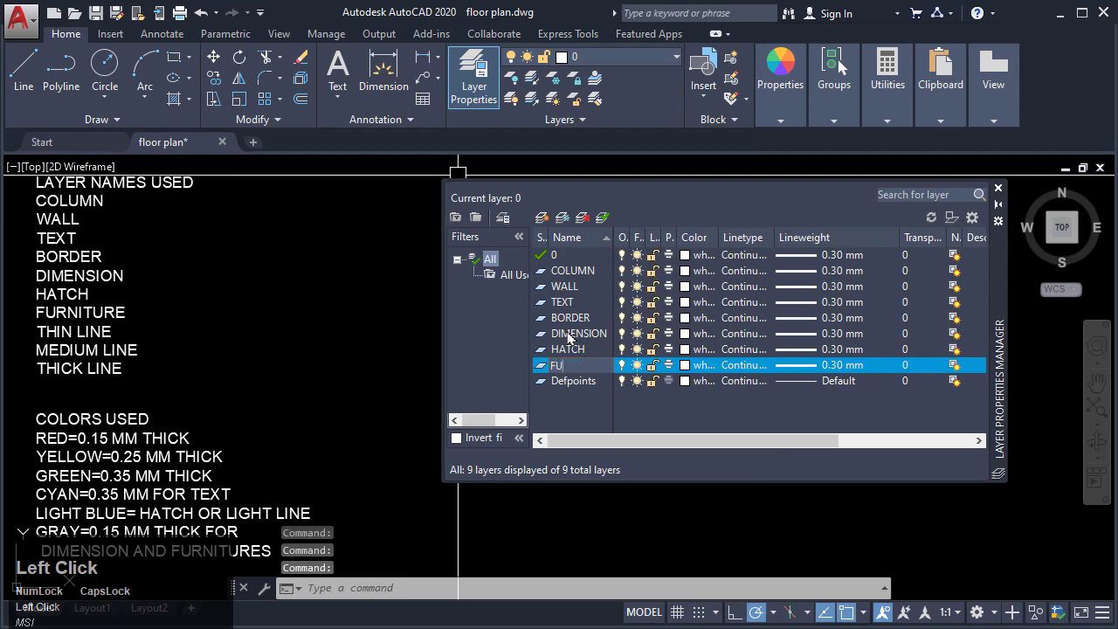
type("FURNITU")
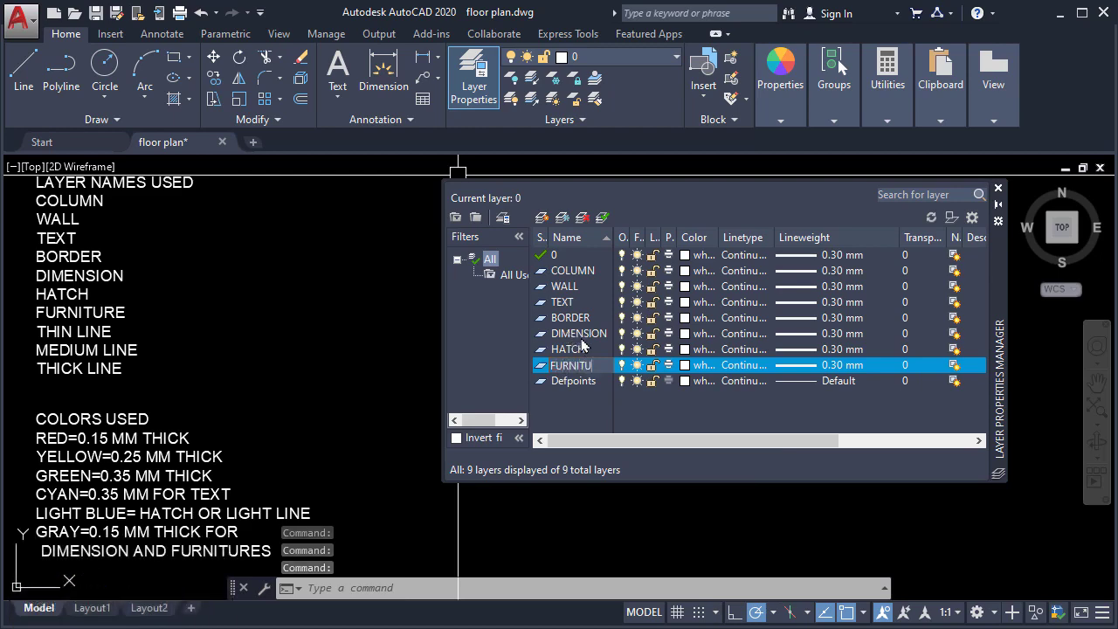
type("RE")
key("Return")
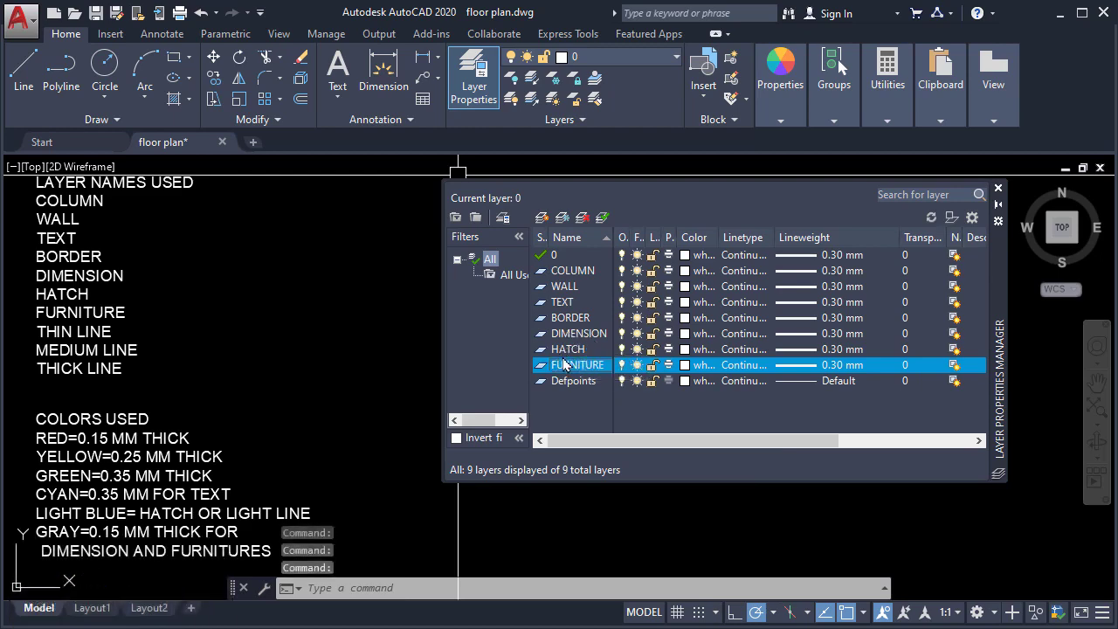
Step: Create a new layer named THIN LINE based on the FURNITURE layer
right_click(564, 365)
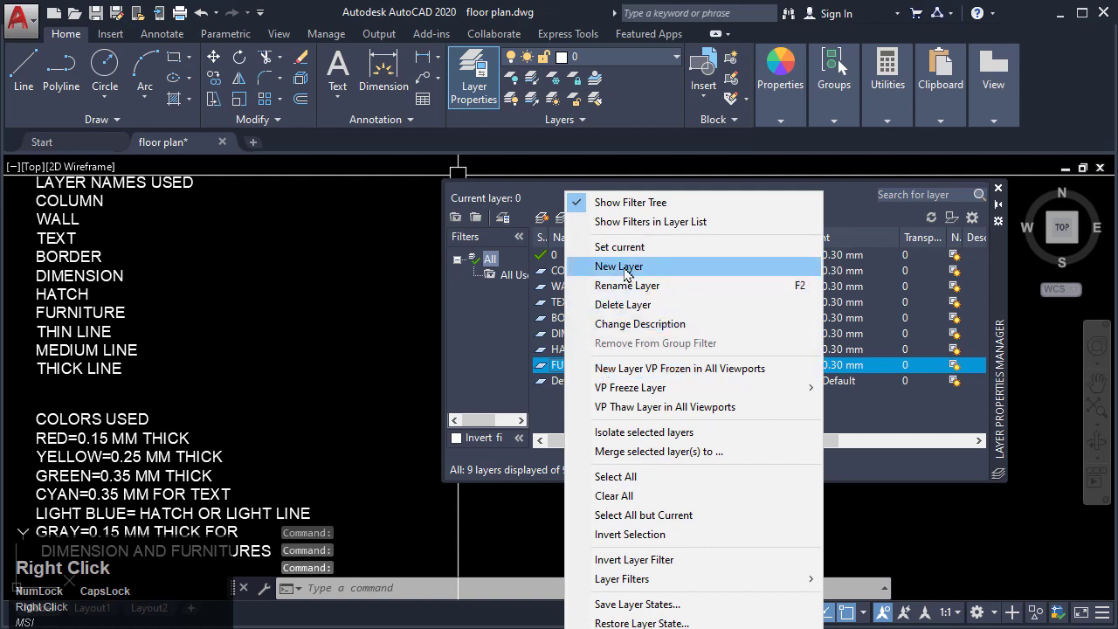
left_click(621, 267)
type("THIN")
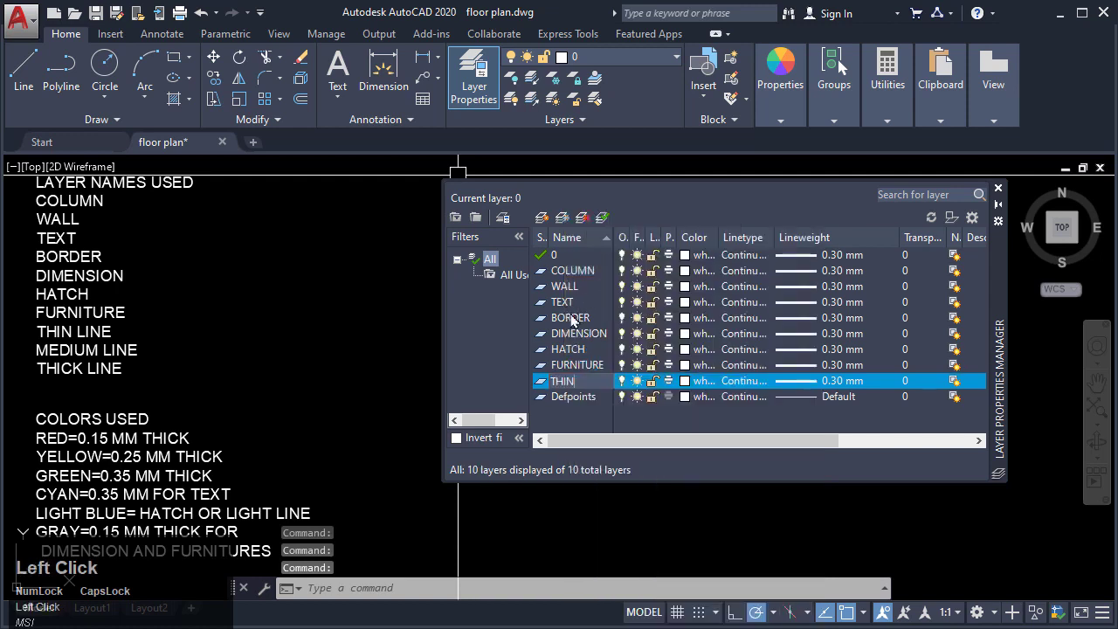
type(" LIN")
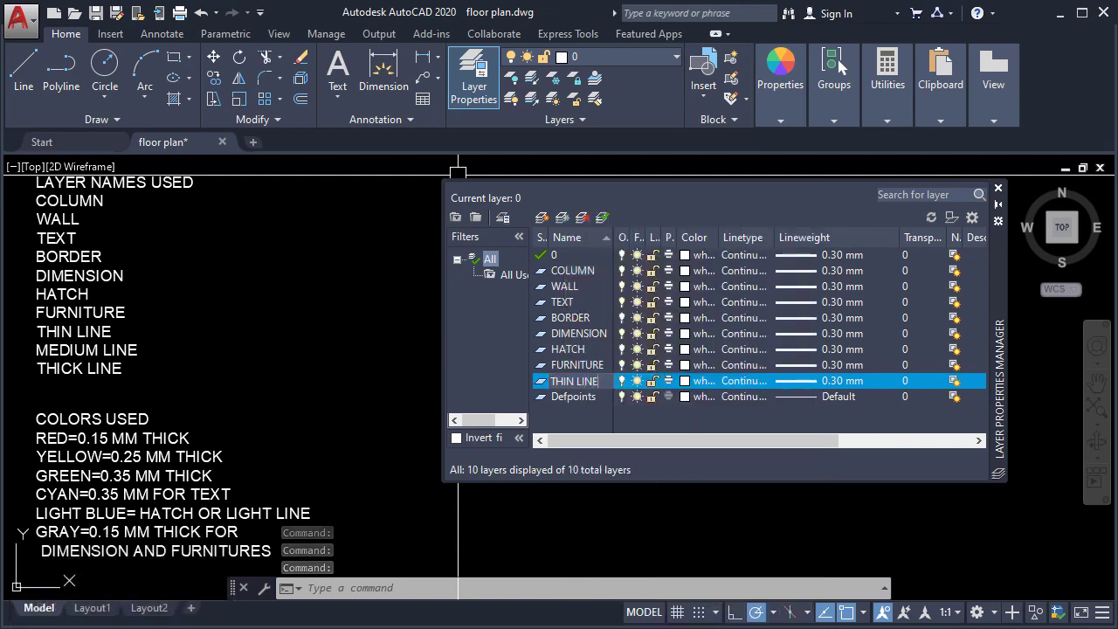
type("E")
key("Return")
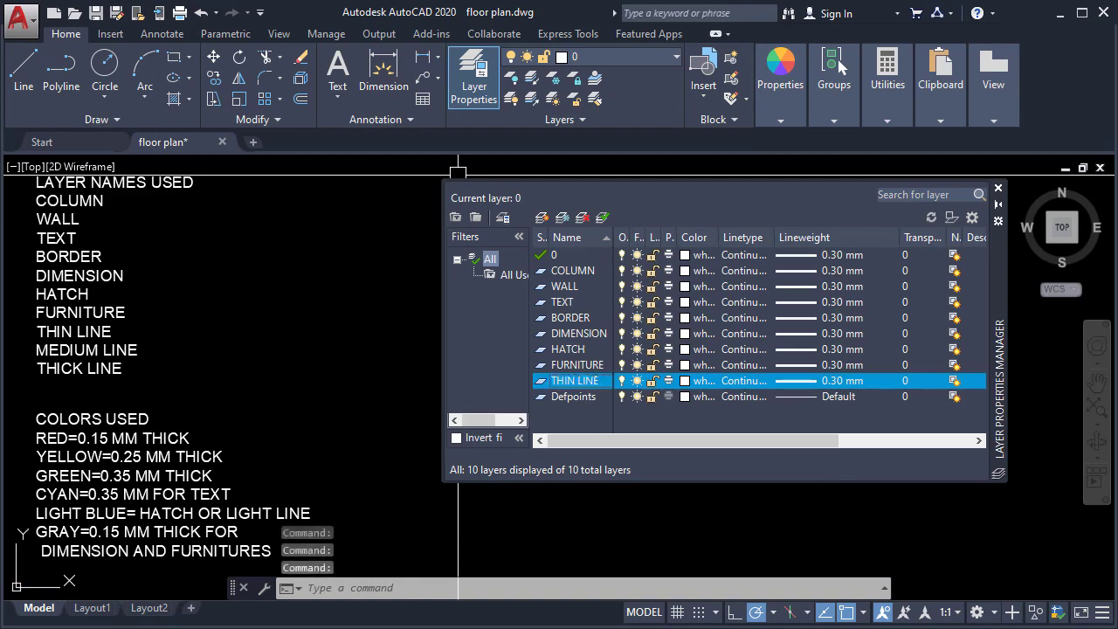
Step: Create a new layer named THICK LINE based on the THIN LINE layer
right_click(574, 396)
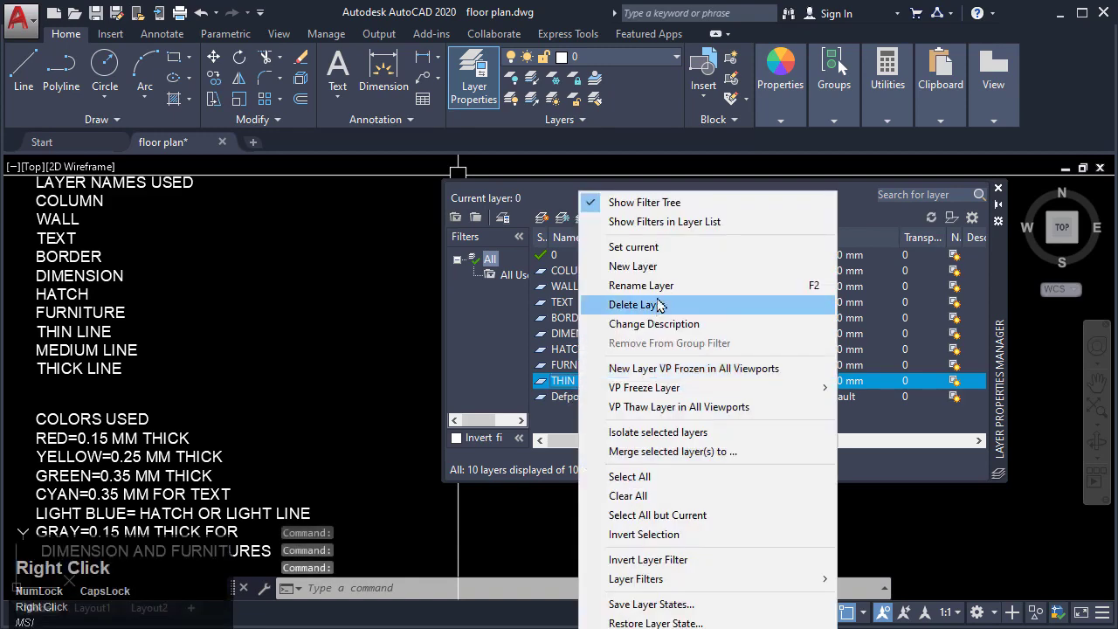
left_click(660, 267)
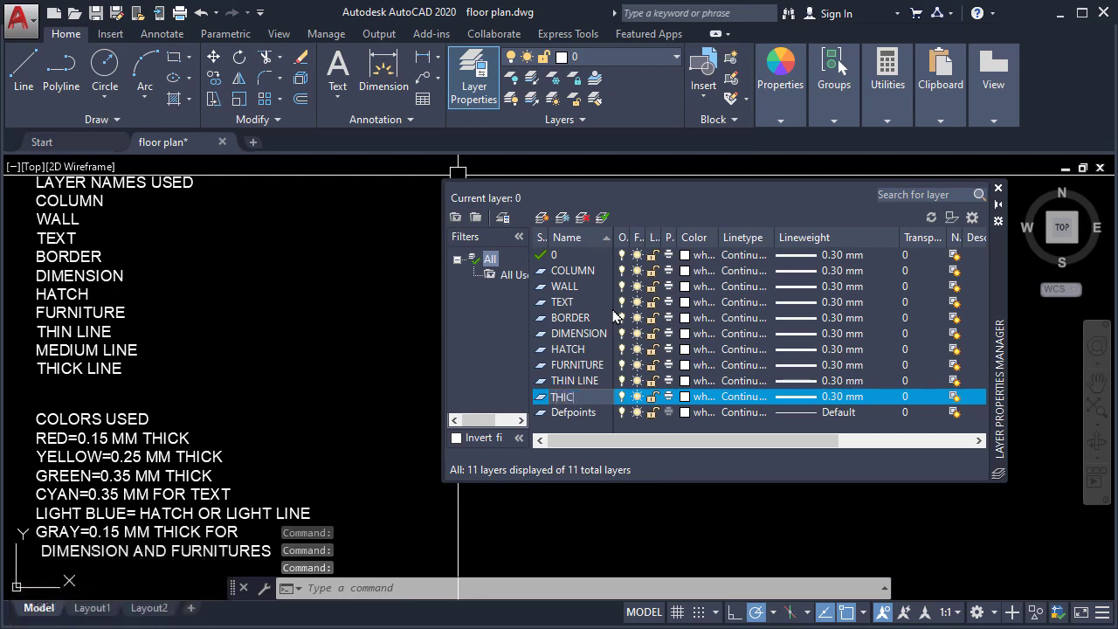
type("THICK LINE")
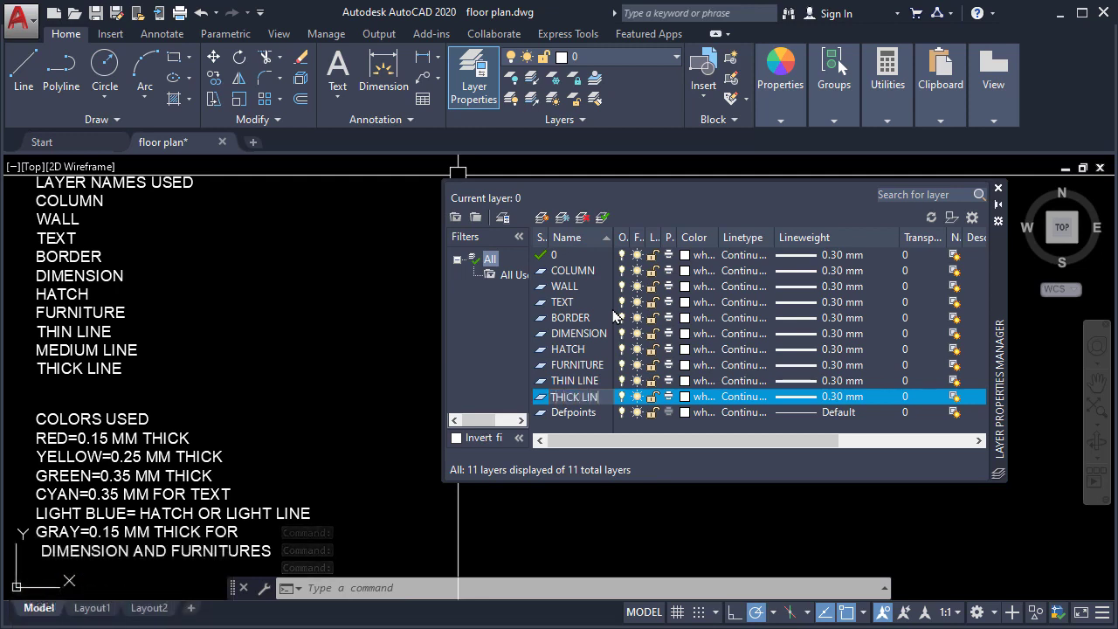
key("Return")
Step: Create a new layer named MEDIUM LINE based on the THICK LINE layer
right_click(573, 397)
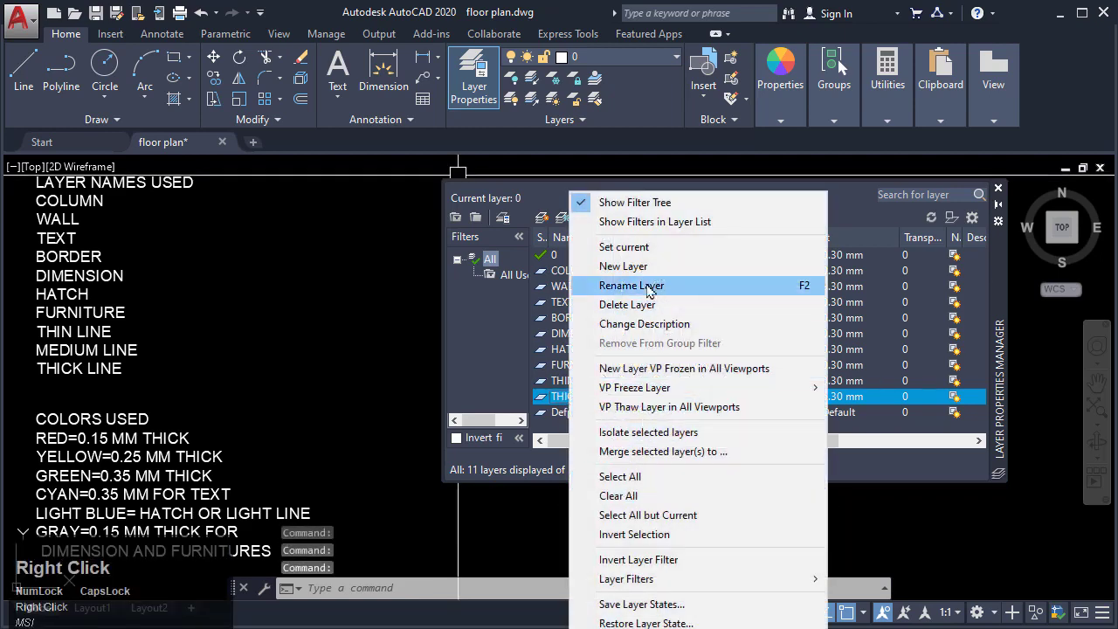
left_click(647, 266)
type("ME")
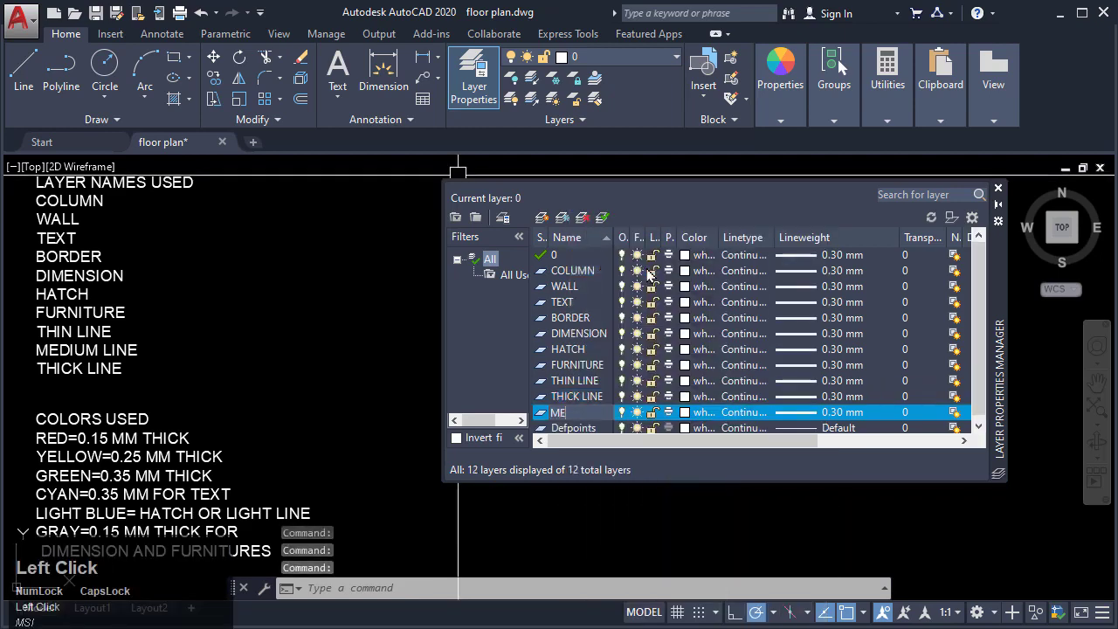
type("DIUM LI")
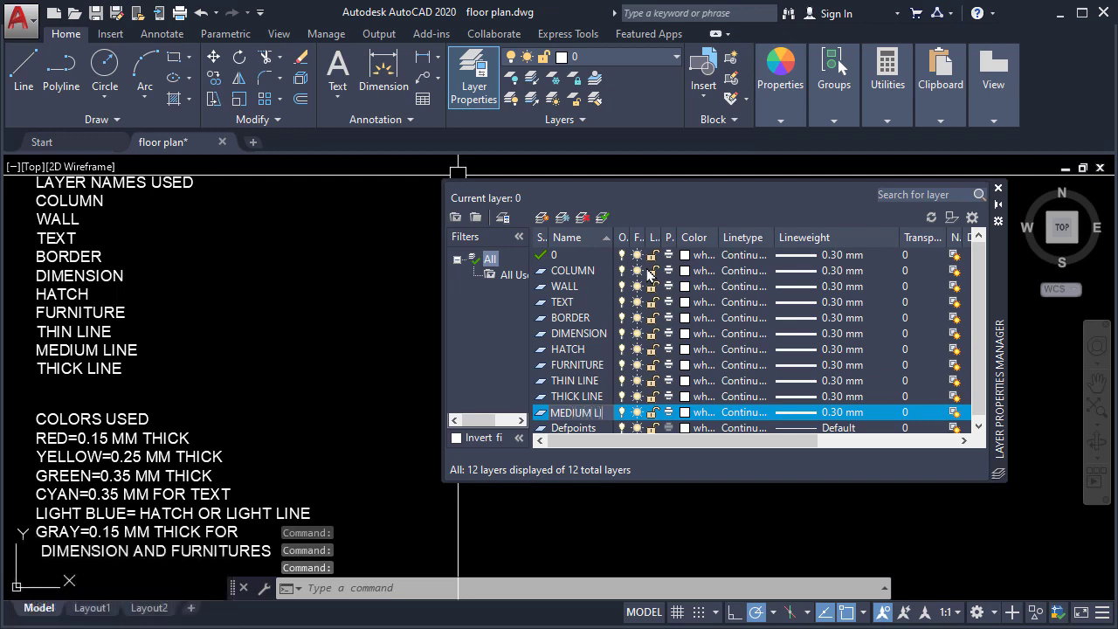
type("NE")
key("Return")
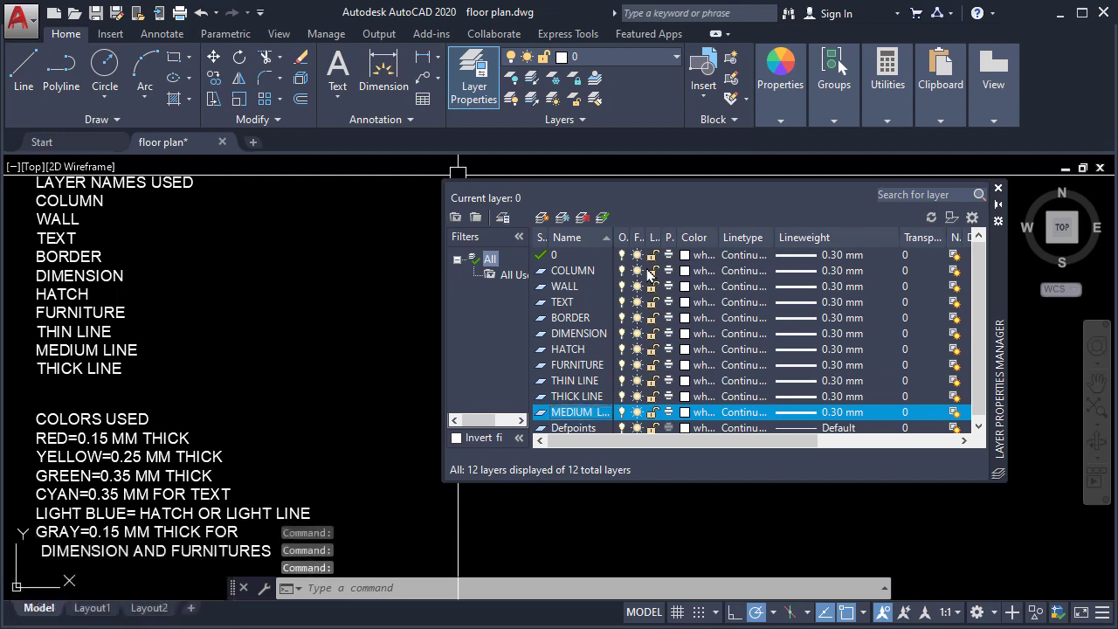
Step: Create a new layer named CENTERLINE based on the MEDIUM LINE layer
right_click(566, 423)
left_click(637, 266)
type("C")
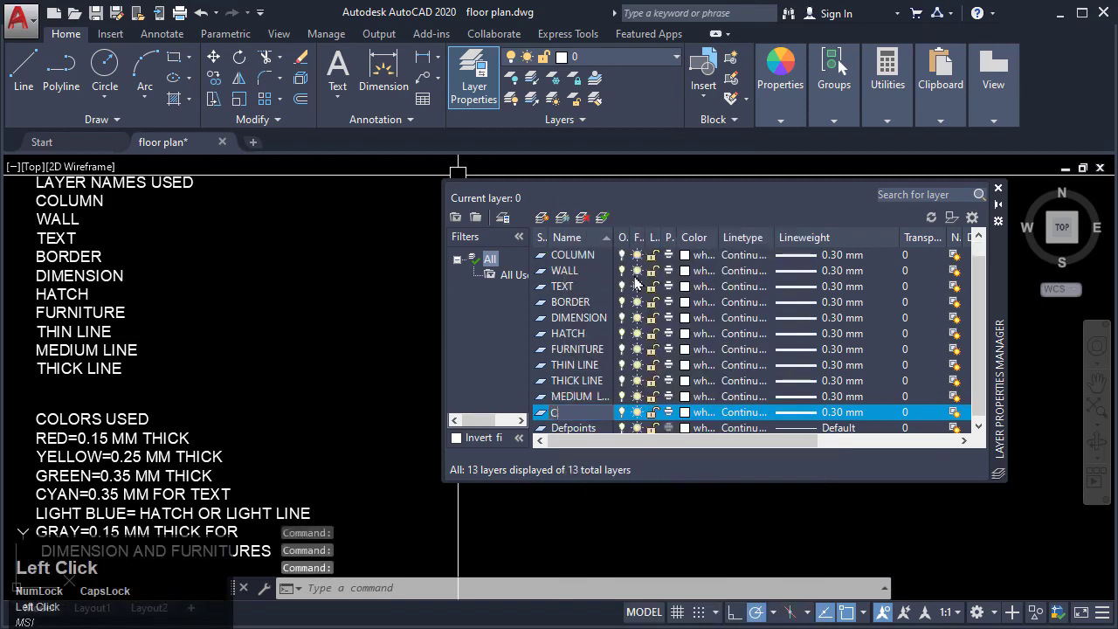
type("ENTERL")
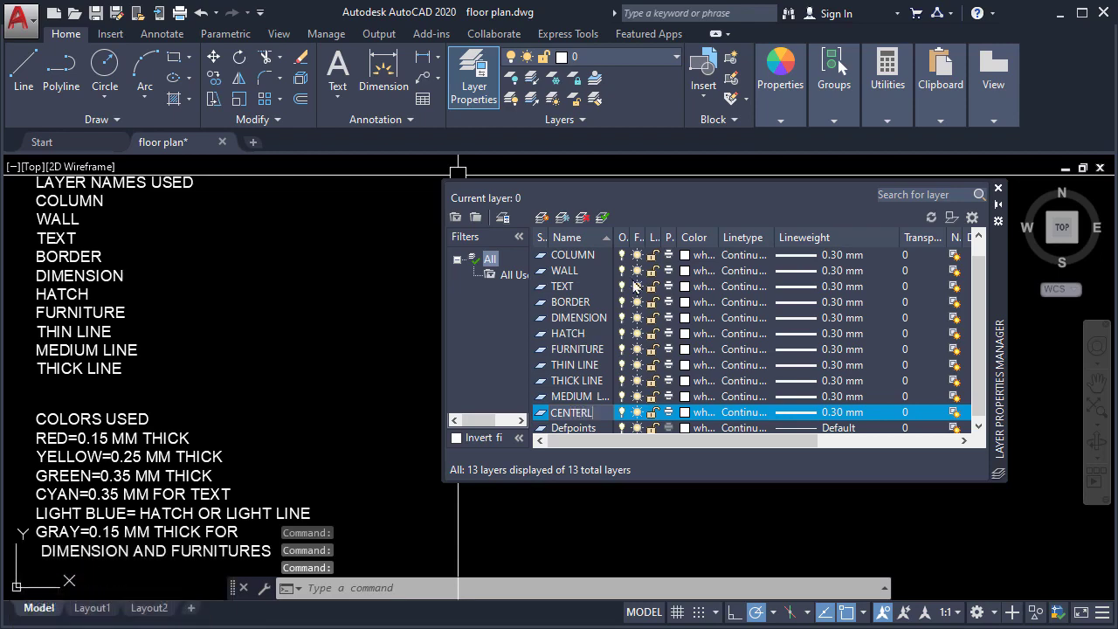
type("INE")
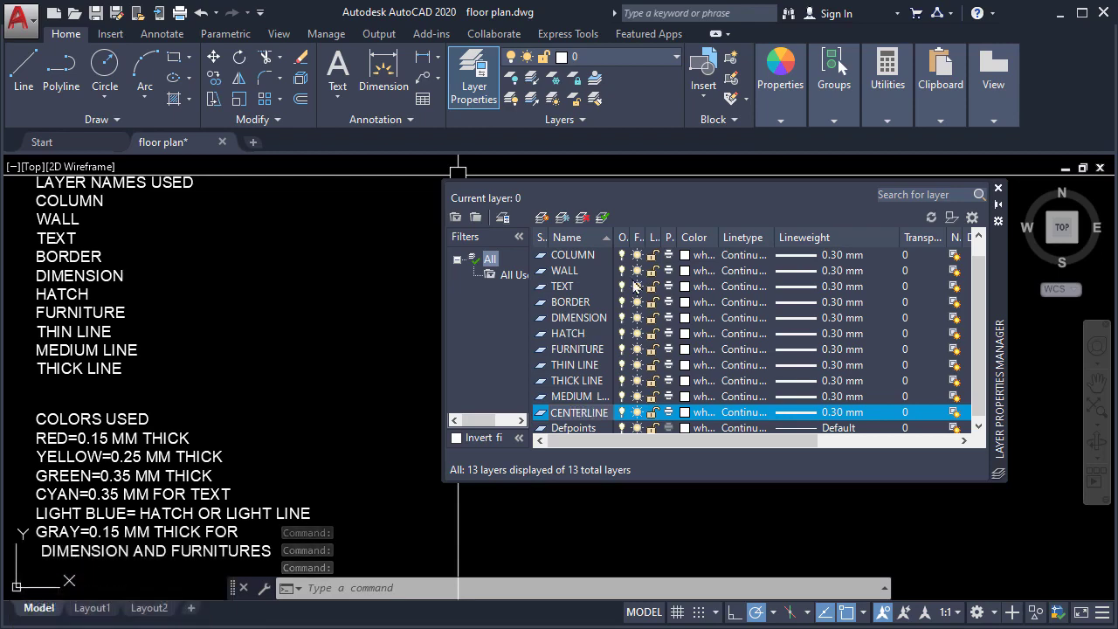
key("Return")
Step: Create a new layer named DASHED LINE based on the CENTERLINE layer
right_click(635, 284)
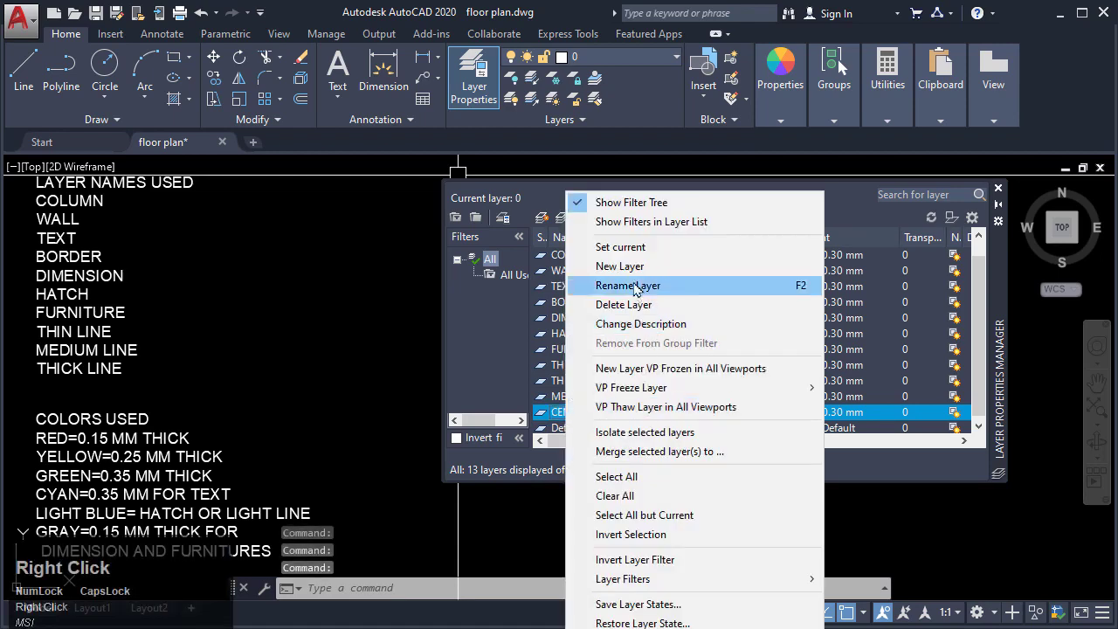
left_click(637, 267)
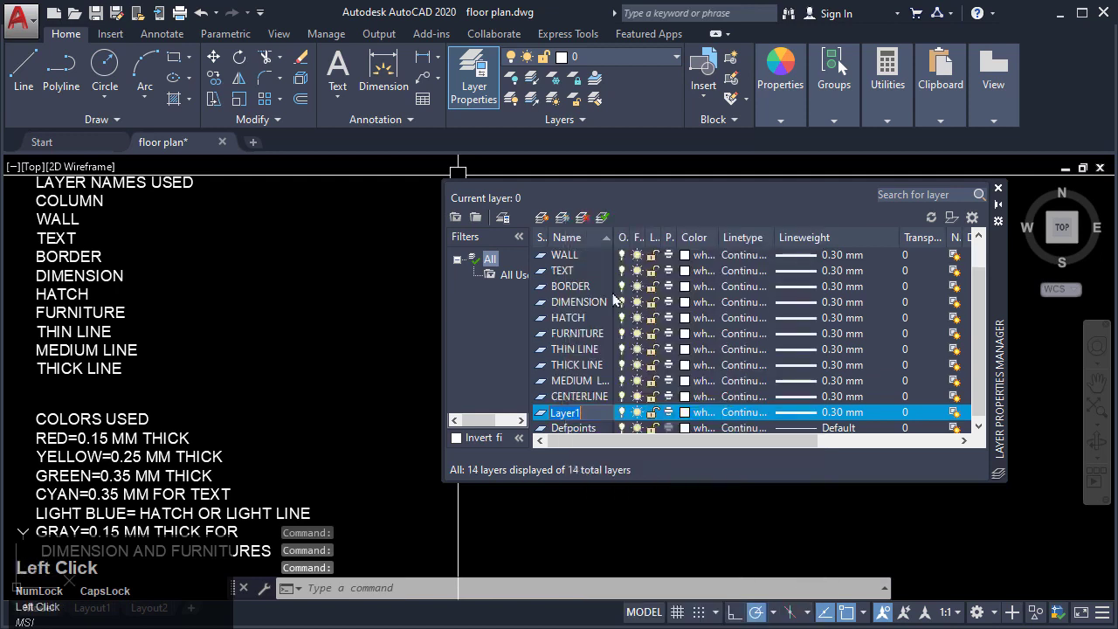
type("DASHED")
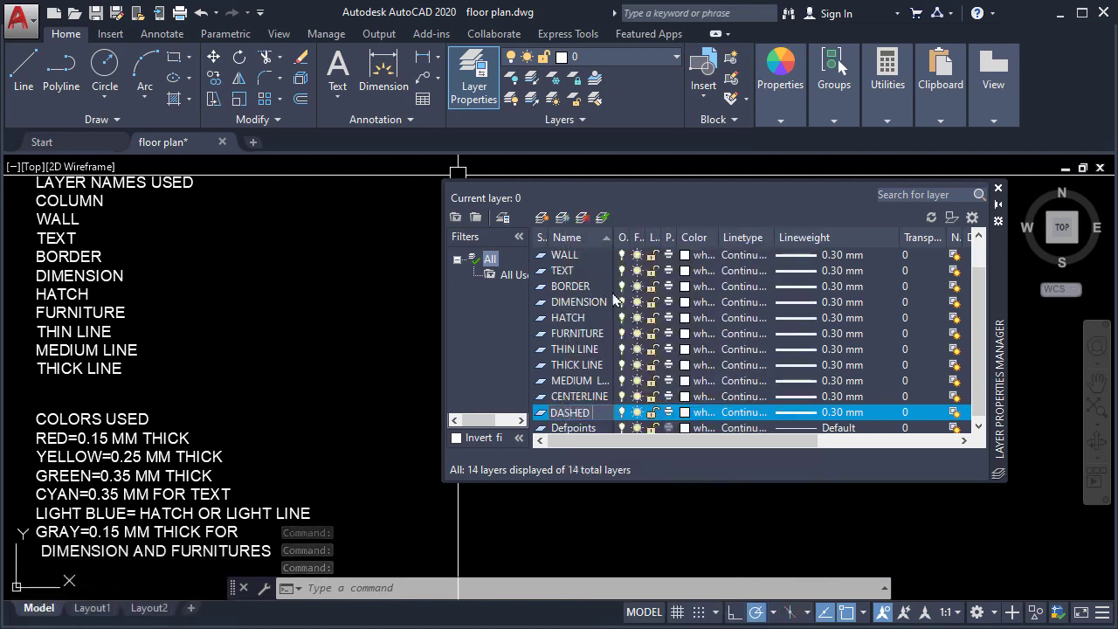
key("Return")
type("LI")
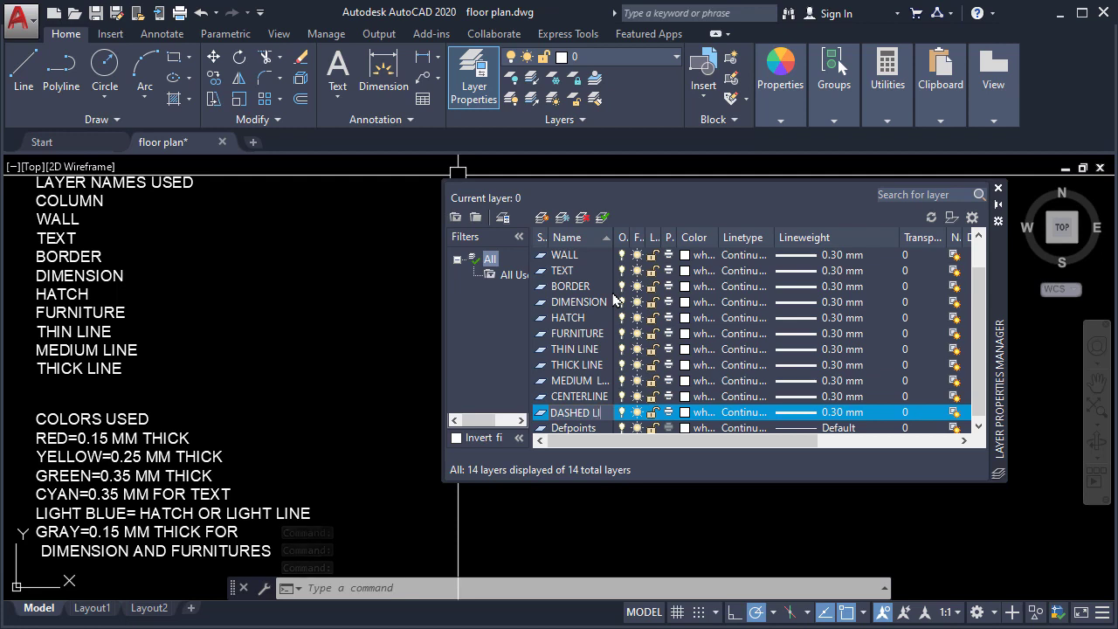
type("NE")
left_click(590, 332)
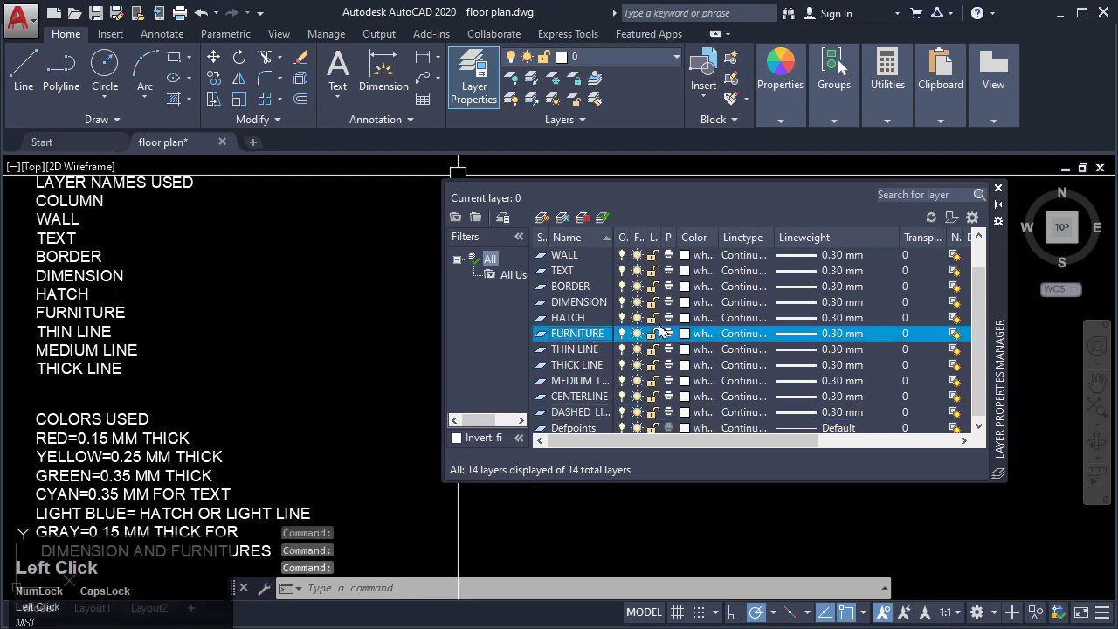
Step: Set the COLUMN layer's color to green, following the list of colors used in the drawing notes
scroll(690, 324, "up", 1)
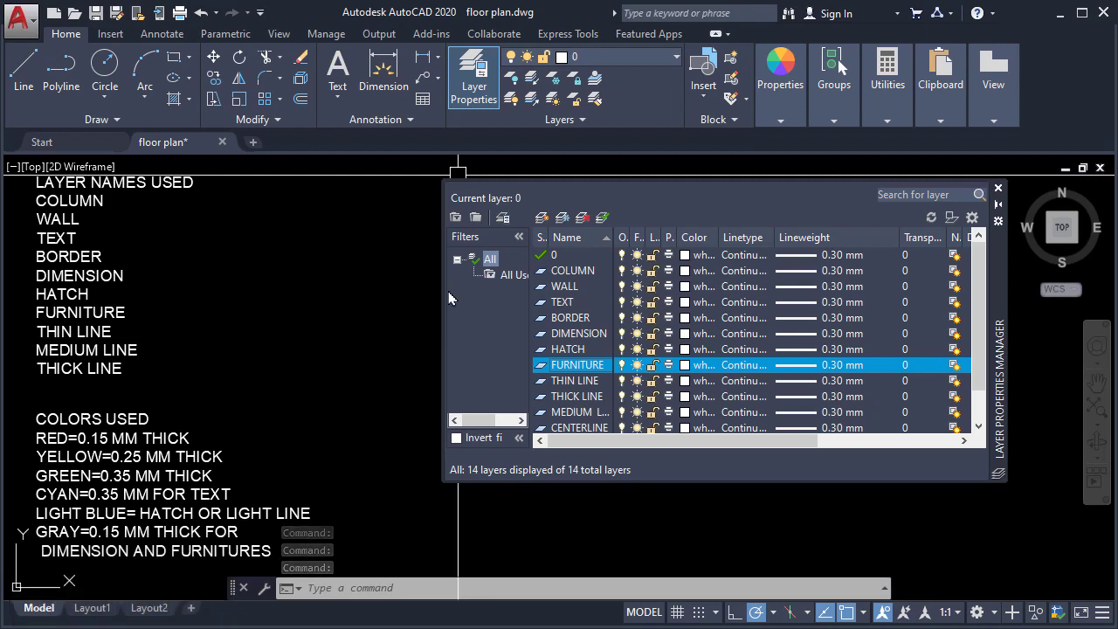
mouse_move(186, 420)
middle_mouse_down()
mouse_move(200, 226)
mouse_move(280, 242)
middle_mouse_up()
scroll(212, 237, "up", 2)
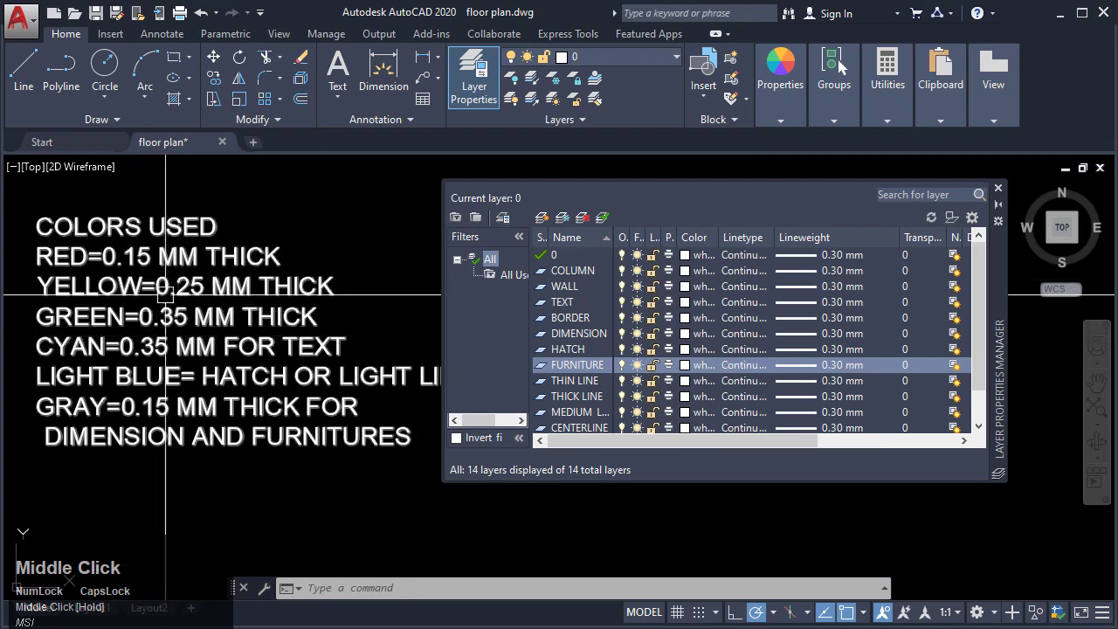
left_click(693, 272)
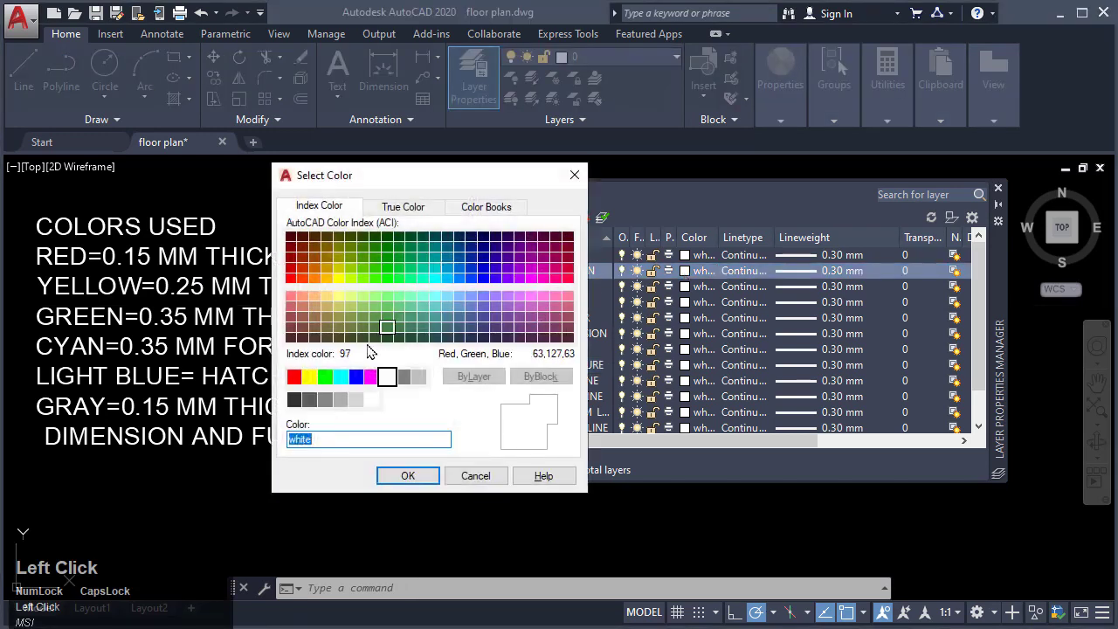
left_click(326, 381)
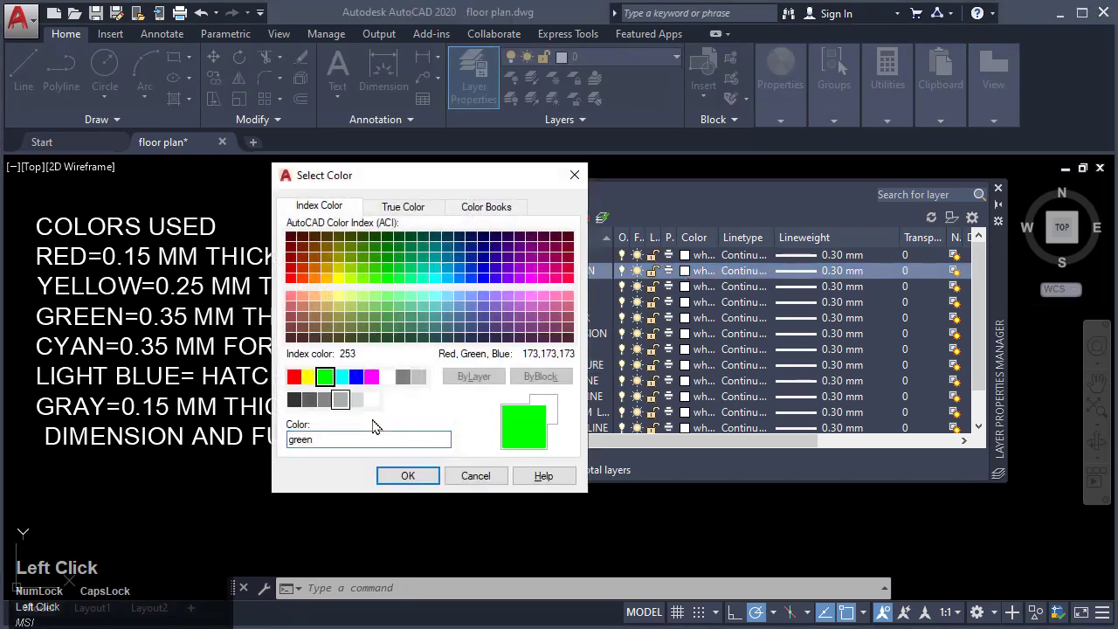
left_click(408, 475)
Step: Set the WALL layer's color to yellow and the TEXT layer's color to cyan
left_click(686, 287)
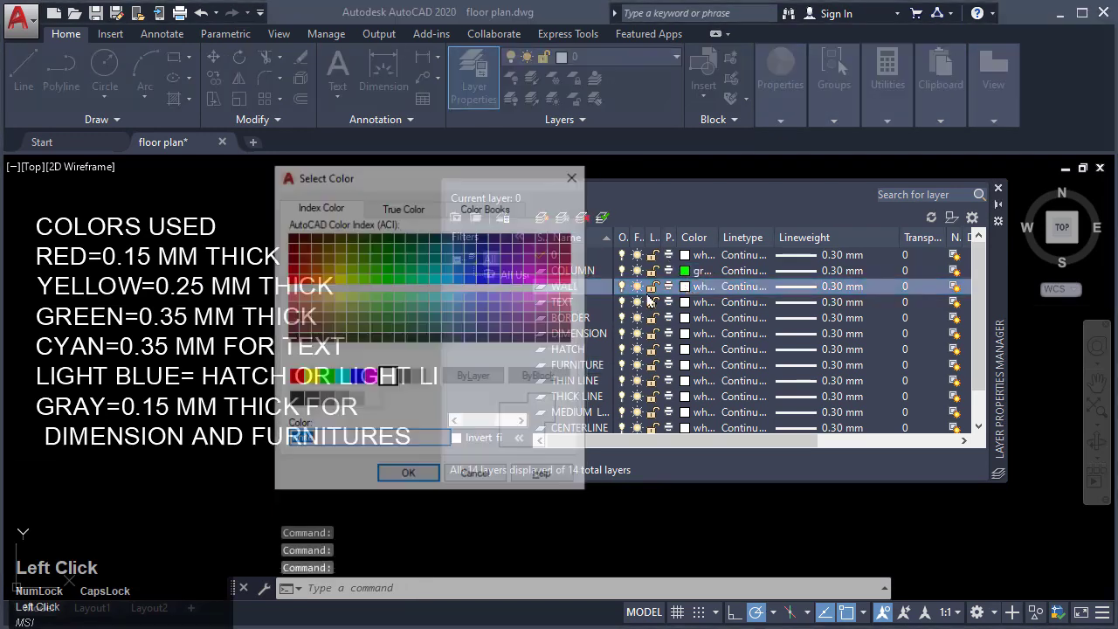
left_click(305, 377)
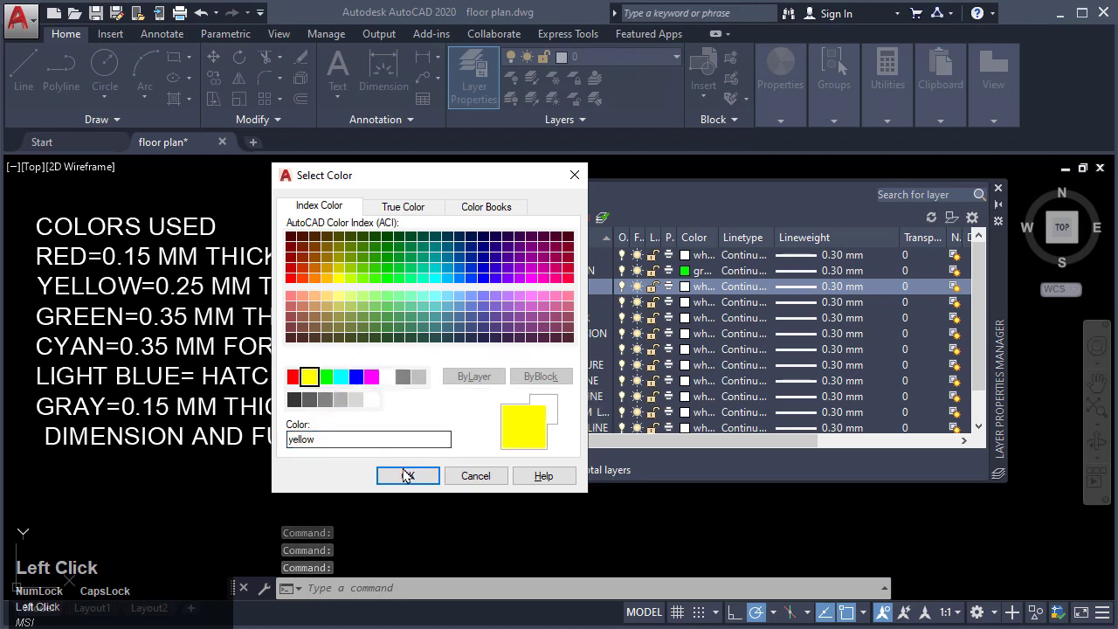
left_click(409, 475)
left_click(686, 303)
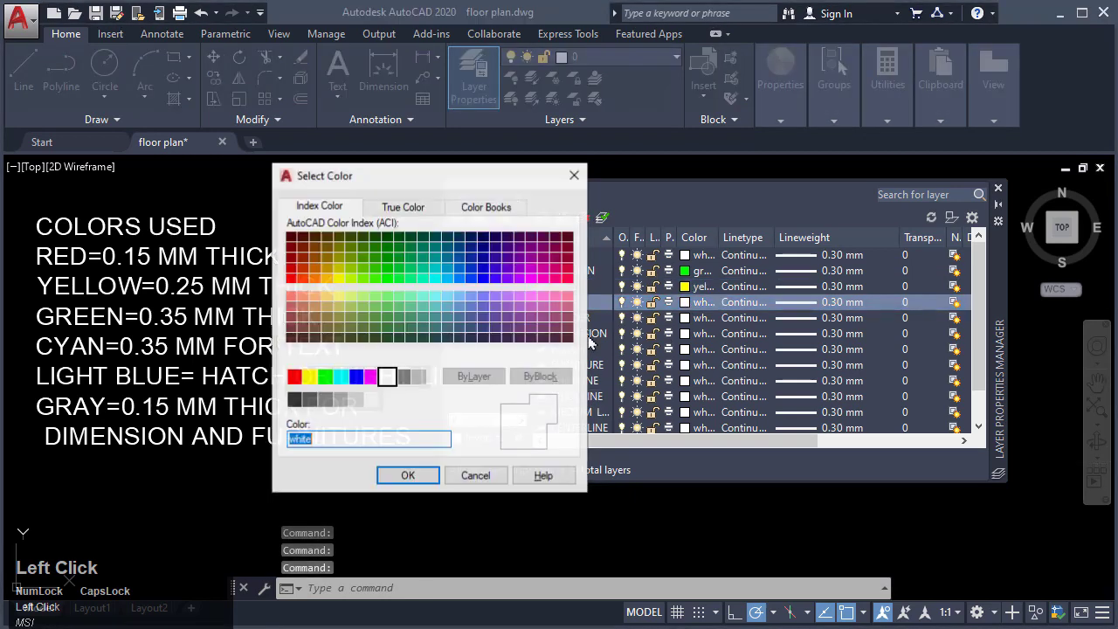
left_click(340, 378)
left_click(408, 475)
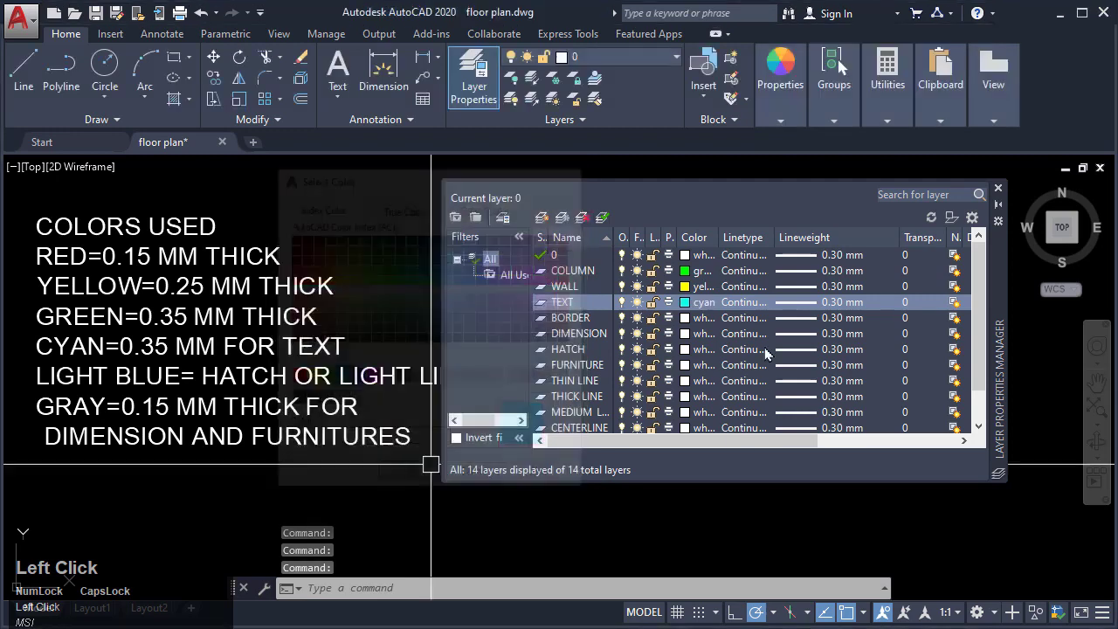
Step: Set the BORDER layer's color to green
left_click(679, 320)
left_click(684, 318)
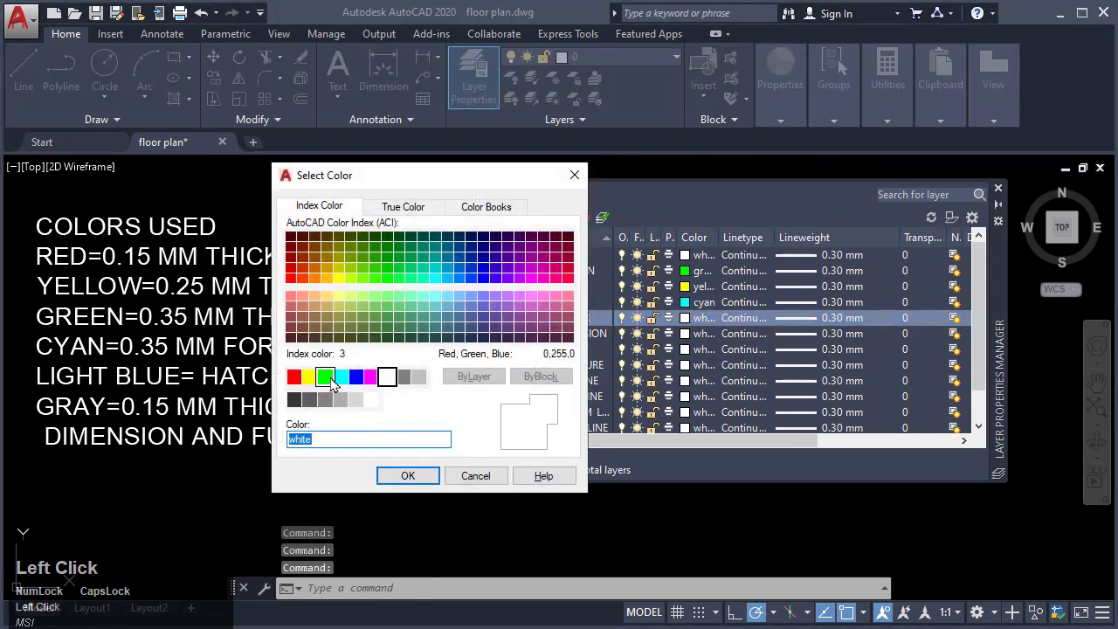
left_click(324, 377)
left_click(402, 475)
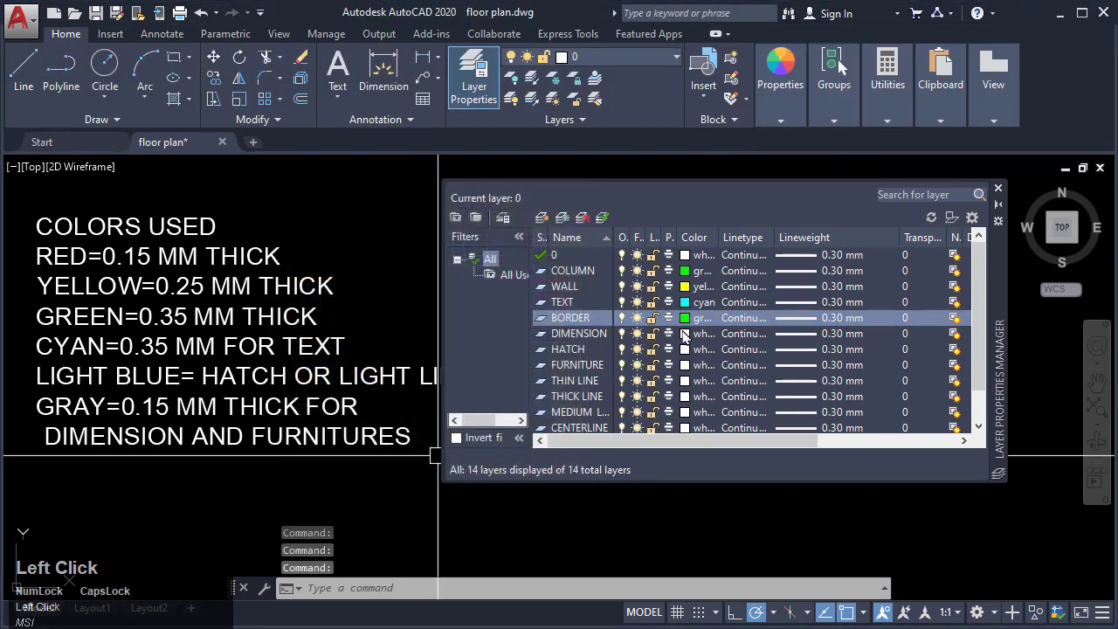
Step: Set the color of both the DIMENSION and HATCH layers to gray, index color 9
left_click(685, 334)
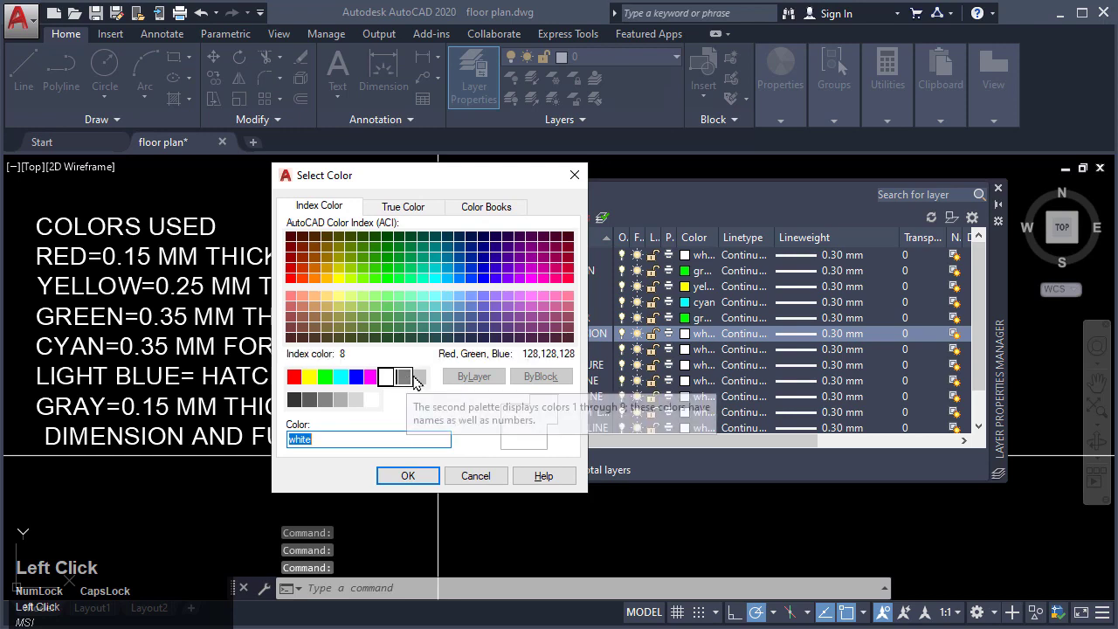
left_click(418, 378)
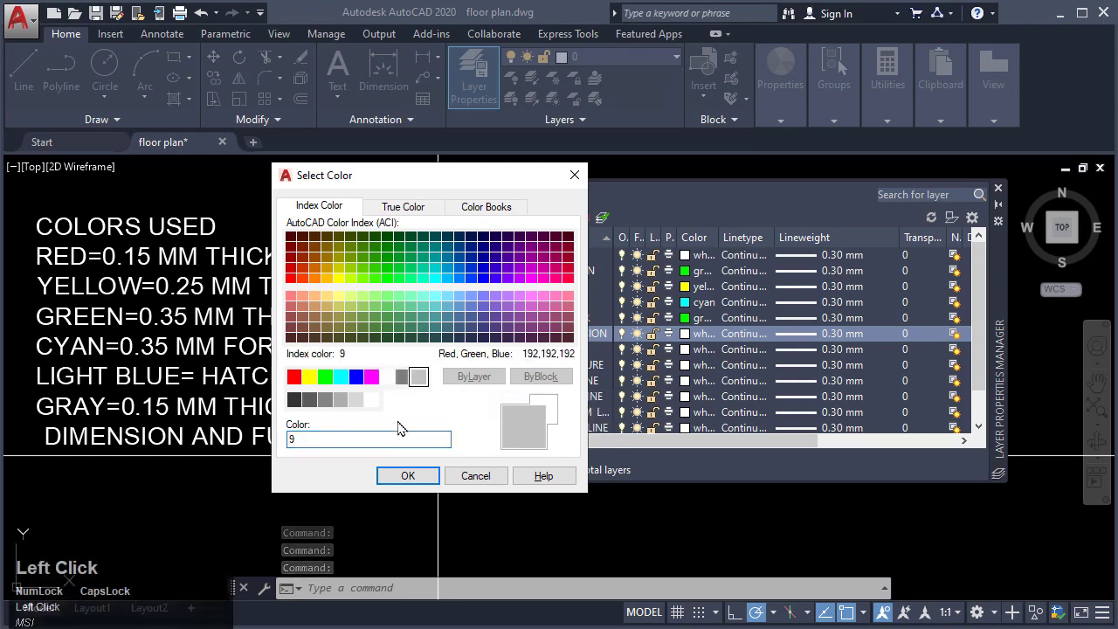
left_click(408, 476)
left_click(685, 349)
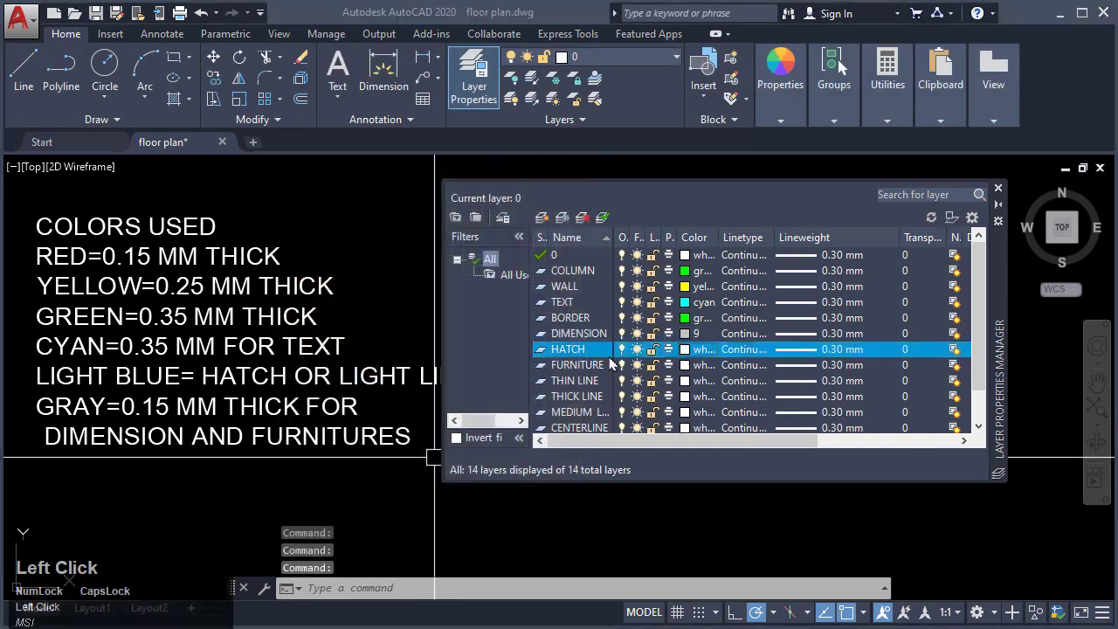
left_click(418, 378)
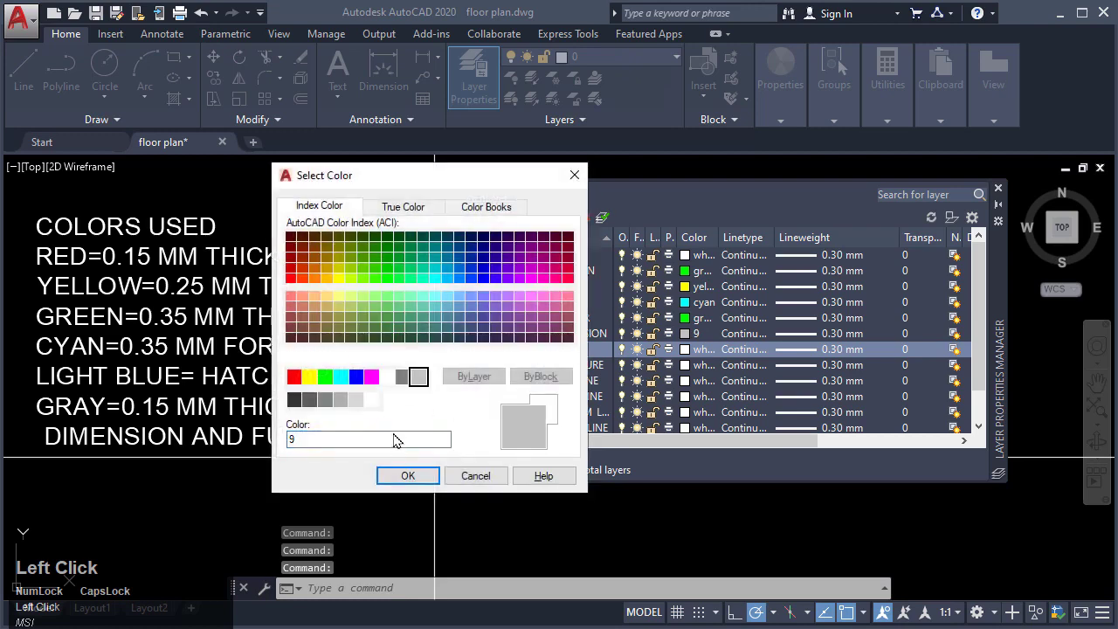
left_click(408, 476)
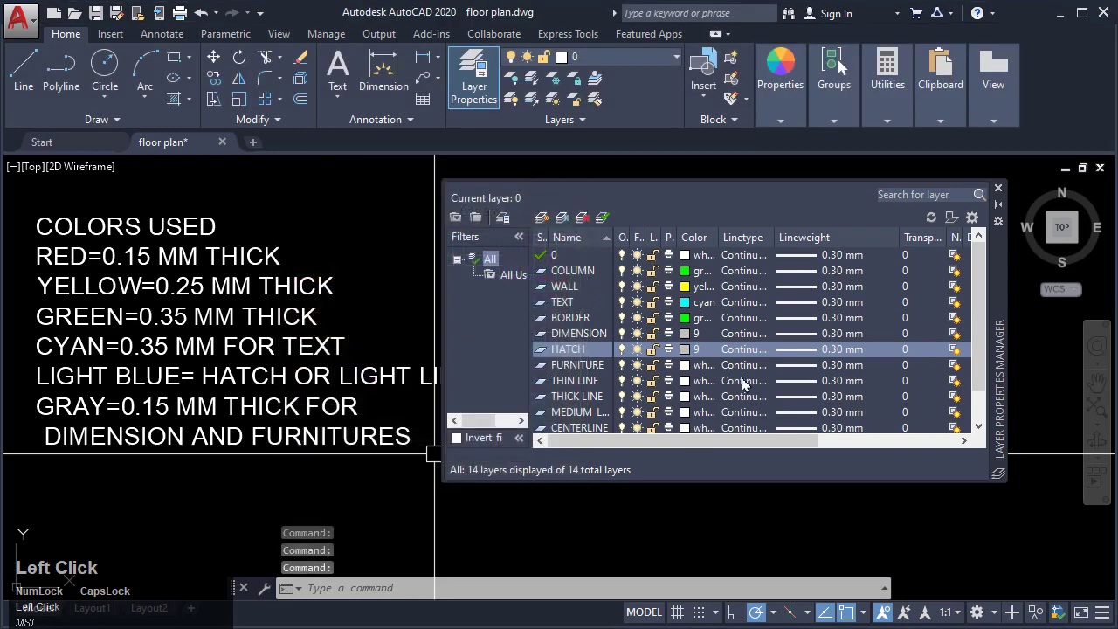
Step: Set the FURNITURE layer's color to gray, index color 9, and the THIN LINE layer's color to red
left_click(685, 366)
left_click(418, 378)
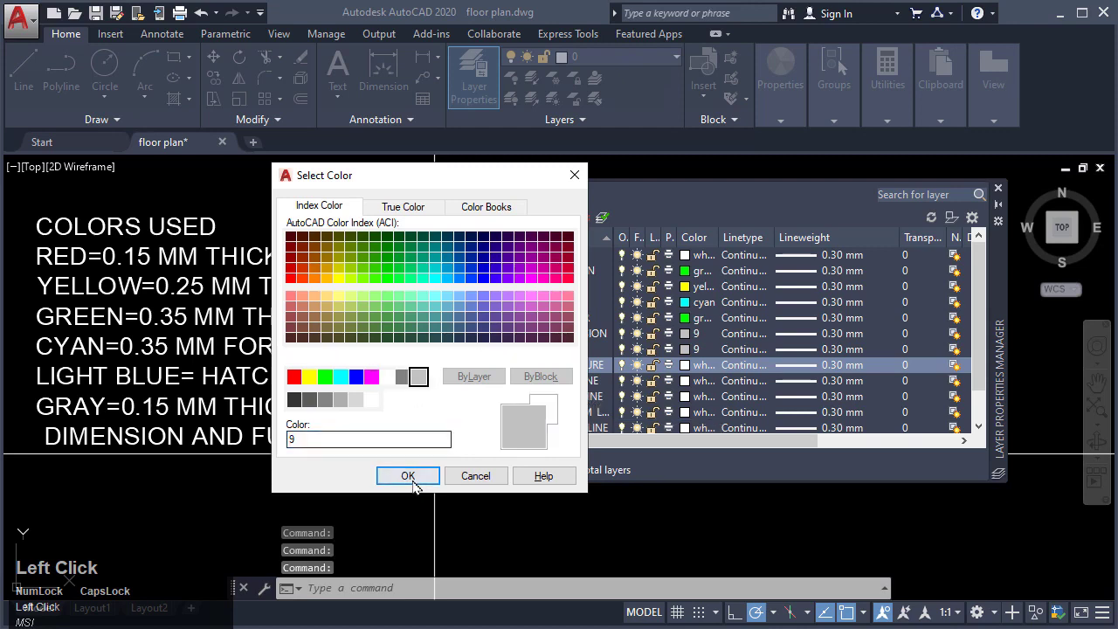
left_click(408, 477)
left_click(685, 381)
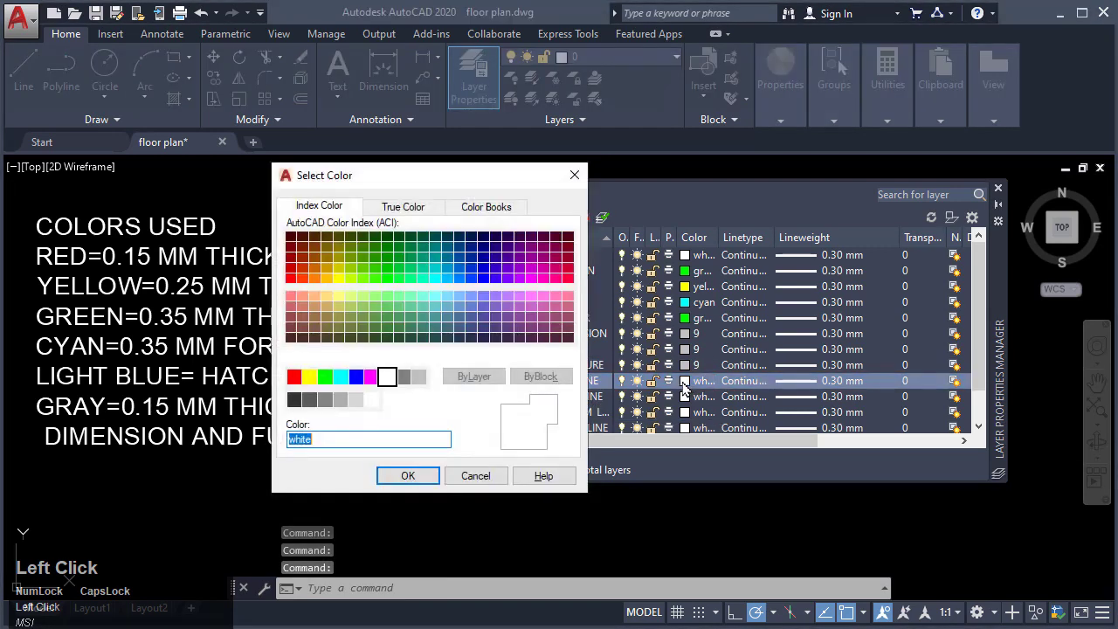
left_click(294, 378)
left_click(408, 476)
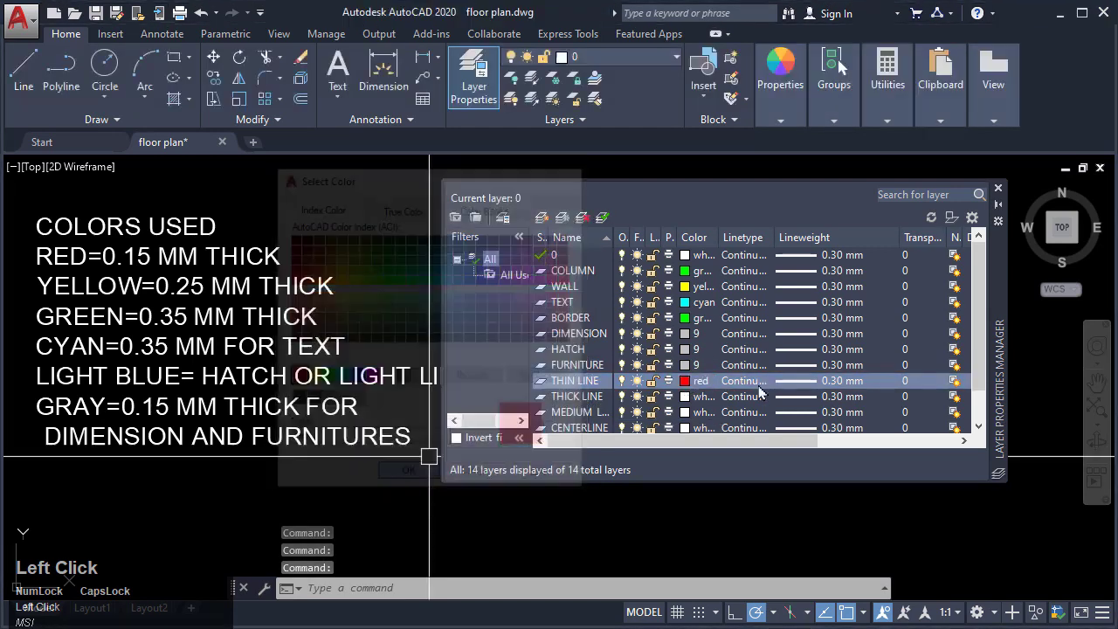
Step: Set the THICK LINE layer's color to green and the MEDIUM LINE layer's color to yellow
left_click(685, 397)
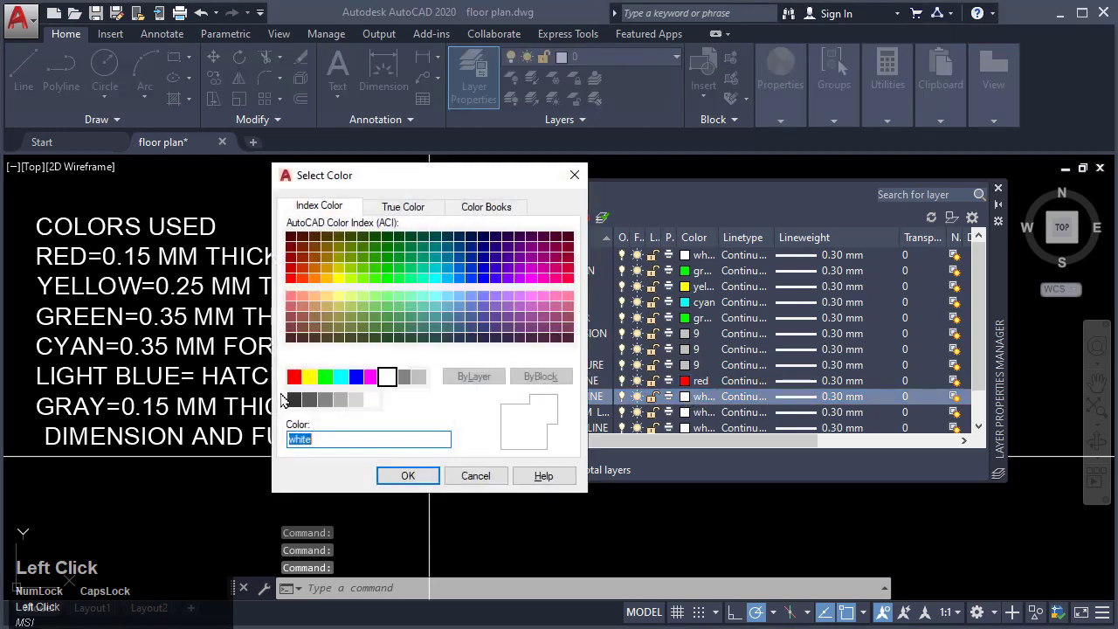
left_click(324, 377)
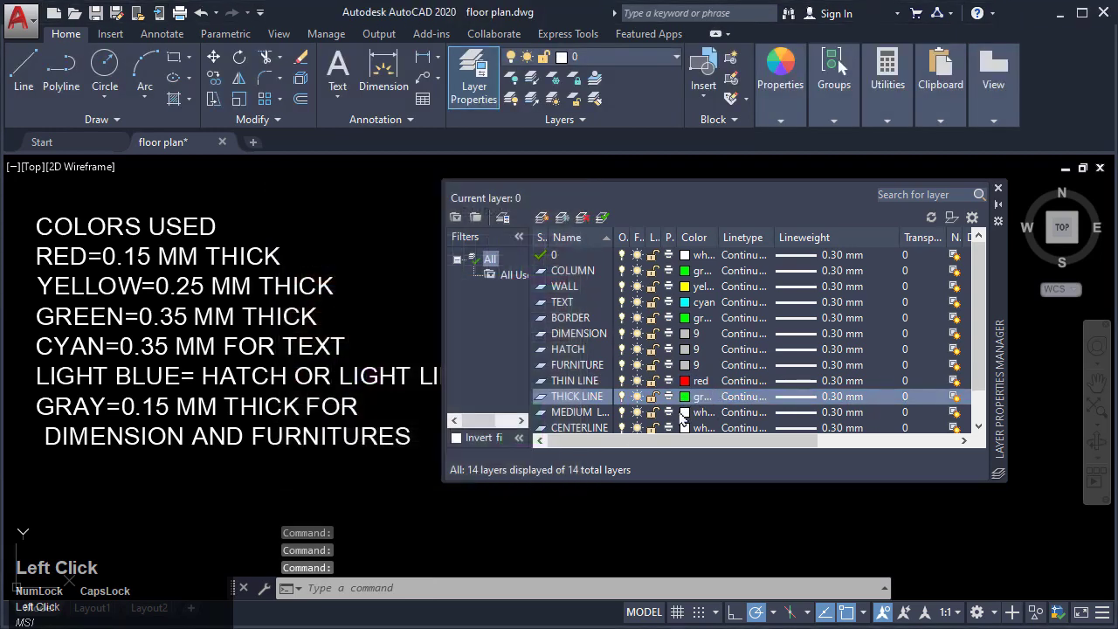
left_click(682, 415)
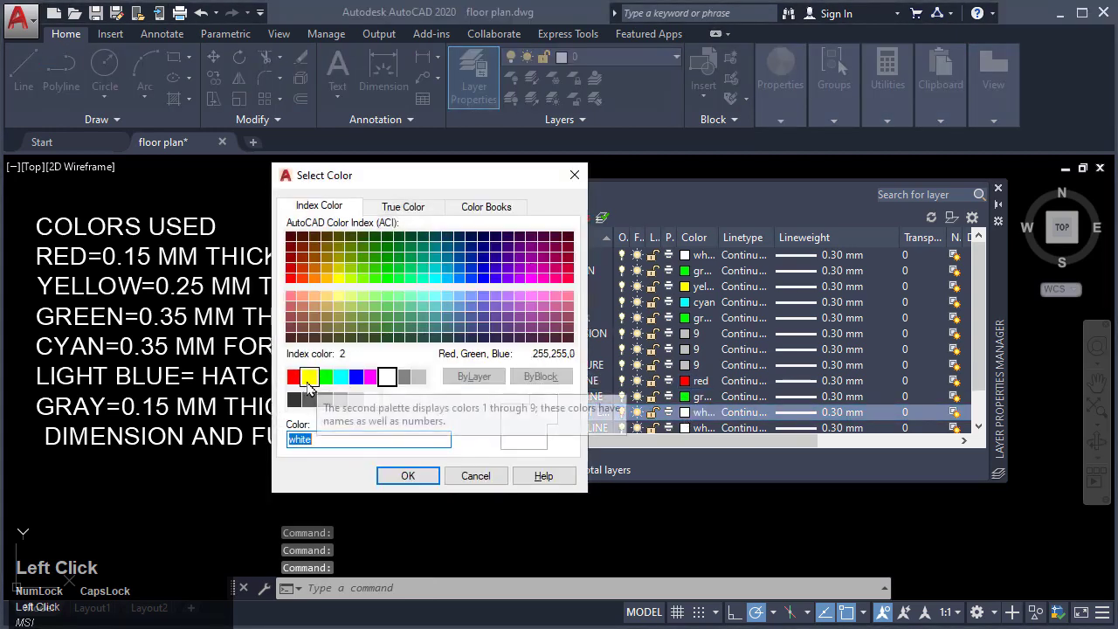
left_click(309, 377)
left_click(408, 475)
Step: Set the color of both the CENTERLINE and DASHED LINE layers to red
scroll(684, 416, "down", 1)
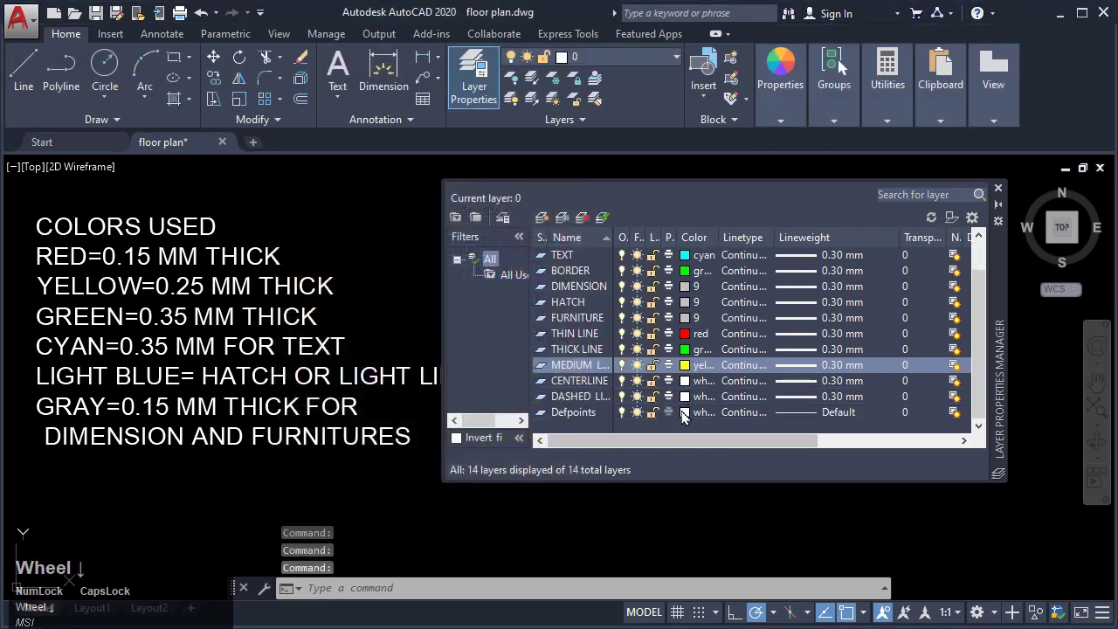
left_click(686, 382)
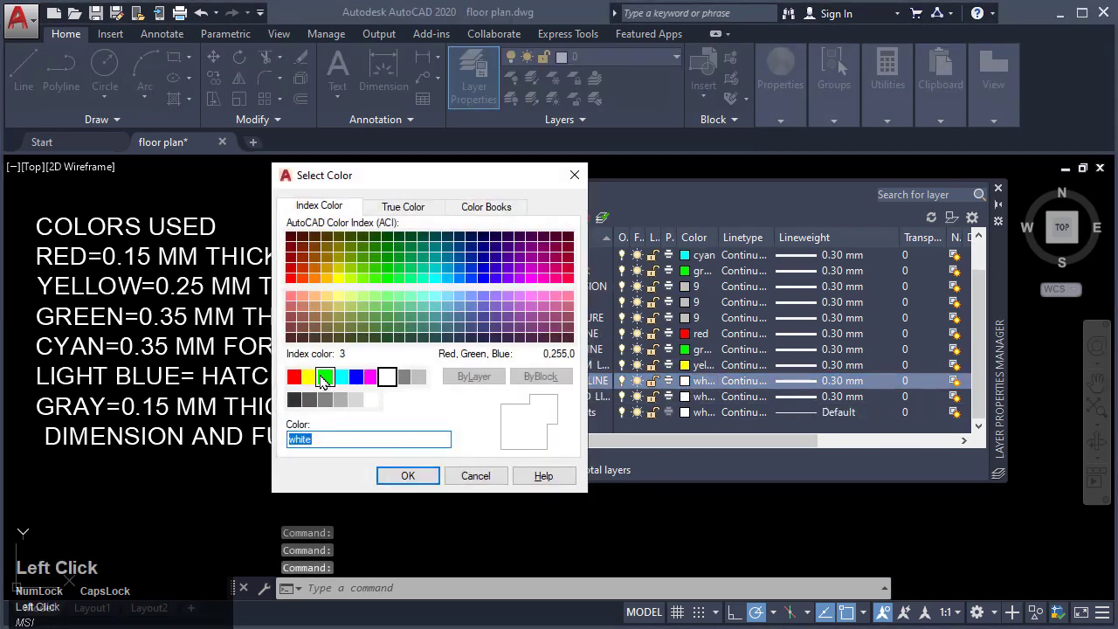
left_click(293, 377)
left_click(407, 476)
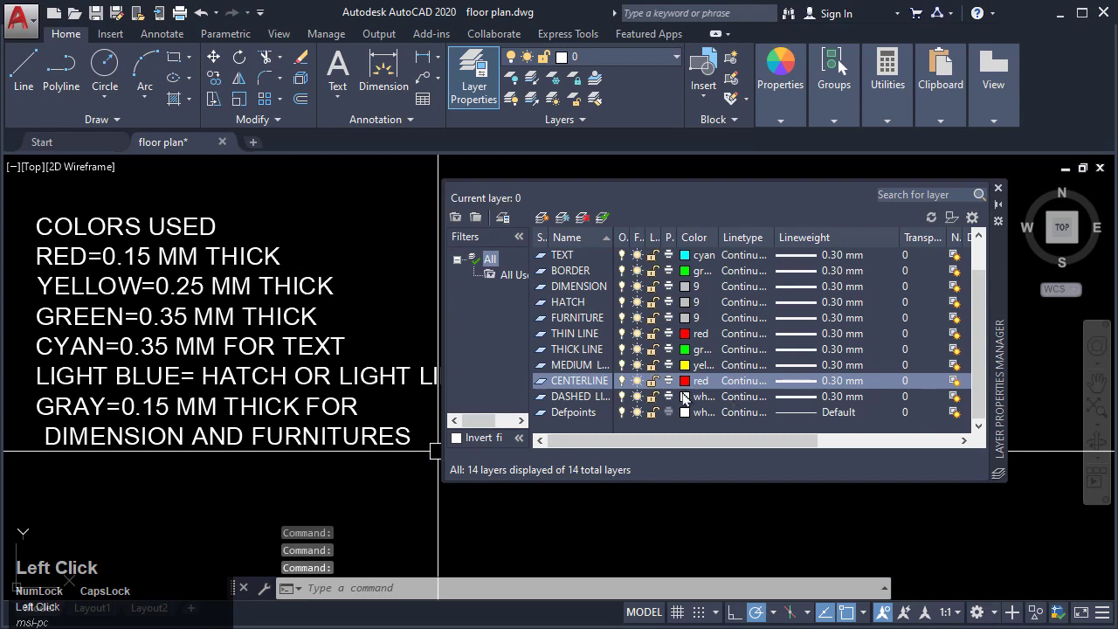
left_click(686, 398)
left_click(294, 377)
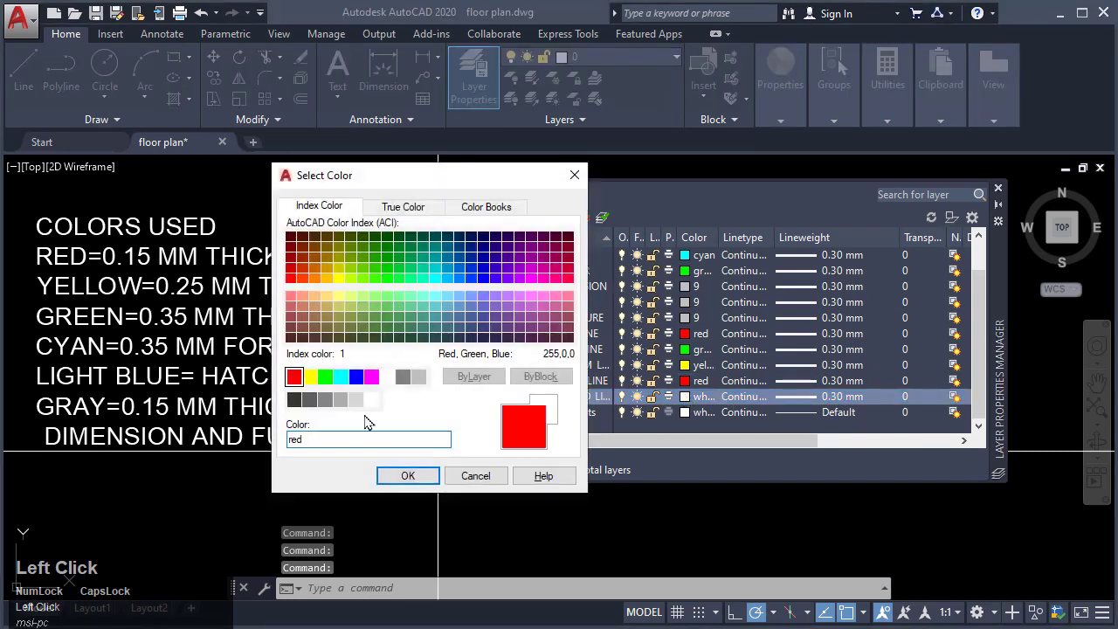
left_click(407, 476)
Step: Set the COLUMN layer's lineweight to 0.35 mm and the WALL layer's lineweight to 0.25 mm
scroll(814, 358, "up", 1)
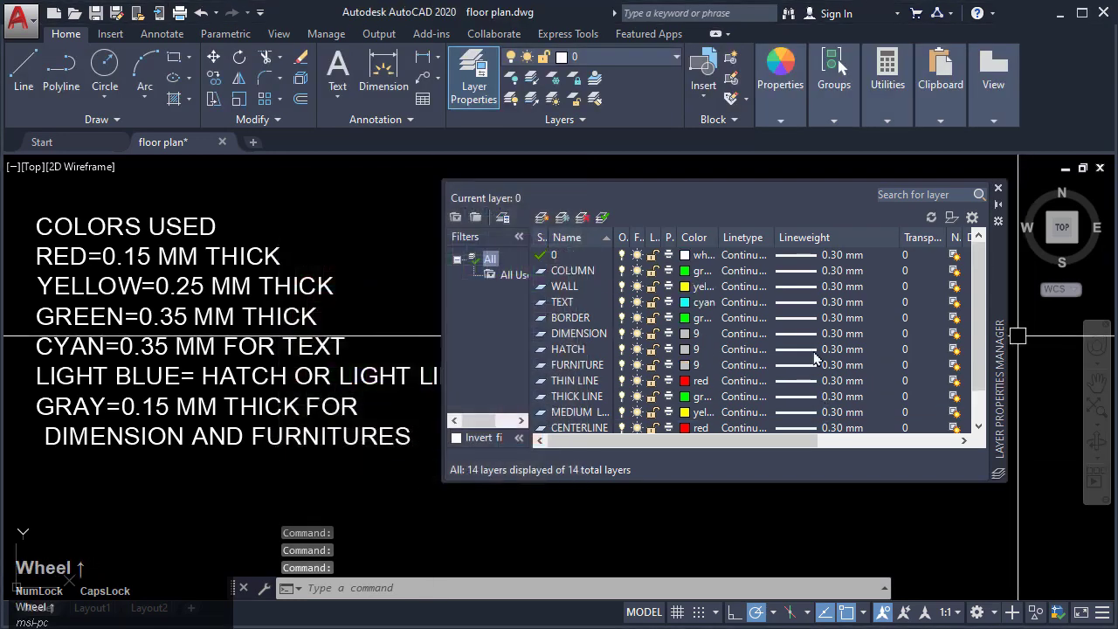
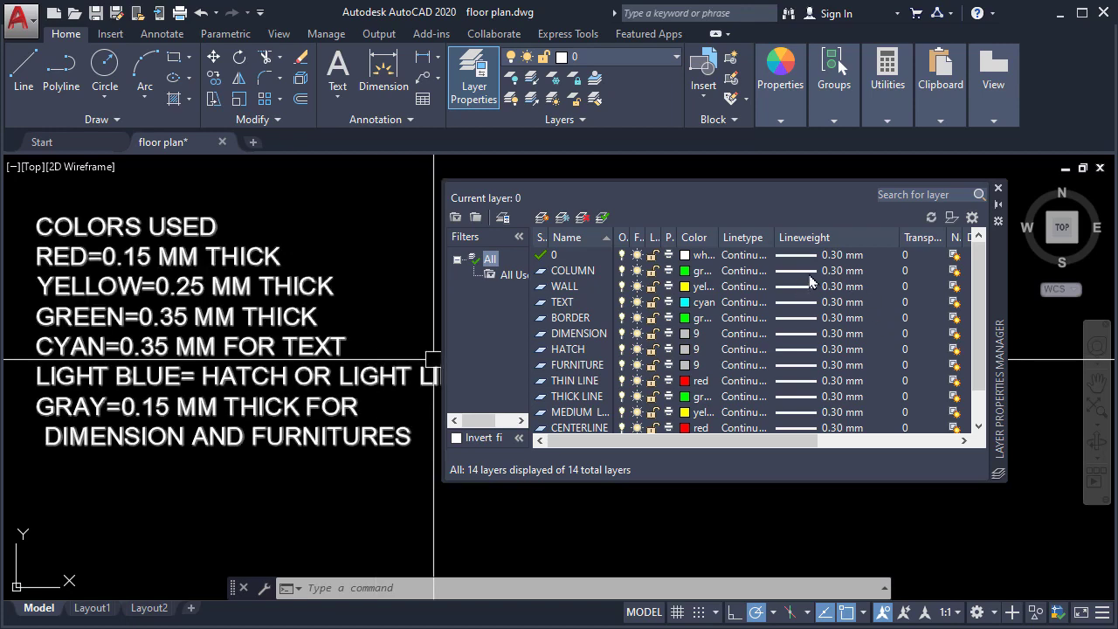
left_click(810, 272)
left_click(526, 359)
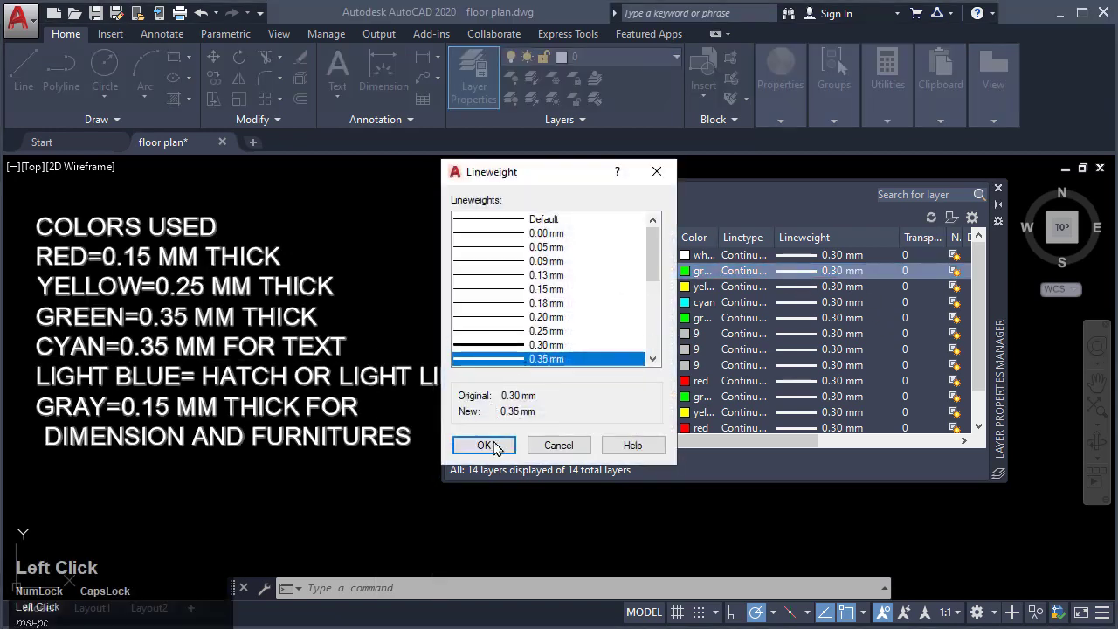
left_click(484, 446)
left_click(795, 291)
left_click(795, 294)
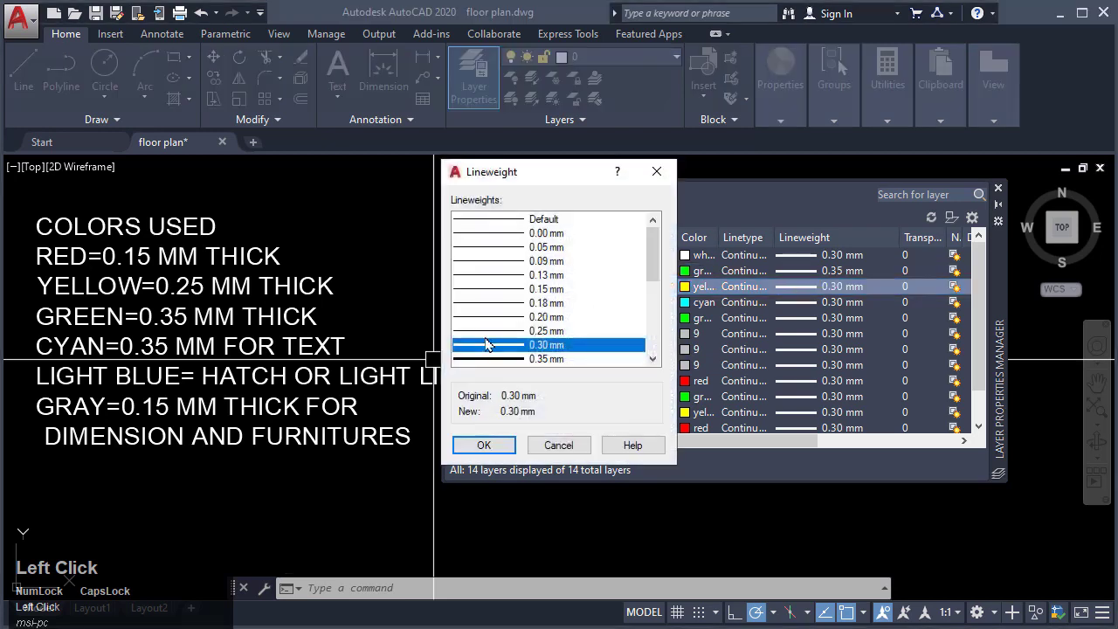
left_click(518, 331)
left_click(482, 446)
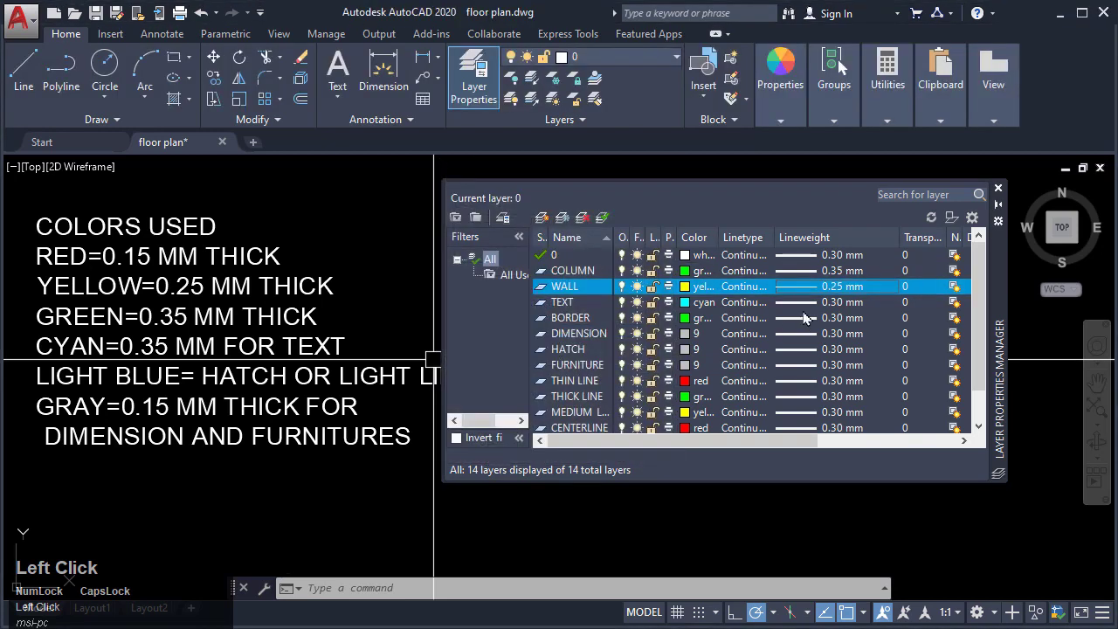
Step: Set the lineweight of both the TEXT and BORDER layers to 0.35 mm
left_click(798, 303)
left_click(798, 302)
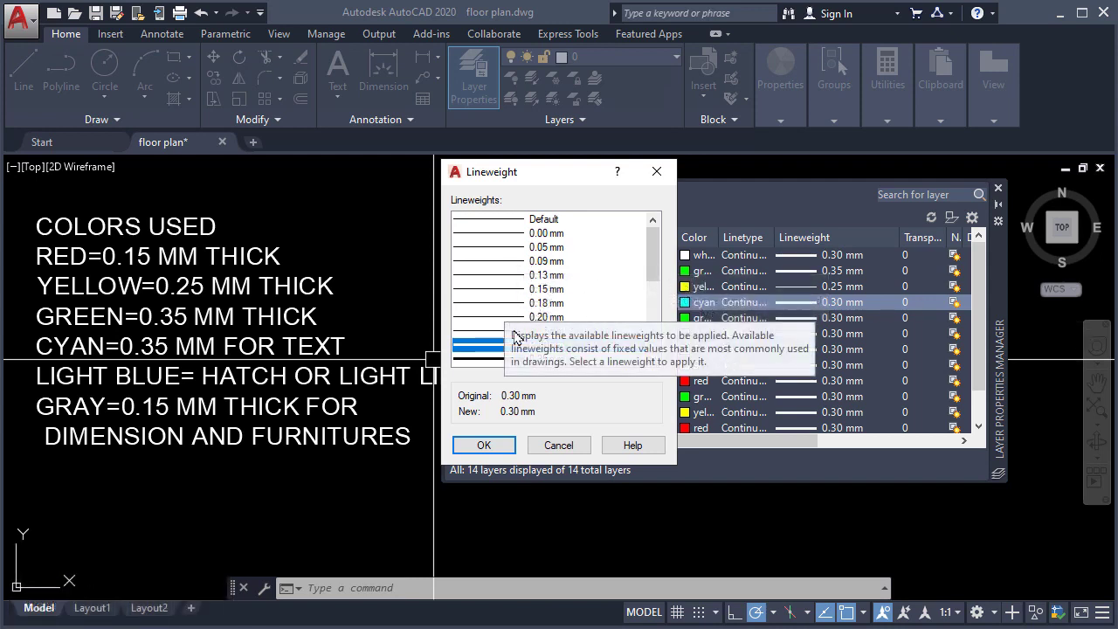
left_click(480, 359)
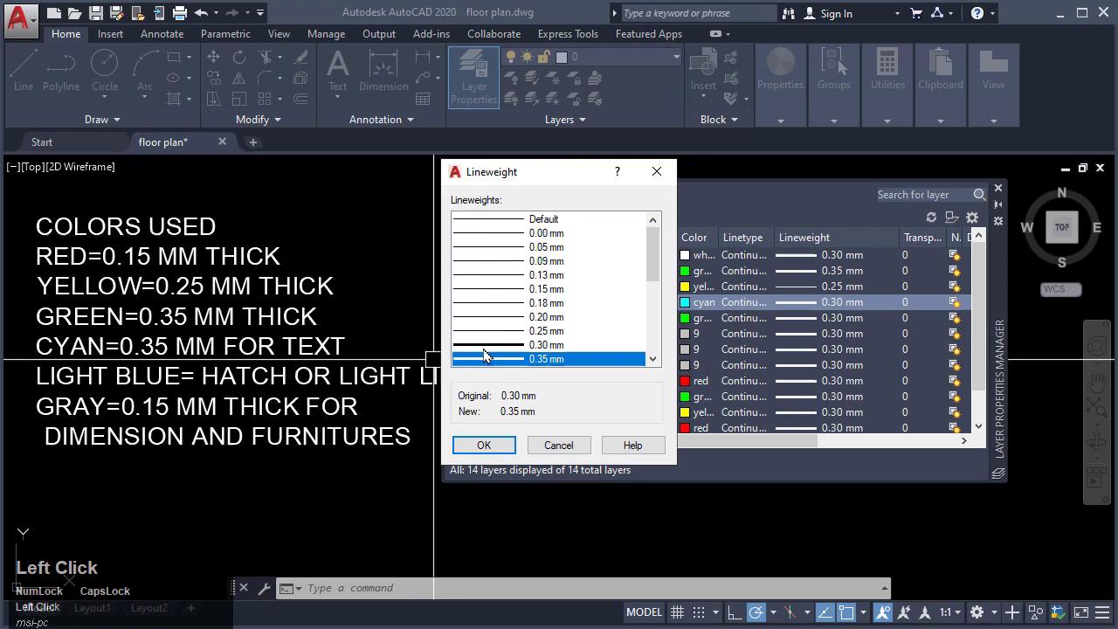
left_click(484, 445)
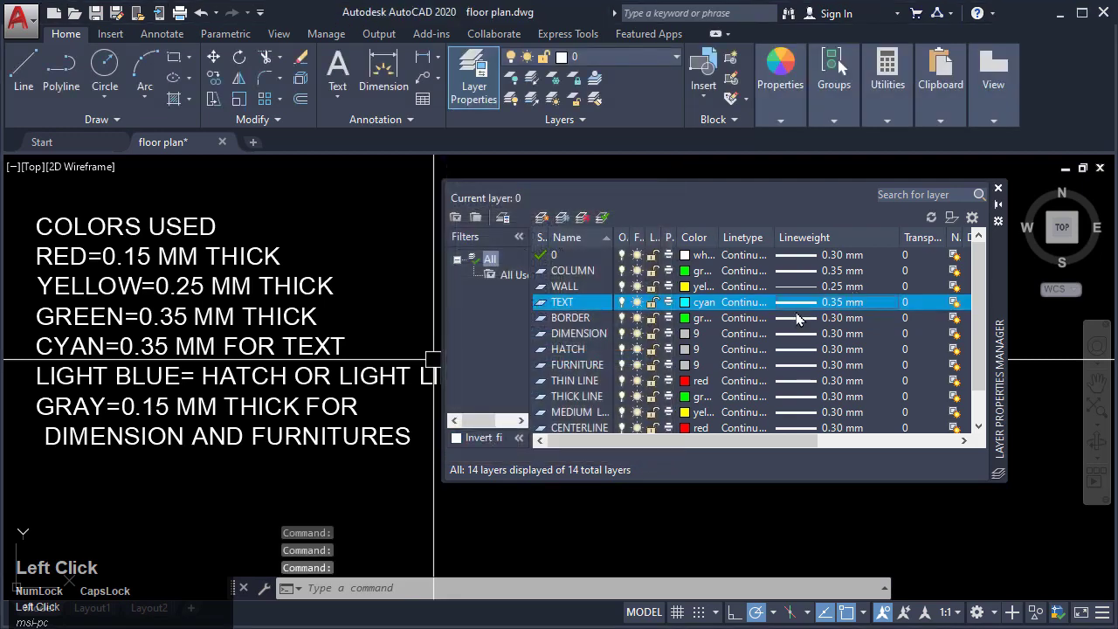
left_click(797, 318)
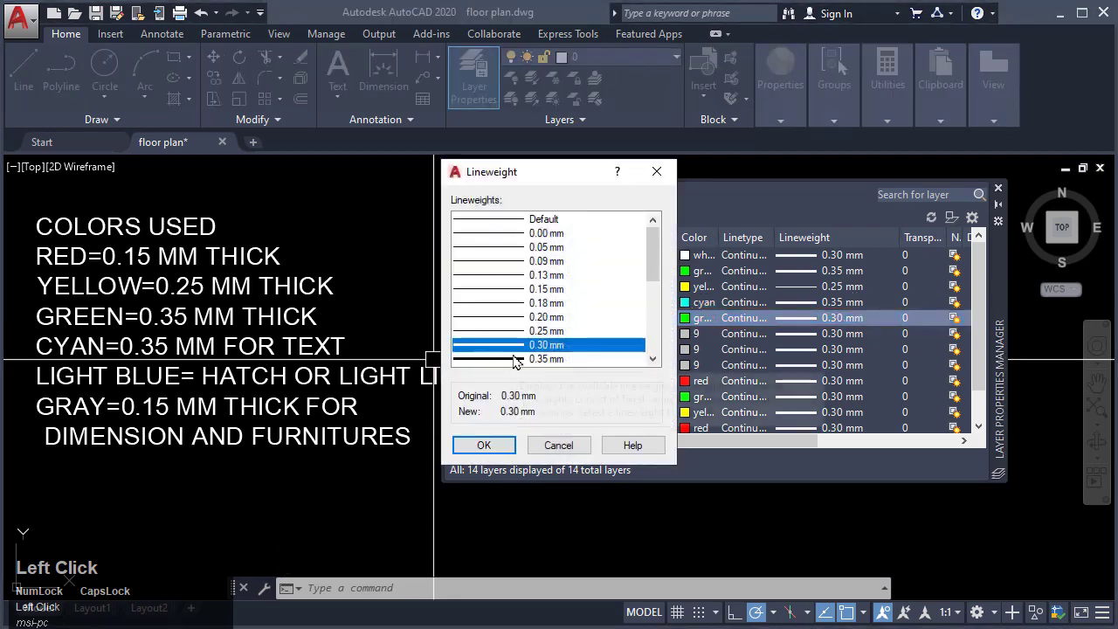
scroll(524, 358, "down", 1)
left_click(516, 318)
left_click(484, 444)
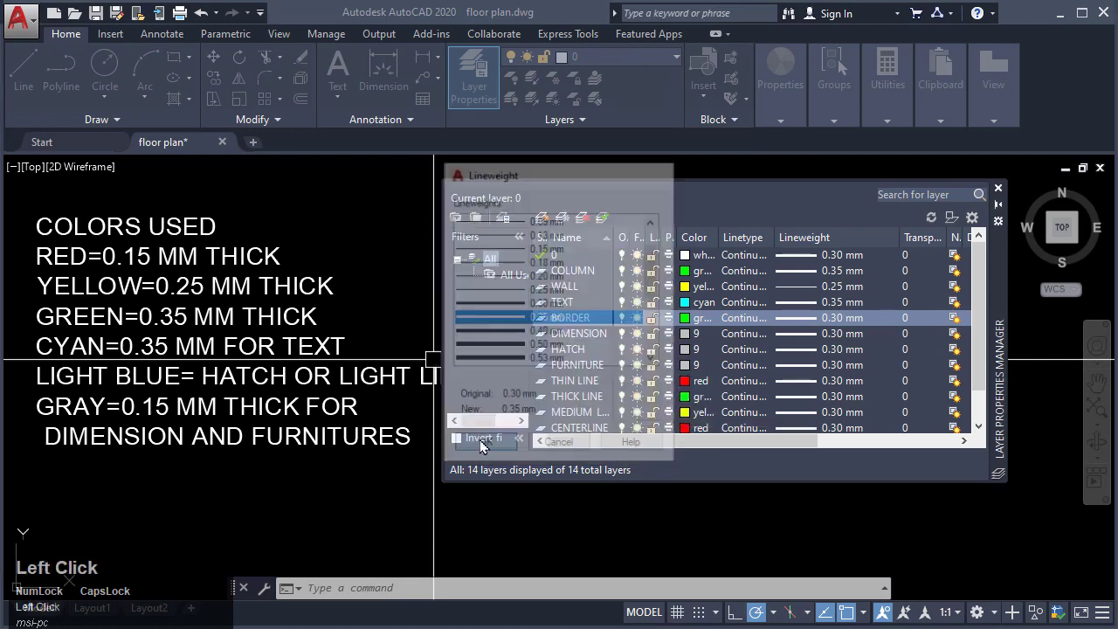
Step: Set the lineweight of the DIMENSION, HATCH and FURNITURE layers to 0.15 mm
left_click(806, 333)
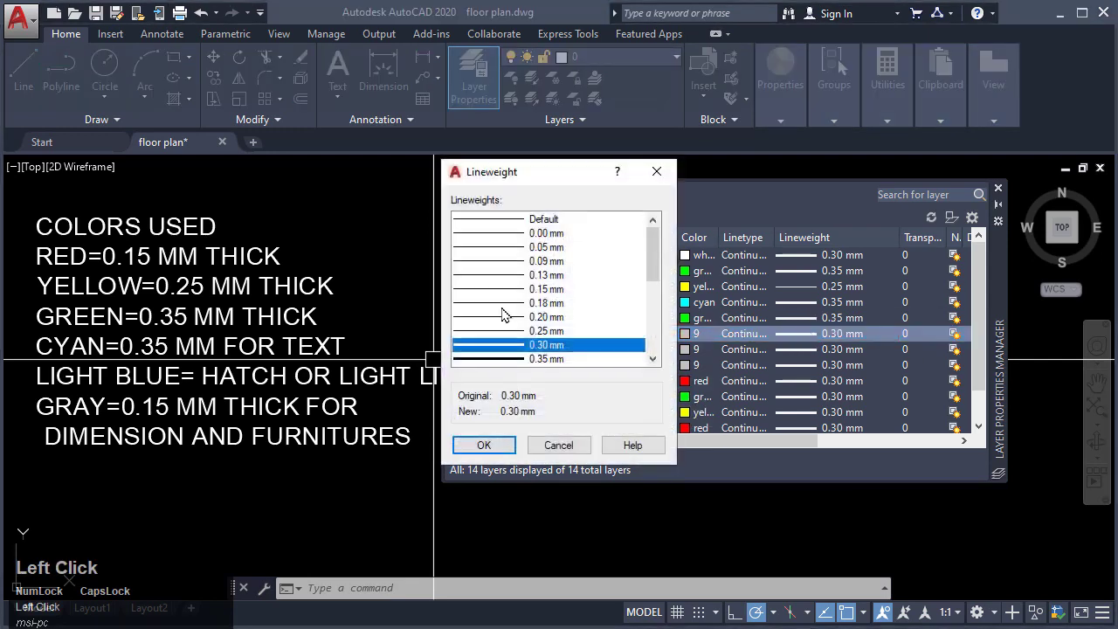
left_click(520, 289)
left_click(489, 445)
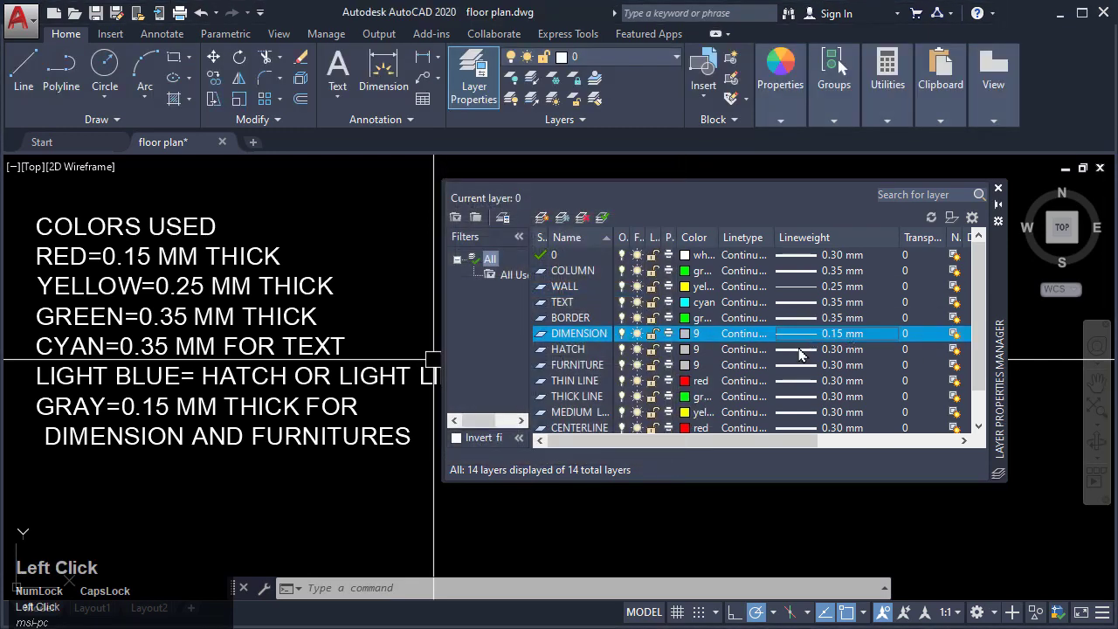
left_click(797, 349)
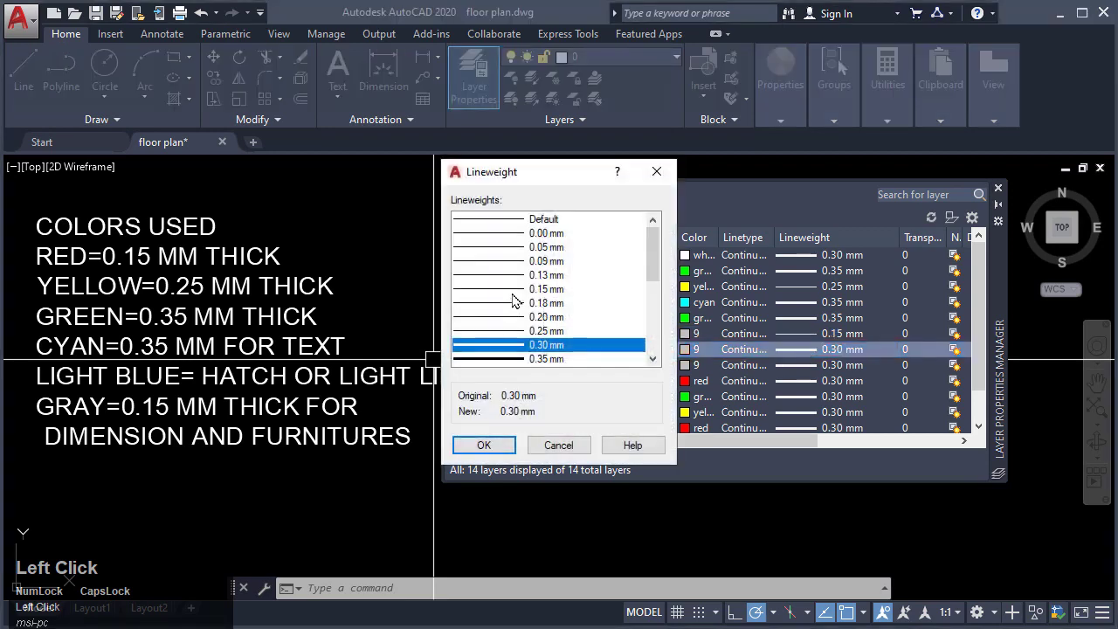
left_click(515, 290)
left_click(484, 445)
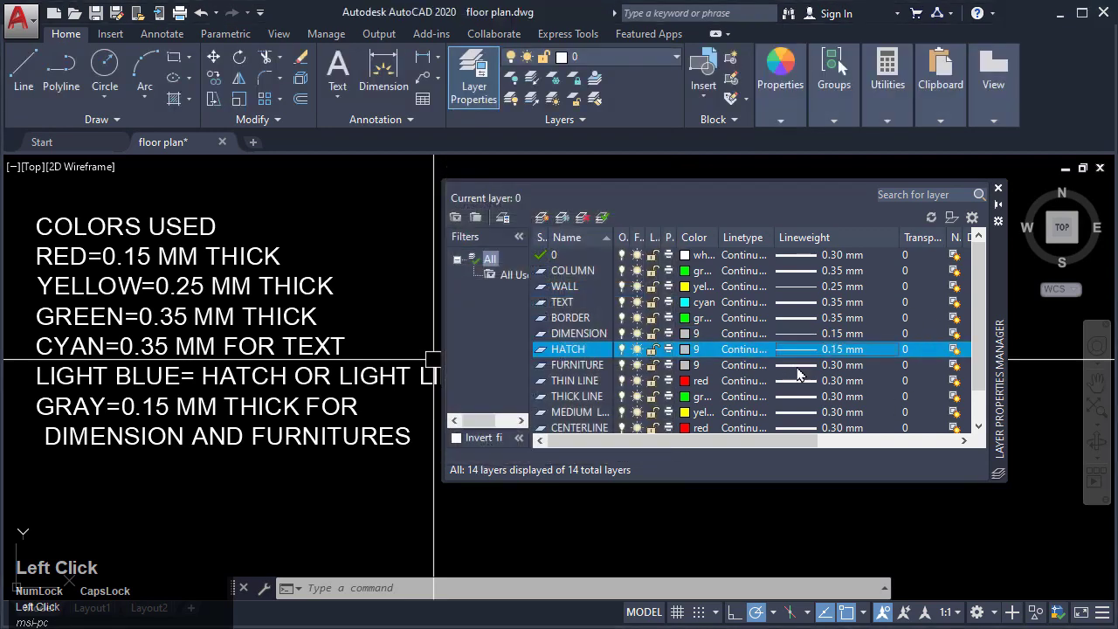
left_click(797, 367)
left_click(494, 290)
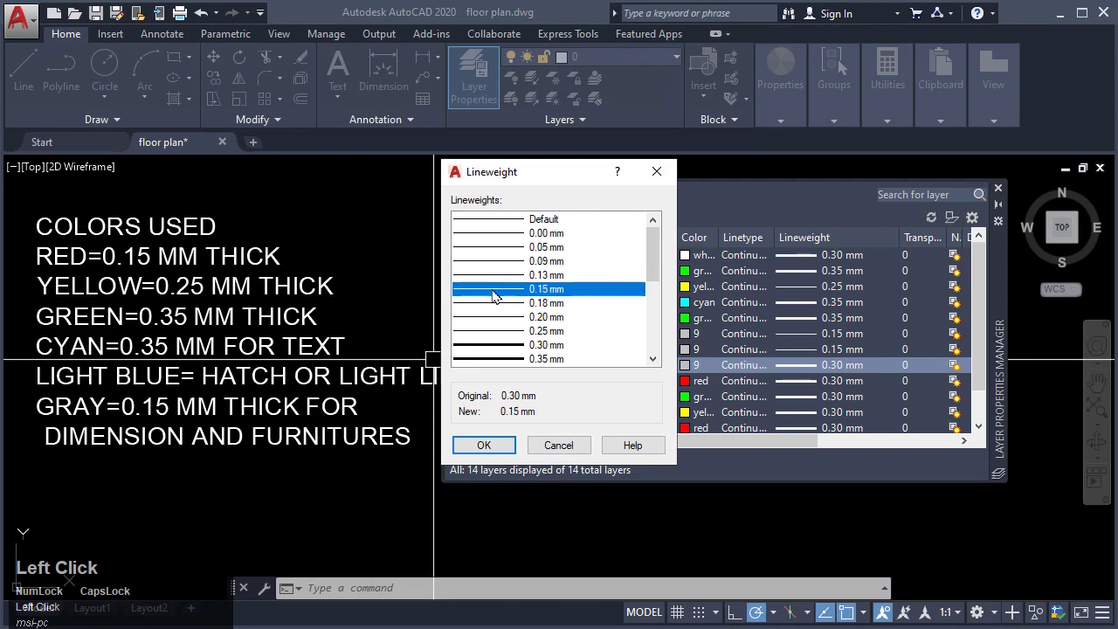
left_click(484, 444)
Step: Set the THIN LINE layer's lineweight to 0.15 mm and the THICK LINE layer's lineweight to 0.35 mm
scroll(788, 365, "down", 1)
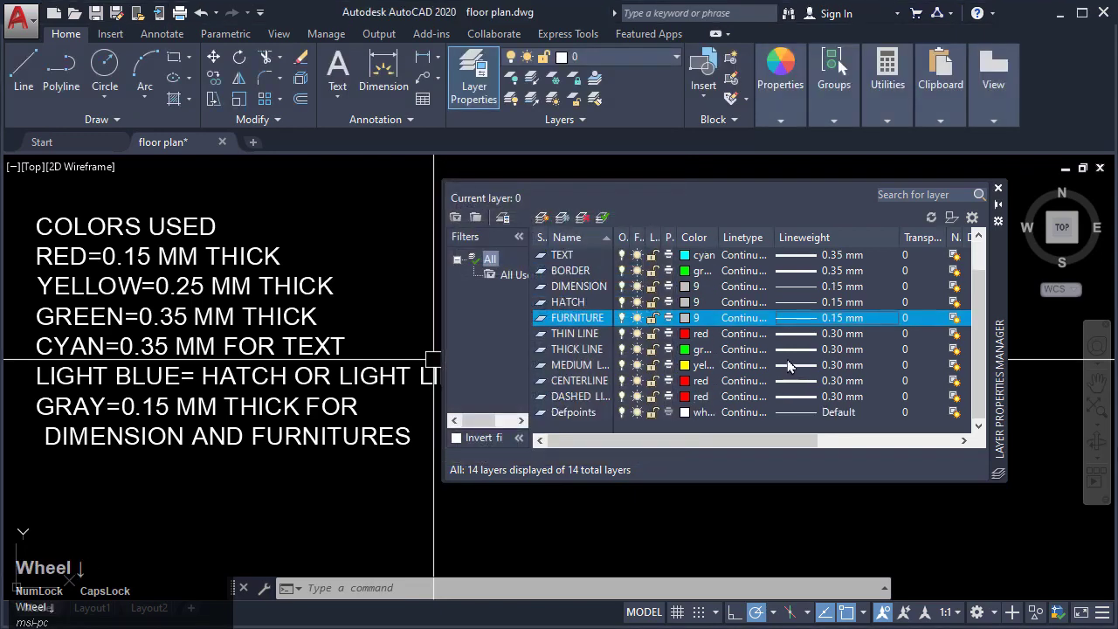
left_click(798, 337)
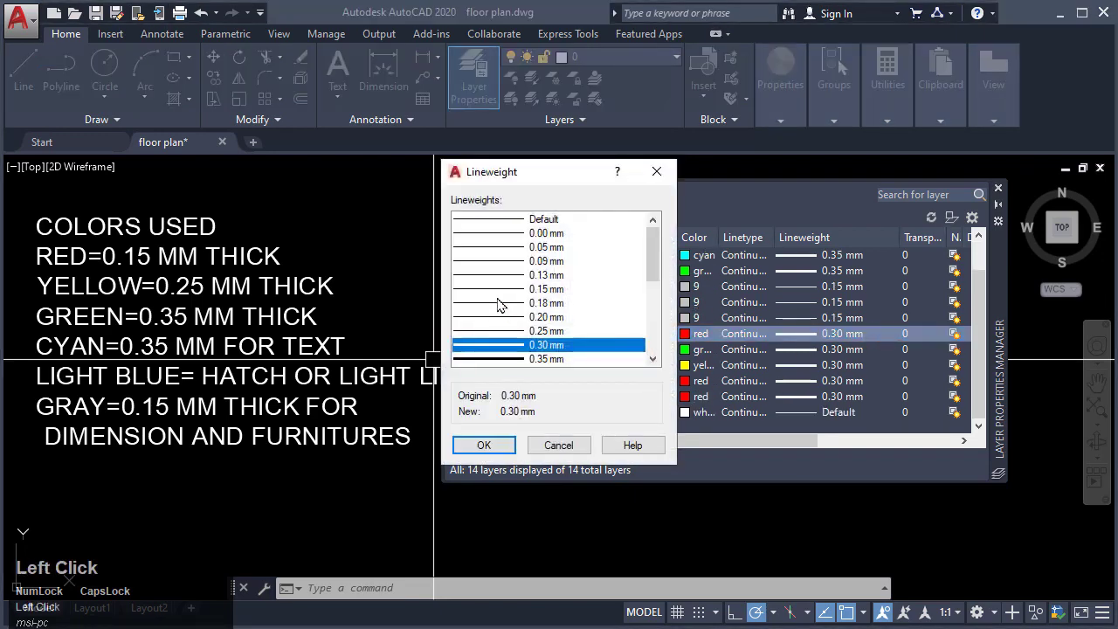
left_click(507, 289)
left_click(483, 445)
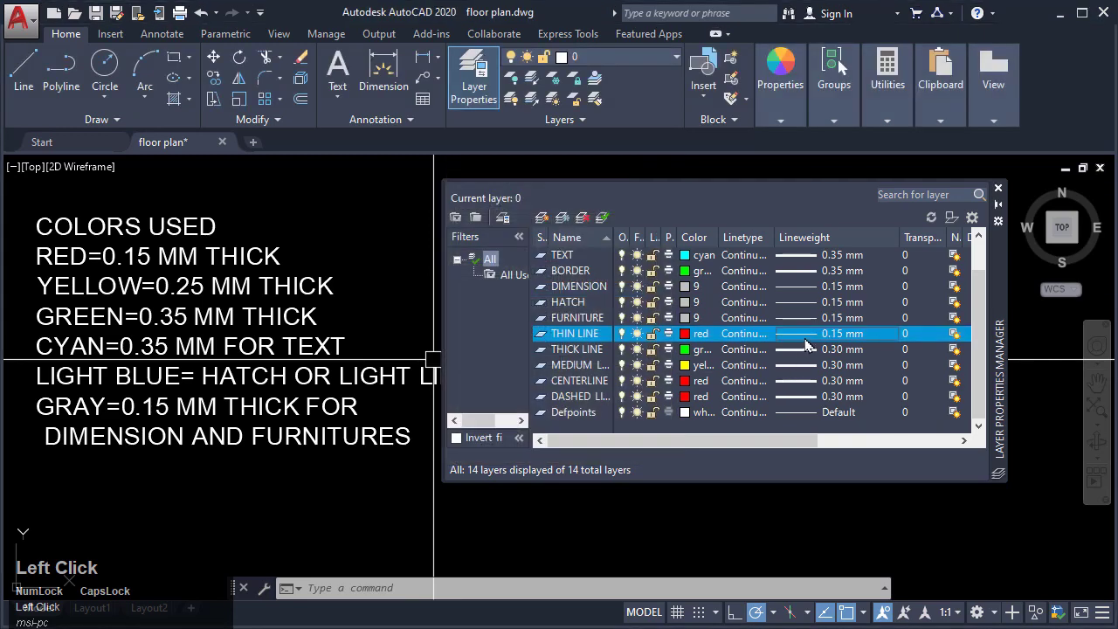
left_click(802, 349)
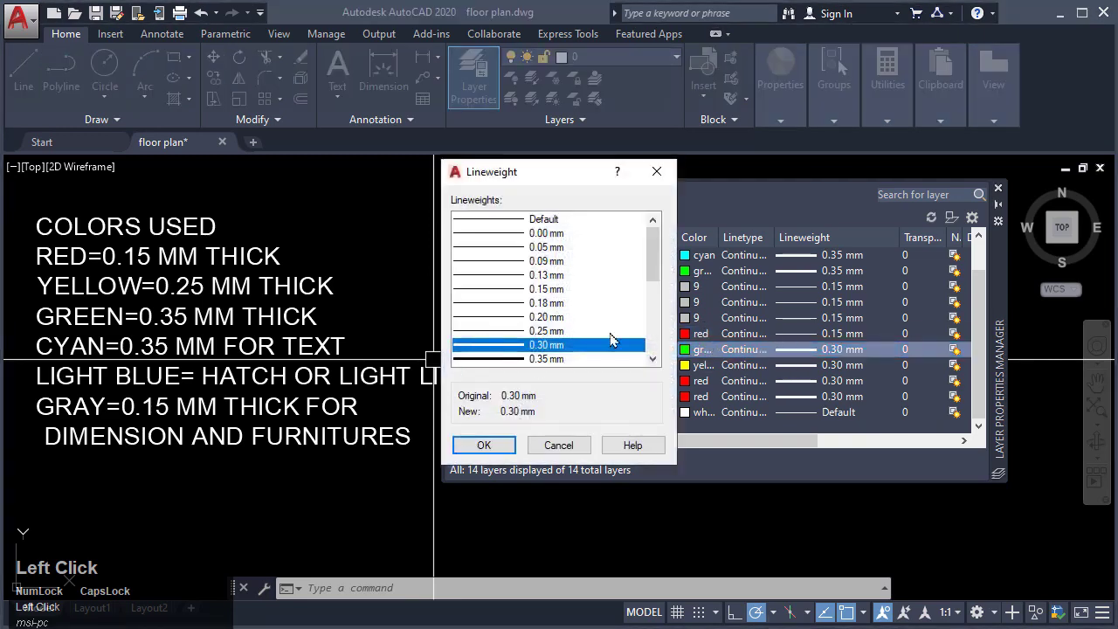
left_click(487, 360)
left_click(483, 445)
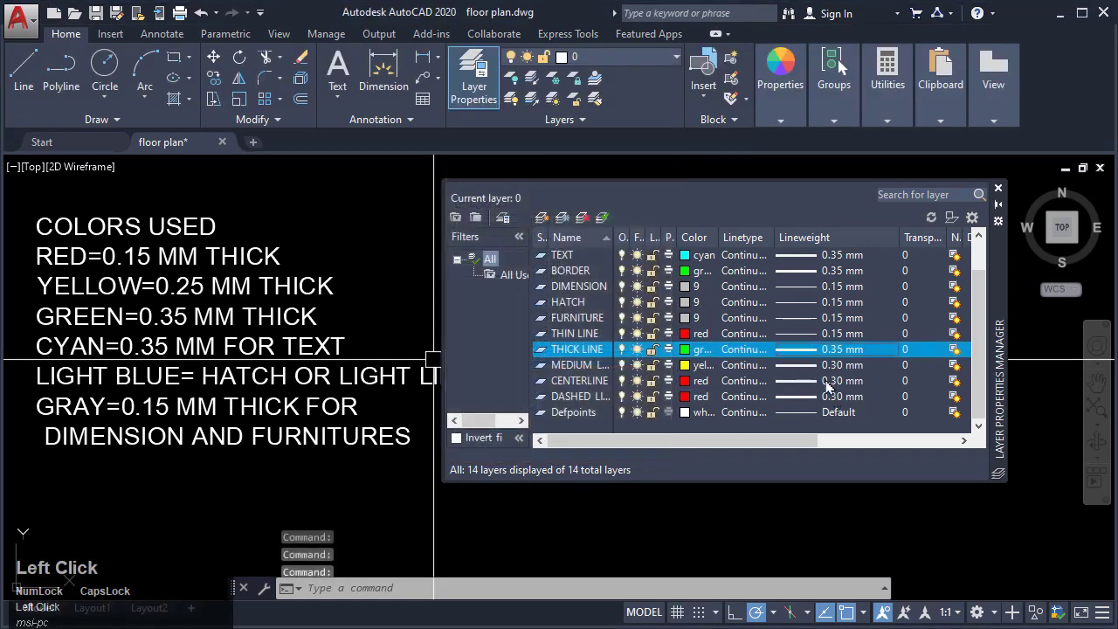
Step: Set the MEDIUM LINE layer's lineweight to 0.25 mm, following the thickness noted for yellow
left_click(797, 372)
left_click(796, 365)
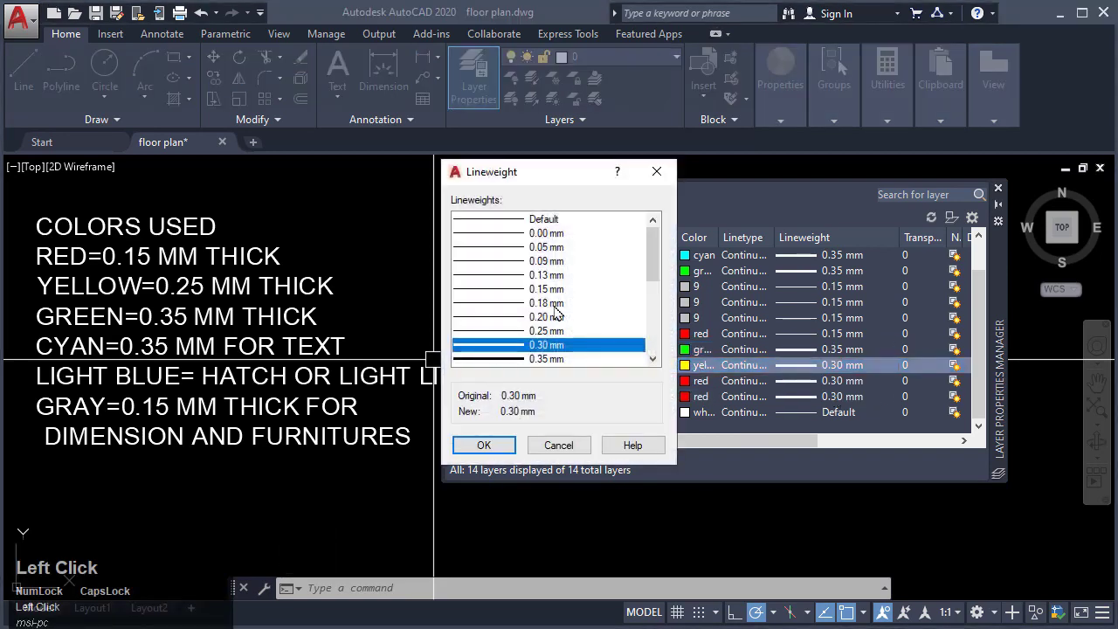
scroll(505, 338, "down", 1)
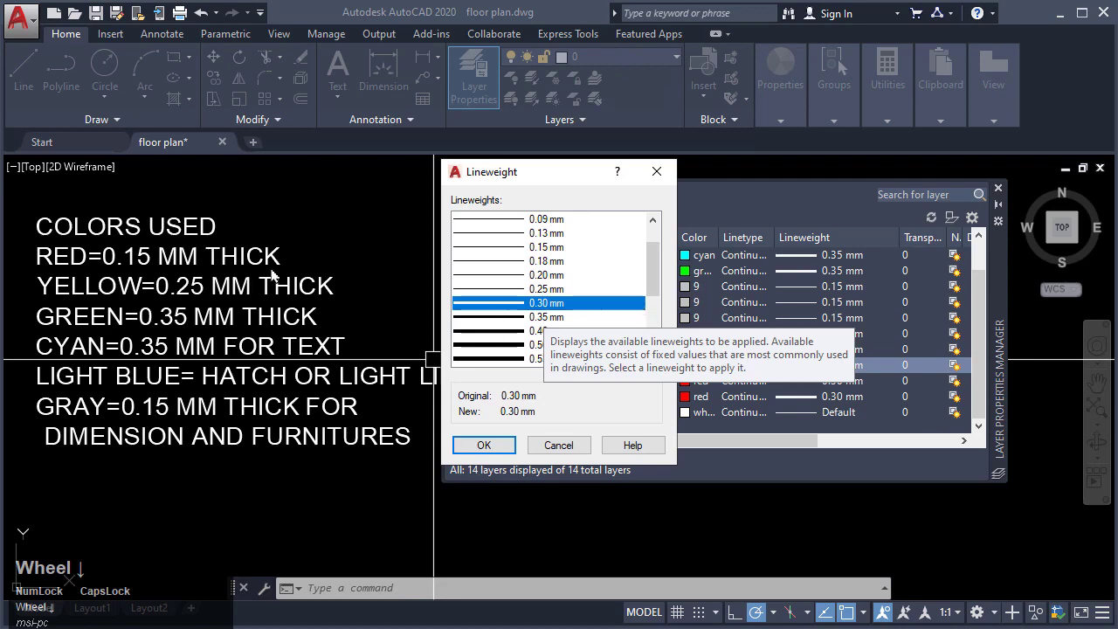
left_click(494, 289)
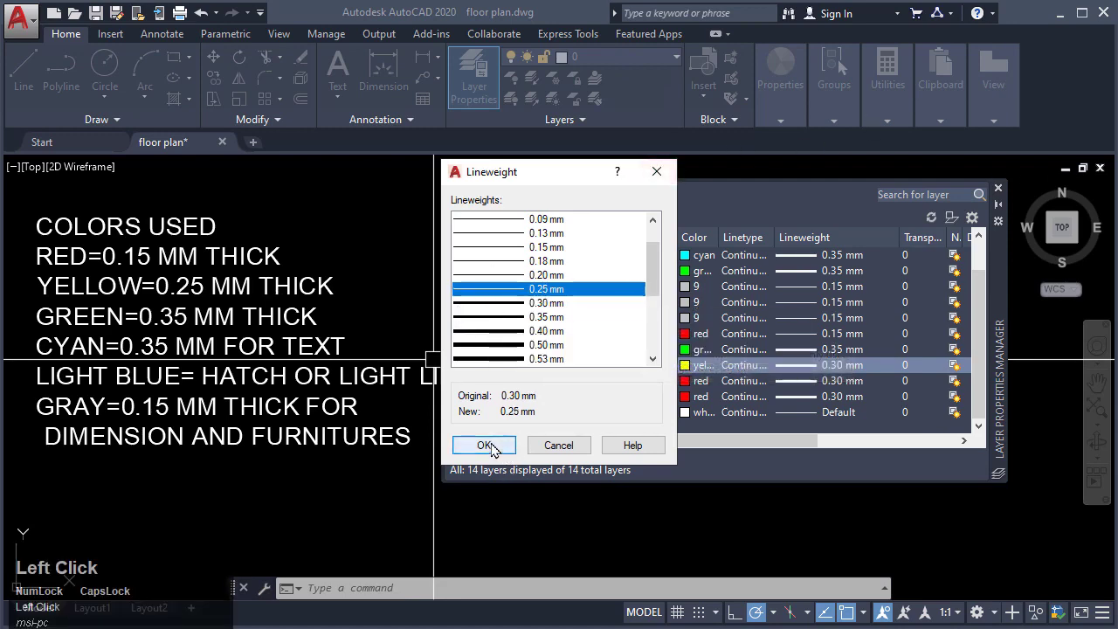
left_click(486, 445)
Step: Set the lineweight of the CENTERLINE and DASHED LINE layers to 0.15 mm
left_click(786, 382)
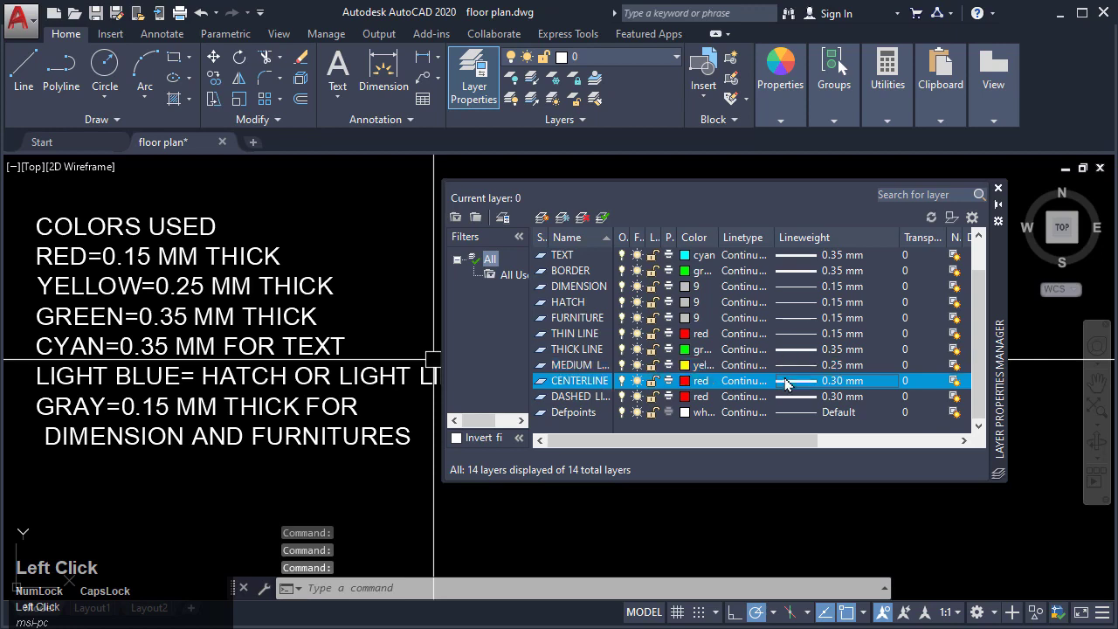
left_click(479, 290)
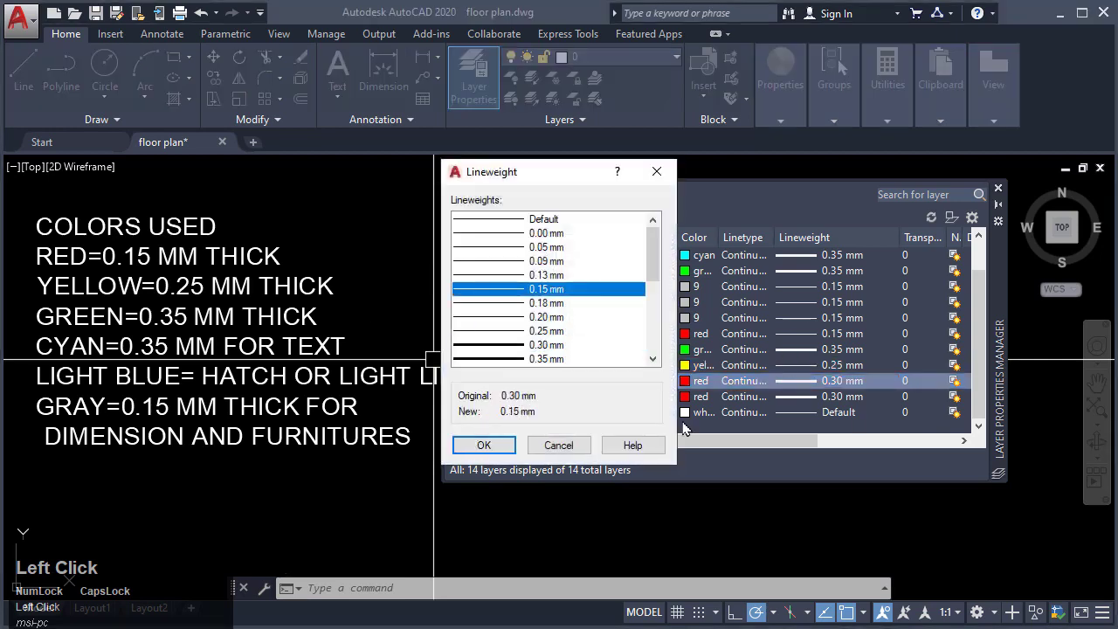
left_click(486, 445)
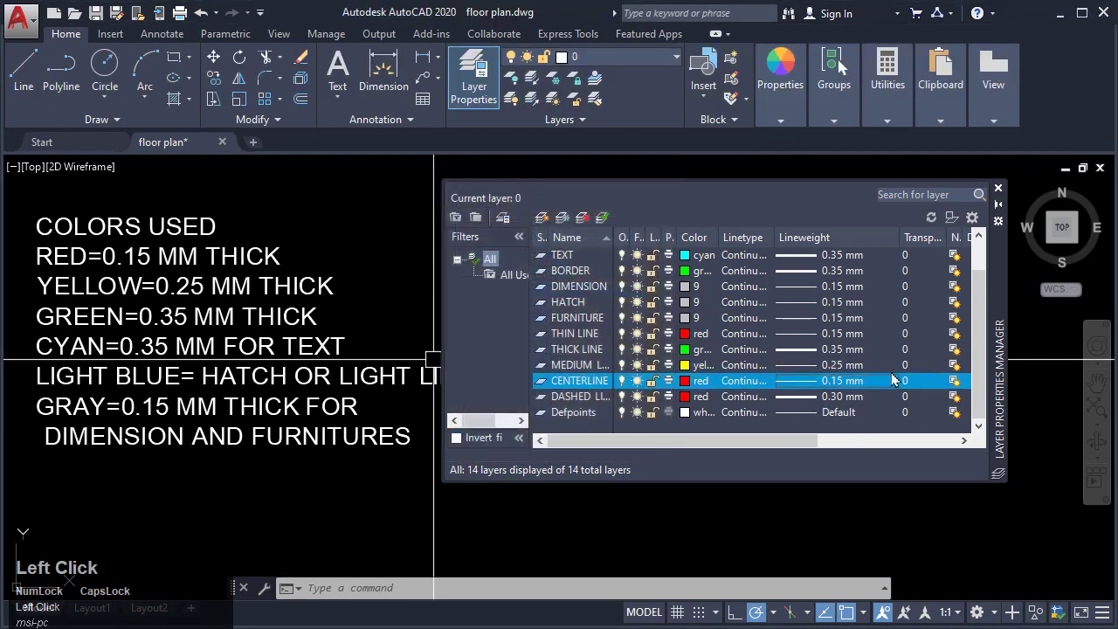
left_click(787, 396)
left_click(508, 290)
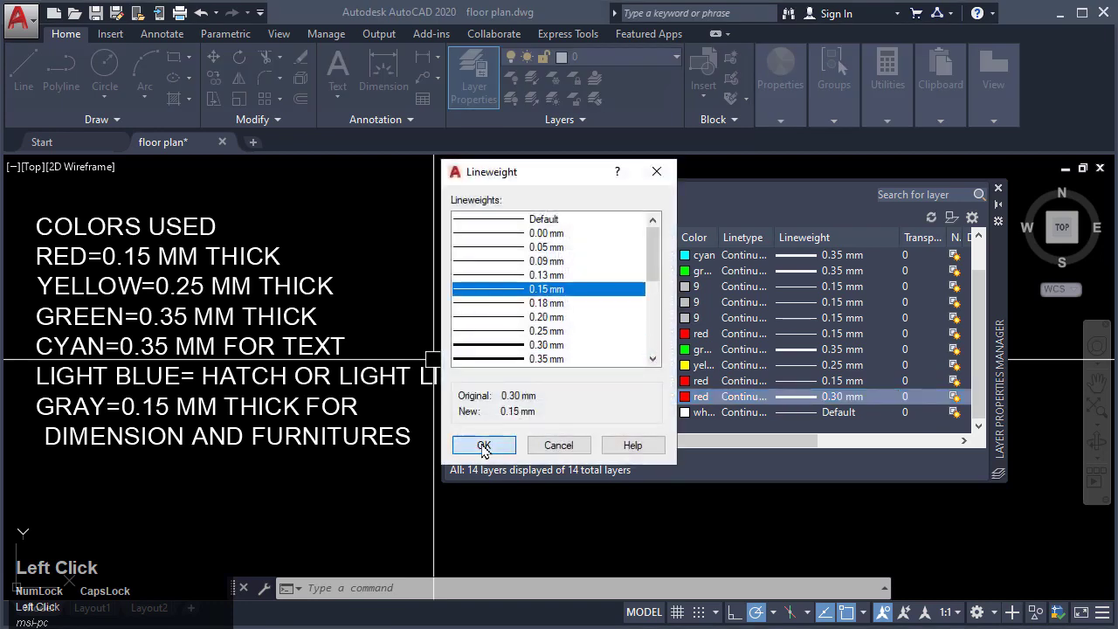
left_click(484, 445)
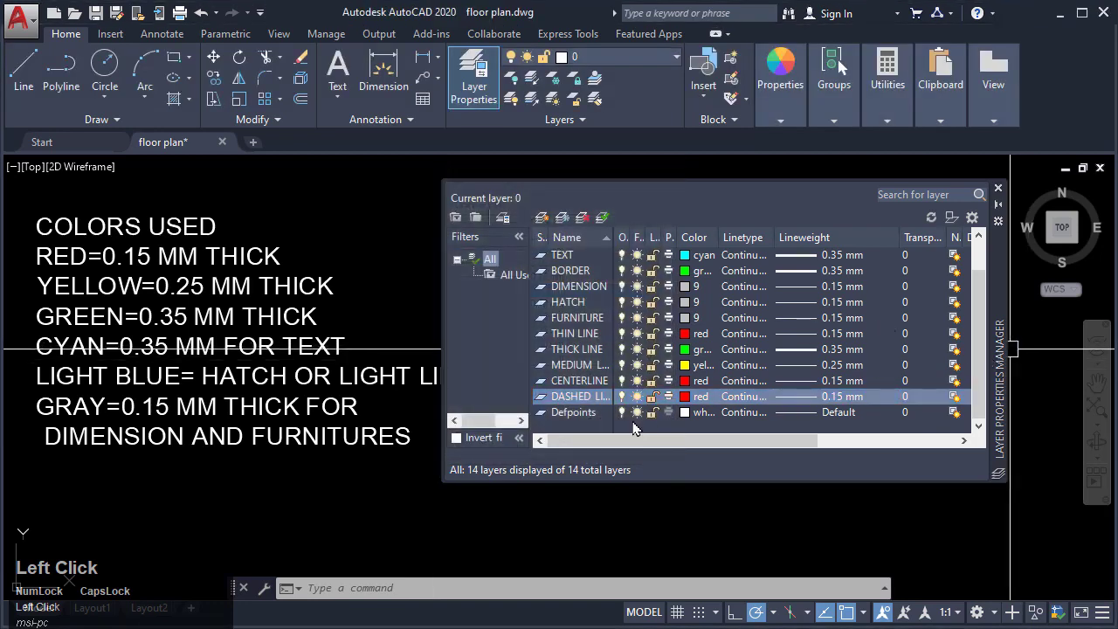
Step: Widen the linetype column, then load the ACAD_ISO04W100 long-dash dot linetype and assign it to the CENTERLINE layer
left_click_drag(771, 238, 844, 238)
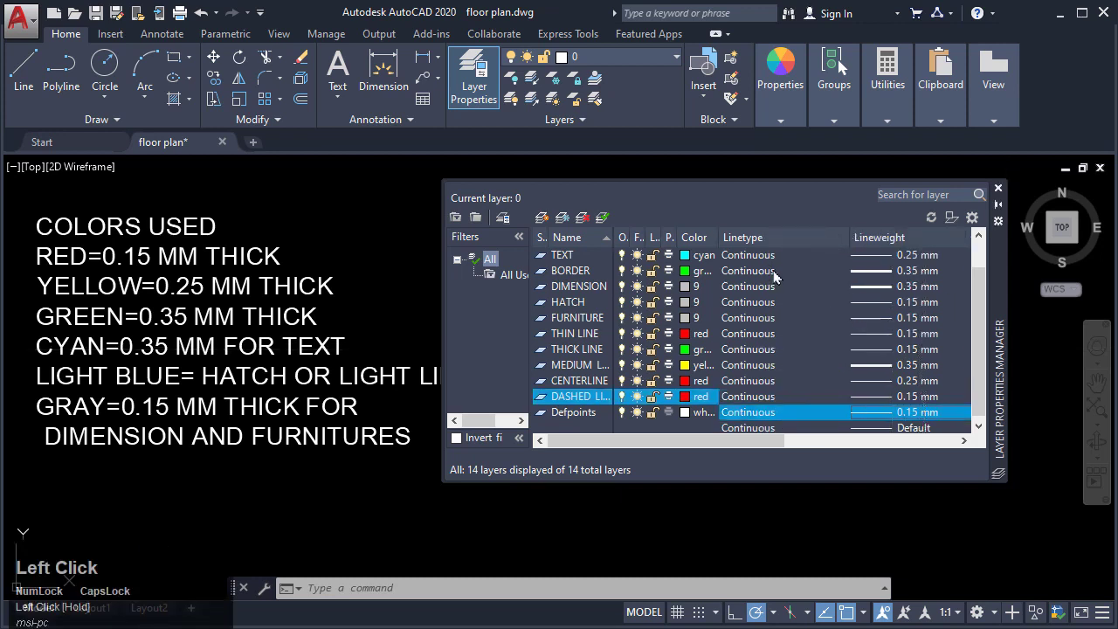
scroll(784, 301, "up", 1)
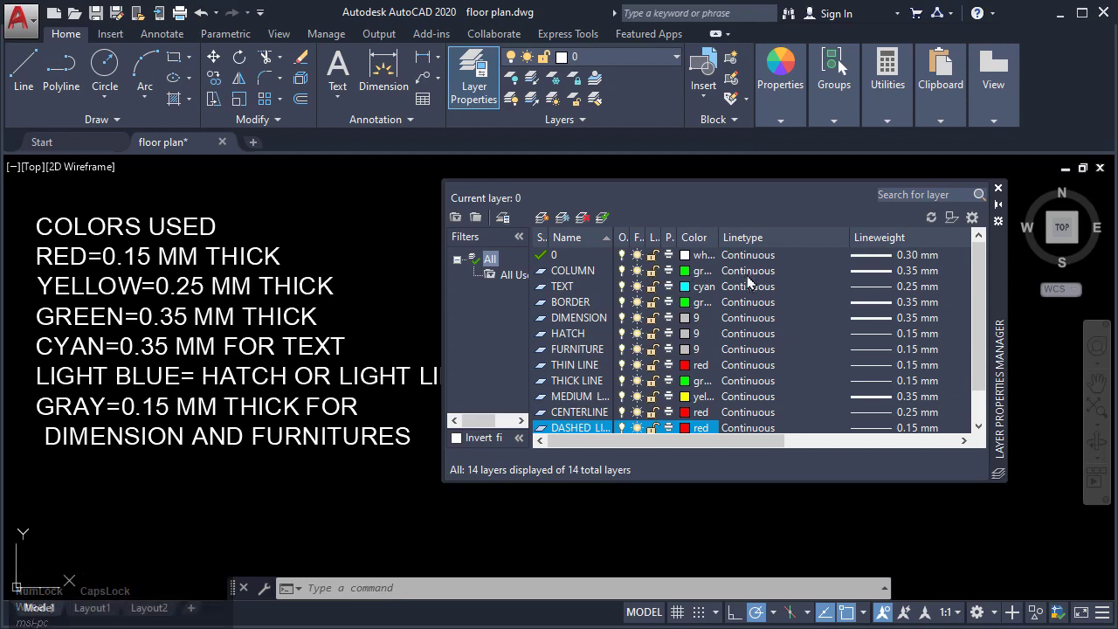
scroll(734, 297, "down", 1)
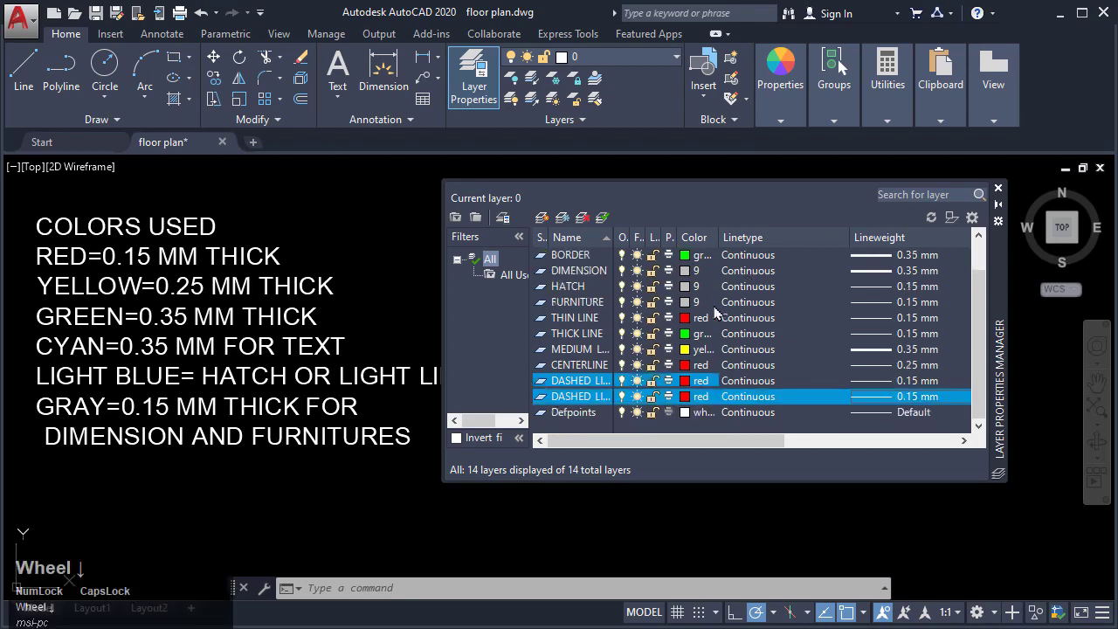
left_click(744, 381)
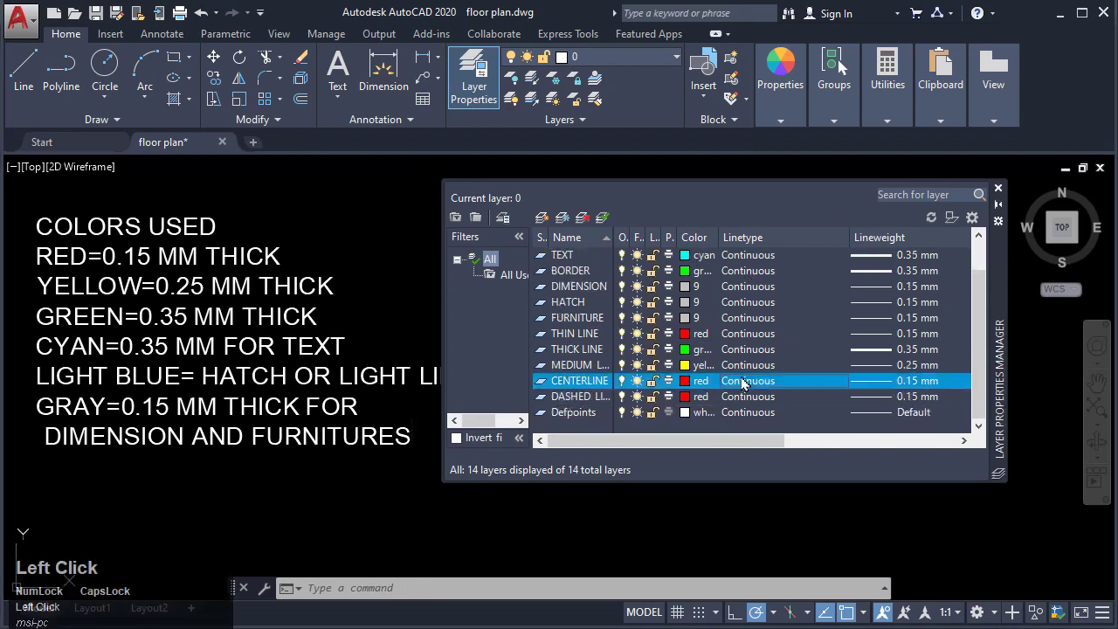
left_click_drag(603, 207, 393, 179)
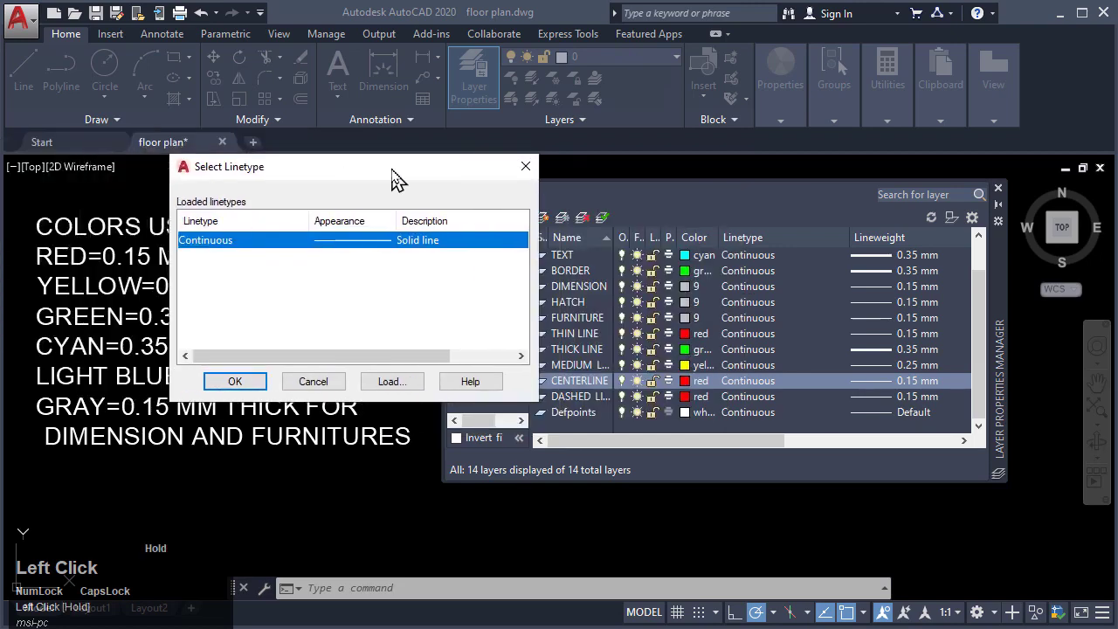
left_click(391, 382)
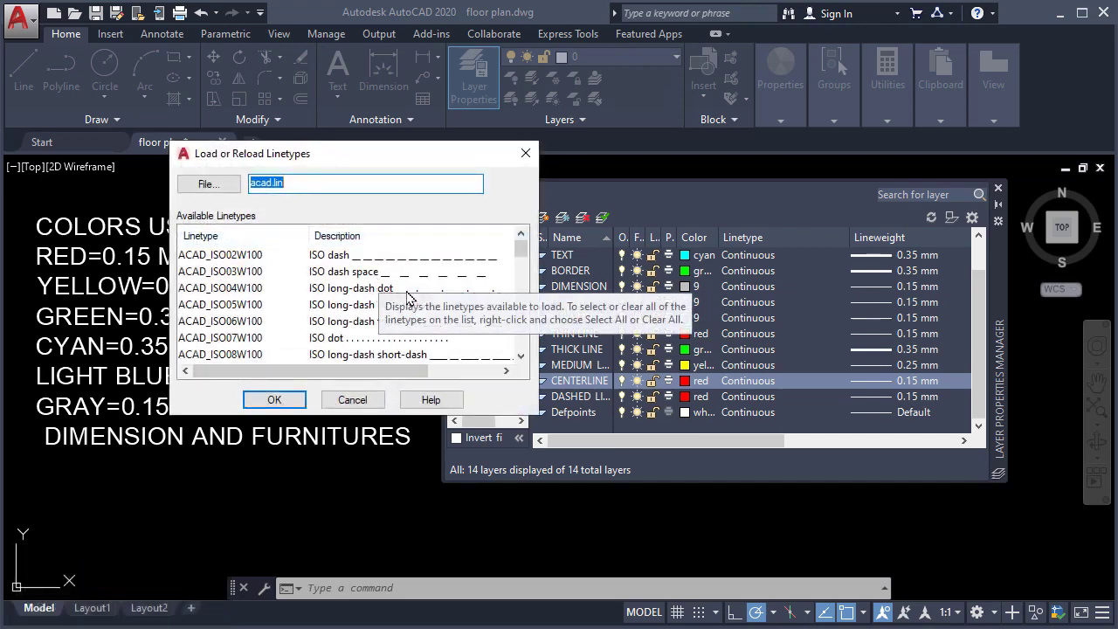
left_click(348, 288)
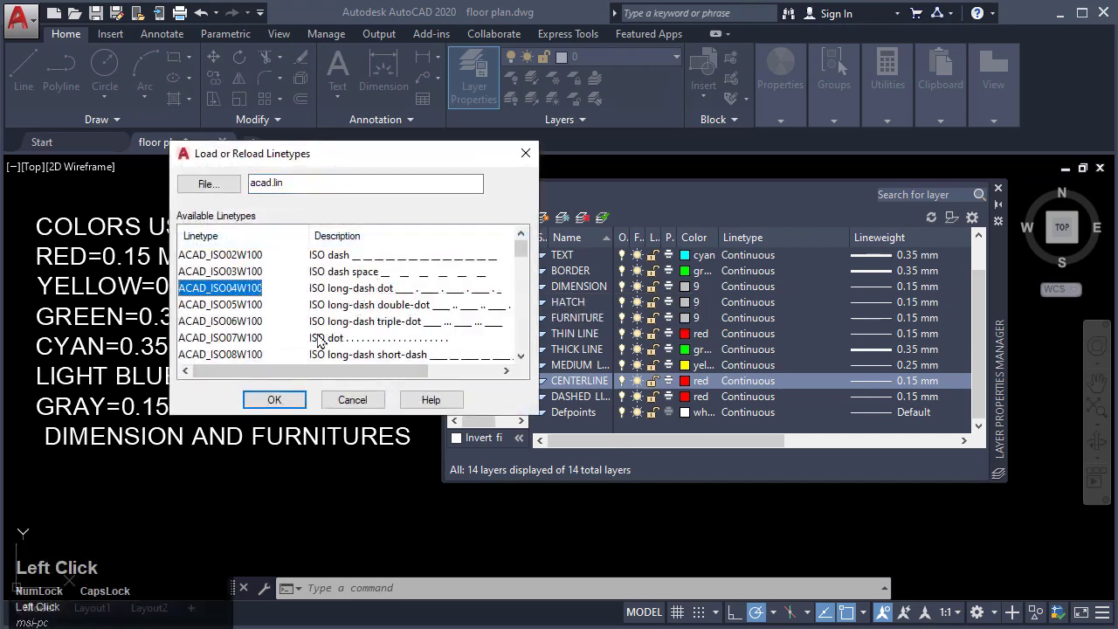
left_click(281, 400)
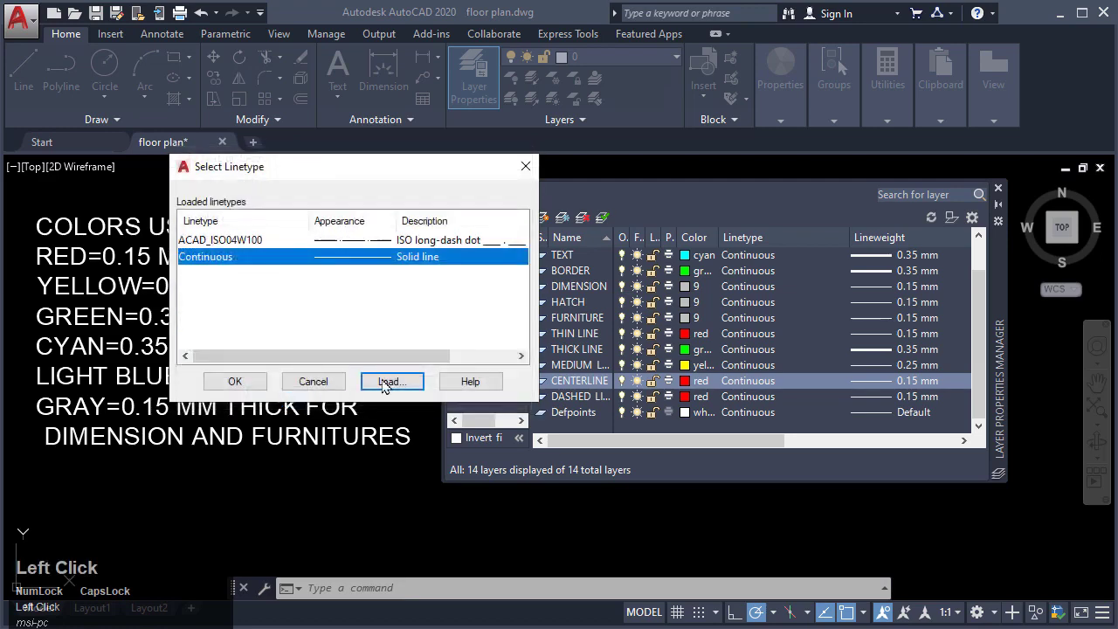
left_click(327, 242)
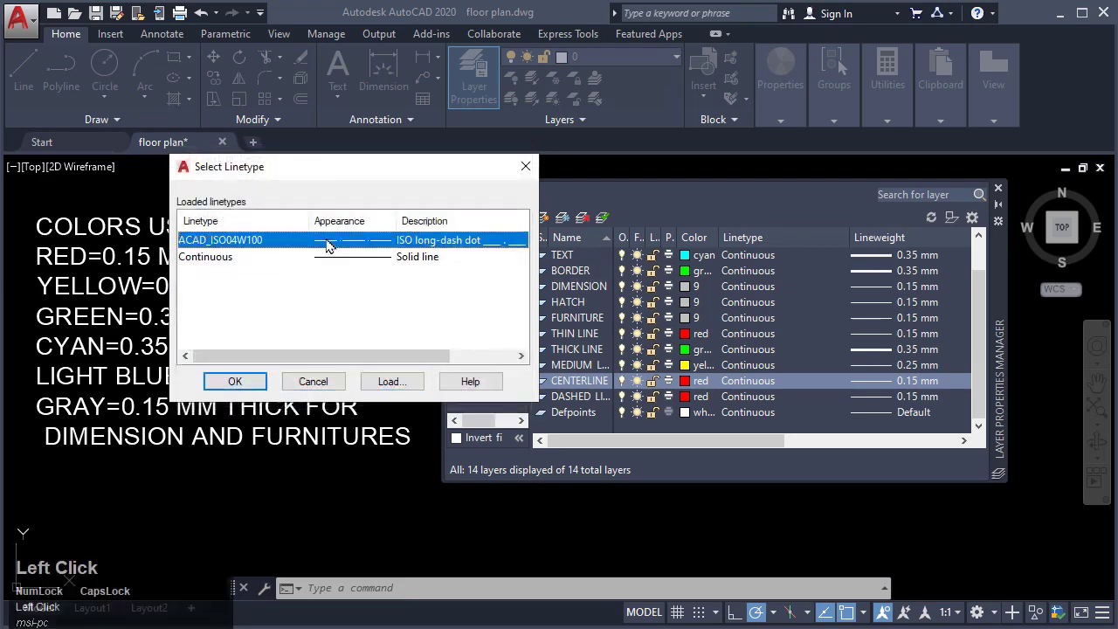
left_click(234, 385)
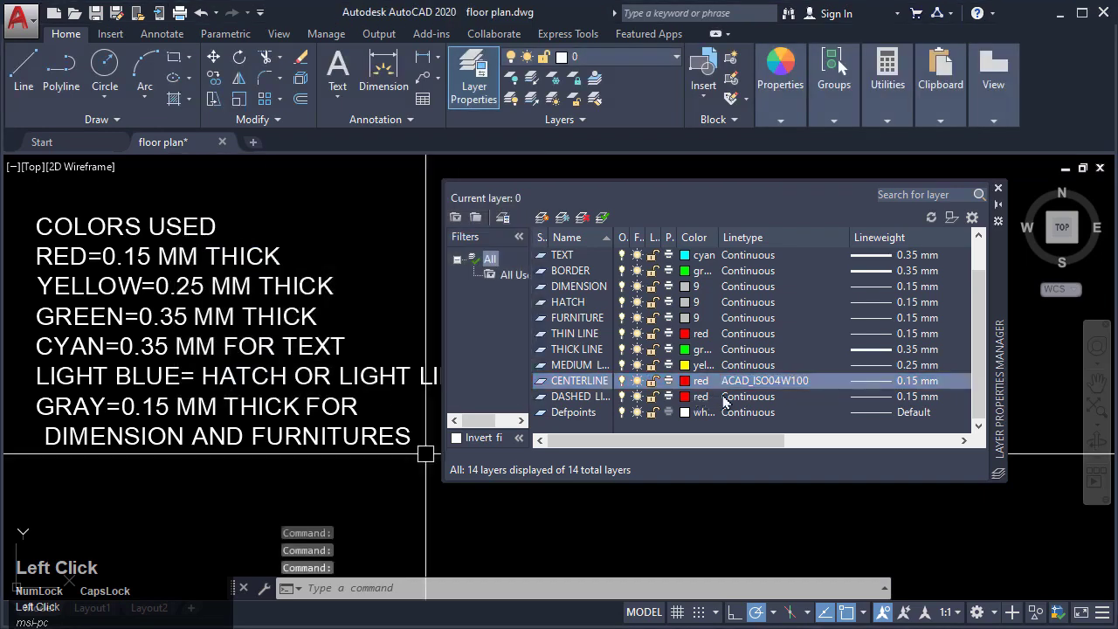
Step: Load the HIDDENX2 linetype from acad.lin and assign it to the DASHED LINE layer
left_click(724, 398)
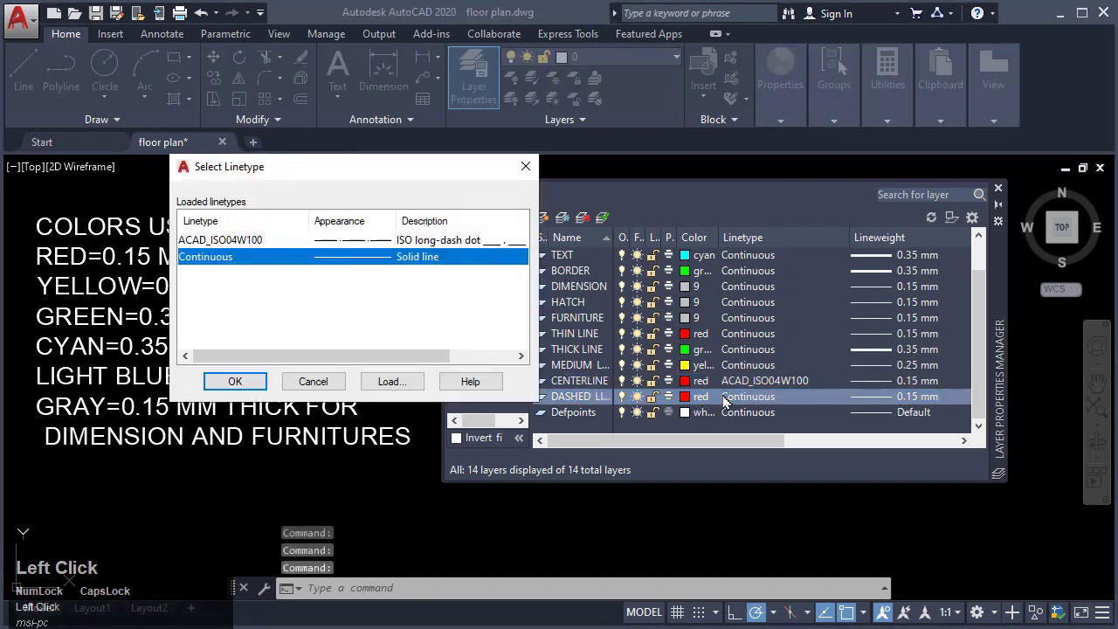
left_click(391, 382)
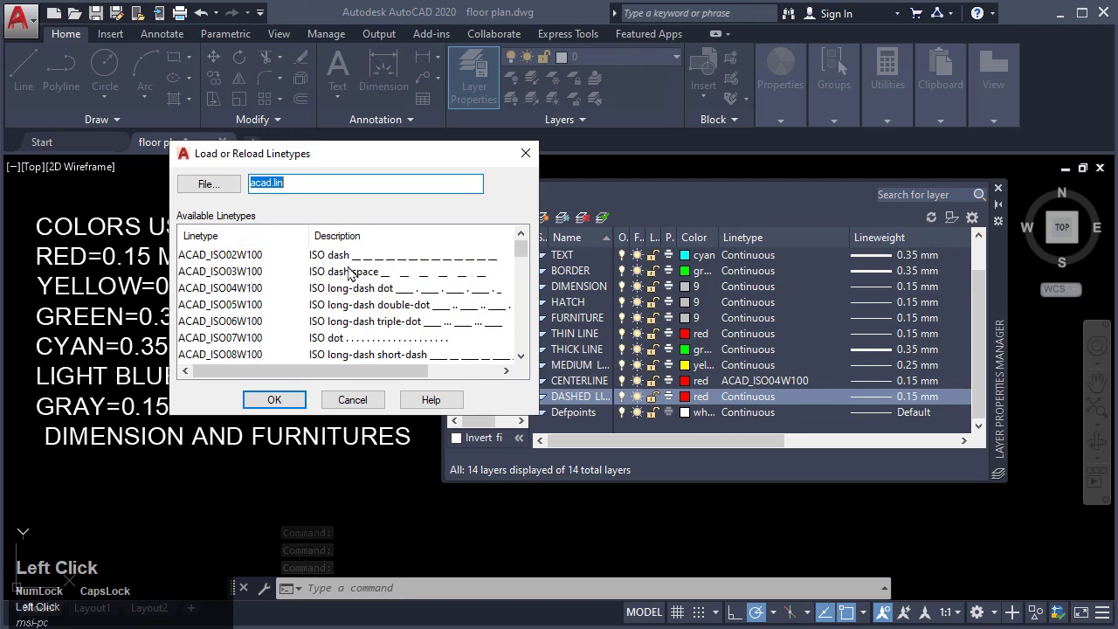
scroll(322, 327, "down", 4)
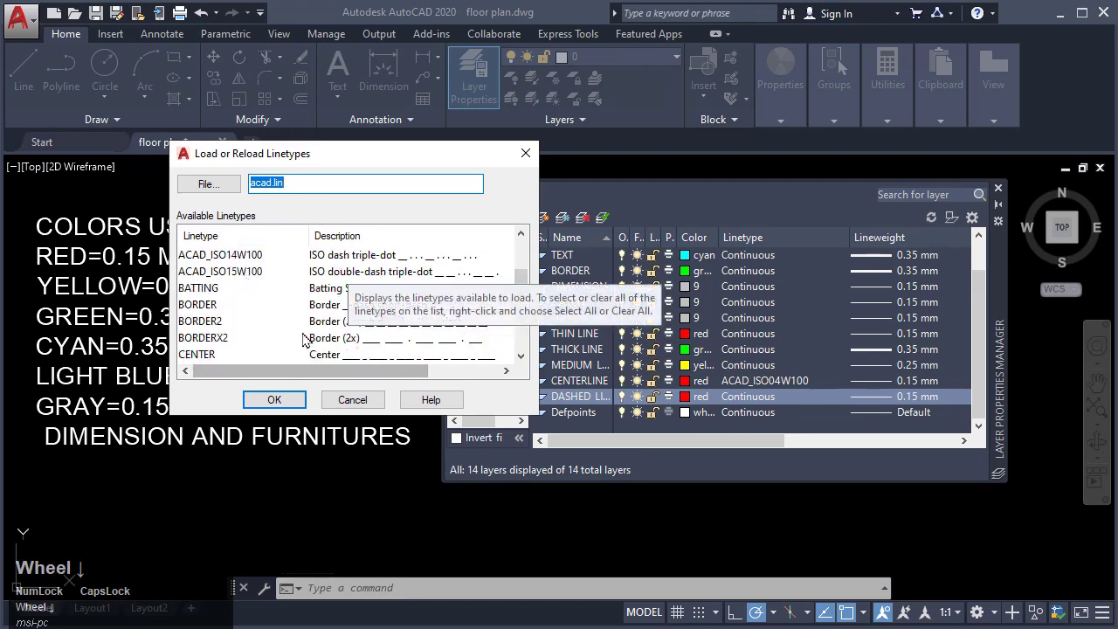
scroll(322, 326, "down", 5)
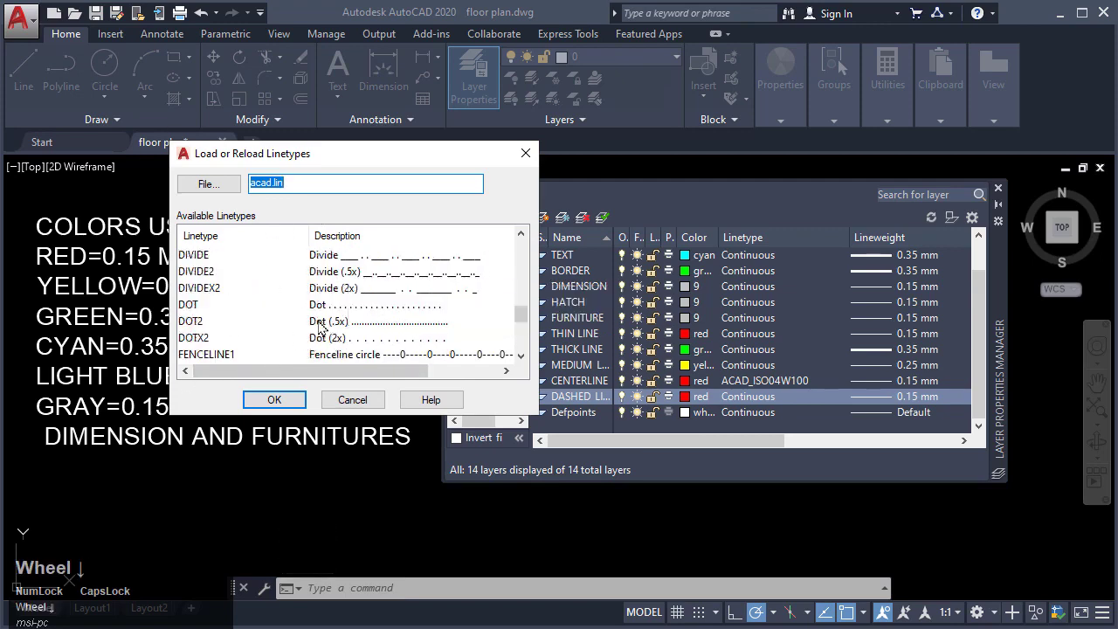
scroll(322, 327, "down", 1)
scroll(322, 327, "up", 1)
scroll(341, 295, "down", 2)
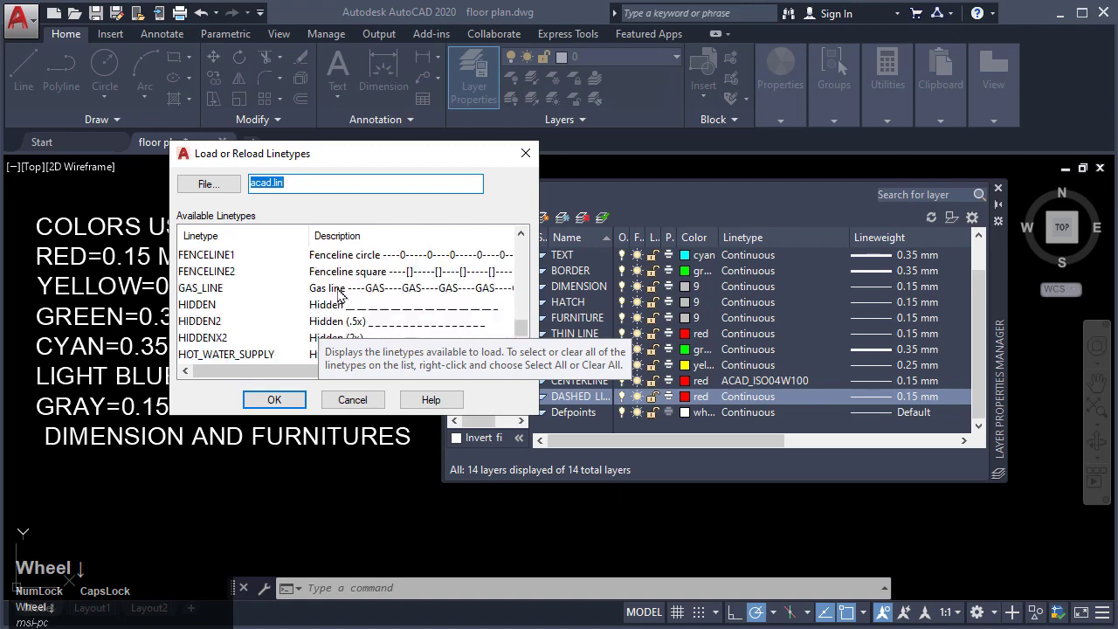
scroll(340, 295, "down", 2)
scroll(337, 301, "up", 1)
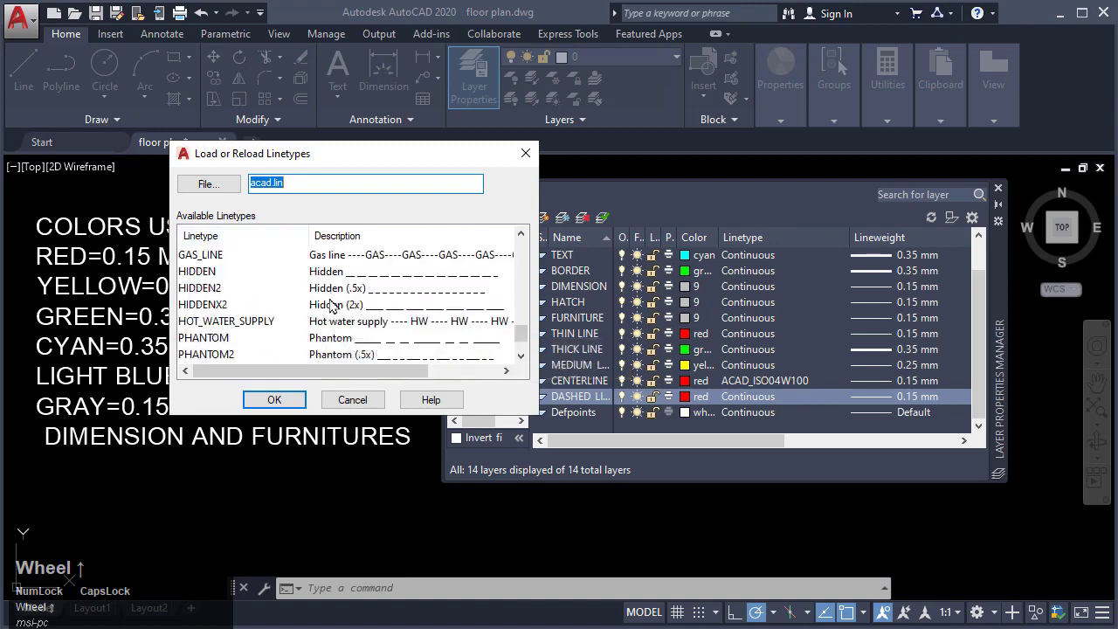
left_click(325, 308)
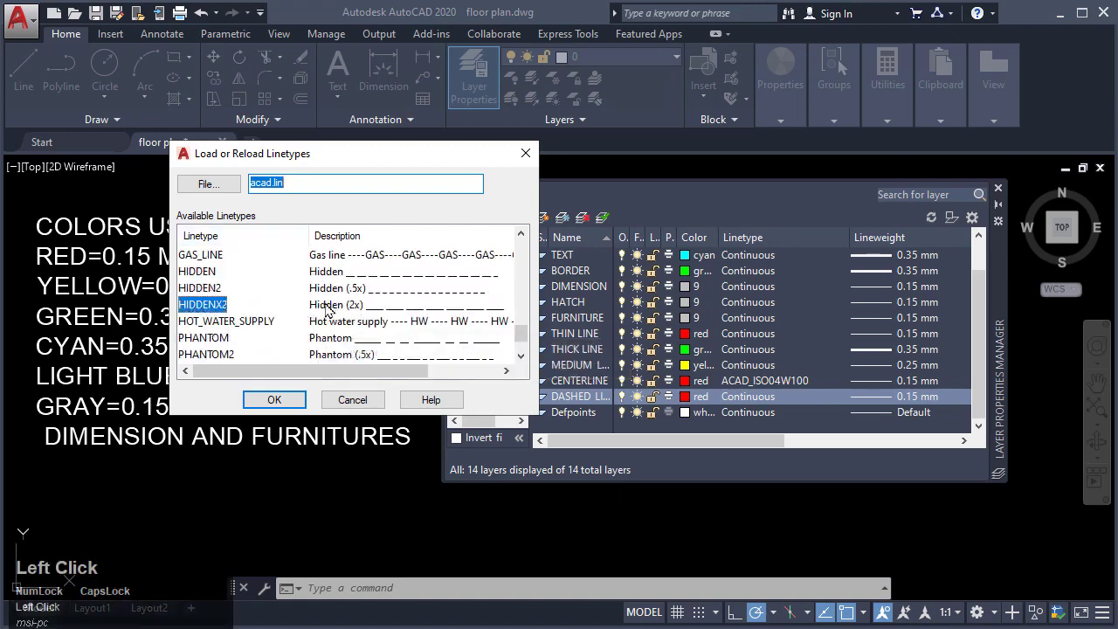
left_click(274, 401)
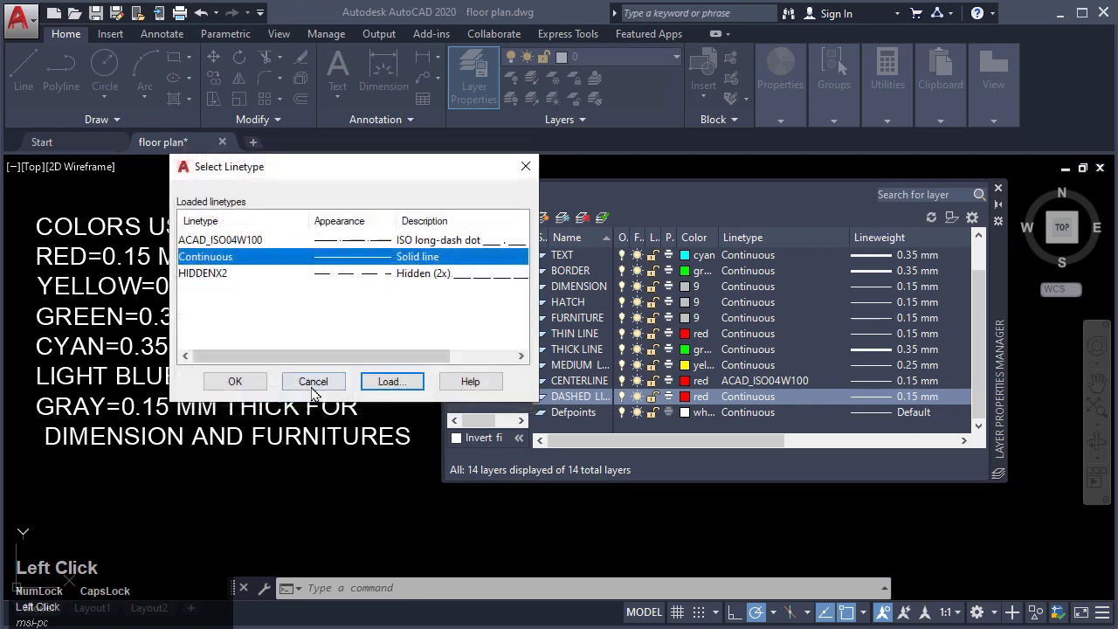
left_click(302, 274)
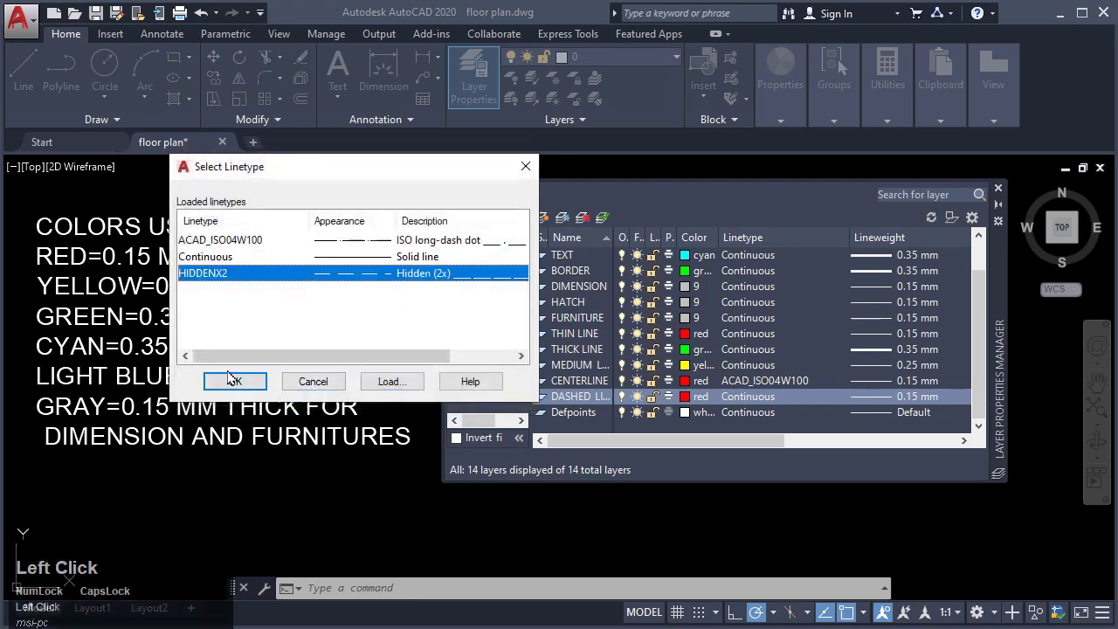
left_click(233, 382)
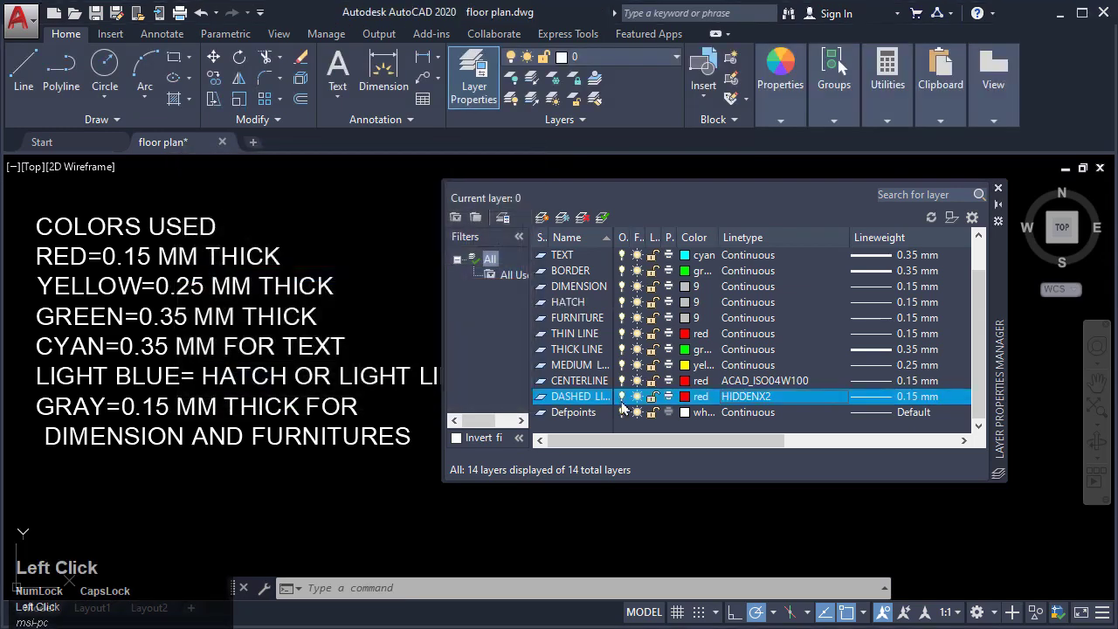
Step: Widen the transparency column and set the transparency of the HATCH and FURNITURE layers to 50
left_click(999, 194)
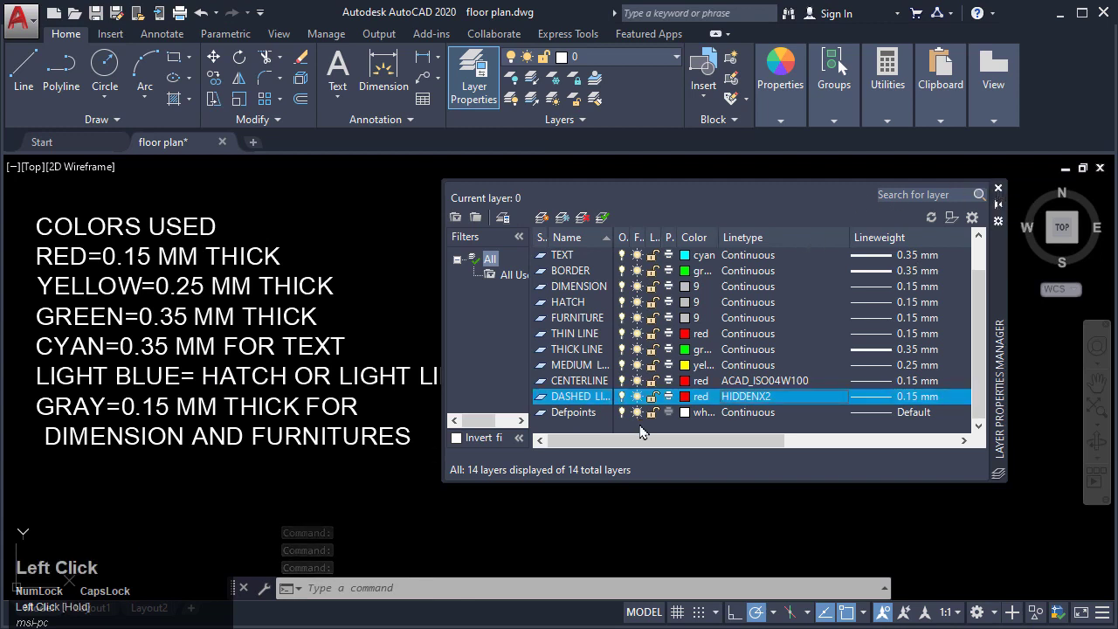
left_click_drag(572, 435, 708, 449)
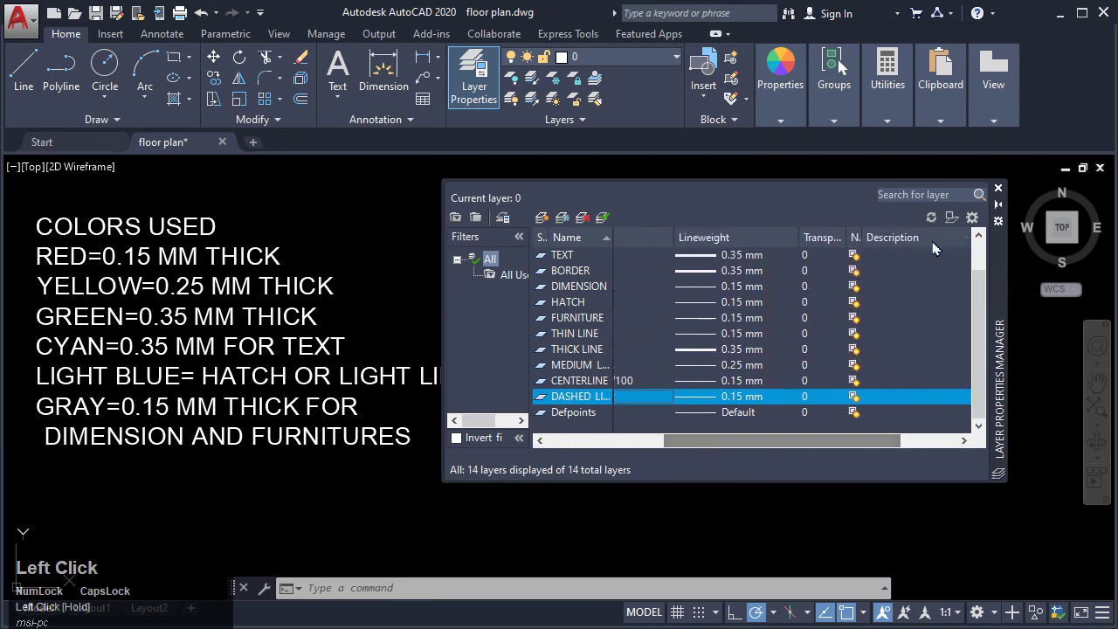
left_click_drag(846, 235, 895, 237)
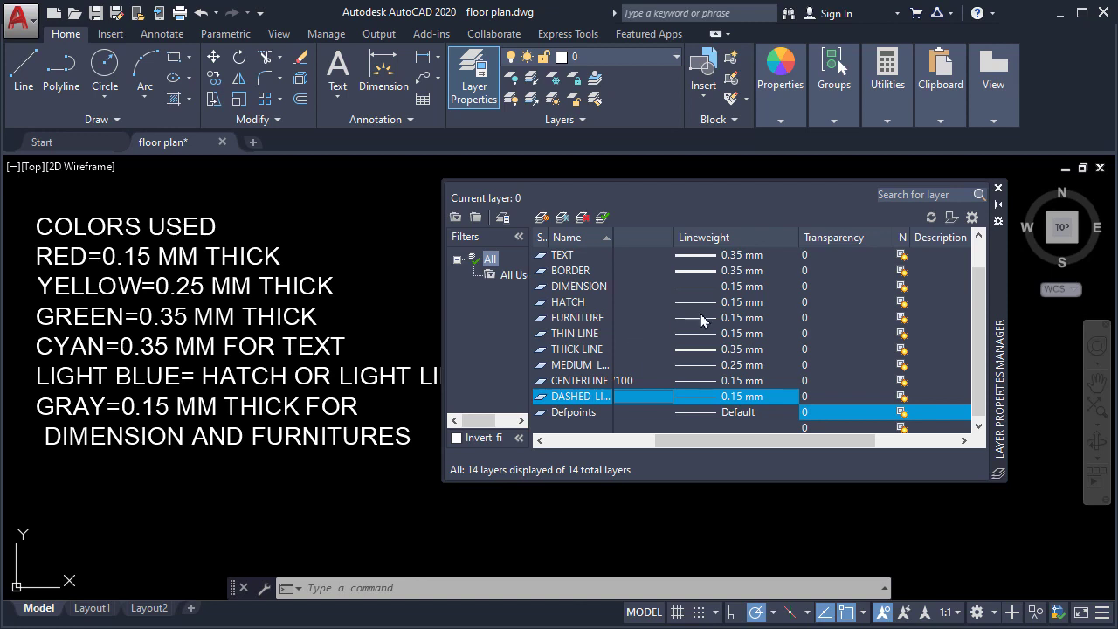
left_click(798, 325)
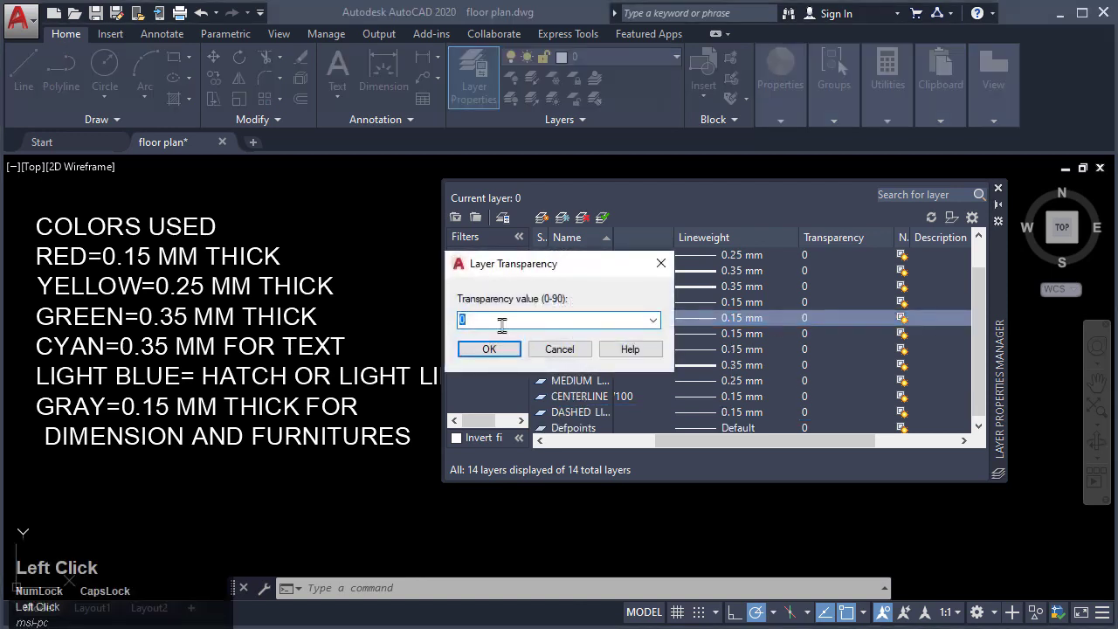
type("50")
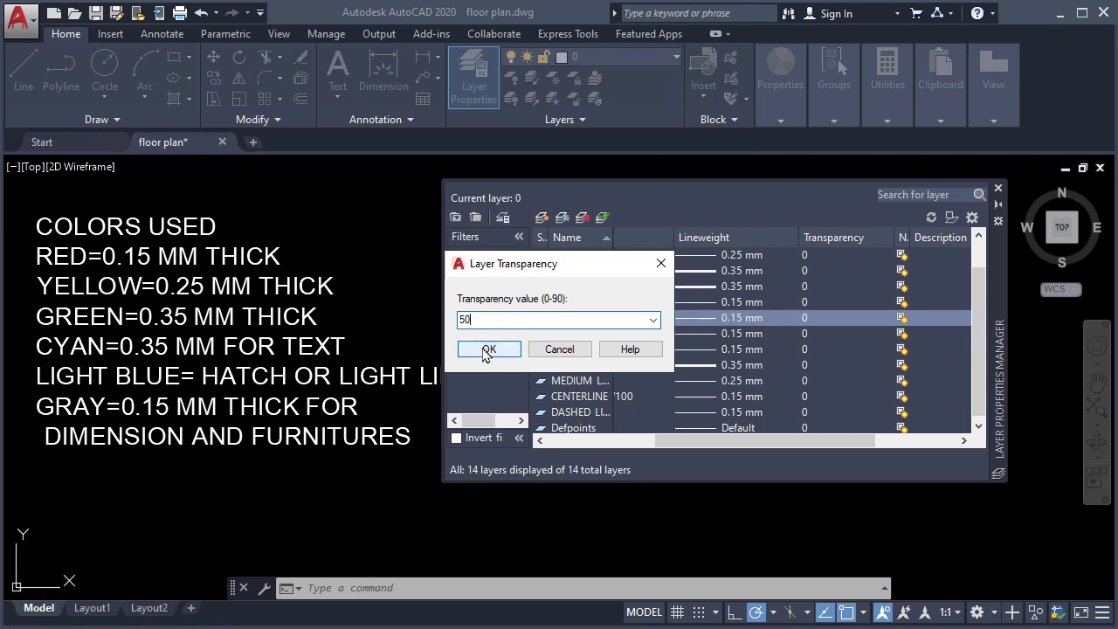
left_click(488, 350)
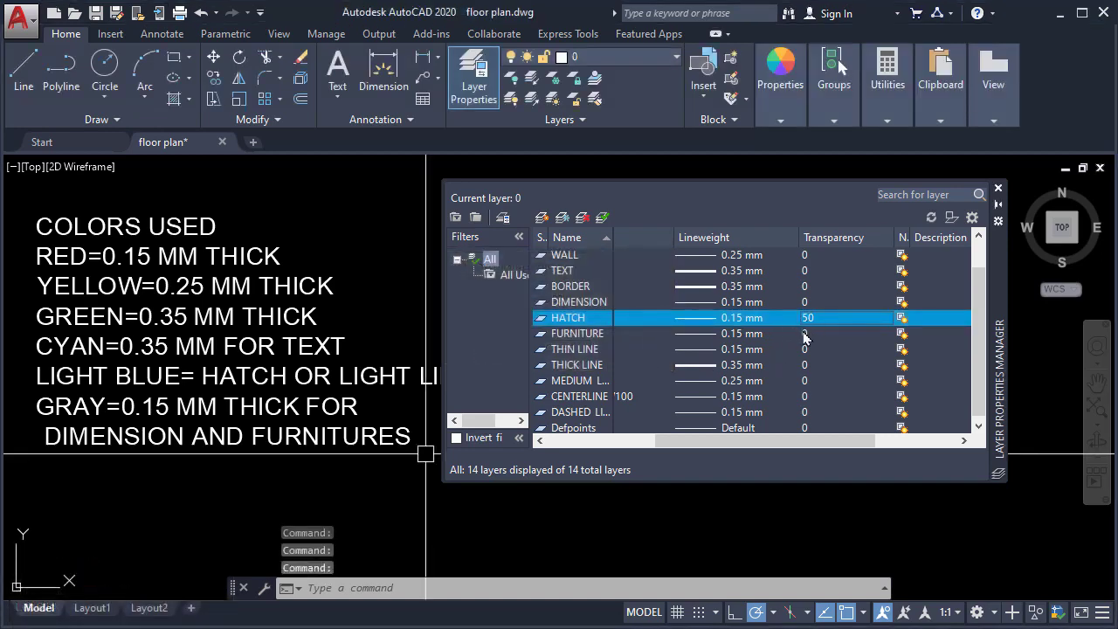
left_click(805, 339)
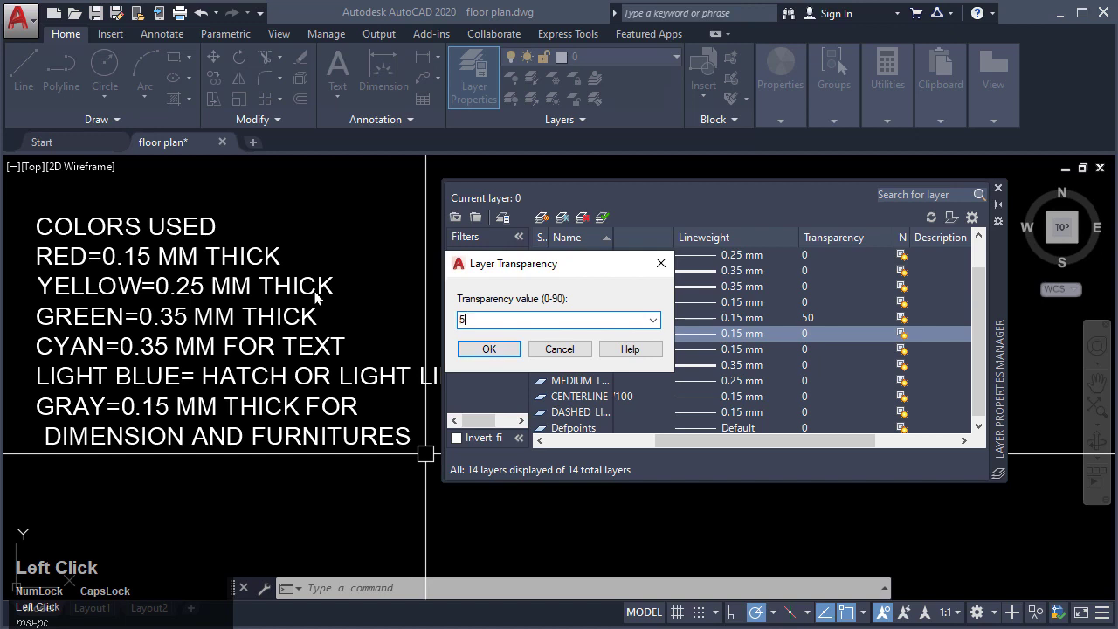
left_click(492, 351)
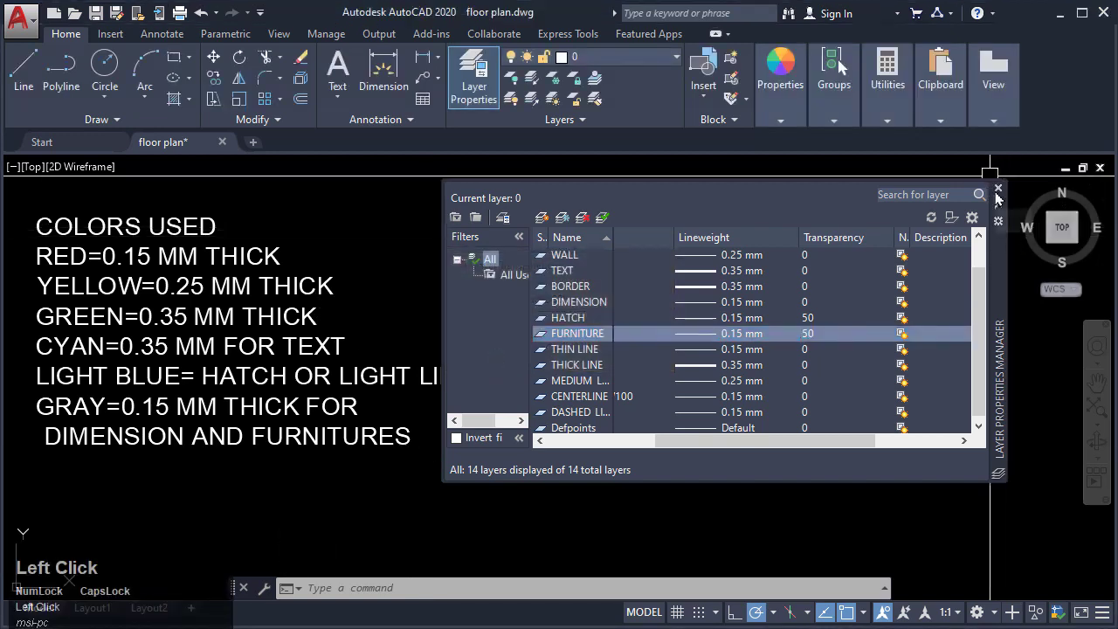
Step: Sort the layer list by color
left_click_drag(704, 441, 549, 430)
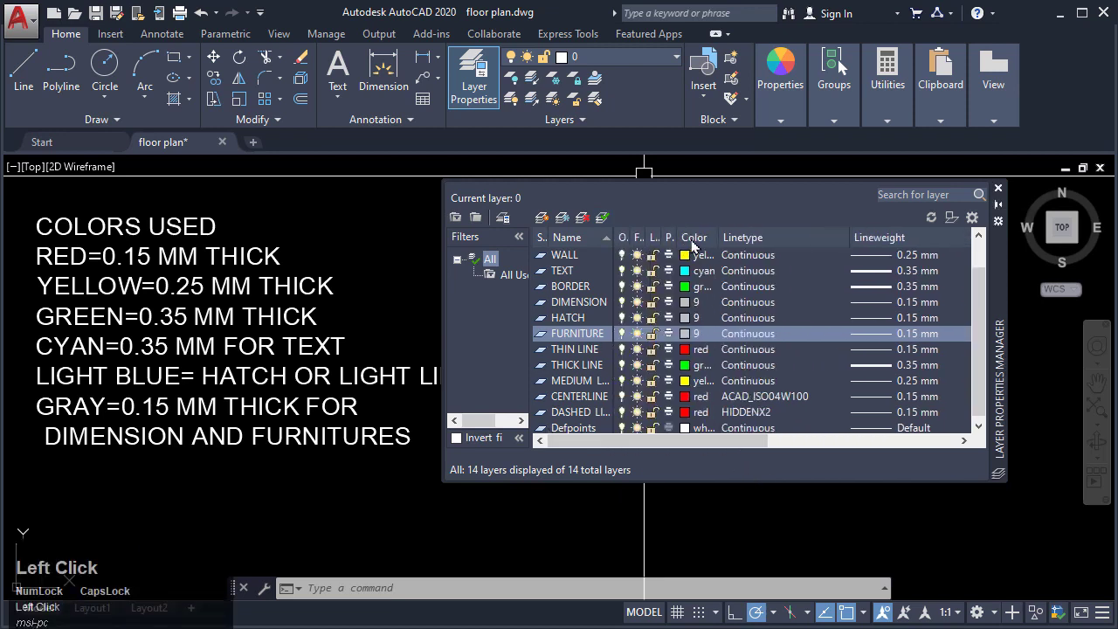
left_click(692, 240)
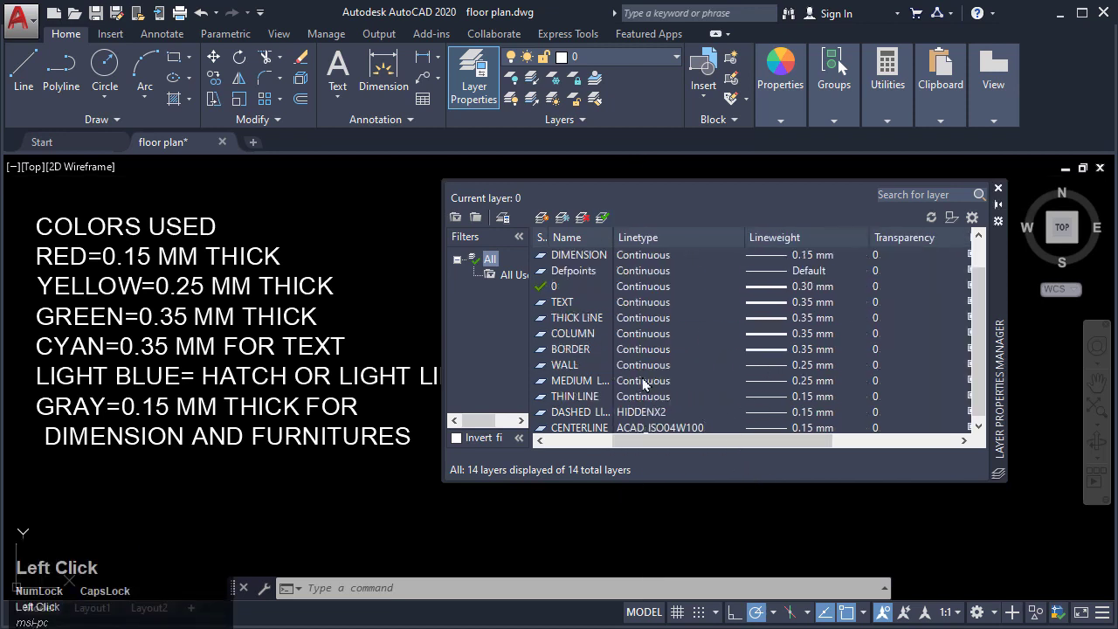
Step: Review the layers' colors, linetypes and lineweights, then close the Layer Properties Manager
left_click_drag(686, 442, 620, 445)
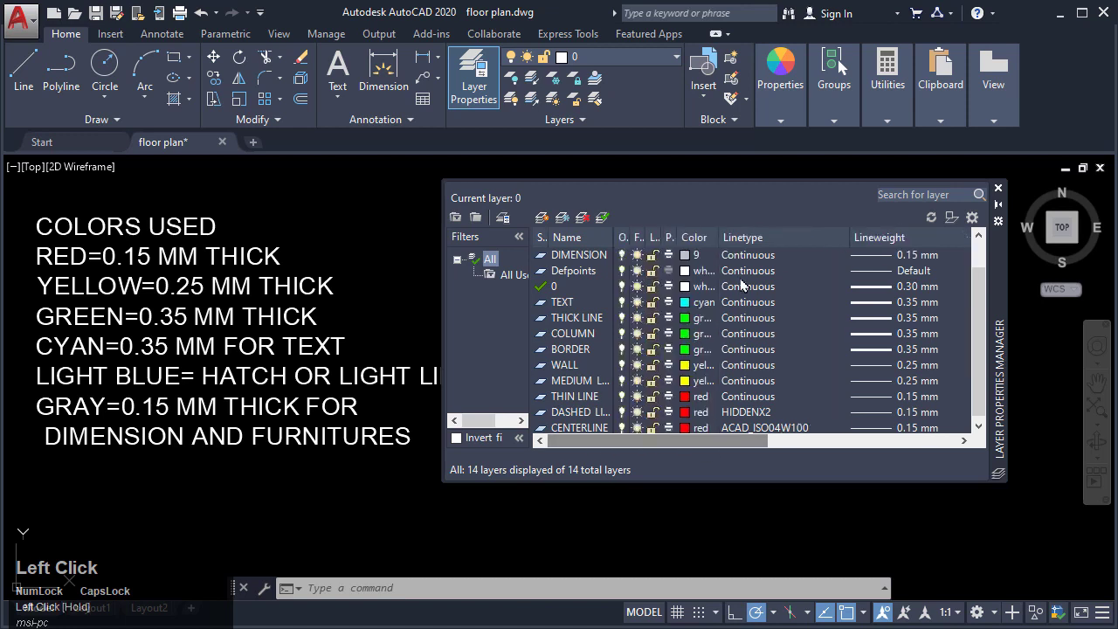
scroll(741, 281, "down", 1)
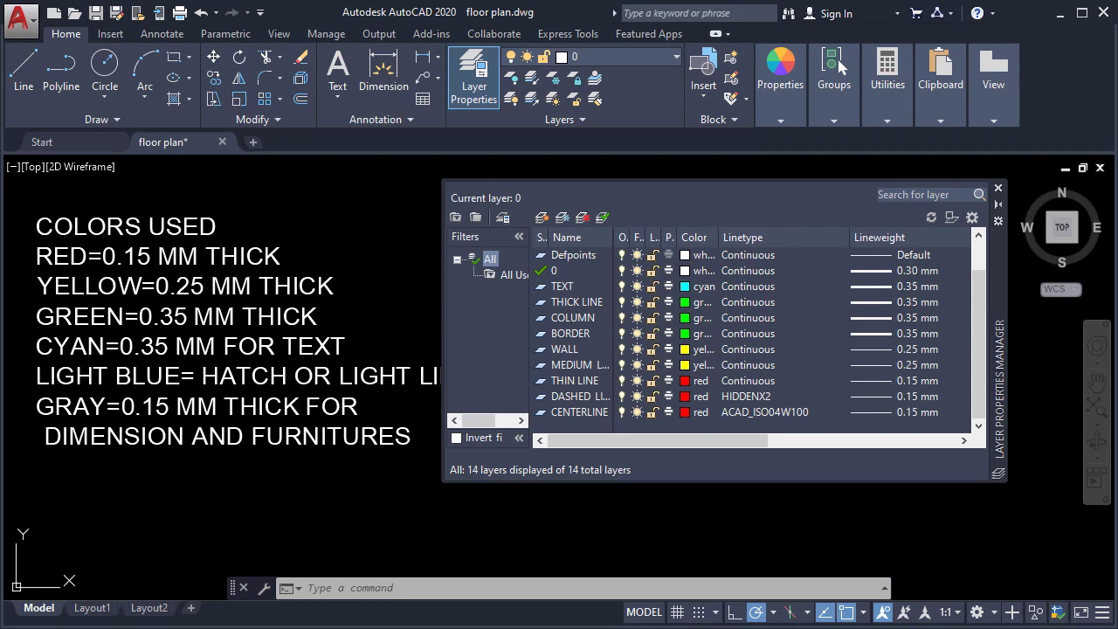
left_click(999, 189)
Step: Assign the square column at the plan's upper-left grid intersection to the COLUMN layer and clear the selection
middle_click(684, 271)
scroll(521, 237, "down", 5)
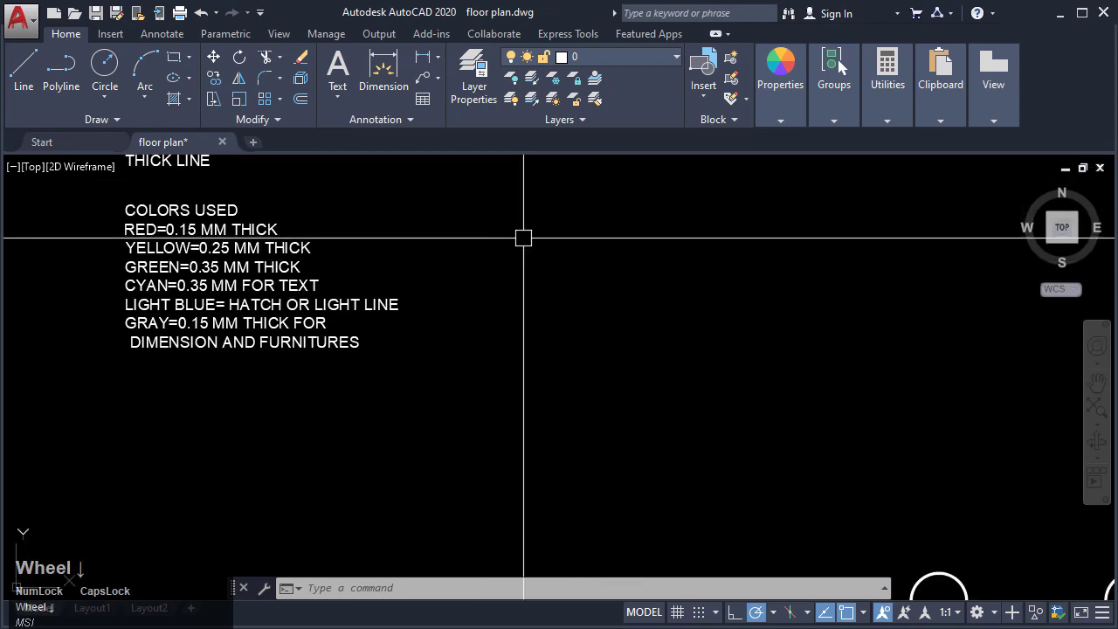
middle_click_drag(680, 349, 547, 320)
scroll(579, 361, "up", 5)
middle_click(554, 362)
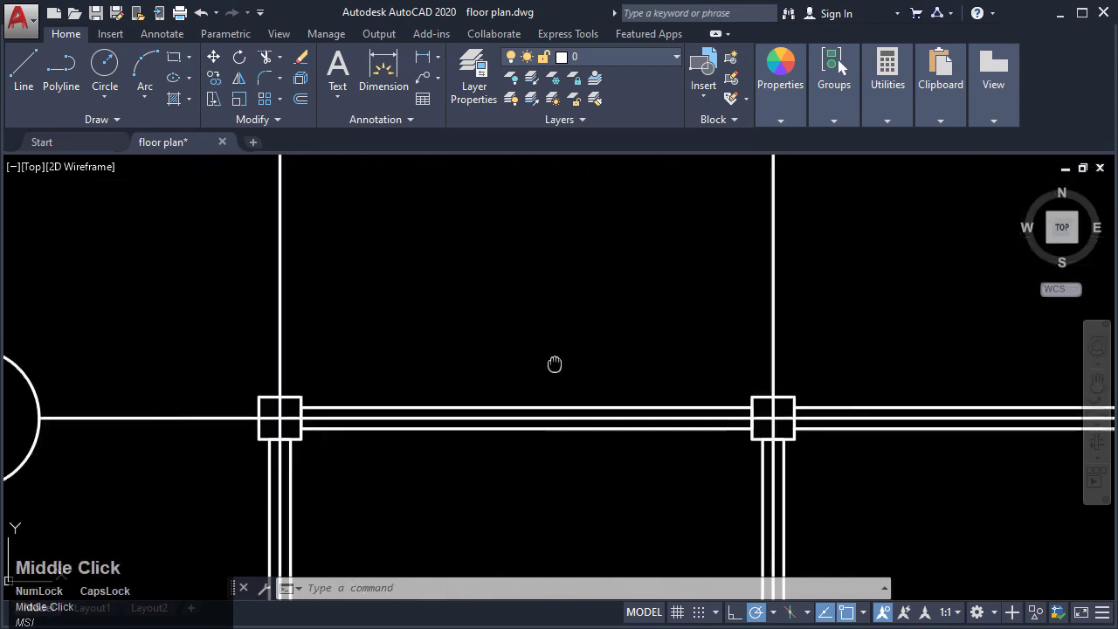
scroll(574, 297, "down", 2)
middle_click_drag(246, 270, 242, 300)
scroll(262, 284, "up", 2)
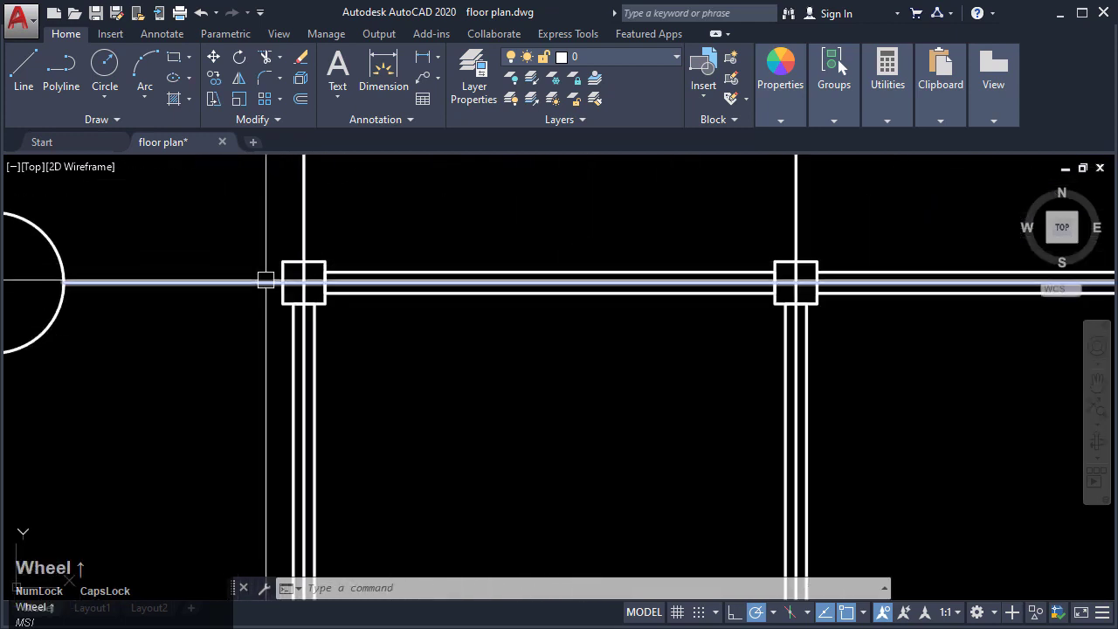
middle_click_drag(286, 251, 339, 283)
middle_click_drag(272, 277, 289, 289)
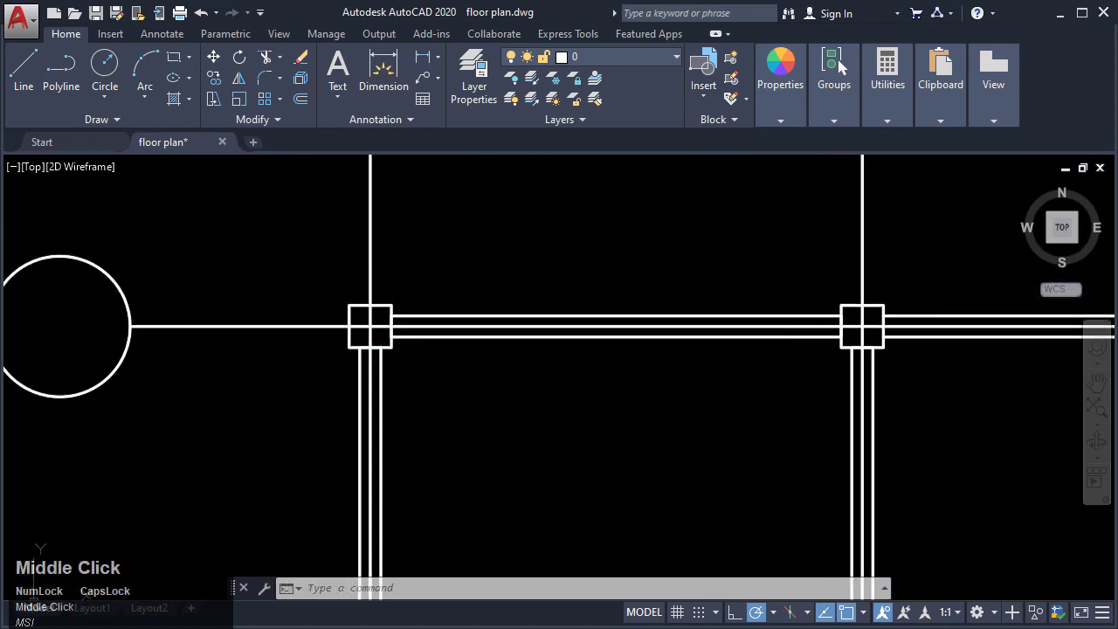
left_click(285, 265)
left_click(452, 385)
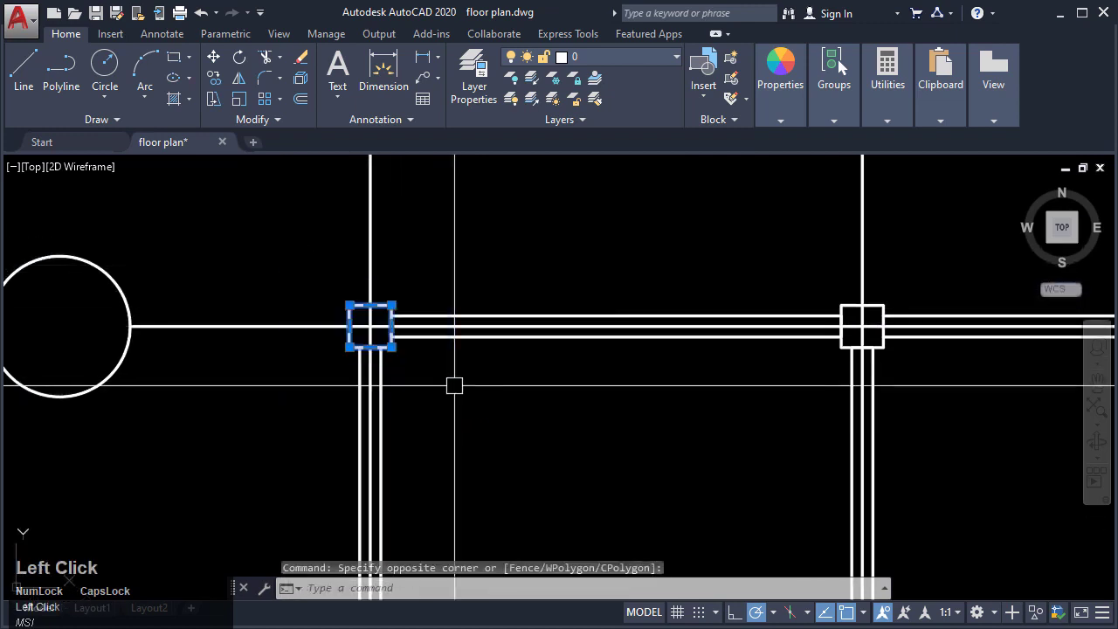
left_click(646, 57)
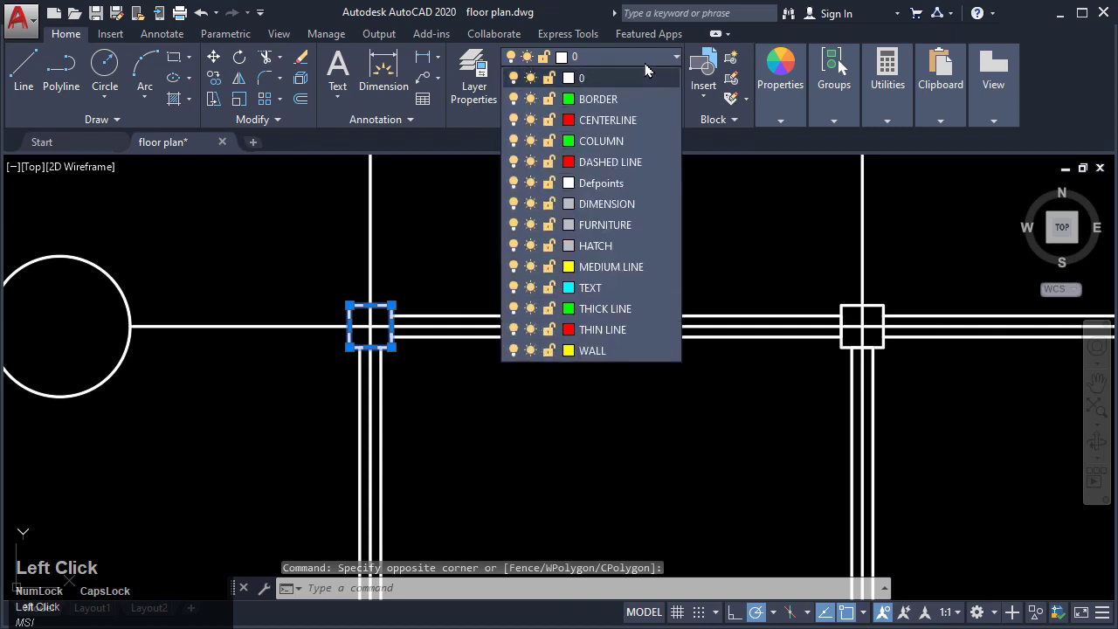
scroll(623, 212, "up", 1)
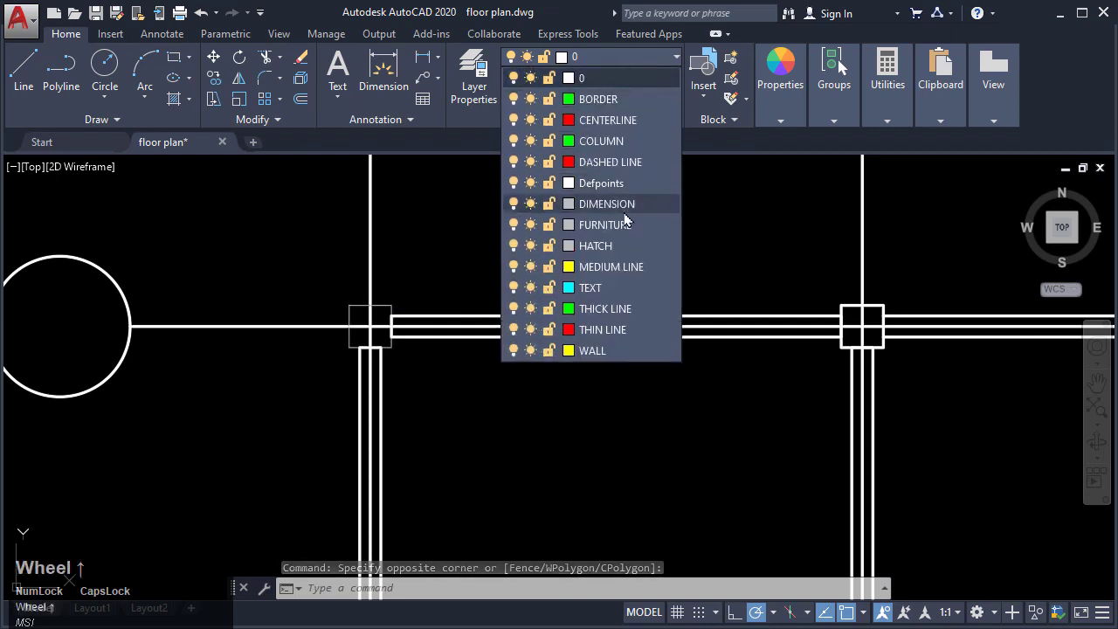
left_click(598, 142)
middle_click_drag(612, 250, 550, 289)
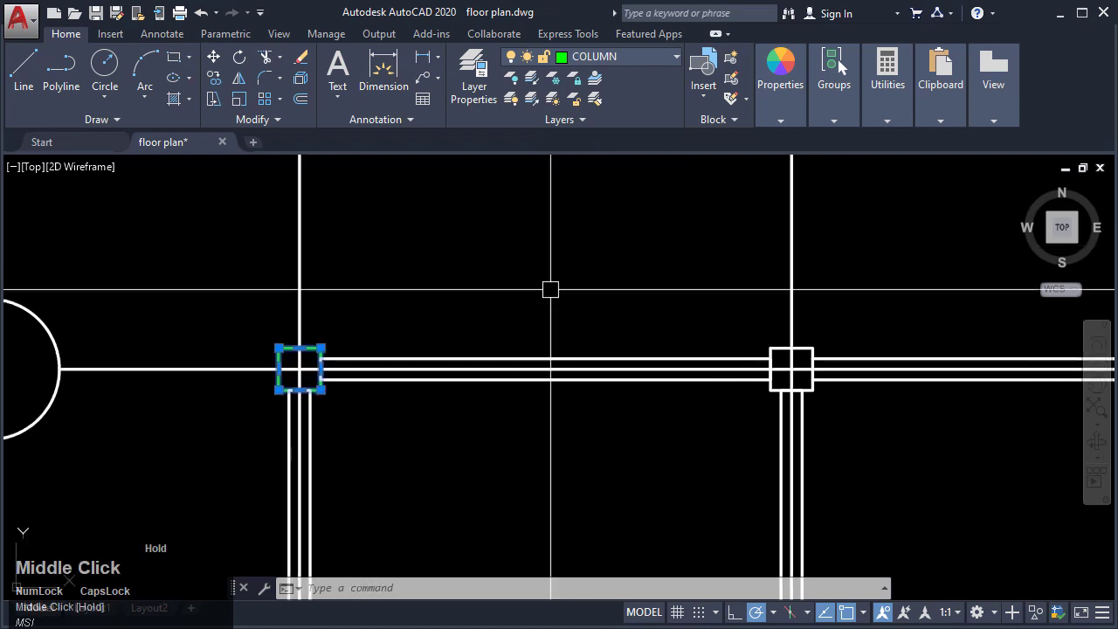
key("Escape")
key("Escape")
key("Escape")
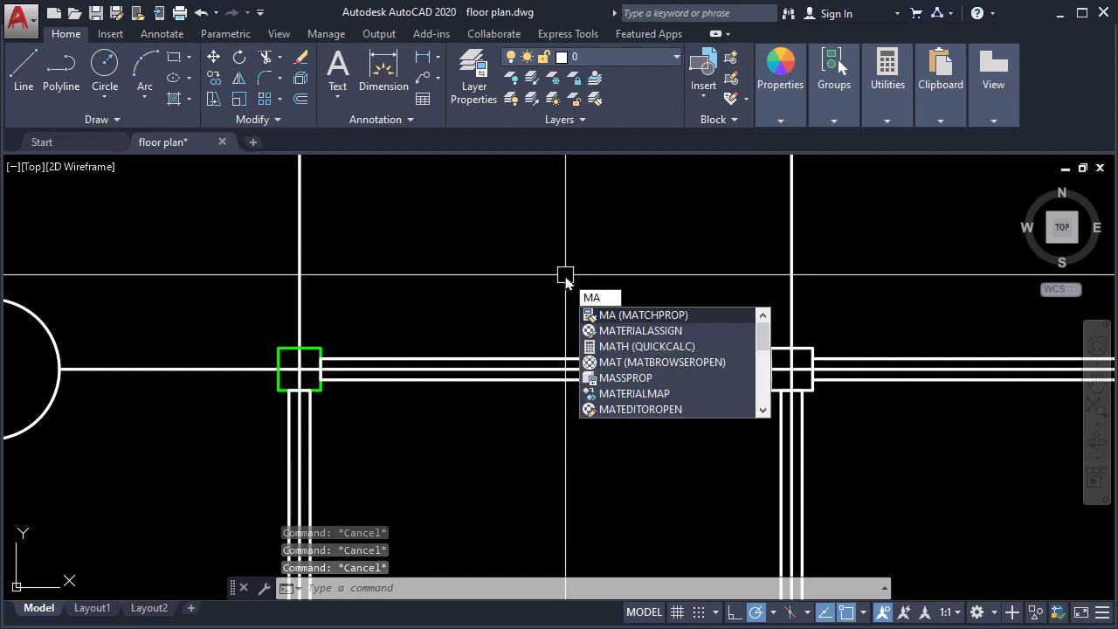
Step: Use Match Properties to copy the green upper-left column's properties to the remaining columns in the top row
key("Return")
scroll(317, 347, "up", 2)
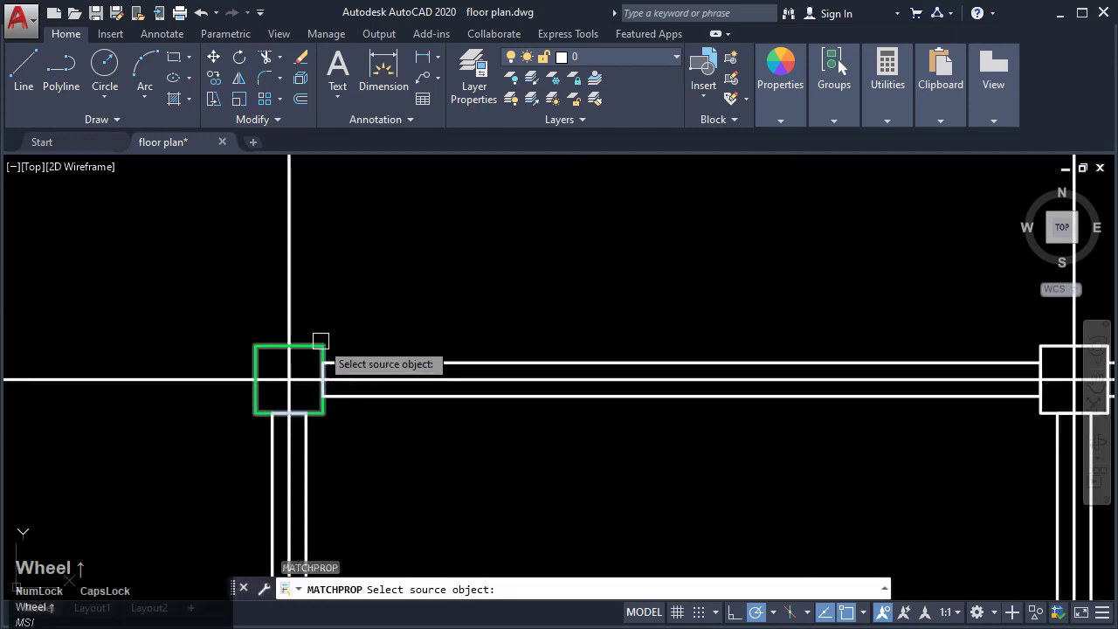
left_click(321, 341)
middle_click_drag(457, 367, 809, 358)
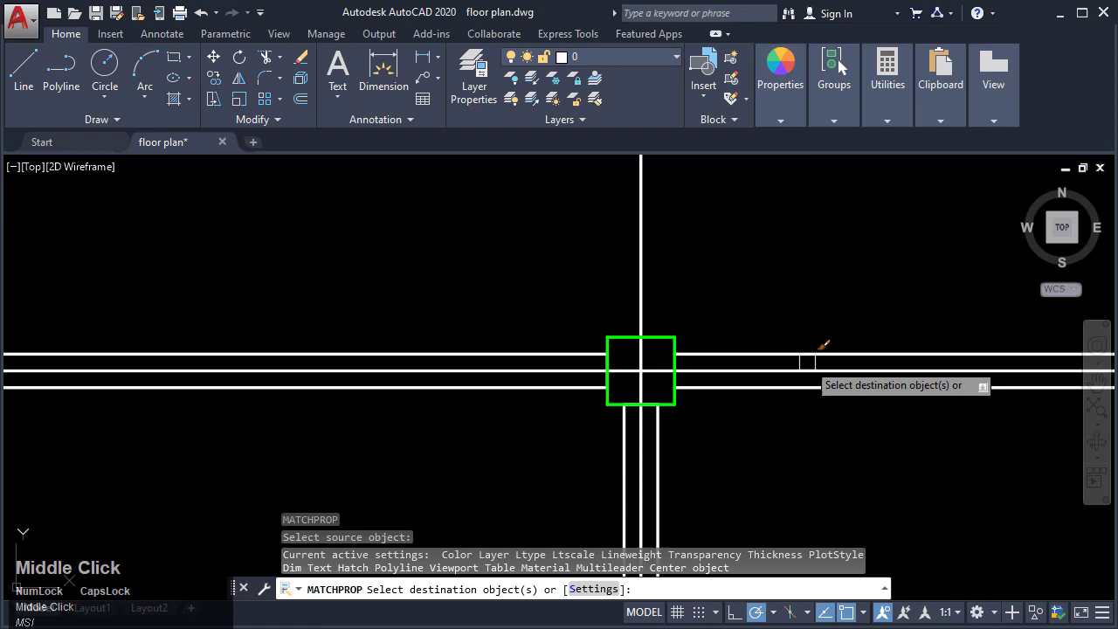
left_click(660, 334)
middle_click_drag(784, 320, 146, 276)
scroll(146, 276, "down", 2)
scroll(508, 282, "up", 2)
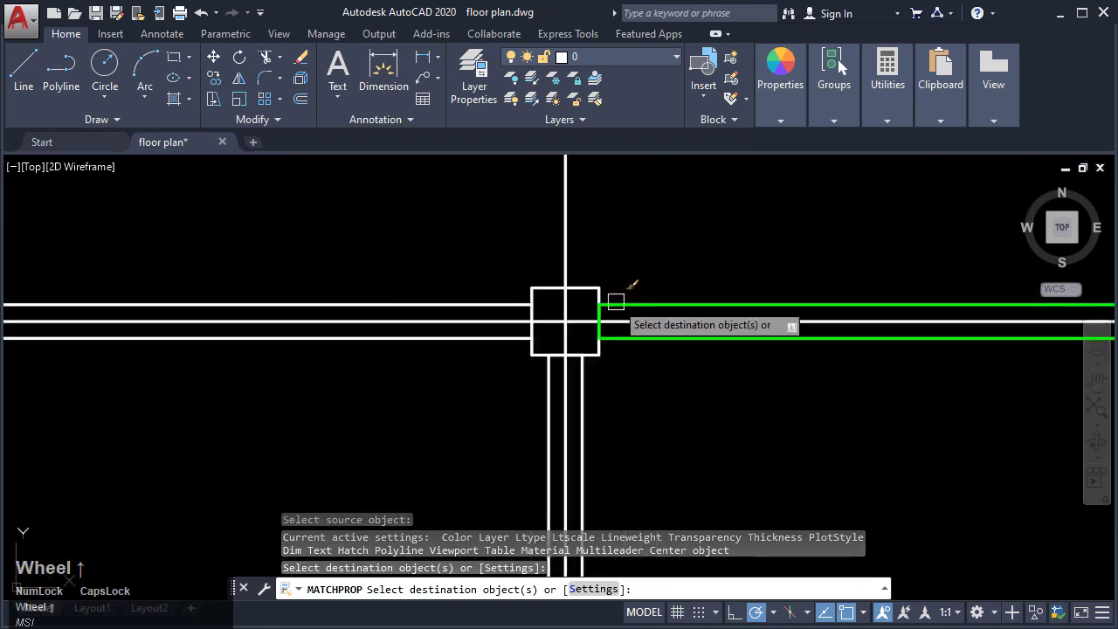
left_click(598, 291)
middle_click_drag(690, 292, 178, 270)
left_click(829, 292)
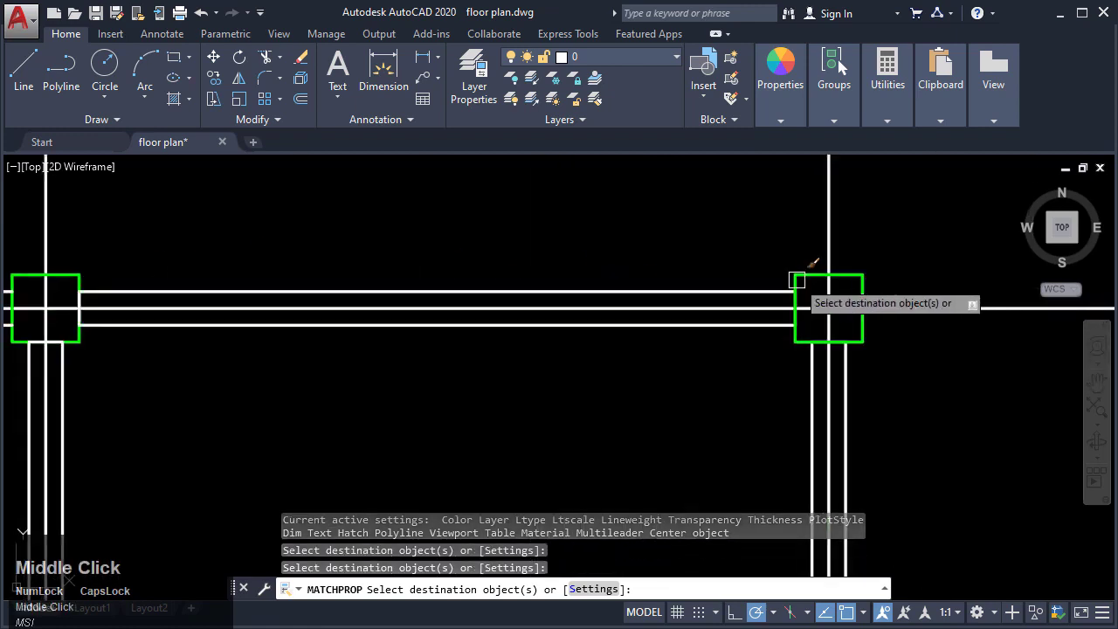
Step: Continue matching the COLUMN layer properties onto the columns in the second row, working from the right end to the left
middle_click_drag(615, 363, 599, 305)
scroll(594, 170, "down", 5)
scroll(754, 279, "up", 5)
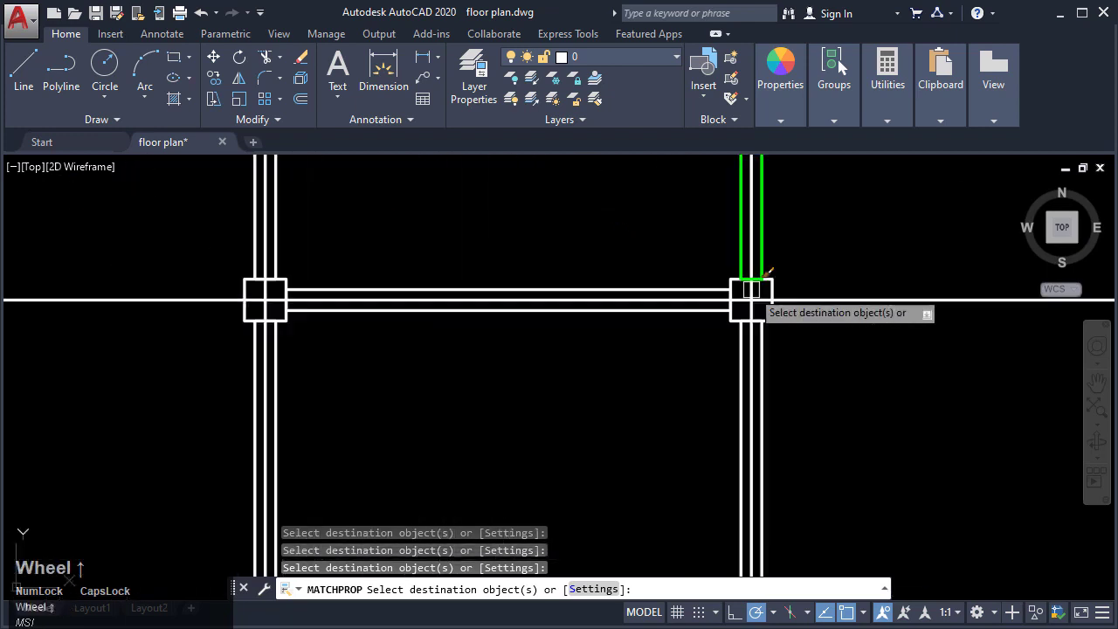
left_click(727, 267)
middle_click_drag(242, 281, 898, 334)
scroll(781, 321, "down", 2)
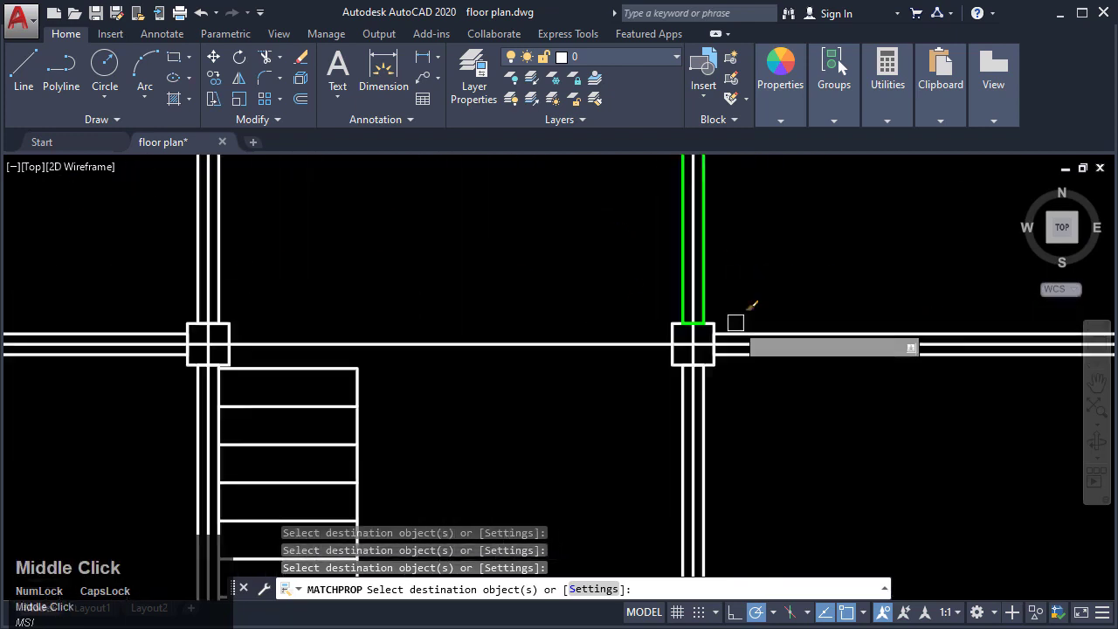
middle_click_drag(218, 312, 599, 304)
scroll(575, 306, "up", 5)
scroll(506, 328, "down", 6)
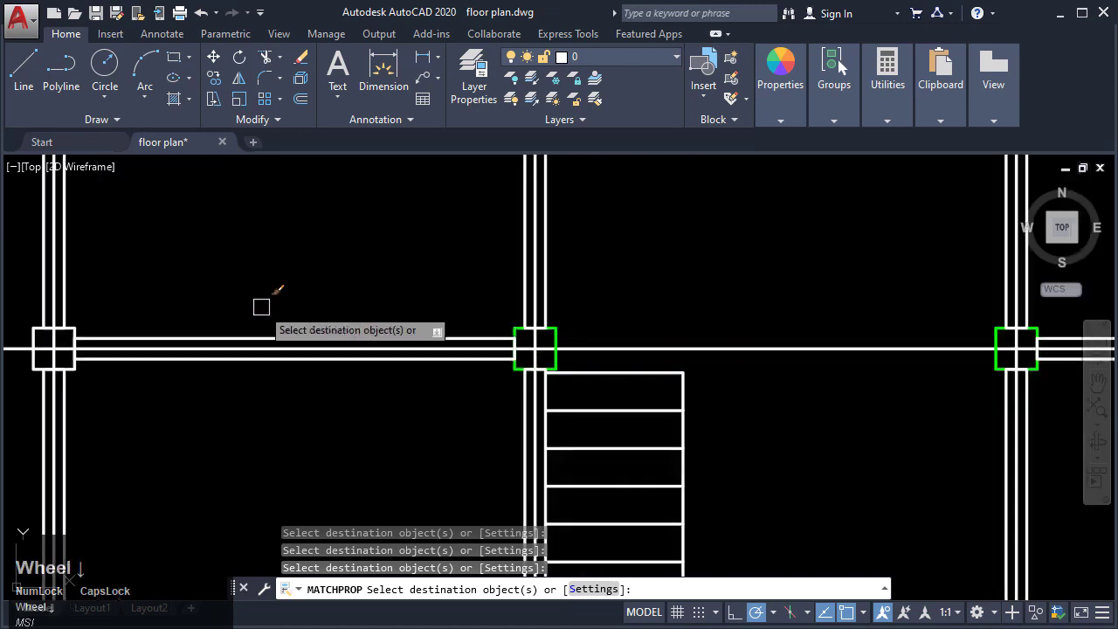
middle_click_drag(260, 305, 722, 306)
scroll(687, 334, "up", 4)
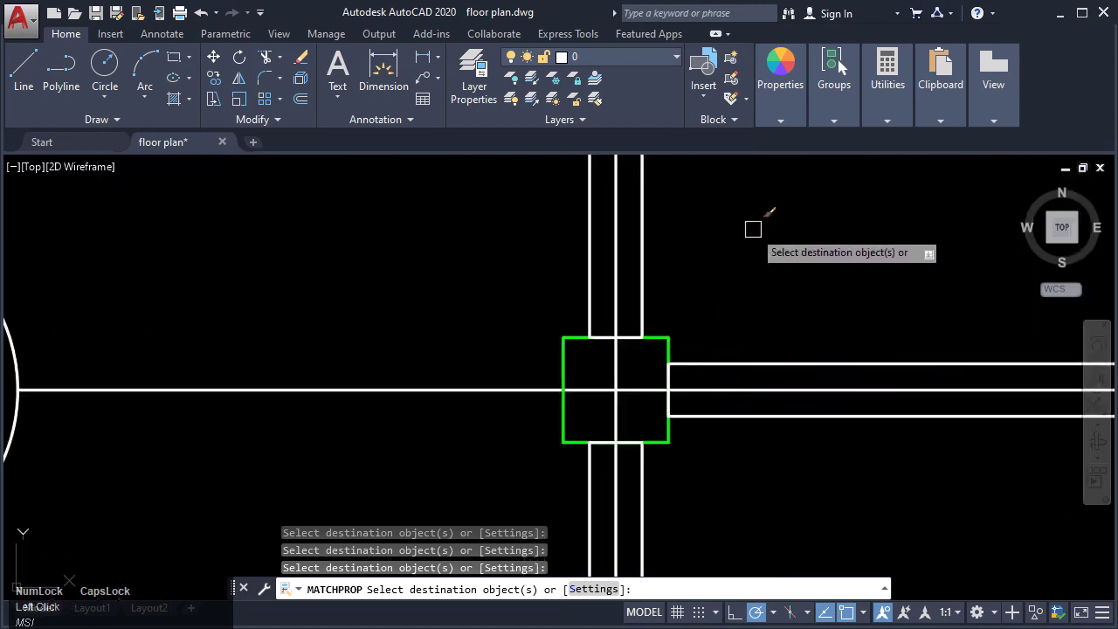
Step: Match the green column properties onto the unchanged column squares along the lower-left grid lines
scroll(742, 245, "down", 5)
scroll(721, 442, "up", 6)
left_click(725, 390)
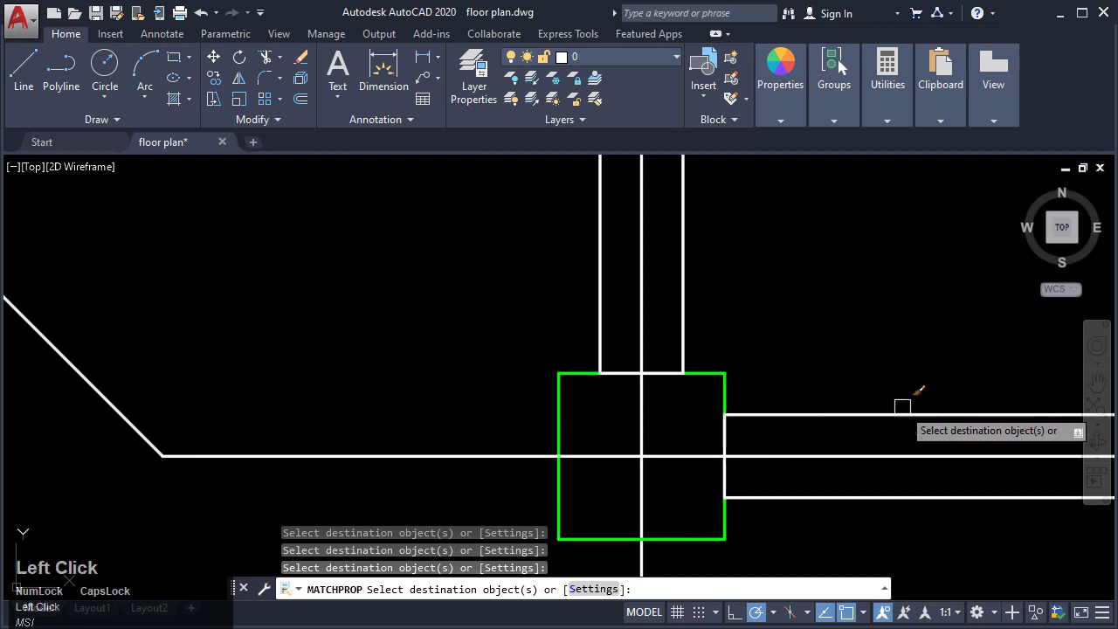
middle_click_drag(917, 407, 350, 266)
scroll(349, 266, "down", 2)
scroll(668, 379, "down", 2)
middle_click_drag(655, 398, 210, 282)
scroll(566, 387, "up", 2)
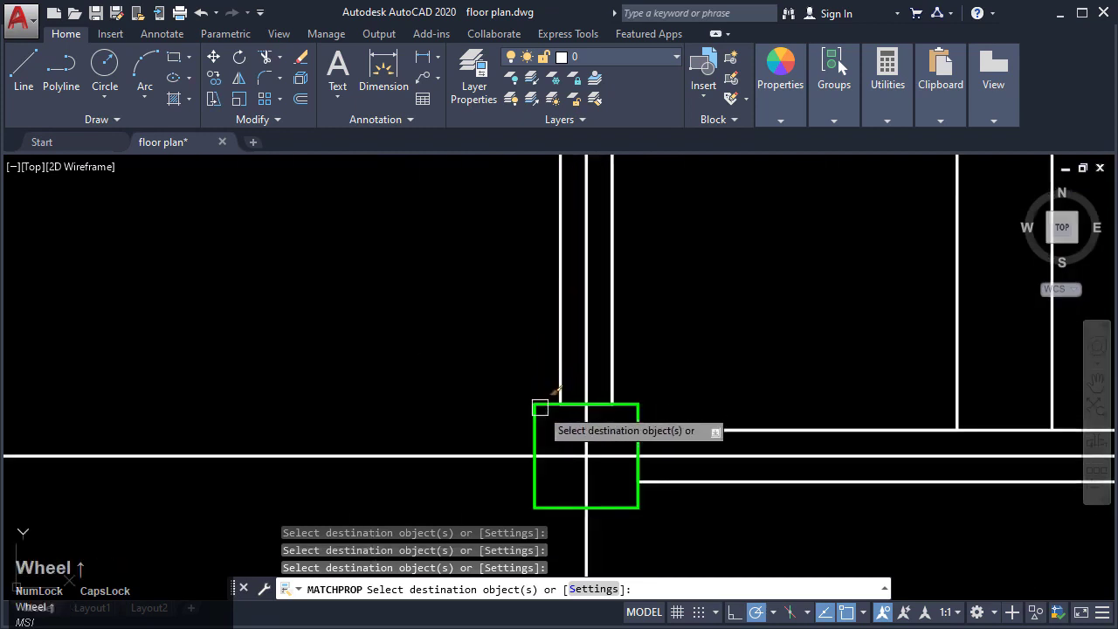
Step: Match the column properties onto the remaining column squares of the bottom row and finish the Match Properties command
scroll(246, 283, "down", 5)
middle_click_drag(128, 235, 470, 317)
scroll(494, 293, "up", 4)
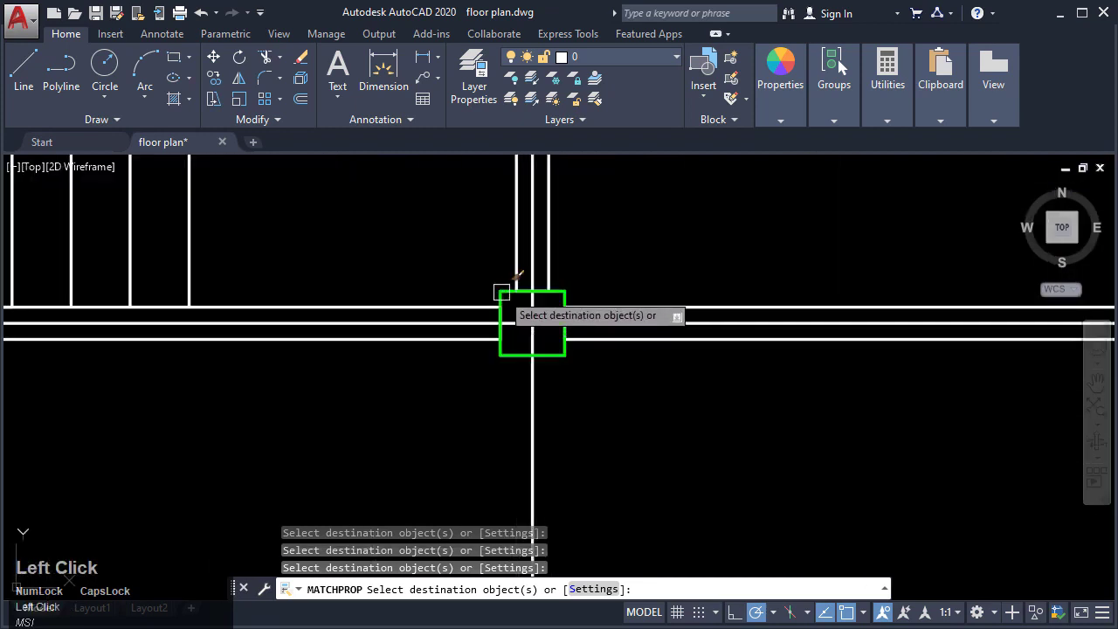
scroll(502, 292, "down", 3)
scroll(592, 308, "up", 3)
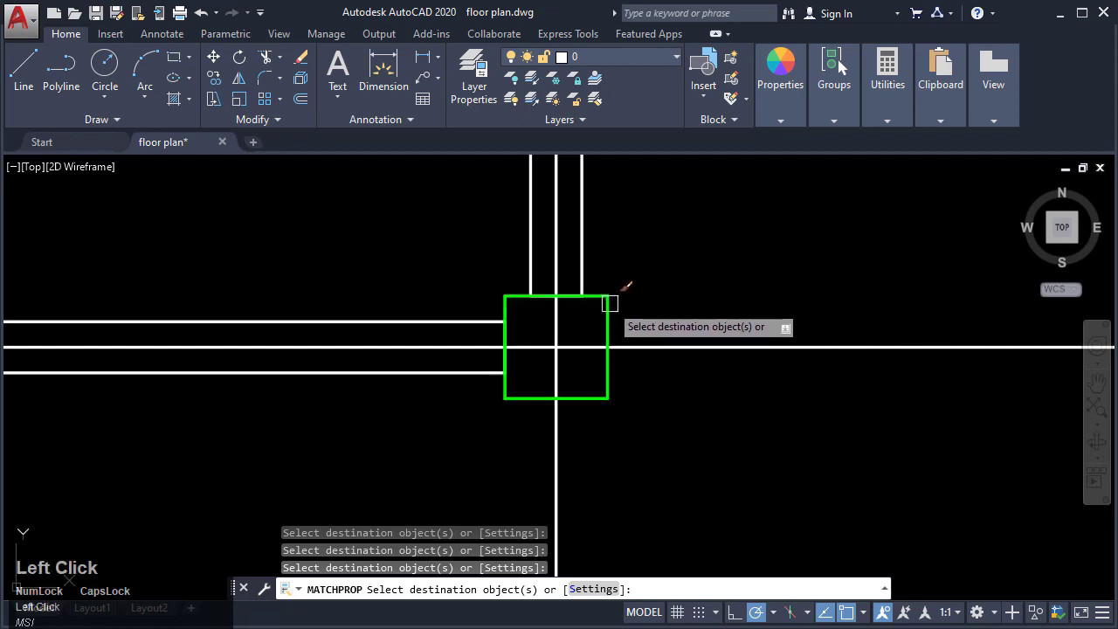
scroll(514, 298, "down", 5)
scroll(462, 286, "down", 4)
middle_click_drag(262, 205, 337, 270)
scroll(430, 254, "up", 3)
key("Escape")
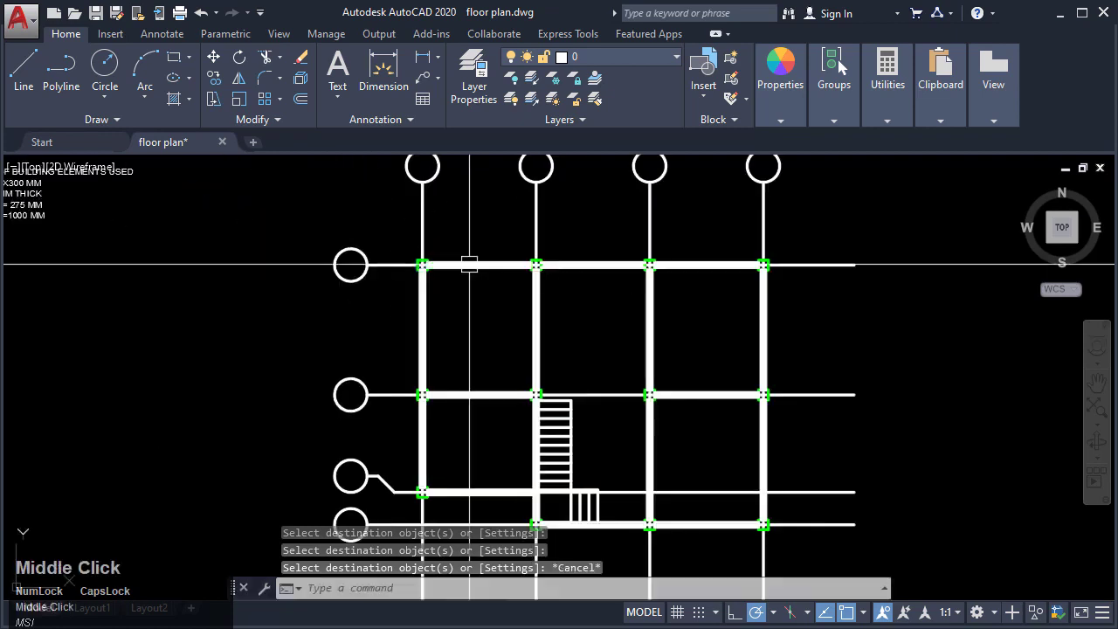
Step: Make COLUMN the current layer
scroll(455, 244, "up", 4)
middle_click_drag(454, 242, 492, 327)
scroll(486, 332, "up", 4)
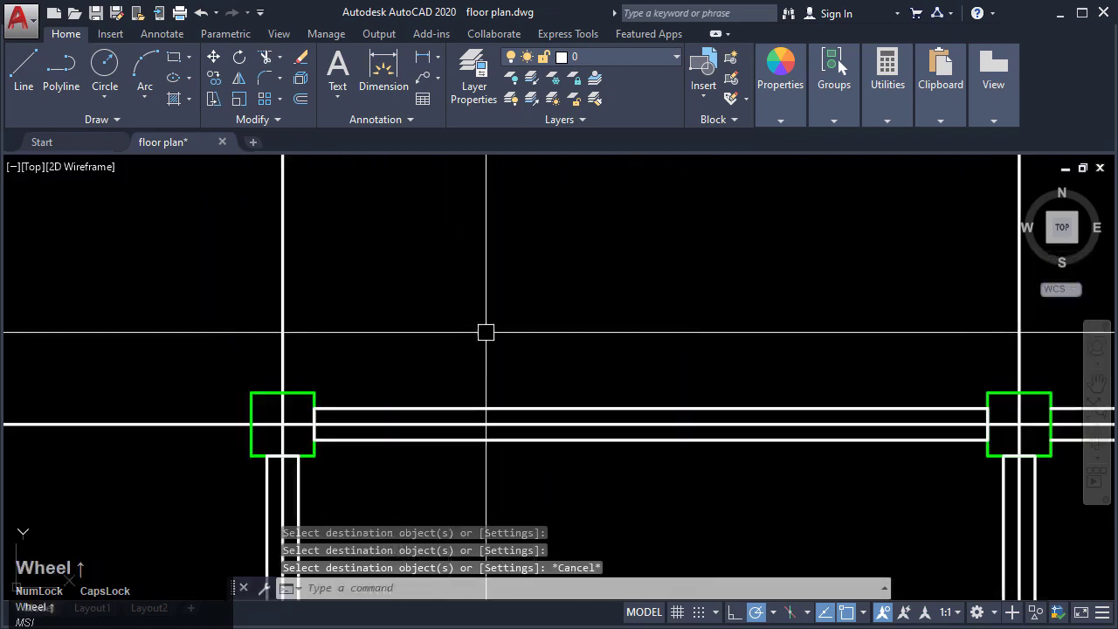
left_click(627, 61)
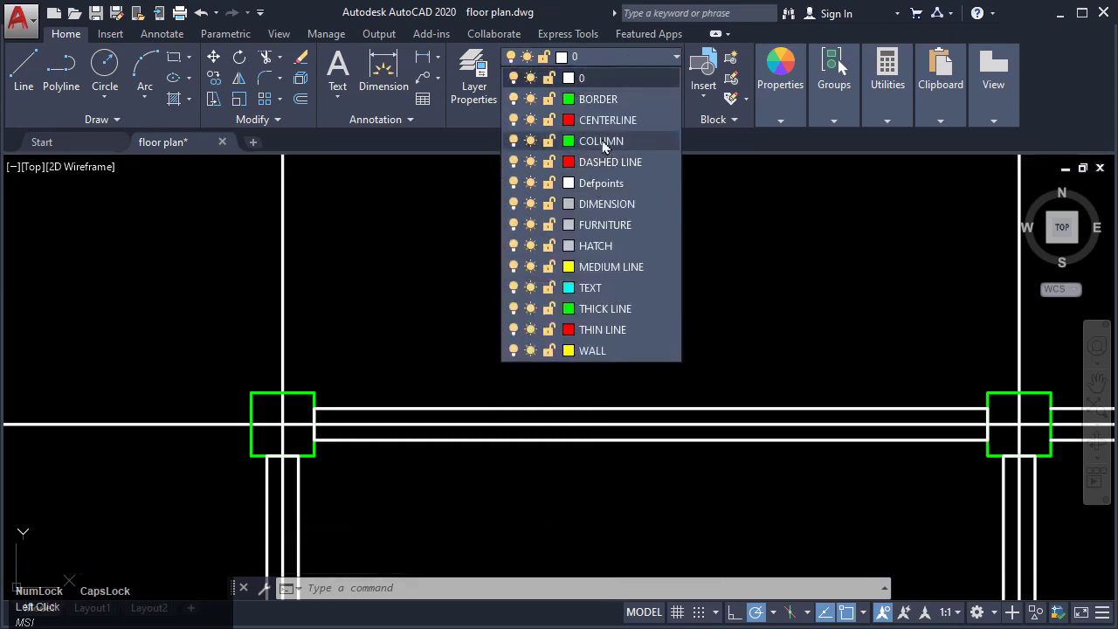
left_click(603, 144)
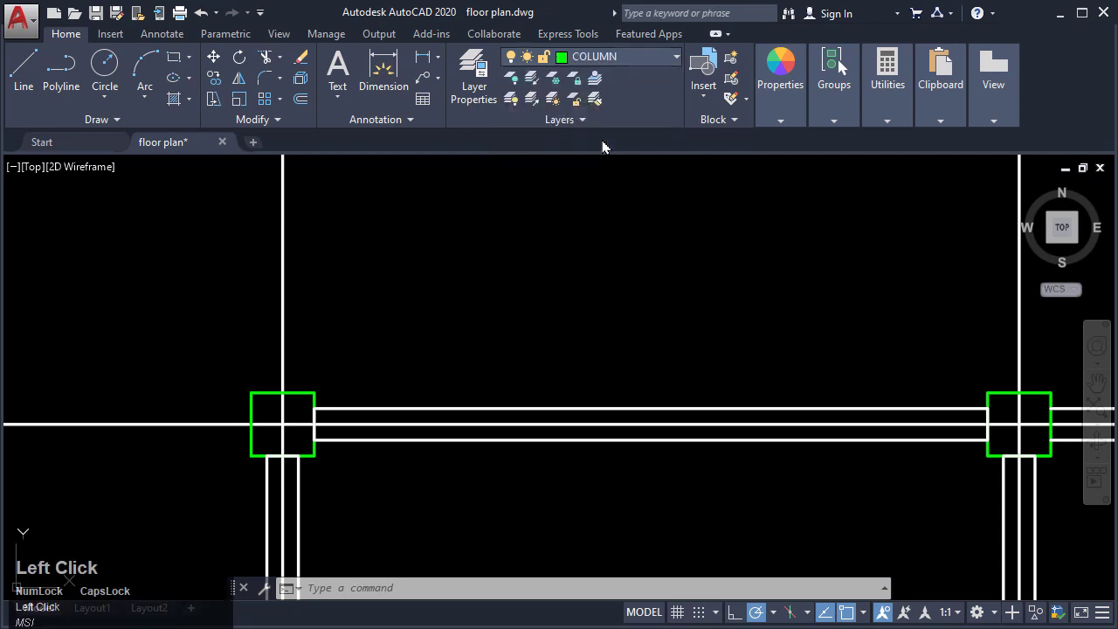
key("Escape")
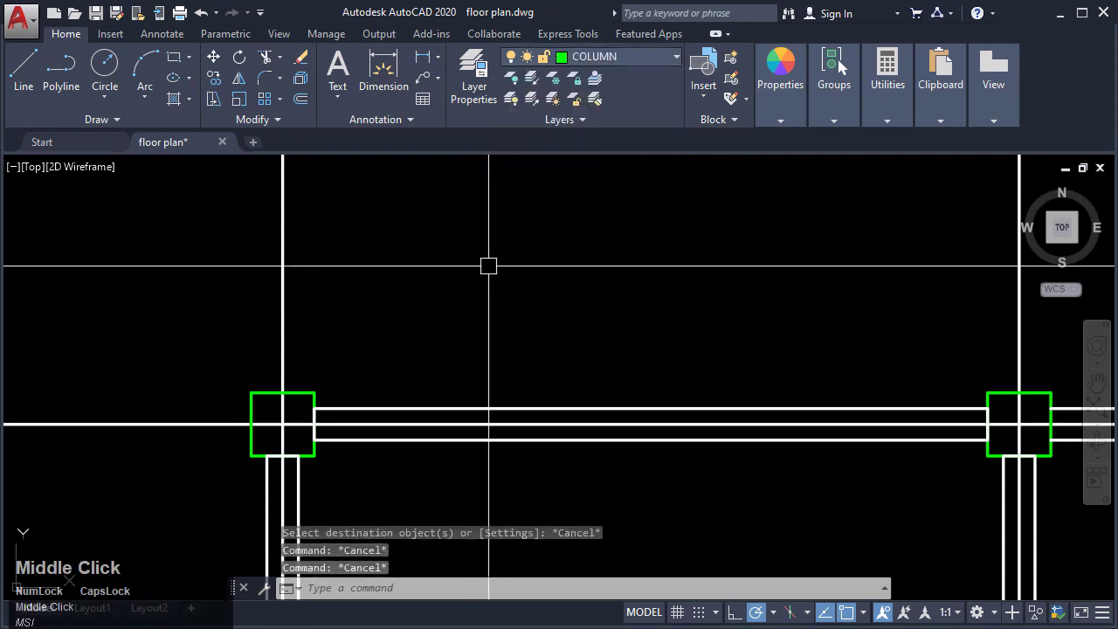
Step: Draw an open three-segment polyline above the top-left wall, with a vertical side about 356 units long
key("Return")
left_click(415, 272)
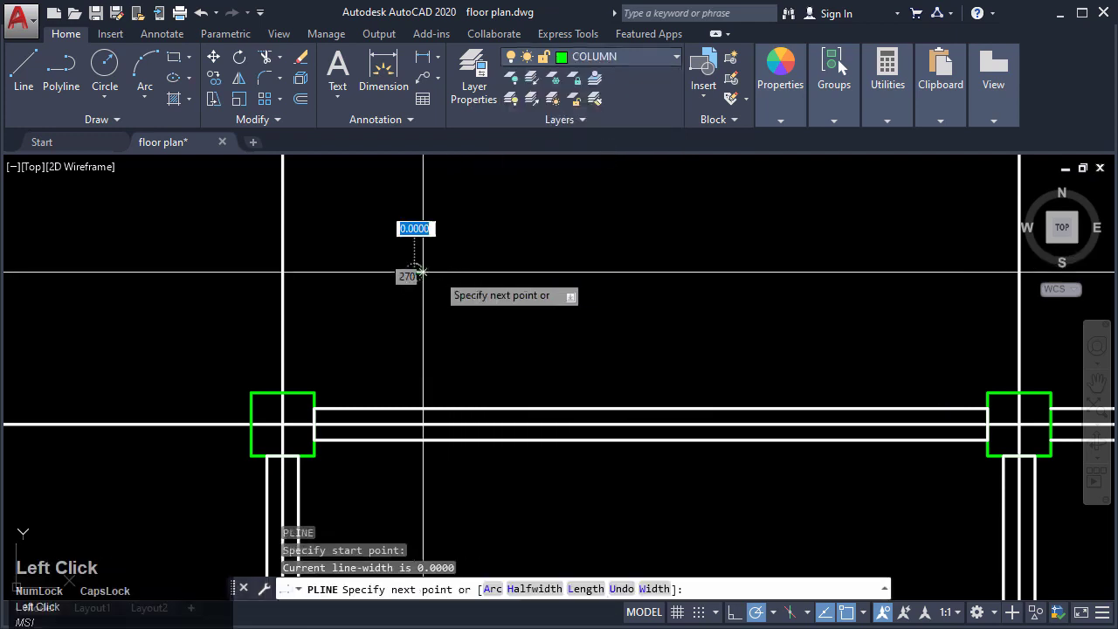
left_click(577, 272)
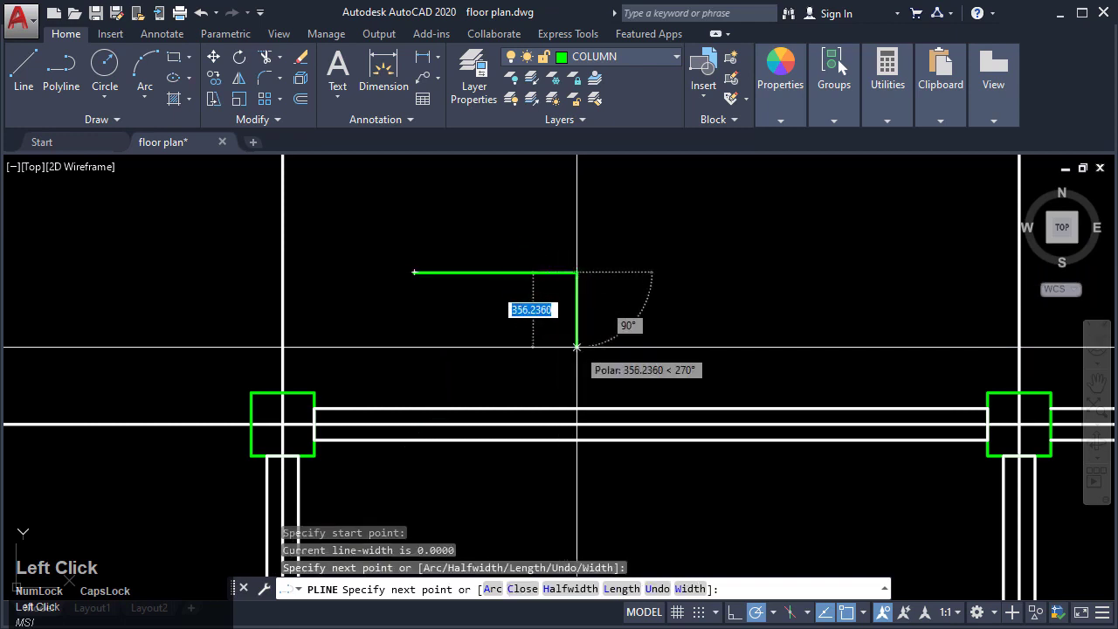
left_click(577, 346)
left_click(443, 347)
key("Escape")
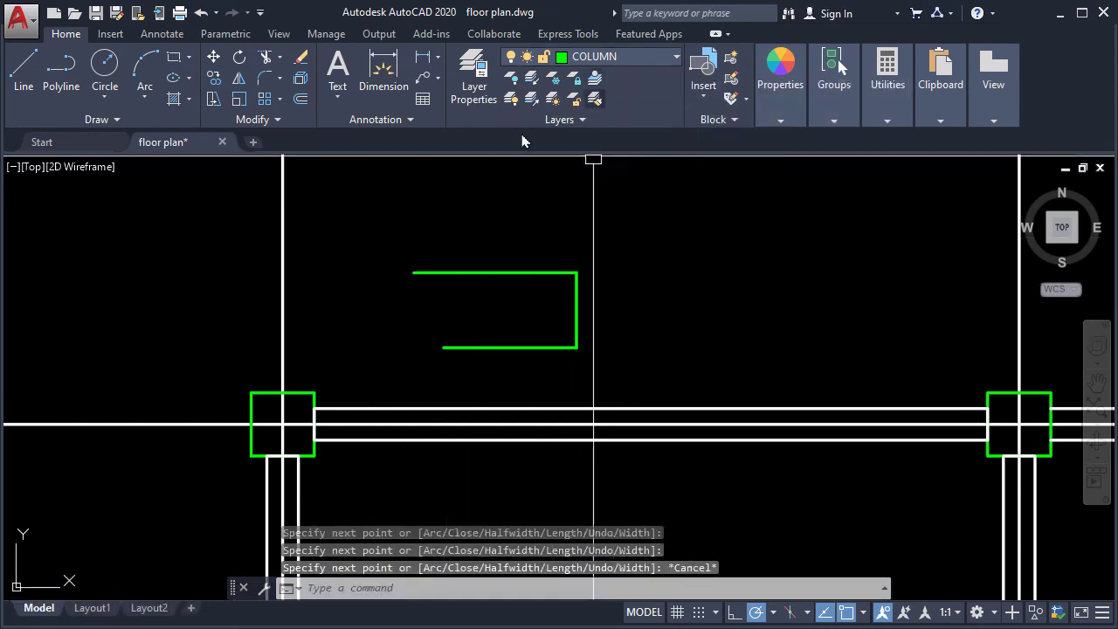
Step: Inspect the new polyline's properties and its available layer choices, leaving its layer as it is
mouse_move(449, 252)
middle_mouse_down()
mouse_move(556, 244)
mouse_move(554, 225)
mouse_move(536, 270)
middle_mouse_up()
key("Escape")
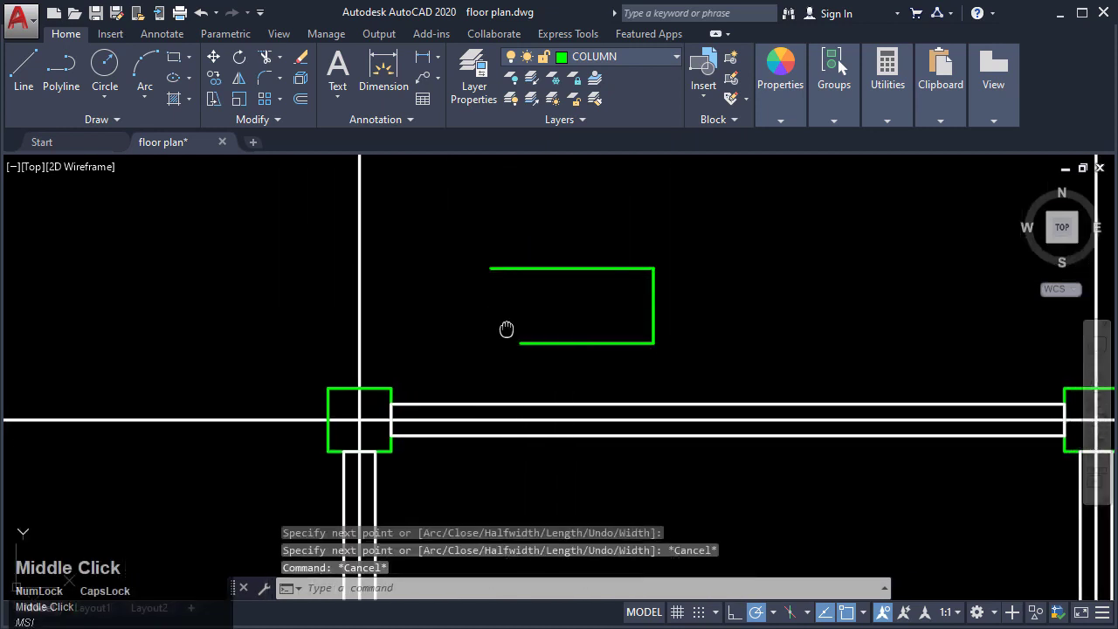
mouse_move(507, 327)
middle_mouse_down()
mouse_move(657, 277)
mouse_move(616, 312)
middle_mouse_up()
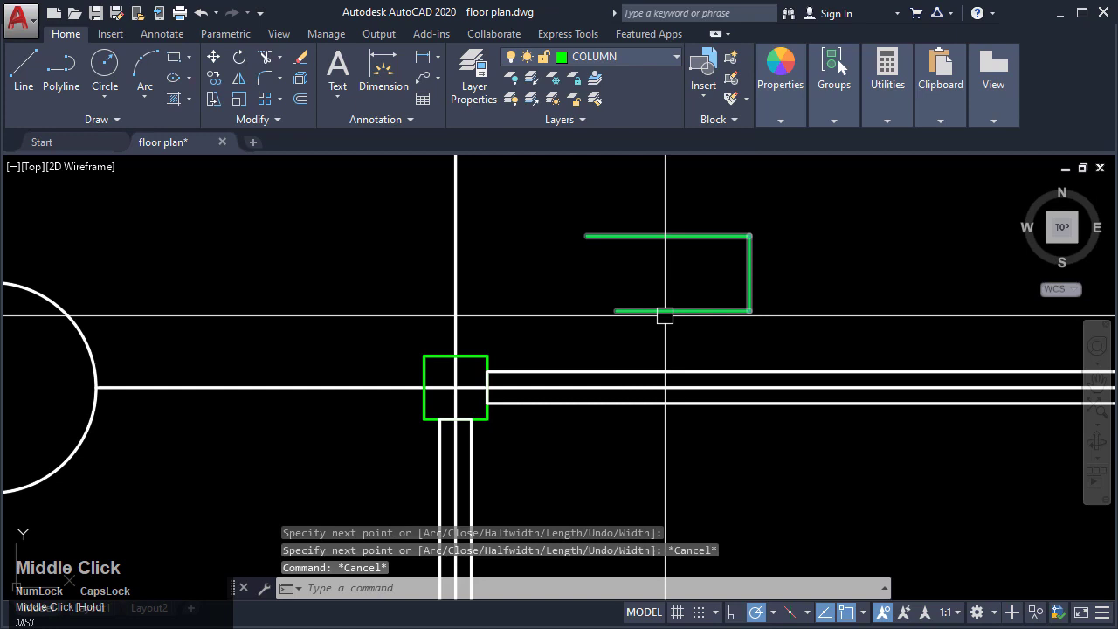
left_click(649, 312)
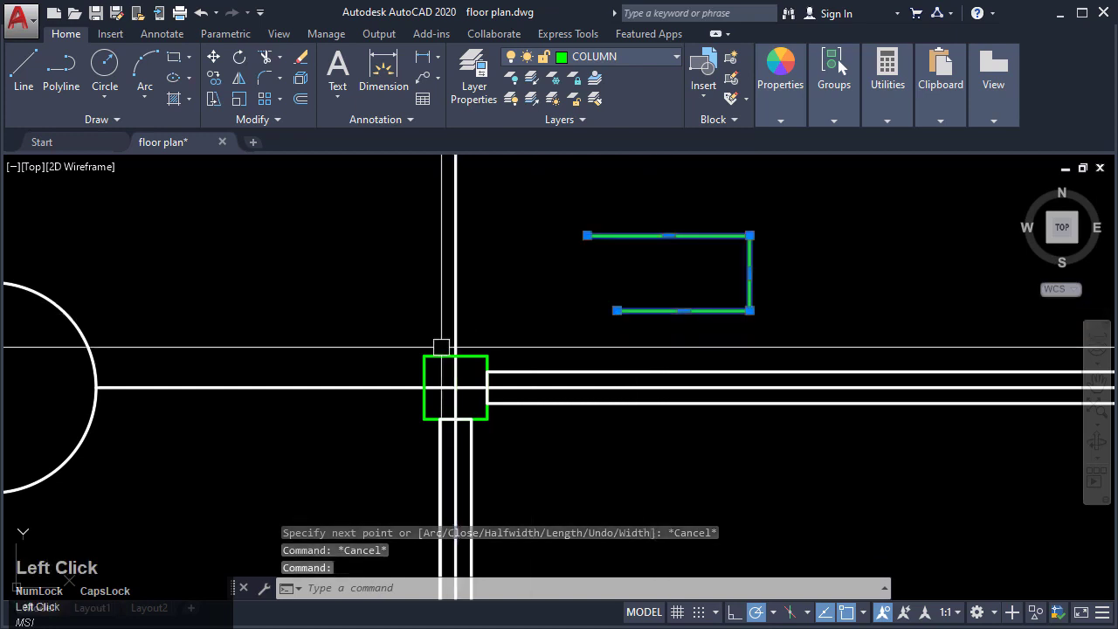
type("PR")
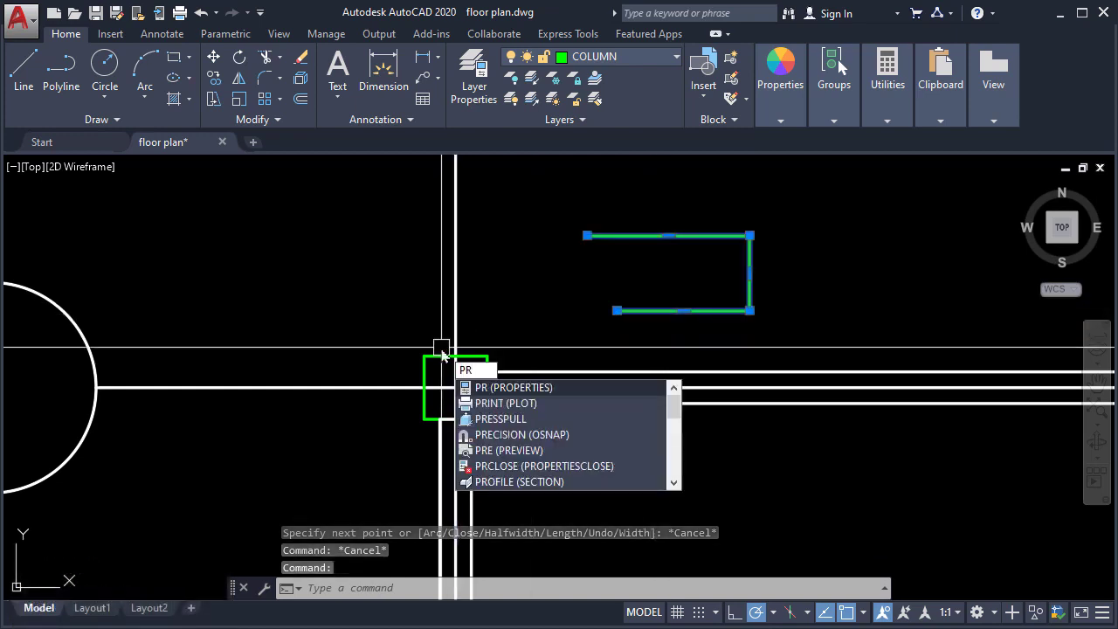
key("Return")
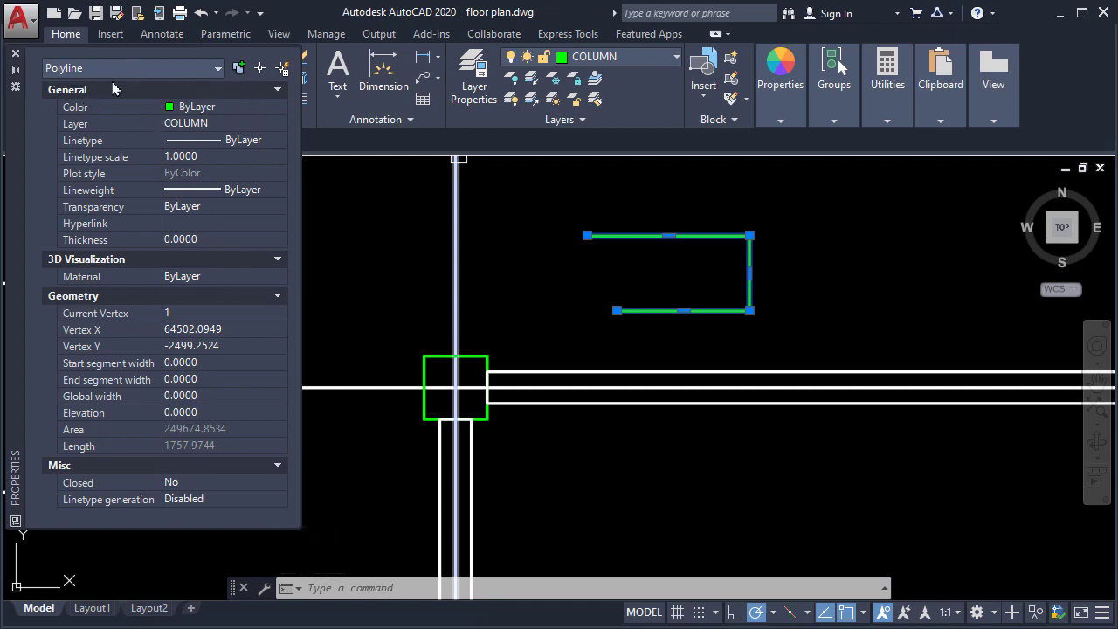
left_click(203, 129)
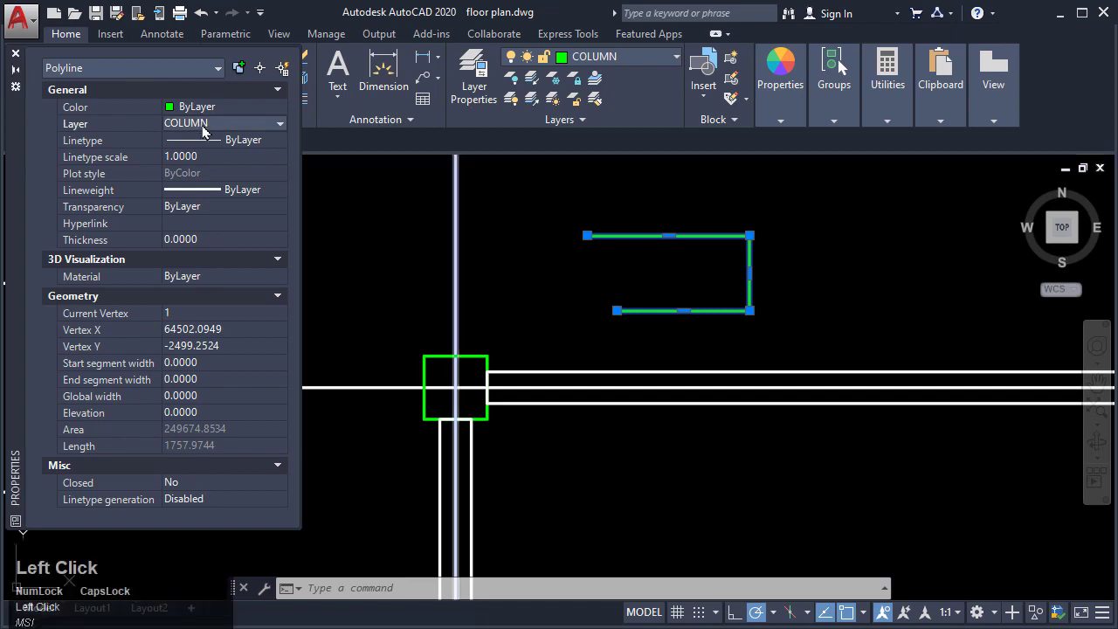
left_click(209, 127)
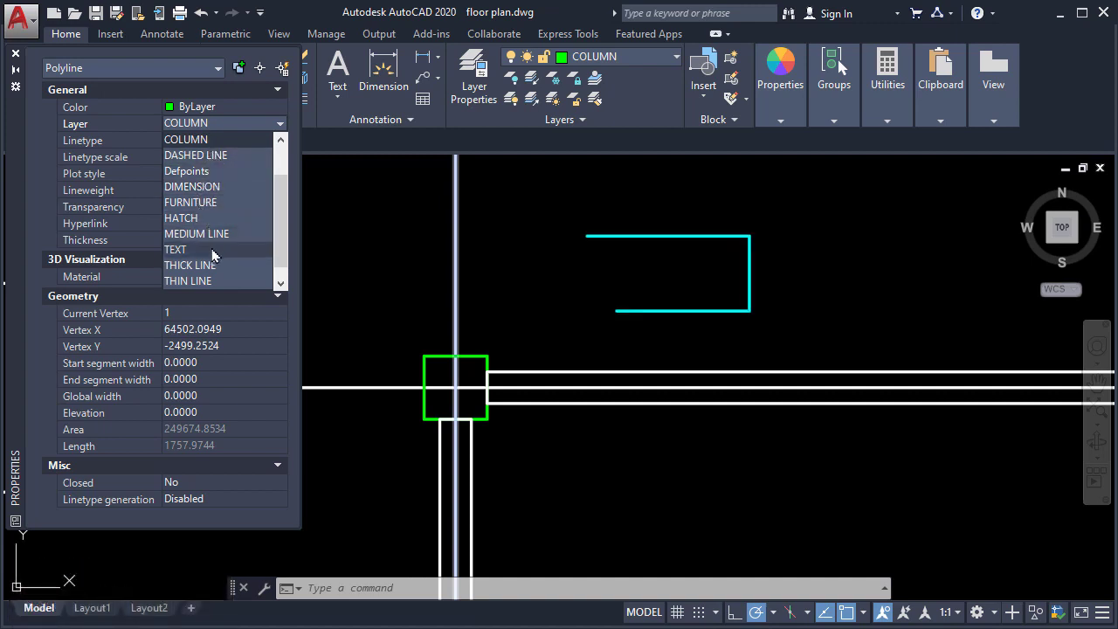
left_click(15, 56)
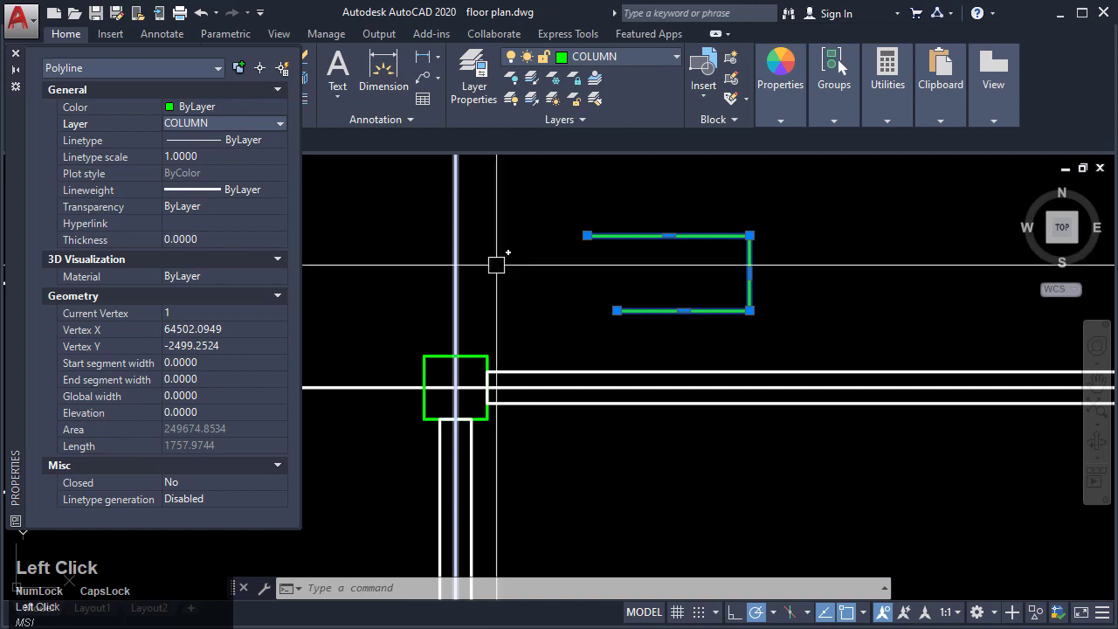
left_click(16, 56)
Step: Assign the top-row wall between the first two columns to the WALL layer
middle_click_drag(731, 345, 621, 332)
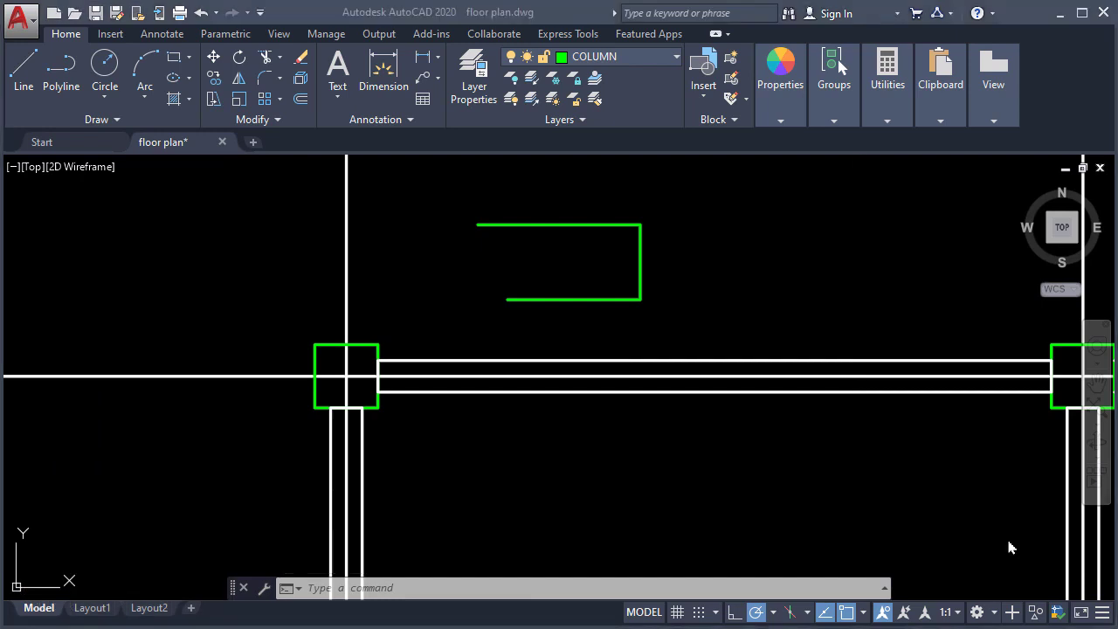
left_click(723, 394)
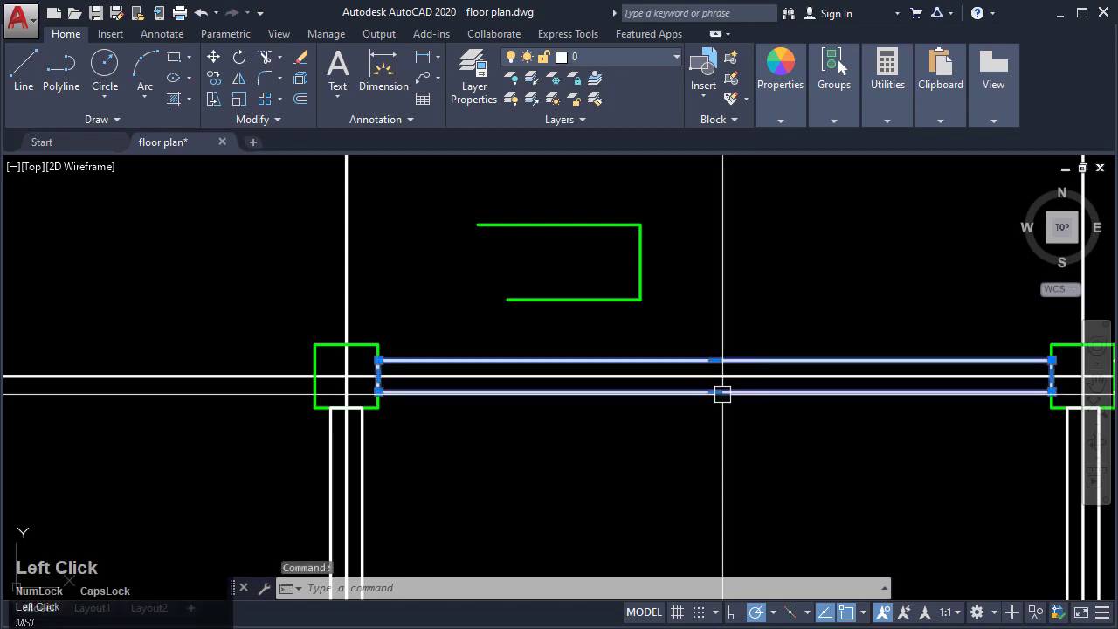
left_click(637, 61)
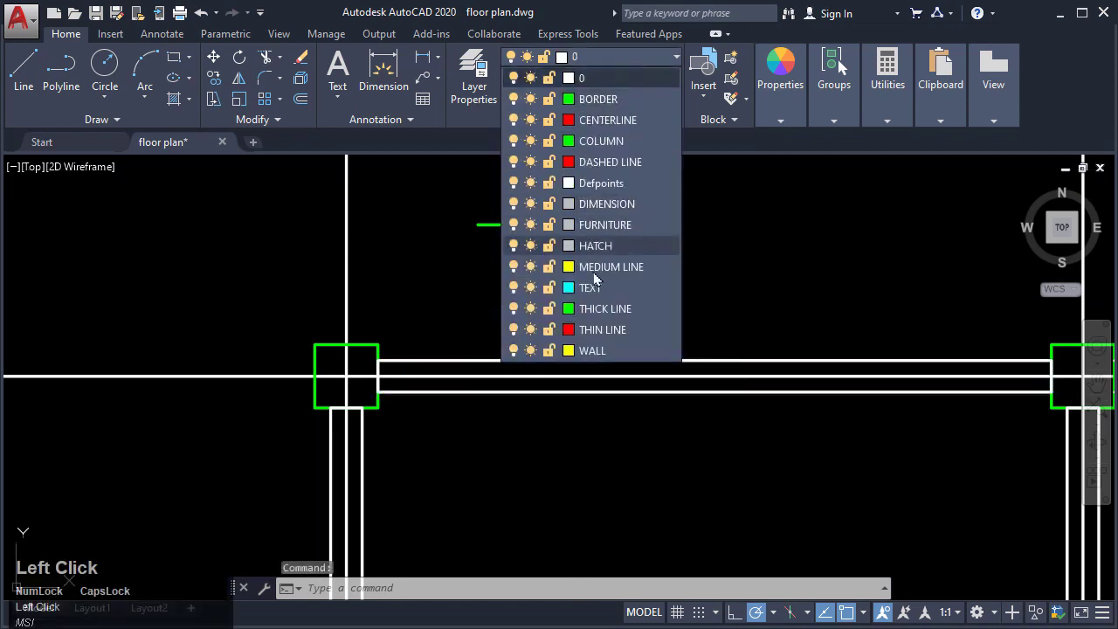
left_click(593, 351)
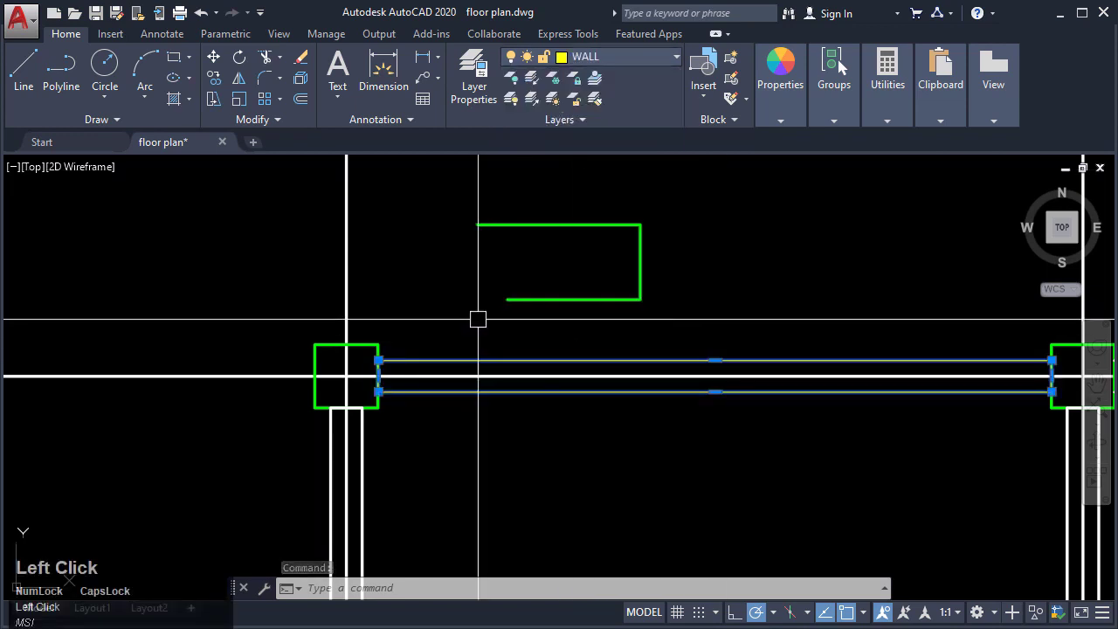
key("Escape")
key("Escape")
Step: Match the WALL-layer wall's properties onto the upper vertical wall on the first grid line
type("MA")
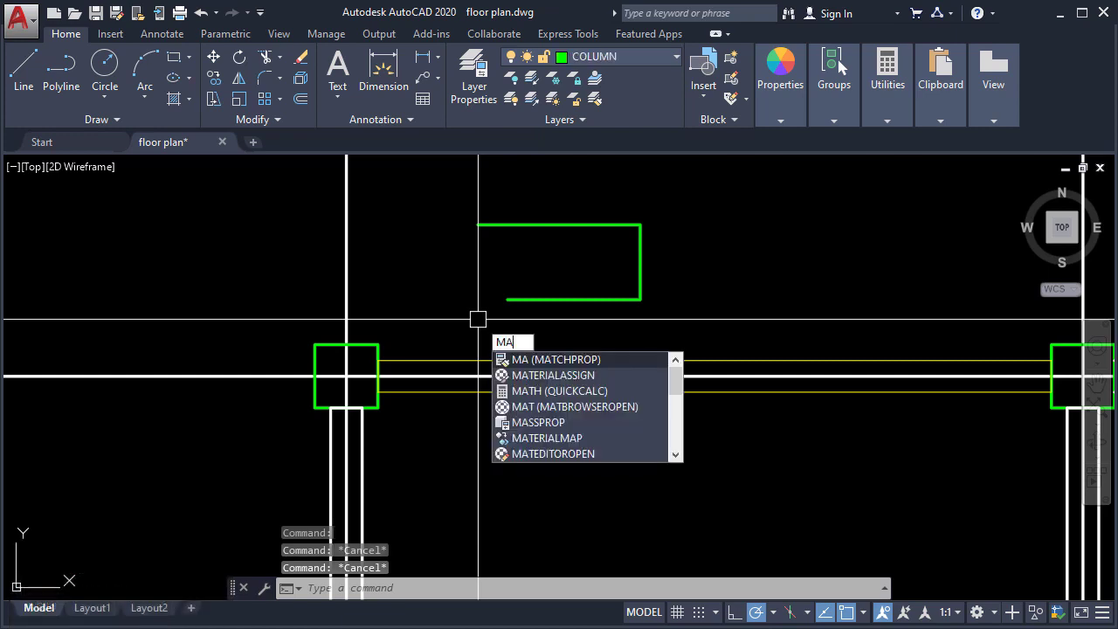
key("Return")
left_click(469, 358)
middle_click_drag(403, 425, 448, 332)
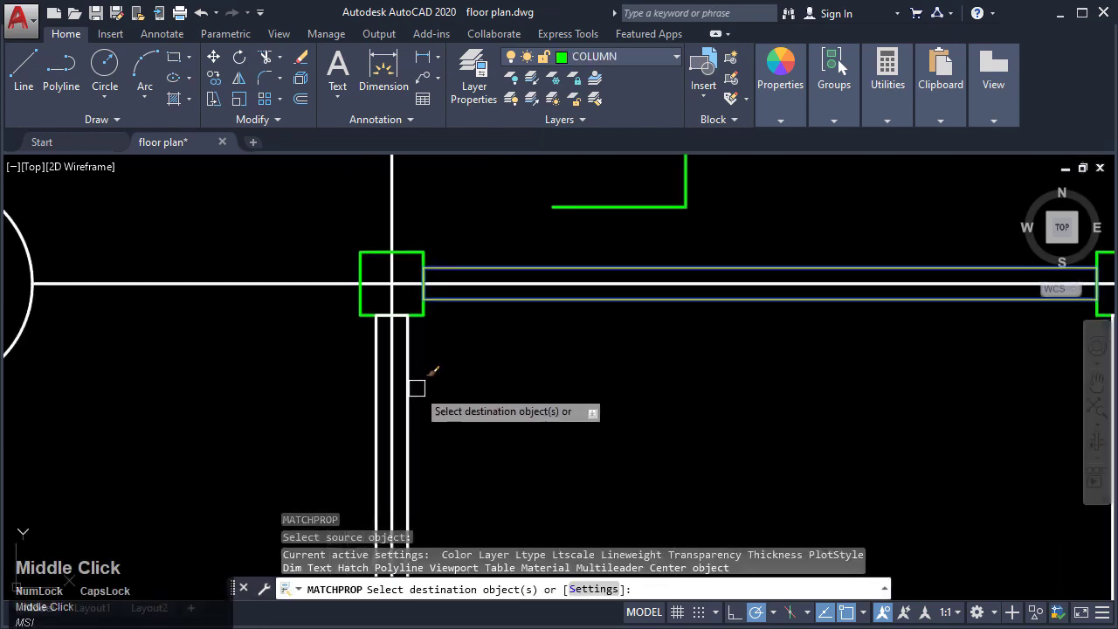
left_click(410, 395)
Step: Match the wall properties onto the two upper interior vertical walls above the staircase row
middle_click_drag(624, 454, 152, 174)
scroll(152, 175, "down", 4)
scroll(362, 371, "up", 2)
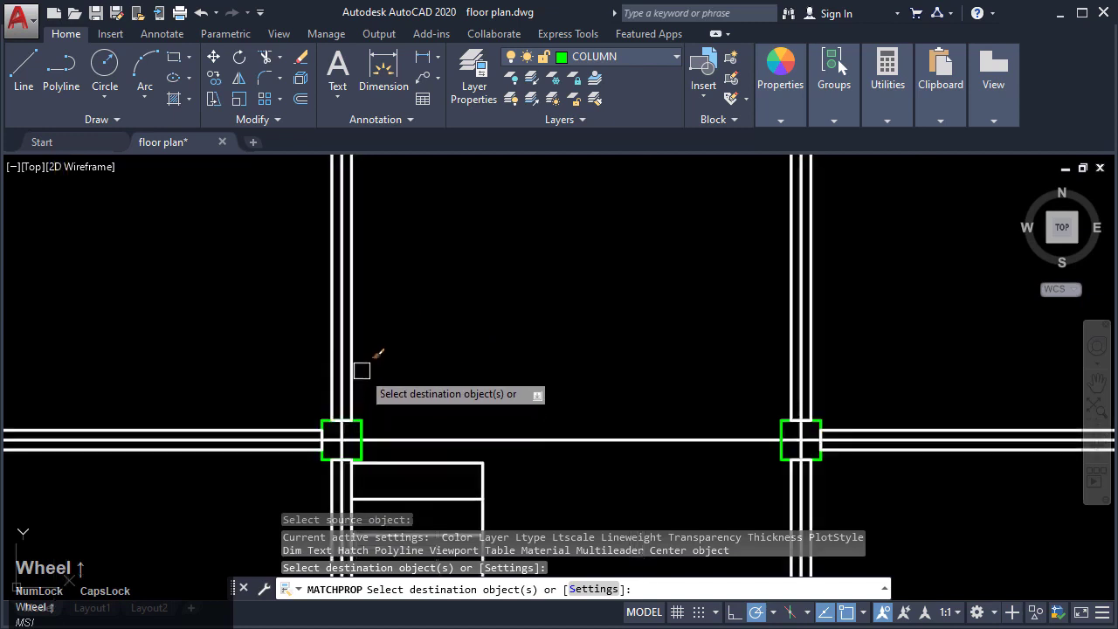
left_click(354, 370)
scroll(832, 326, "up", 2)
left_click(799, 355)
Step: Match the wall properties onto the rightmost vertical walls and the right-hand wall of the middle row
middle_click_drag(1025, 398, 305, 333)
scroll(305, 332, "down", 2)
scroll(549, 379, "up", 2)
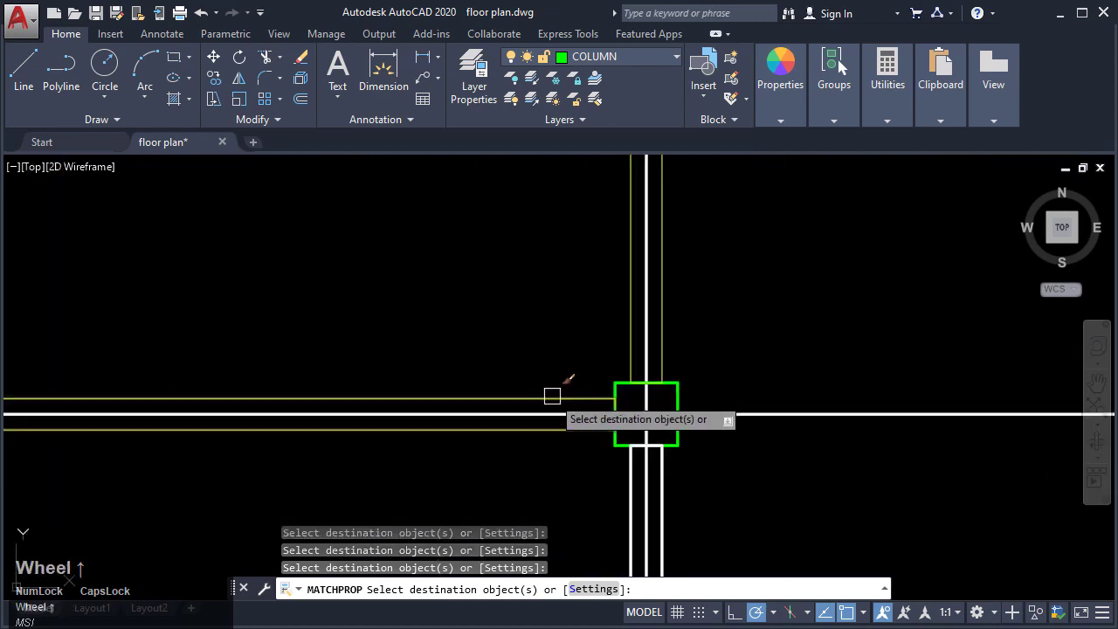
left_click(554, 425)
Step: Match the wall properties onto the middle and right-hand walls of the top row
scroll(531, 361, "down", 4)
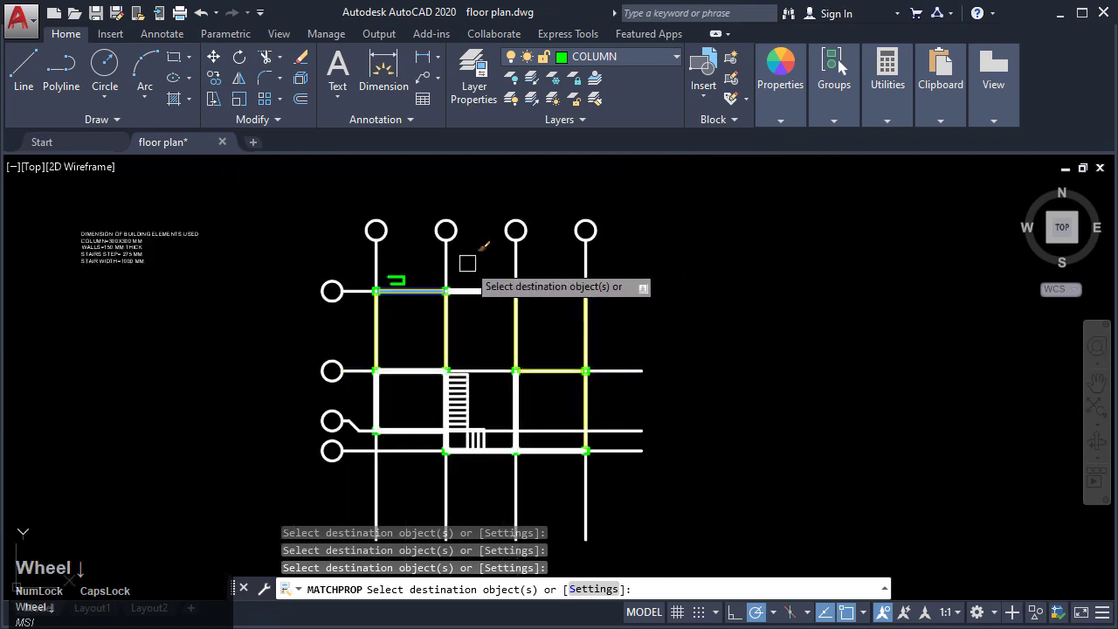
scroll(474, 312, "up", 2)
scroll(476, 312, "up", 3)
left_click(475, 316)
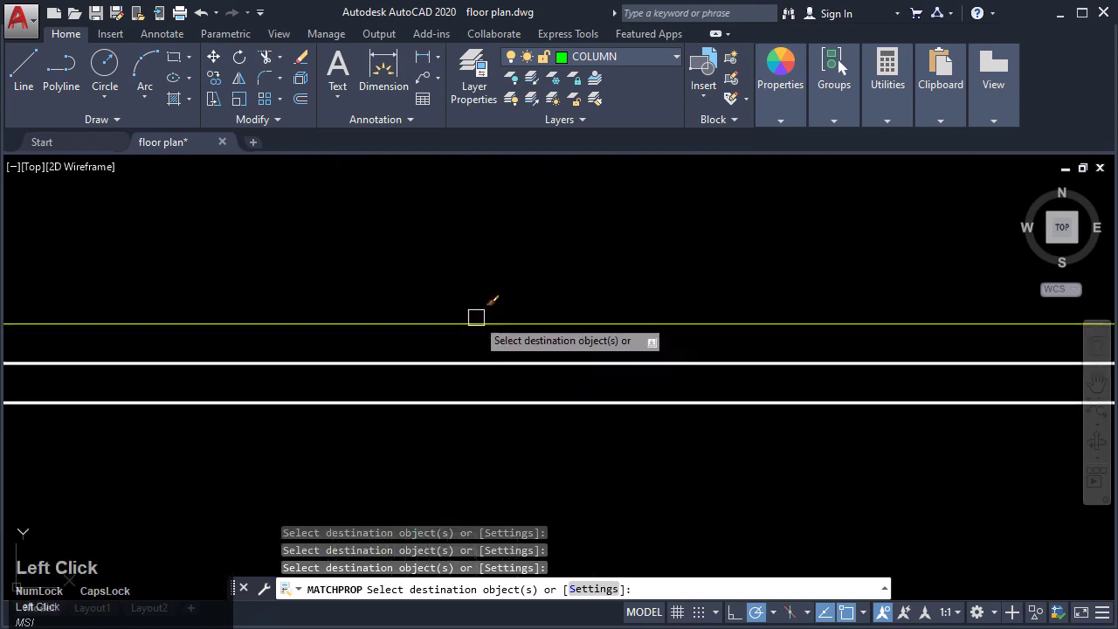
left_click(452, 407)
scroll(445, 401, "down", 4)
middle_click(515, 357)
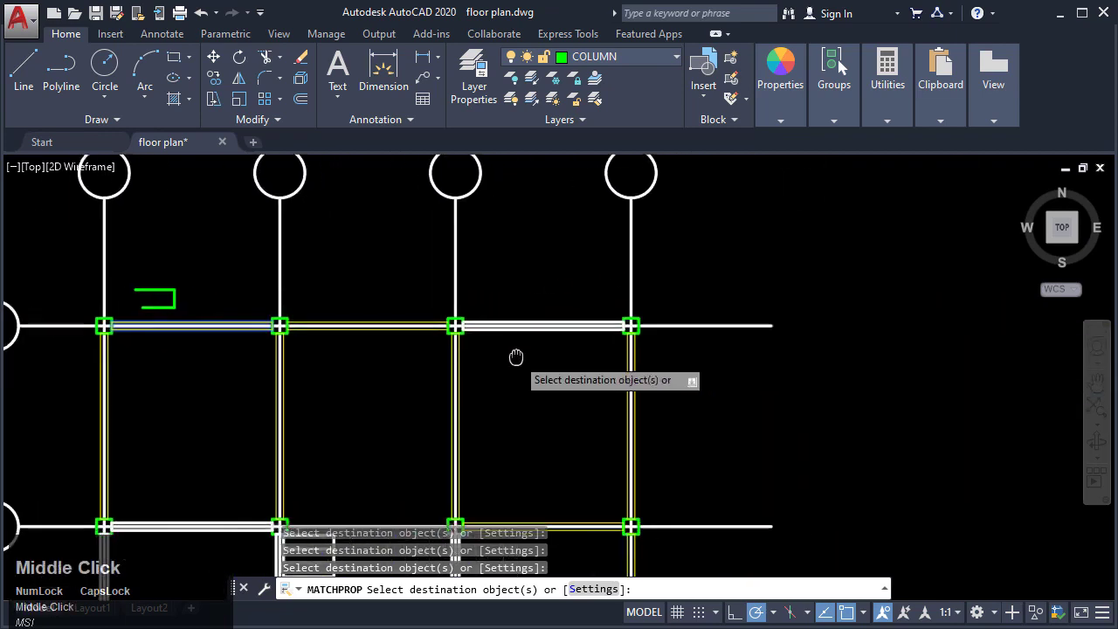
scroll(521, 292, "up", 4)
scroll(437, 393, "down", 4)
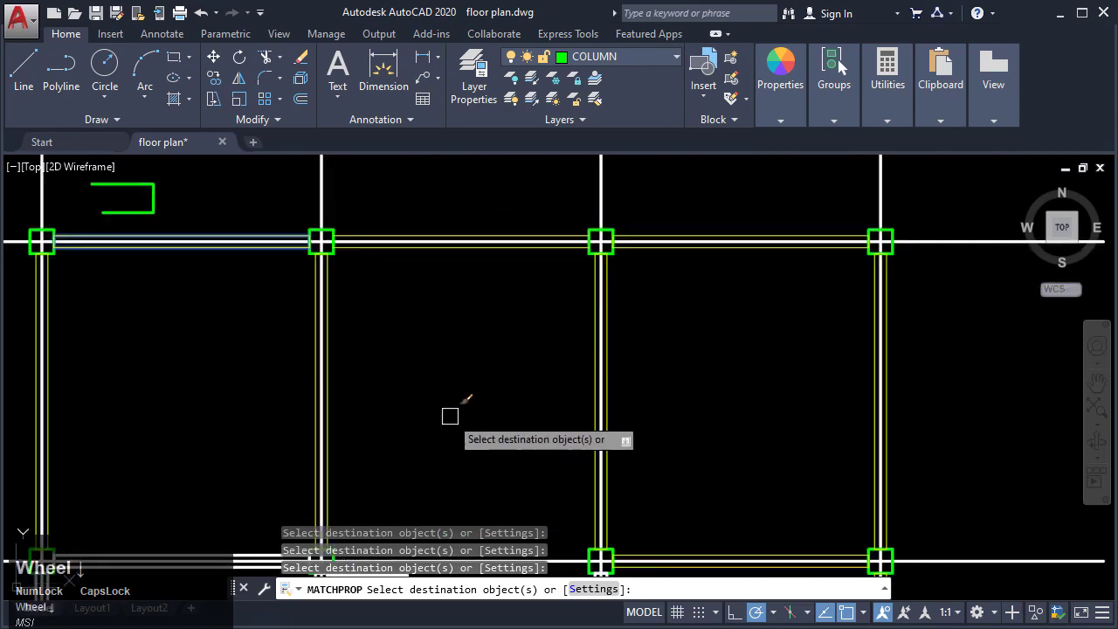
Step: Match the wall properties onto the walls enclosing the lower-left room on its upper, left and lower sides
middle_click(726, 282)
scroll(639, 233, "up", 4)
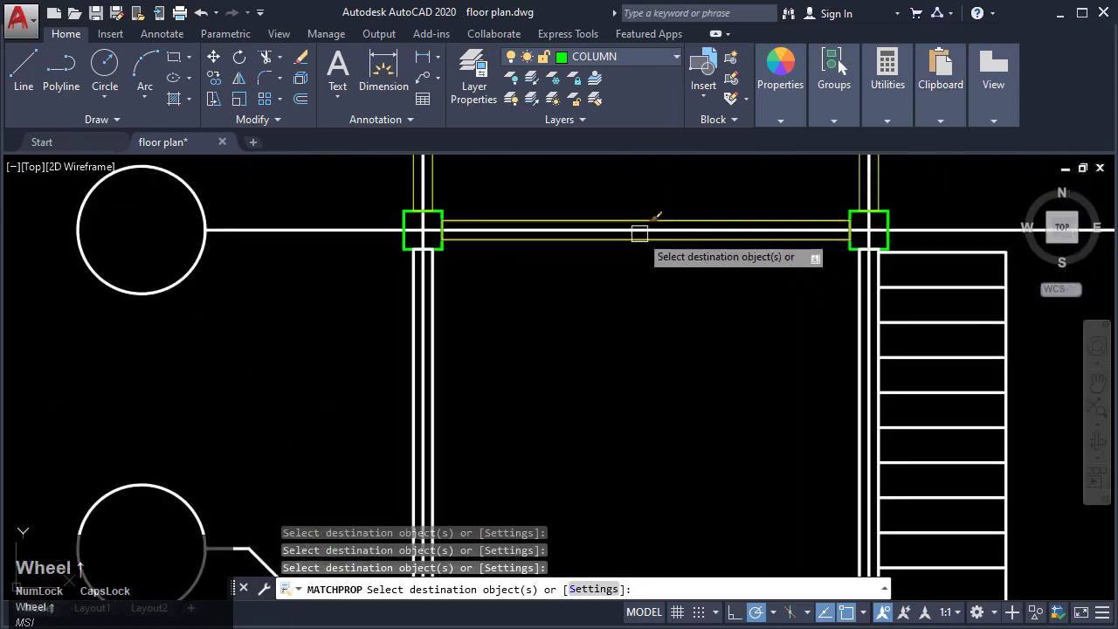
left_click(436, 268)
middle_click_drag(596, 541, 600, 379)
scroll(604, 451, "up", 4)
left_click(620, 425)
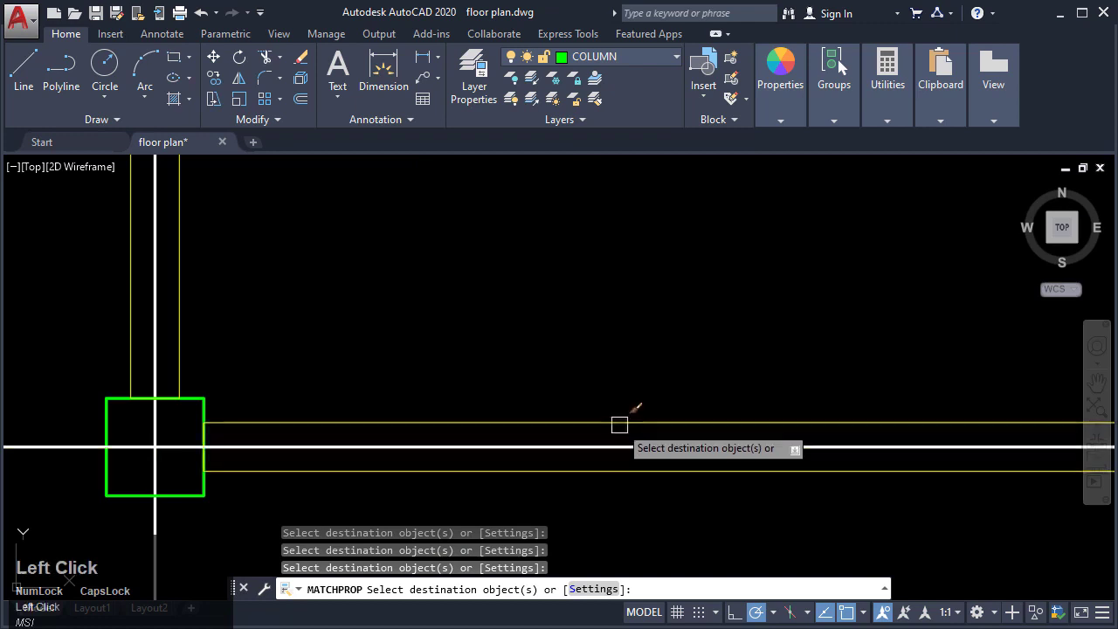
Step: Match the wall properties onto the lower vertical wall alongside the staircase
middle_click_drag(620, 425, 289, 336)
scroll(288, 337, "down", 2)
scroll(558, 314, "up", 1)
left_click(531, 296)
scroll(566, 336, "down", 2)
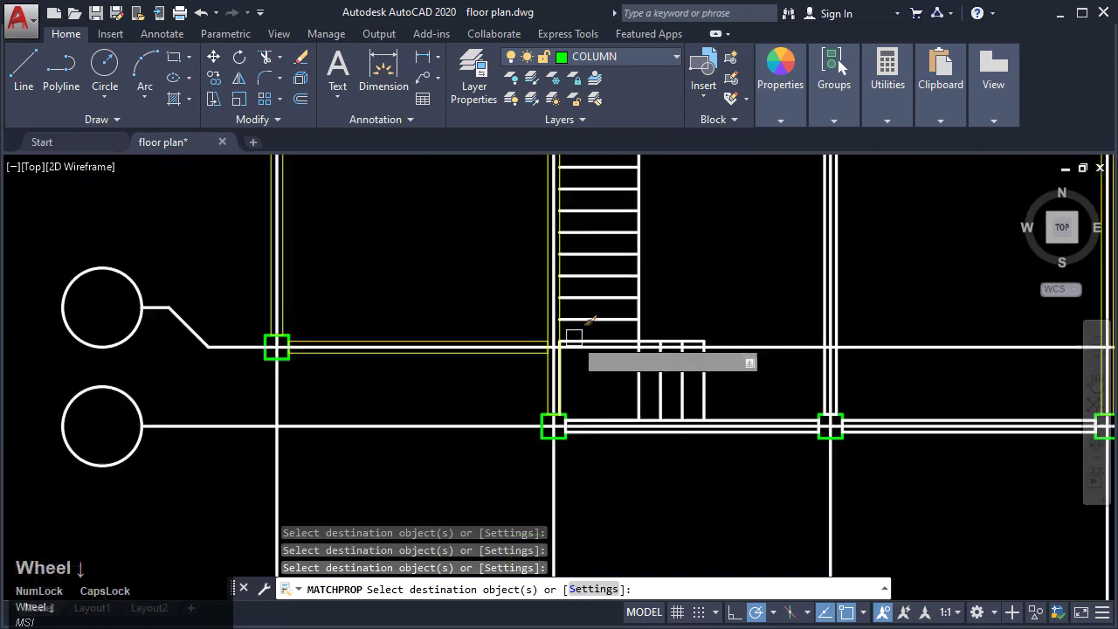
Step: Match the wall properties onto both lines of the two bottom-row walls between the three lowest columns and end Match Properties
middle_click_drag(574, 337, 457, 312)
scroll(544, 312, "up", 3)
middle_click_drag(600, 300, 601, 233)
left_click(608, 424)
left_click(580, 394)
left_click(479, 425)
left_click(472, 391)
scroll(541, 373, "down", 4)
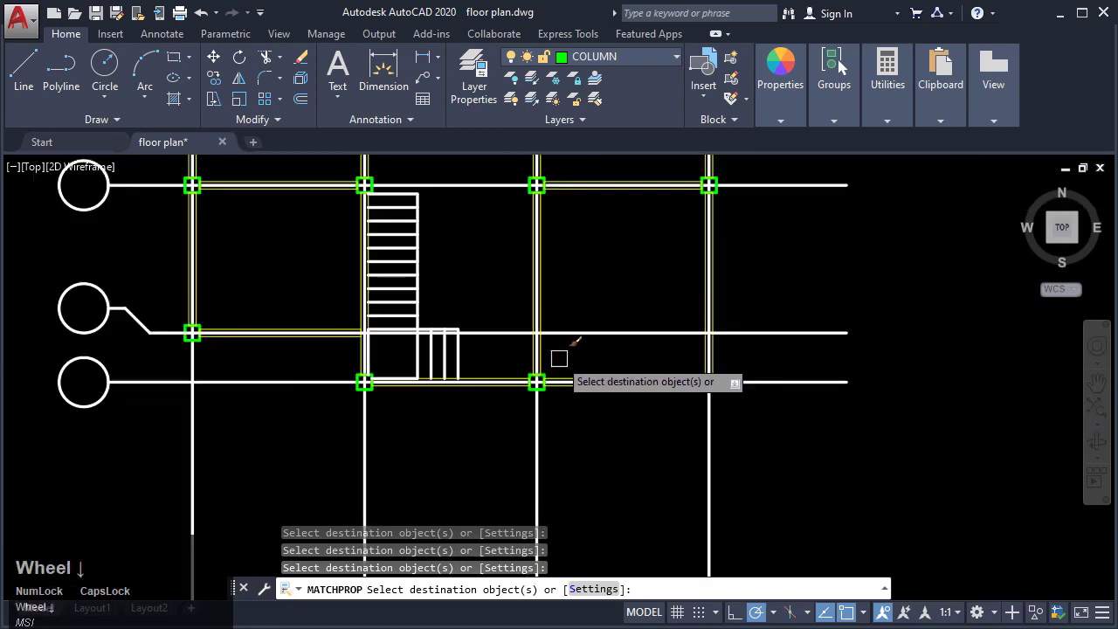
key("Escape")
scroll(634, 332, "down", 4)
middle_click_drag(576, 287, 561, 363)
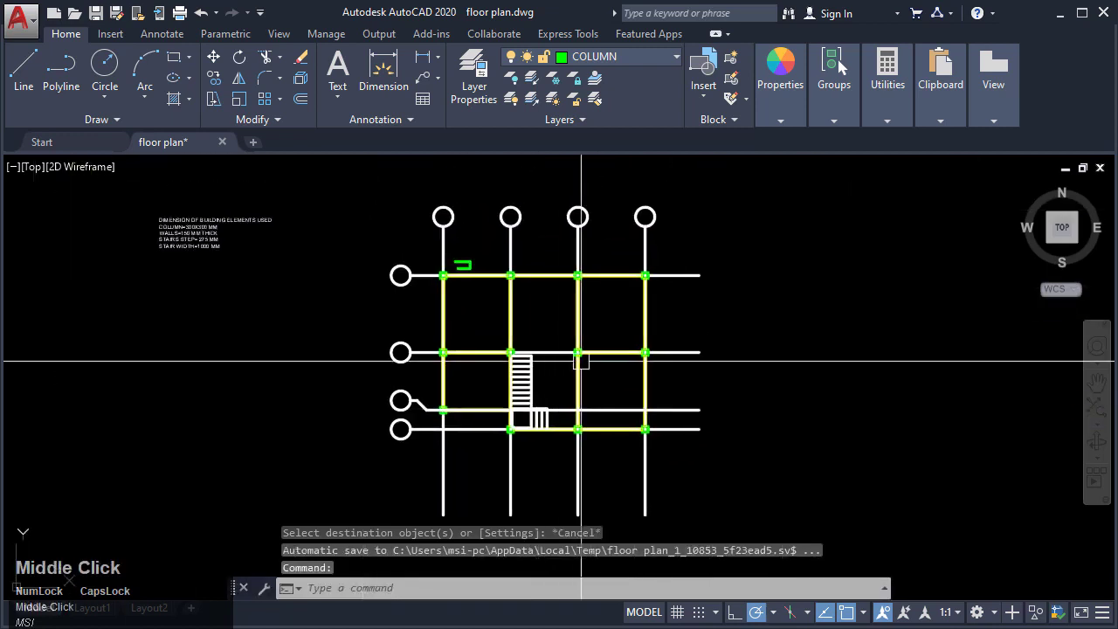
key("Escape")
Step: Assign all vertical and horizontal grid lines with their grid bubbles to the CENTERLINE layer
scroll(547, 217, "up", 2)
middle_click_drag(547, 217, 561, 247)
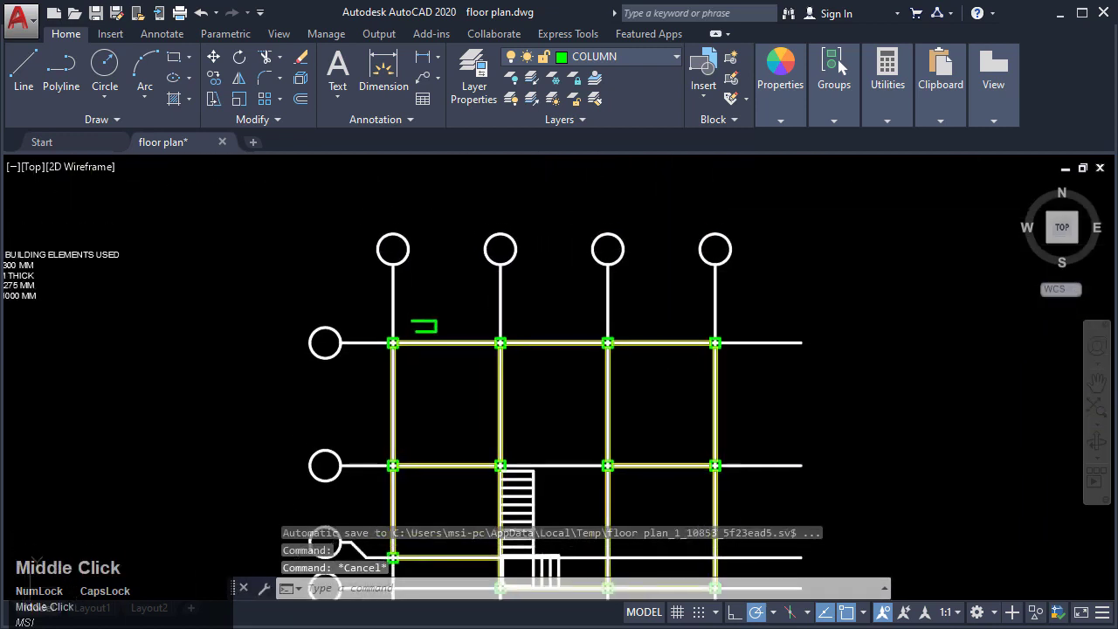
left_click(796, 287)
left_click(253, 197)
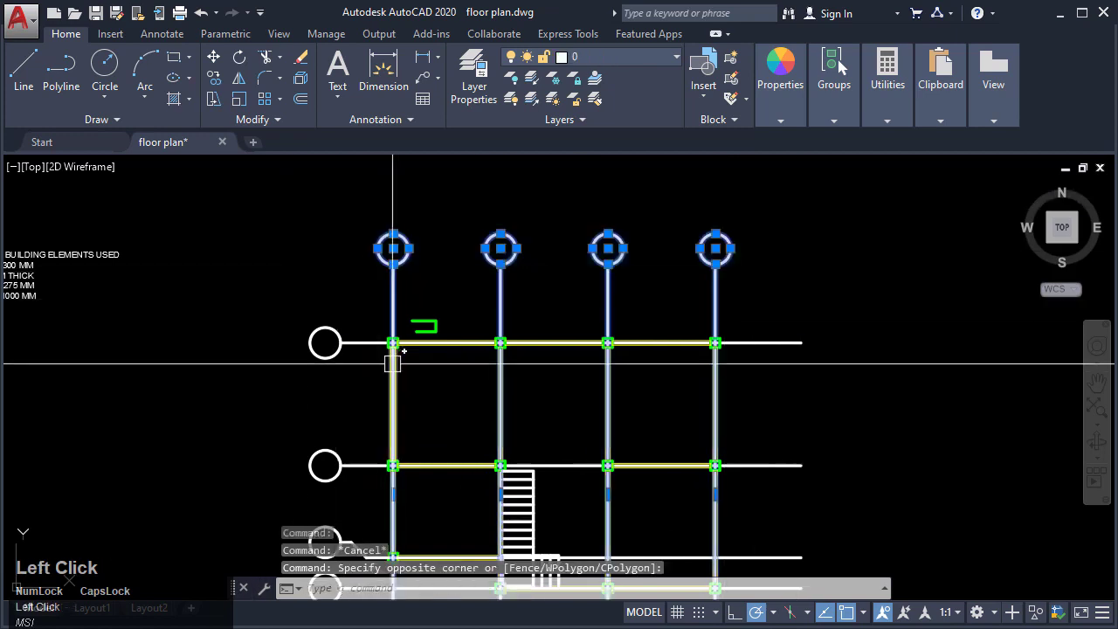
middle_click_drag(370, 499, 440, 359)
left_click(453, 483)
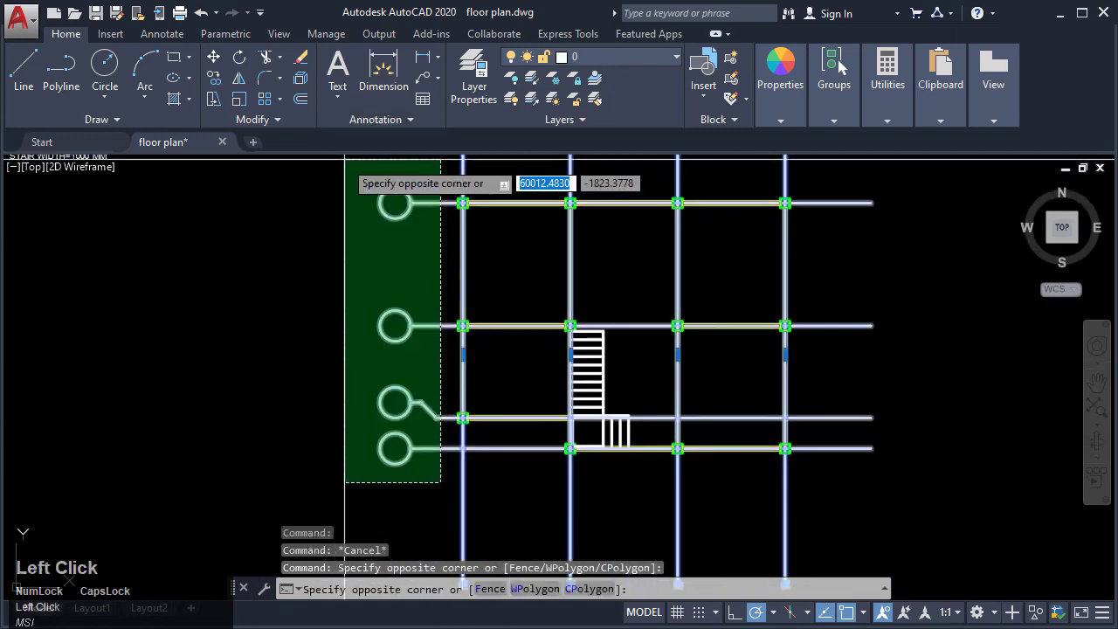
left_click(353, 178)
middle_click_drag(438, 241, 328, 313)
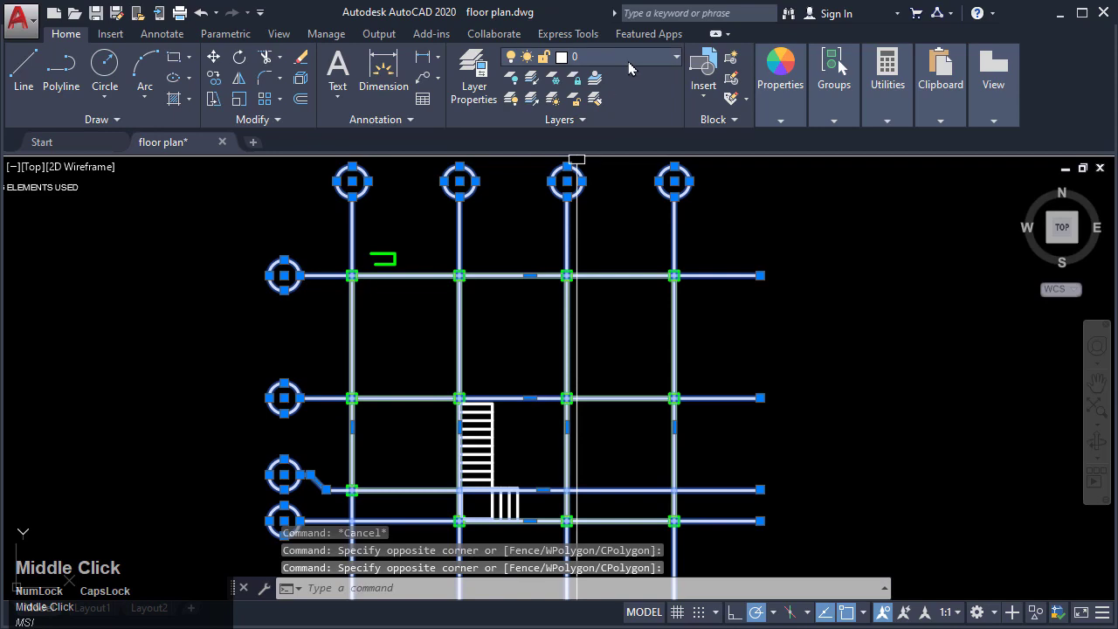
left_click(629, 61)
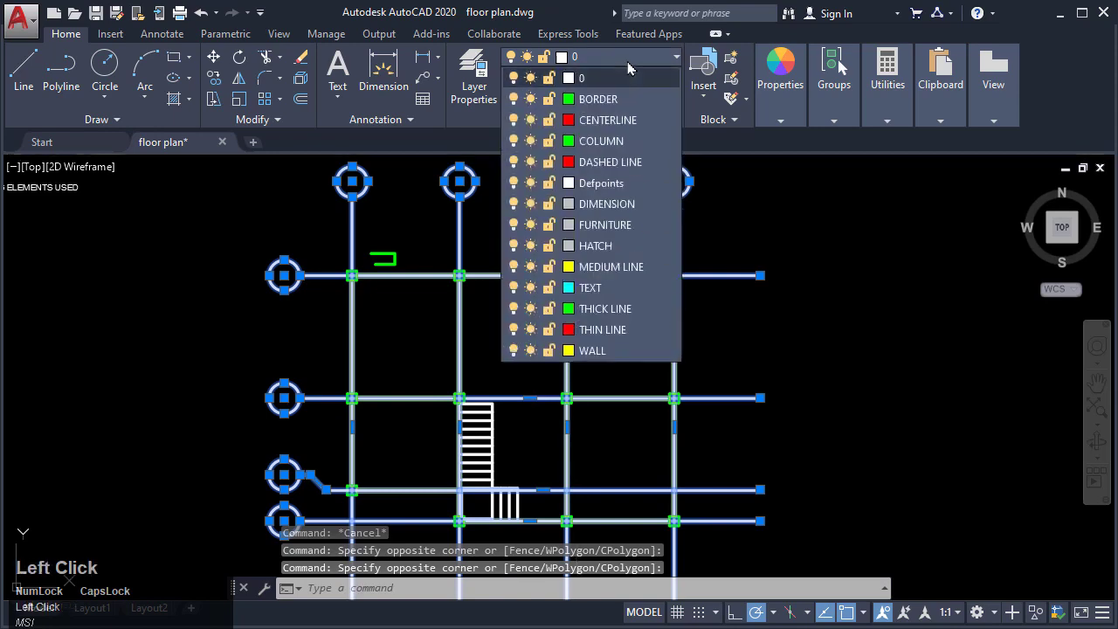
left_click(609, 128)
middle_click_drag(392, 312, 497, 315)
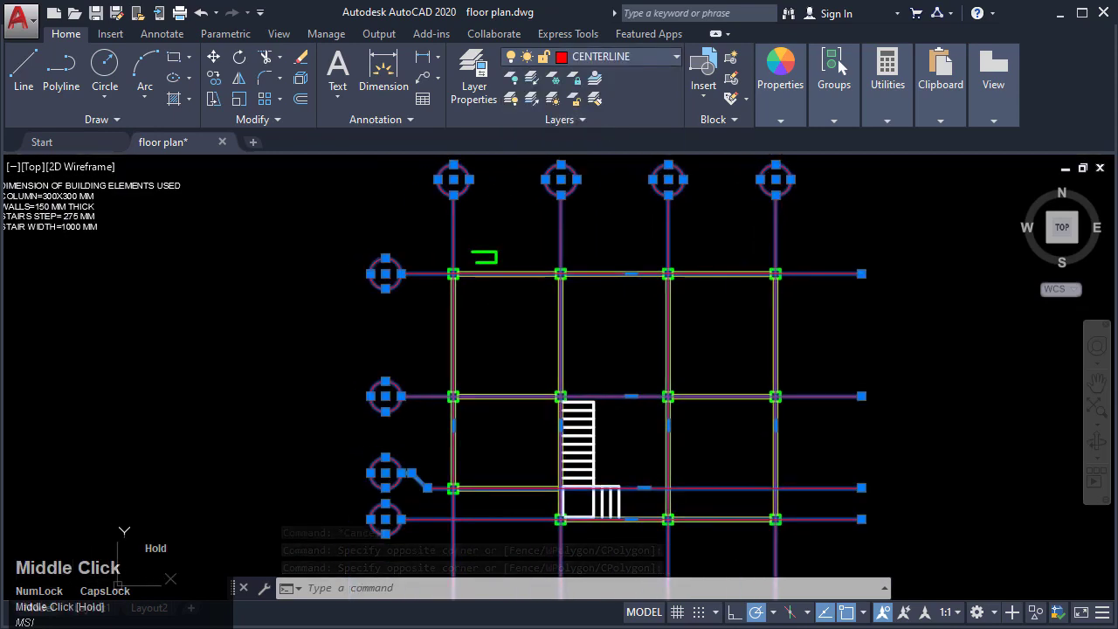
scroll(487, 261, "up", 3)
key("Escape")
Step: Draw a straight horizontal polyline above the top-left room, between the first two vertical grid lines
middle_click_drag(506, 199, 499, 230)
type("pl")
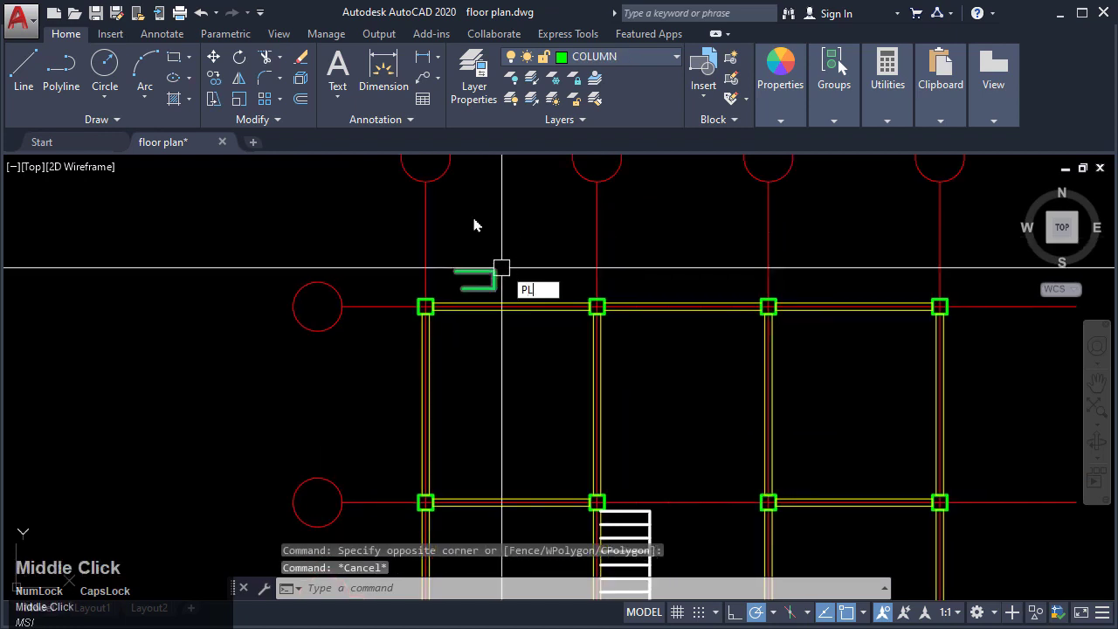
key("Return")
left_click(441, 247)
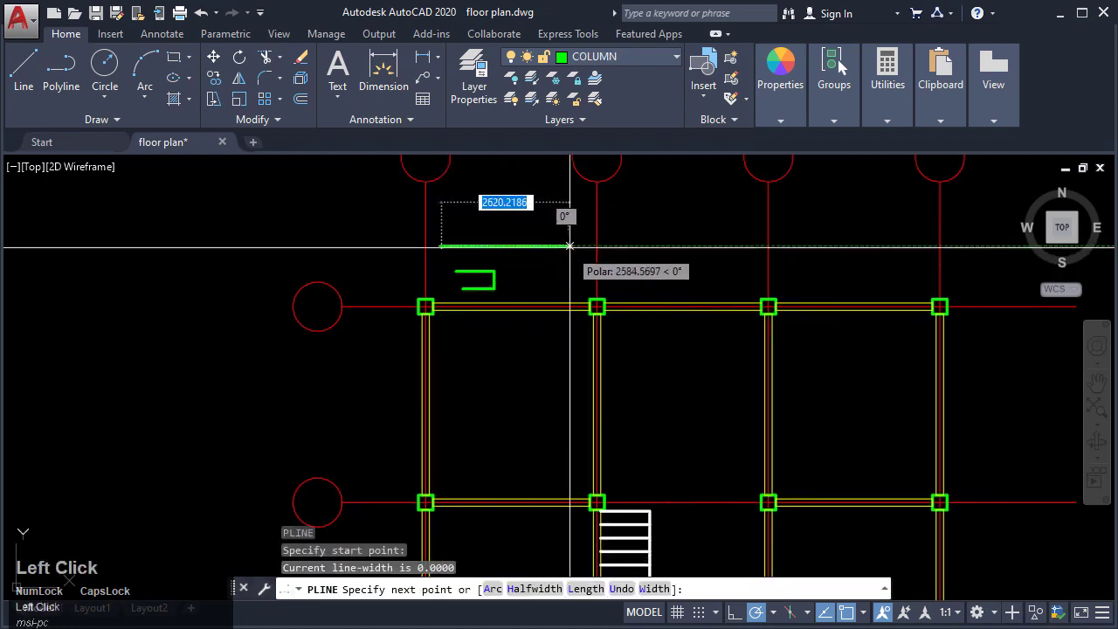
left_click(577, 246)
key("Escape")
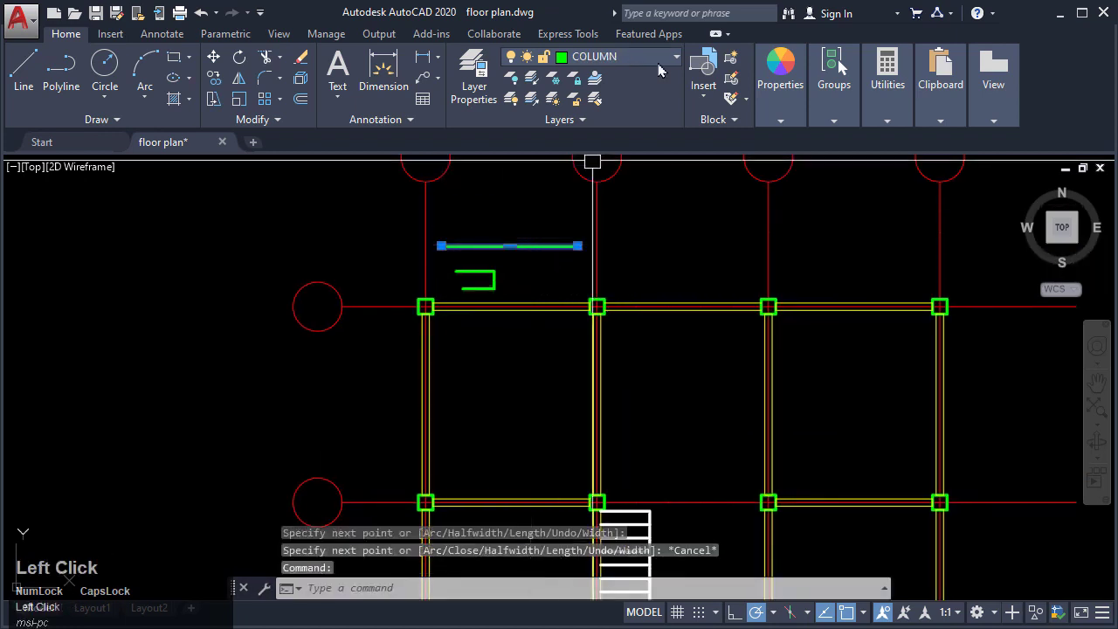
Step: Assign the new horizontal polyline above the top-left room to the DASHED LINE layer
left_click(657, 61)
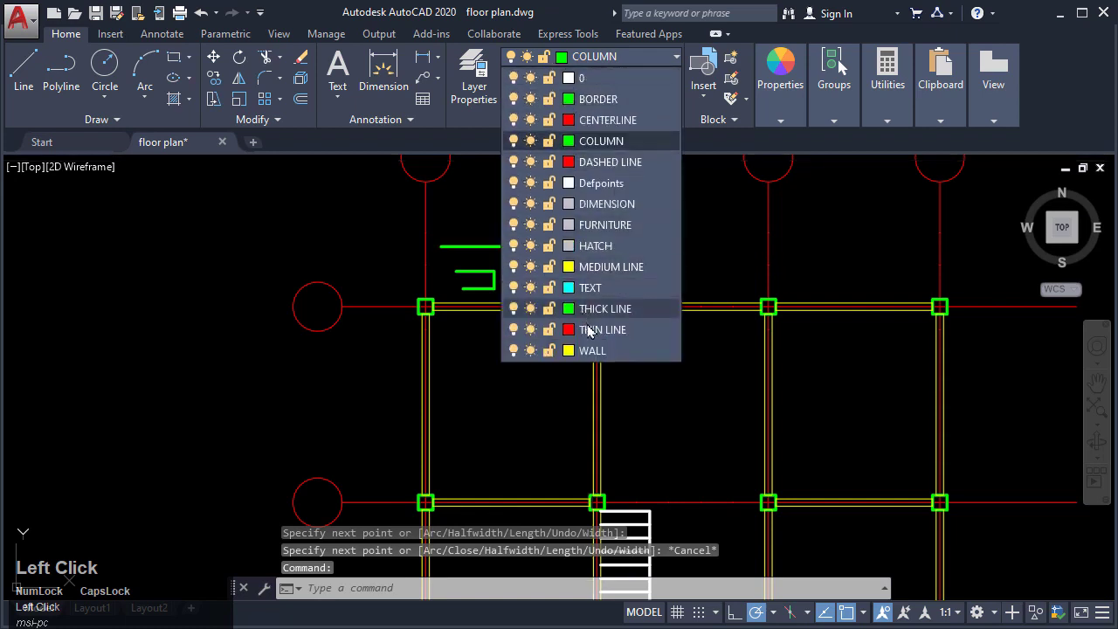
scroll(616, 301, "down", 1)
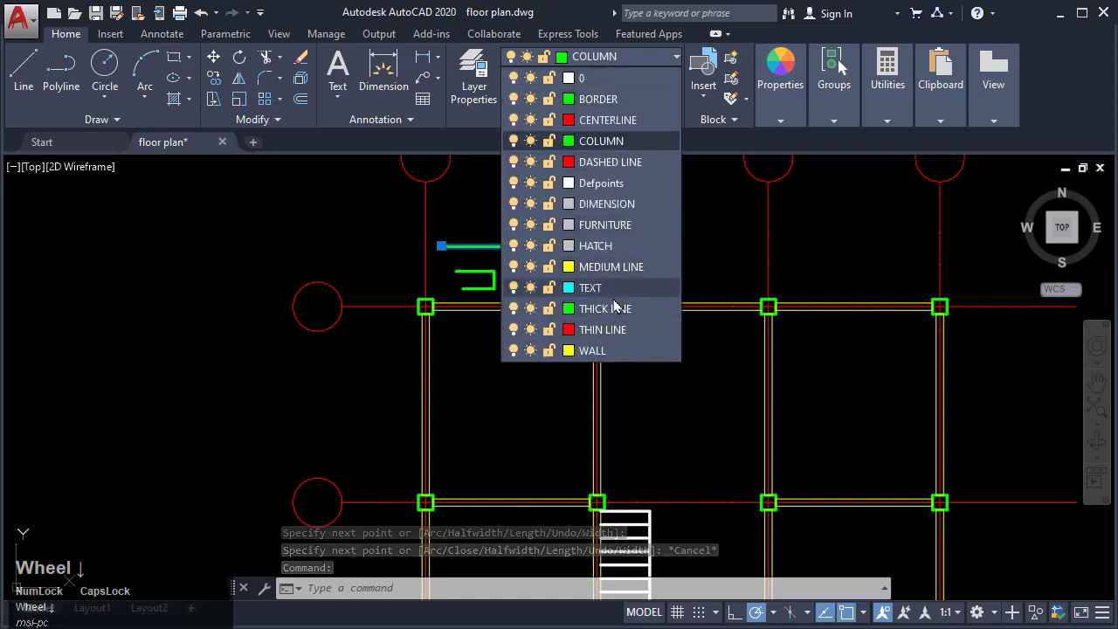
left_click(609, 166)
key("Escape")
Step: Examine up close how the linetypes of the grid lines and the new horizontal line display, compared with the whole plan
scroll(447, 242, "up", 6)
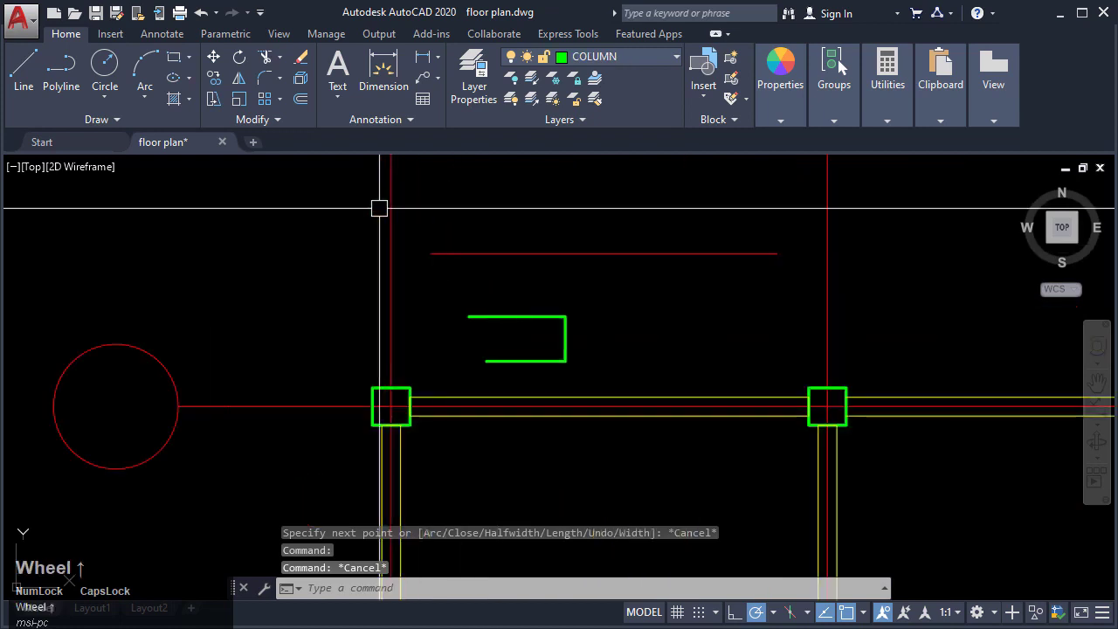
scroll(391, 222, "up", 3)
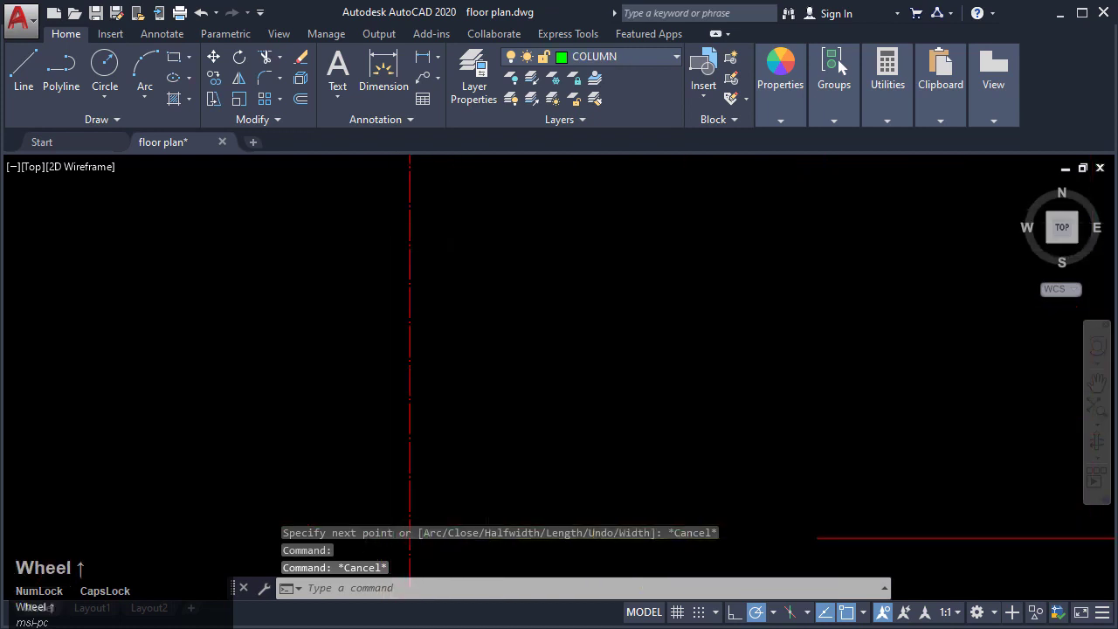
scroll(485, 289, "up", 4)
middle_click_drag(282, 266, 371, 396)
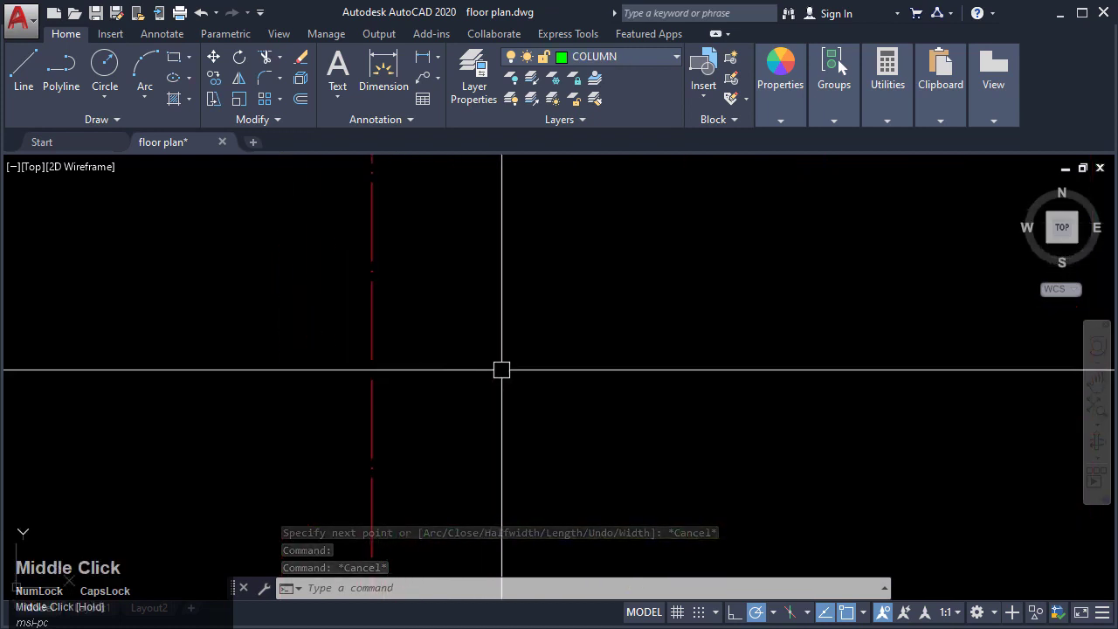
scroll(381, 348, "down", 2)
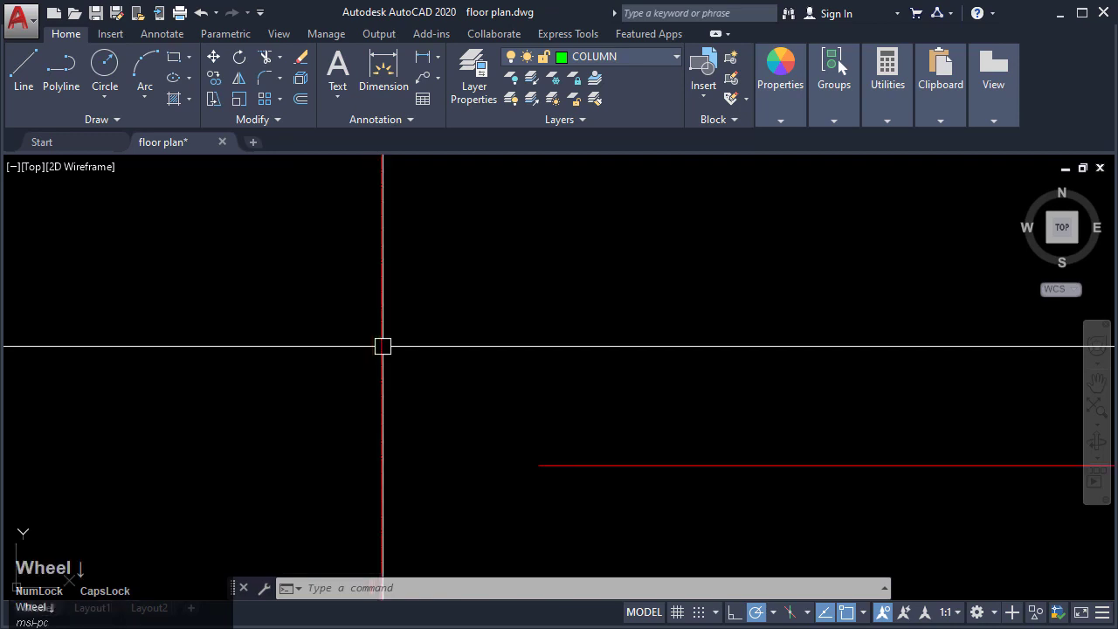
scroll(385, 345, "down", 4)
mouse_move(749, 409)
middle_mouse_down()
mouse_move(691, 416)
mouse_move(464, 379)
mouse_move(556, 334)
middle_mouse_up()
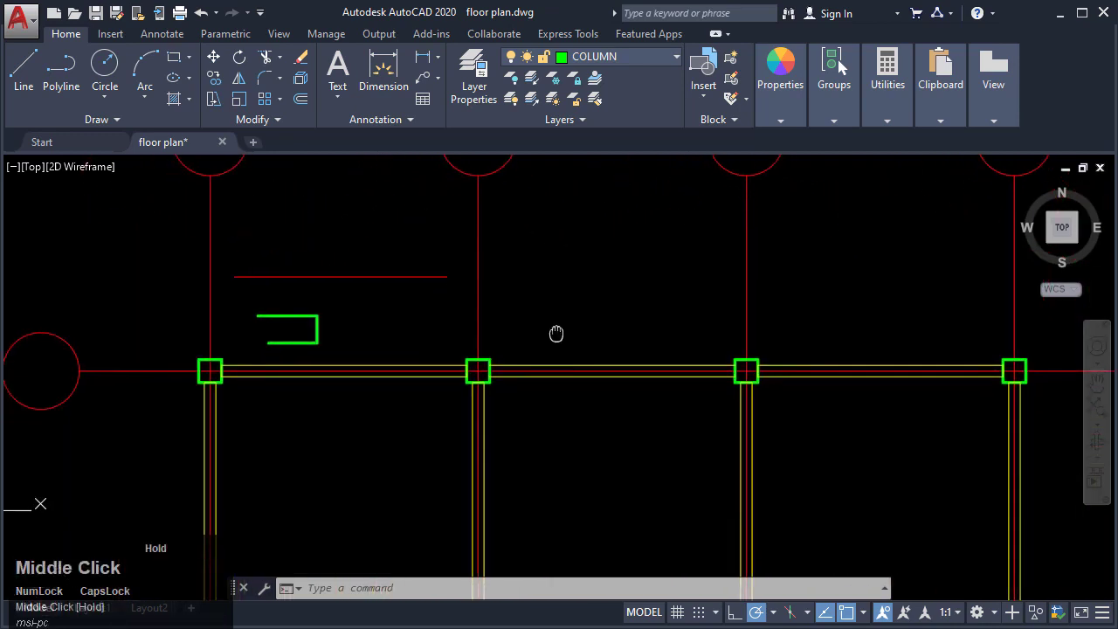
scroll(527, 342, "down", 4)
middle_click_drag(527, 370, 524, 349)
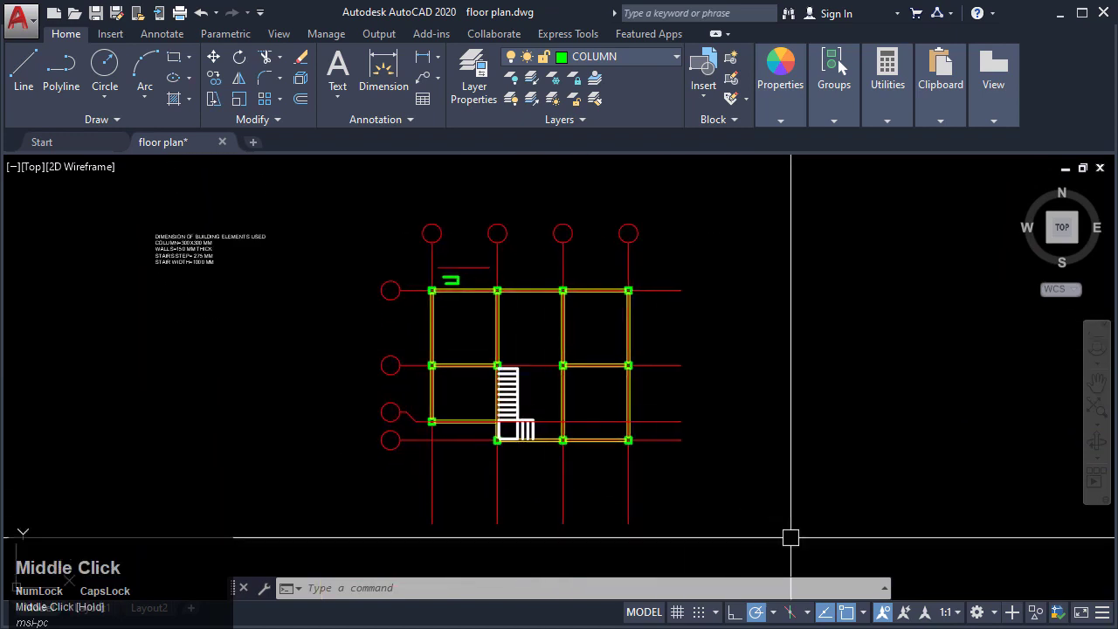
Step: Set the annotation scale to 1:100 and regenerate the drawing with REGEN
left_click(959, 613)
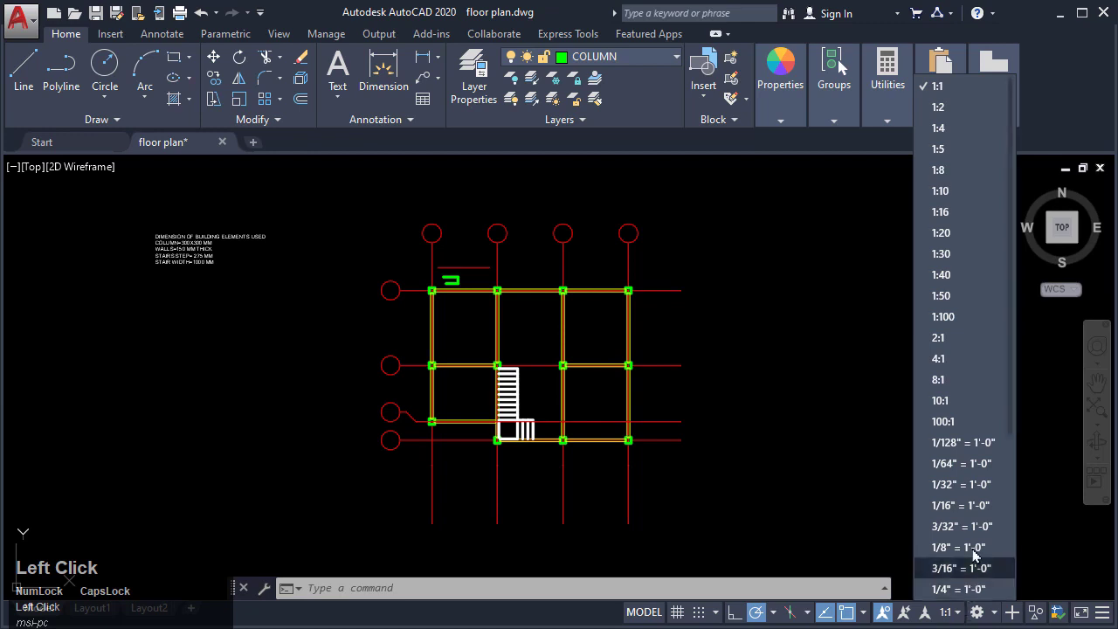
left_click(952, 320)
scroll(431, 267, "up", 5)
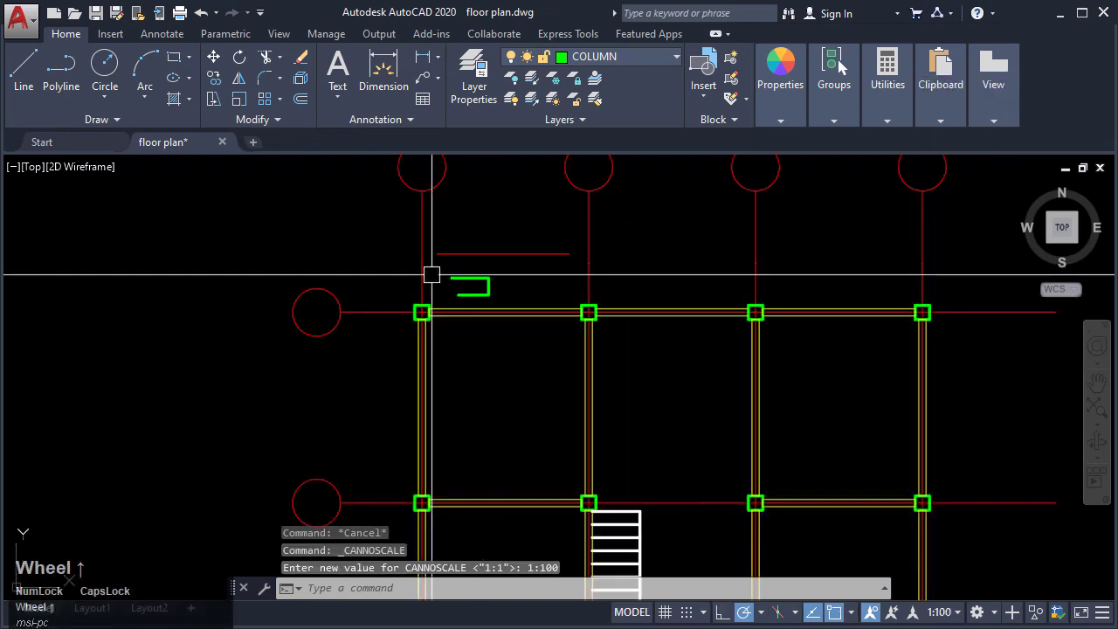
scroll(433, 255, "up", 4)
key("Escape")
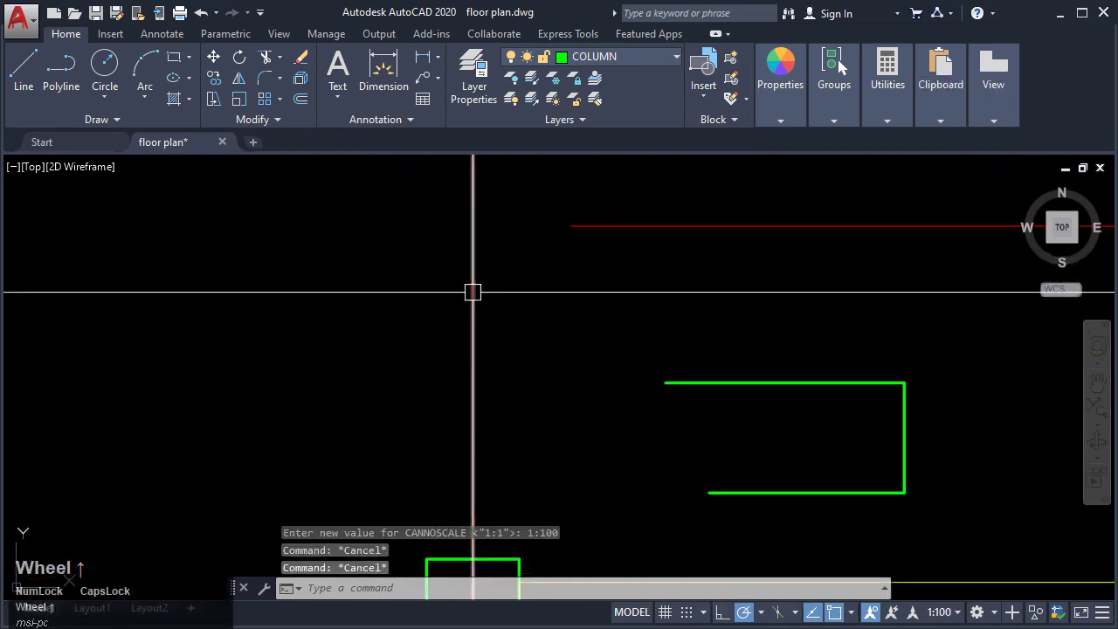
type("REGEN")
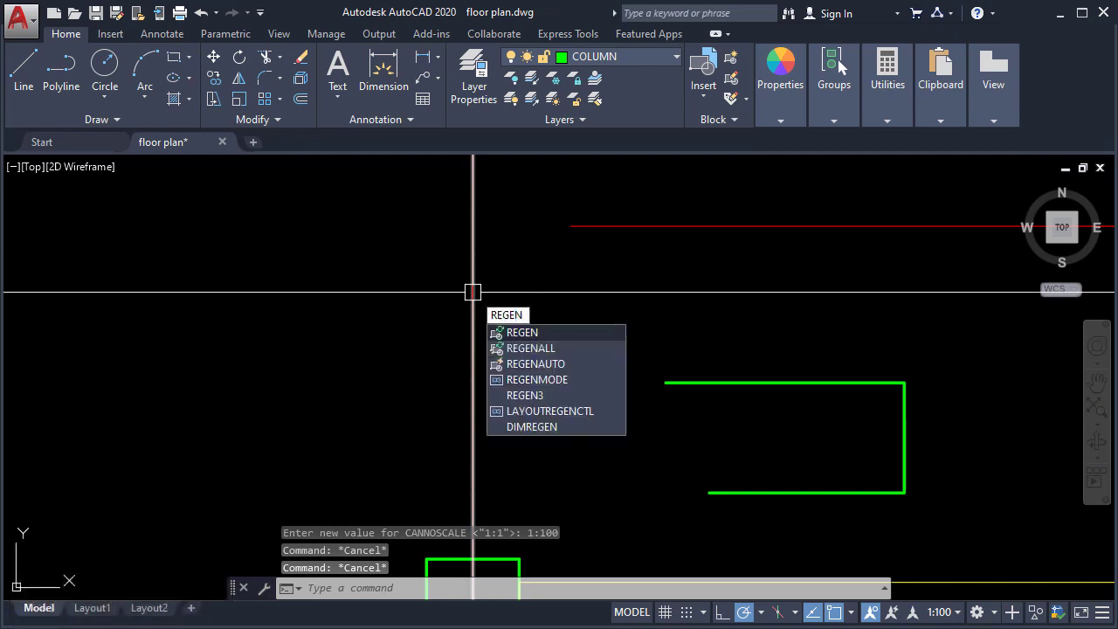
key("Return")
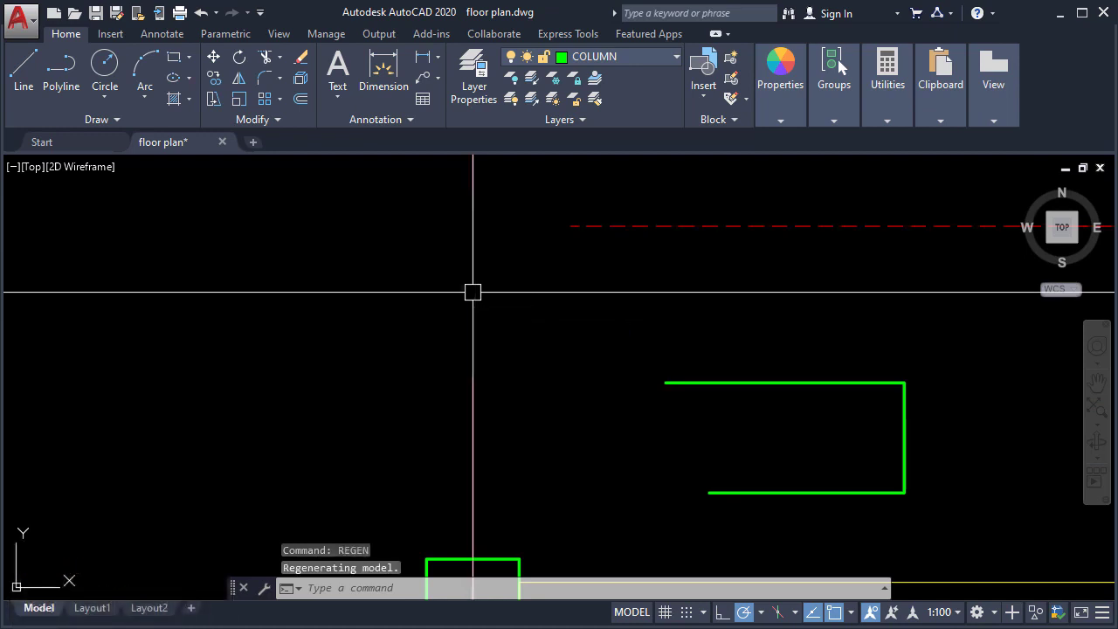
Step: Inspect the dash patterns of the grid lines, bubbles and dashed test line across the plan at different magnifications
scroll(603, 323, "down", 5)
middle_click_drag(589, 324, 411, 319)
scroll(412, 315, "down", 2)
middle_click_drag(480, 407, 536, 282)
scroll(537, 283, "down", 2)
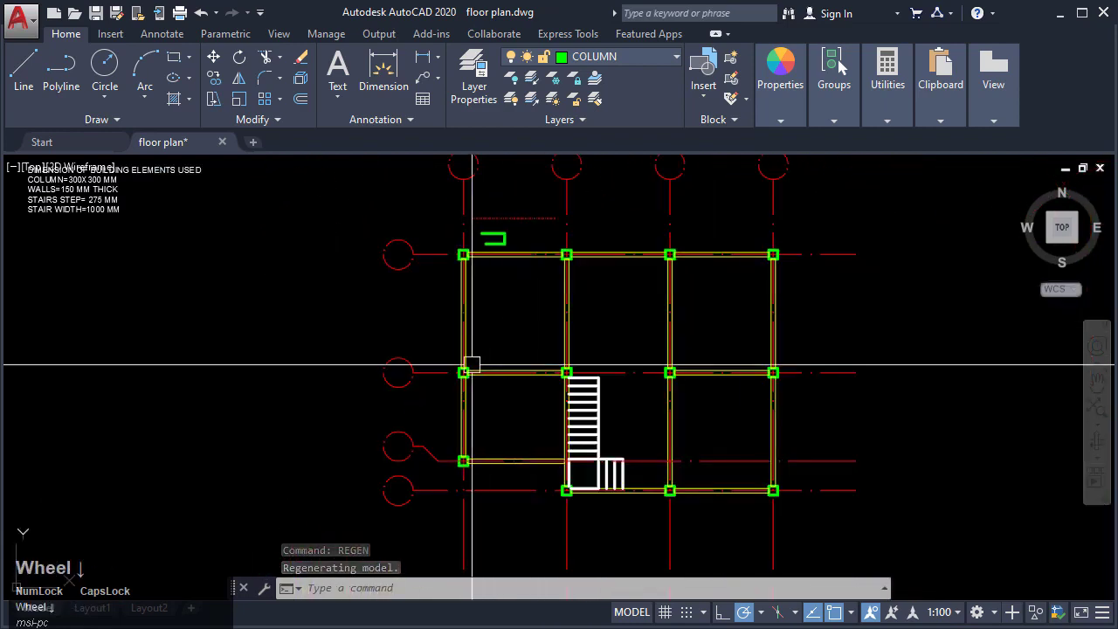
scroll(457, 455, "up", 4)
scroll(631, 474, "up", 3)
middle_click_drag(632, 475, 84, 316)
middle_click_drag(499, 404, 526, 449)
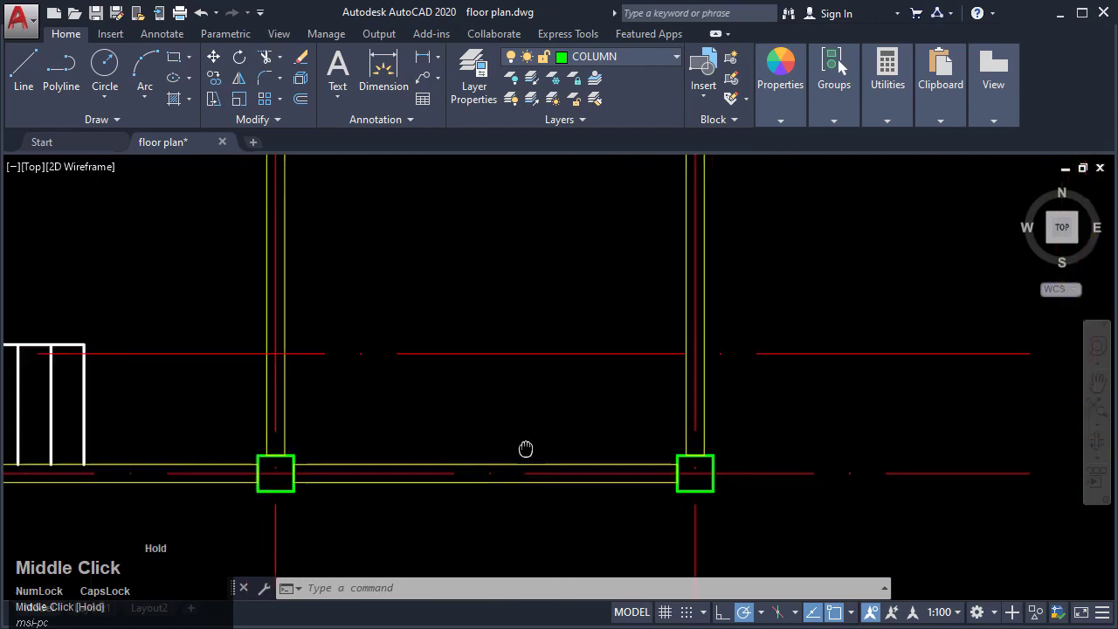
scroll(527, 449, "down", 4)
middle_click_drag(652, 381, 656, 530)
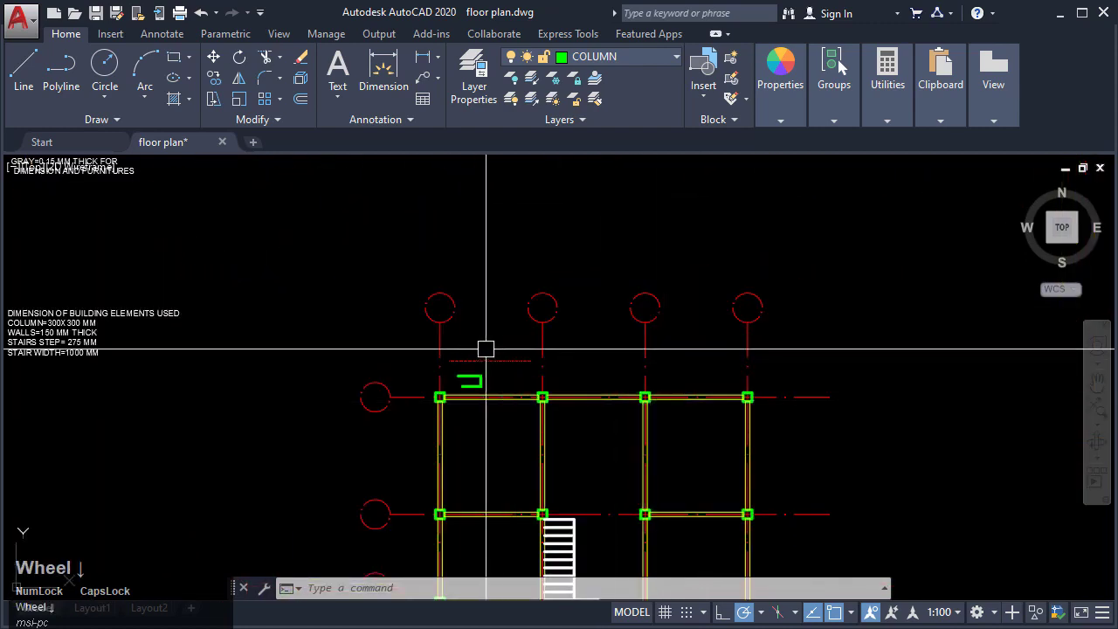
scroll(477, 357, "up", 5)
scroll(477, 375, "down", 2)
scroll(571, 394, "down", 4)
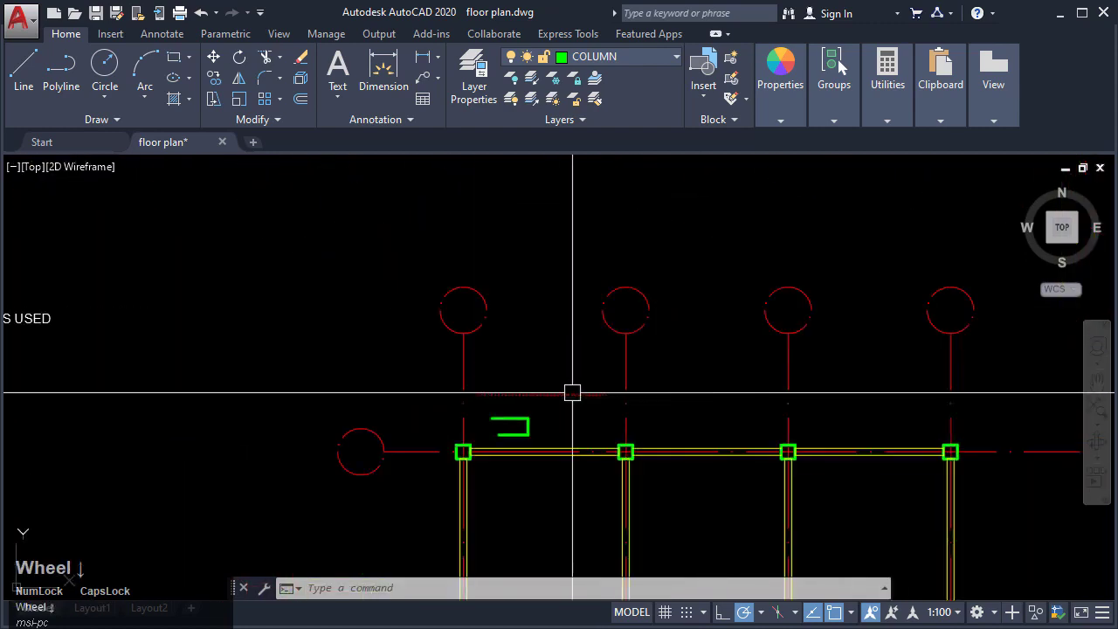
scroll(547, 392, "up", 2)
scroll(577, 357, "up", 2)
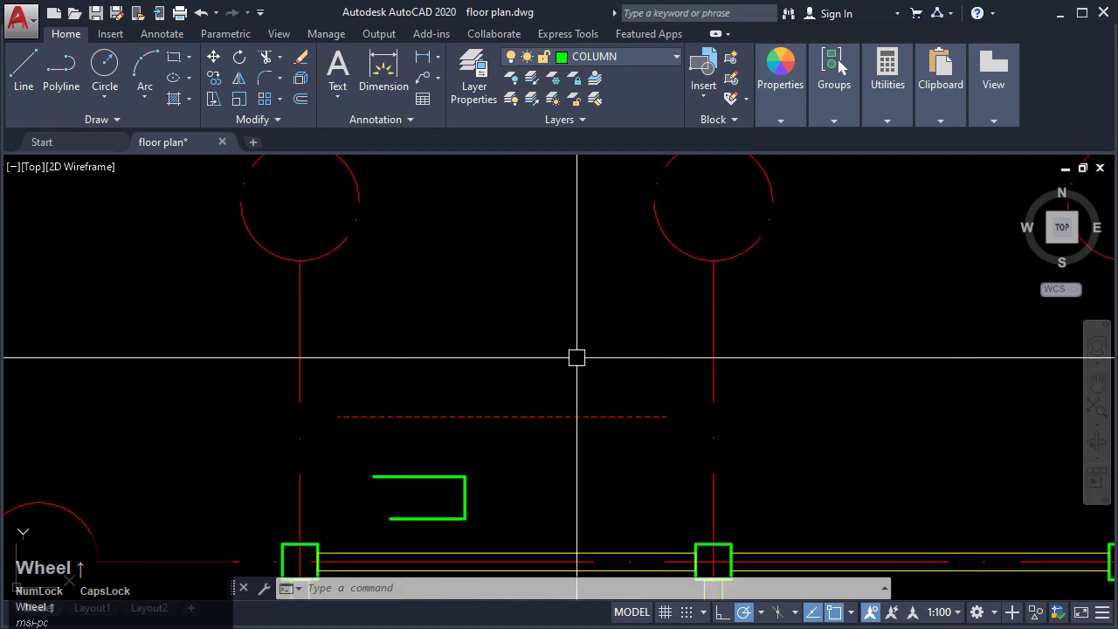
middle_click_drag(576, 357, 655, 346)
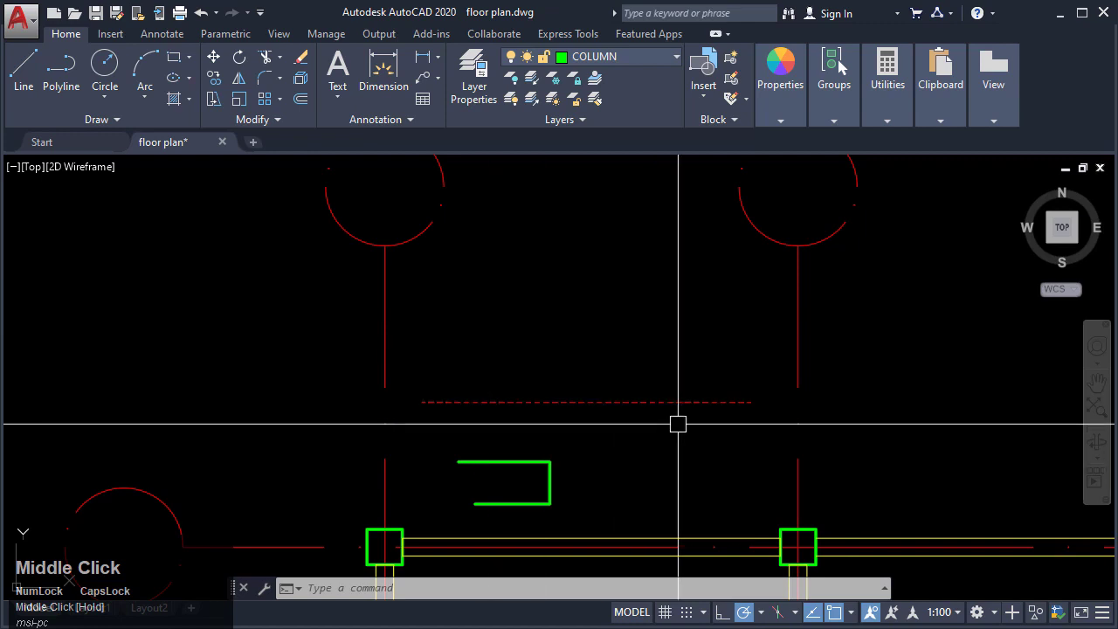
Step: Open the layer properties and load the ACAD_ISO10W100 linetype for the CENTERLINE layer
left_click(474, 93)
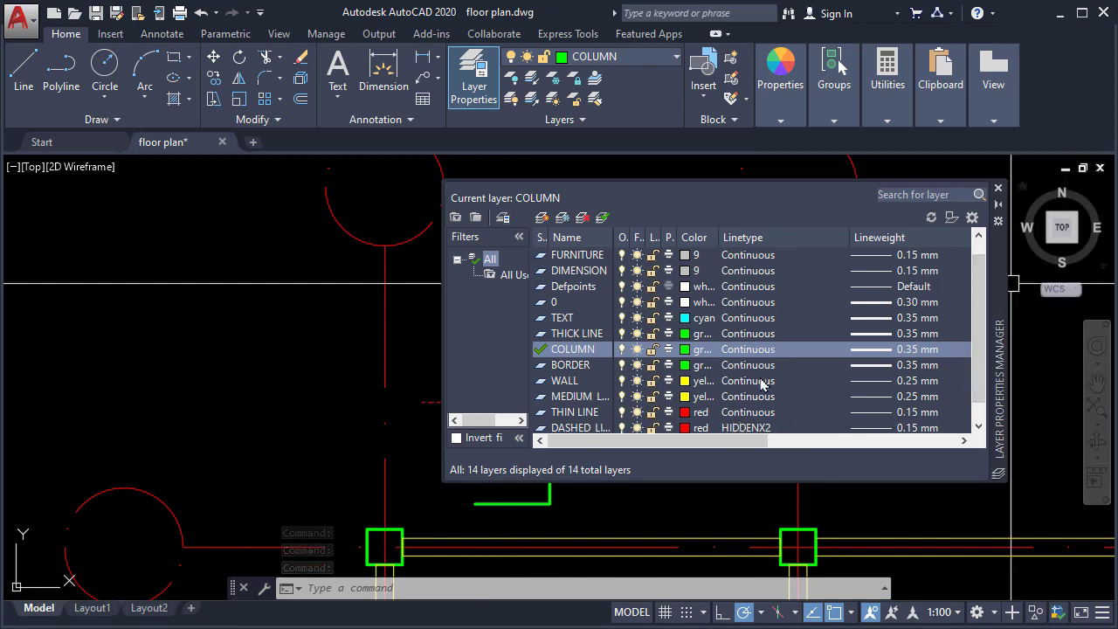
scroll(631, 376, "down", 1)
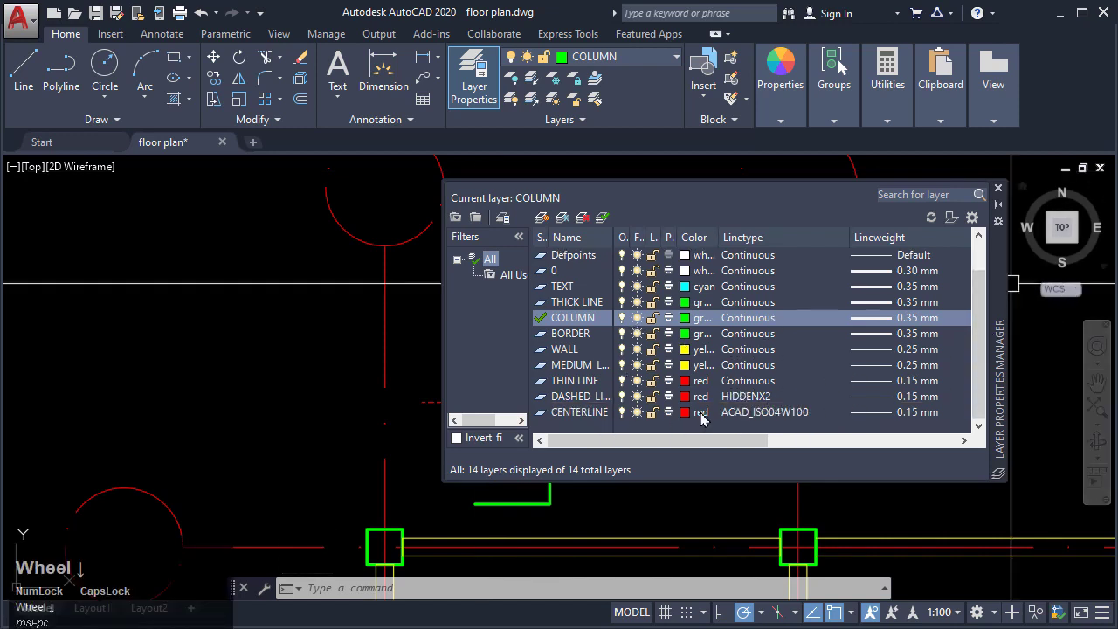
left_click(737, 414)
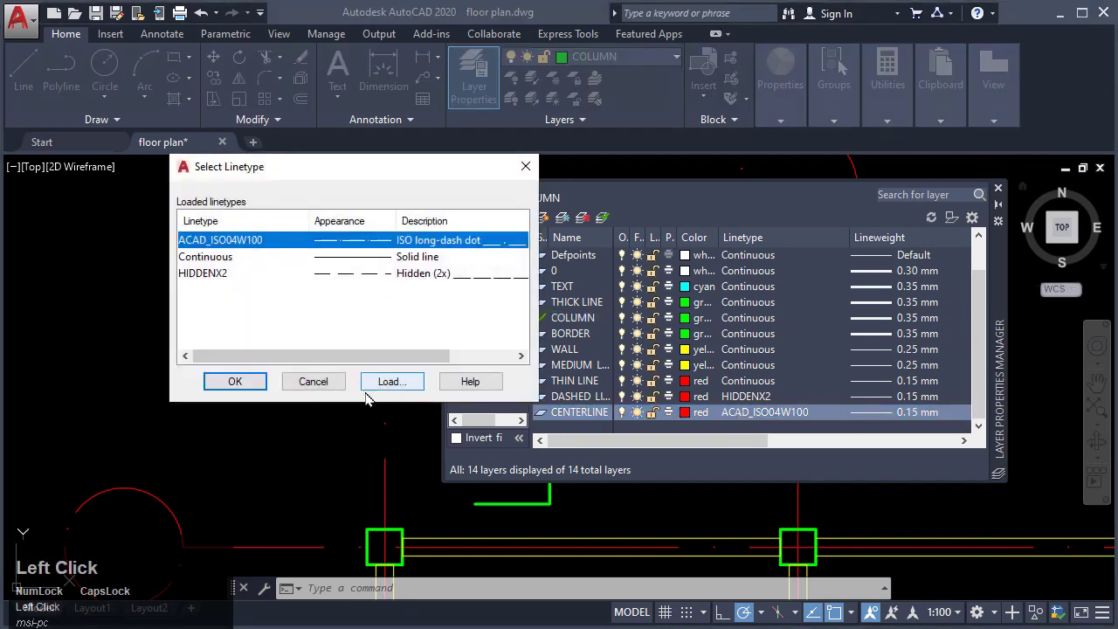
left_click(391, 382)
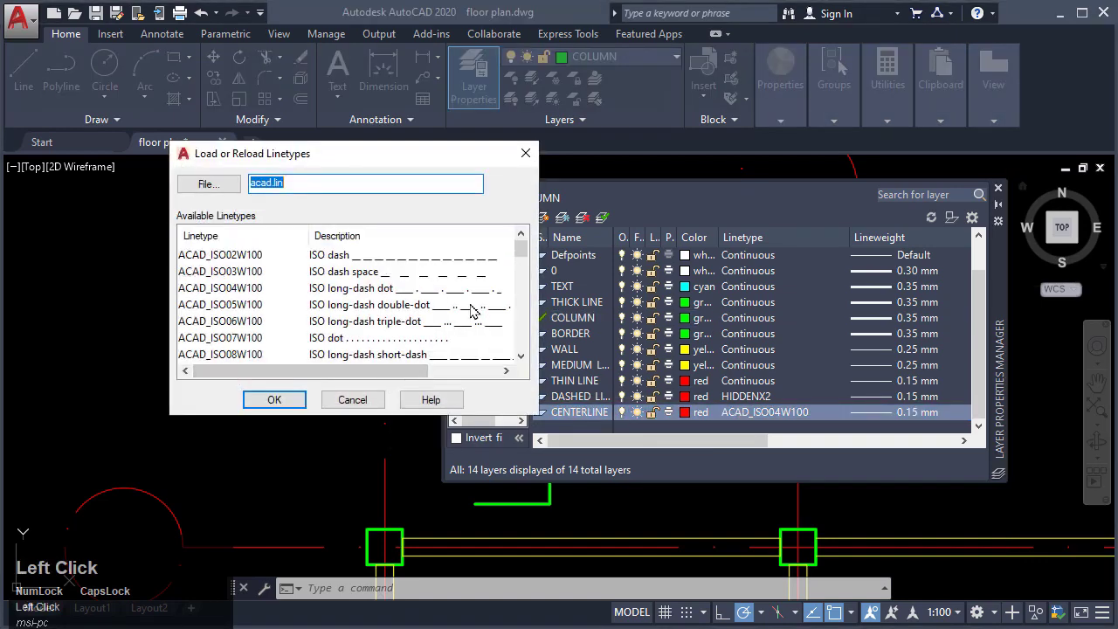
scroll(470, 315, "down", 1)
scroll(469, 316, "down", 1)
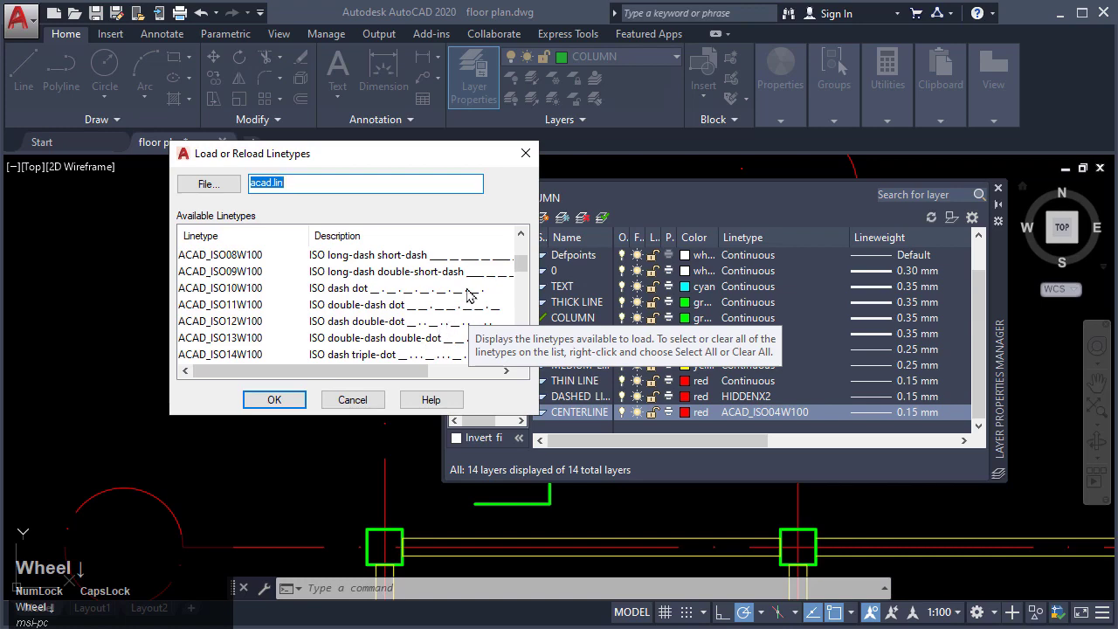
left_click(331, 291)
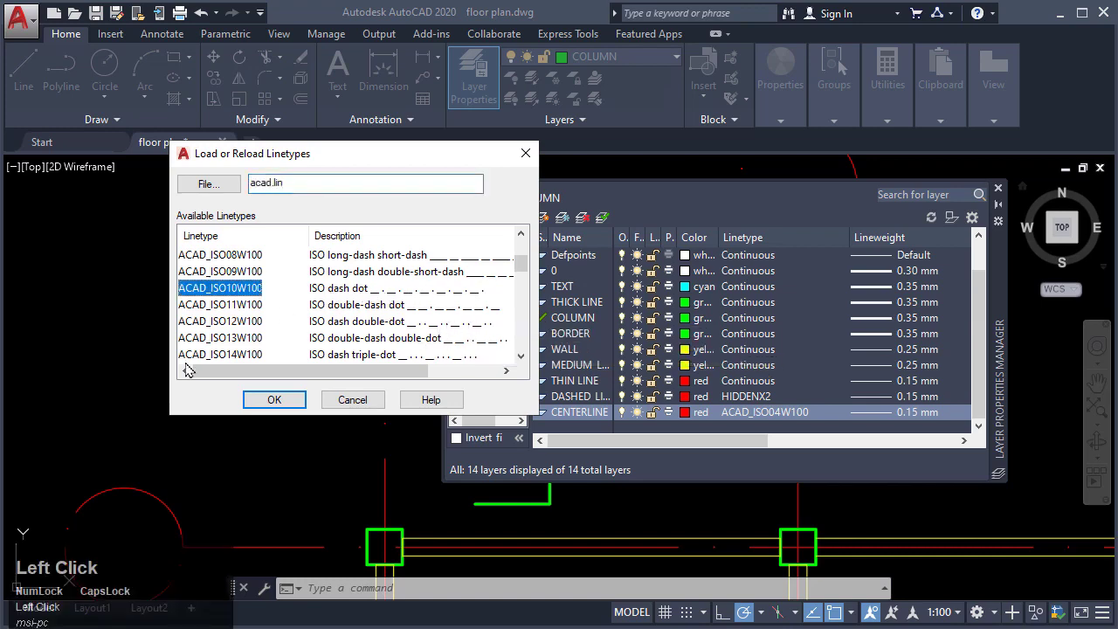
left_click(271, 400)
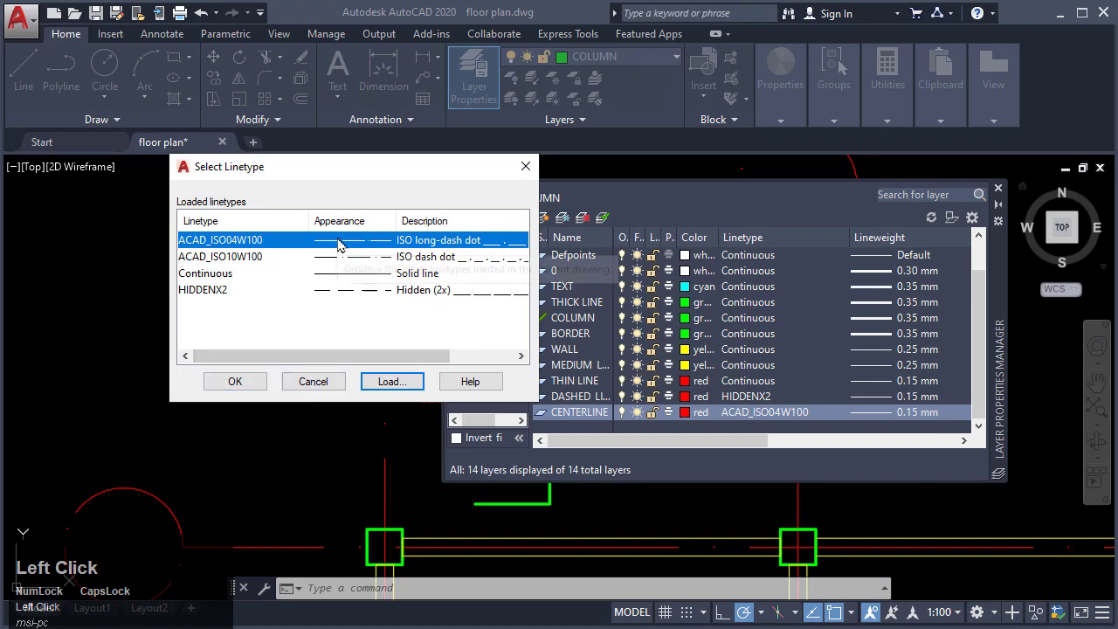
Step: Assign the loaded ACAD_ISO10W100 linetype to the CENTERLINE layer and view its effect on the grid lines
left_click(331, 276)
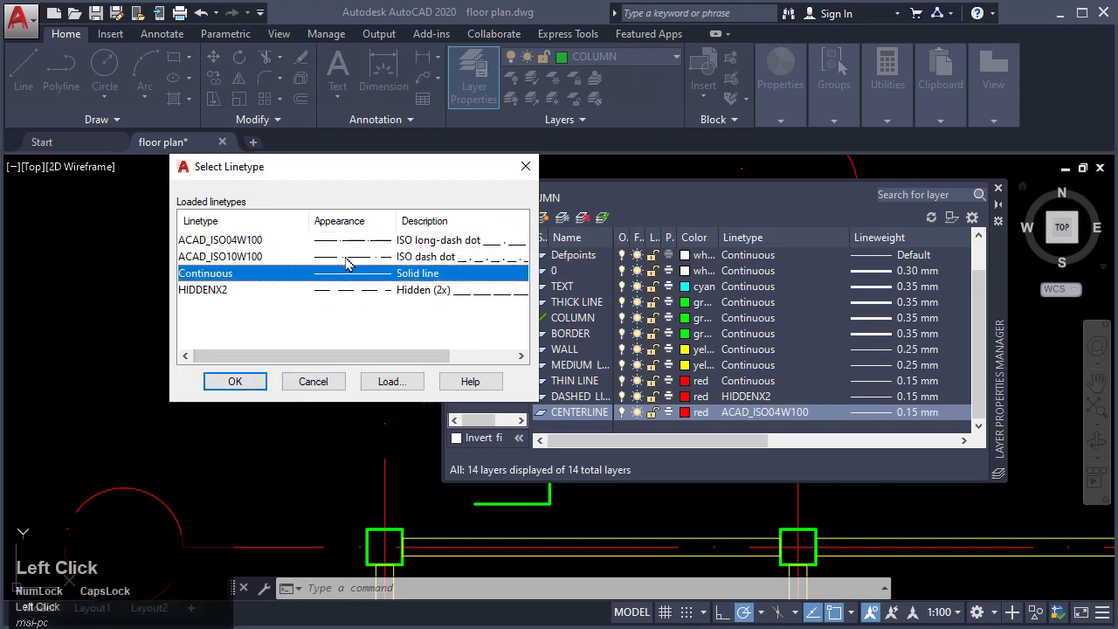
left_click(346, 258)
left_click(233, 383)
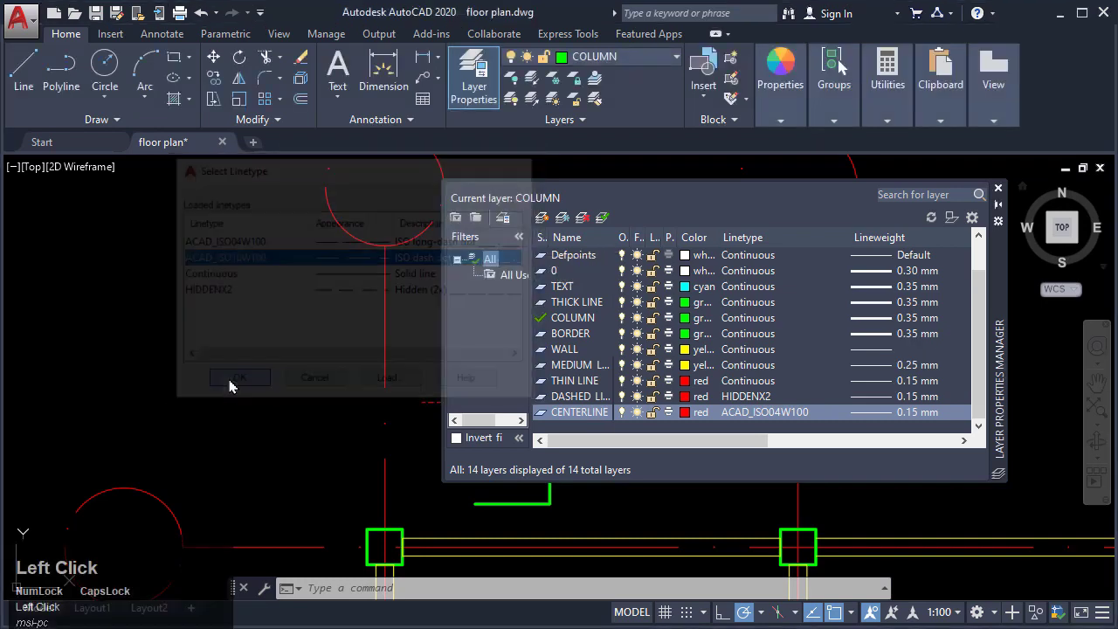
mouse_move(387, 375)
middle_mouse_down()
mouse_move(318, 425)
mouse_move(226, 311)
middle_mouse_up()
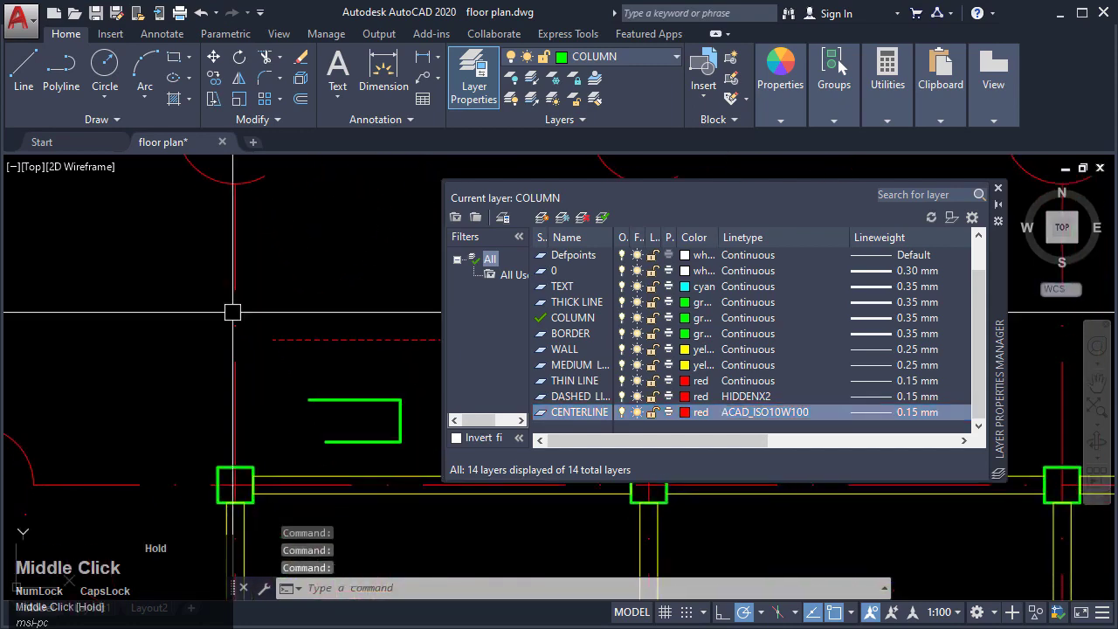
Step: Load the CENTER linetype from acad.lin for the CENTERLINE layer
left_click(738, 415)
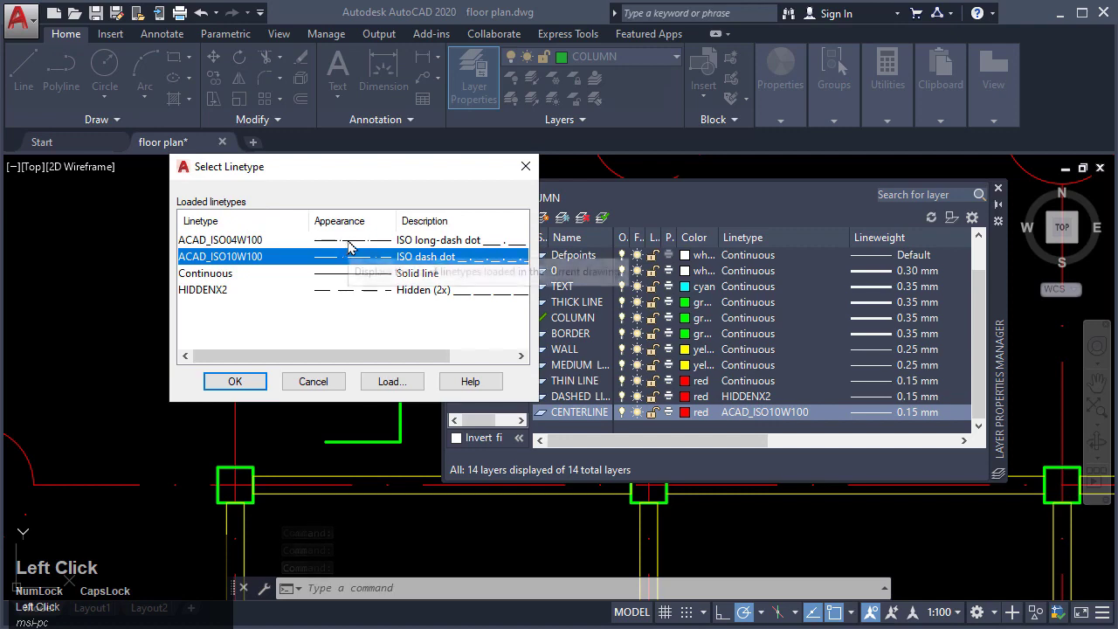
left_click(385, 383)
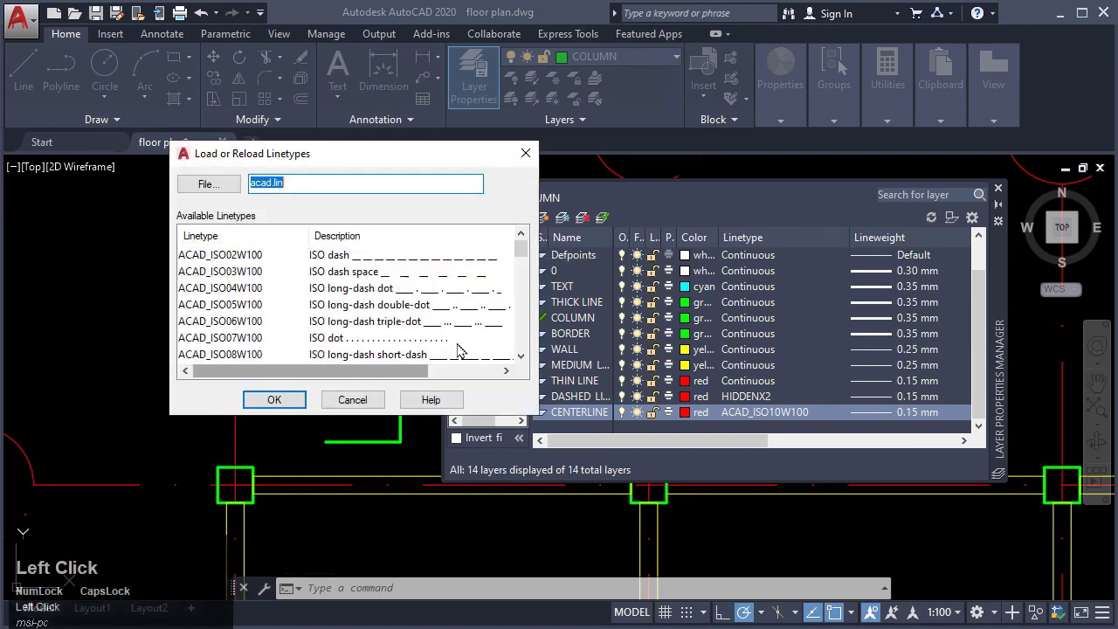
scroll(419, 350, "down", 6)
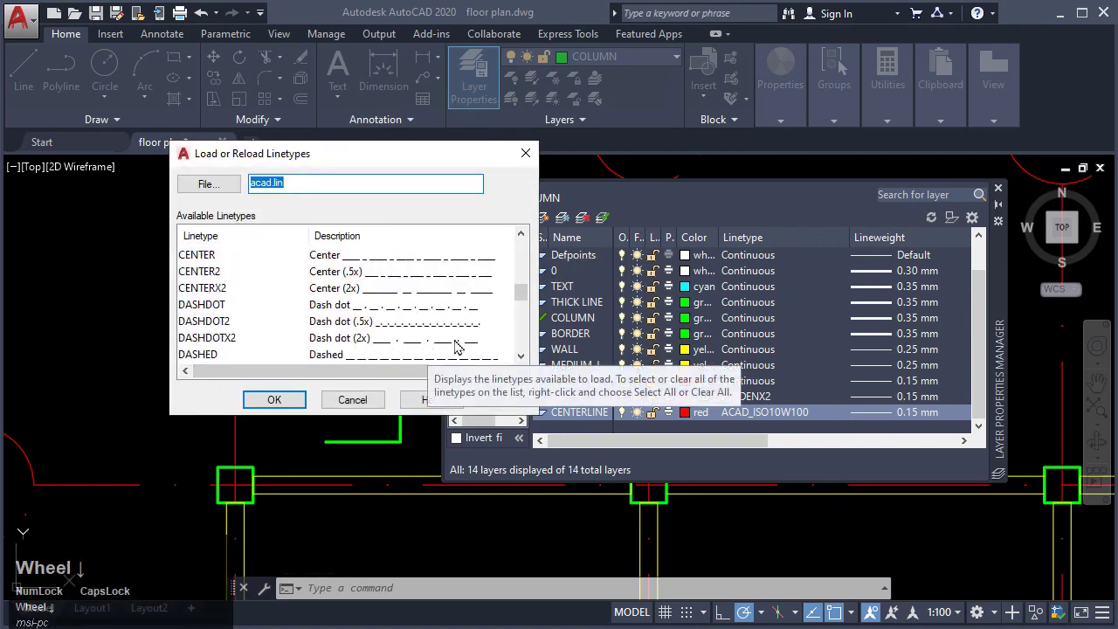
left_click(368, 275)
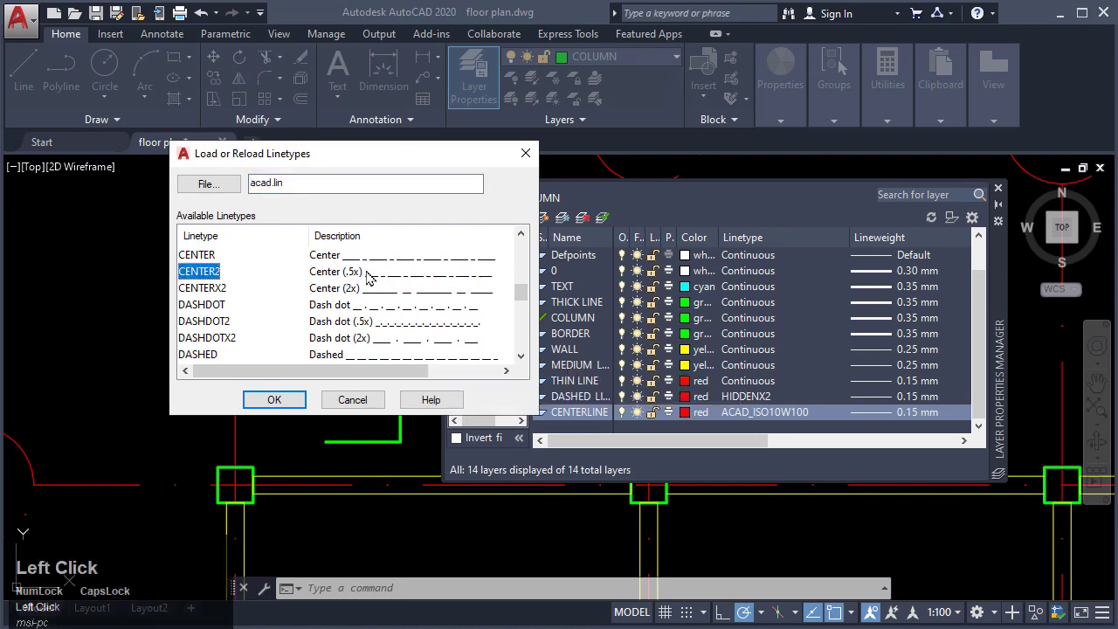
left_click(275, 401)
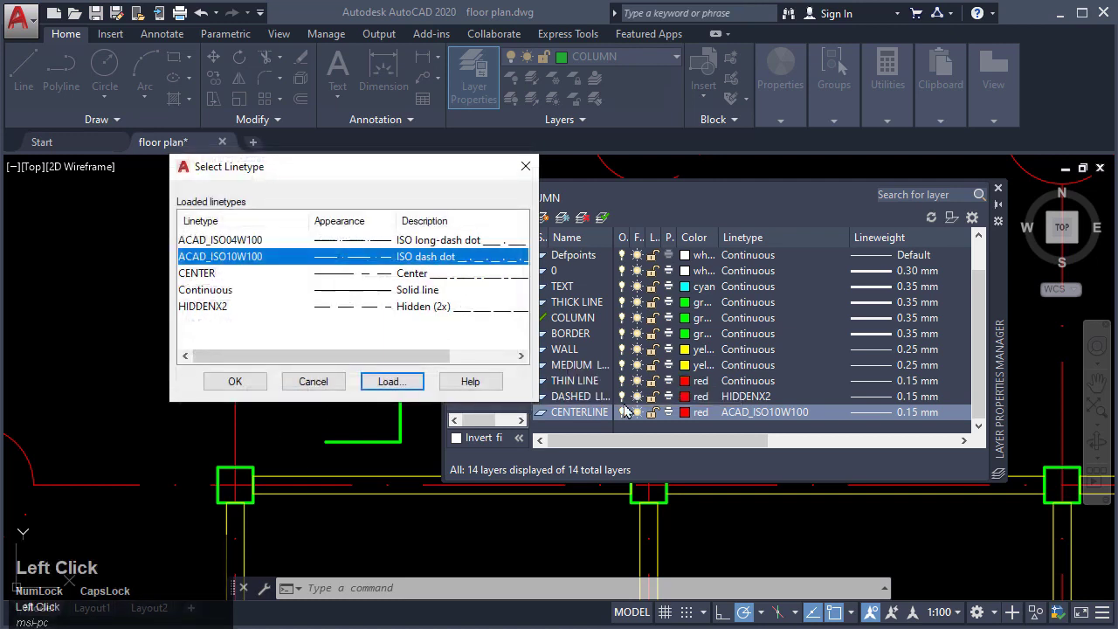
Step: Set the CENTERLINE layer's linetype to CENTER and check the pattern on the grid lines and bubbles
left_click(210, 273)
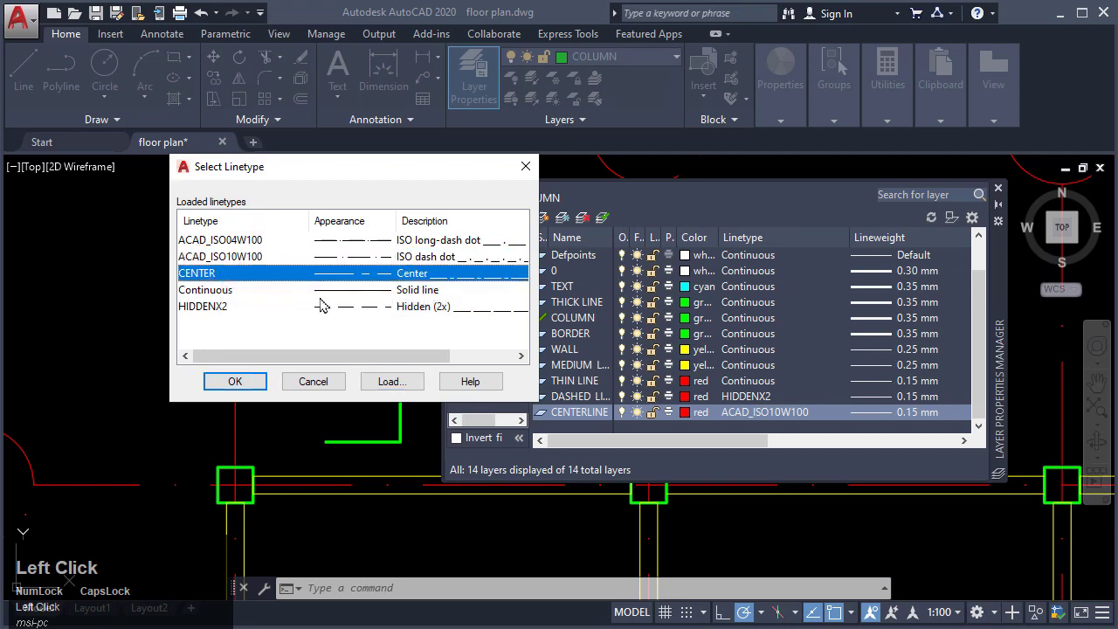
left_click(227, 381)
mouse_move(266, 352)
middle_mouse_down()
mouse_move(292, 350)
mouse_move(302, 489)
mouse_move(215, 397)
mouse_move(239, 405)
middle_mouse_up()
scroll(204, 334, "down", 2)
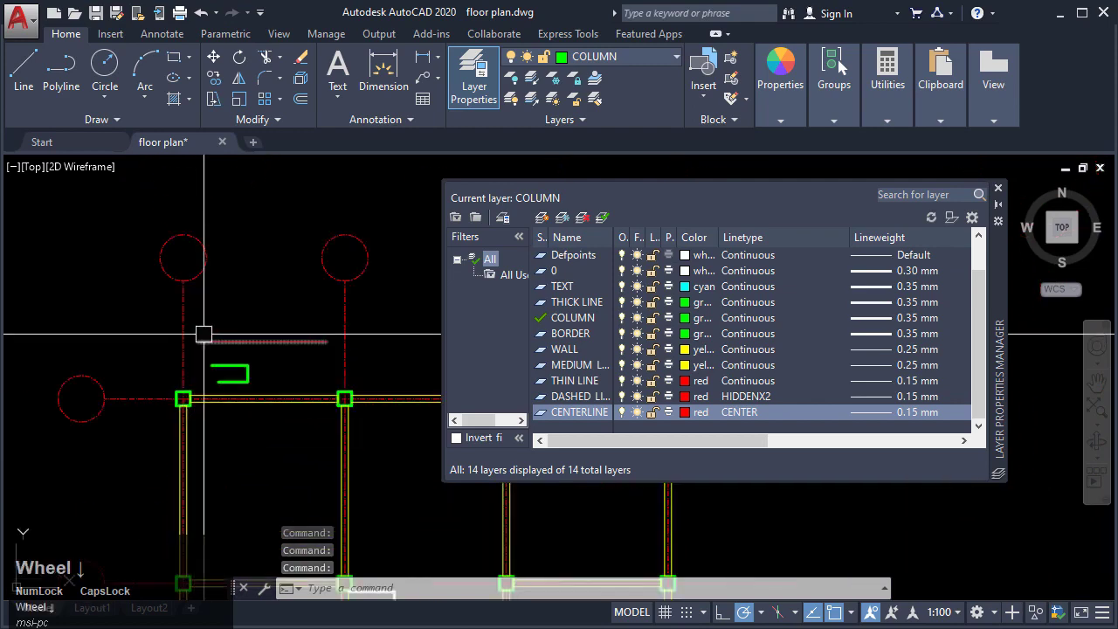
scroll(228, 355, "up", 5)
middle_click_drag(200, 343, 142, 364)
scroll(143, 364, "down", 1)
key("Escape")
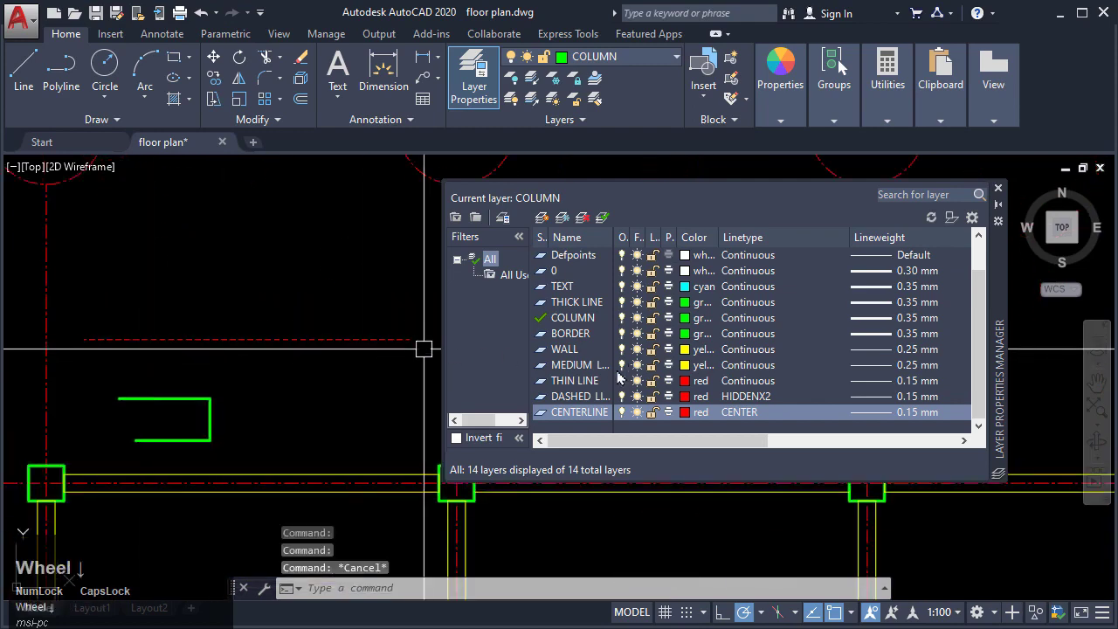
Step: Look through the hidden and dashed patterns in acad.lin and load the DASHED linetype for the DASHED LINE layer
scroll(242, 380, "up", 5)
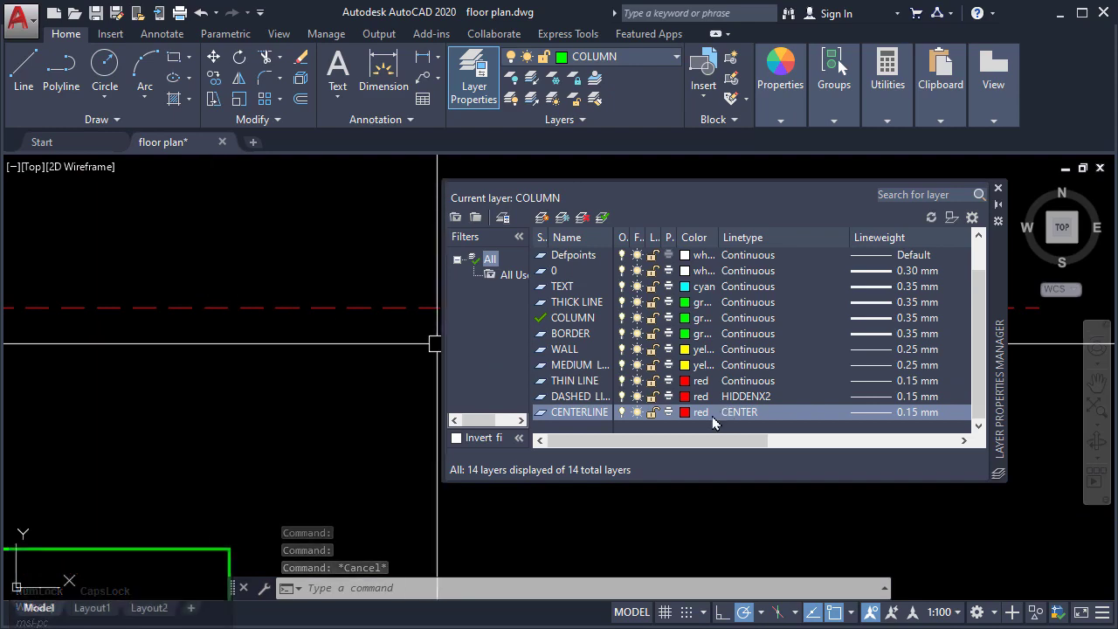
left_click(736, 403)
left_click(736, 398)
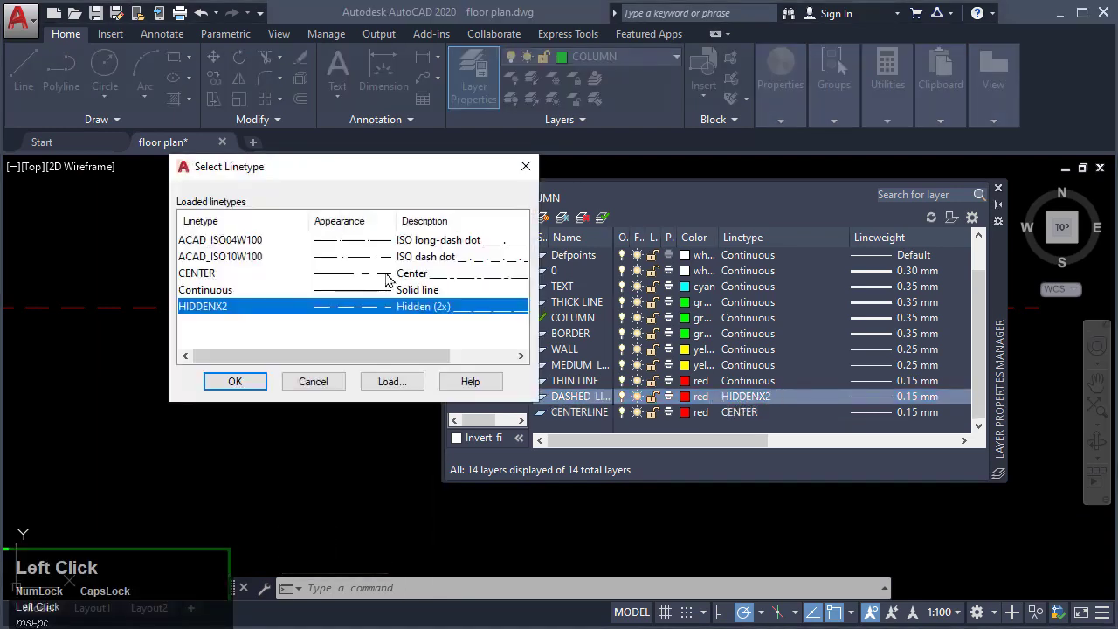
left_click(390, 381)
scroll(325, 298, "down", 2)
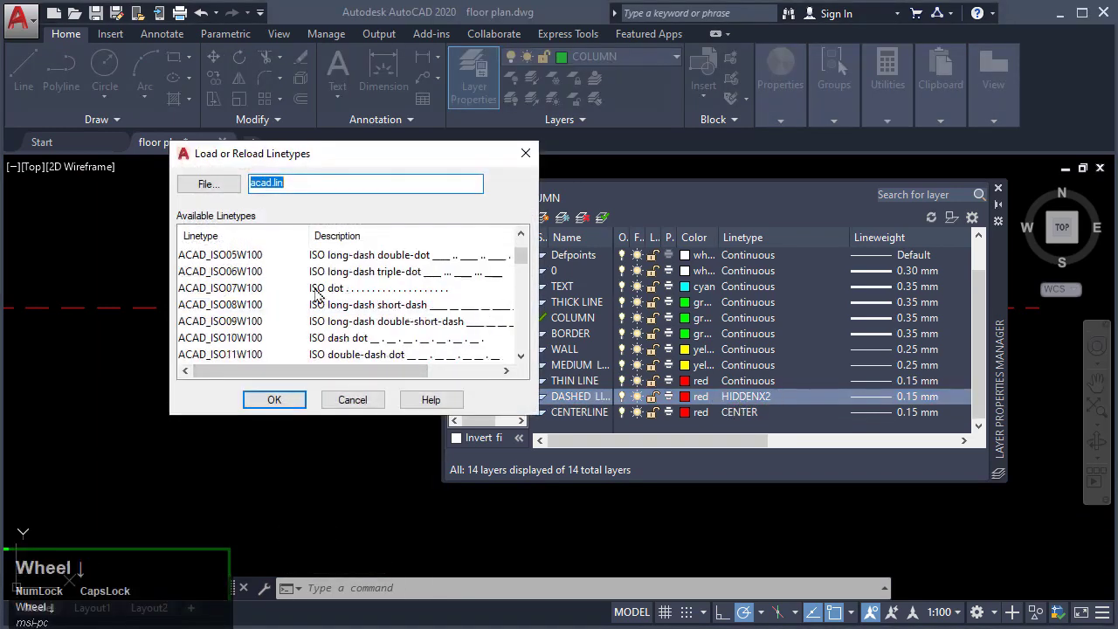
scroll(325, 298, "down", 5)
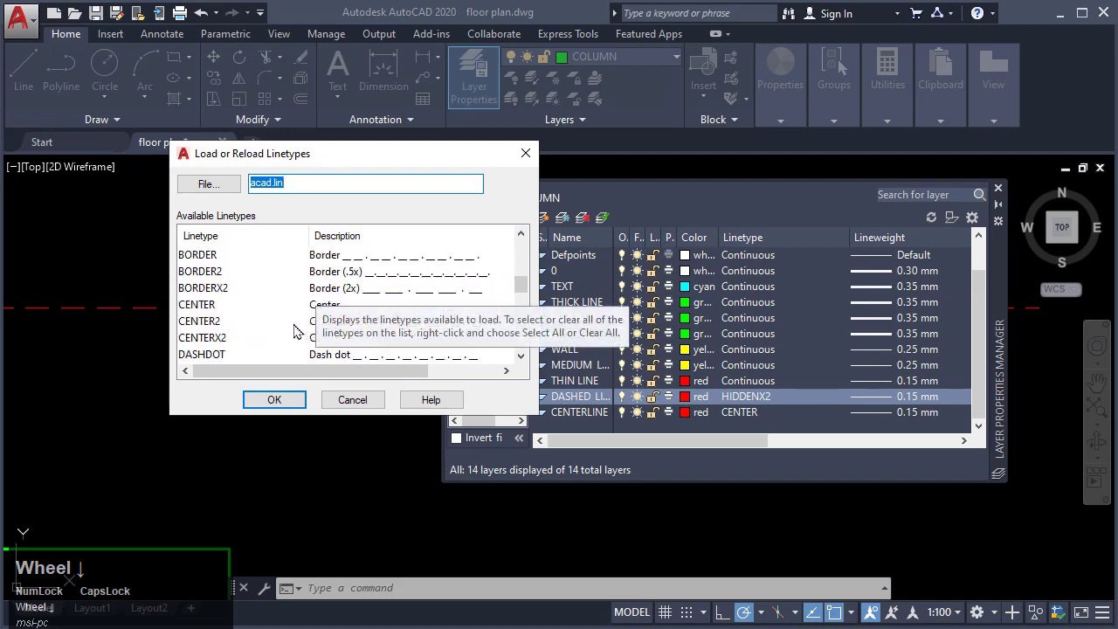
scroll(289, 324, "down", 2)
scroll(302, 323, "down", 4)
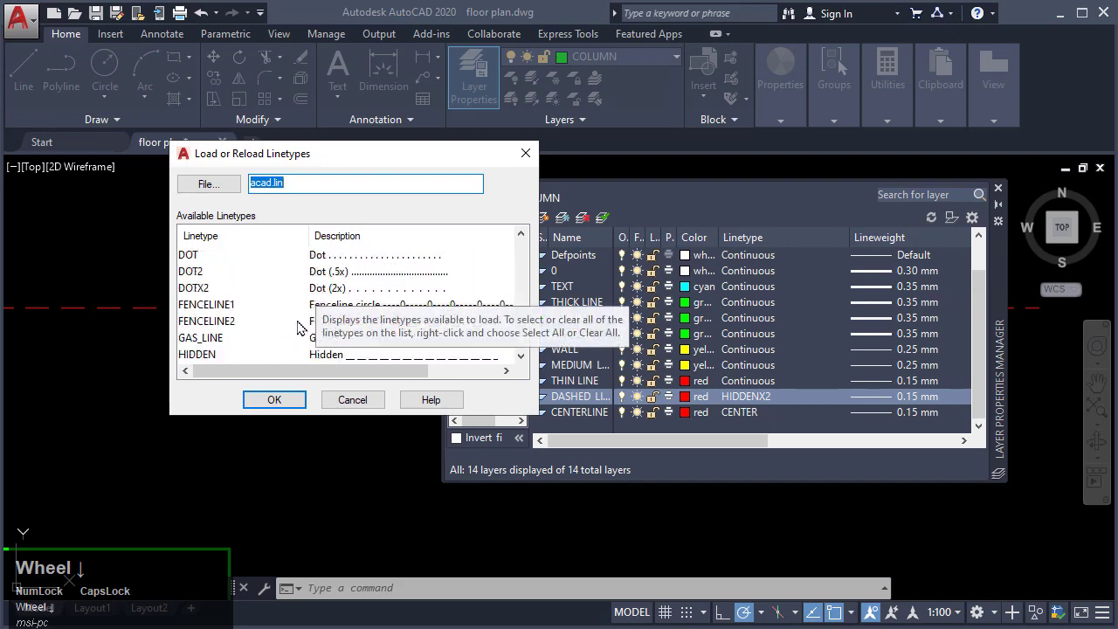
scroll(299, 325, "up", 4)
scroll(298, 327, "up", 2)
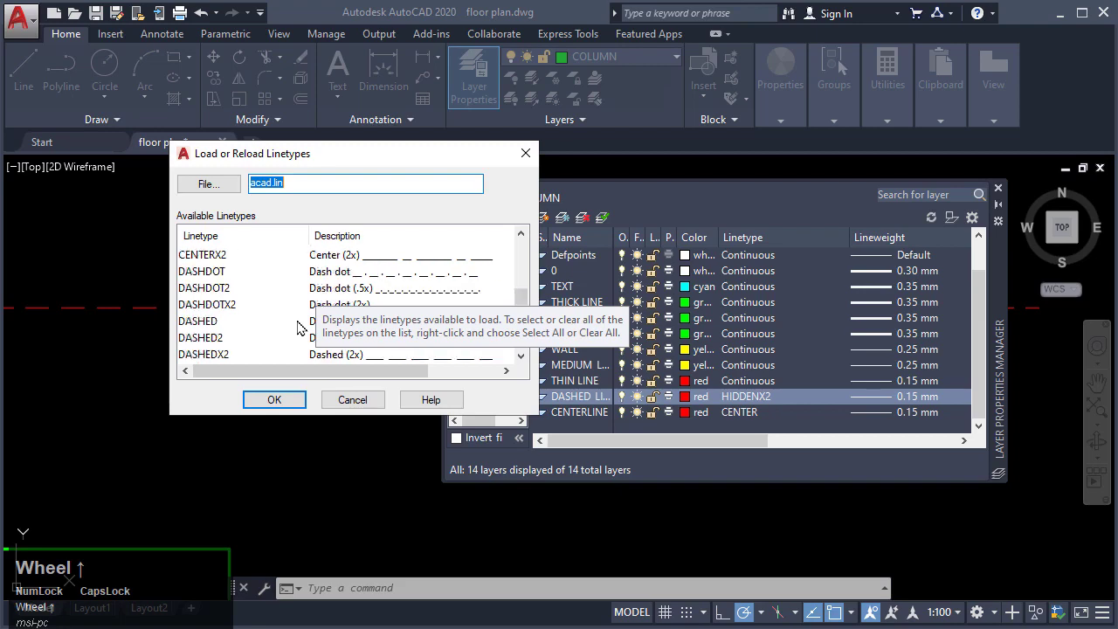
scroll(297, 327, "up", 5)
scroll(297, 328, "down", 5)
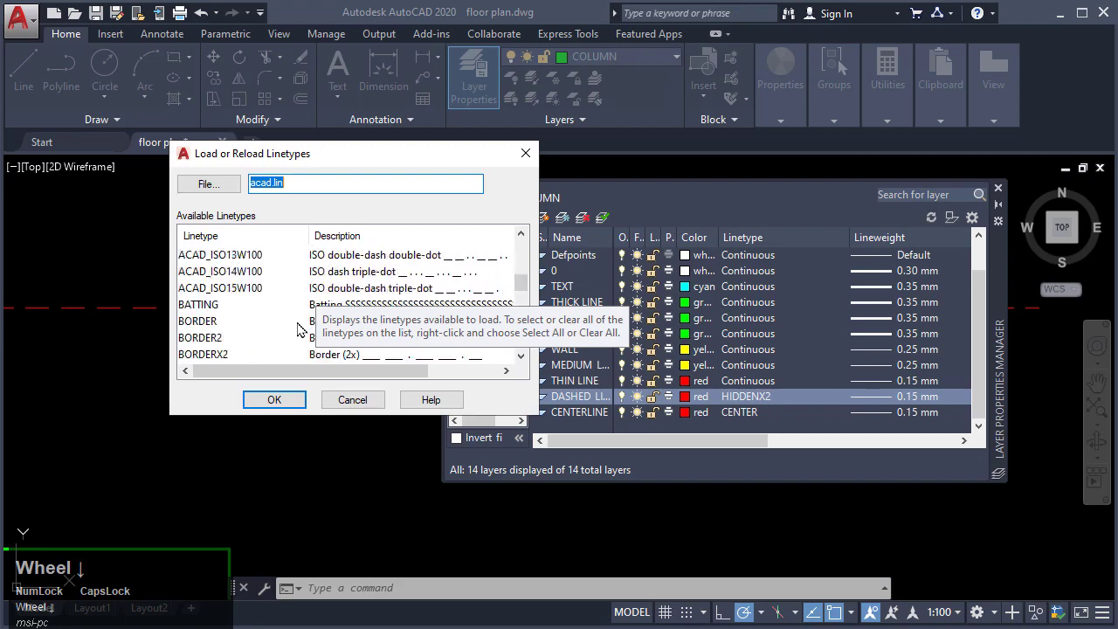
scroll(297, 328, "down", 2)
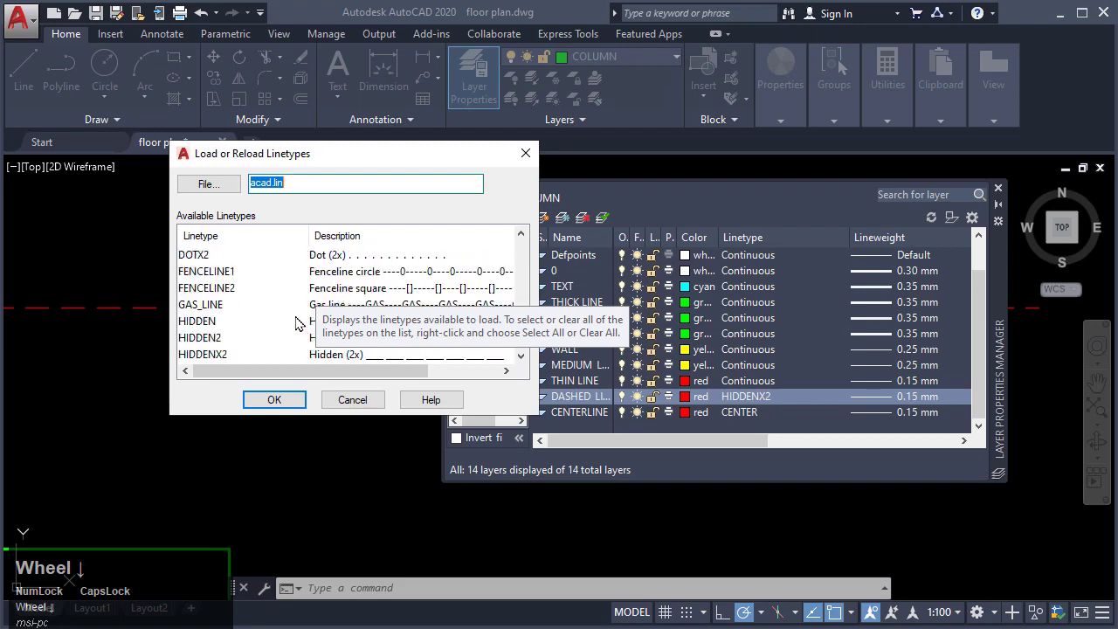
scroll(297, 324, "up", 4)
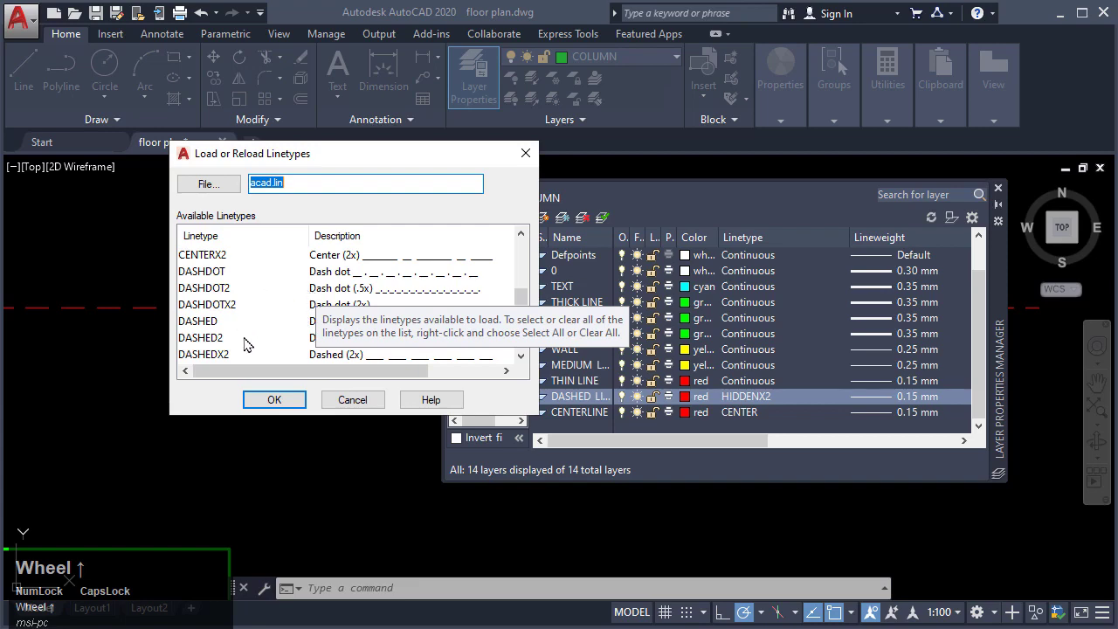
left_click(252, 320)
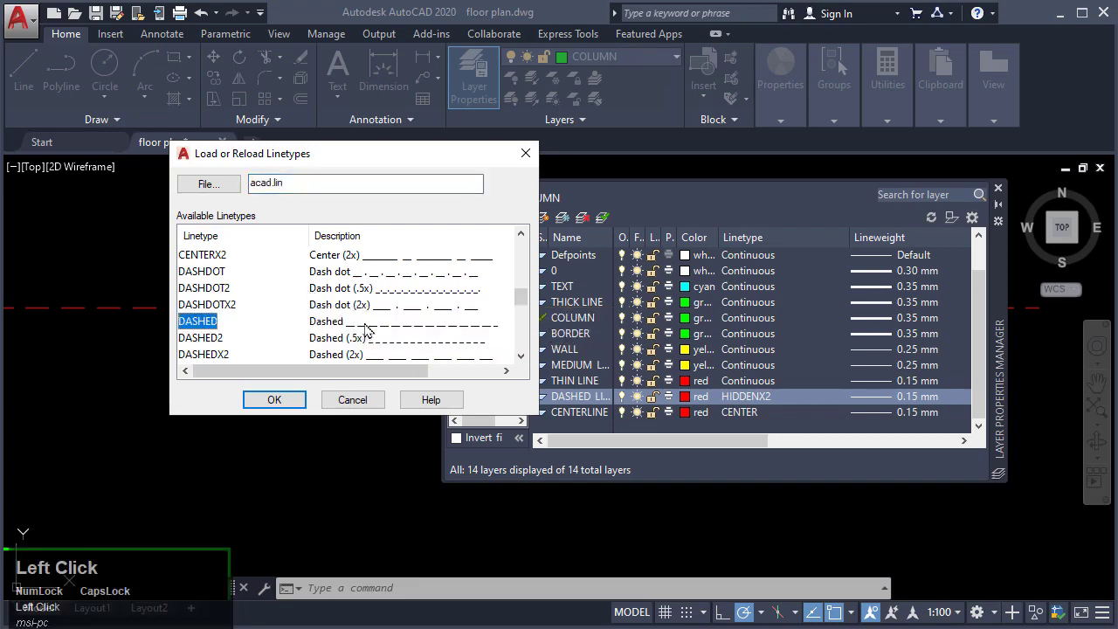
left_click(295, 400)
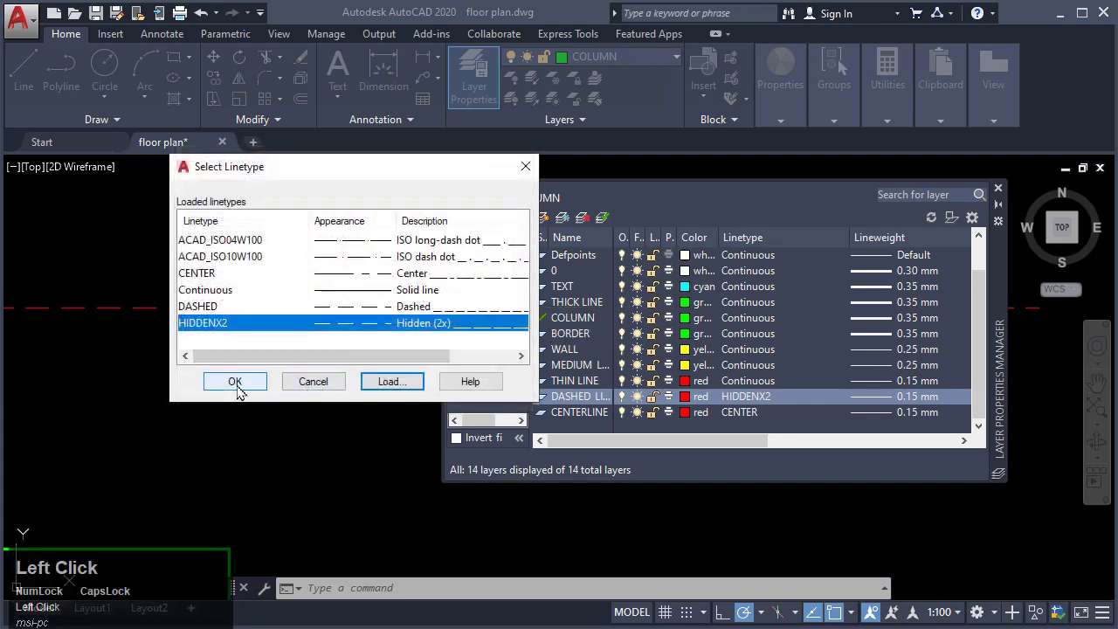
Step: Set the DASHED LINE layer's linetype to DASHED and regenerate the drawing
left_click(230, 307)
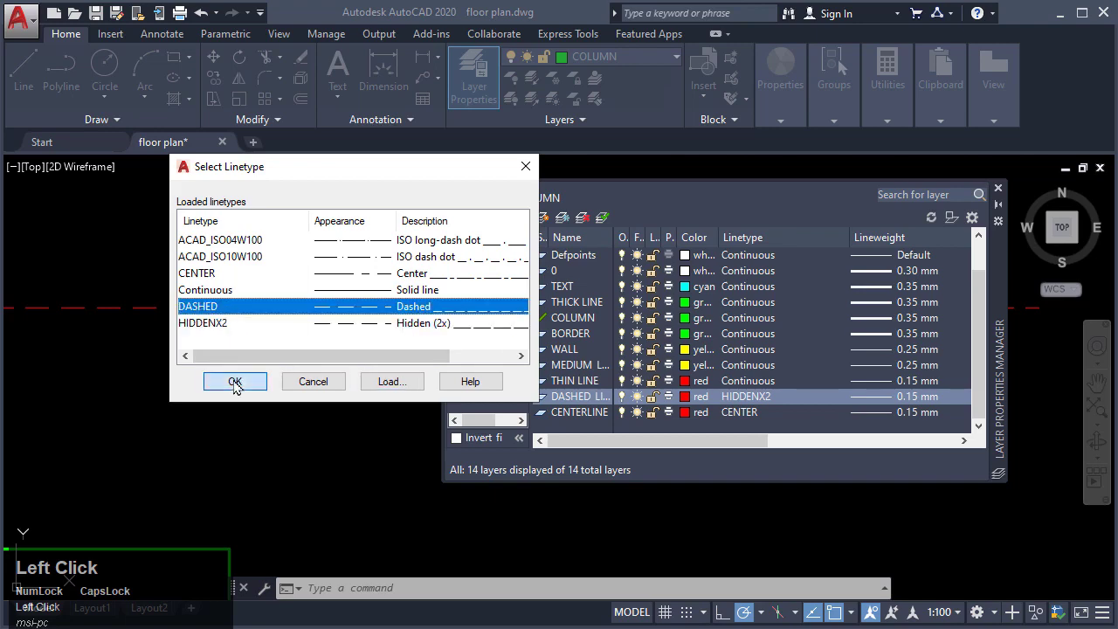
left_click(234, 381)
scroll(279, 340, "down", 4)
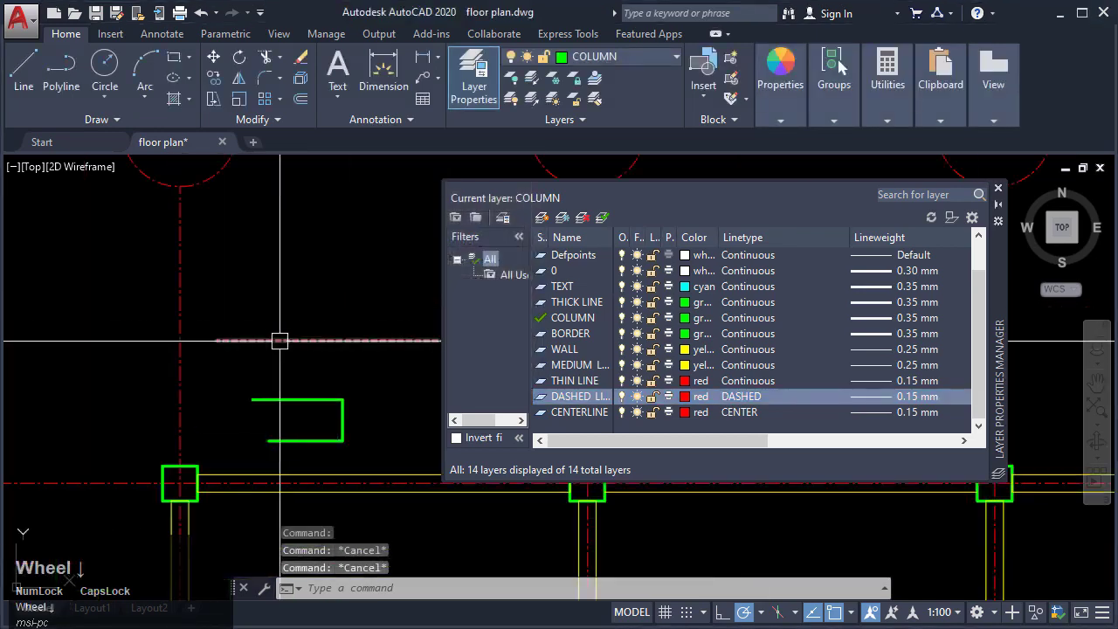
scroll(280, 341, "up", 2)
key("Return")
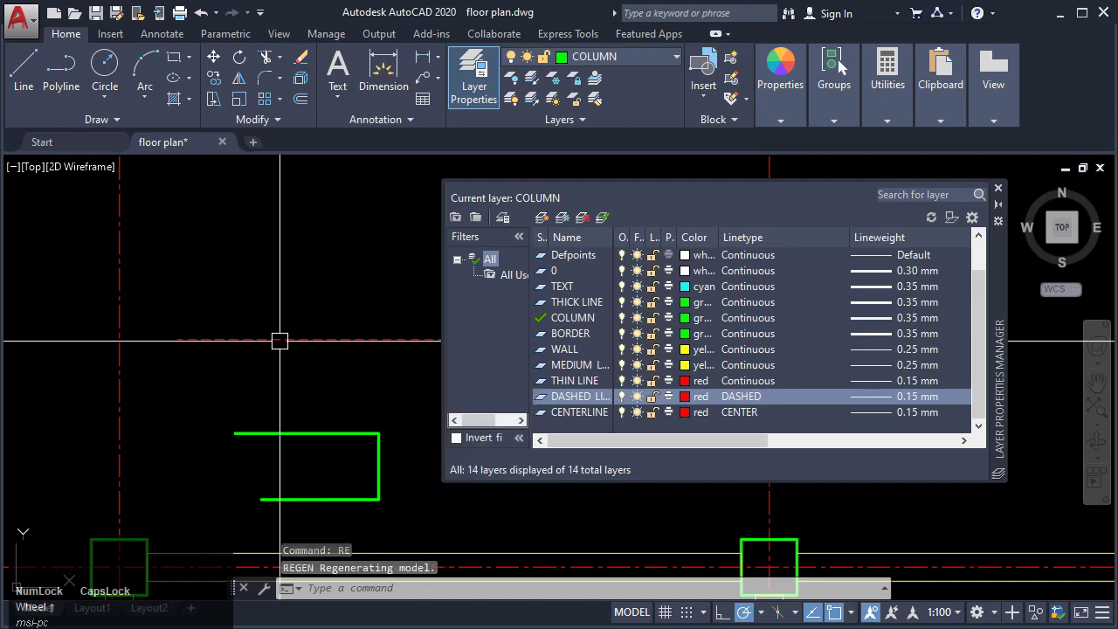
Step: Load the DASHEDX2 linetype from acad.lin for the DASHED LINE layer
left_click(730, 399)
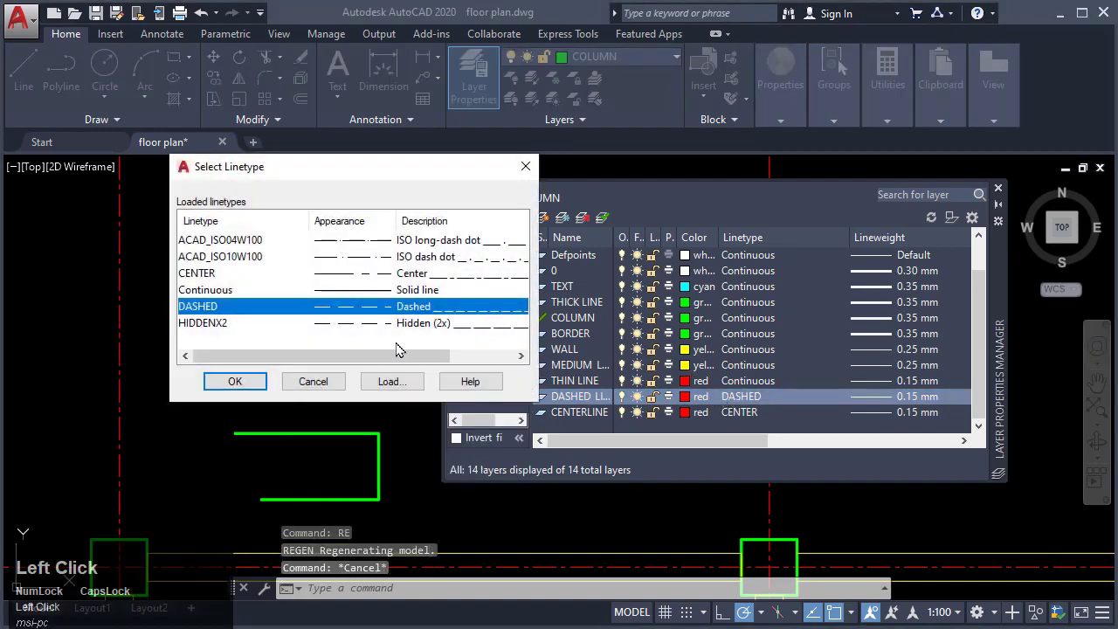
left_click(391, 382)
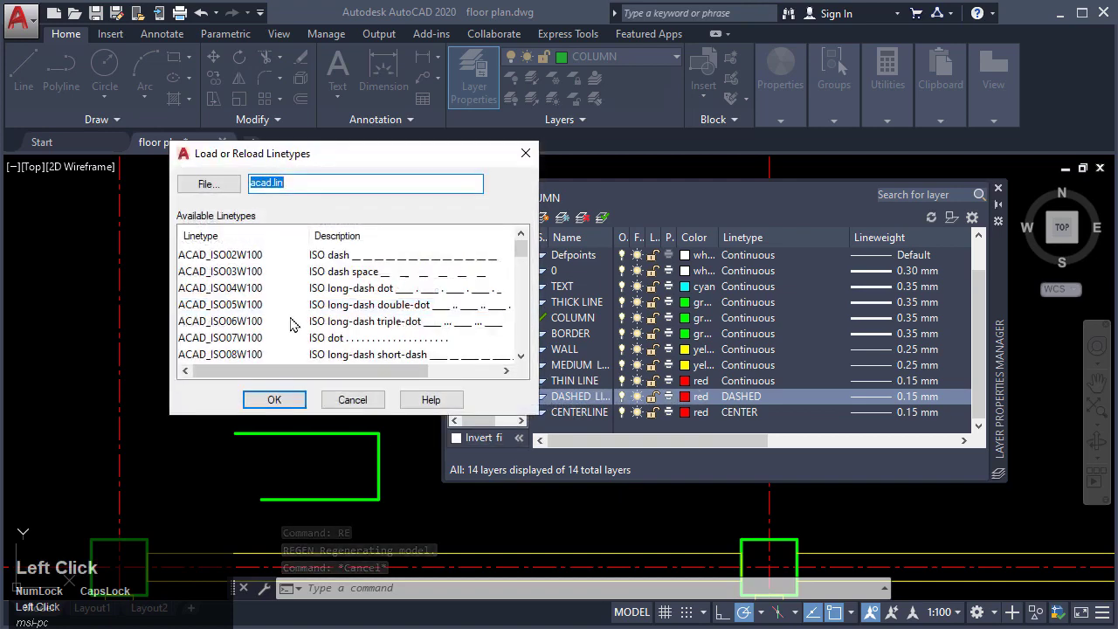
scroll(294, 323, "down", 7)
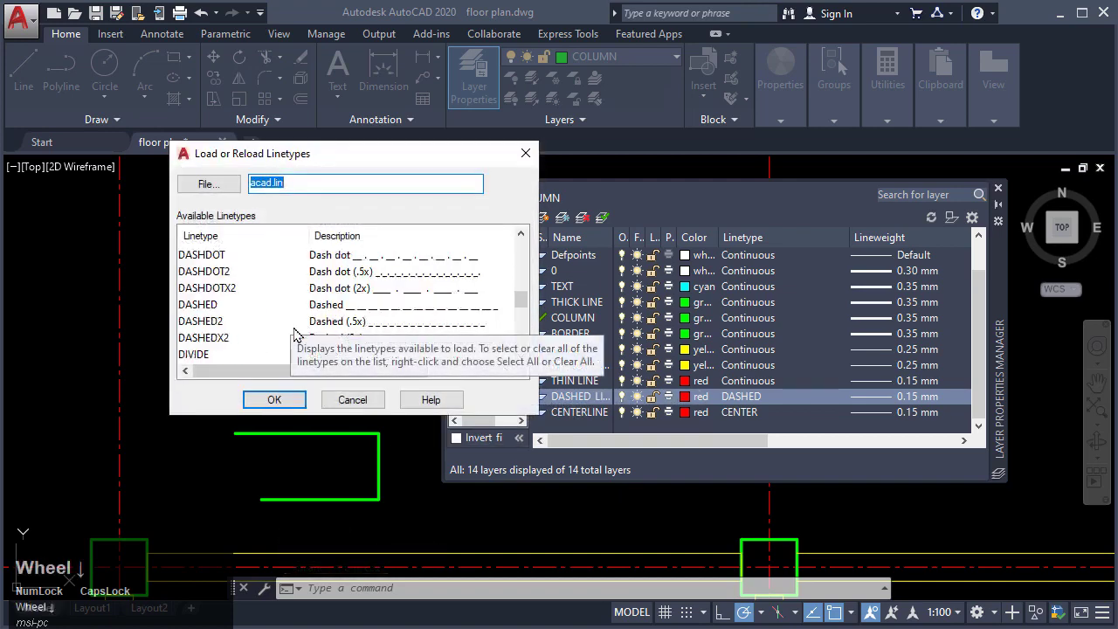
left_click(295, 337)
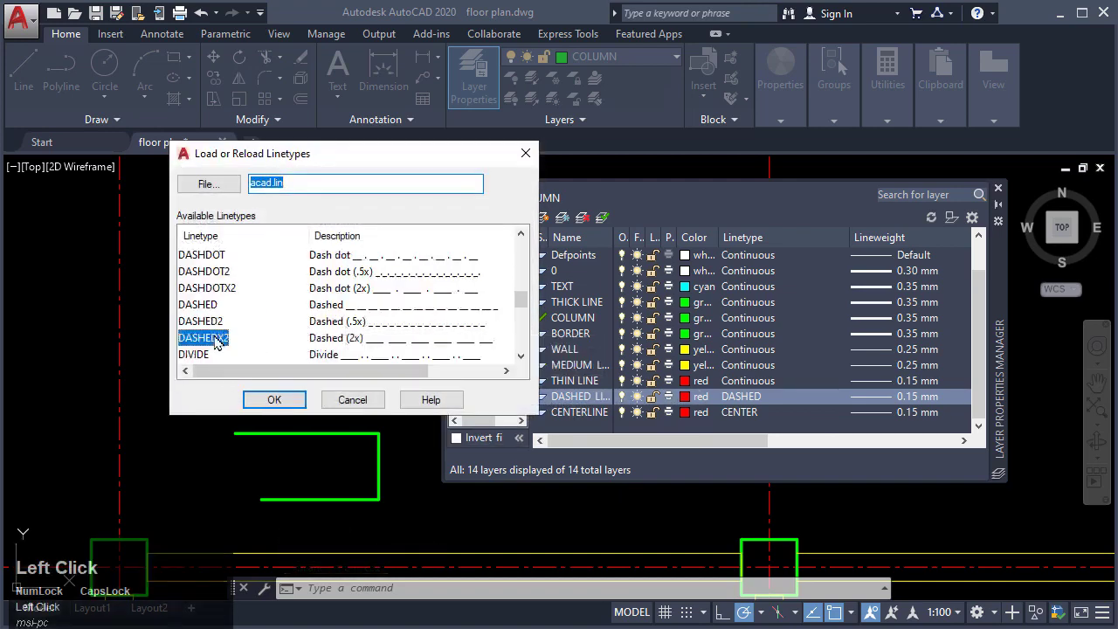
left_click(274, 399)
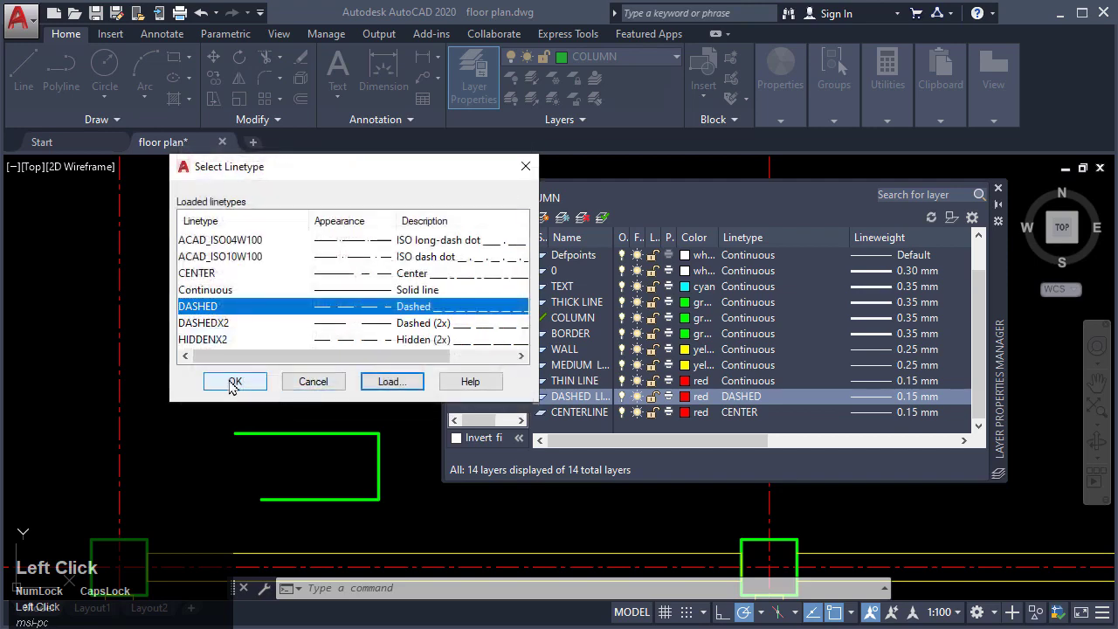
Step: Set the DASHED LINE layer's linetype to DASHEDX2, check the dashed line's pattern, and close the layer manager
left_click(218, 322)
left_click(235, 382)
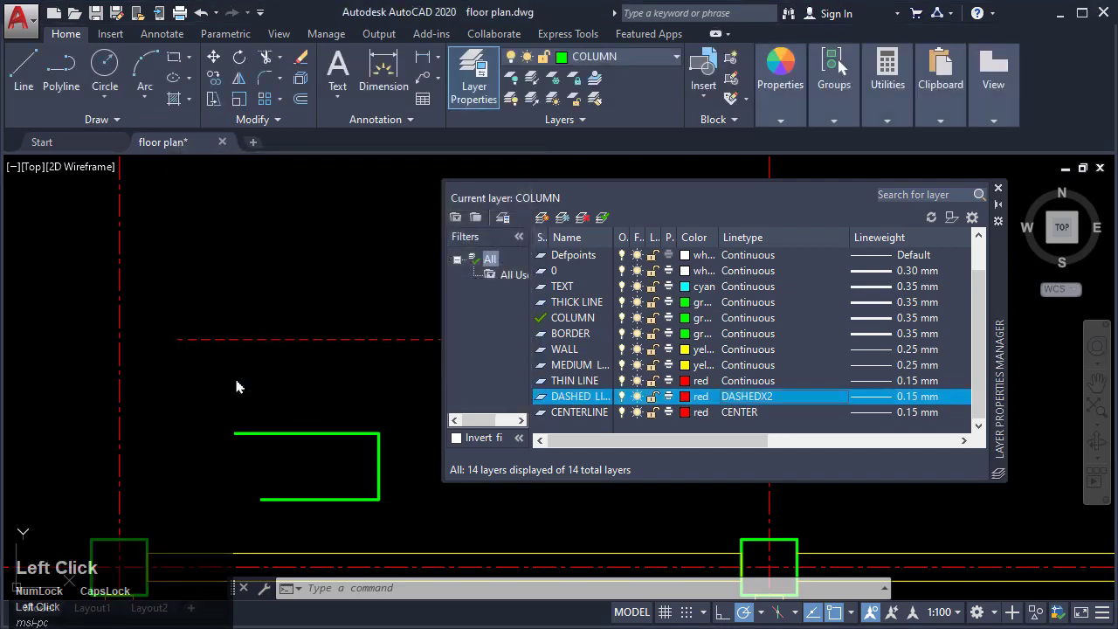
mouse_move(314, 367)
middle_mouse_down()
mouse_move(175, 369)
mouse_move(258, 326)
middle_mouse_up()
scroll(175, 370, "down", 5)
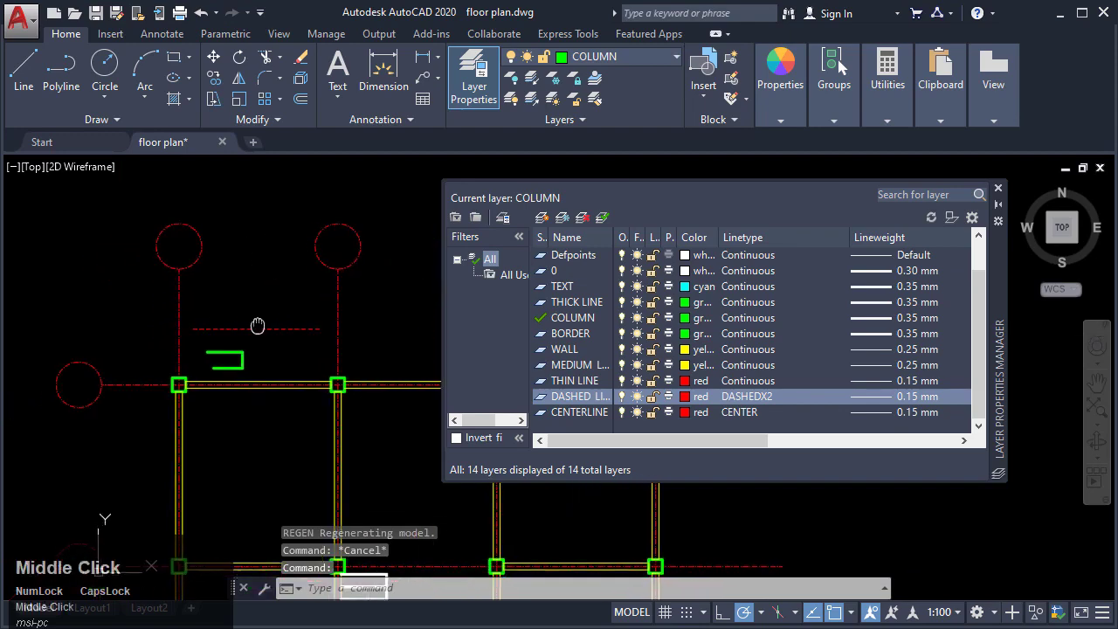
scroll(253, 319, "up", 4)
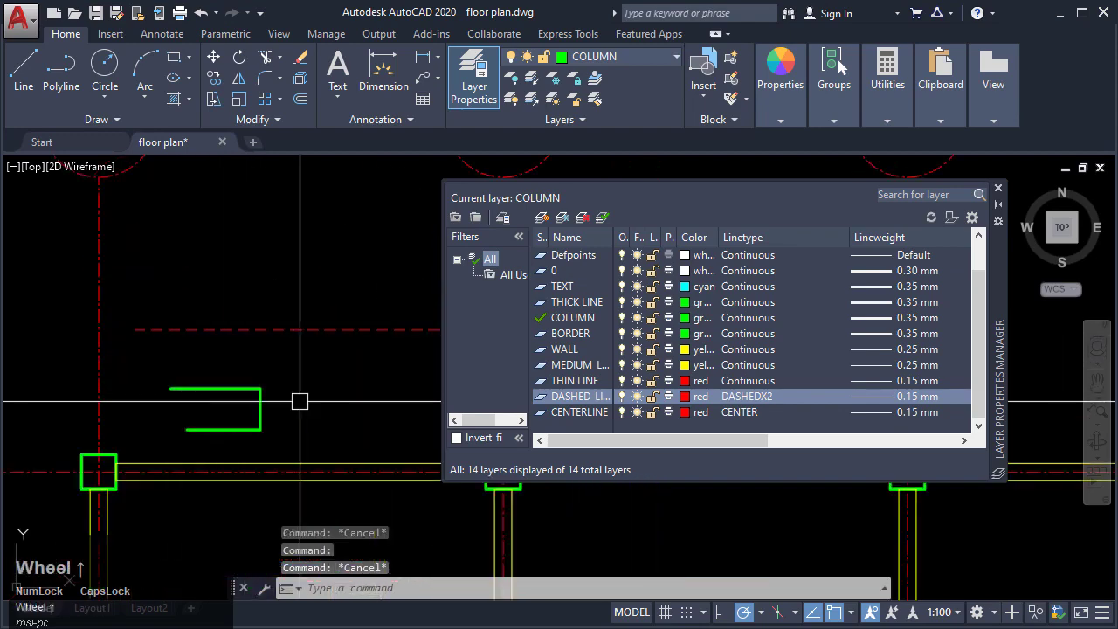
middle_click_drag(299, 401, 274, 436)
left_click(998, 188)
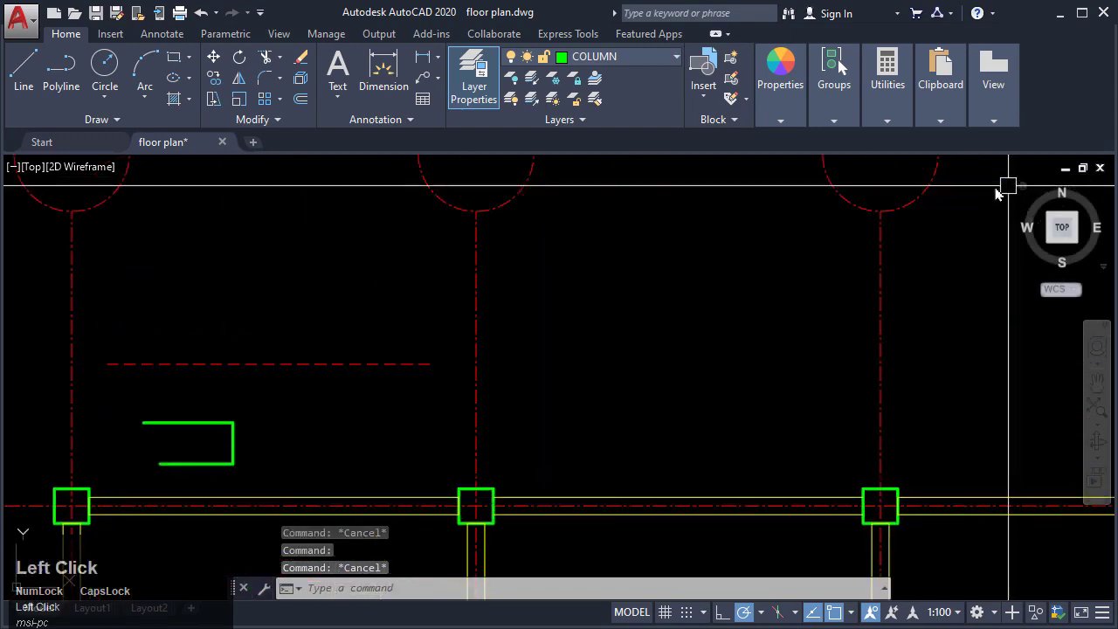
Step: Erase the stray green three-sided polyline between the dashed line and the top wall
mouse_move(651, 331)
middle_mouse_down()
mouse_move(626, 350)
mouse_move(562, 349)
mouse_move(712, 285)
middle_mouse_up()
scroll(627, 352, "down", 4)
scroll(571, 273, "up", 4)
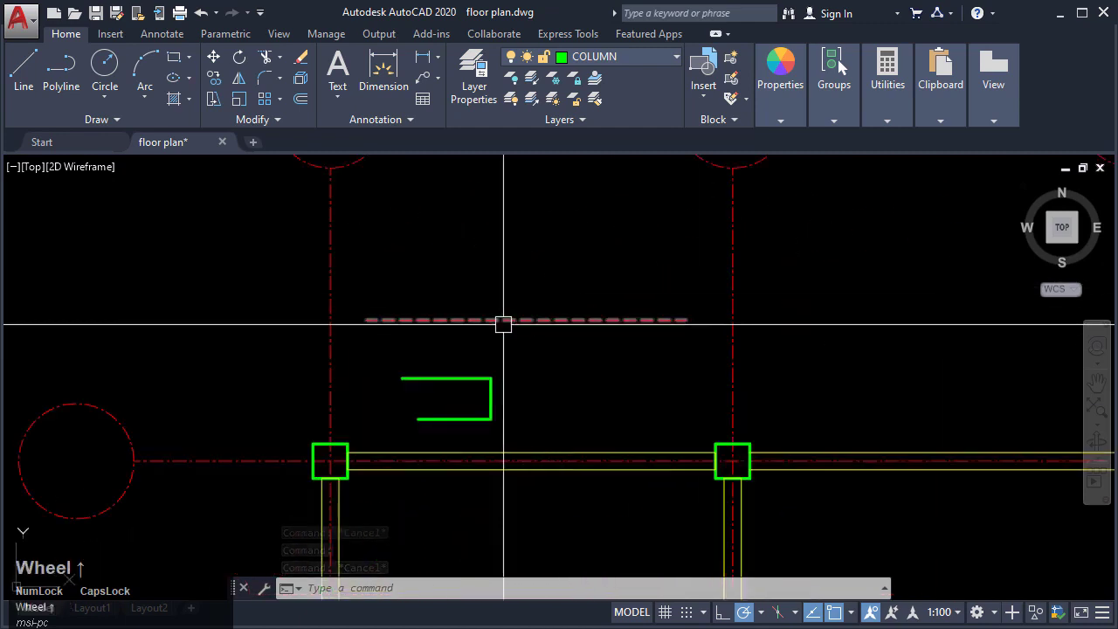
scroll(503, 323, "up", 2)
middle_click_drag(516, 360, 615, 252)
scroll(615, 252, "down", 2)
left_click(615, 311)
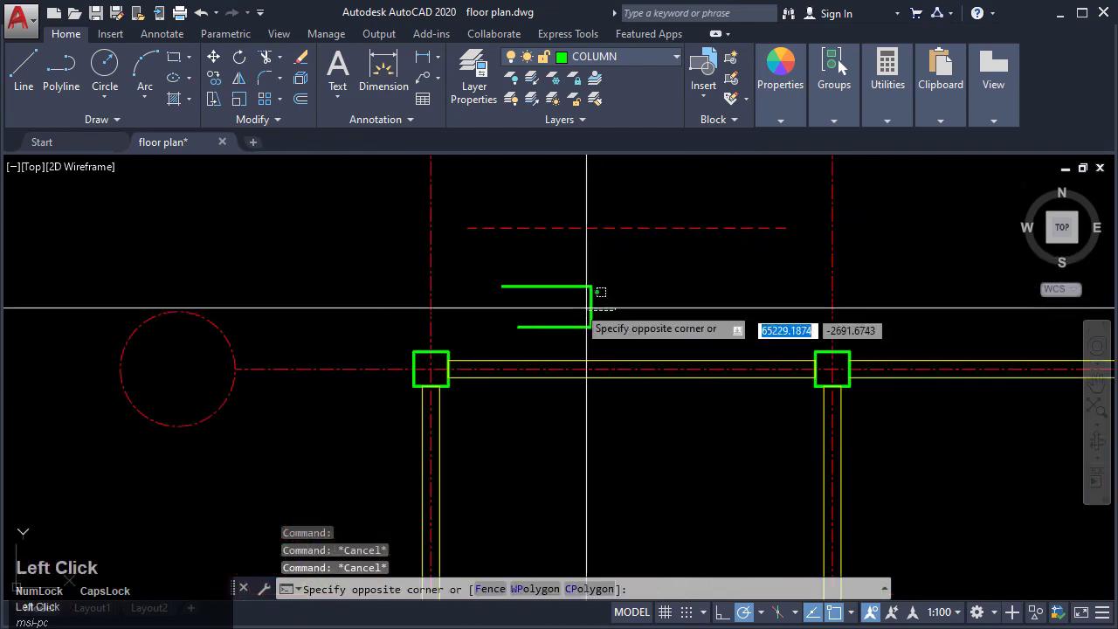
left_click(574, 287)
key("Delete")
Step: Open DesignCenter for the floor plan drawing
scroll(222, 221, "down", 2)
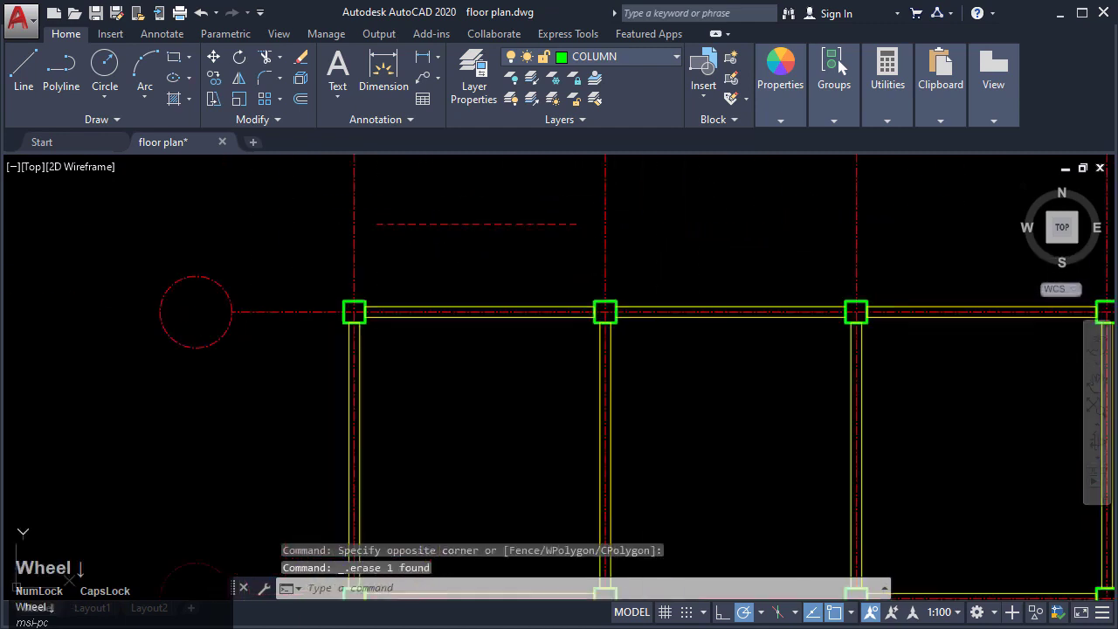
scroll(548, 273, "down", 5)
key("Escape")
scroll(569, 336, "up", 4)
middle_click_drag(574, 344, 522, 301)
key("Escape")
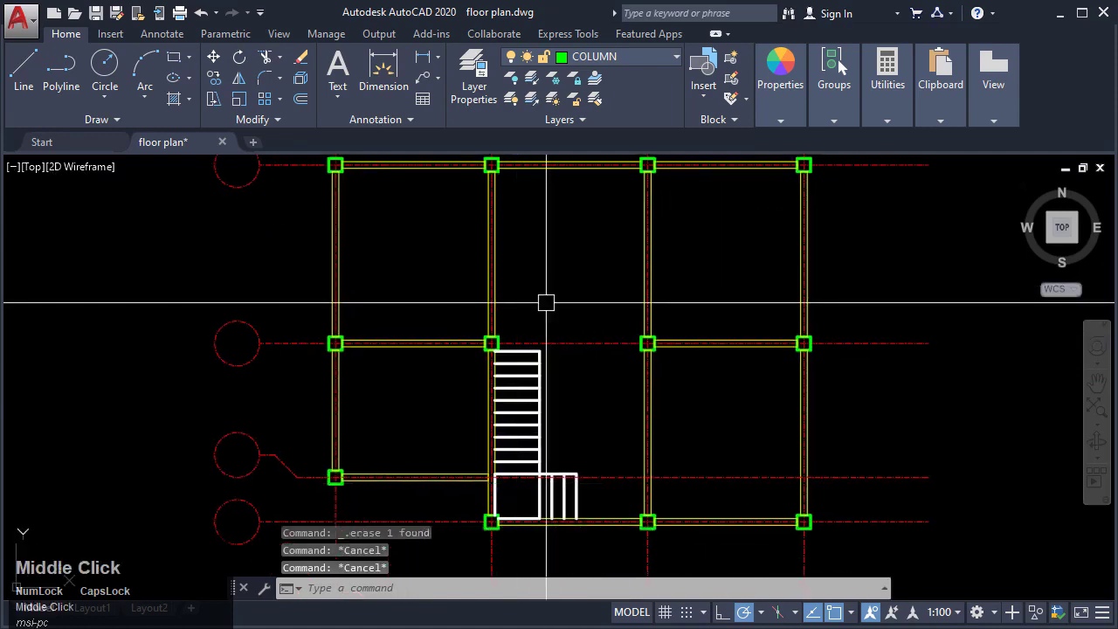
key("Escape")
middle_click_drag(674, 363, 539, 323)
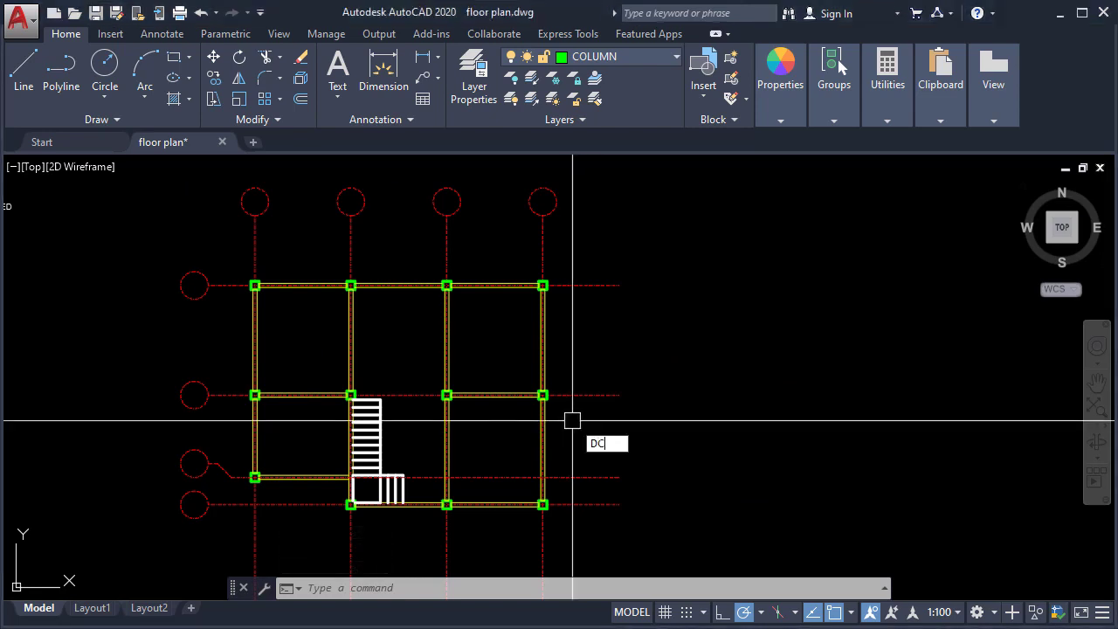
key("Return")
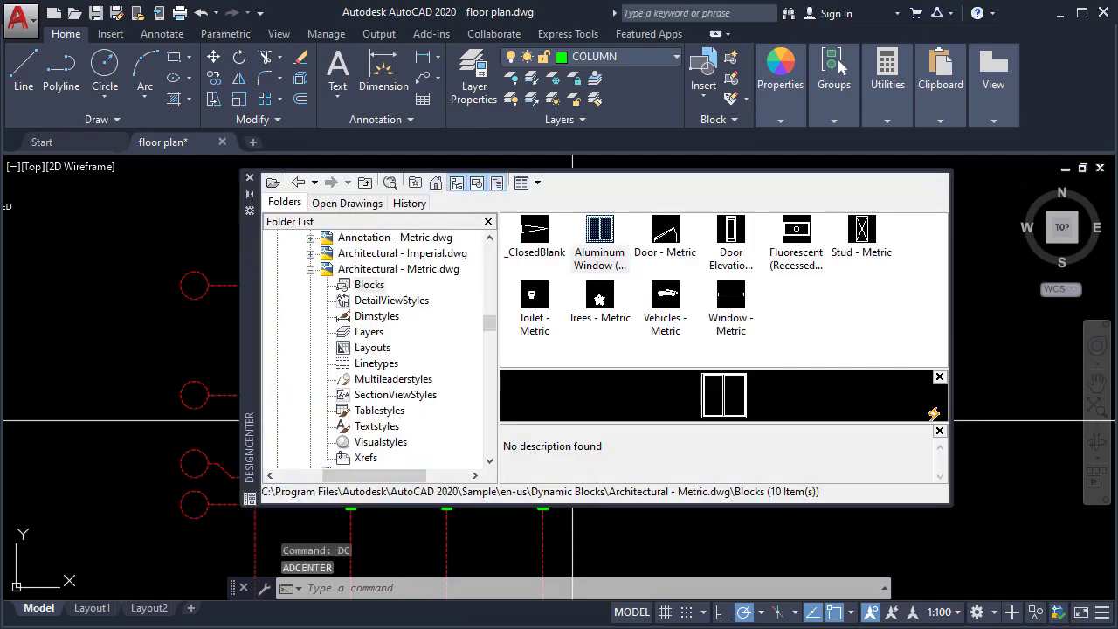
Step: Trace the folder path from Program Files\Autodesk\AutoCAD 2020 through Sample\en-us to the DesignCenter and Dynamic Blocks drawings
scroll(394, 345, "up", 12)
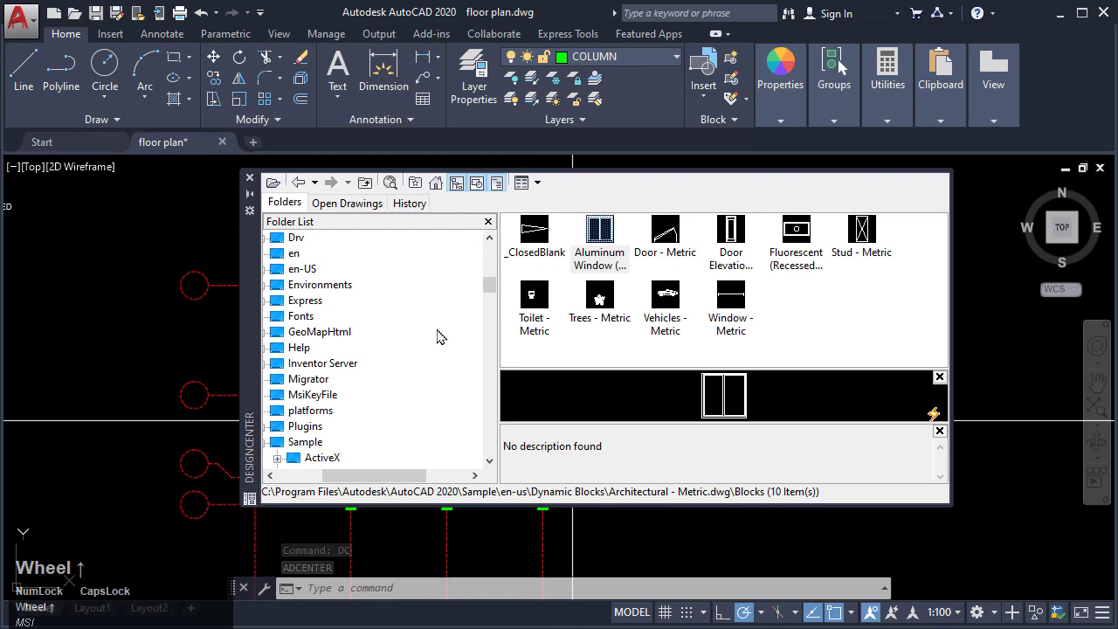
scroll(439, 337, "down", 2)
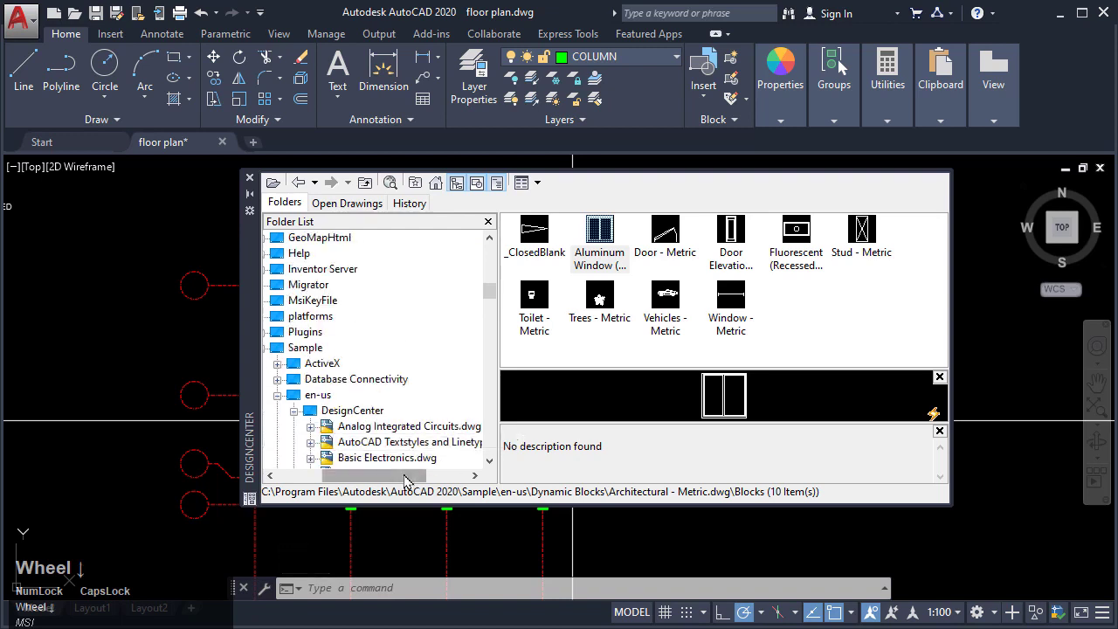
left_click_drag(405, 474, 364, 475)
scroll(399, 422, "up", 8)
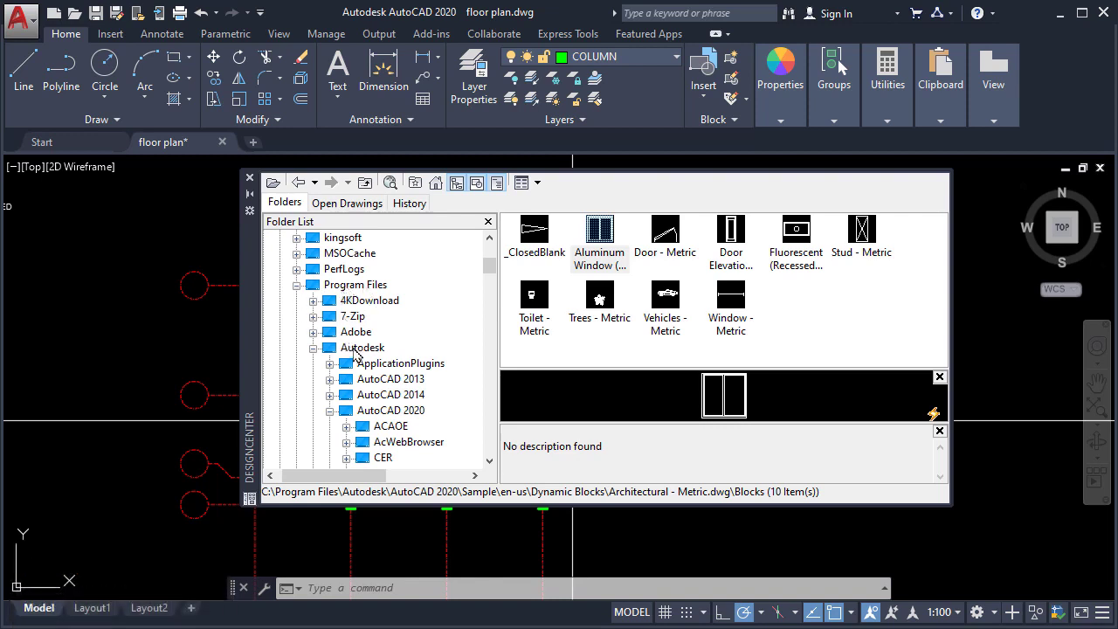
scroll(354, 352, "down", 3)
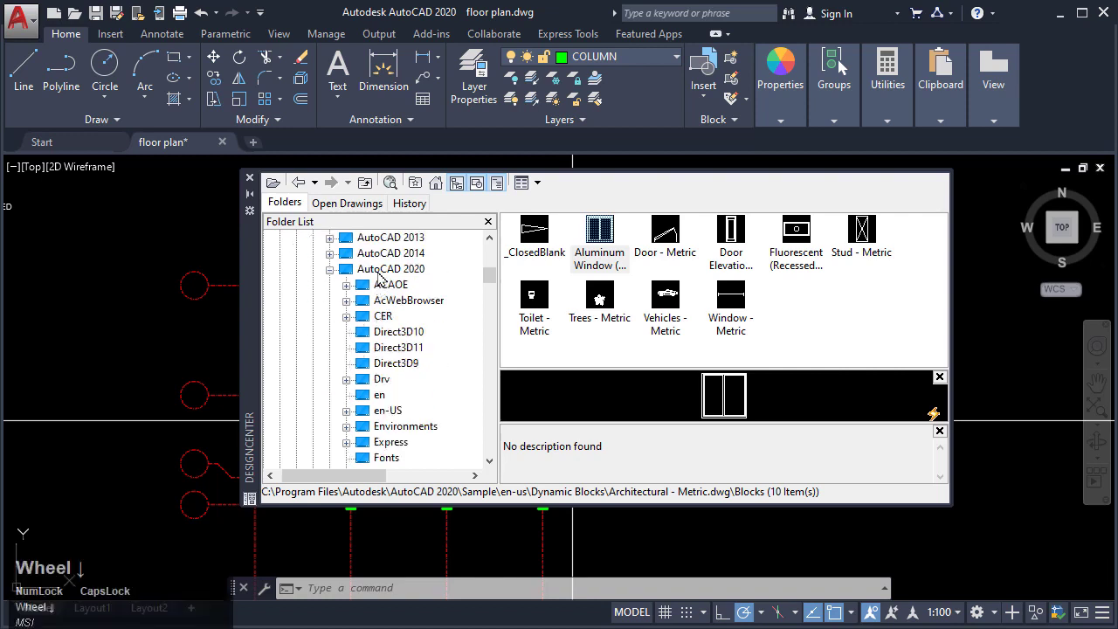
scroll(378, 276, "down", 6)
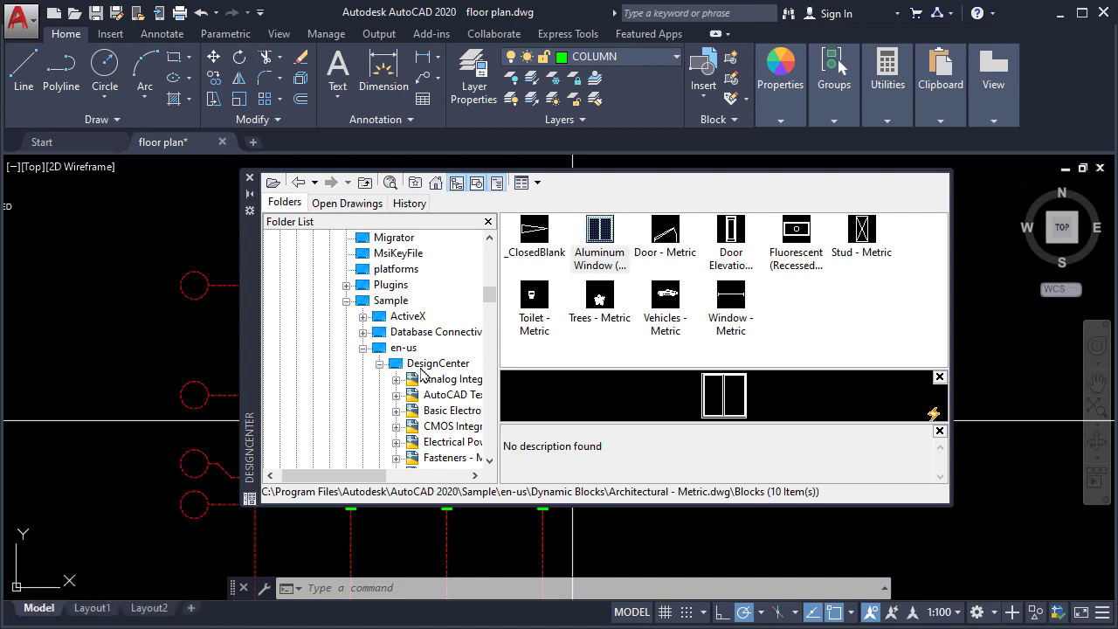
scroll(427, 374, "down", 7)
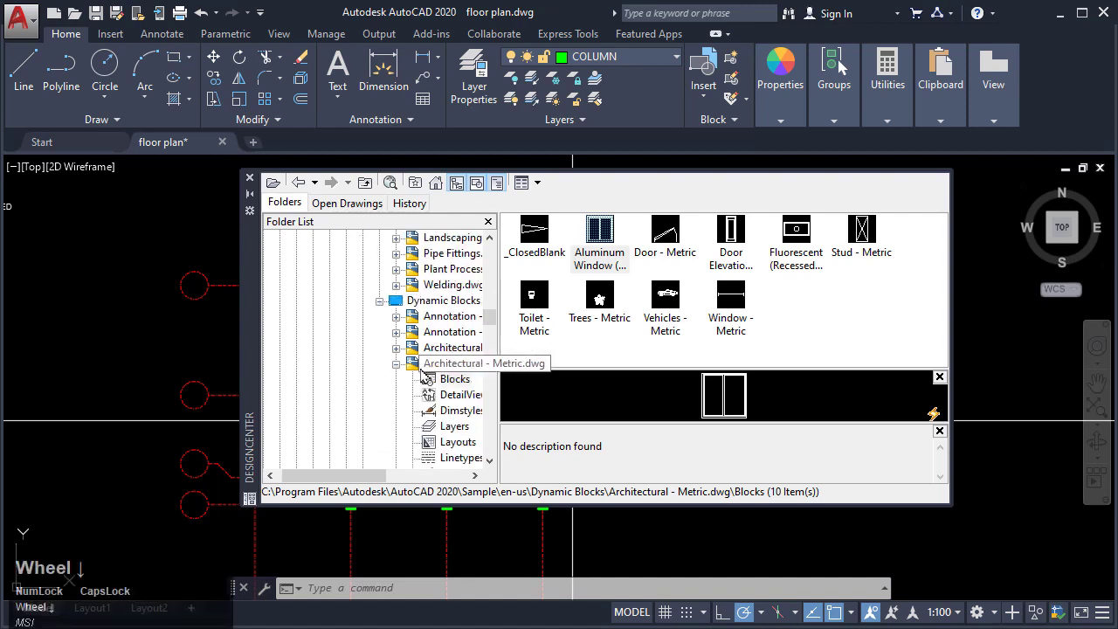
scroll(417, 302, "up", 7)
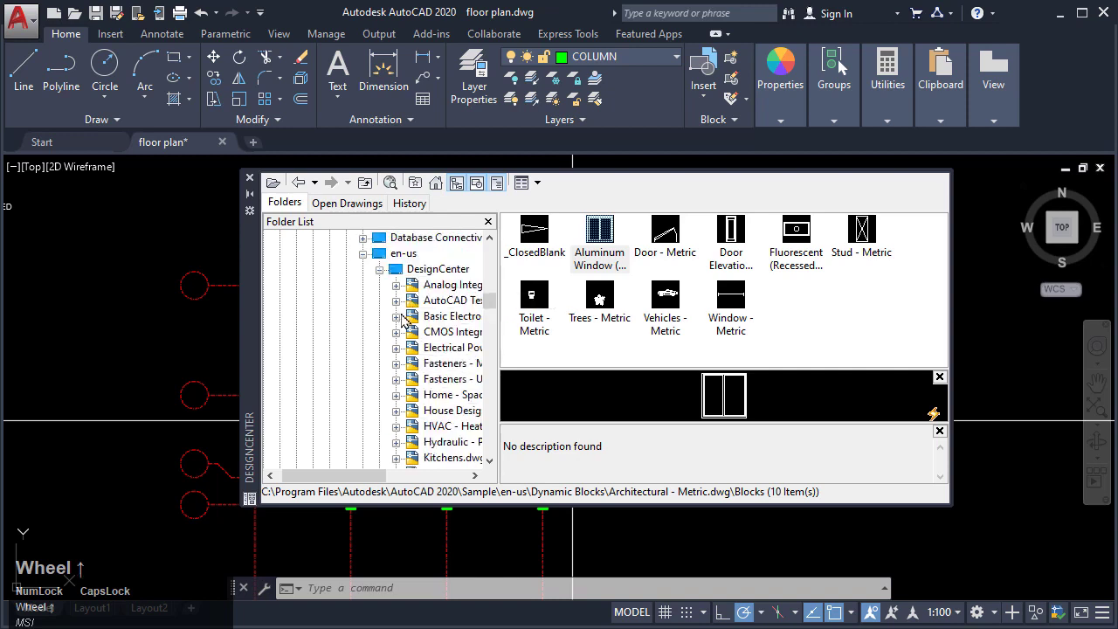
Step: Collapse and re-expand the Sample\en-us folder, and expand its DesignCenter subfolder to list the sample drawings
left_click(363, 350)
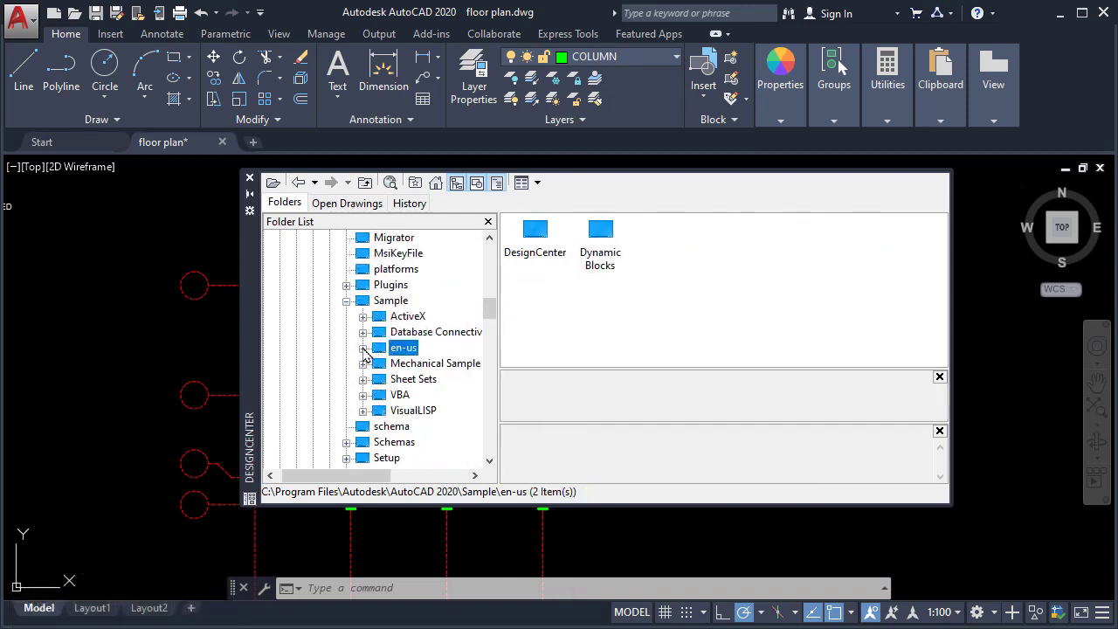
left_click(364, 349)
left_click(380, 364)
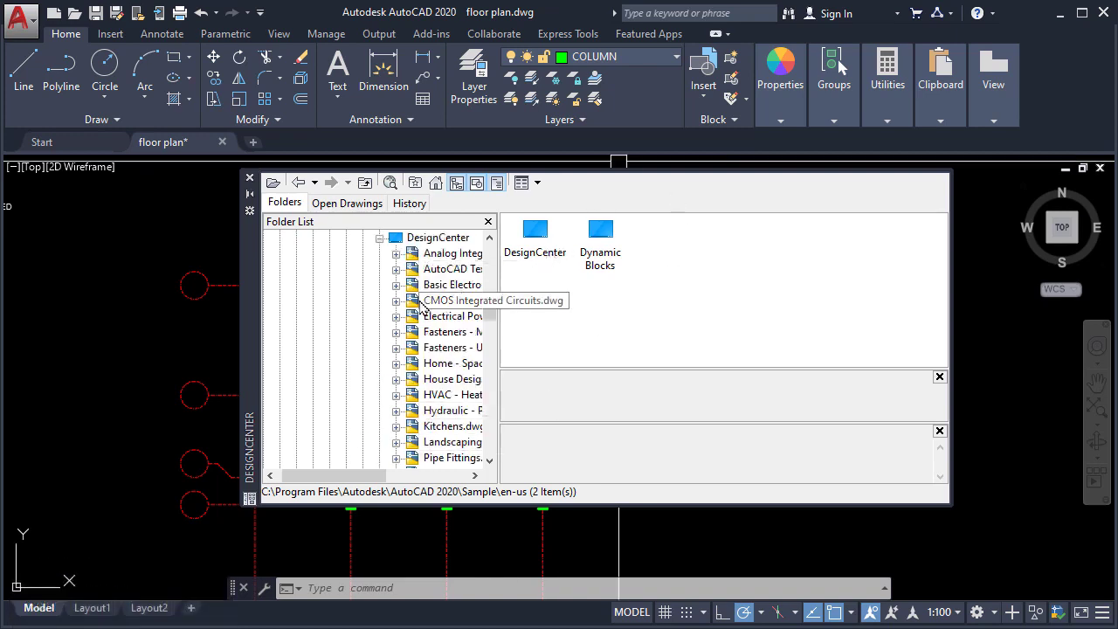
scroll(411, 315, "up", 1)
scroll(413, 366, "down", 1)
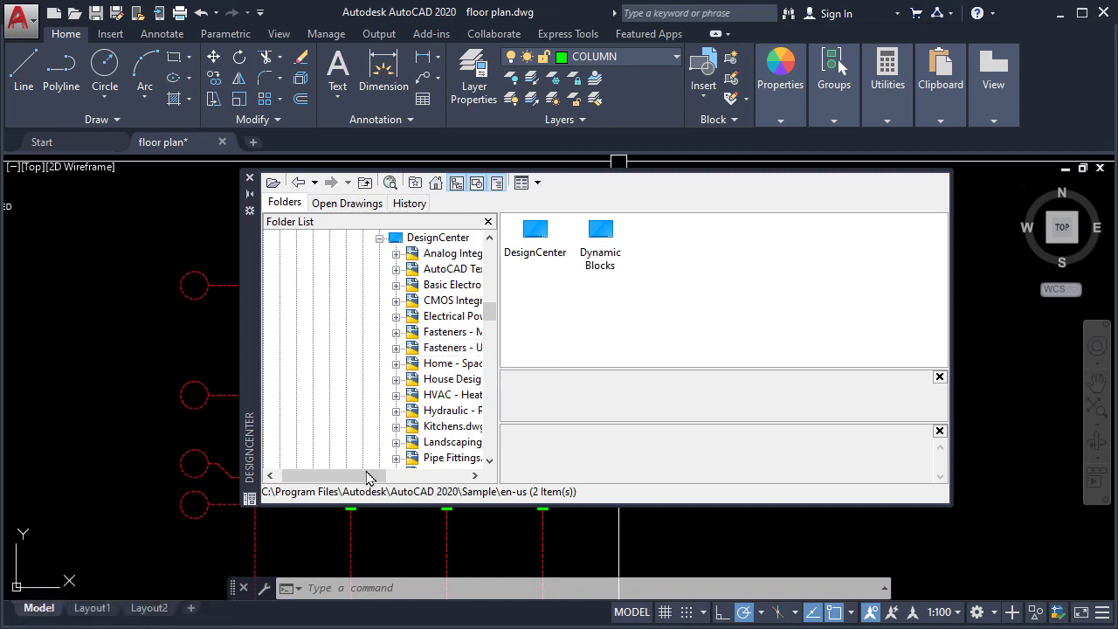
left_click_drag(370, 474, 422, 485)
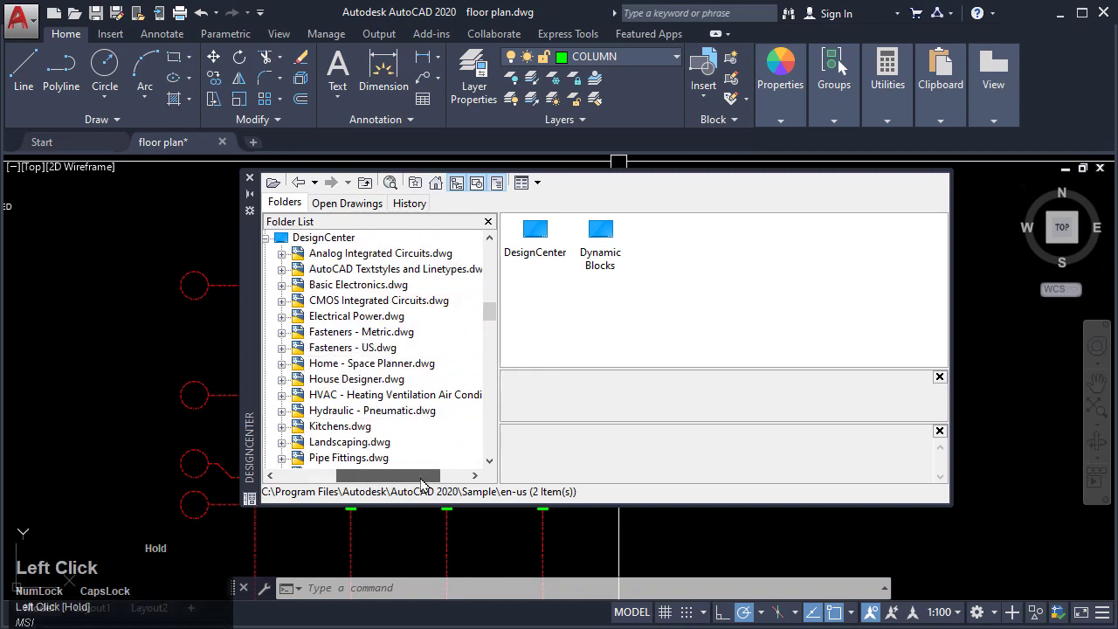
Step: Display the blocks contained in Home - Space Planner.dwg and look through them
left_click(367, 364)
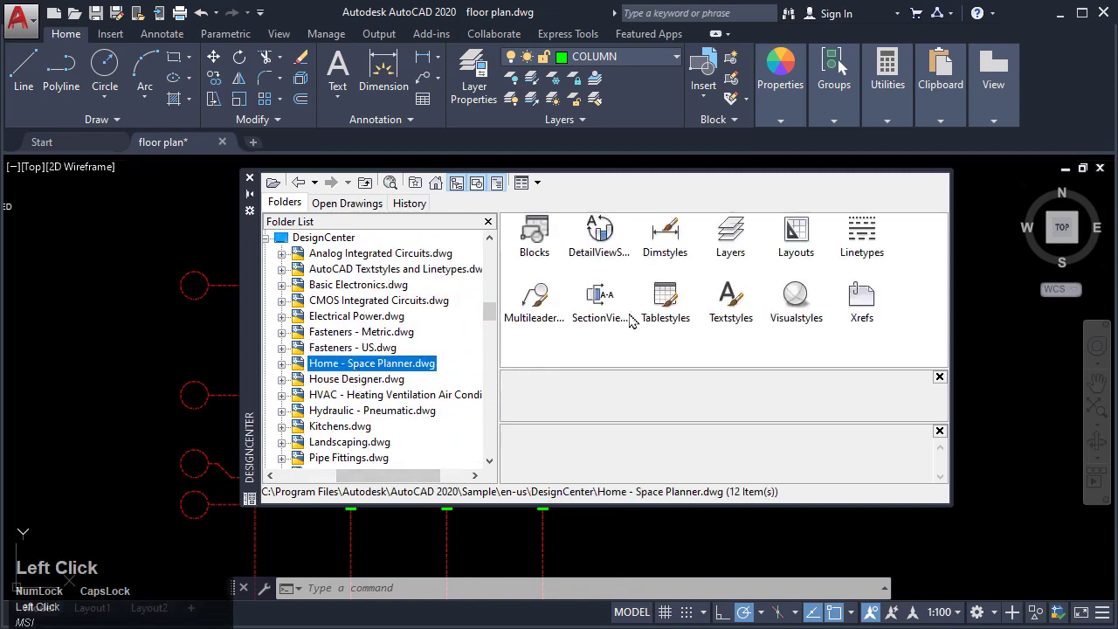
double_click(542, 241)
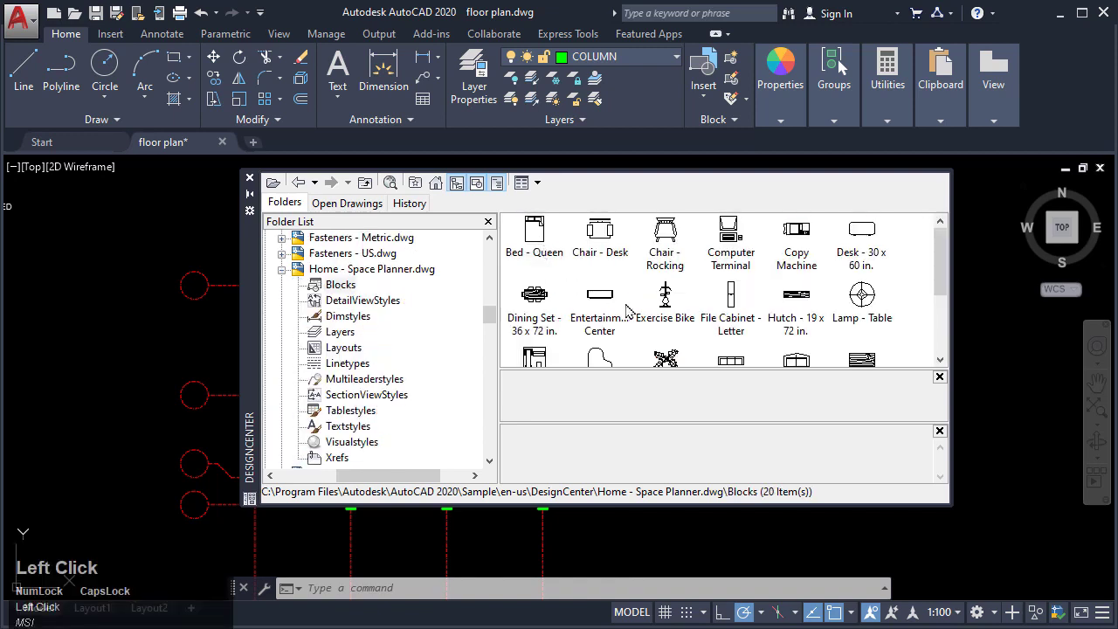
scroll(627, 310, "down", 2)
scroll(627, 311, "up", 2)
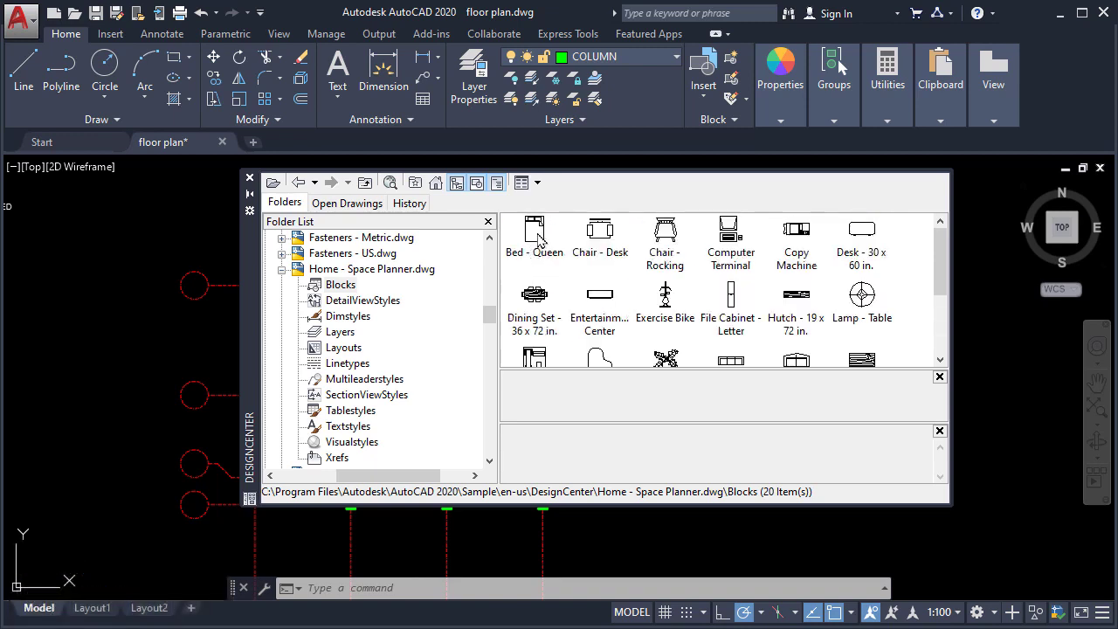
Step: Insert the Bed - Queen, both roundback sofas, the rectangular table and the Dining Set - 36 x 72 in. blocks beside the floor plan
mouse_move(535, 232)
left_mouse_down()
mouse_move(360, 279)
mouse_move(87, 314)
left_mouse_up()
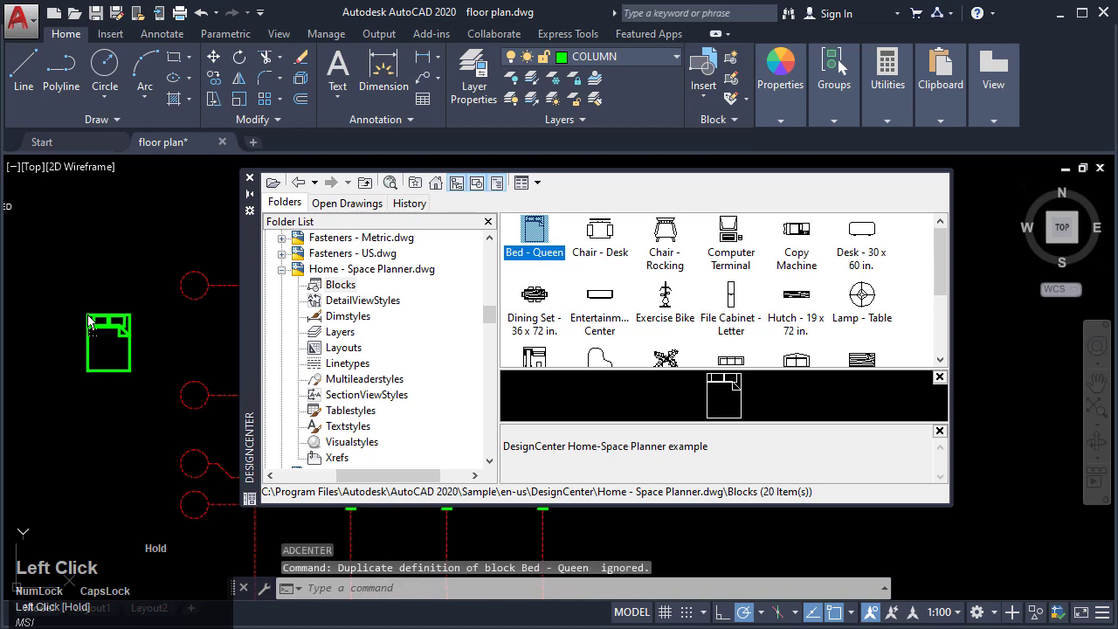
mouse_move(731, 359)
left_mouse_down()
mouse_move(30, 367)
mouse_move(53, 421)
left_mouse_up()
left_click_drag(797, 339, 196, 259)
left_click(861, 332)
left_click_drag(248, 201, 110, 205)
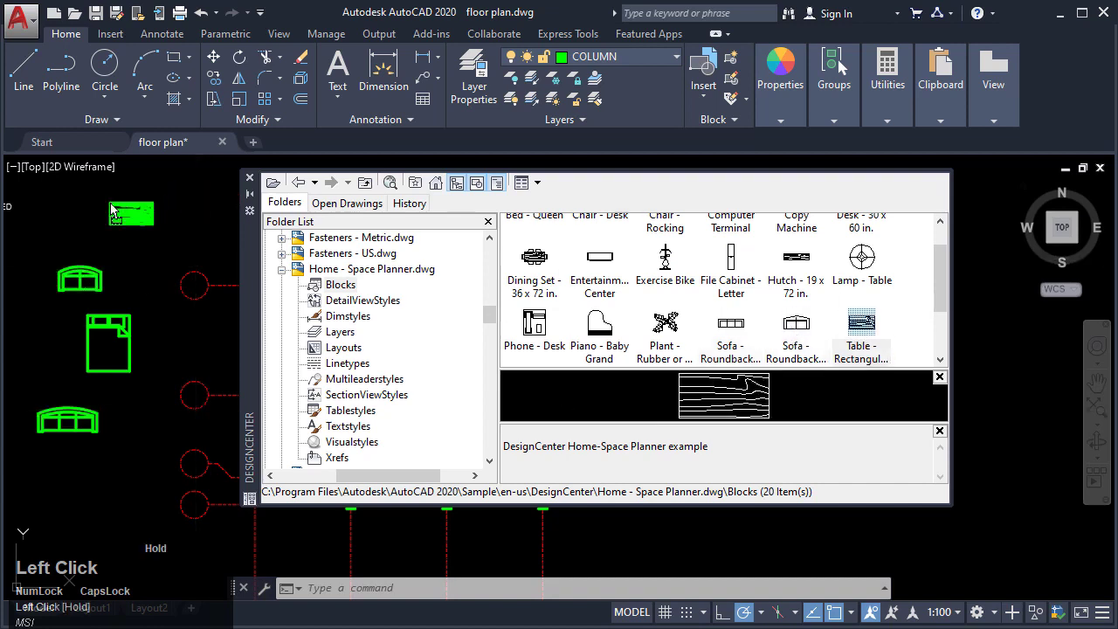
mouse_move(536, 259)
left_mouse_down()
mouse_move(130, 278)
mouse_move(170, 232)
left_mouse_up()
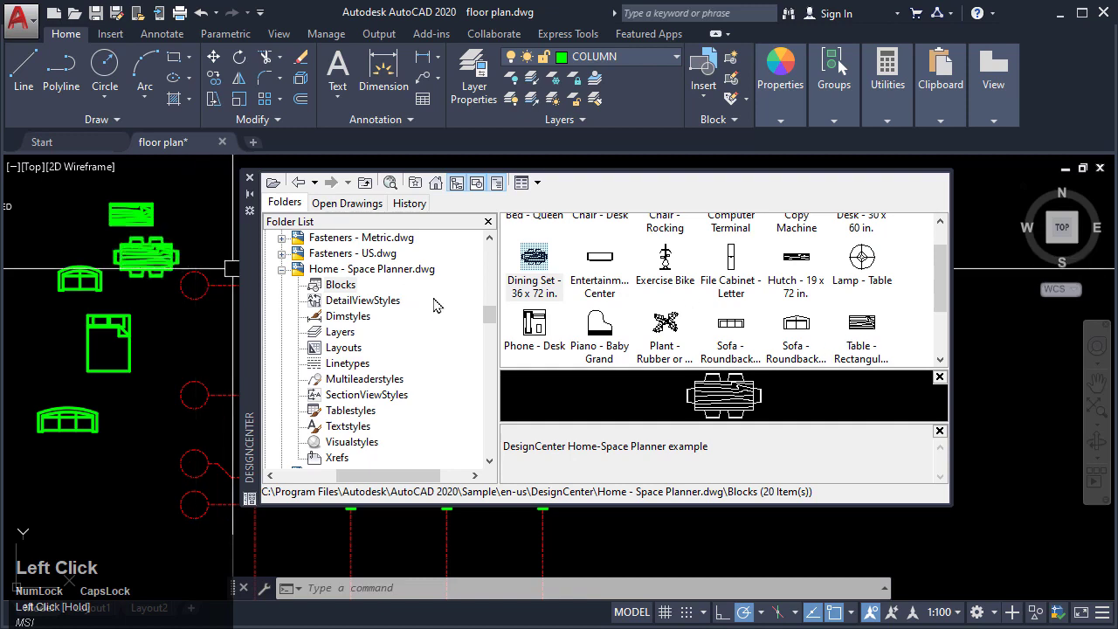
Step: Insert the Bath Tub - 26 x 60 in. block from House Designer.dwg below the larger sofa
left_click(280, 273)
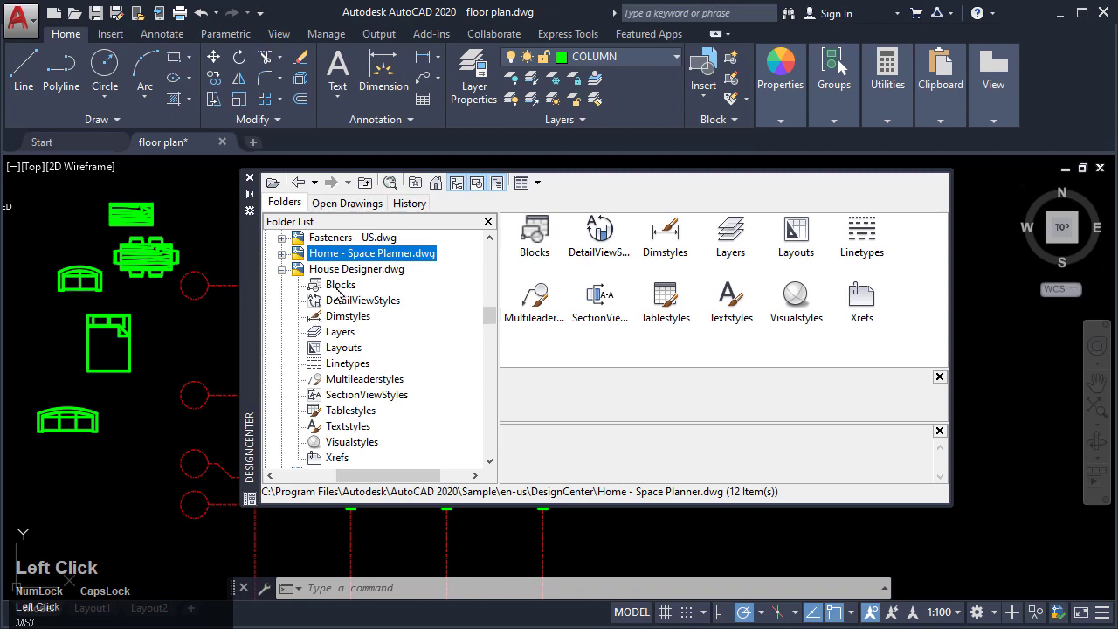
left_click(337, 286)
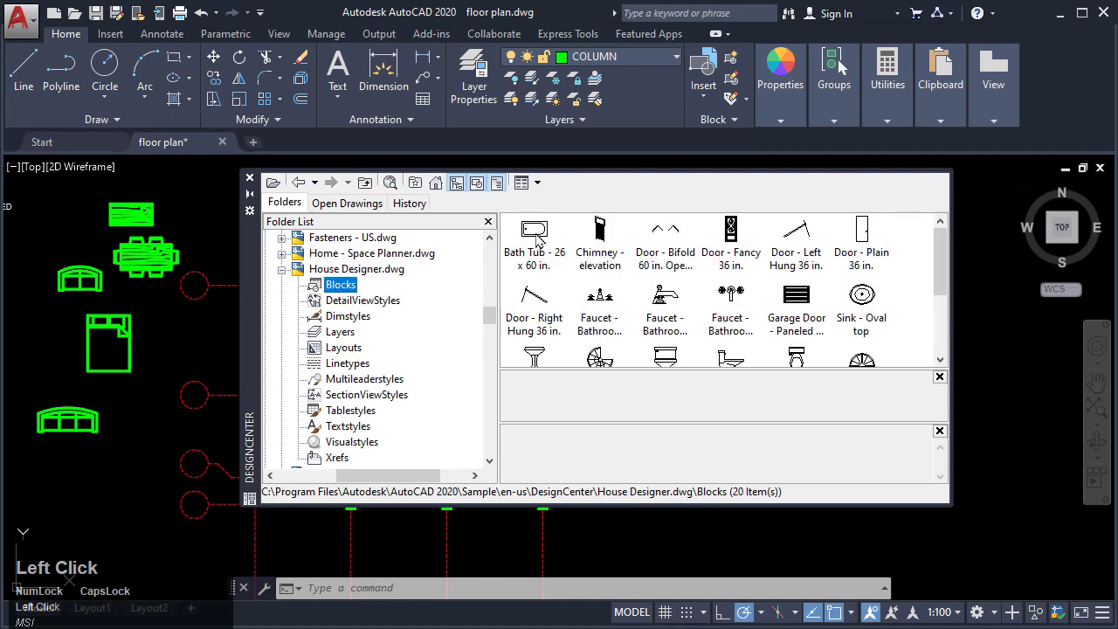
left_click_drag(537, 240, 75, 459)
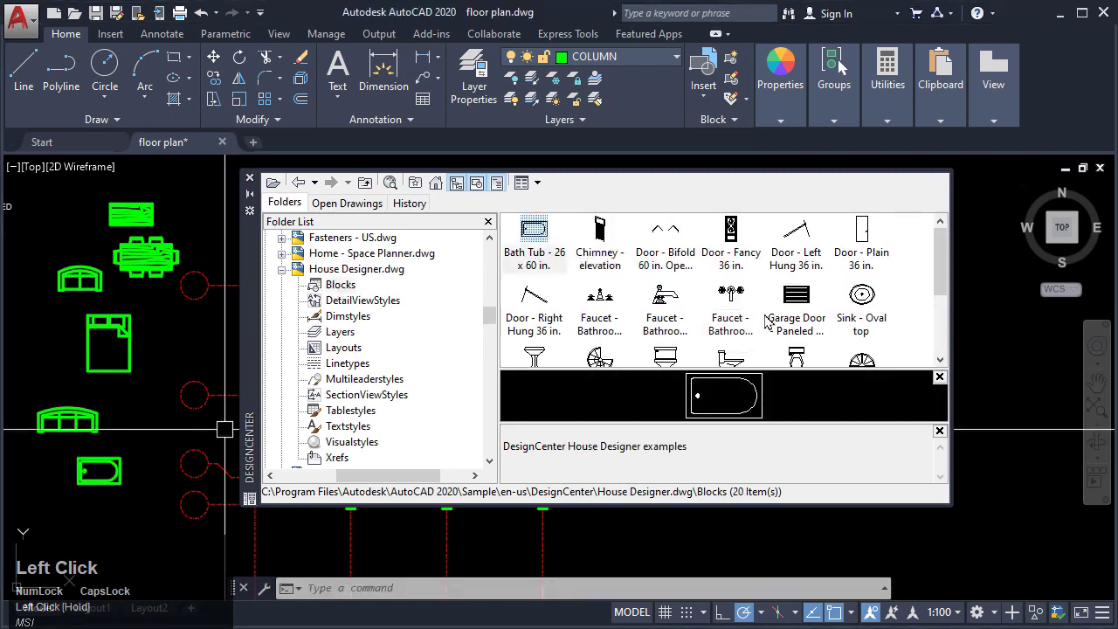
Step: Insert the Toilet - top and Sink - Oval top blocks from House Designer.dwg just below the bathtub
scroll(785, 319, "down", 3)
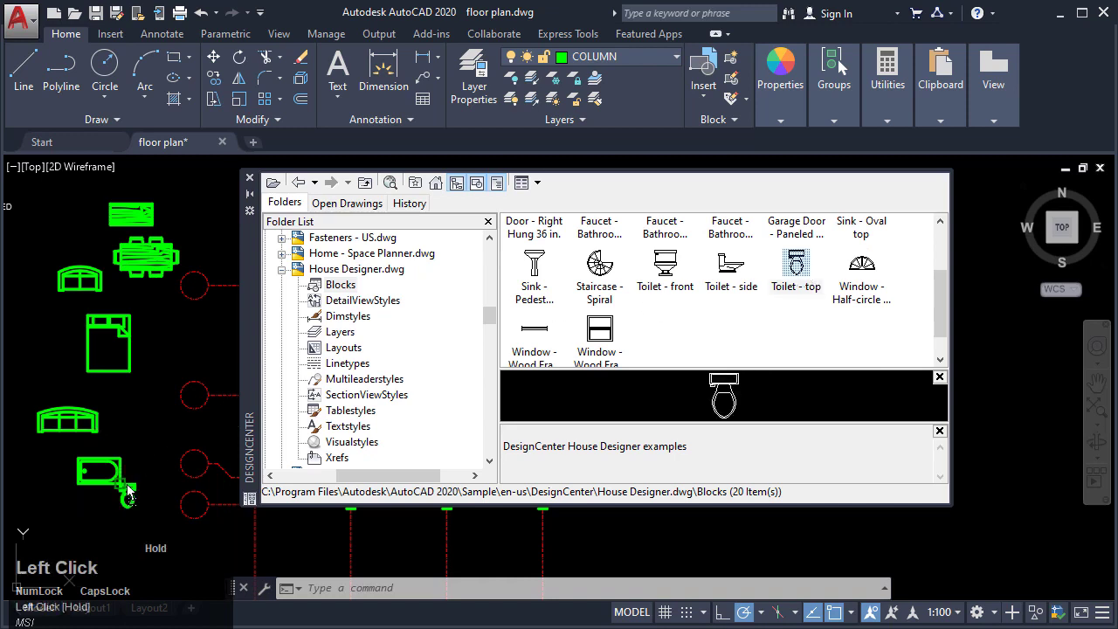
scroll(821, 349, "up", 3)
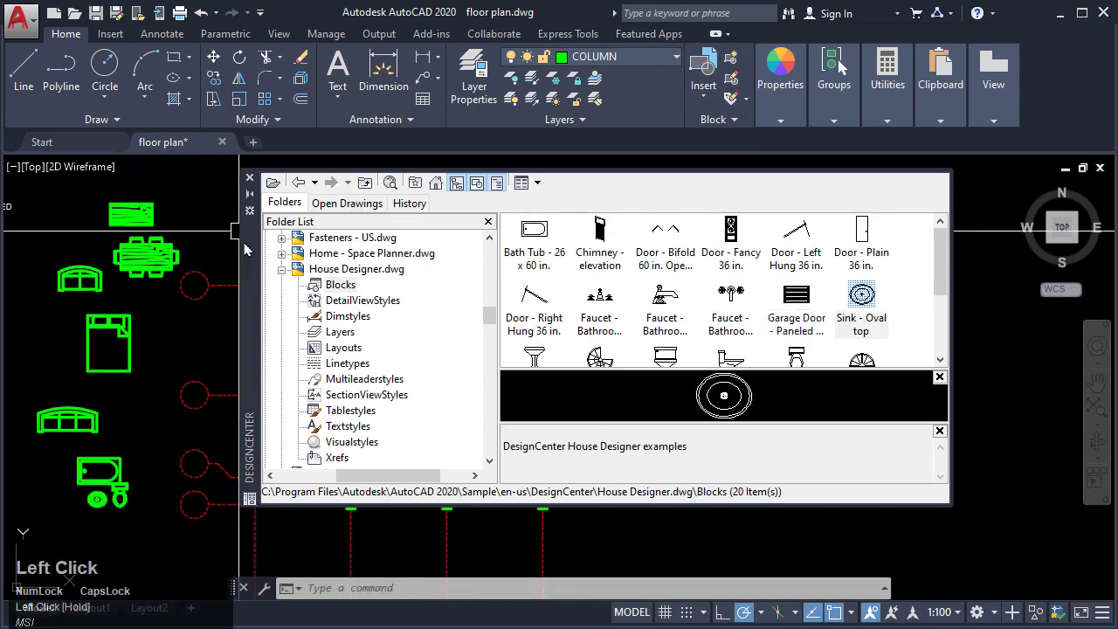
Step: Collapse House Designer.dwg in the folder tree and display the blocks contained in Kitchens.dwg
left_click(279, 270)
scroll(323, 387, "down", 1)
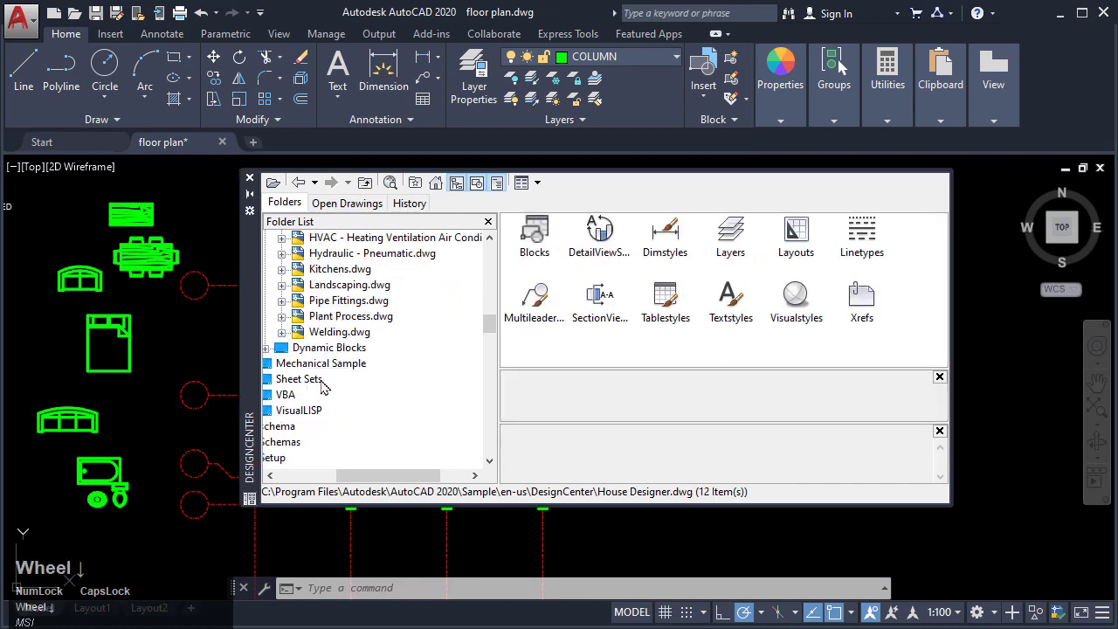
left_click_drag(437, 476, 409, 476)
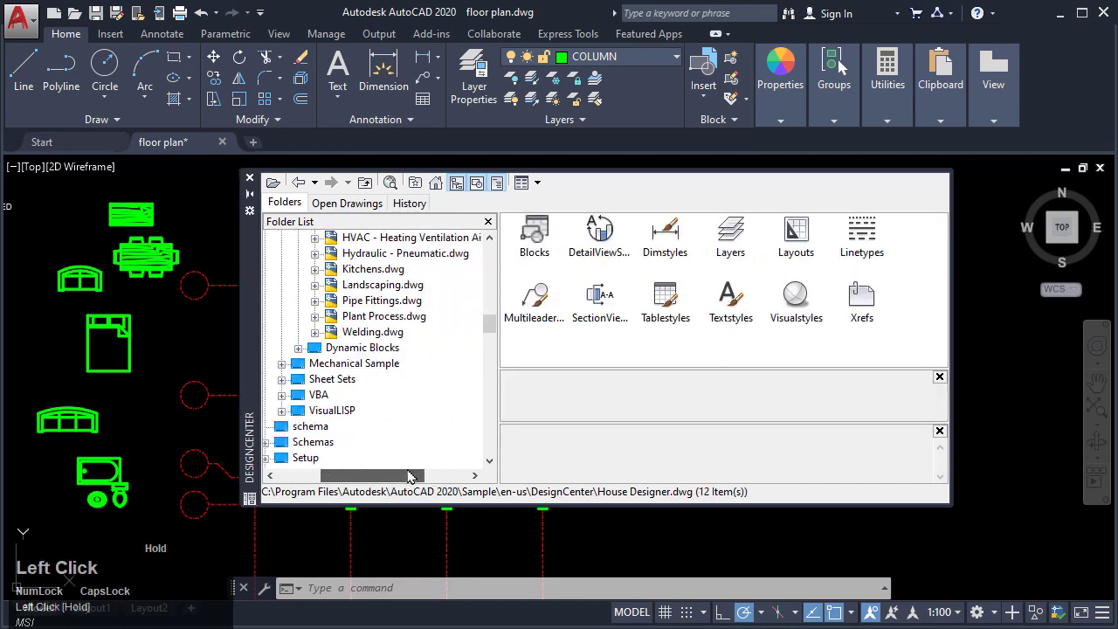
left_click(316, 270)
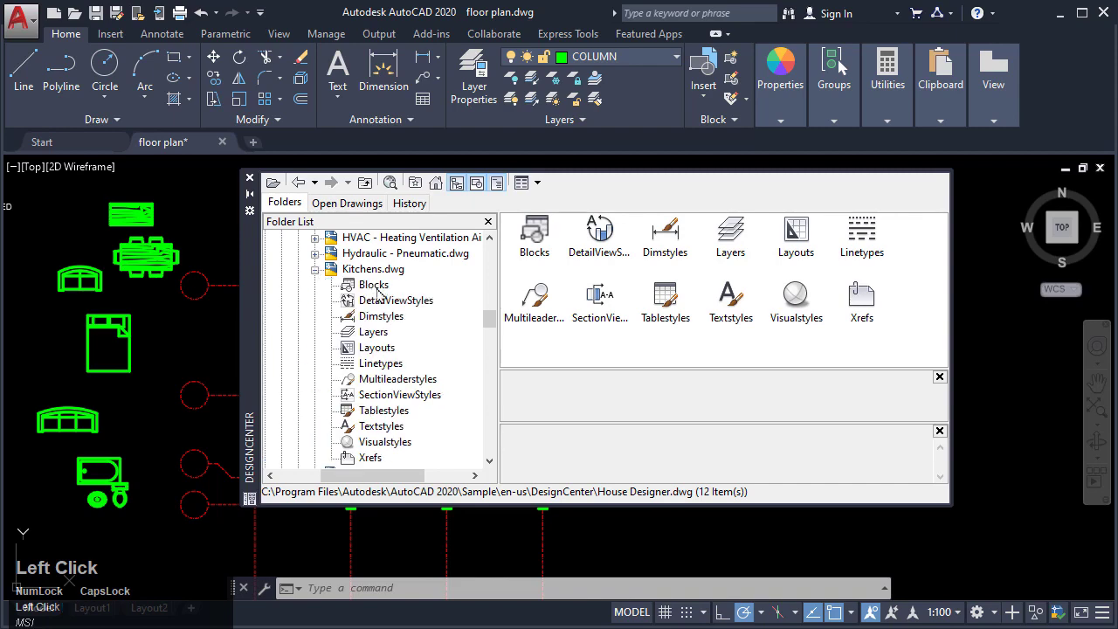
left_click(373, 286)
Step: Insert the Sink-double - 36 in top, Range-Oven - 30 in top and 36 in. refrigerator blocks near the bathroom fixtures, and close DesignCenter
scroll(742, 336, "down", 2)
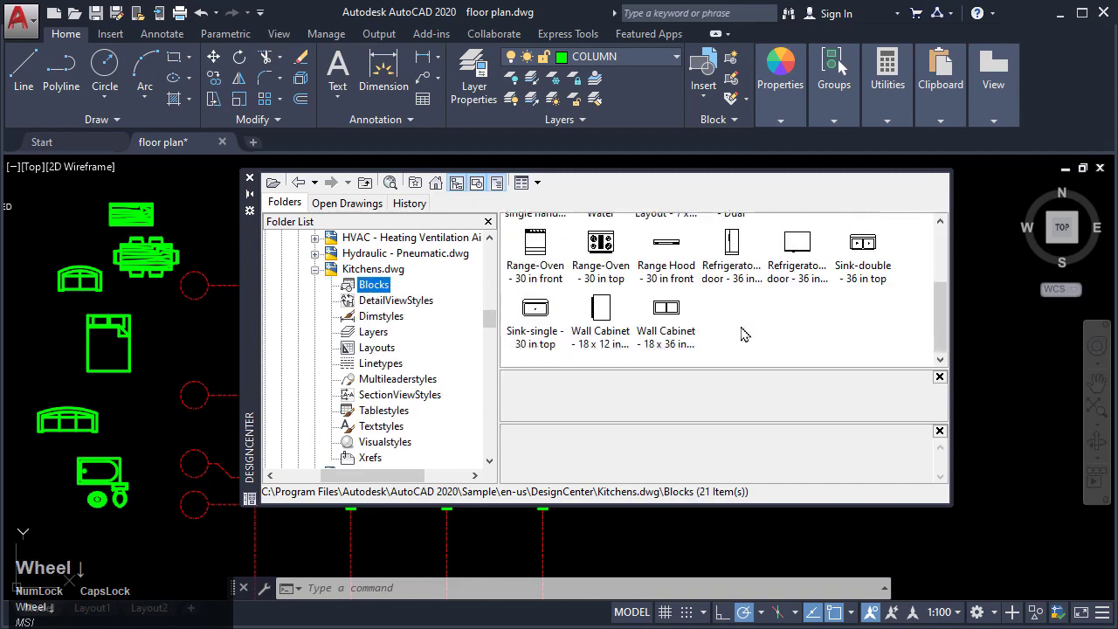
mouse_move(863, 253)
left_mouse_down()
mouse_move(71, 527)
mouse_move(151, 536)
left_mouse_up()
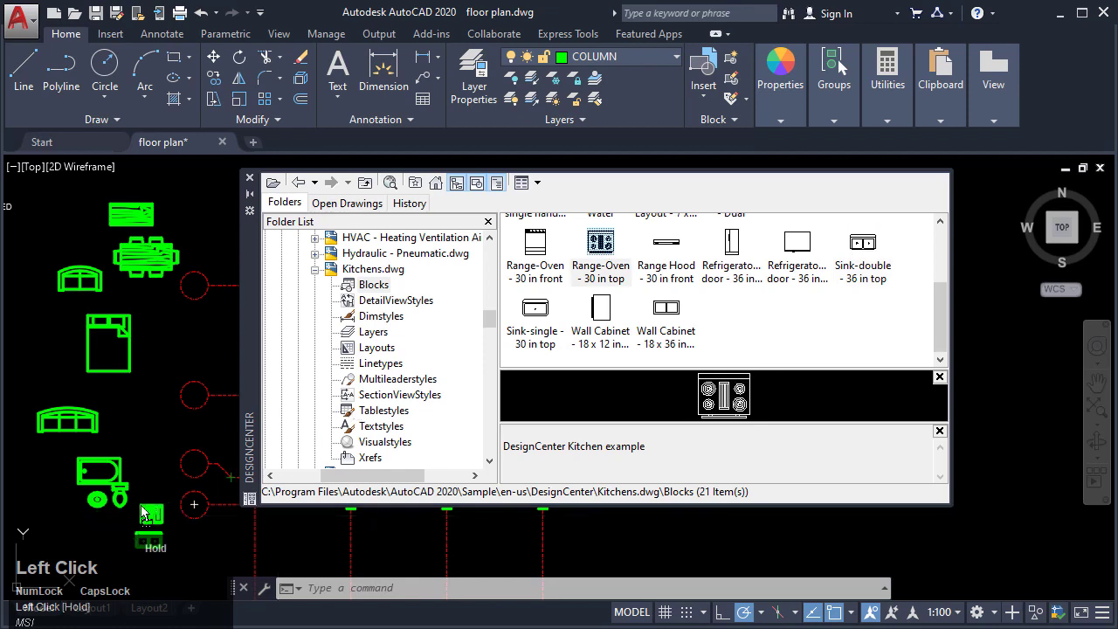
scroll(614, 312, "up", 2)
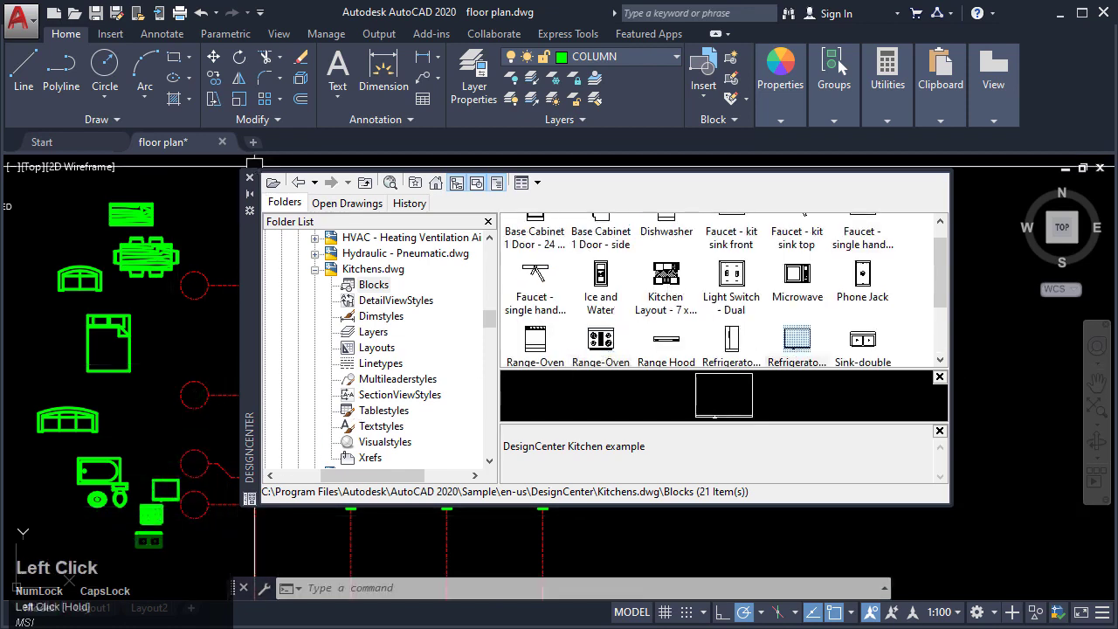
left_click(251, 179)
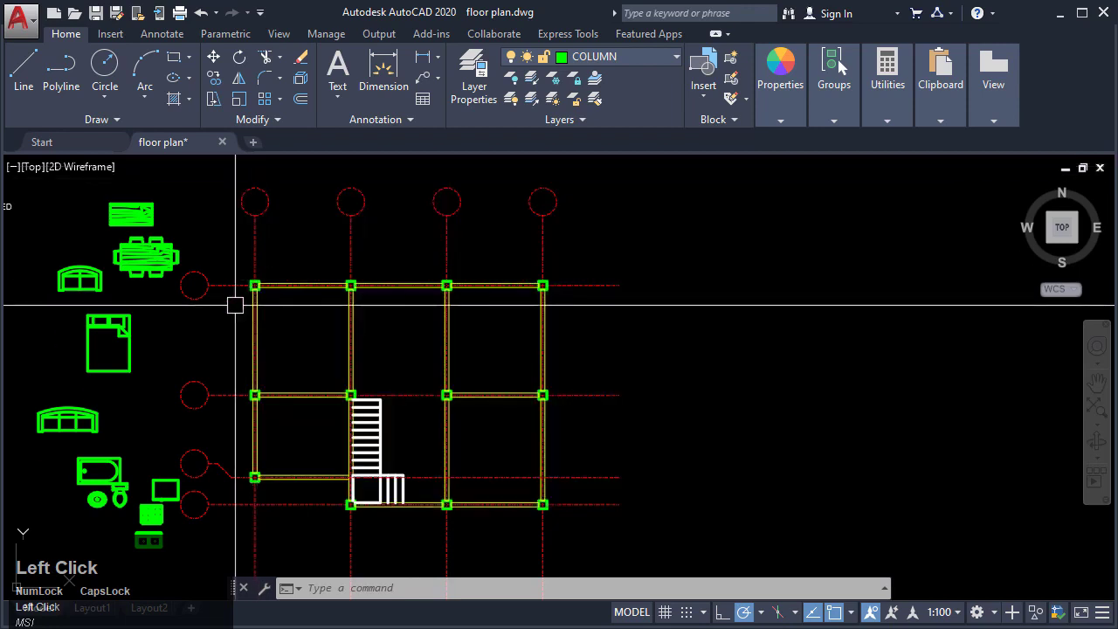
Step: Assign all the inserted furniture and fixture blocks beside the plan to the FURNITURE layer and clear the selection
mouse_move(237, 304)
middle_mouse_down()
mouse_move(489, 294)
mouse_move(502, 275)
mouse_move(473, 325)
mouse_move(403, 325)
middle_mouse_up()
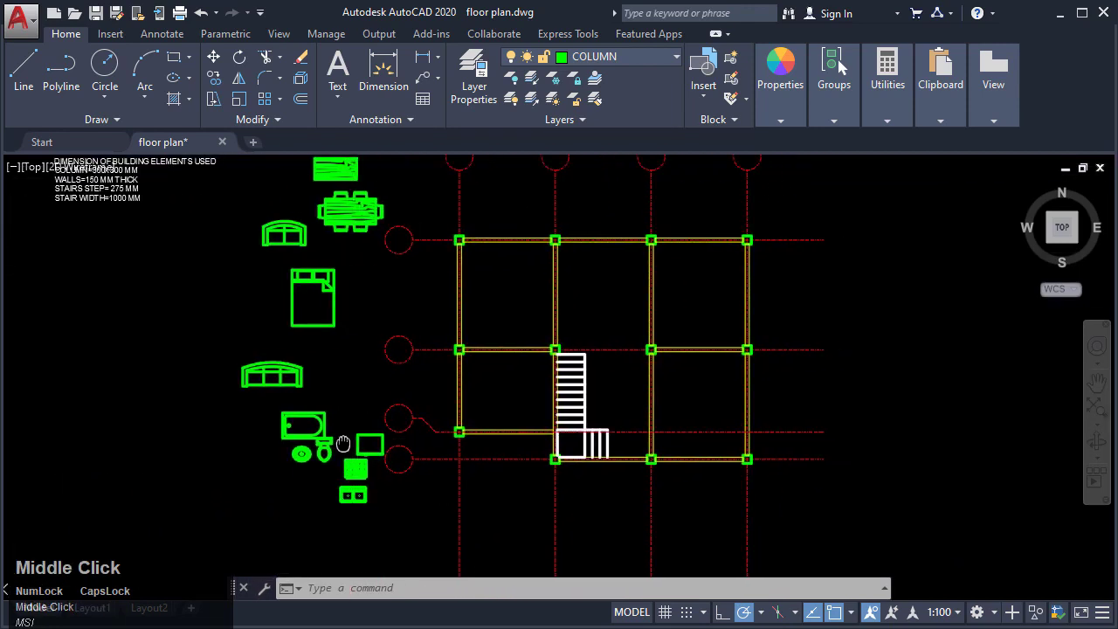
scroll(361, 429, "down", 2)
left_click(360, 501)
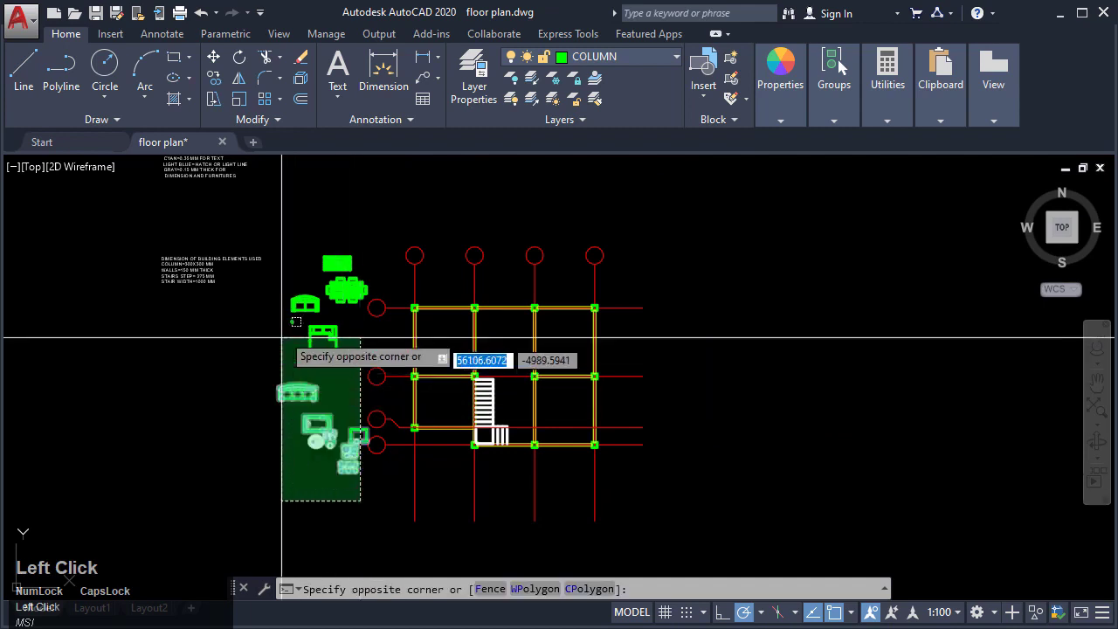
left_click(281, 245)
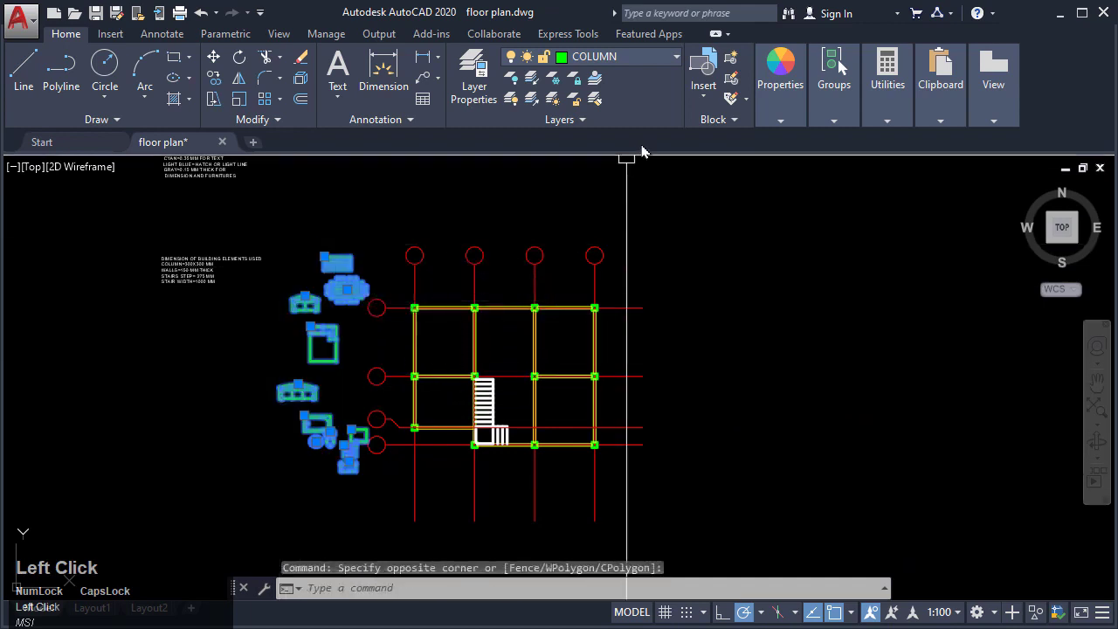
left_click(626, 61)
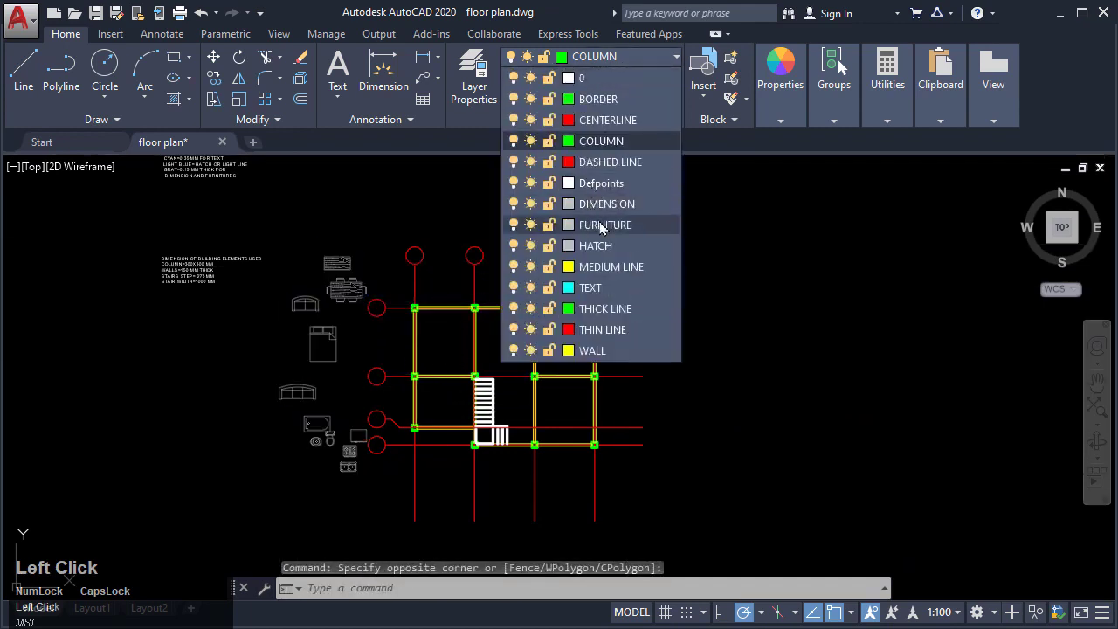
left_click(601, 225)
scroll(307, 319, "up", 3)
middle_click_drag(341, 290, 319, 322)
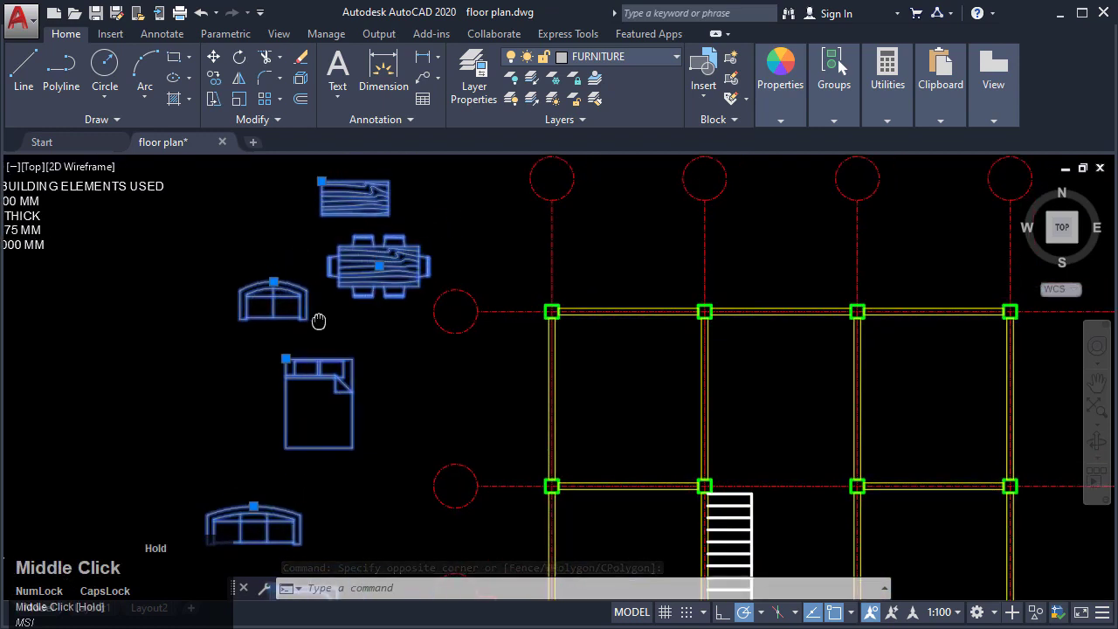
key("Escape")
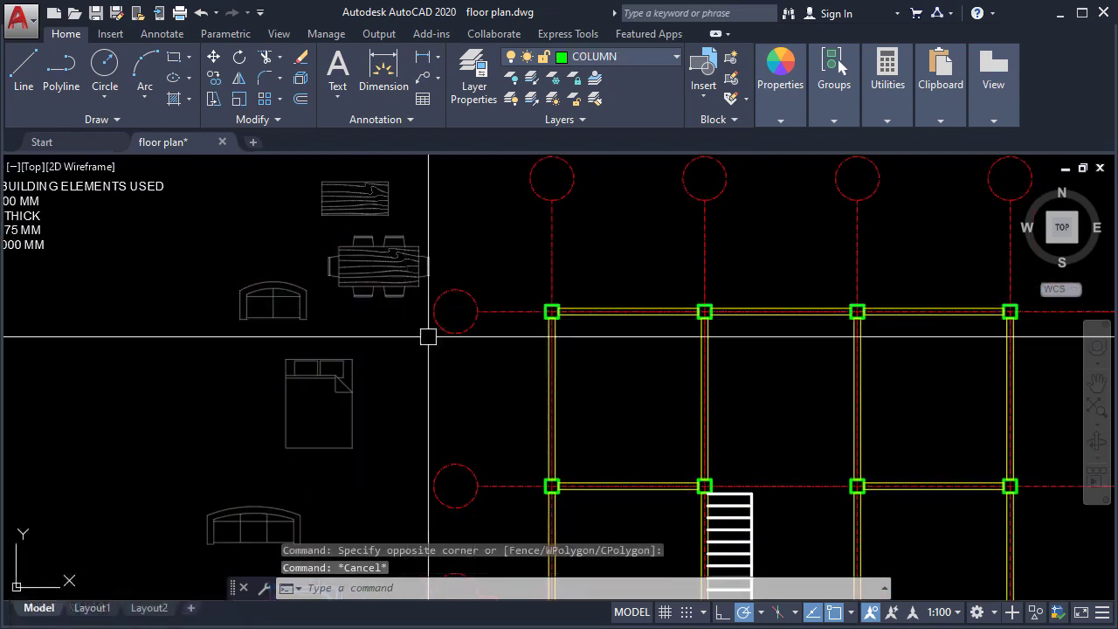
Step: Set the units for scaling inserted content to Millimeters in the drawing units and accept the settings
middle_click_drag(399, 377, 417, 357)
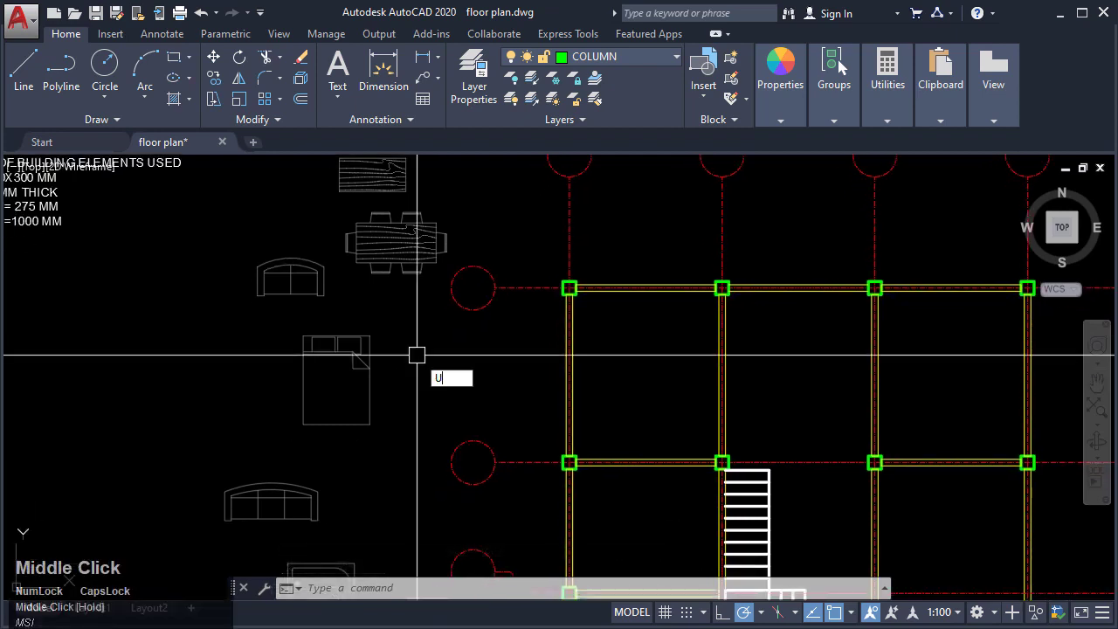
type("NI")
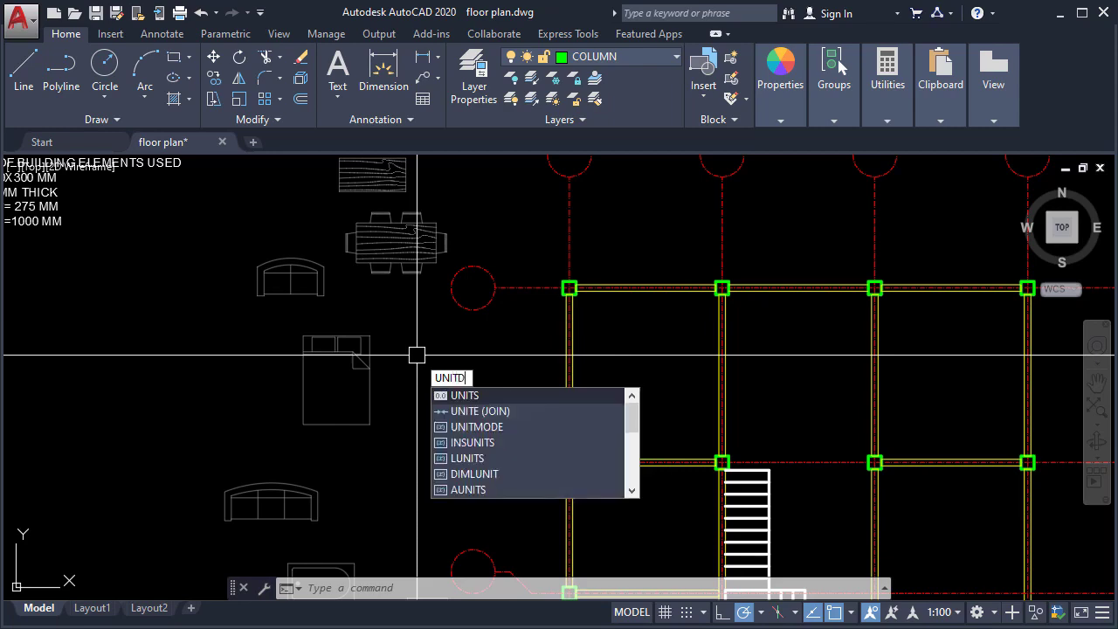
type("TS")
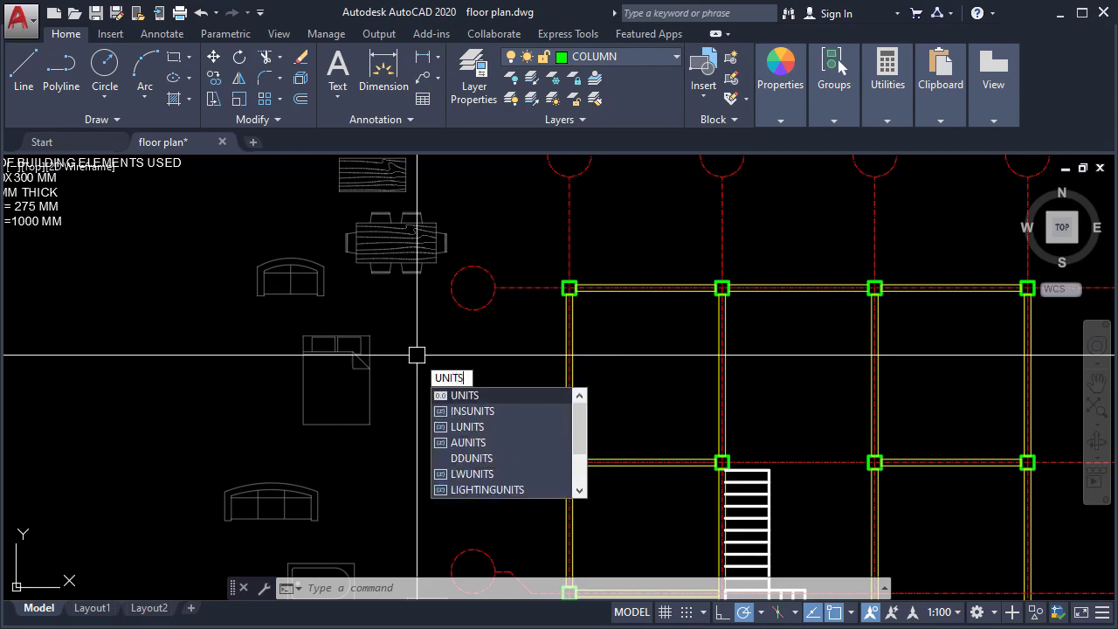
key("Return")
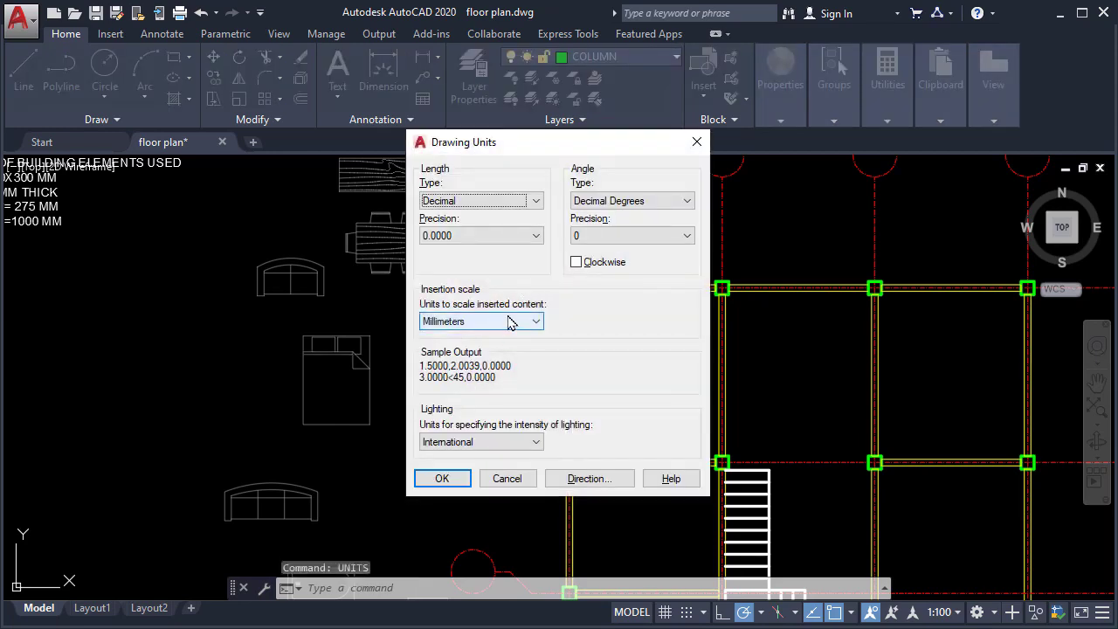
left_click(511, 322)
left_click(461, 395)
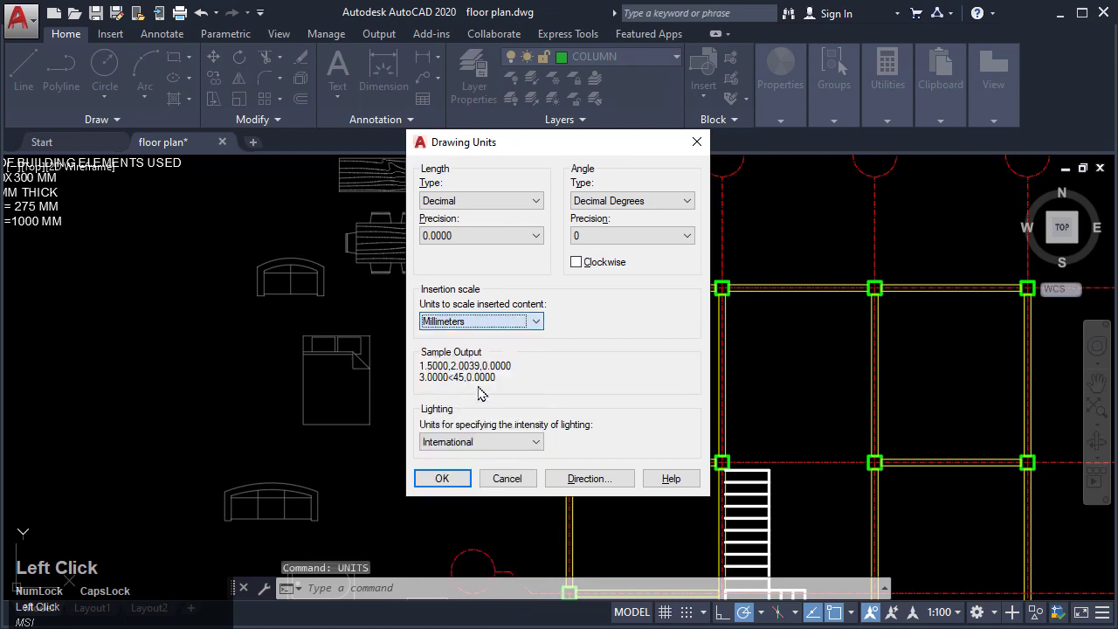
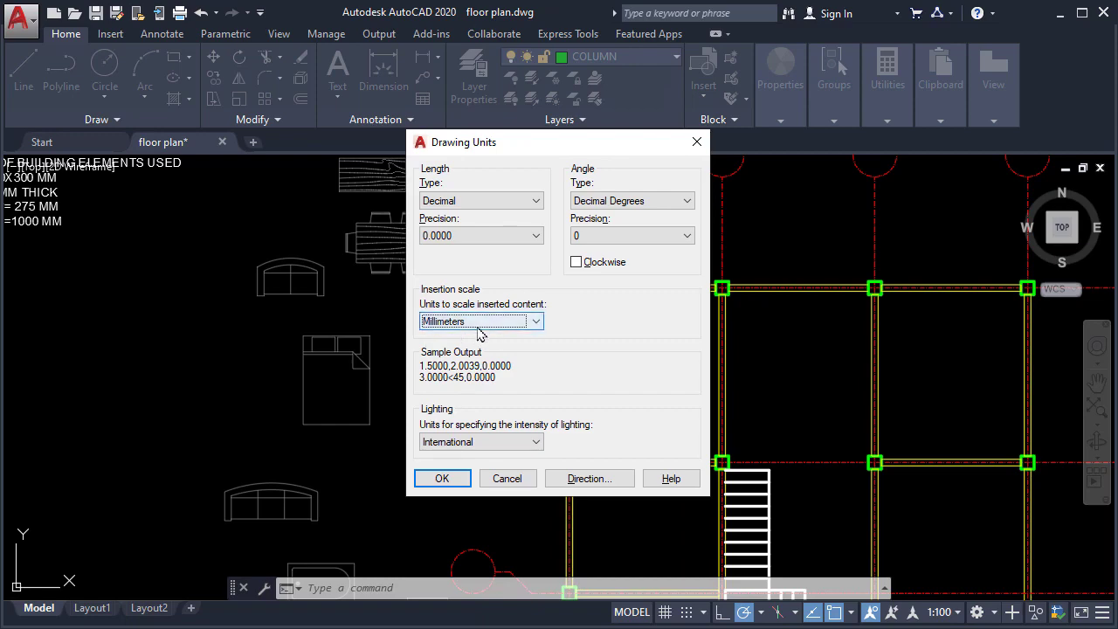
left_click(442, 478)
Step: Move the three-seat roundback sofa into the lower-right room, against its upper wall
middle_click_drag(417, 348, 393, 392)
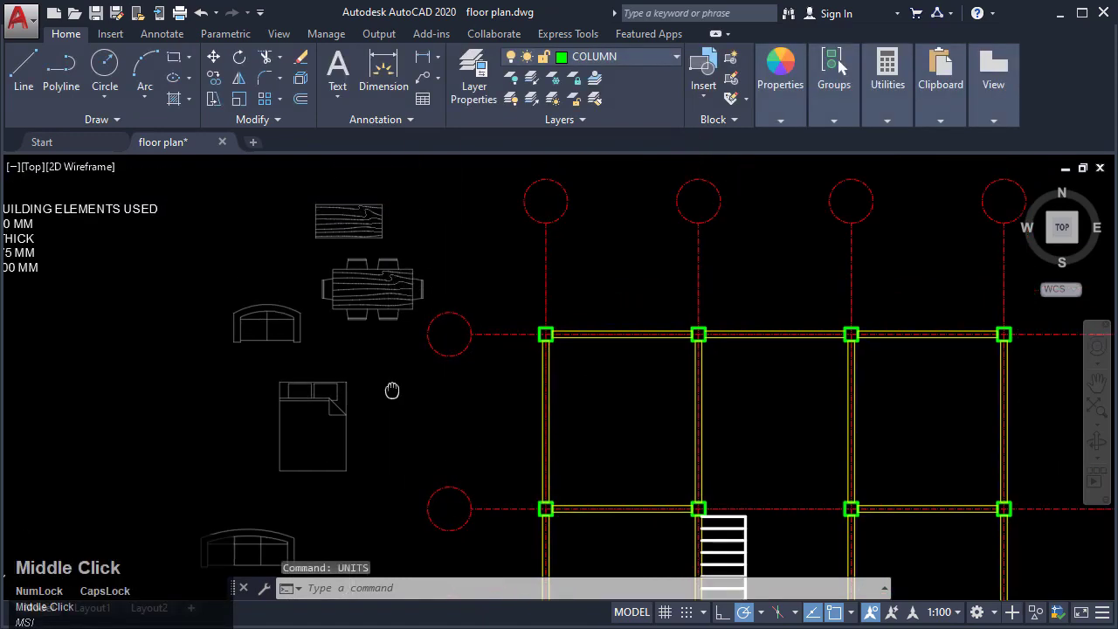
scroll(315, 318, "down", 3)
scroll(248, 362, "down", 1)
scroll(248, 376, "up", 2)
middle_click_drag(289, 414, 226, 289)
scroll(382, 415, "up", 2)
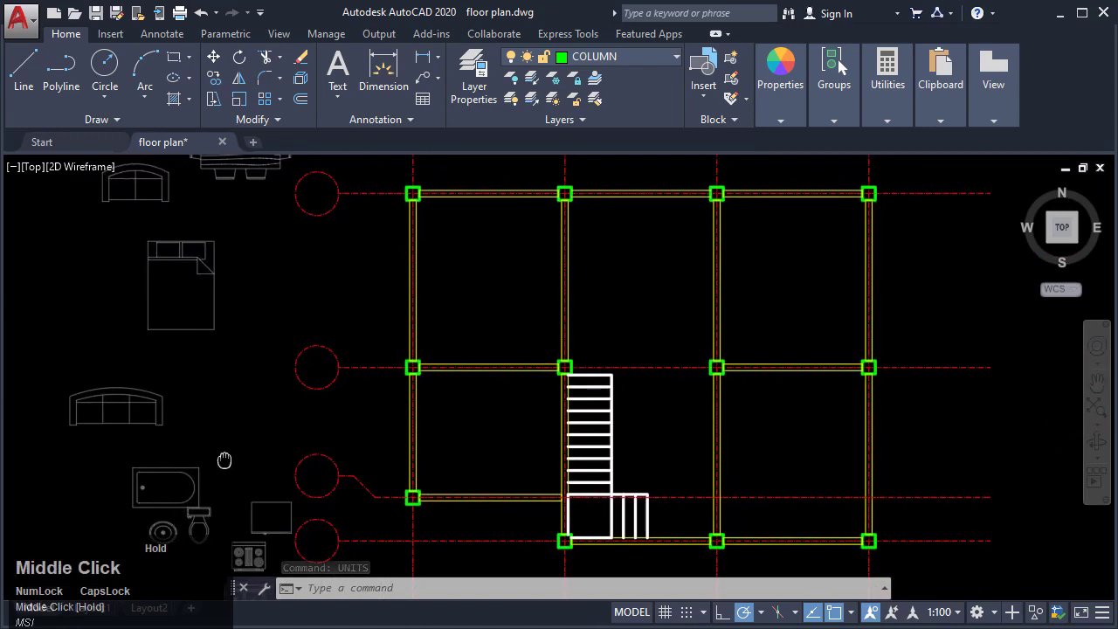
middle_click_drag(616, 288, 807, 290)
left_click(324, 395)
left_click(306, 392)
middle_click_drag(557, 429, 27, 379)
scroll(388, 348, "up", 4)
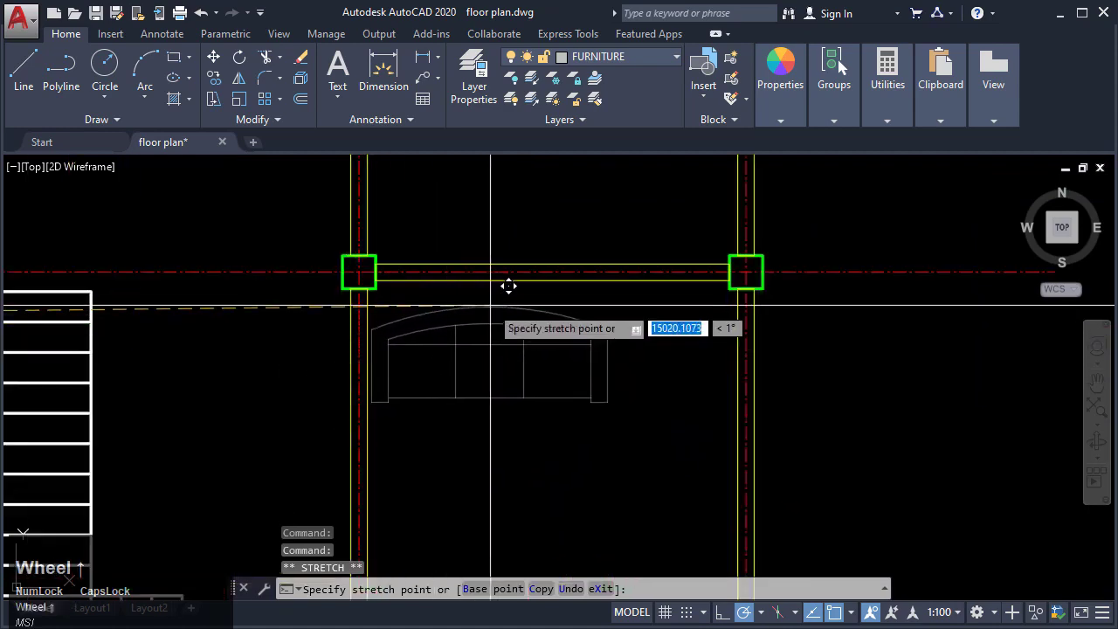
left_click(496, 294)
scroll(577, 321, "down", 2)
key("Escape")
Step: Delete the vertical wall between the stair area and the room containing the sofa
left_click(519, 378)
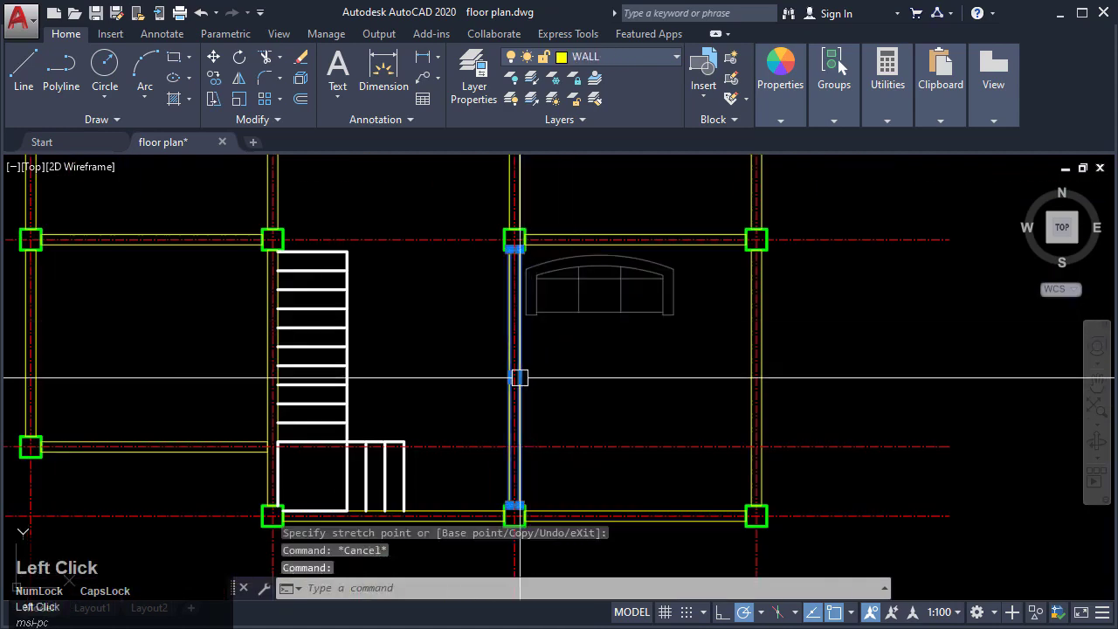
key("Delete")
Step: Mirror the sofa about a horizontal line across the middle of the room, keeping the original
left_click(611, 312)
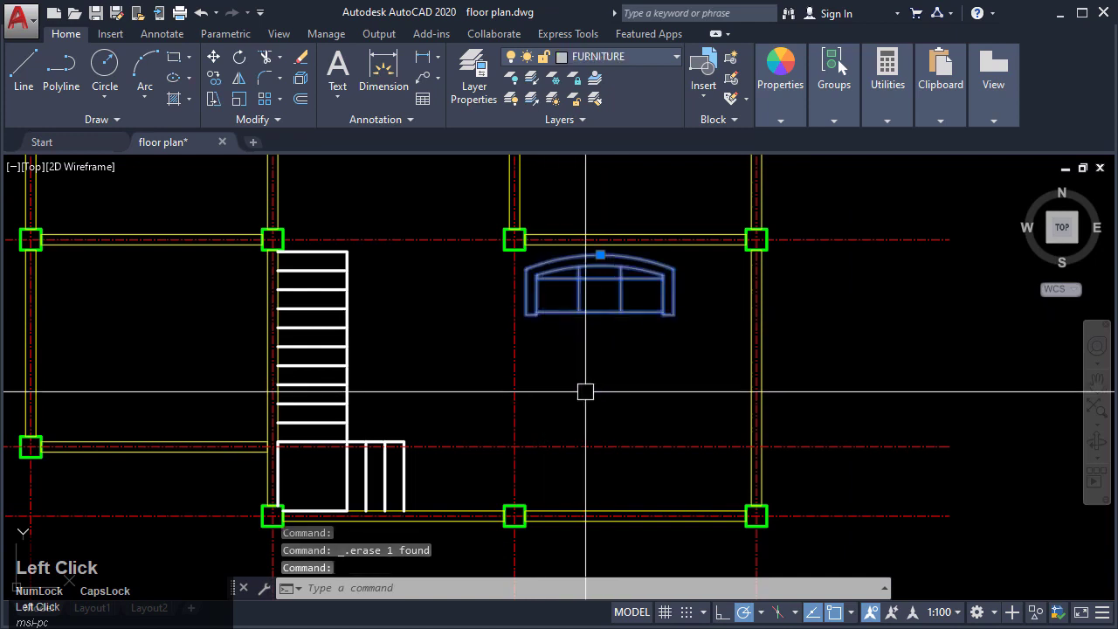
middle_click_drag(584, 388, 557, 416)
key("Return")
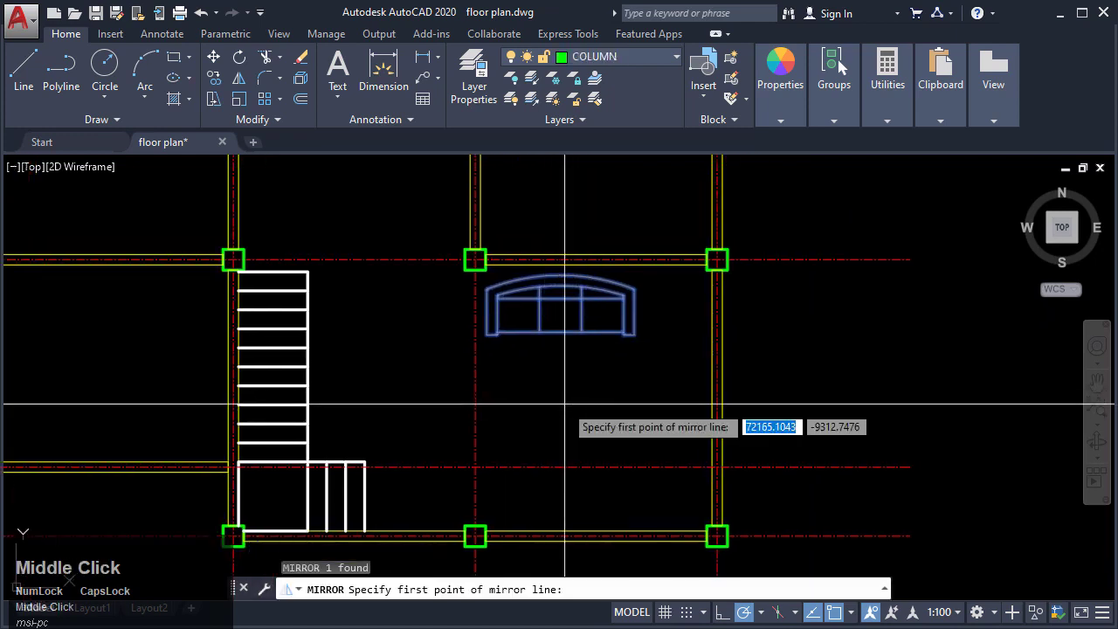
left_click(594, 402)
left_click(617, 403)
key("Escape")
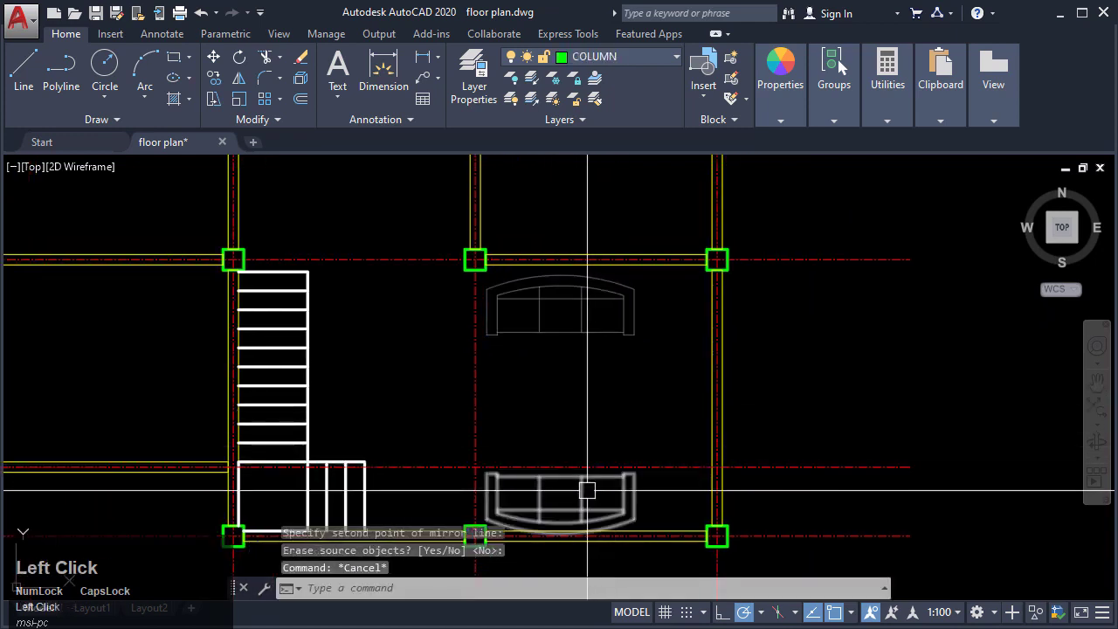
Step: Move the mirrored sofa slightly upward so it sits clear of the room's lower wall
left_click(576, 476)
middle_click_drag(577, 449, 597, 422)
type("m")
key("Return")
scroll(642, 500, "up", 4)
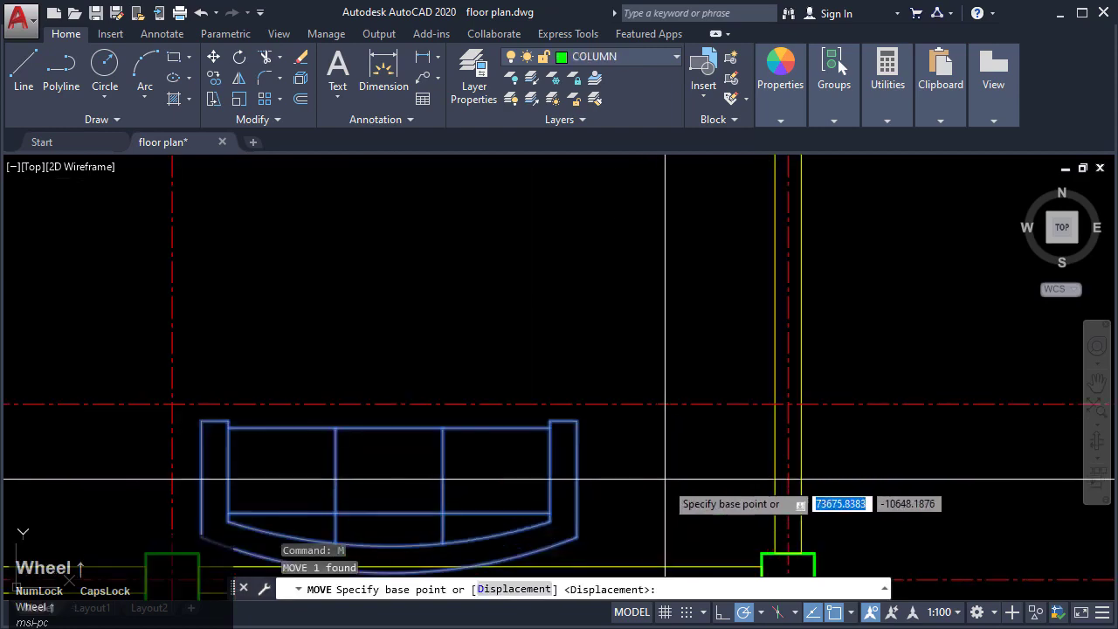
left_click(673, 457)
left_click(547, 481)
scroll(497, 355, "down", 4)
middle_click_drag(497, 355, 843, 383)
scroll(843, 384, "down", 5)
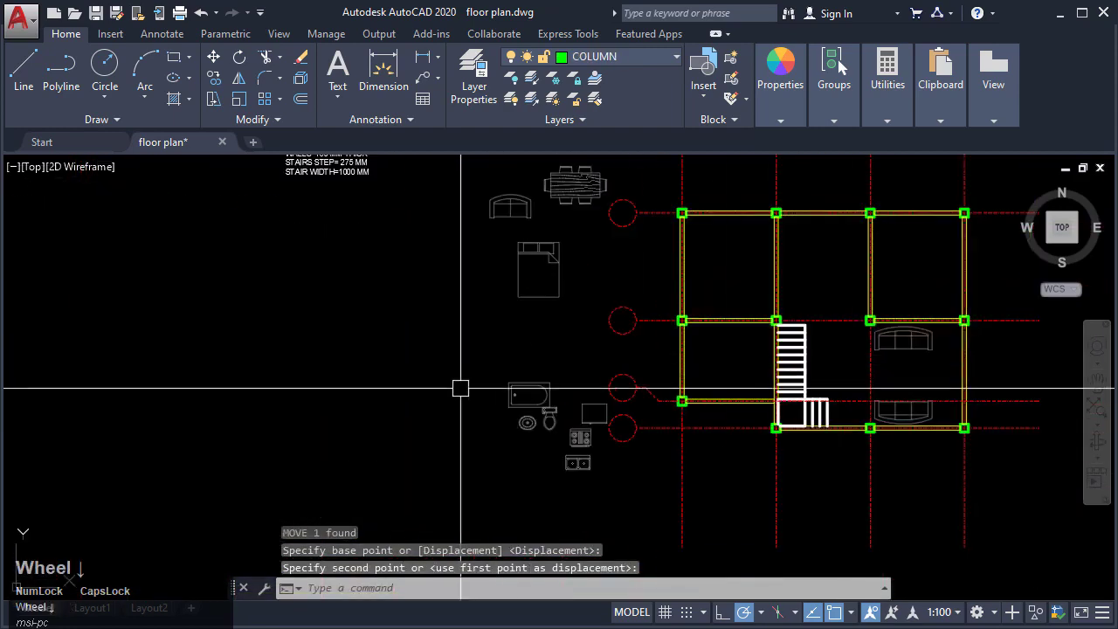
scroll(582, 417, "up", 5)
key("Escape")
Step: Copy the rectangular wooden table from beside the plan into the space between the two facing sofas
scroll(556, 383, "down", 5)
middle_click_drag(554, 217, 498, 404)
scroll(491, 313, "up", 2)
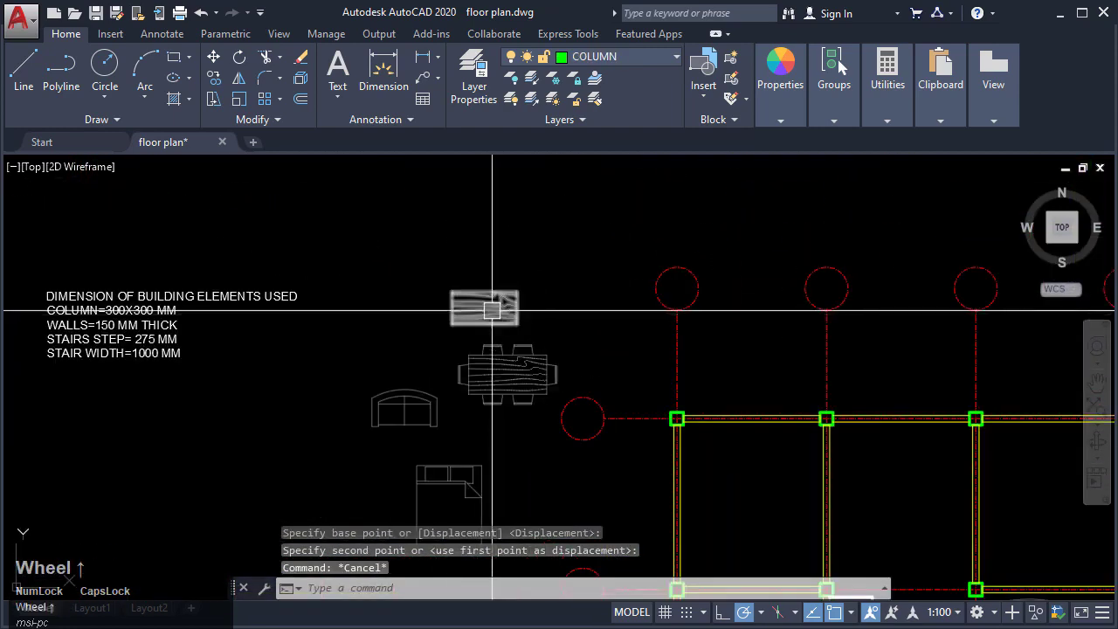
left_click(477, 311)
type("co")
key("Return")
left_click(453, 292)
middle_click_drag(722, 453, 257, 291)
middle_click_drag(547, 439, 556, 373)
scroll(564, 428, "up", 2)
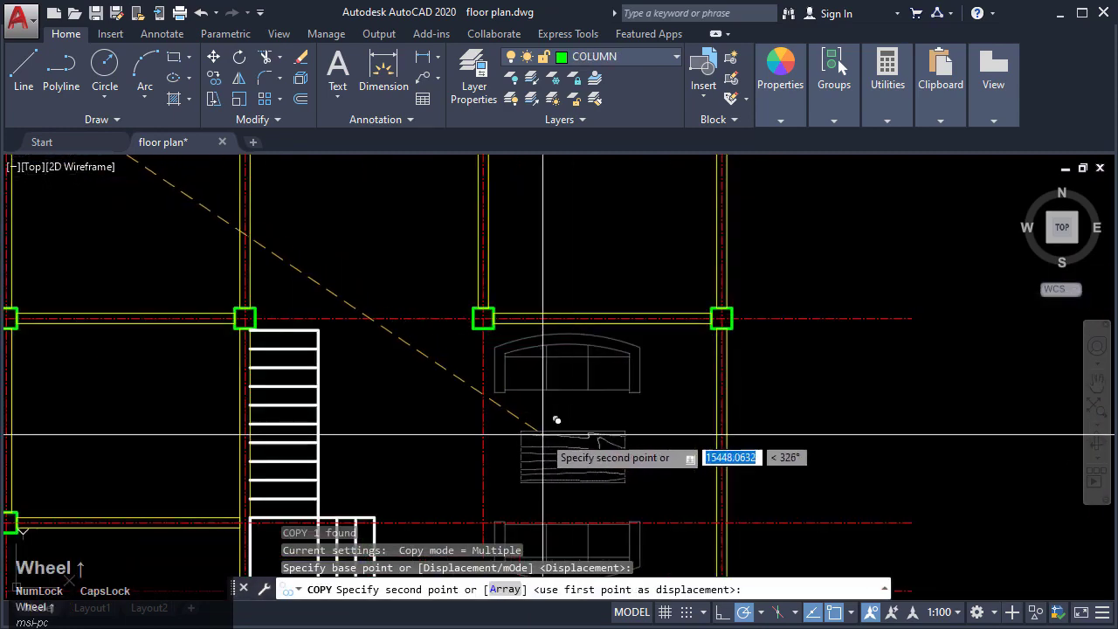
left_click(542, 435)
middle_click_drag(541, 430, 715, 381)
key("Escape")
Step: Move the six-seat dining set into the upper-middle room above the stairs
scroll(504, 312, "down", 1)
mouse_move(240, 334)
middle_mouse_down()
mouse_move(499, 394)
mouse_move(471, 294)
mouse_move(363, 485)
middle_mouse_up()
scroll(470, 292, "down", 2)
scroll(417, 304, "up", 2)
left_click(389, 198)
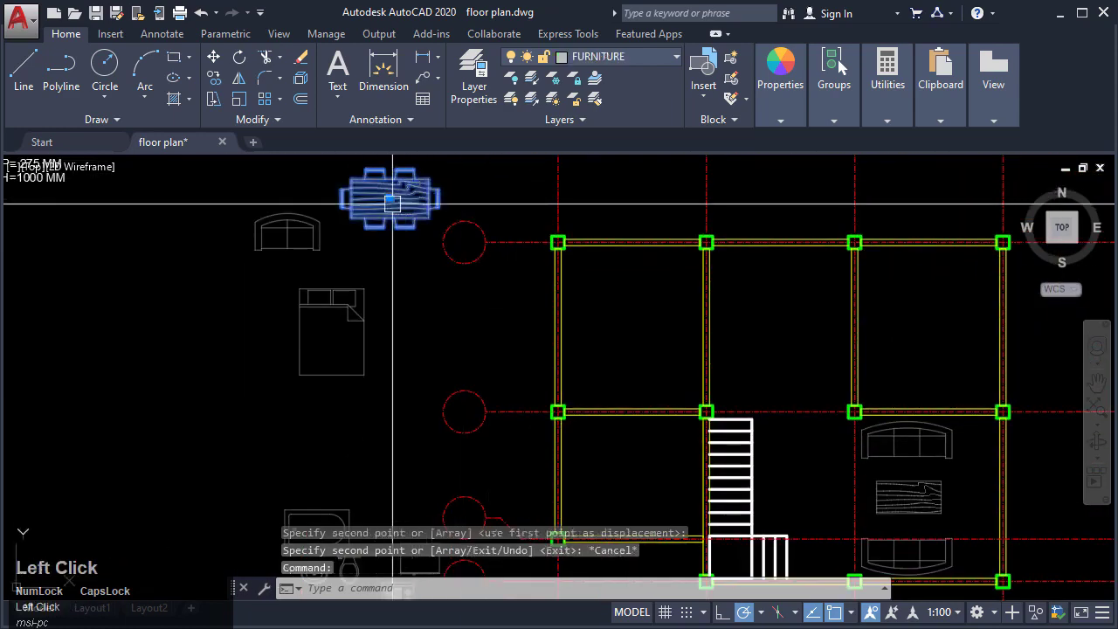
left_click(390, 198)
scroll(817, 300, "up", 1)
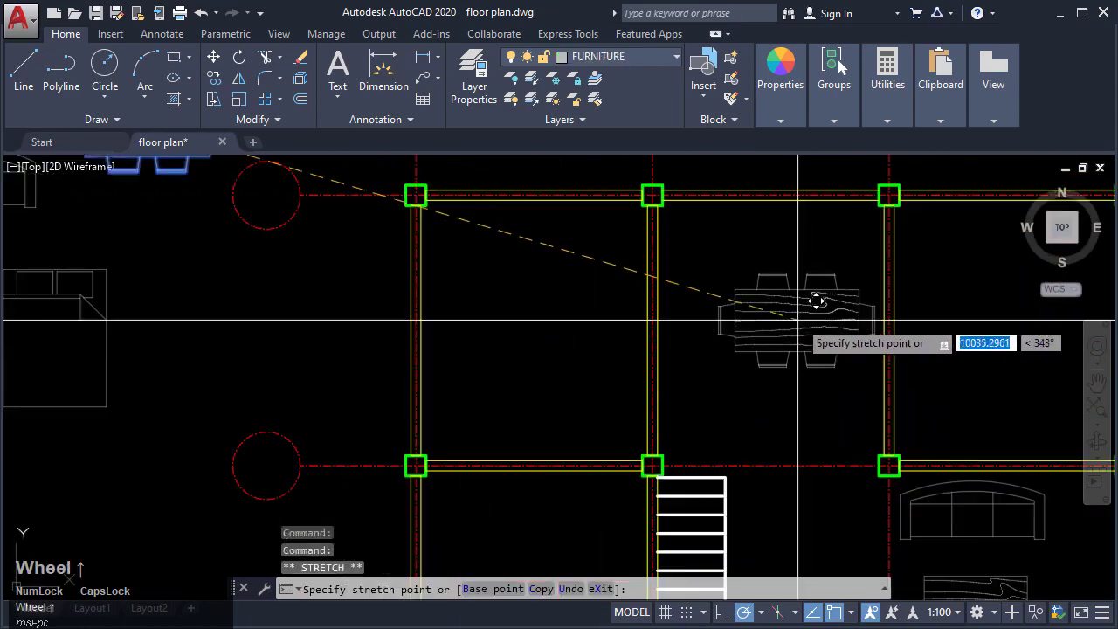
middle_click_drag(816, 299, 554, 333)
left_click(529, 354)
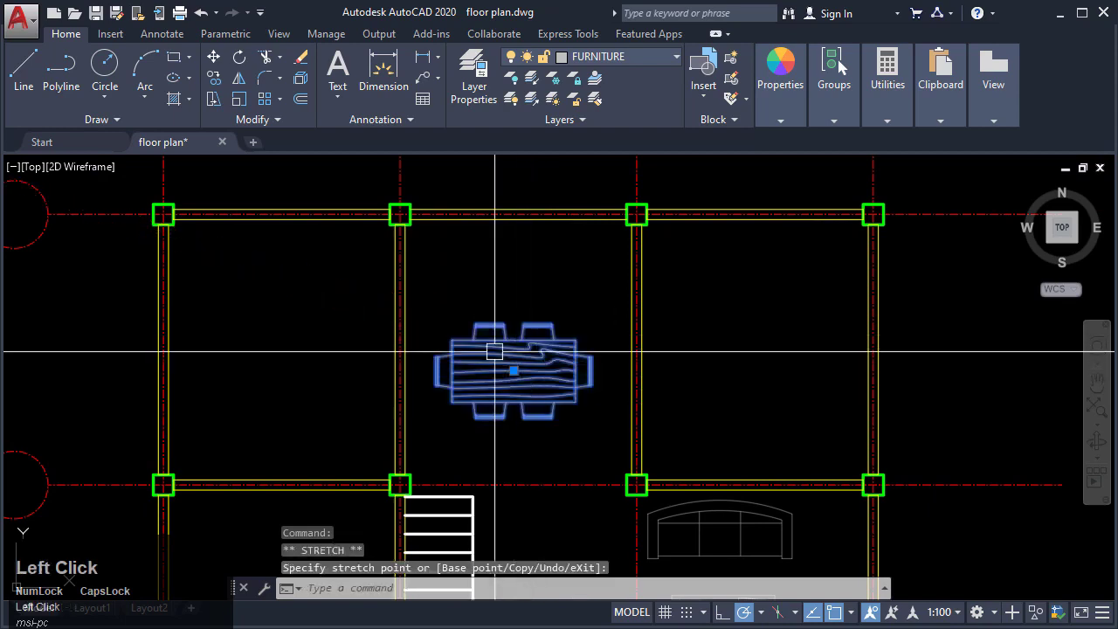
Step: Move the bathtub from beside the plan into the upper-right room
scroll(655, 293, "down", 4)
key("Escape")
mouse_move(516, 329)
middle_mouse_down()
mouse_move(624, 355)
mouse_move(394, 304)
mouse_move(477, 302)
mouse_move(530, 326)
middle_mouse_up()
key("Escape")
left_click(306, 421)
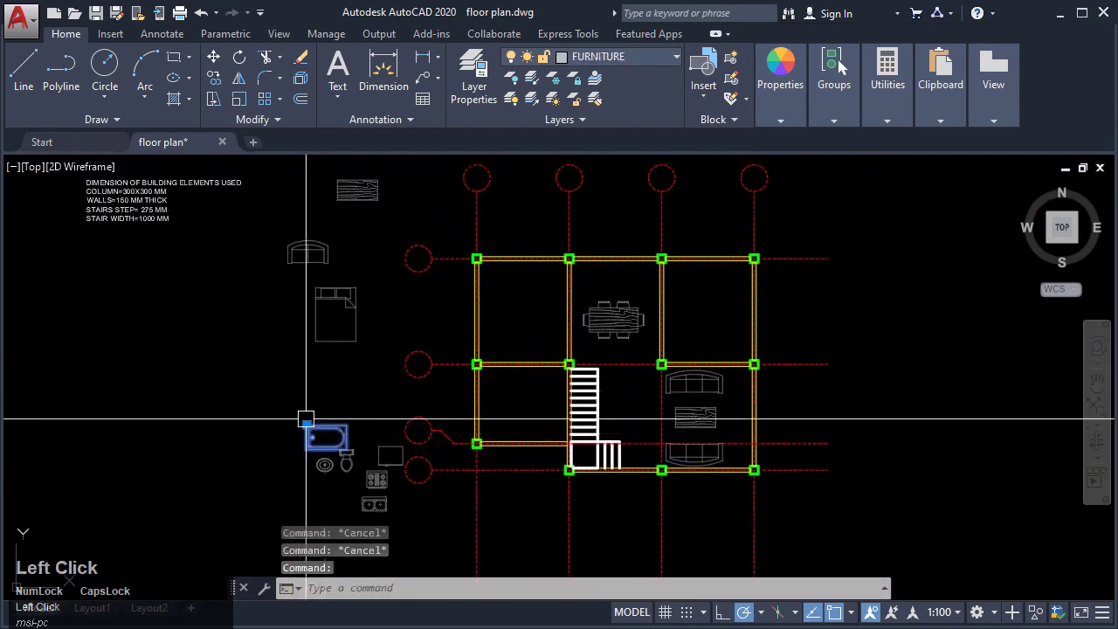
left_click(307, 426)
scroll(673, 294, "up", 8)
left_click(656, 315)
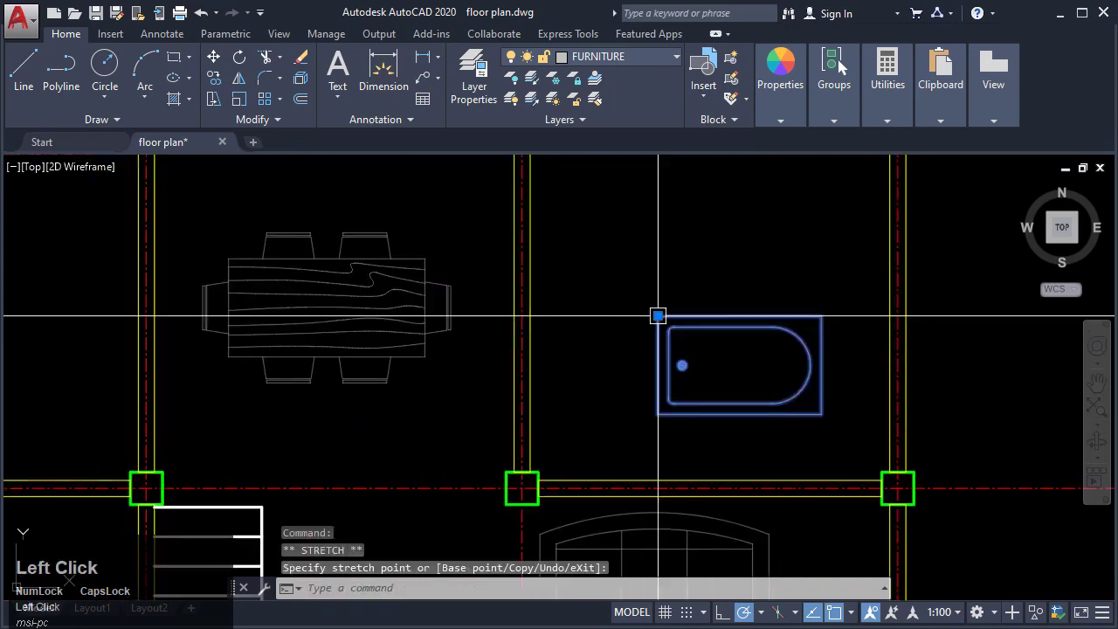
middle_click_drag(728, 395, 567, 388)
scroll(567, 387, "down", 2)
type("EO")
key("Return")
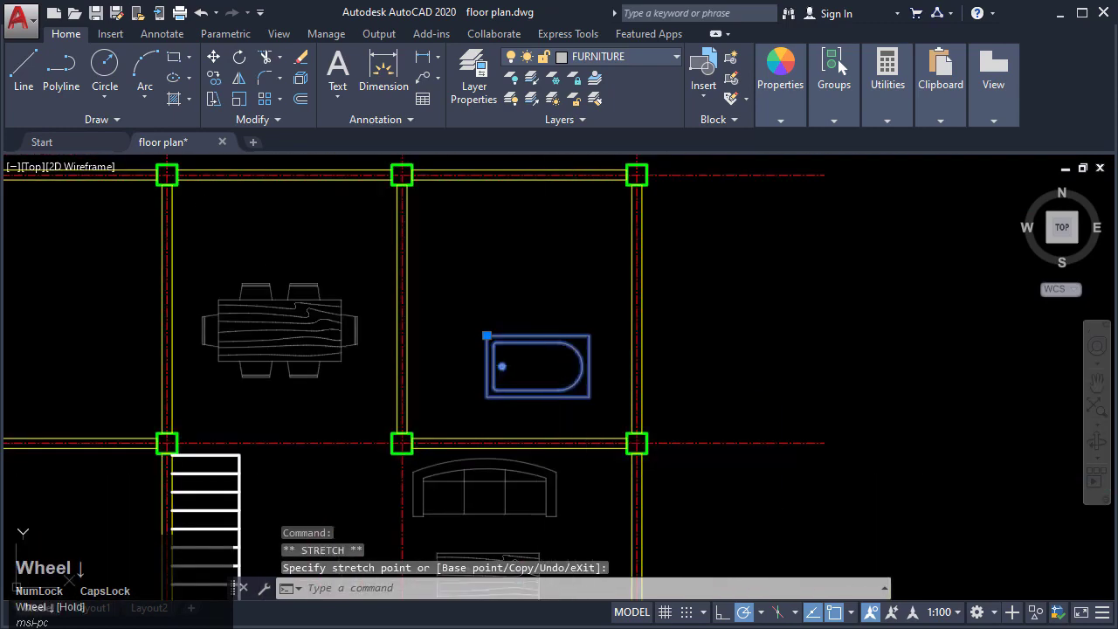
key("Escape")
key("Escape")
left_click(531, 343)
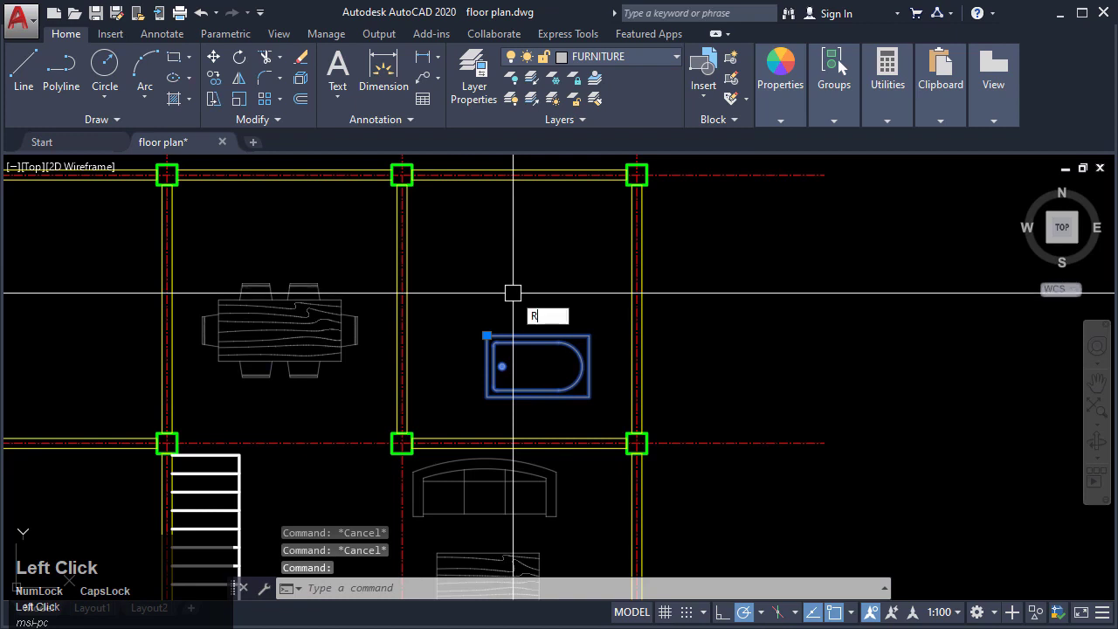
type("RP")
key("Return")
key("Escape")
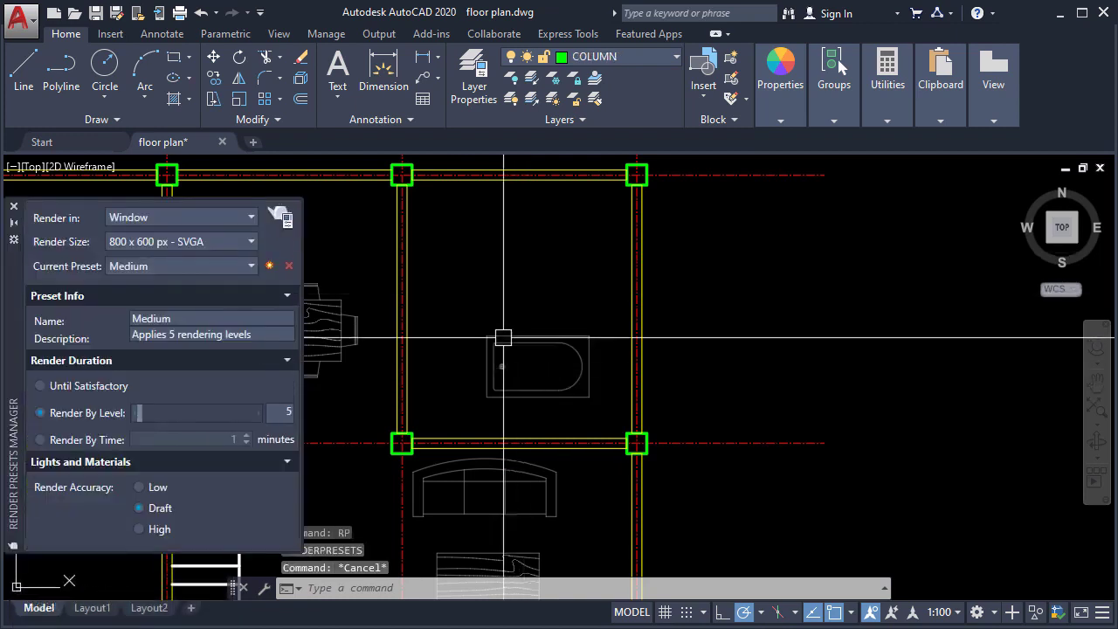
left_click(15, 223)
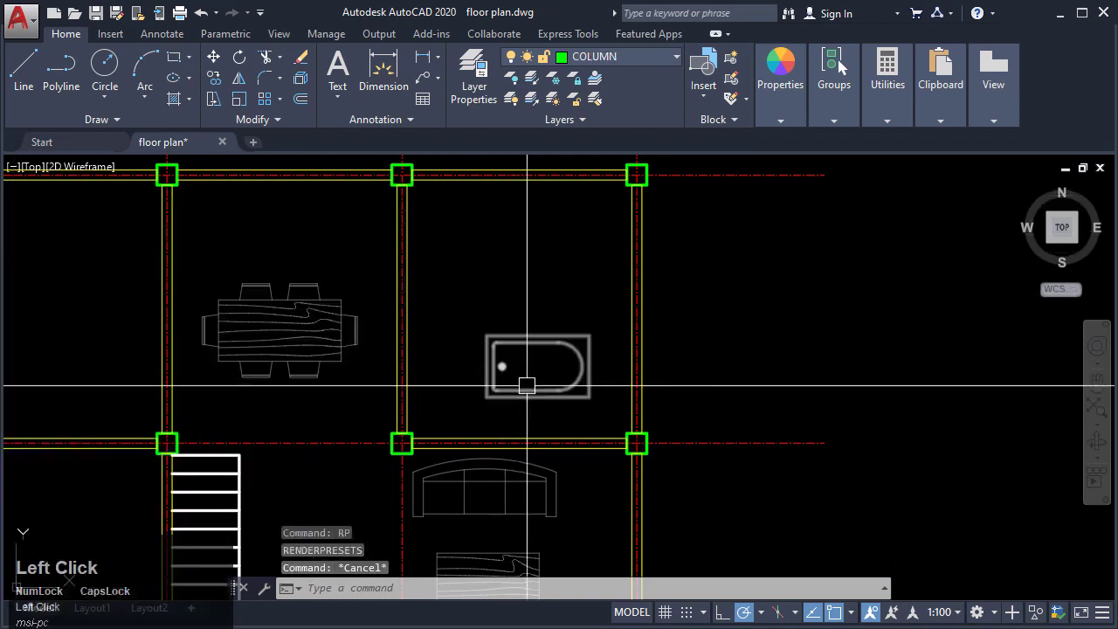
Step: Rotate the bathtub by 270 degrees so it stands vertically with its drain end at the top
left_click(499, 348)
middle_click_drag(526, 320, 511, 350)
type("RO")
key("Return")
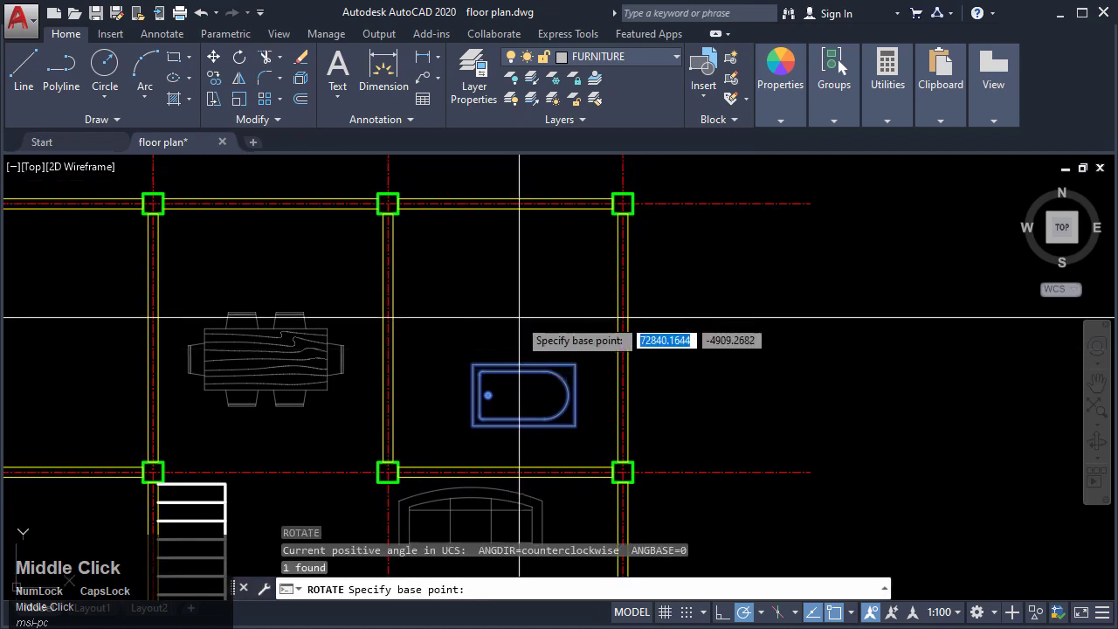
left_click(514, 324)
left_click(513, 351)
Step: Move the bathtub by its lower-right corner into the lower-right corner of the upper-right room
left_click(495, 331)
left_click(462, 335)
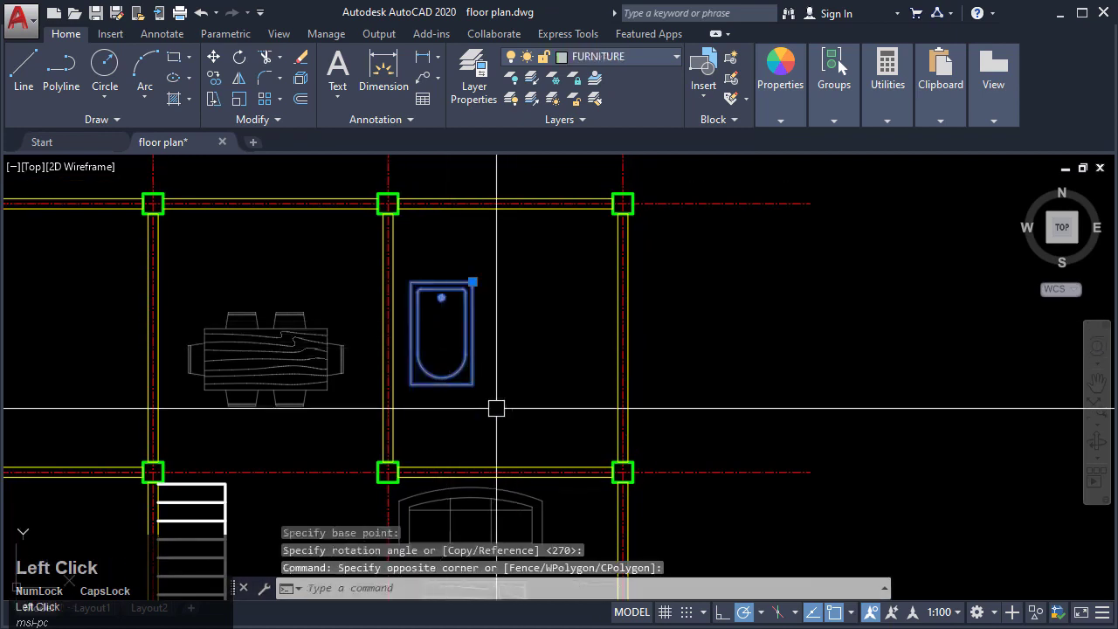
middle_click_drag(492, 322, 502, 279)
type("M")
key("Return")
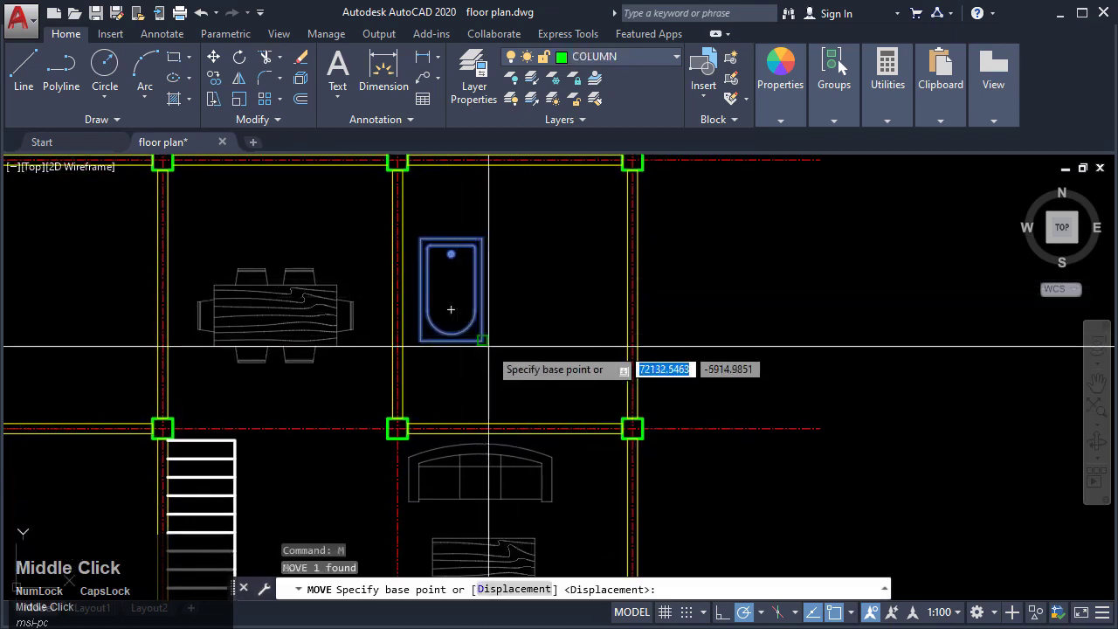
left_click(482, 340)
scroll(629, 411, "up", 4)
scroll(437, 395, "down", 3)
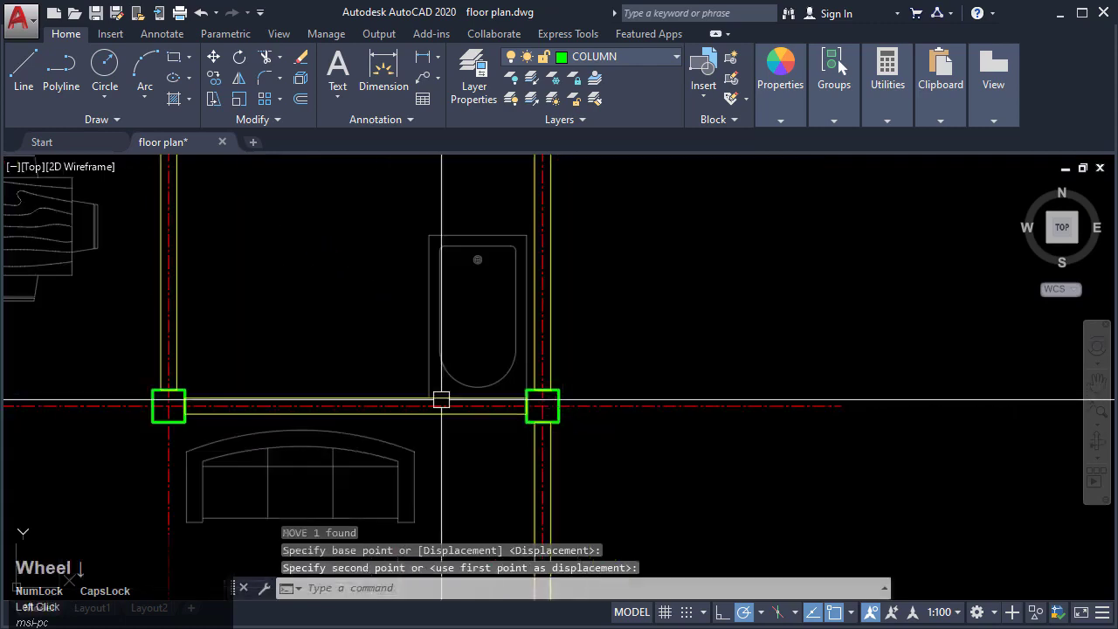
Step: Copy the wall below the bathtub 1600 upward as a partition across the room
key("Escape")
left_click(379, 397)
middle_click_drag(682, 327, 686, 382)
type("C")
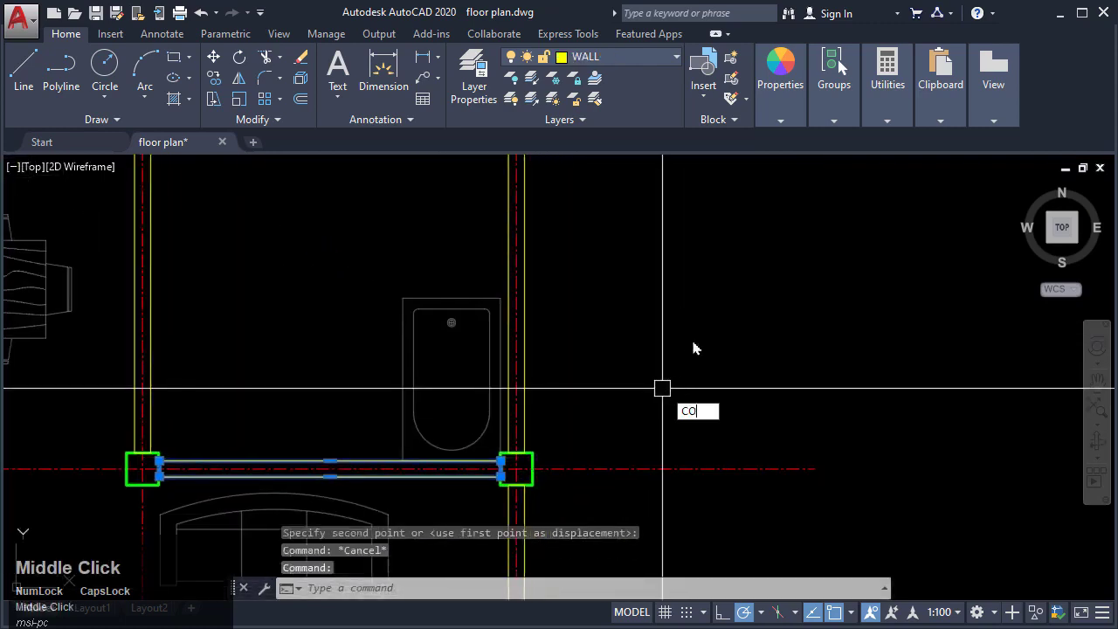
type("O")
key("Return")
left_click(656, 406)
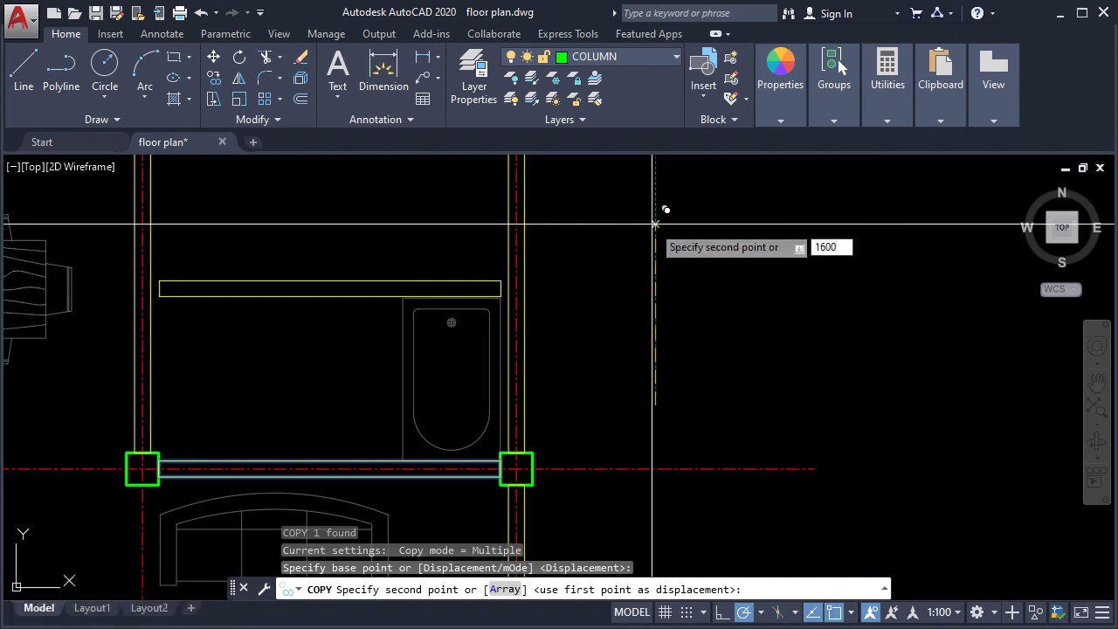
key("Return")
key("Escape")
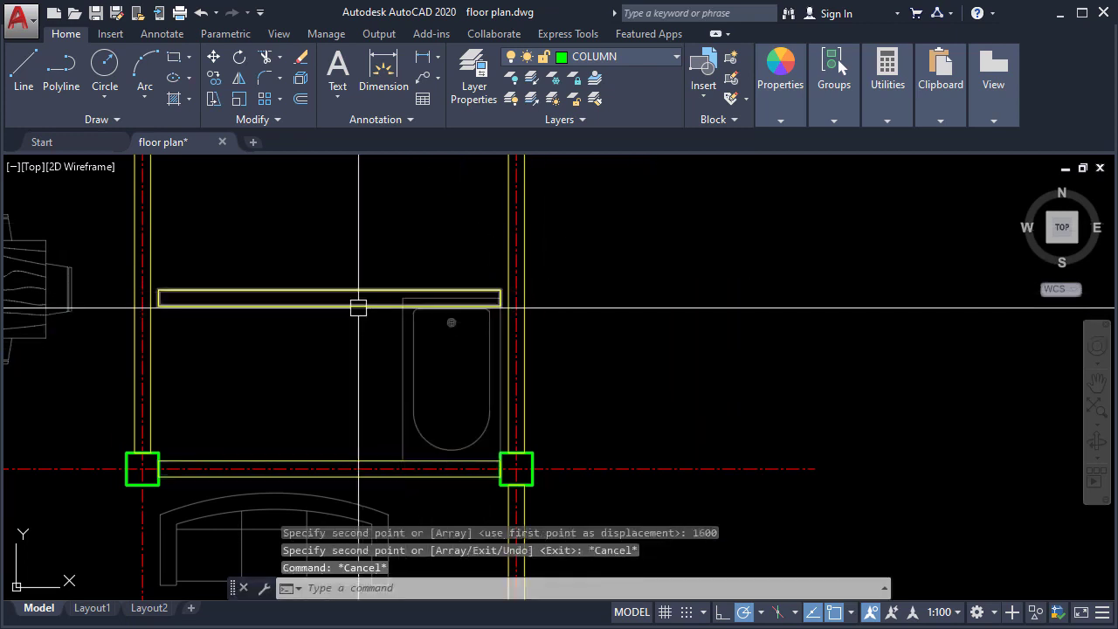
Step: Move the new partition wall 100 upward so it clears the bathtub
left_click(361, 304)
middle_click_drag(689, 324, 706, 333)
type("M")
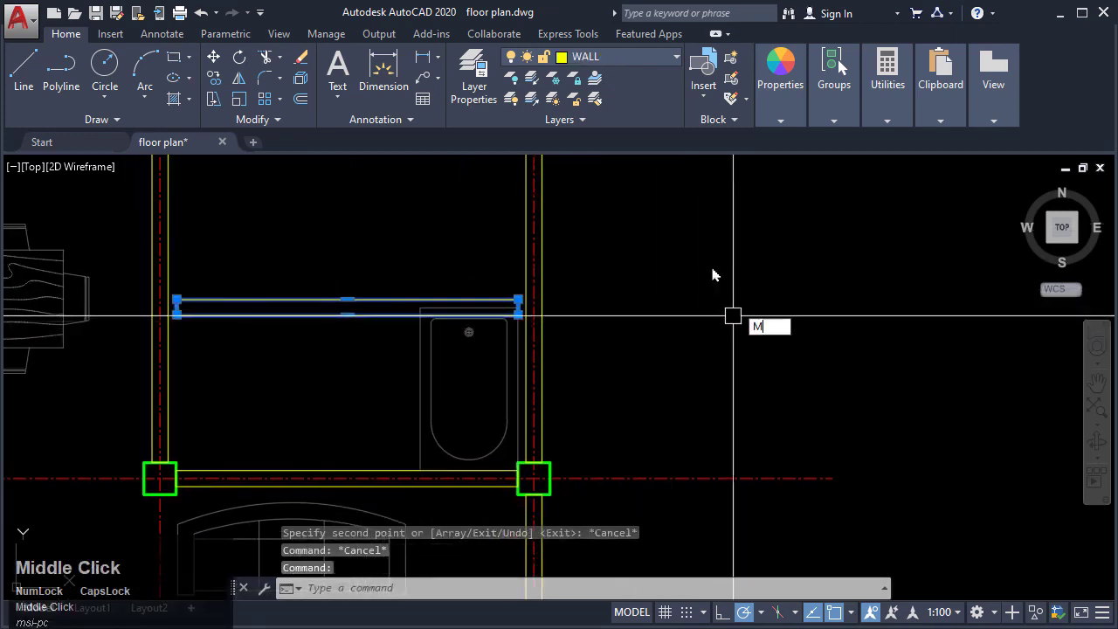
key("Return")
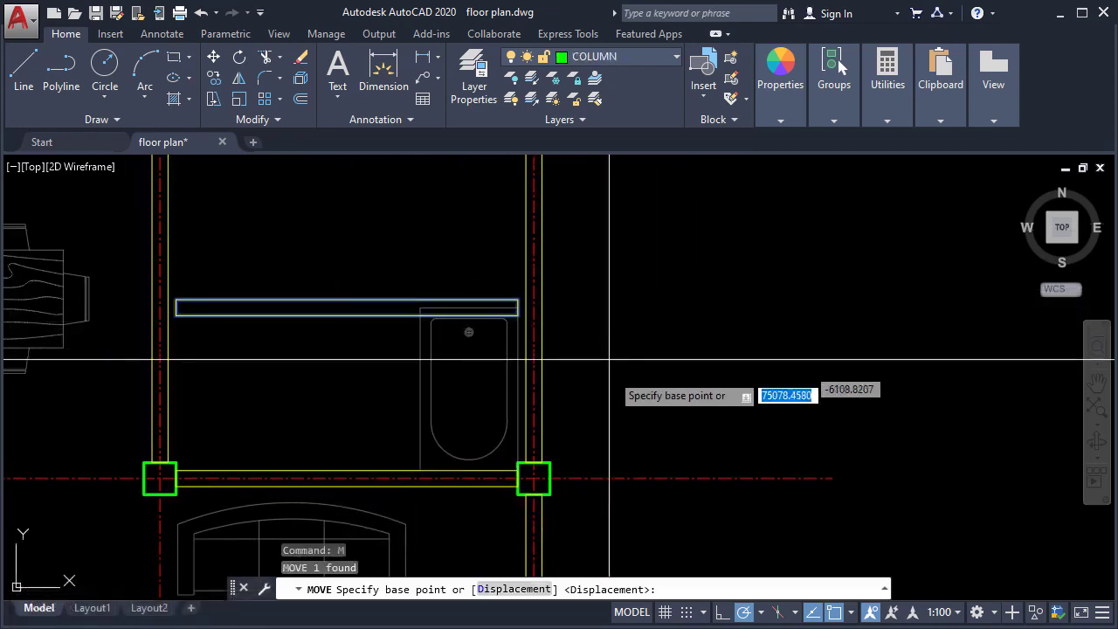
scroll(611, 394, "down", 2)
left_click(612, 393)
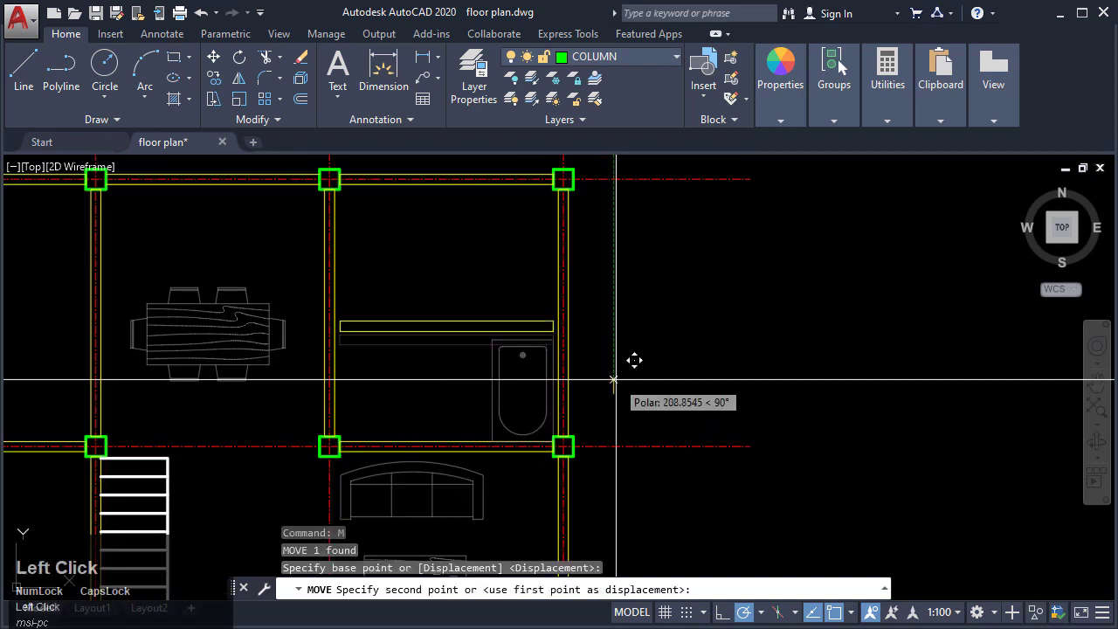
key("Return")
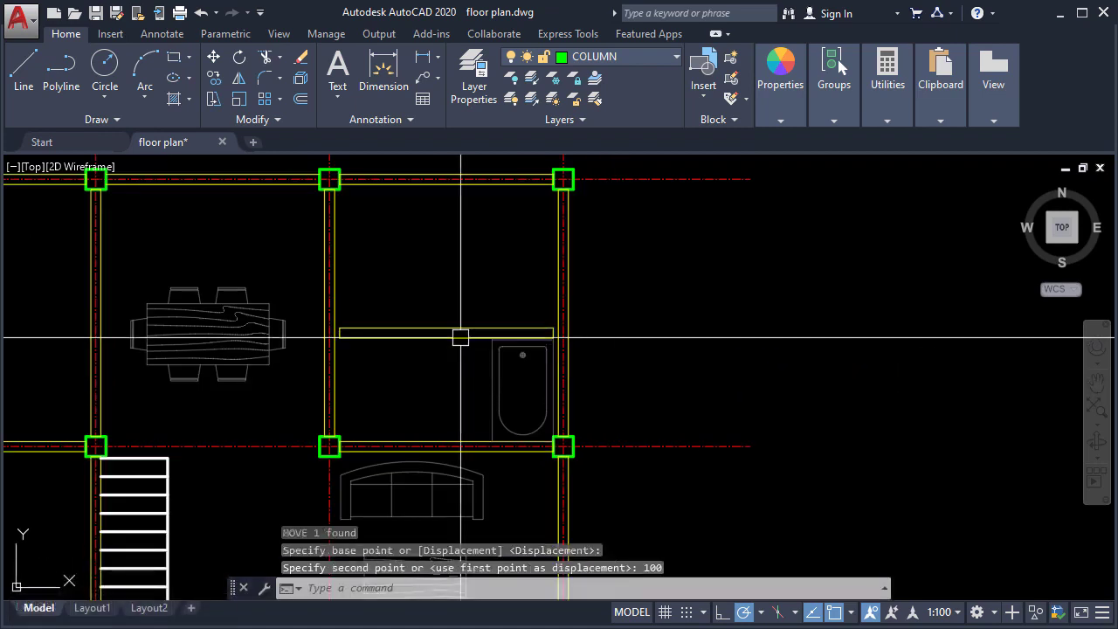
Step: Stretch the partition's left end to meet the face of the vertical wall beside the dining area
scroll(394, 332, "up", 2)
middle_click_drag(325, 332, 652, 366)
scroll(546, 353, "up", 4)
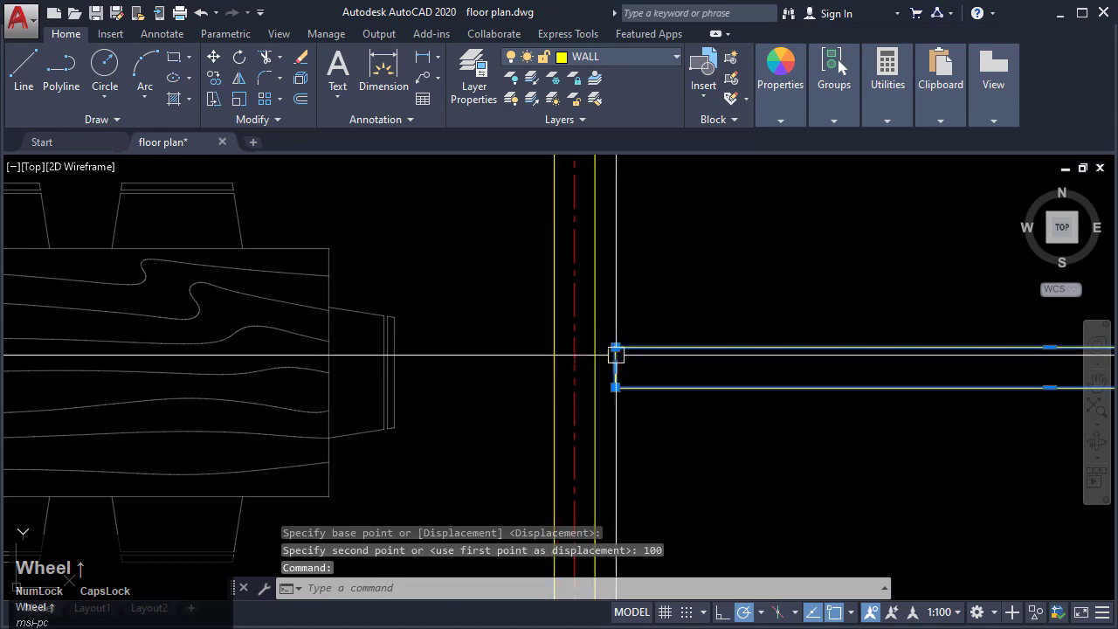
left_click(615, 387)
scroll(607, 323, "down", 4)
scroll(601, 356, "up", 2)
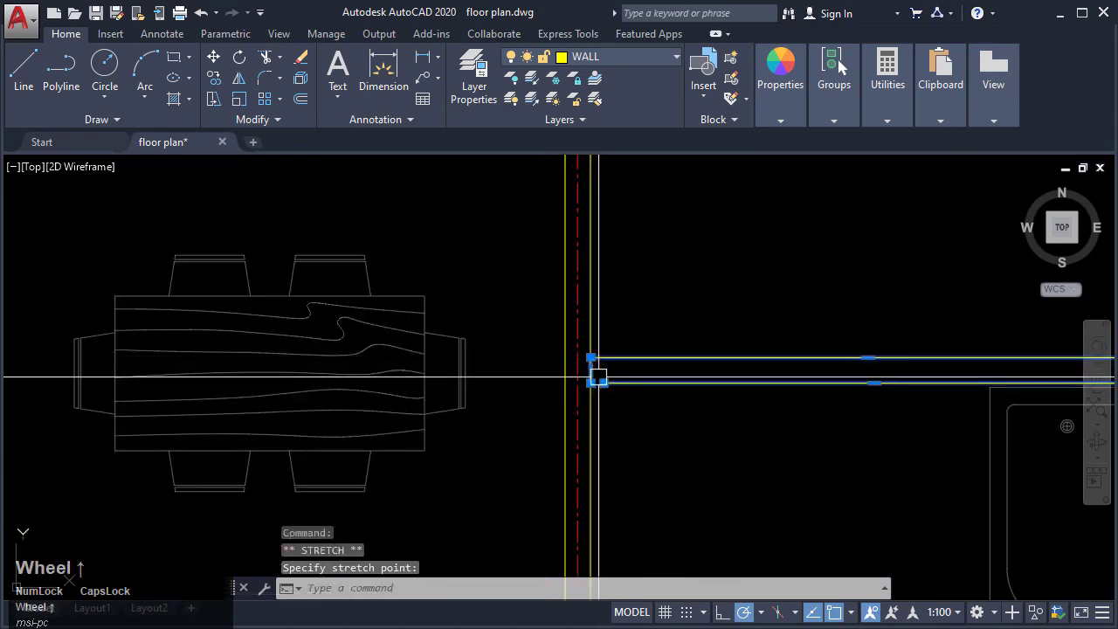
left_click(604, 383)
left_click(592, 383)
scroll(576, 382, "down", 4)
middle_click_drag(554, 381, 575, 381)
key("Escape")
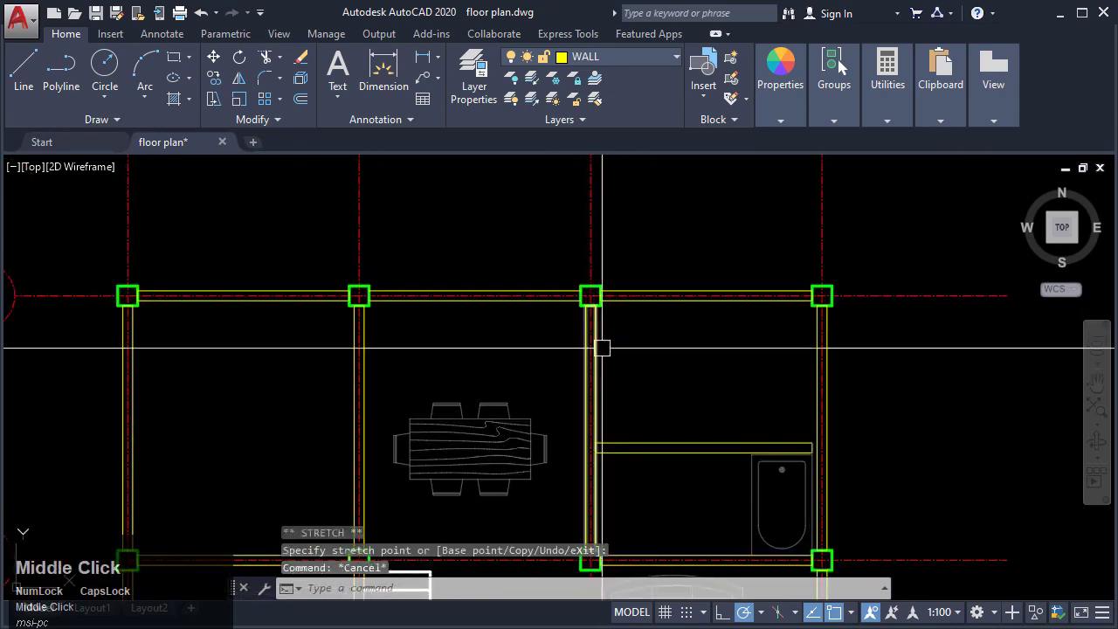
Step: Shorten the vertical wall beside the dining area to the partition's upper face and trim the overlap at their corner
left_click(591, 332)
scroll(594, 332, "up", 5)
left_click(628, 339)
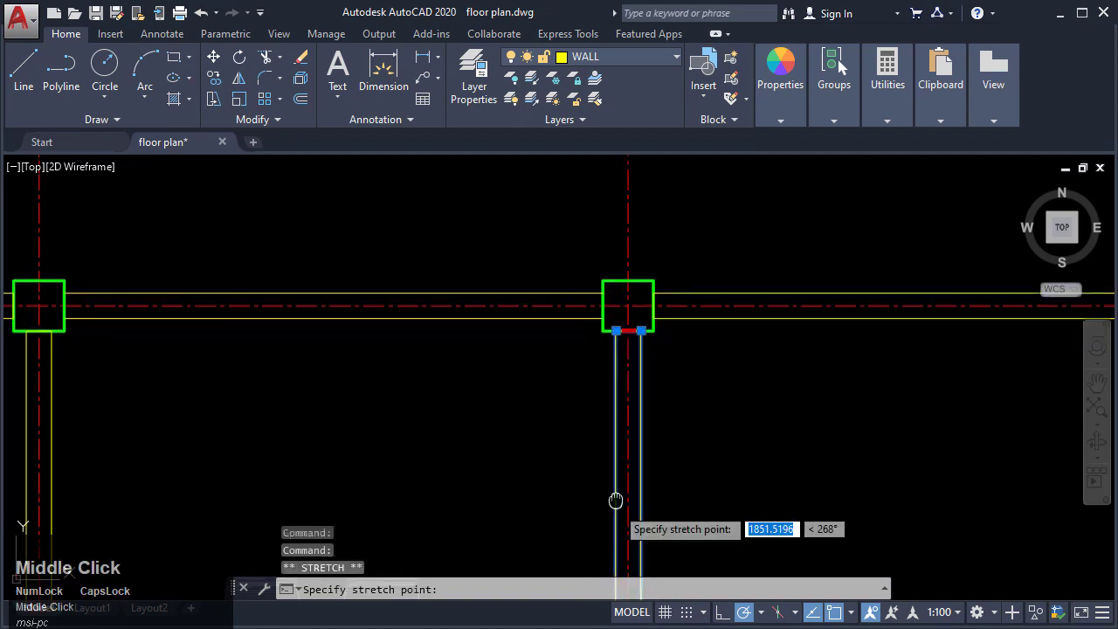
middle_click_drag(617, 499, 655, 393)
scroll(656, 393, "up", 2)
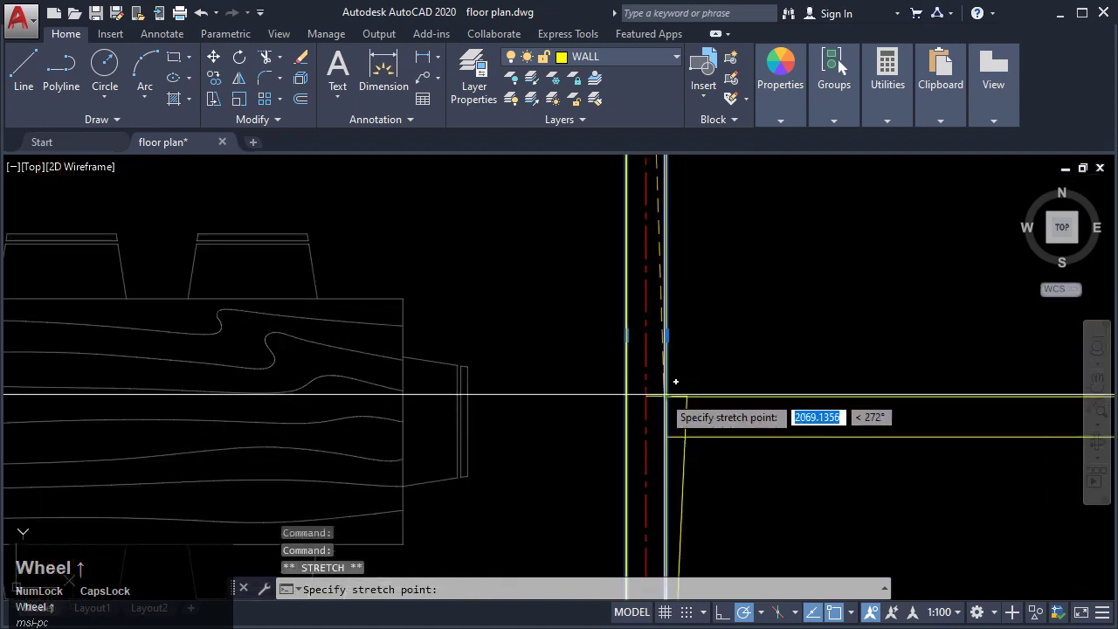
left_click(671, 376)
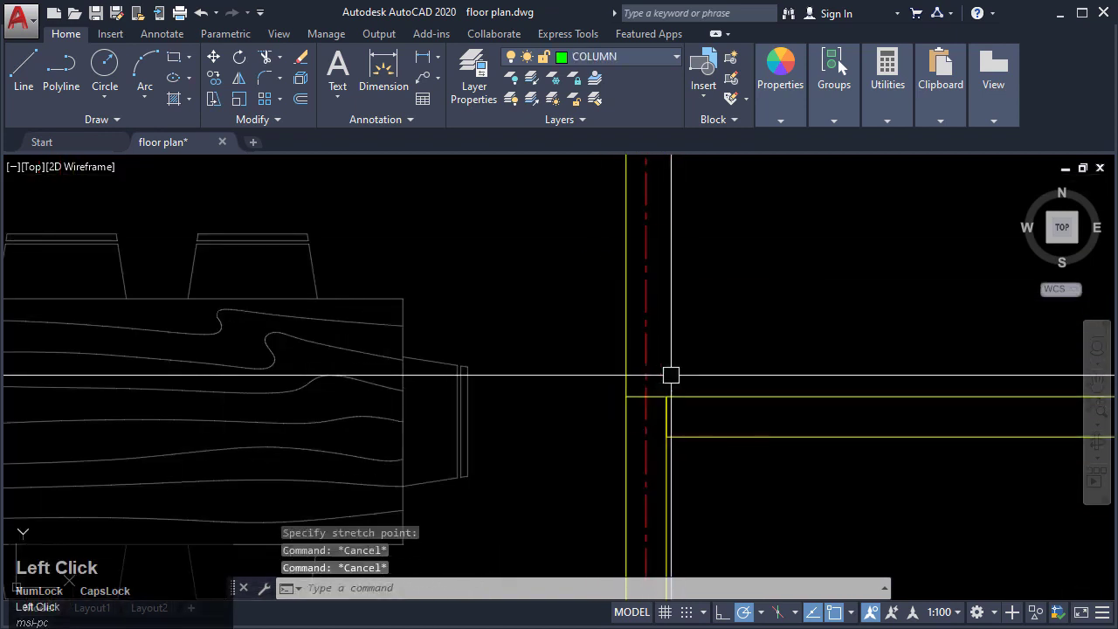
type("TR")
key("Return")
key("Escape")
scroll(644, 344, "down", 5)
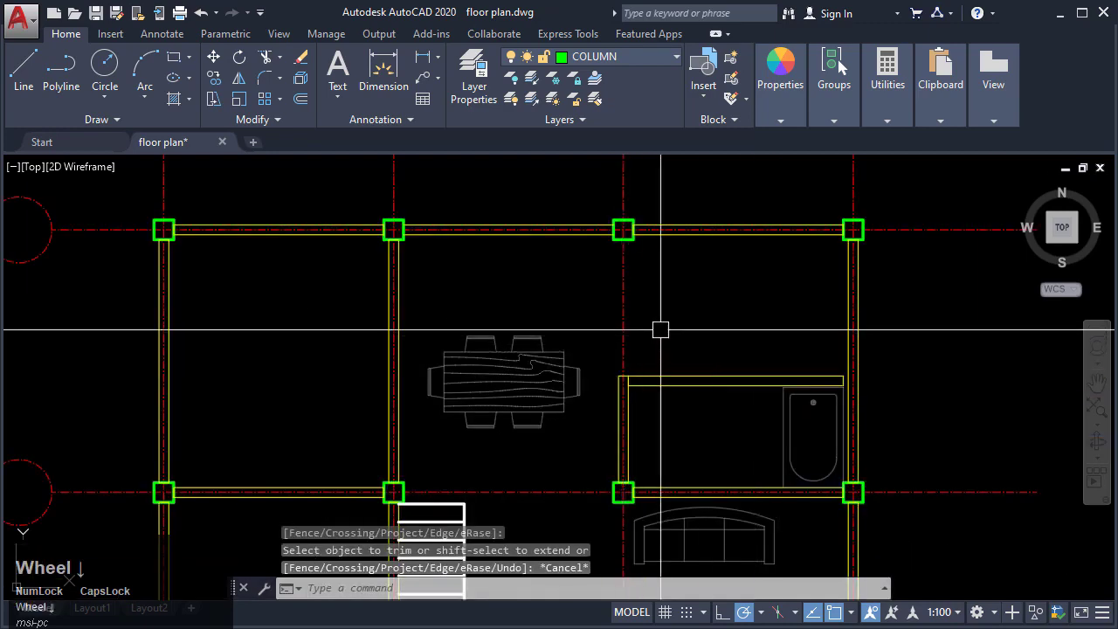
Step: Stretch the partition's right end to meet the inner face of the right exterior wall
middle_click_drag(477, 447, 354, 387)
left_click(667, 324)
scroll(751, 317, "up", 6)
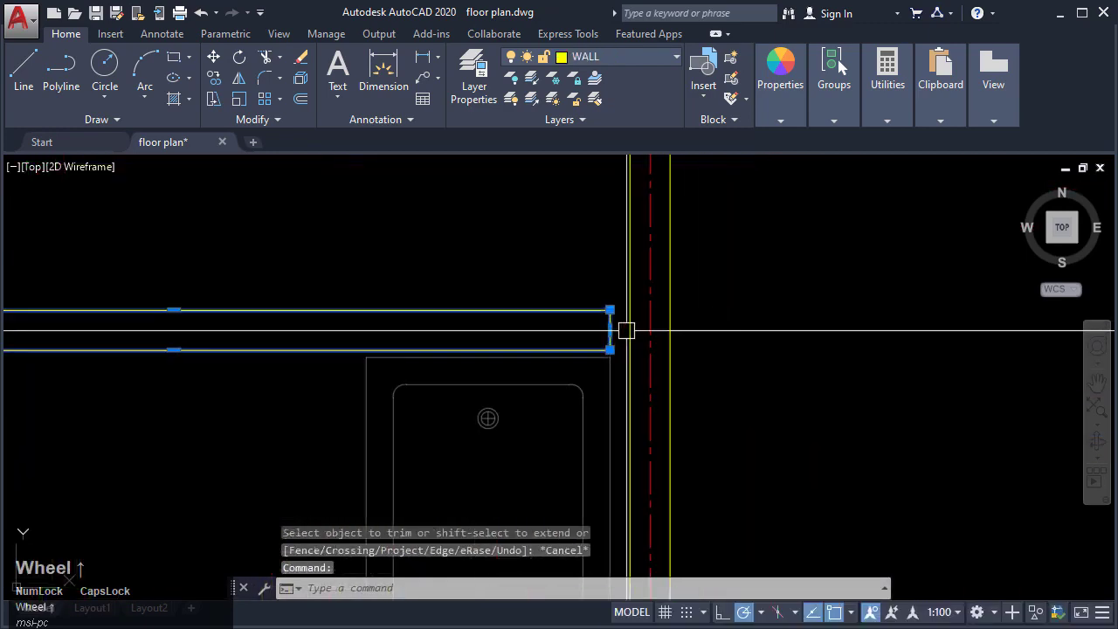
left_click(610, 330)
key("Escape")
scroll(612, 345, "down", 6)
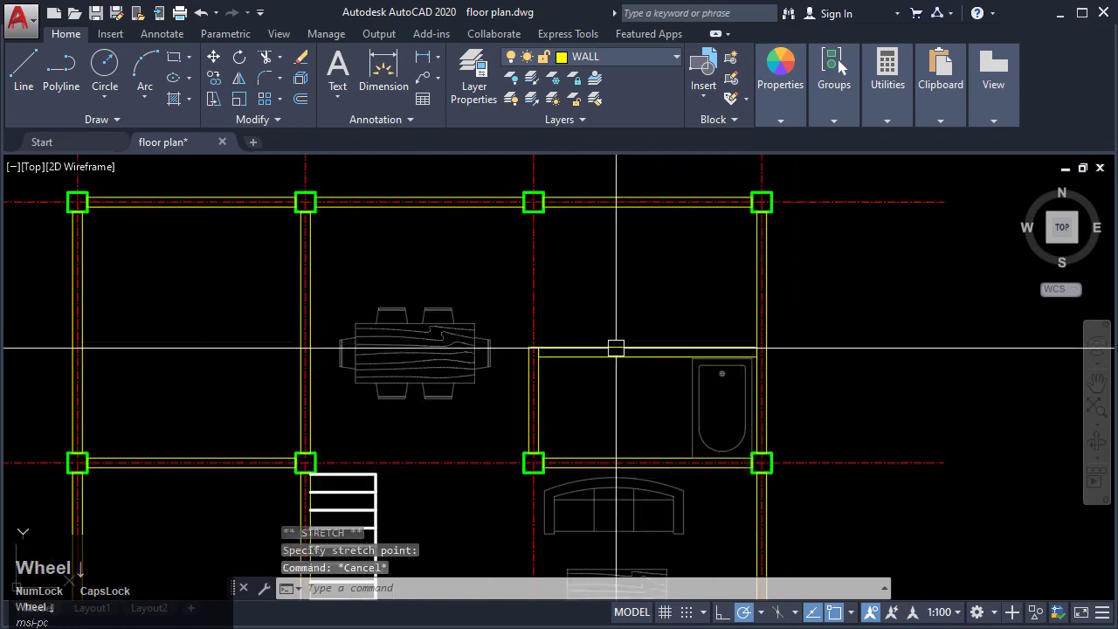
Step: Draw a counter polyline from the partition's upper-left corner, 600 upward and across to the right exterior wall
middle_click_drag(612, 344, 621, 322)
scroll(736, 282, "up", 6)
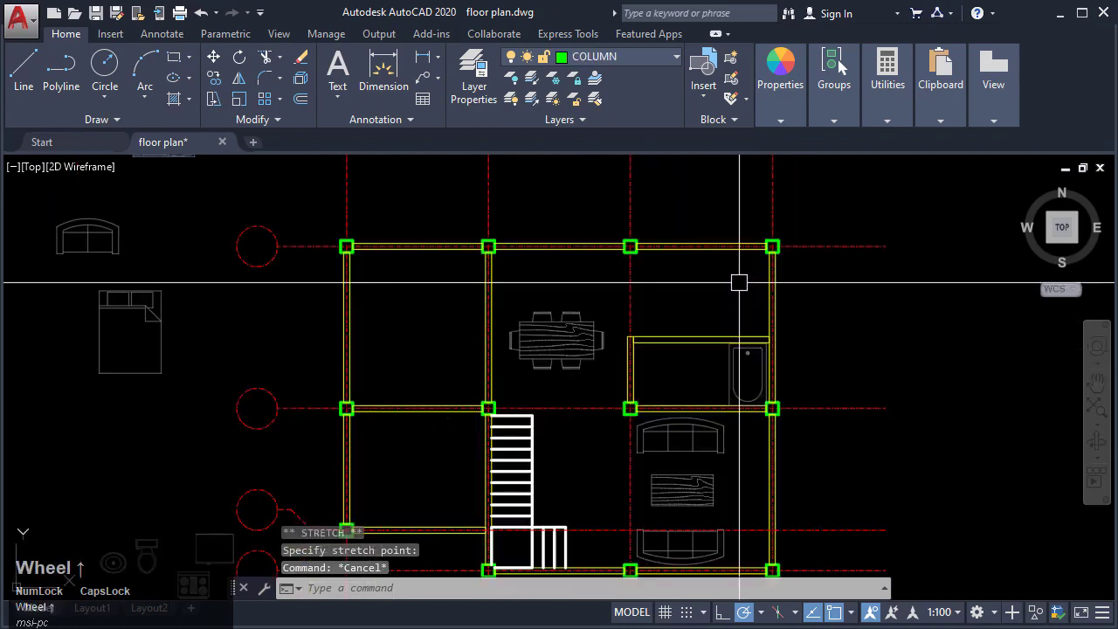
middle_click_drag(700, 319, 626, 348)
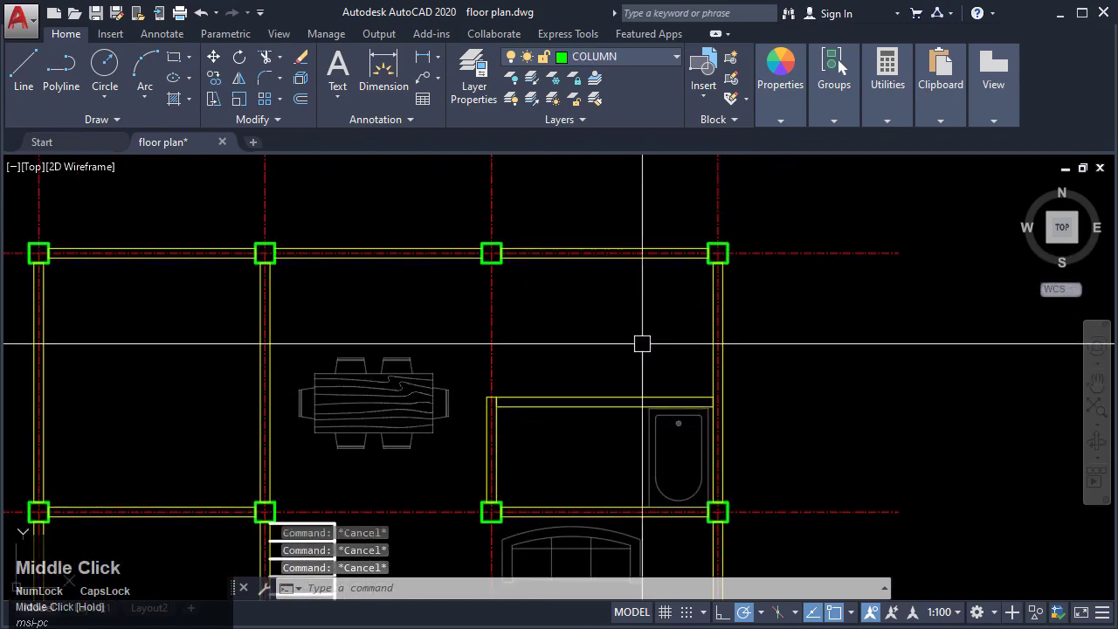
key("Return")
scroll(489, 377, "up", 2)
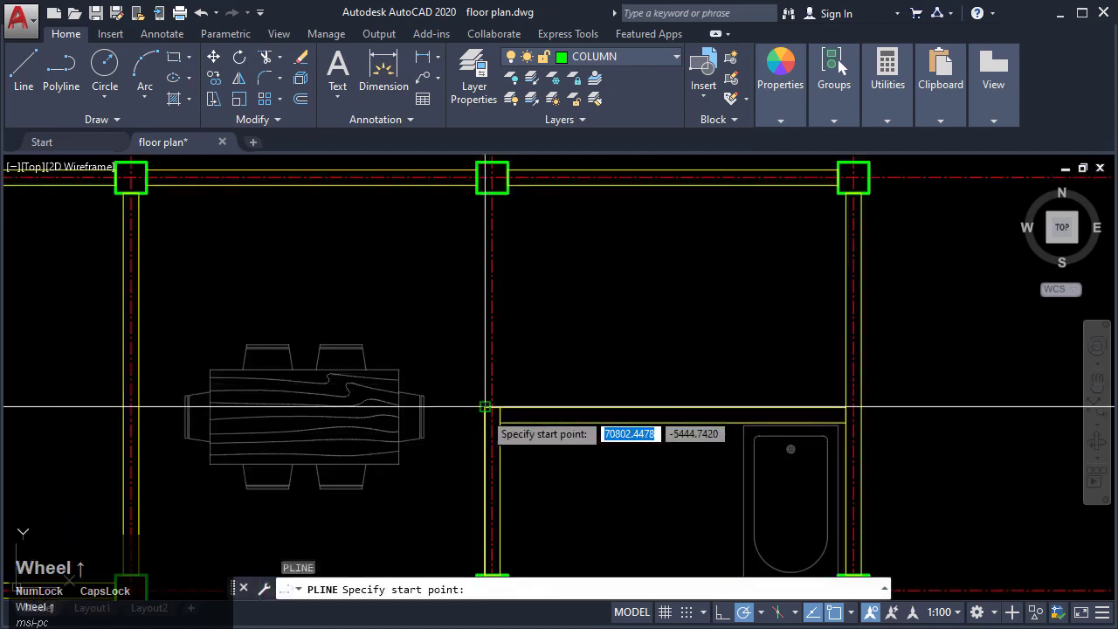
left_click(486, 406)
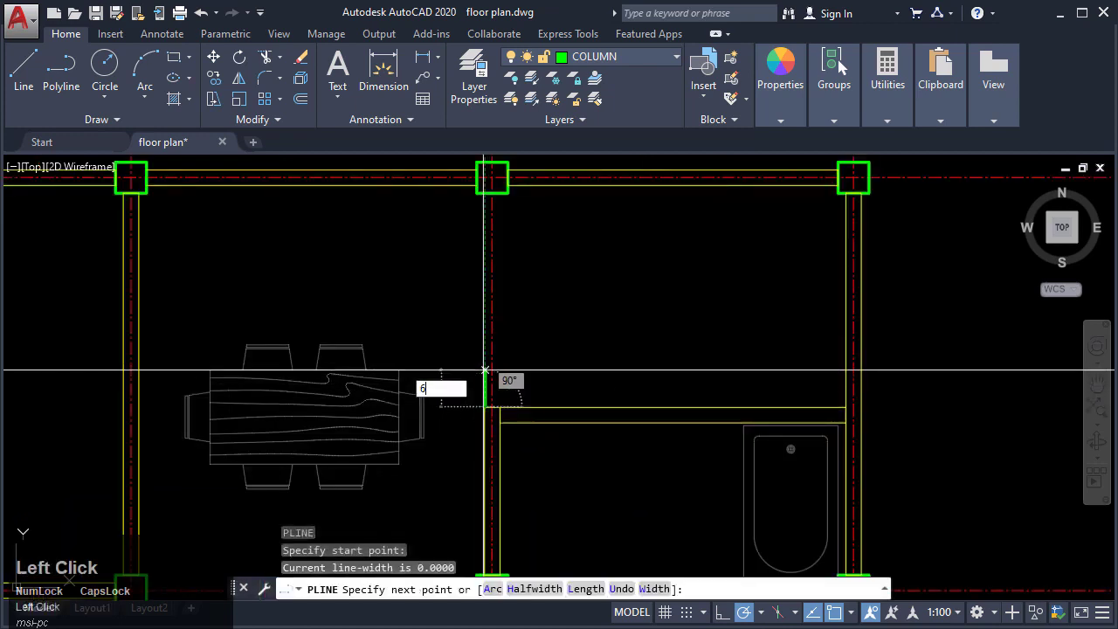
type("600")
key("Return")
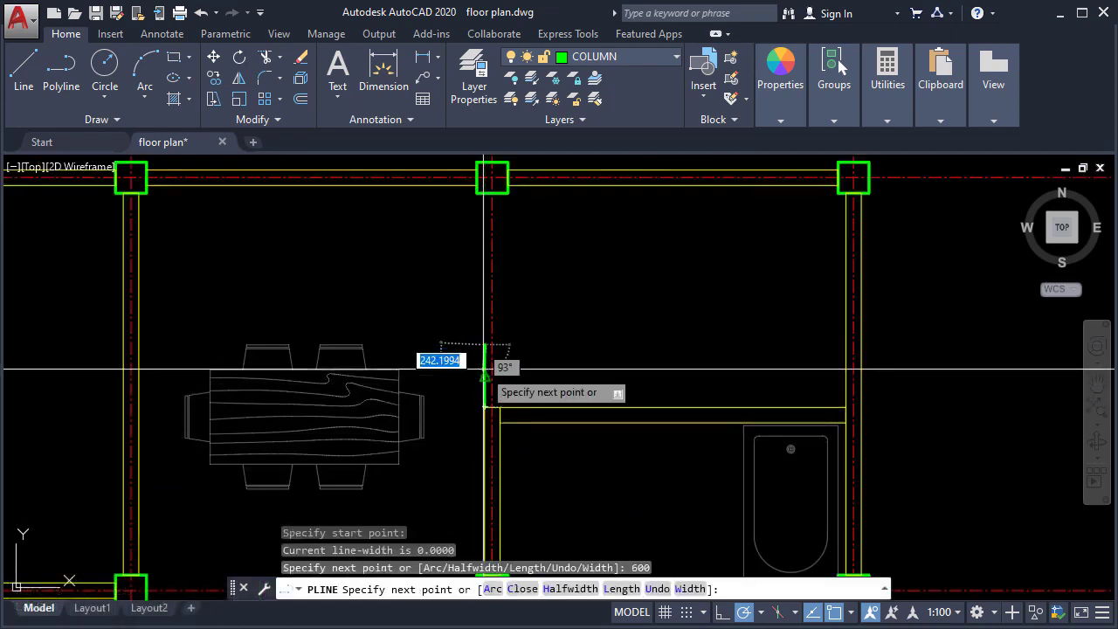
left_click(845, 346)
key("Escape")
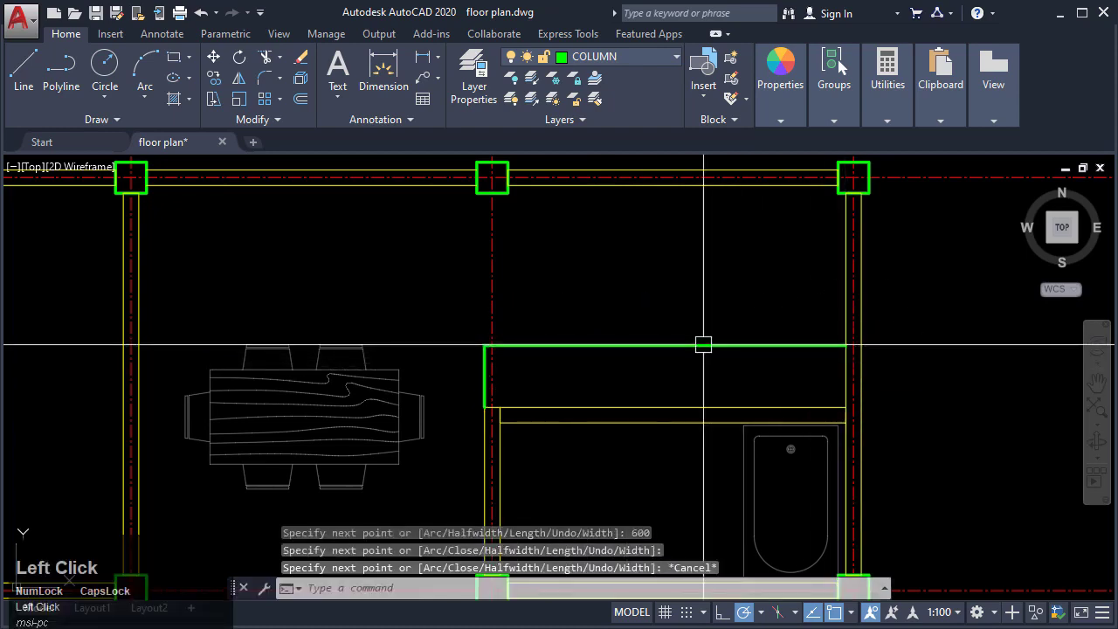
left_click(705, 345)
middle_click_drag(589, 329, 567, 398)
key("Escape")
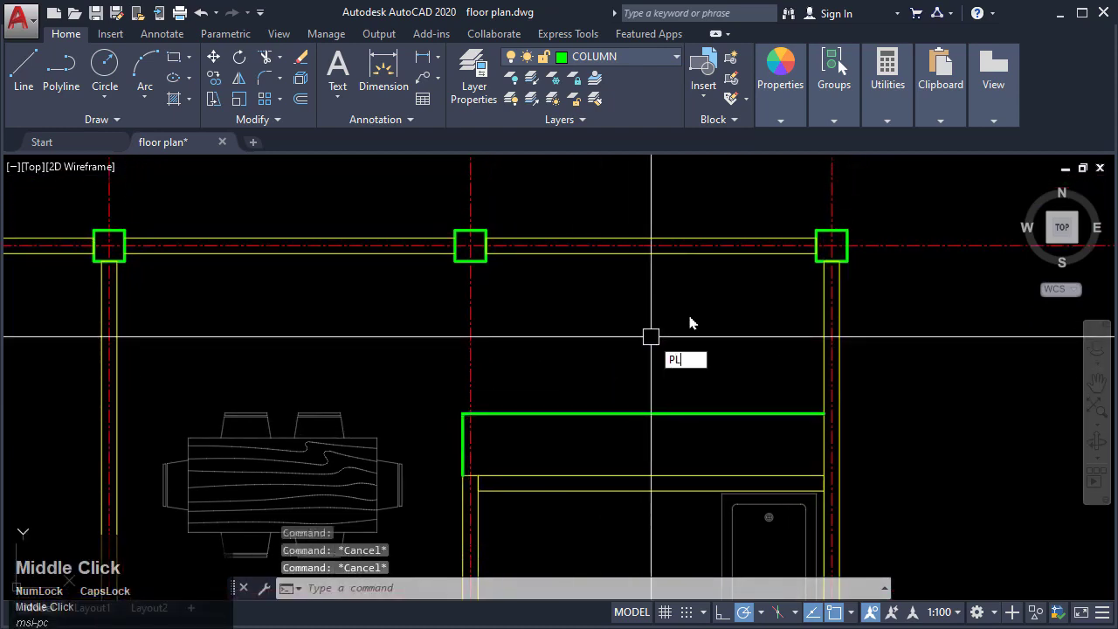
Step: Draw a counter polyline from the top wall's inner face at the right column, 600 downward, across to the middle column's centreline and up to that column
key("Return")
scroll(789, 274, "up", 4)
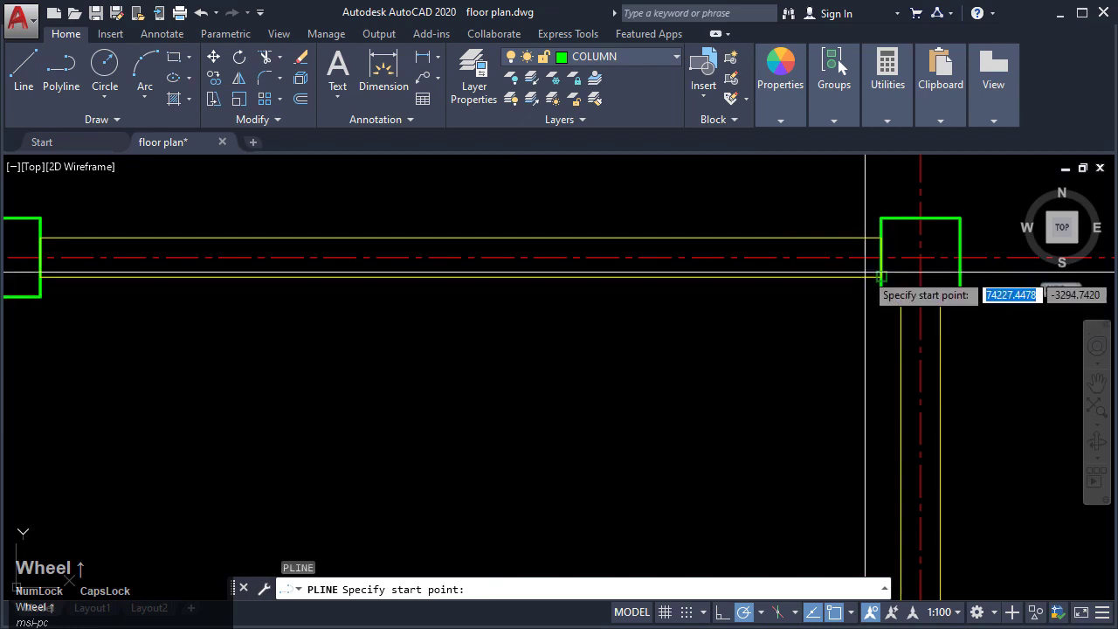
left_click(881, 276)
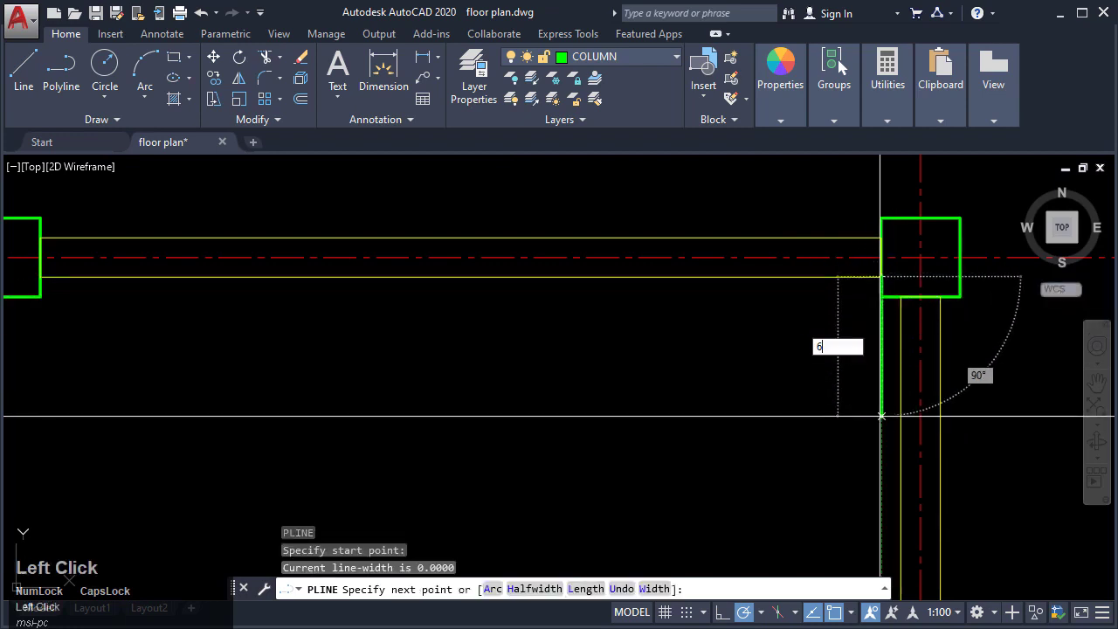
key("Return")
scroll(961, 289, "down", 3)
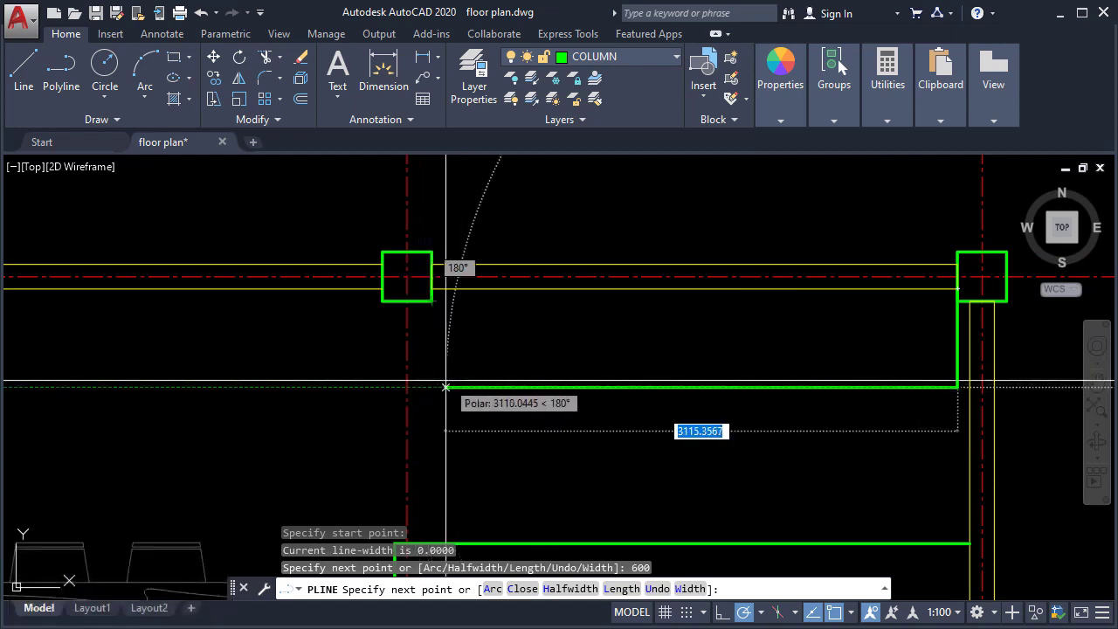
left_click(408, 387)
left_click(408, 302)
key("Escape")
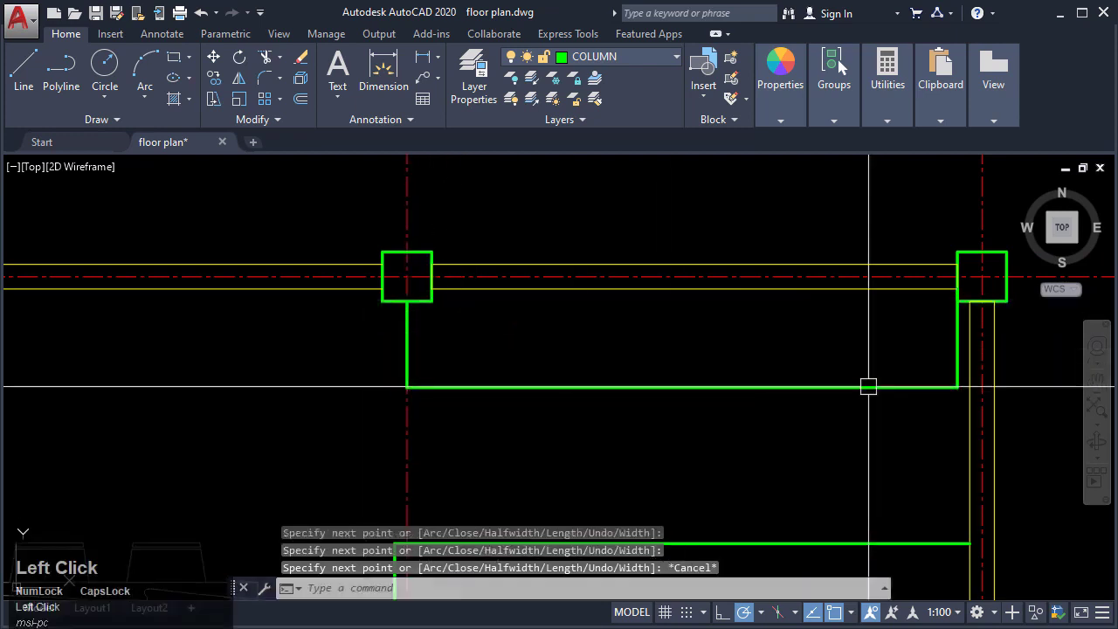
Step: Stretch the upper counter's right edge to the inner face of the right exterior wall
left_click(882, 389)
left_click(956, 354)
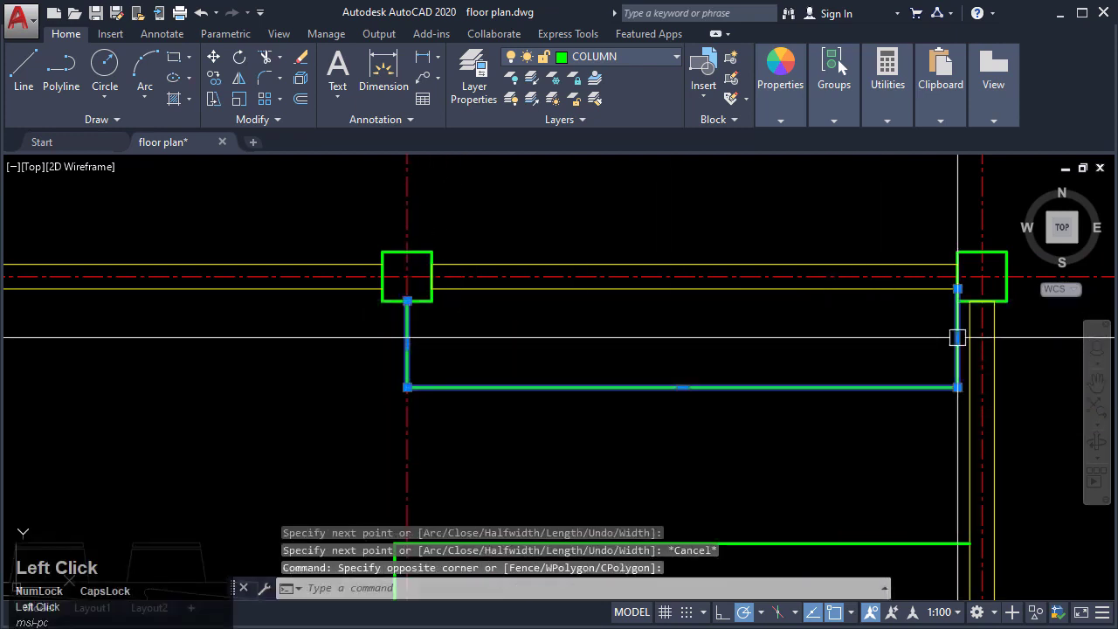
left_click(958, 339)
scroll(759, 320, "down", 3)
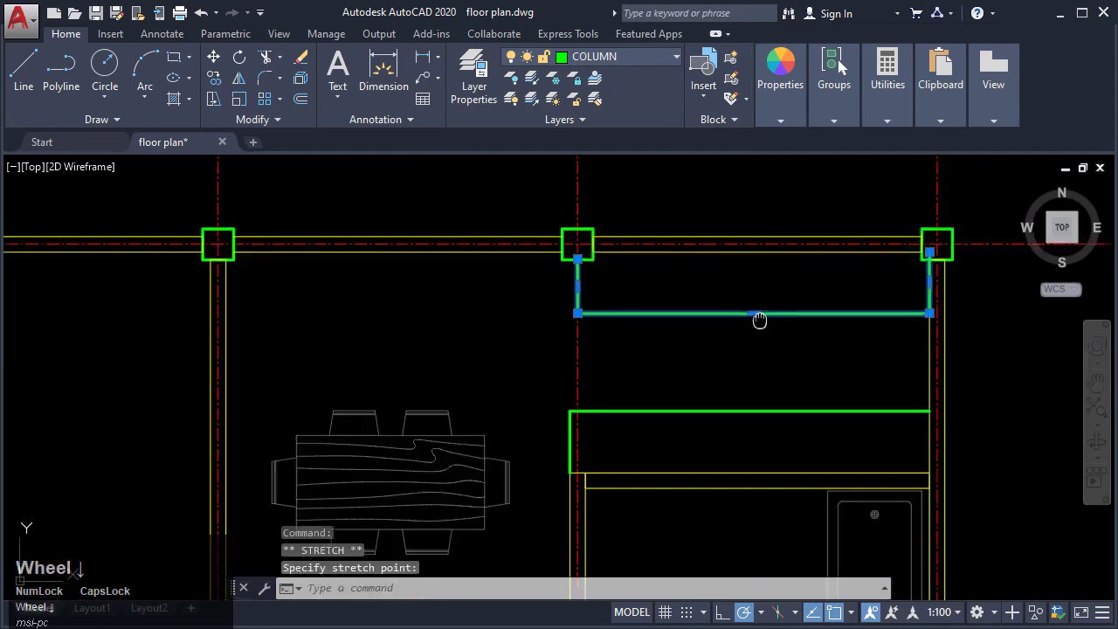
key("Escape")
Step: Move the double sink block onto the upper counter, its back against the top wall's inner face
mouse_move(662, 357)
middle_mouse_down()
mouse_move(544, 379)
mouse_move(667, 392)
middle_mouse_up()
scroll(500, 377, "up", 3)
scroll(667, 392, "down", 5)
scroll(648, 446, "up", 4)
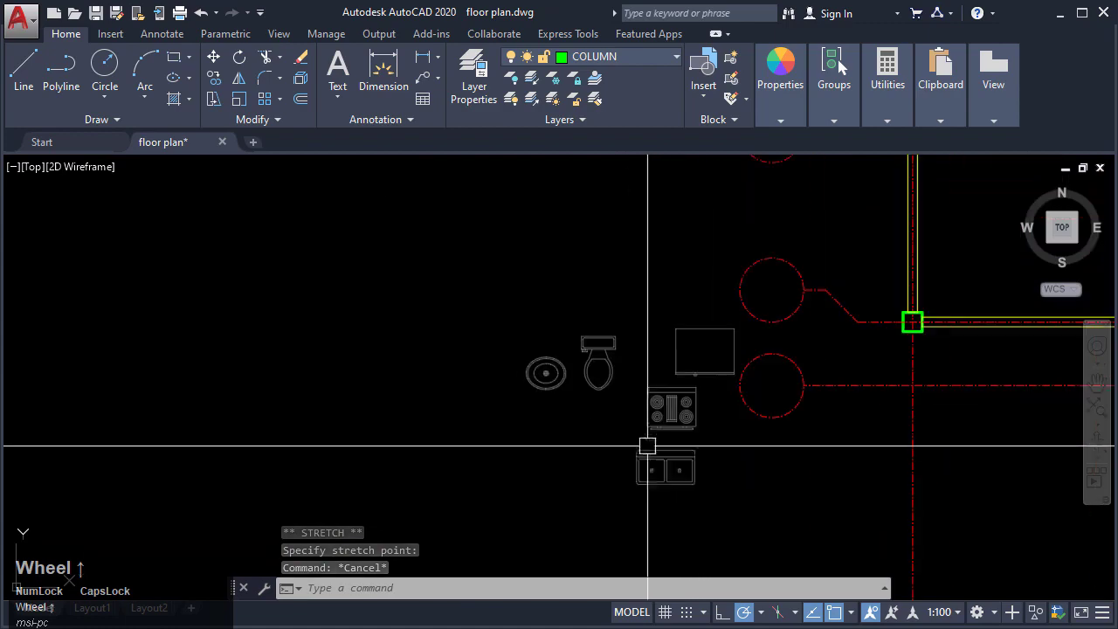
left_click(657, 463)
left_click(667, 454)
scroll(387, 426, "down", 3)
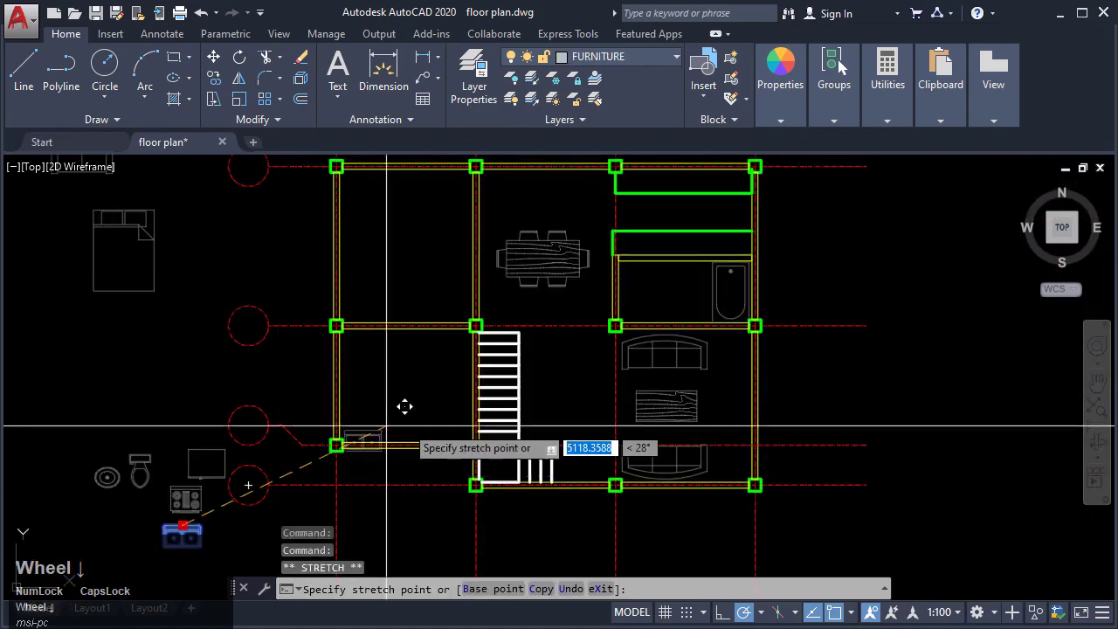
middle_click_drag(387, 426, 356, 493)
scroll(514, 342, "up", 2)
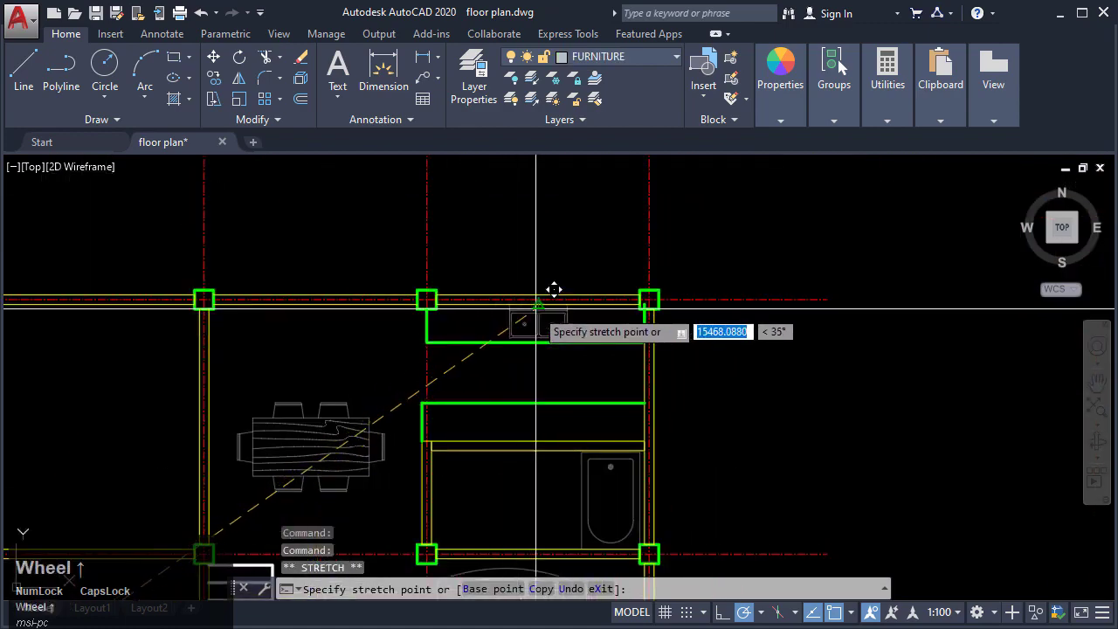
scroll(535, 307, "down", 5)
key("Escape")
Step: Move the stove block from outside the plan into the kitchen between the two counters
scroll(516, 357, "up", 6)
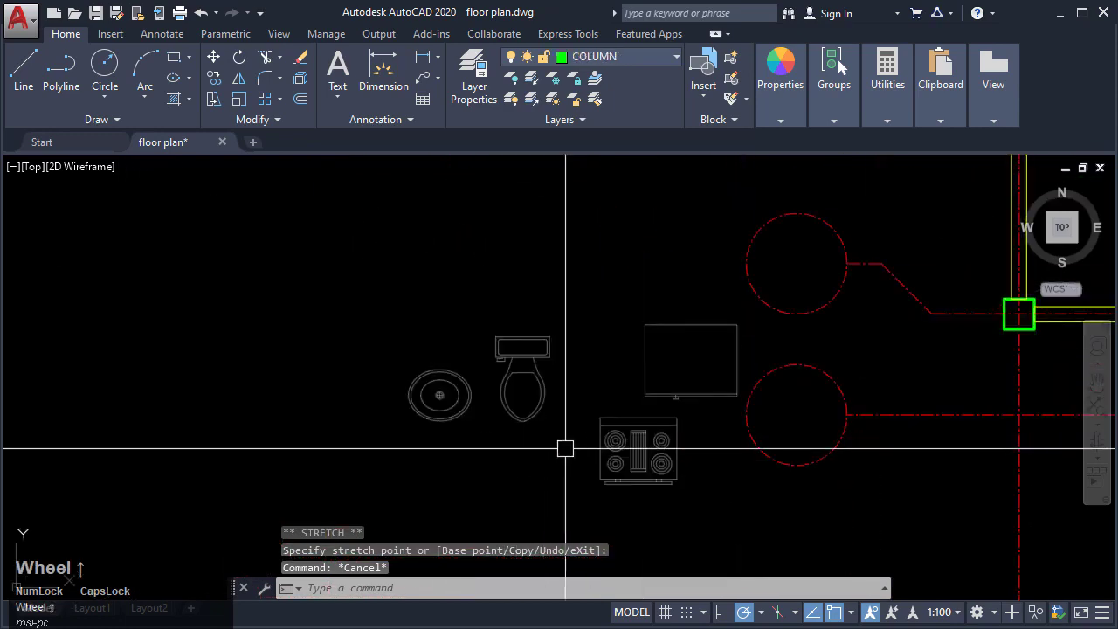
left_click(606, 451)
middle_click_drag(648, 379, 184, 525)
scroll(185, 526, "down", 2)
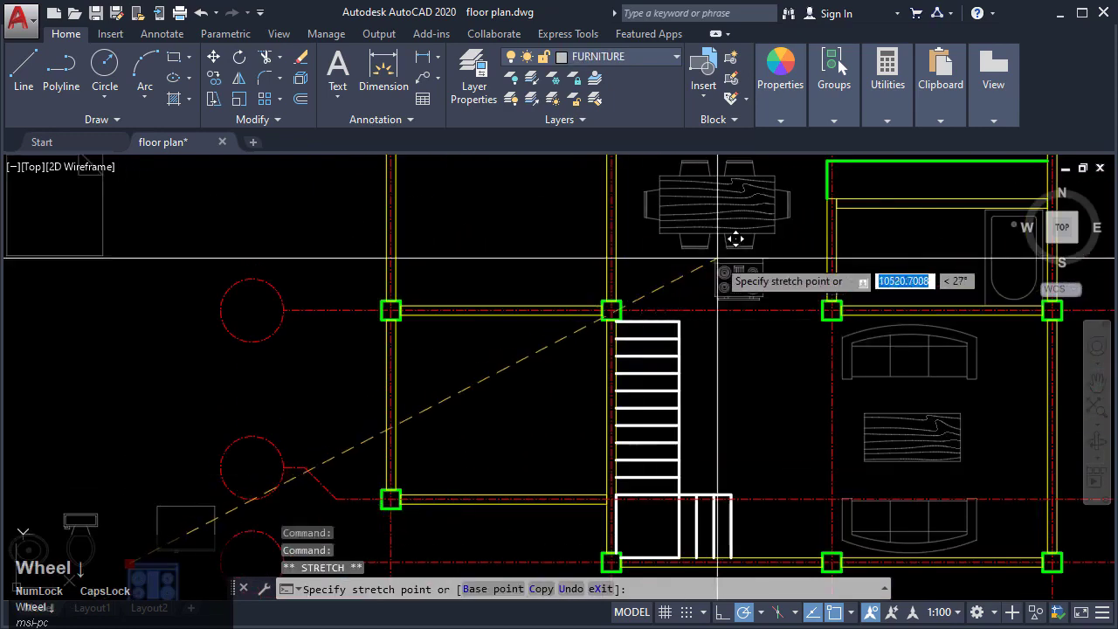
middle_click_drag(883, 179, 457, 456)
scroll(469, 391, "up", 4)
left_click(442, 392)
key("Escape")
Step: Rotate the stove 180° and move it onto the lower counter, into the corner of the partition and right exterior wall
type("RO")
key("Return")
left_click(580, 421)
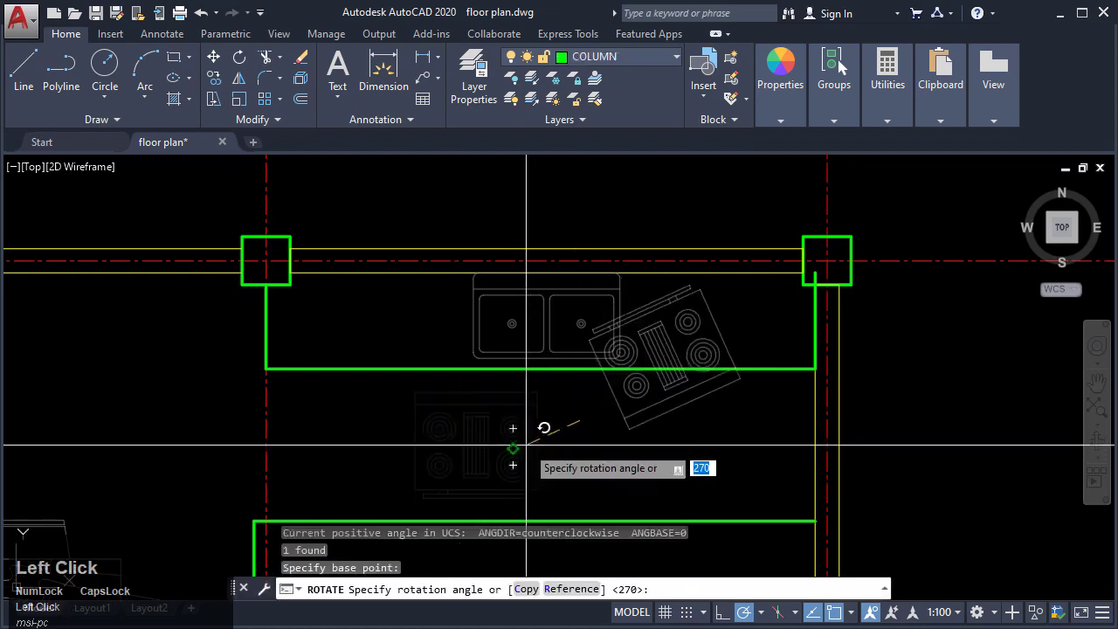
left_click(602, 428)
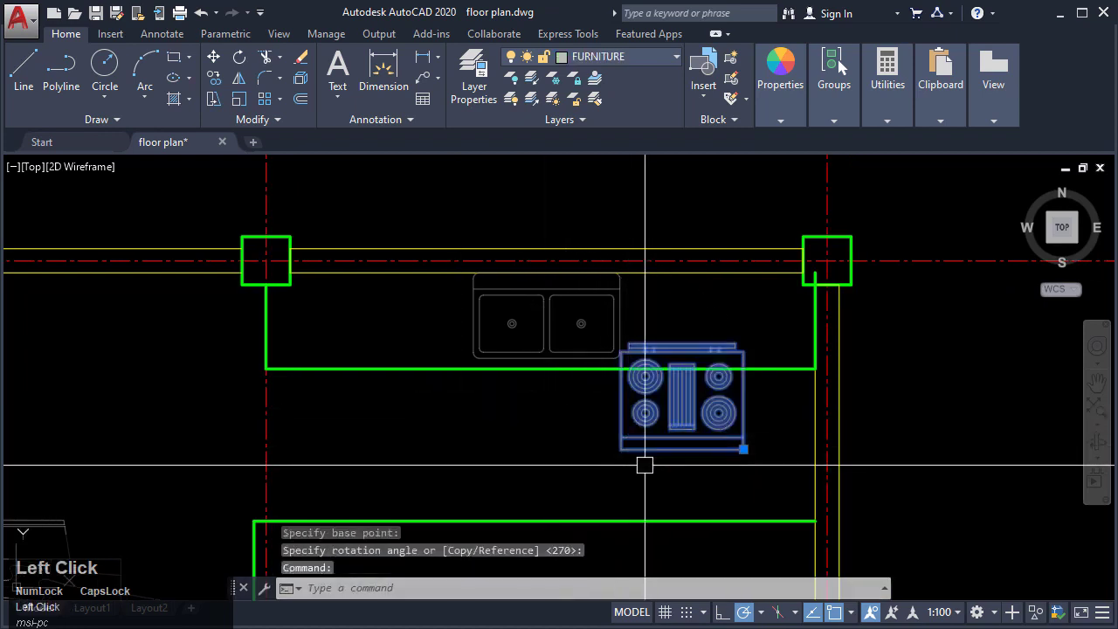
left_click(743, 449)
middle_click_drag(764, 486, 662, 382)
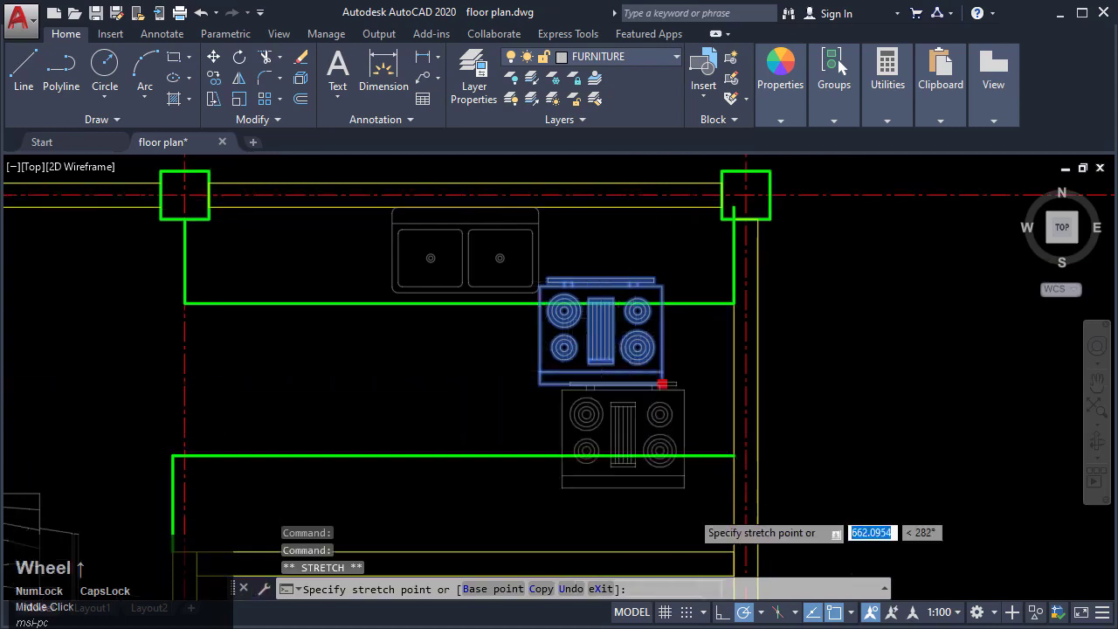
scroll(661, 382, "up", 4)
left_click(694, 425)
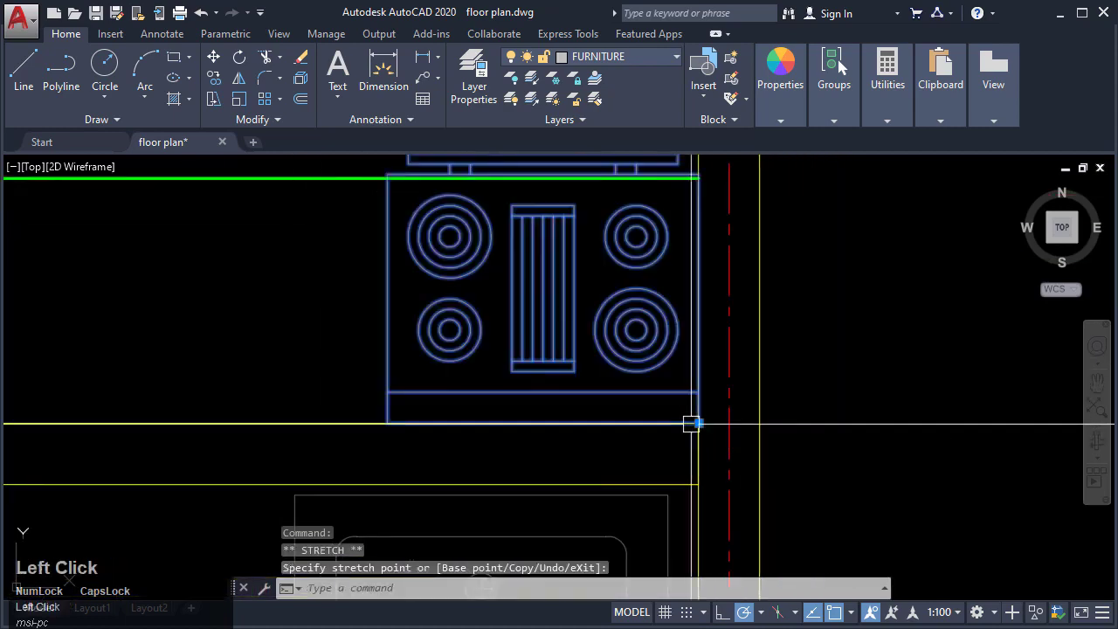
Step: Move the refrigerator block to the left end of the upper counter, beside the middle column
scroll(610, 409, "down", 2)
middle_click_drag(594, 412, 987, 346)
scroll(987, 346, "down", 4)
scroll(383, 497, "down", 1)
middle_click_drag(383, 498, 813, 240)
scroll(813, 240, "down", 1)
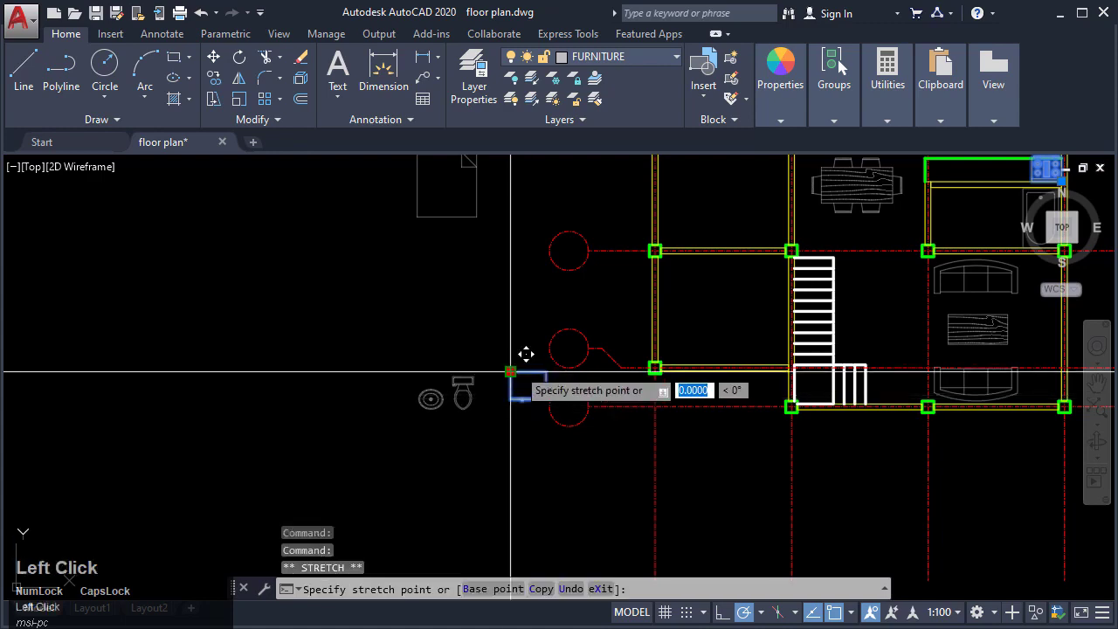
scroll(332, 350, "down", 1)
scroll(342, 270, "up", 3)
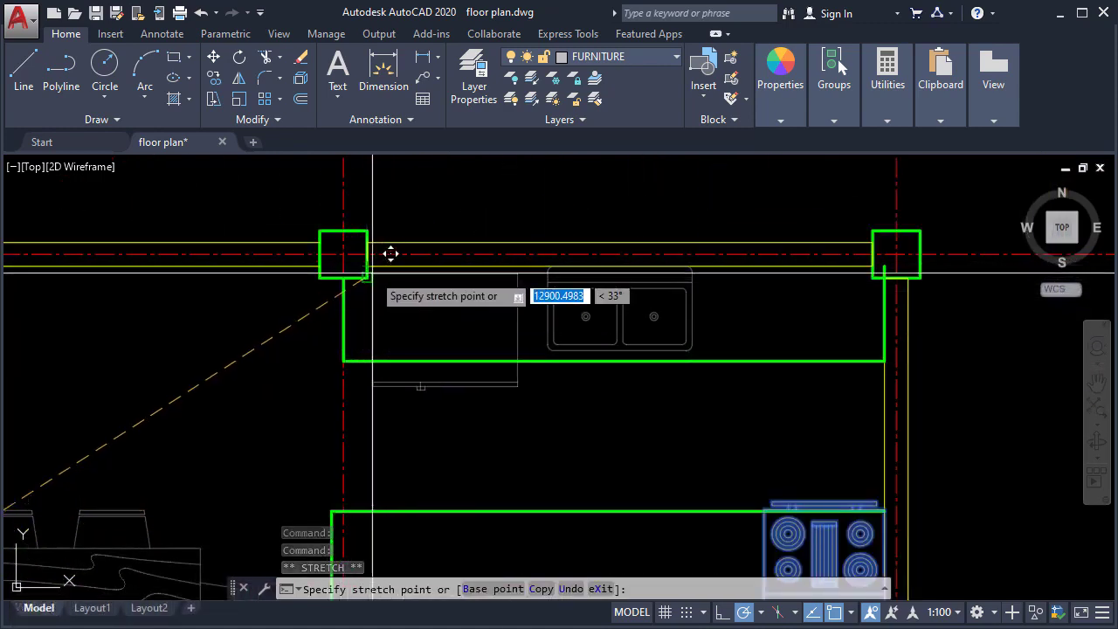
left_click(373, 296)
middle_click_drag(440, 405, 444, 401)
Step: Rotate the refrigerator and the stove together by 180° about a point between the counters
type("R")
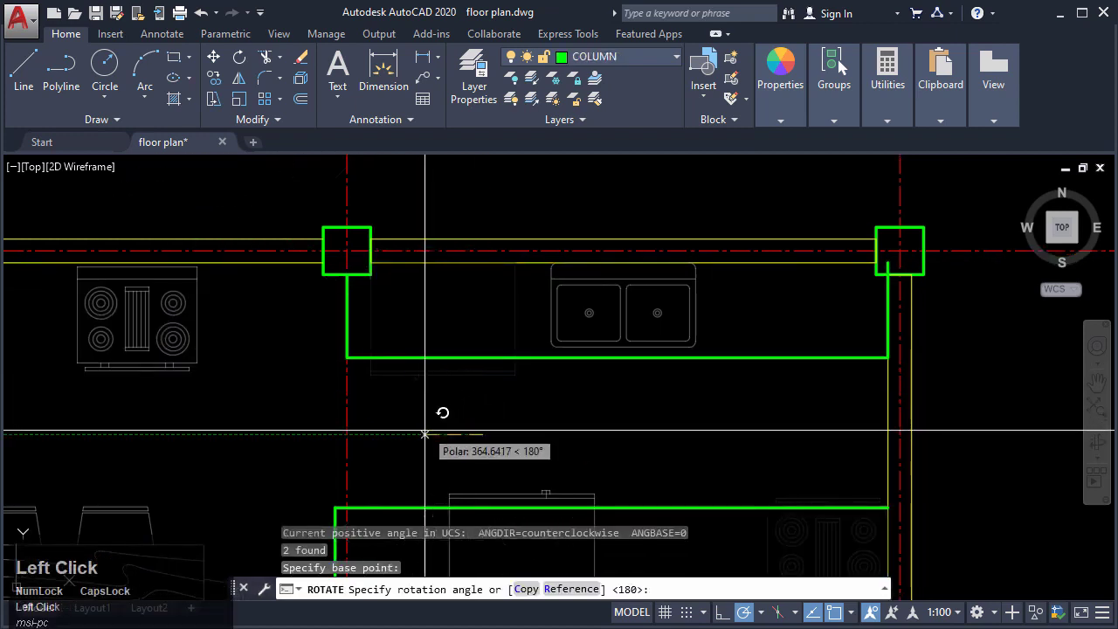
left_click(425, 429)
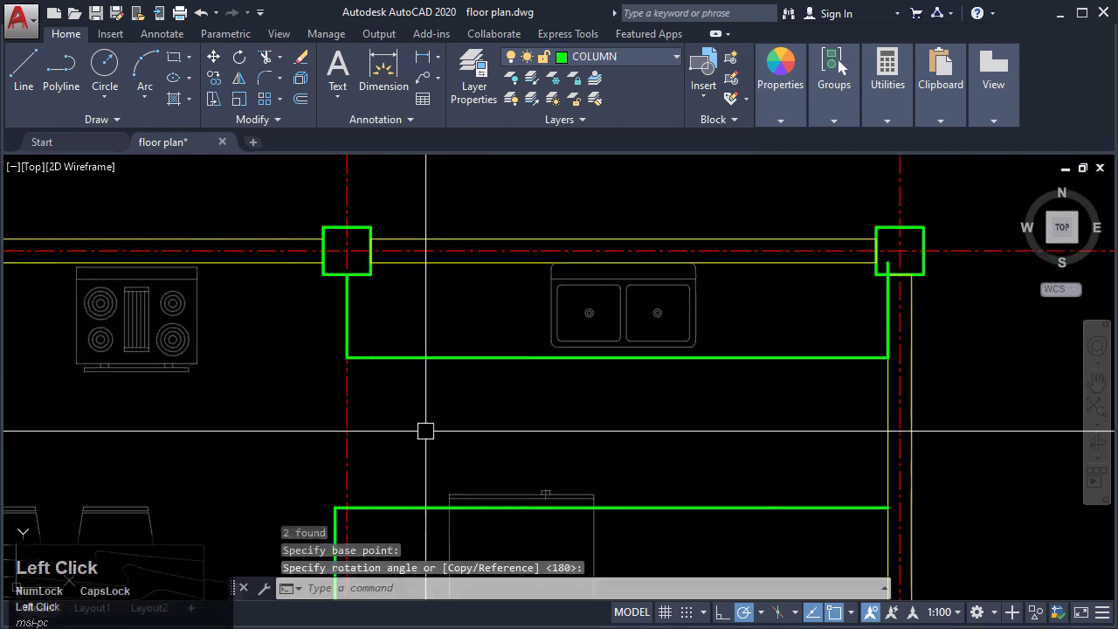
scroll(461, 307, "down", 3)
Step: Move the refrigerator and stove together, putting the refrigerator in the lower counter's right corner and the stove at the upper counter's left end
left_click(471, 315)
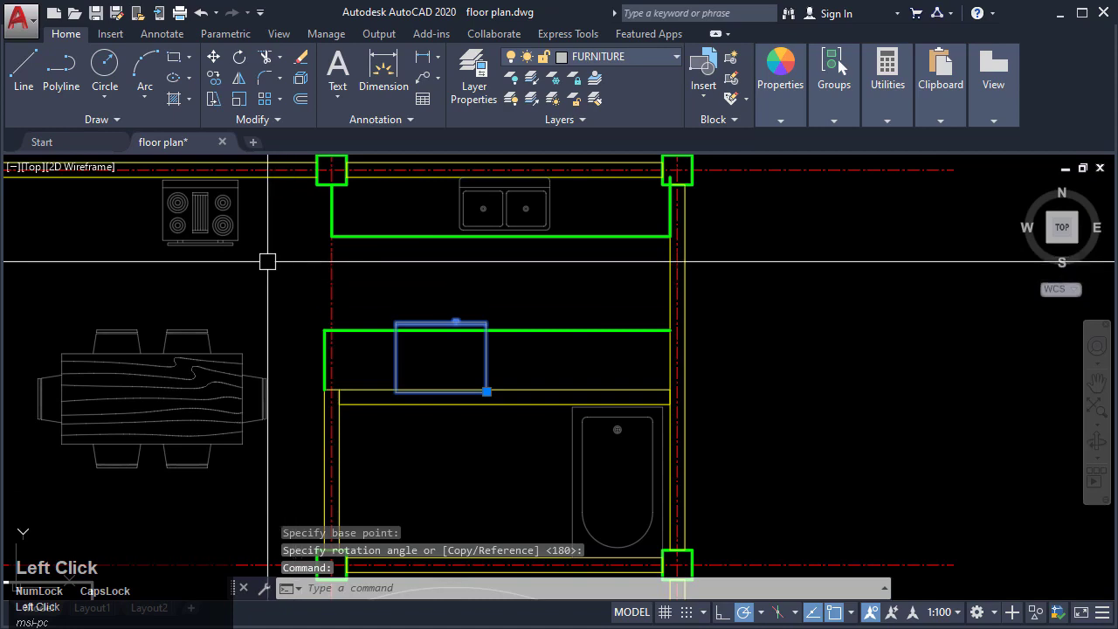
left_click(236, 230)
type("m")
key("Return")
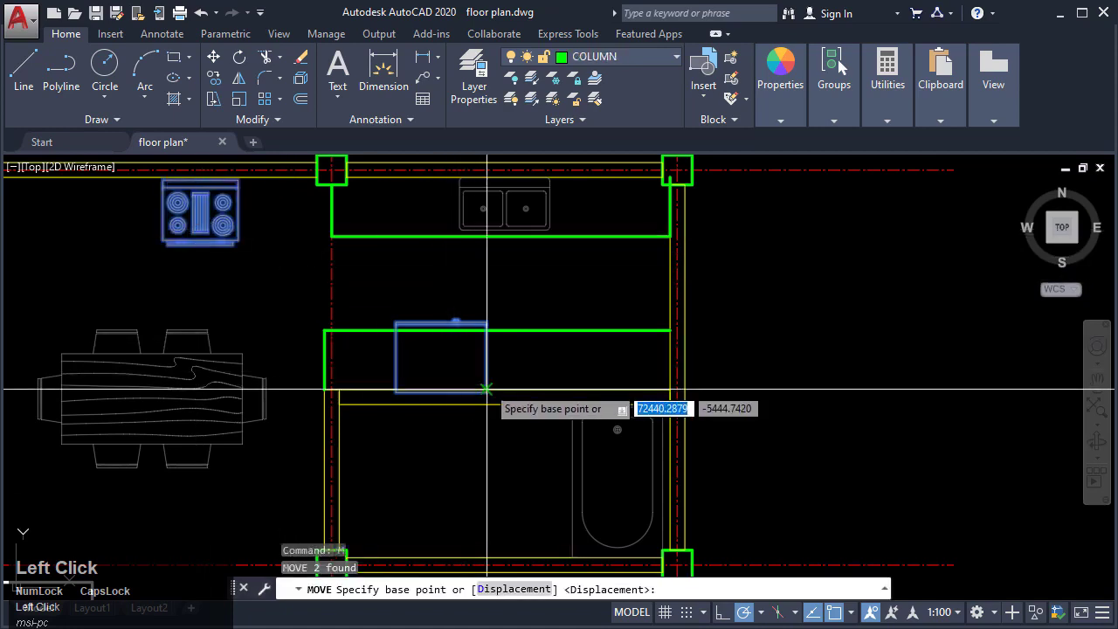
left_click(487, 390)
scroll(629, 367, "up", 5)
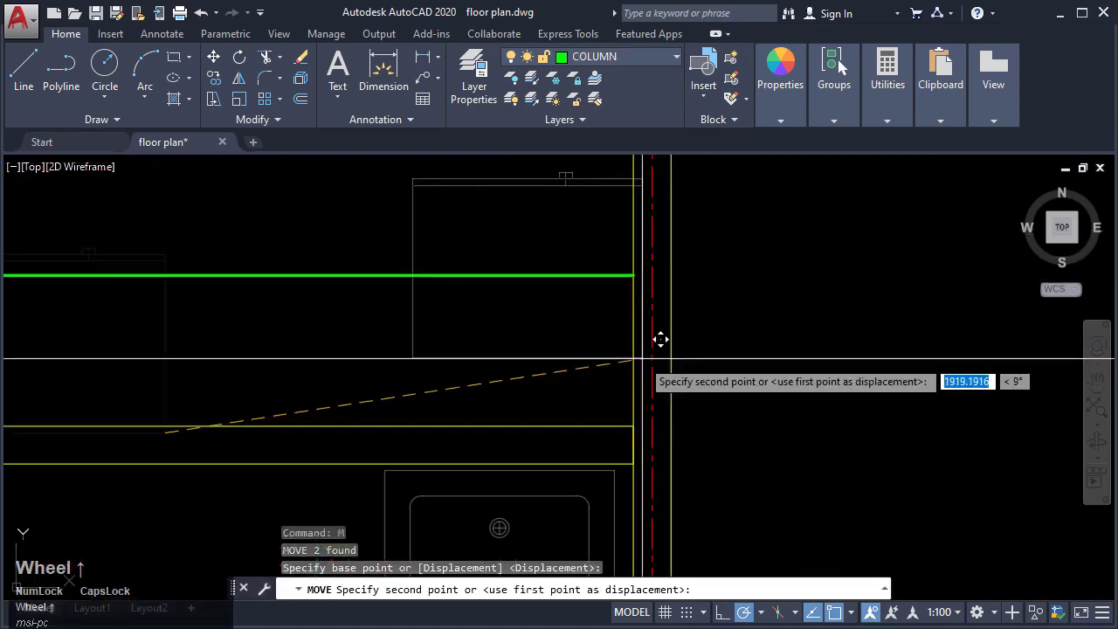
left_click(630, 424)
scroll(622, 411, "down", 6)
middle_click_drag(455, 358, 492, 387)
scroll(491, 323, "up", 2)
mouse_move(491, 324)
middle_mouse_down()
mouse_move(501, 339)
mouse_move(504, 323)
middle_mouse_up()
key("Escape")
Step: Move the toilet block into the bathroom, its tank against the partition wall beside the bathtub
middle_click_drag(450, 366, 607, 302)
scroll(608, 303, "down", 5)
middle_click_drag(359, 405, 728, 300)
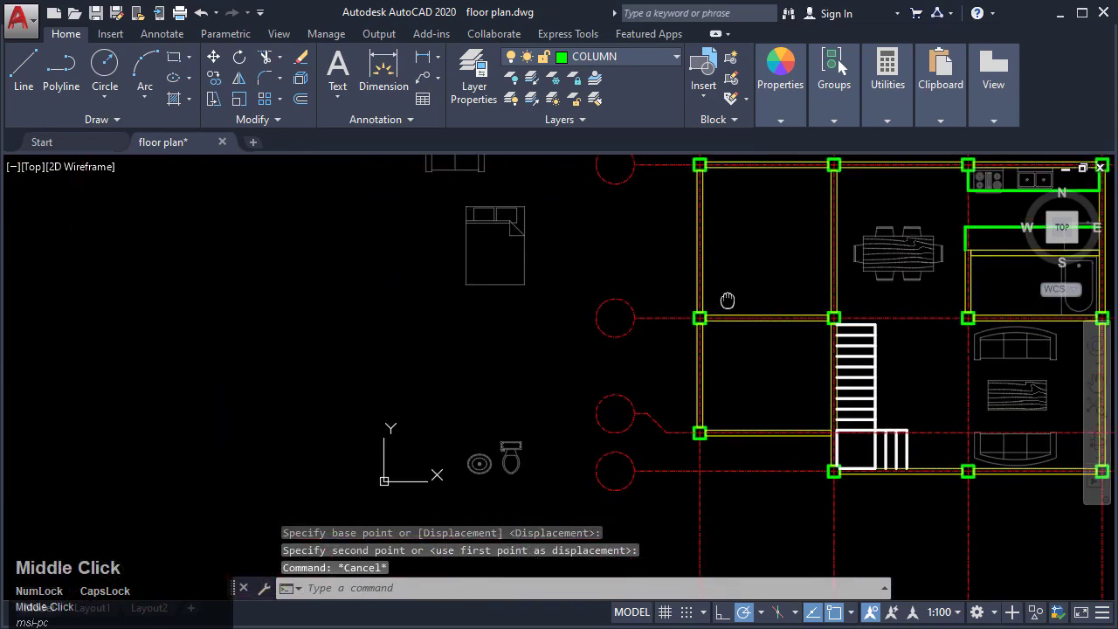
scroll(655, 305, "down", 2)
scroll(517, 305, "up", 4)
left_click(571, 371)
left_click(569, 373)
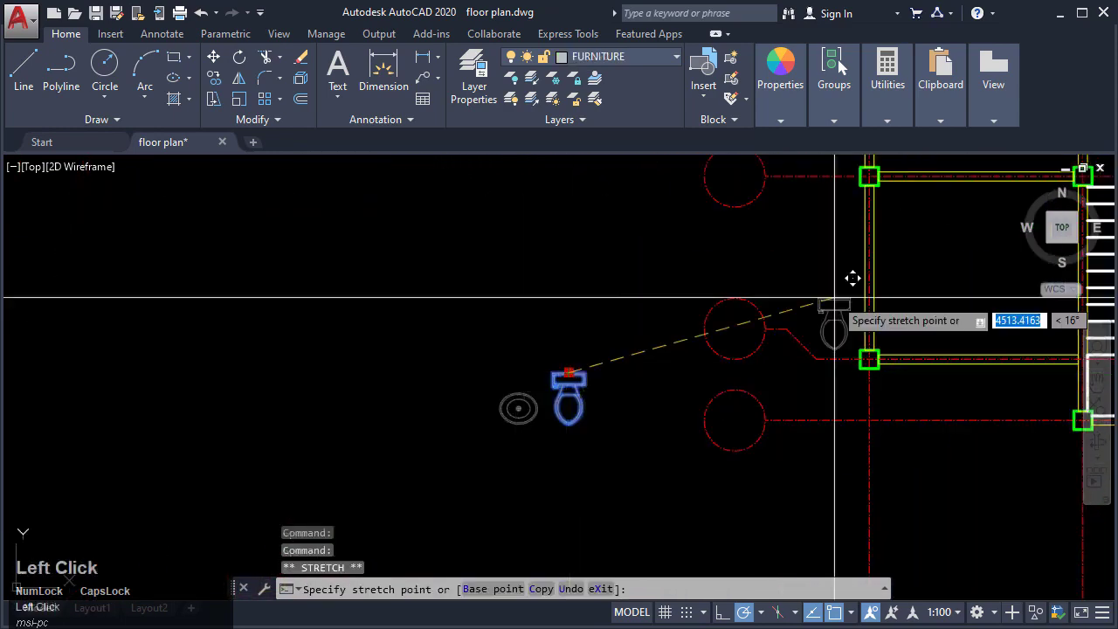
middle_click_drag(853, 277, 632, 310)
scroll(586, 247, "up", 4)
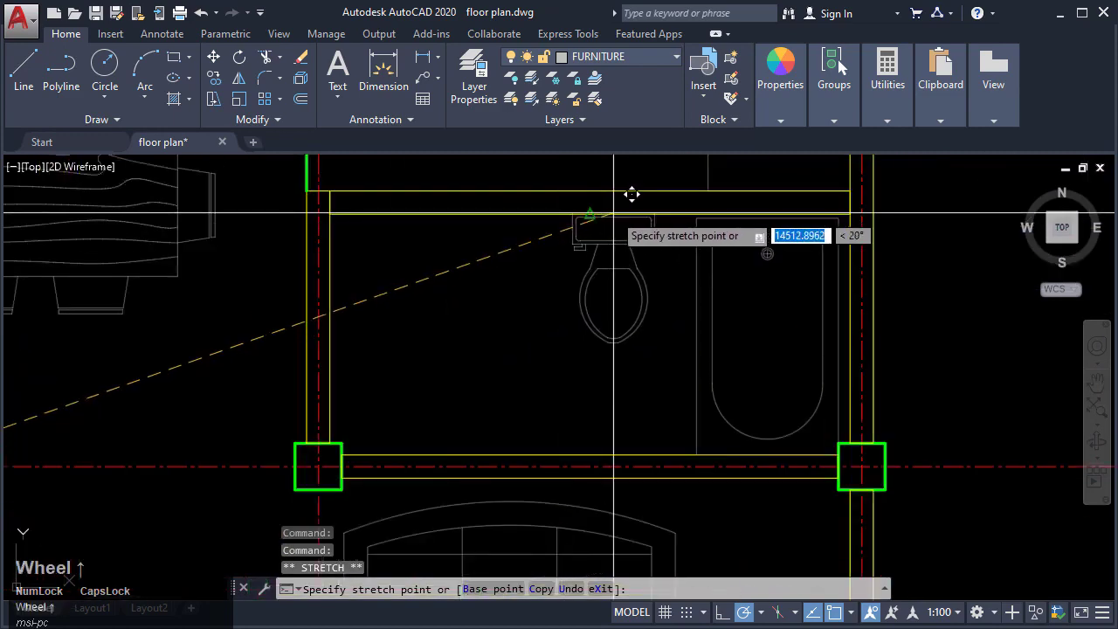
left_click(596, 213)
Step: Move the oval washbasin block into the bathroom's upper-left corner, beside the toilet
middle_click_drag(475, 297, 778, 276)
scroll(560, 365, "down", 3)
middle_click_drag(419, 370, 860, 275)
scroll(699, 336, "down", 7)
scroll(480, 386, "up", 2)
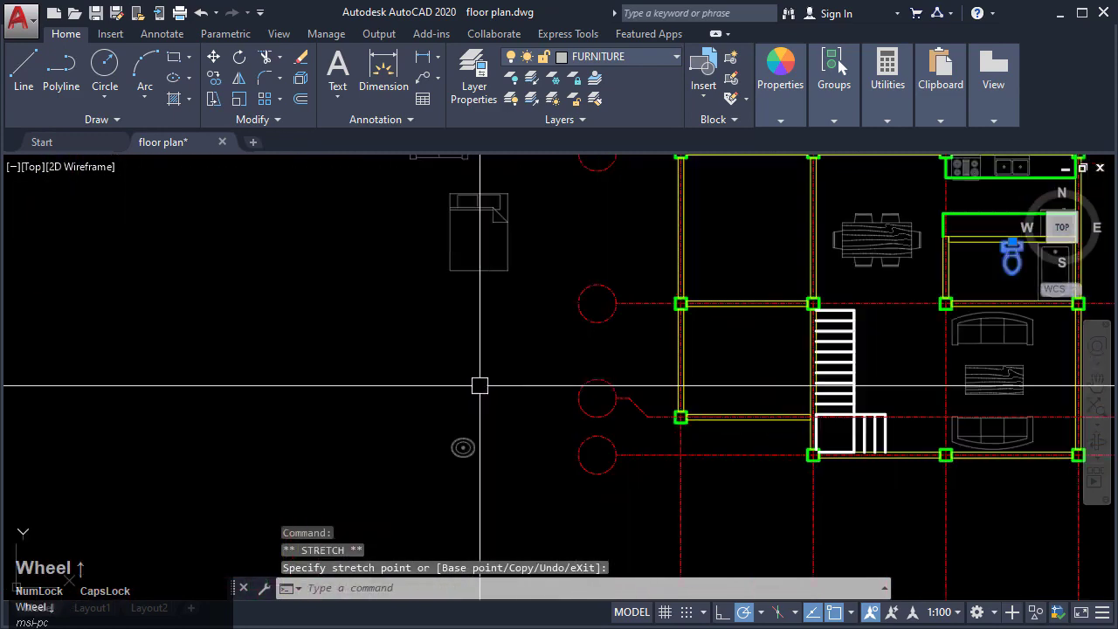
scroll(479, 386, "up", 2)
left_click(468, 436)
left_click(444, 481)
left_click(454, 487)
left_click(452, 485)
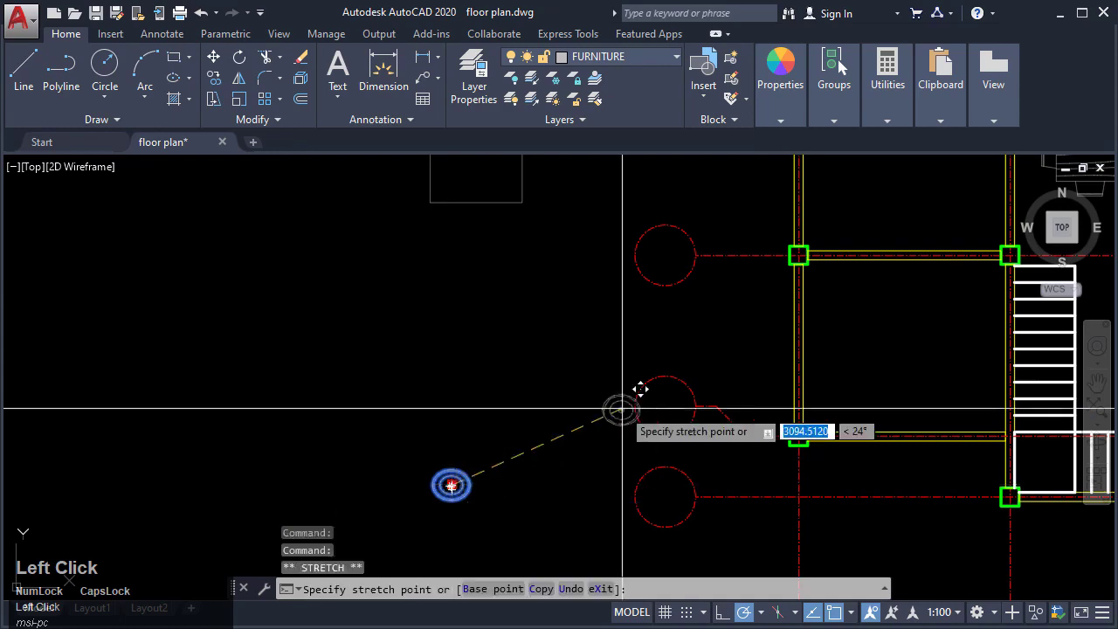
middle_click_drag(640, 389, 606, 312)
scroll(688, 283, "up", 2)
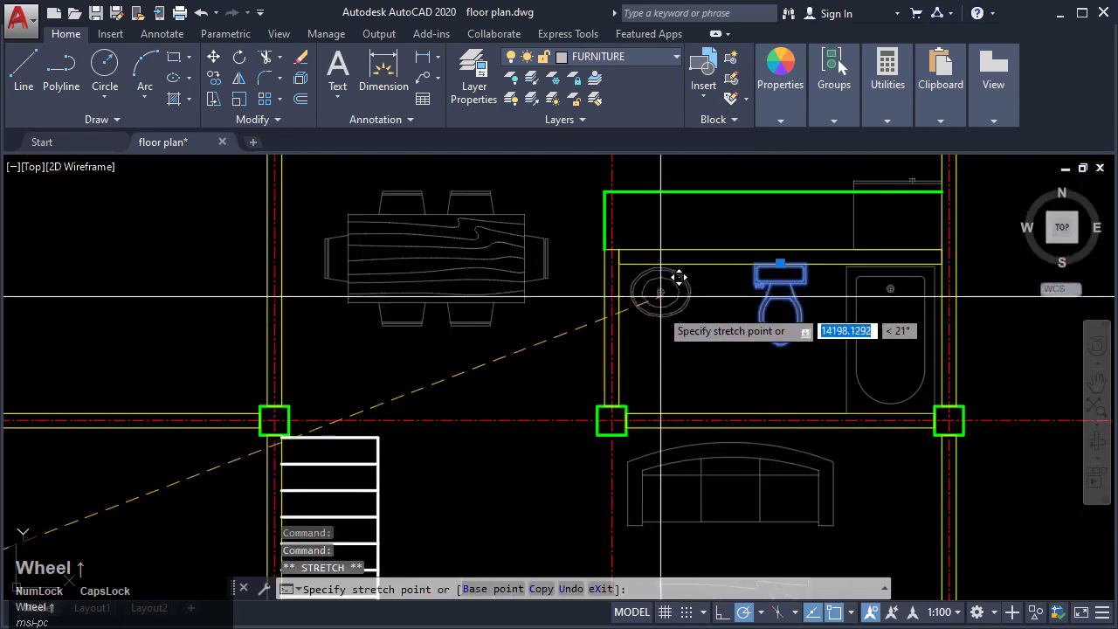
left_click(672, 292)
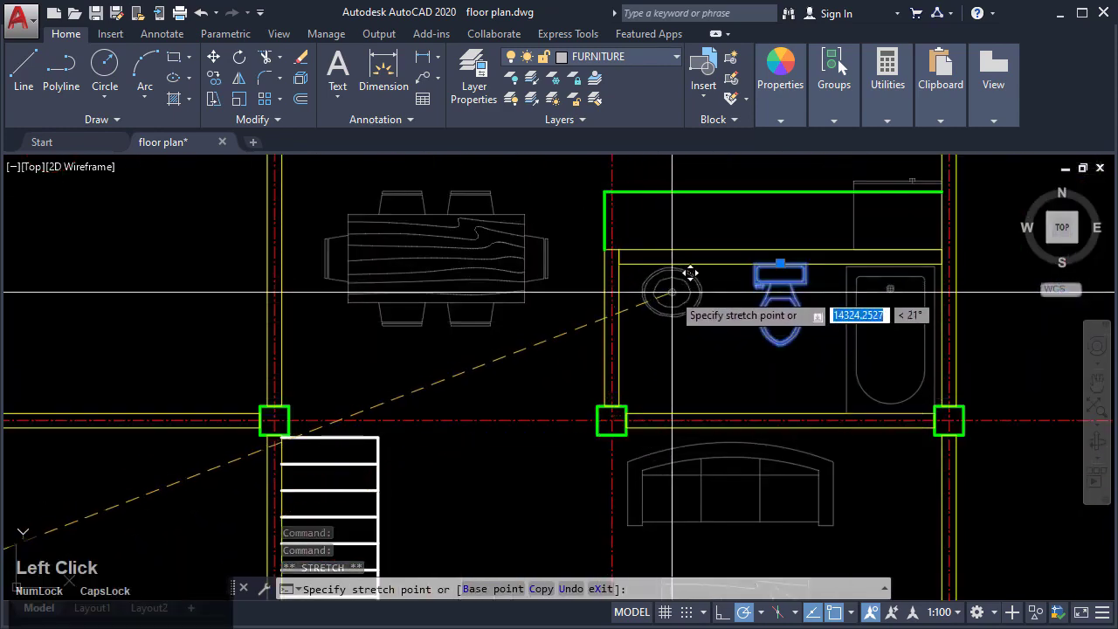
middle_click_drag(565, 355, 617, 300)
scroll(594, 303, "down", 8)
key("Escape")
Step: Move the spare wooden table block into the living room, to the right of the coffee table
scroll(495, 333, "up", 2)
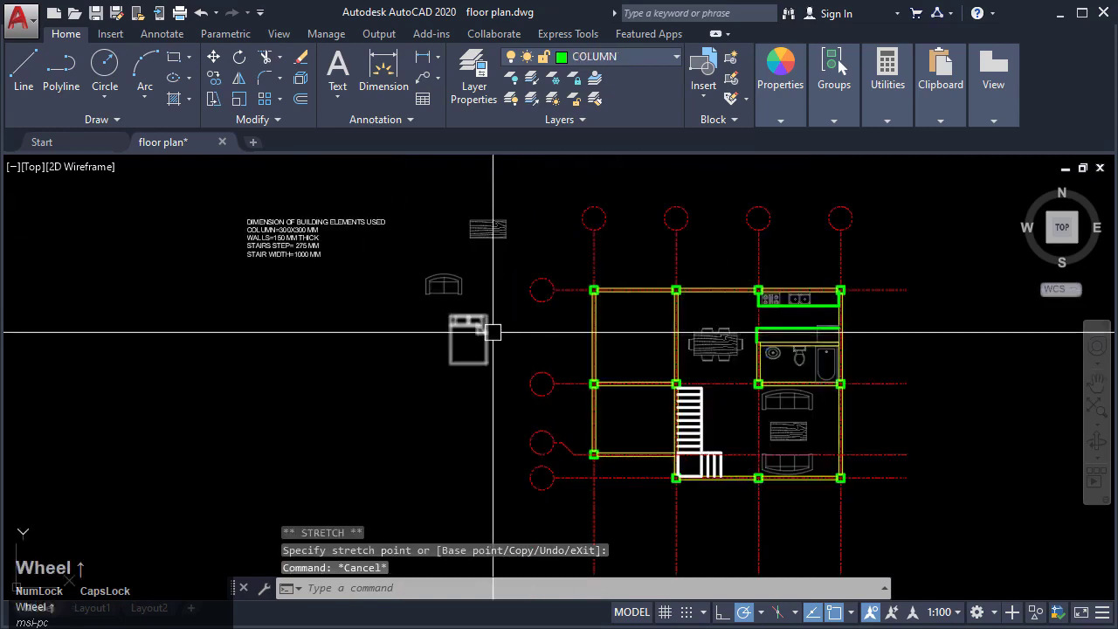
middle_click_drag(569, 334, 485, 376)
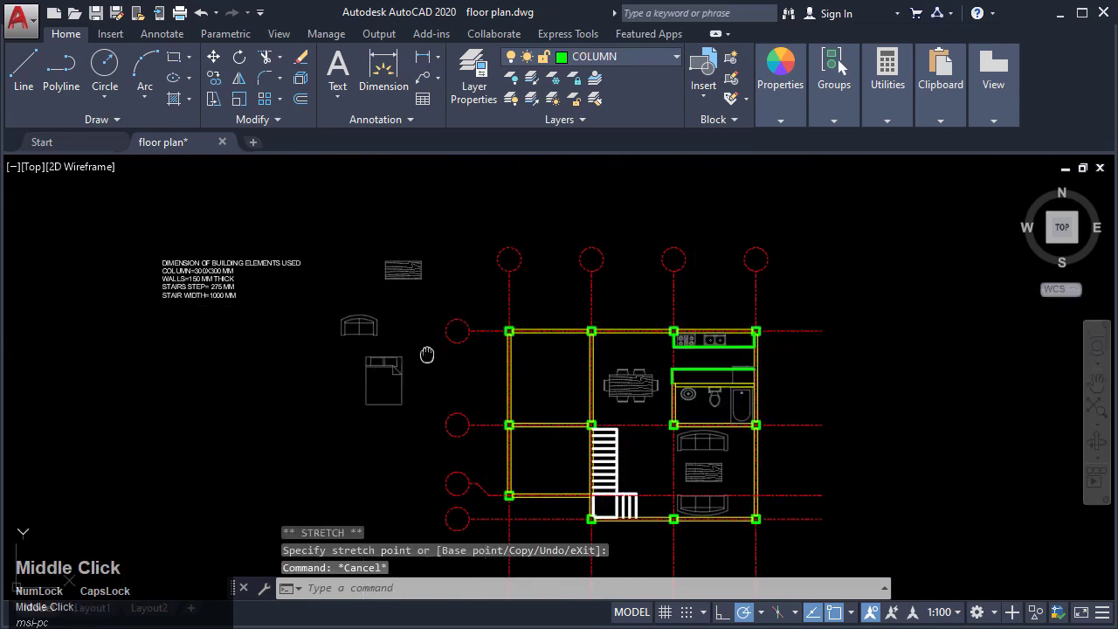
middle_click_drag(427, 355, 372, 319)
scroll(273, 304, "up", 3)
middle_click_drag(597, 394, 652, 444)
left_click(464, 212)
left_click(432, 272)
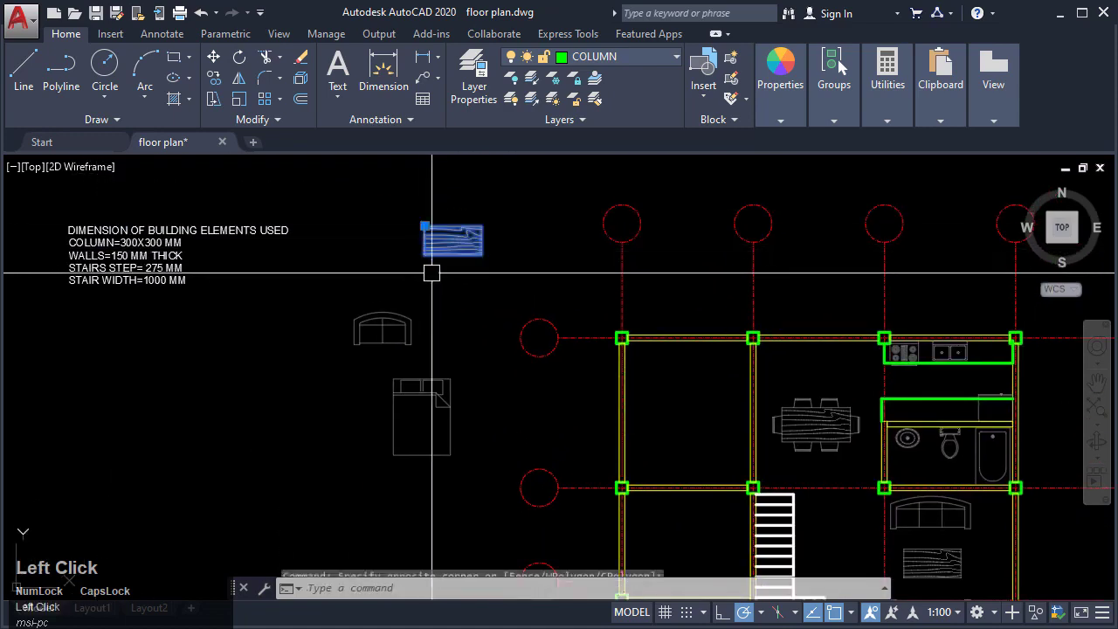
left_click(425, 226)
scroll(649, 317, "up", 2)
middle_click_drag(649, 317, 434, 315)
scroll(536, 289, "up", 3)
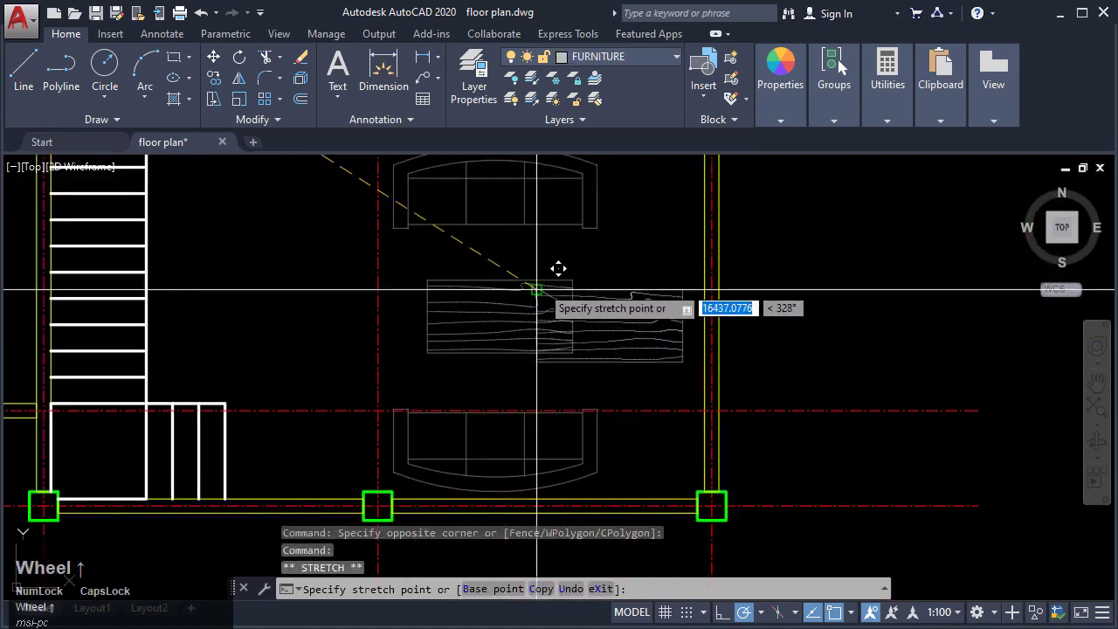
scroll(603, 234, "up", 2)
left_click(591, 243)
Step: Rotate the newly placed wooden table 90° clockwise so it stands parallel to the right exterior wall
middle_click_drag(612, 303, 551, 305)
type("R")
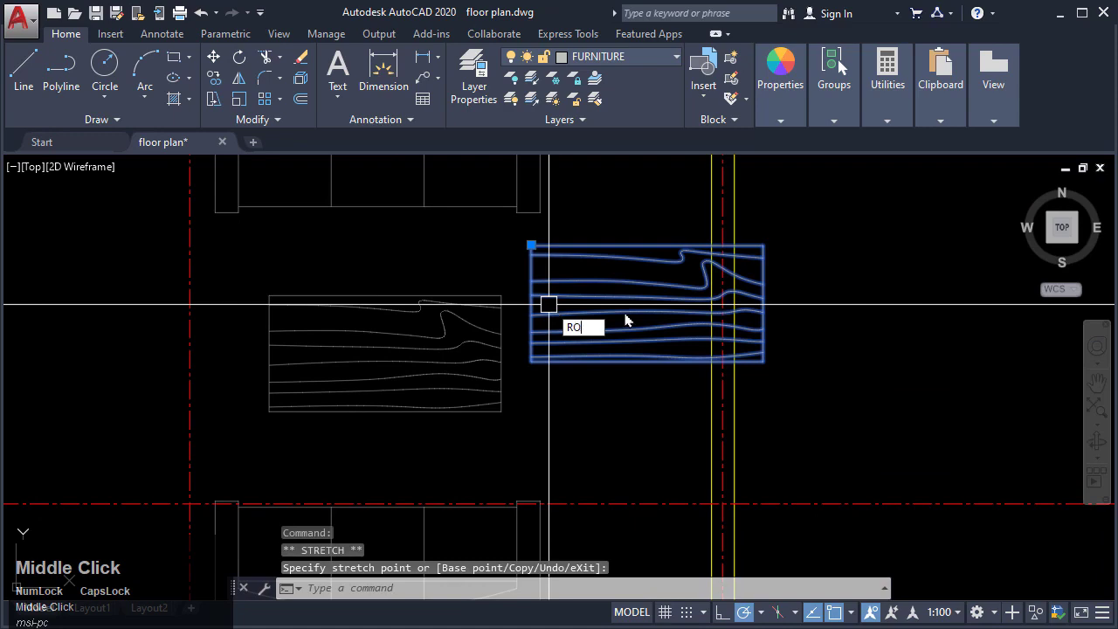
type("O")
key("Return")
left_click(606, 296)
left_click(642, 348)
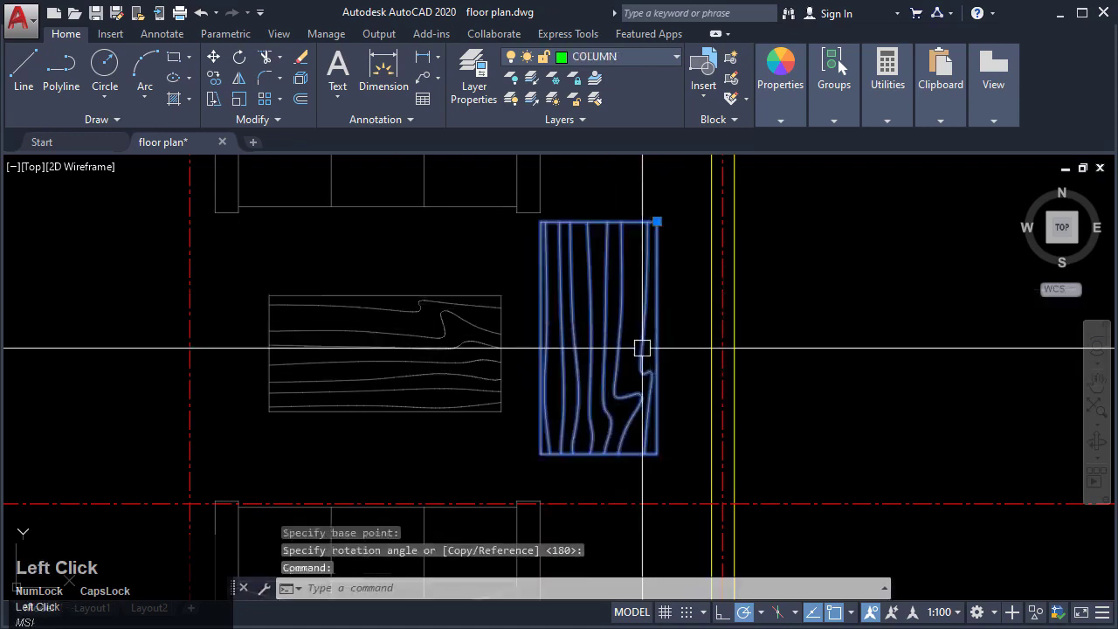
Step: Move the rotated wooden table against the inner face of the living room's right exterior wall
left_click(657, 221)
left_click(711, 222)
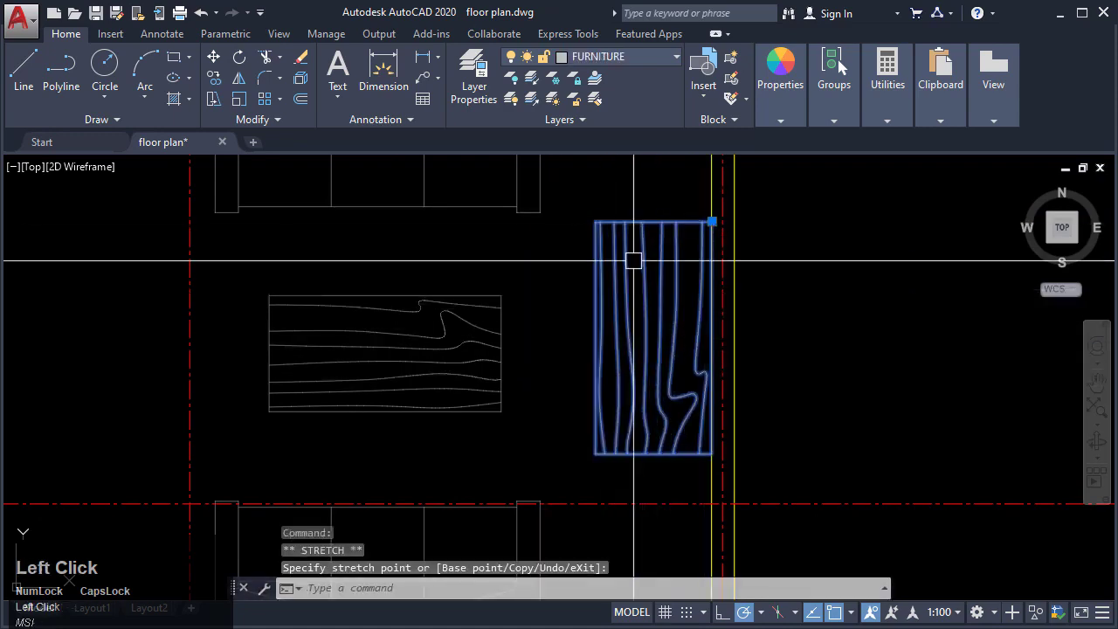
scroll(634, 259, "down", 2)
middle_click_drag(634, 260, 646, 455)
middle_click_drag(588, 194, 559, 399)
key("Escape")
Step: Assign both kitchen counter outlines to the THIN LINE layer
left_click(572, 400)
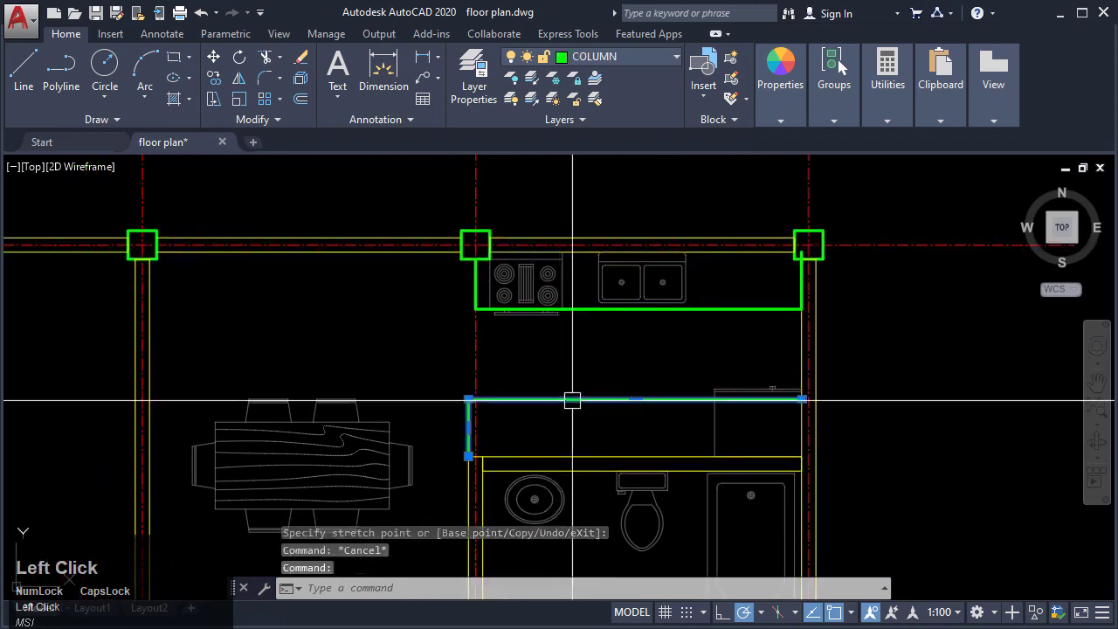
left_click(585, 315)
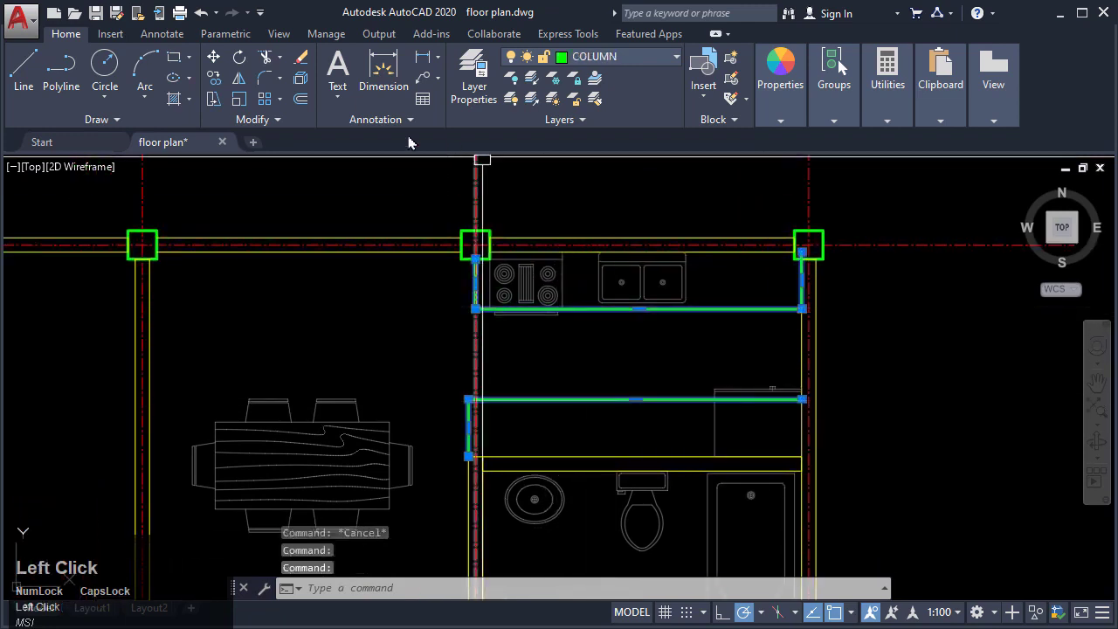
left_click(610, 58)
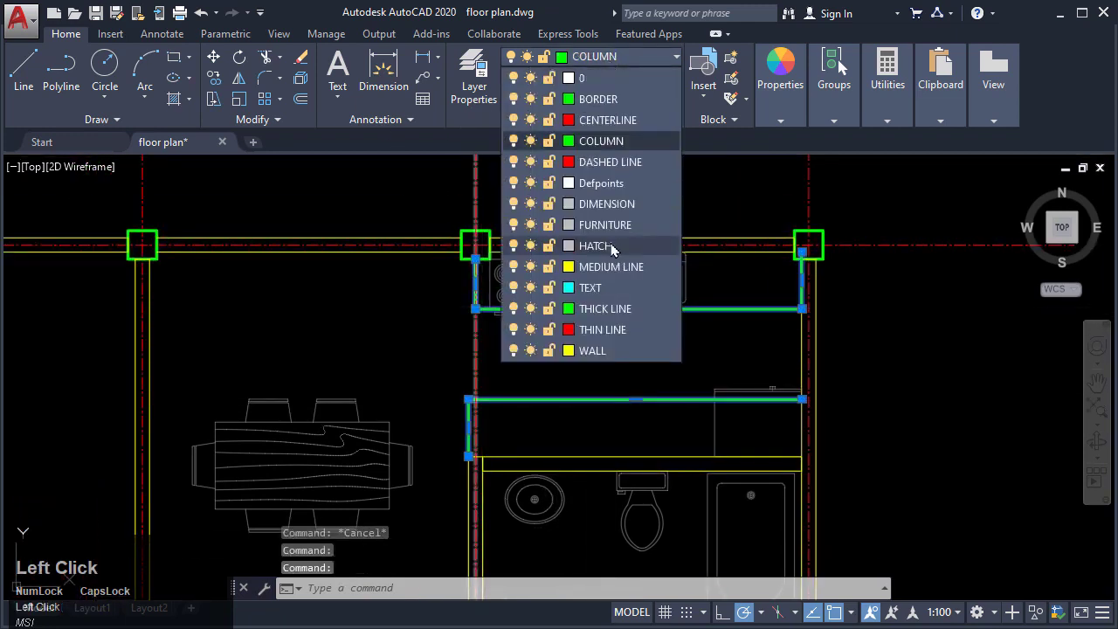
left_click(605, 338)
mouse_move(649, 310)
middle_mouse_down()
mouse_move(612, 367)
mouse_move(607, 305)
mouse_move(638, 297)
middle_mouse_up()
key("Escape")
Step: Delete the horizontal wall dividing the two leftmost rooms, between the middle-row columns
scroll(630, 289, "down", 6)
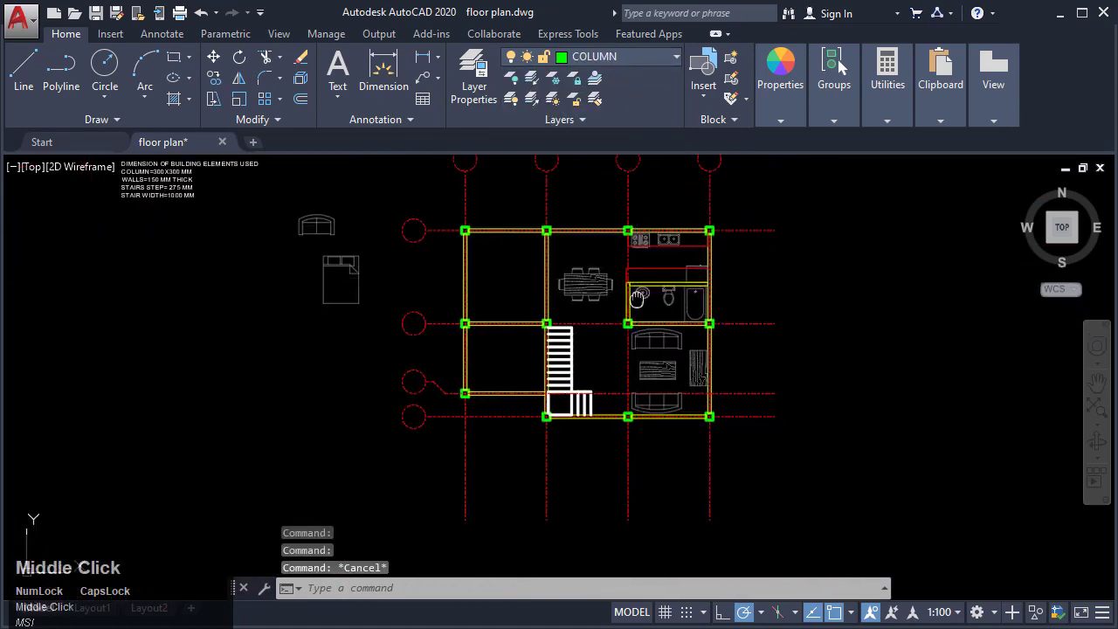
scroll(514, 325, "up", 4)
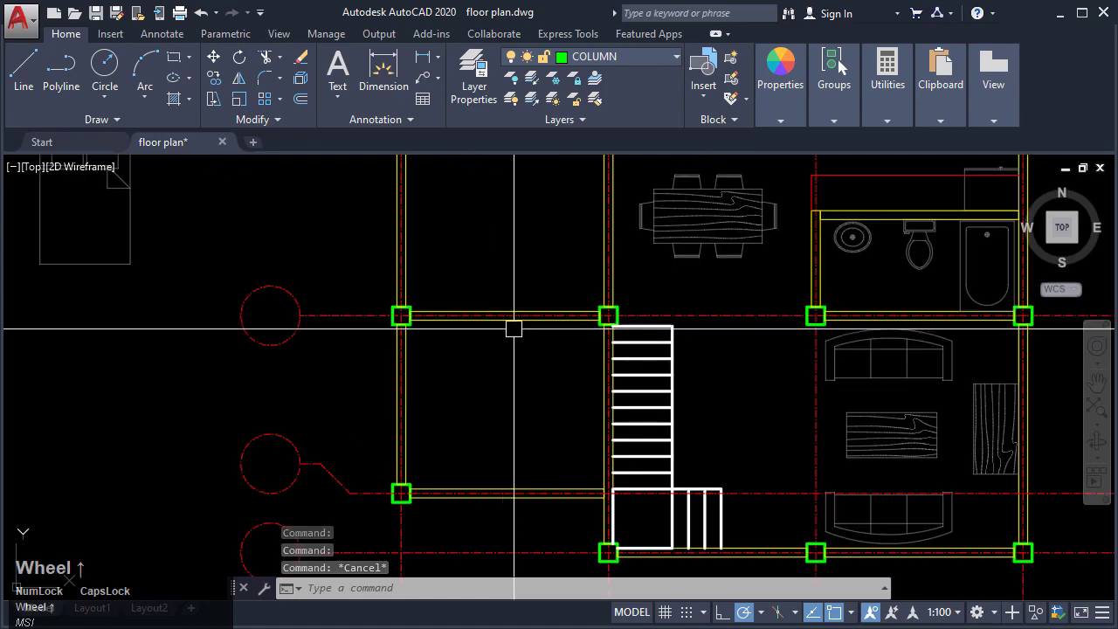
scroll(514, 335, "down", 4)
scroll(477, 305, "up", 4)
scroll(481, 305, "down", 2)
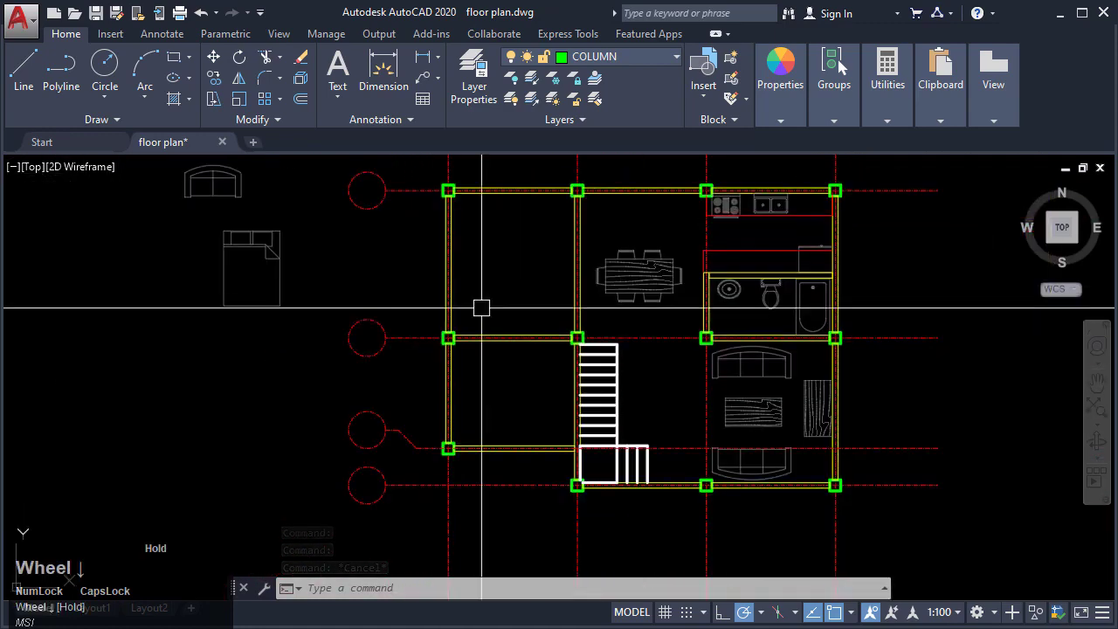
scroll(542, 307, "up", 4)
left_click(499, 322)
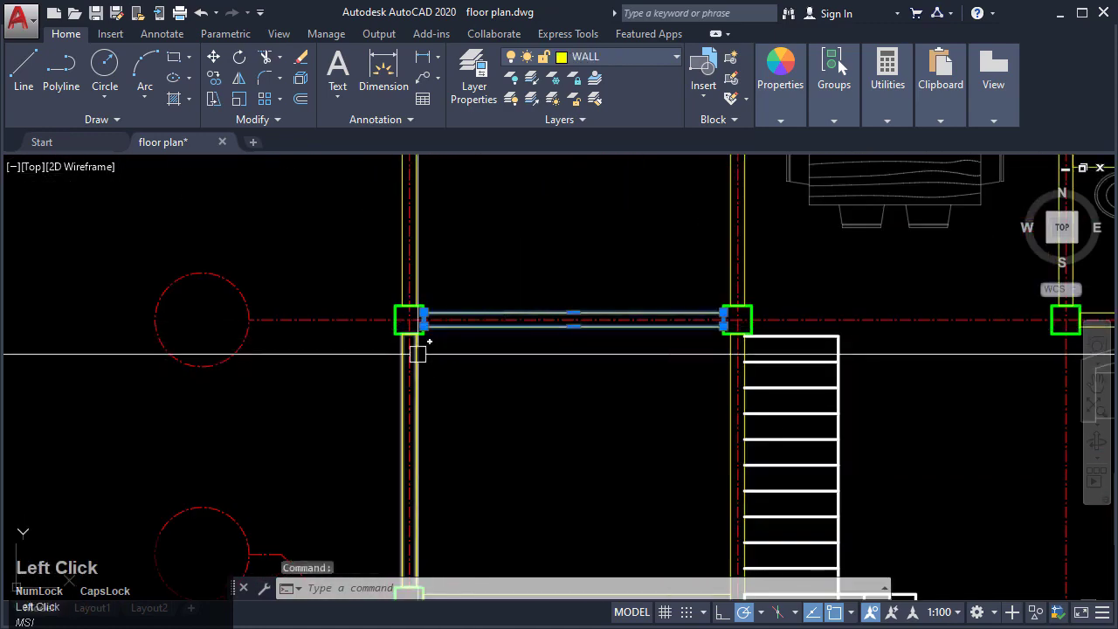
key("Delete")
middle_click(487, 359)
scroll(522, 297, "down", 4)
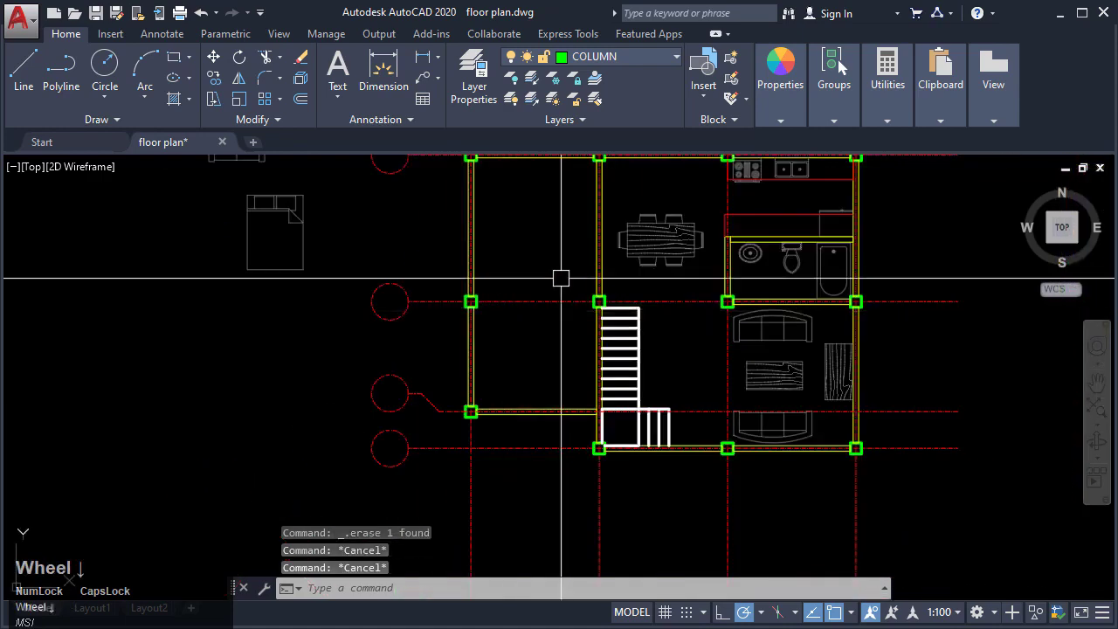
Step: Open DesignCenter and show the blocks of Architectural - Metric.dwg from the Dynamic Blocks folder
type("C")
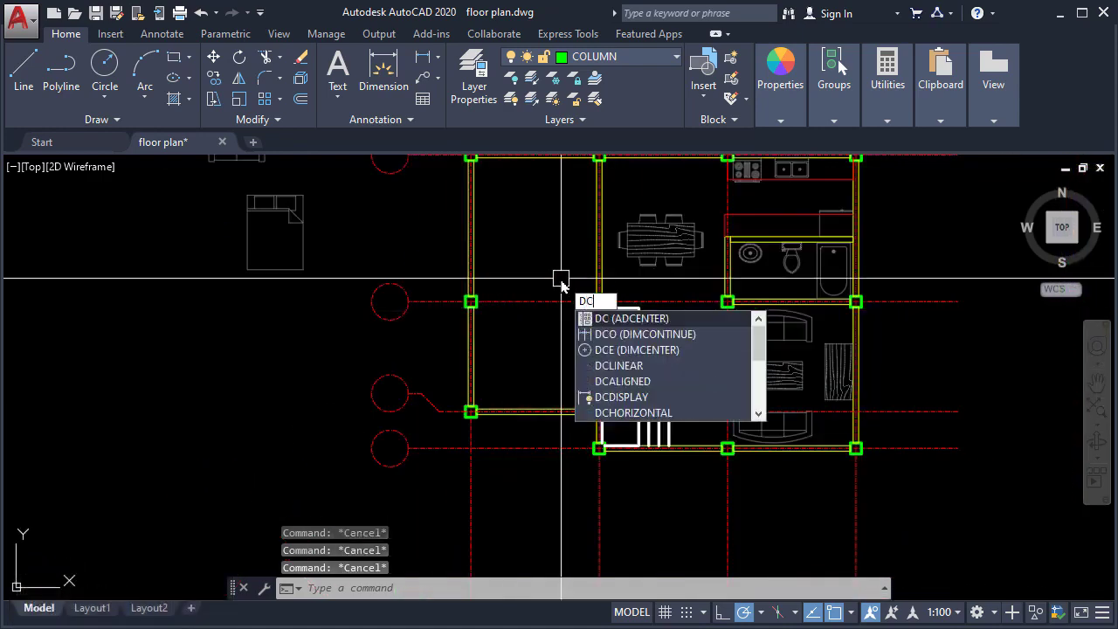
key("Return")
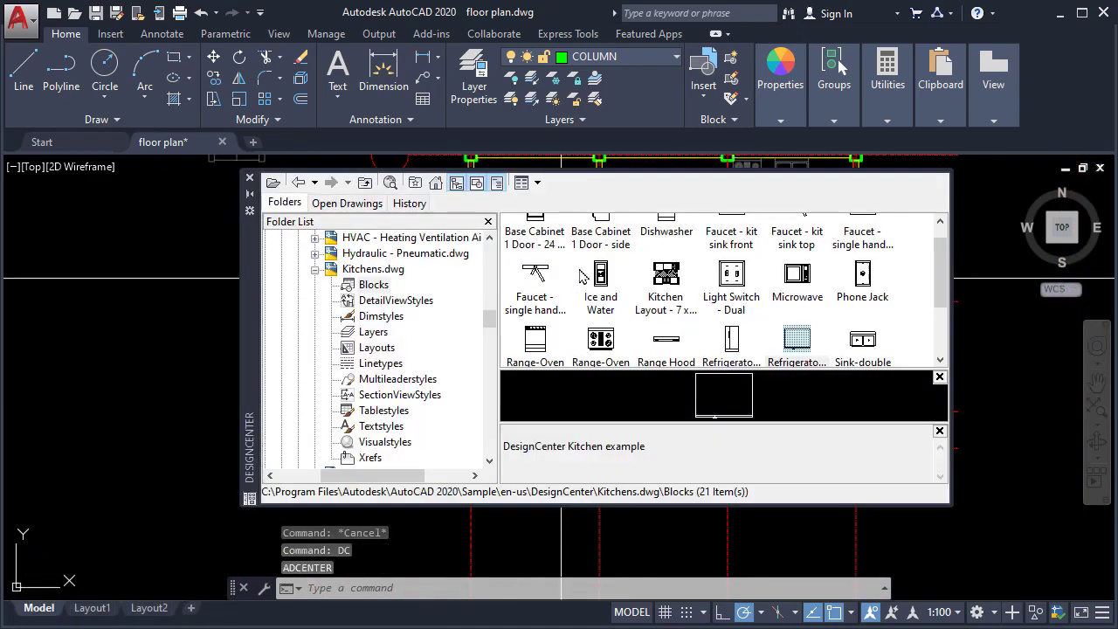
left_click(317, 271)
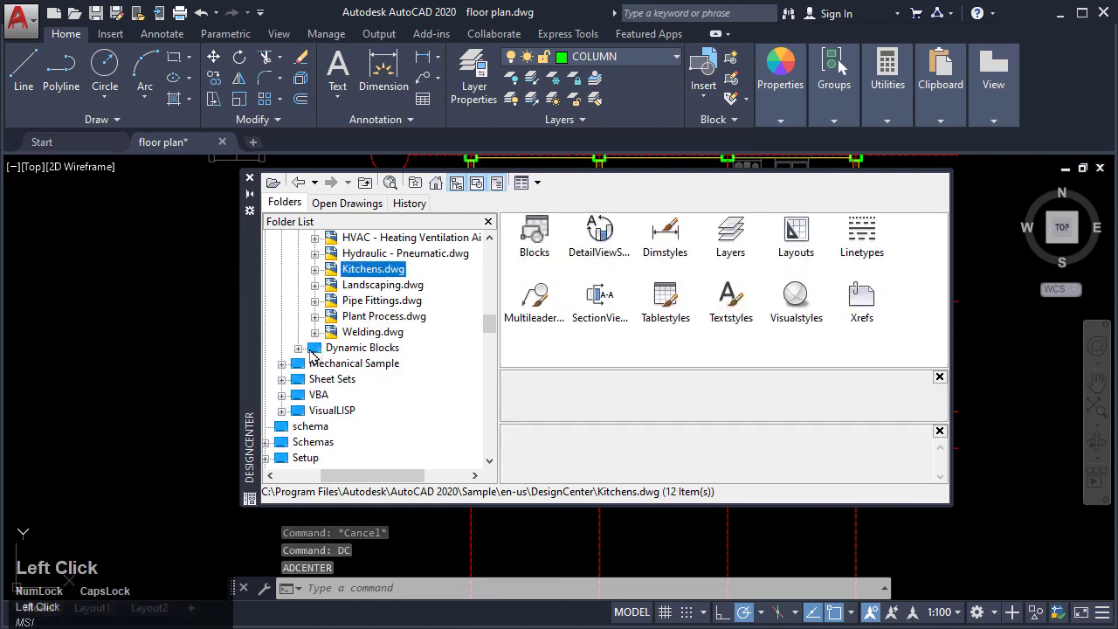
left_click(300, 348)
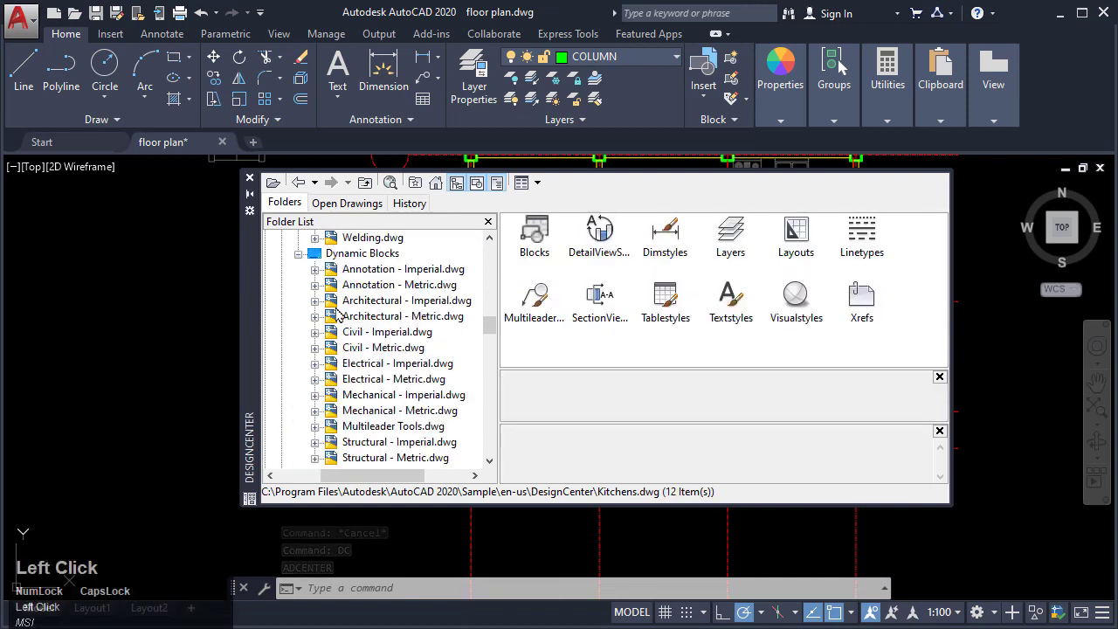
left_click(314, 318)
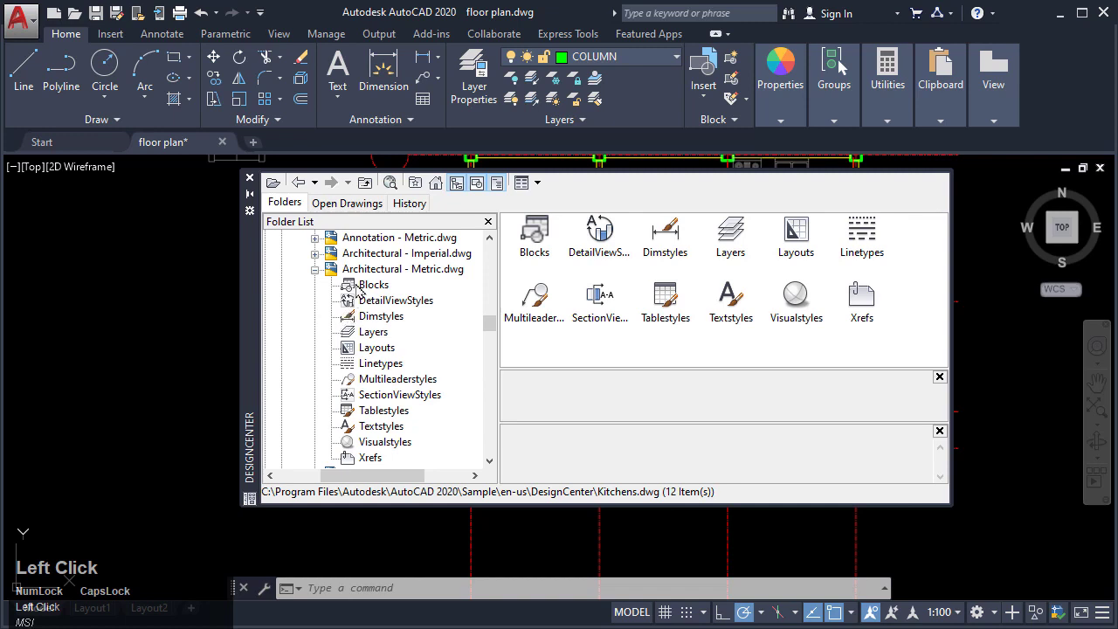
left_click(371, 285)
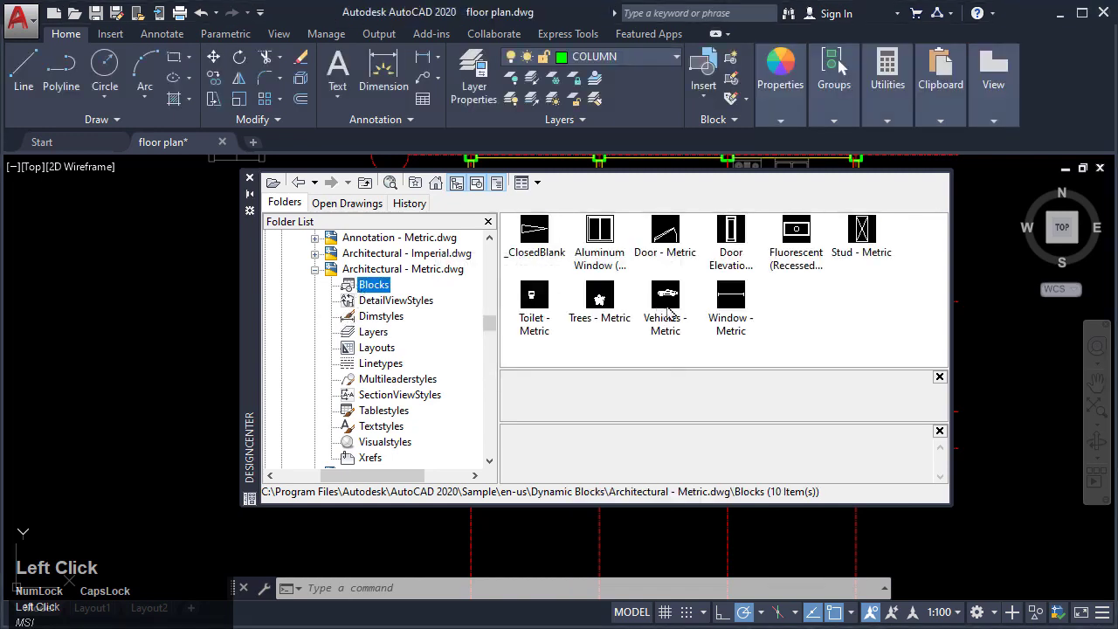
Step: Insert the Vehicles - Metric block in the empty area left of the floor plan and close DesignCenter
left_click_drag(669, 302, 453, 332)
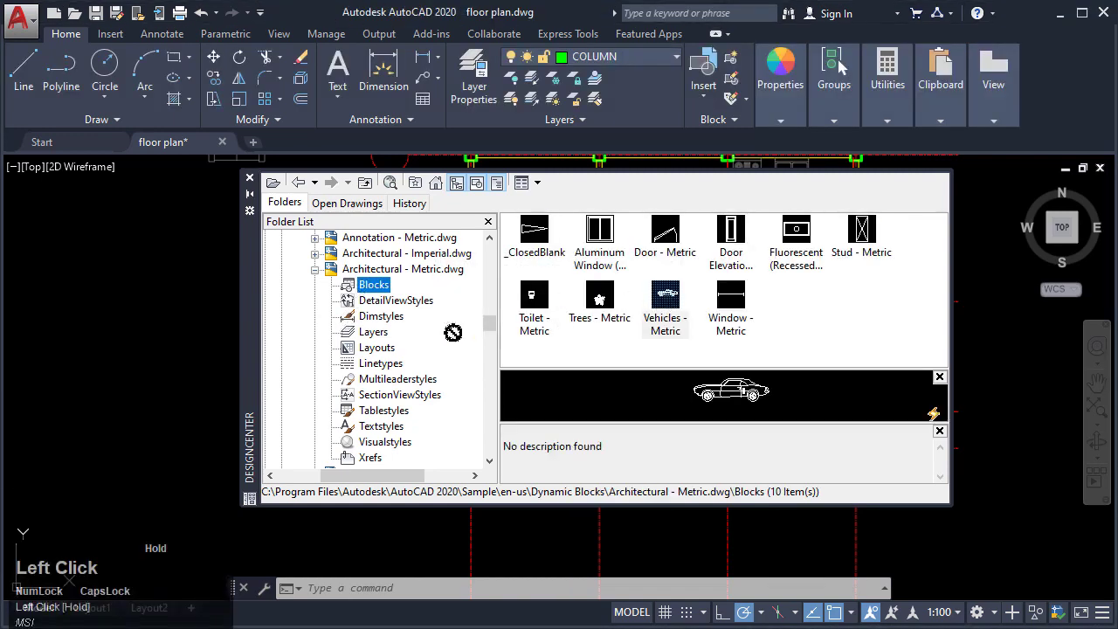
left_click_drag(59, 400, 49, 402)
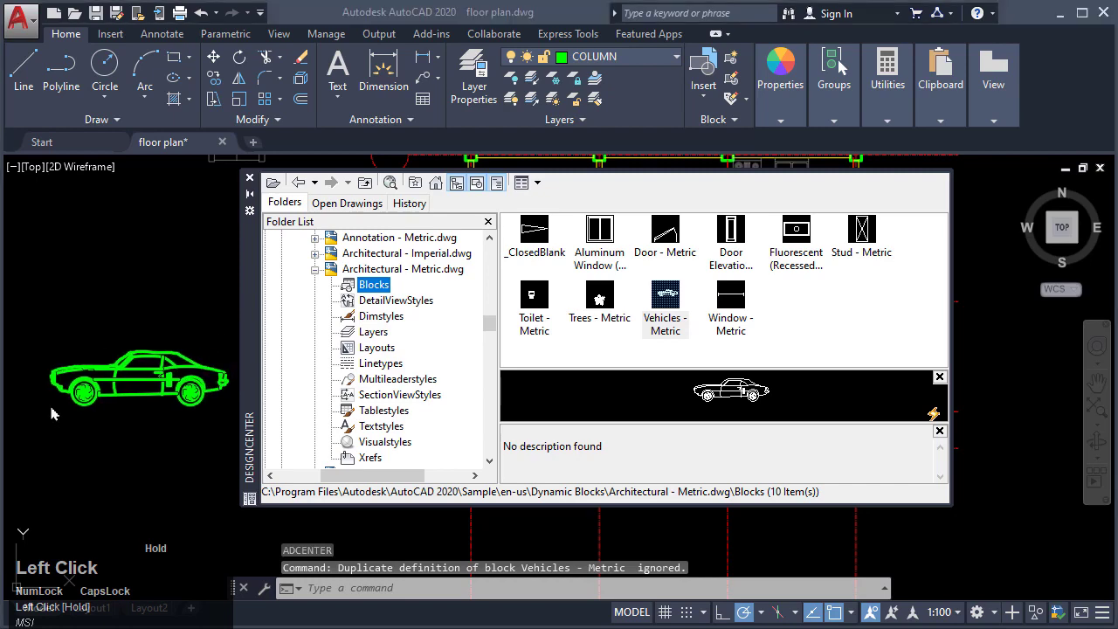
left_click(249, 180)
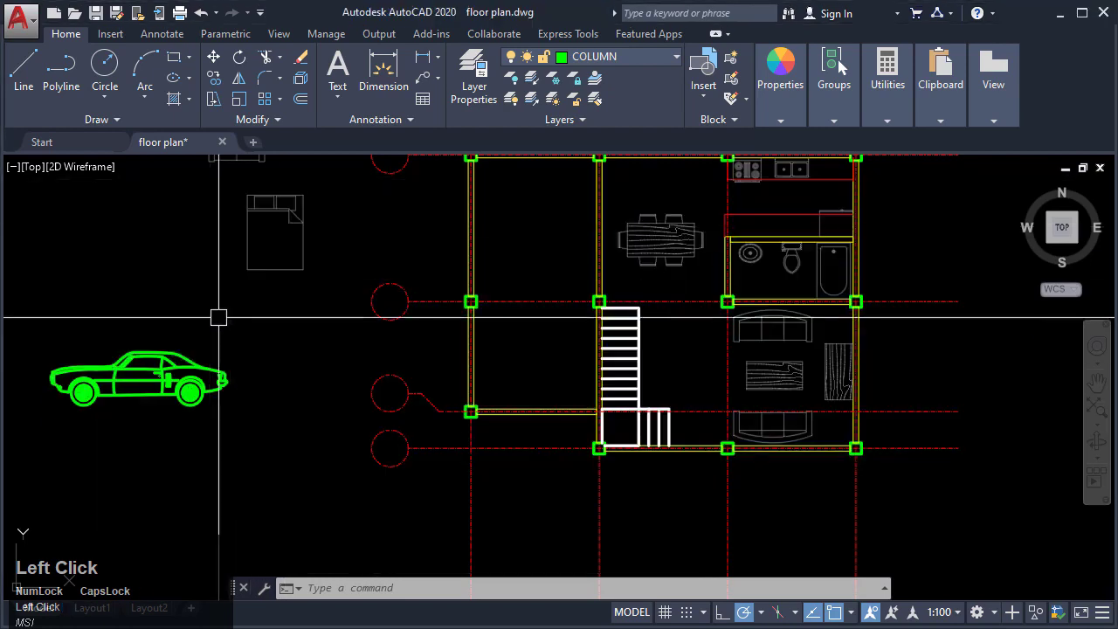
Step: Switch the vehicle block's view to Sports Car (Top)
middle_click_drag(218, 314, 504, 312)
scroll(450, 347, "up", 4)
scroll(450, 347, "down", 2)
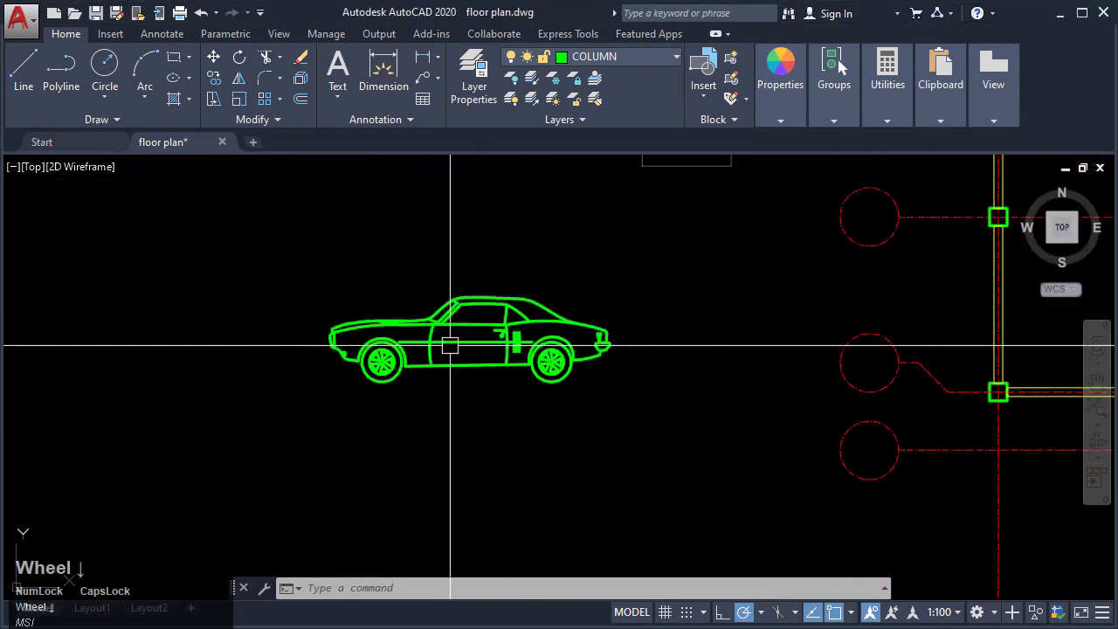
left_click(432, 355)
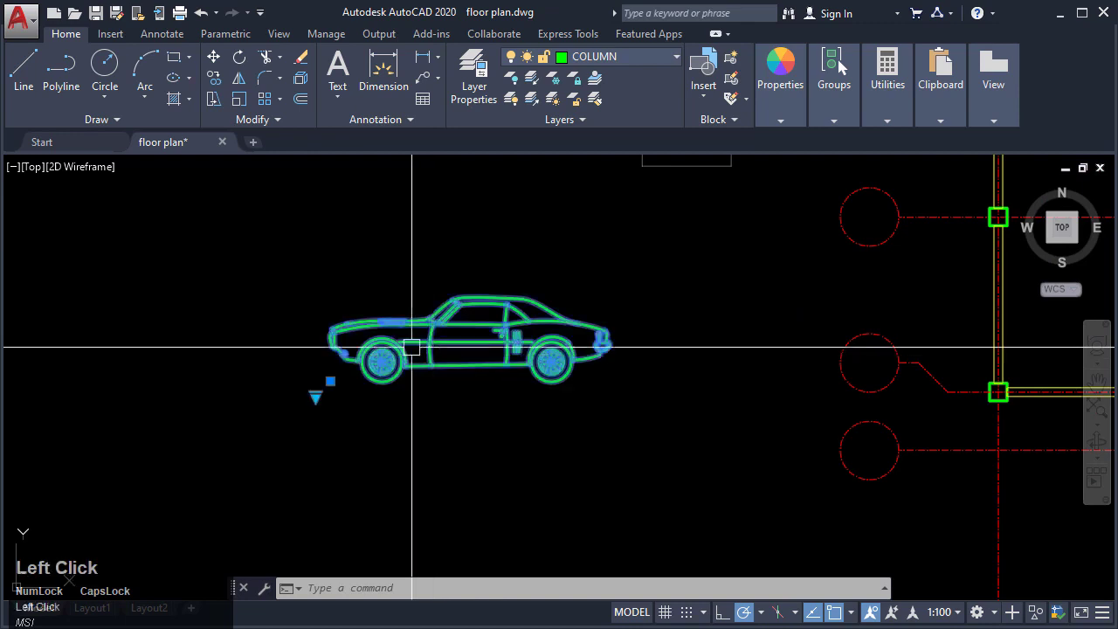
left_click(315, 397)
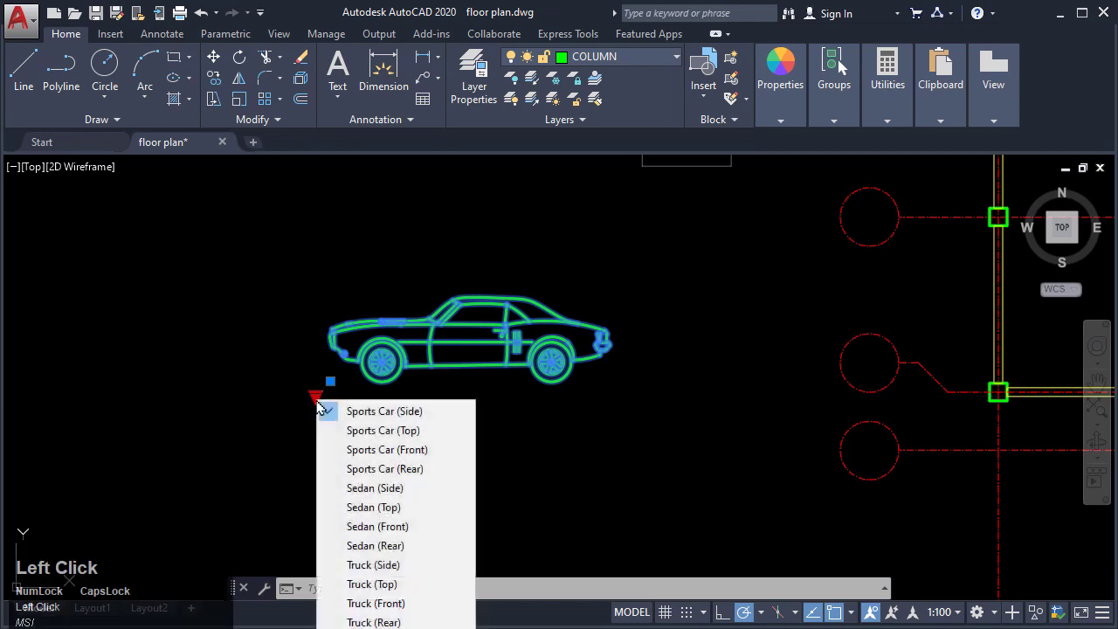
left_click(361, 430)
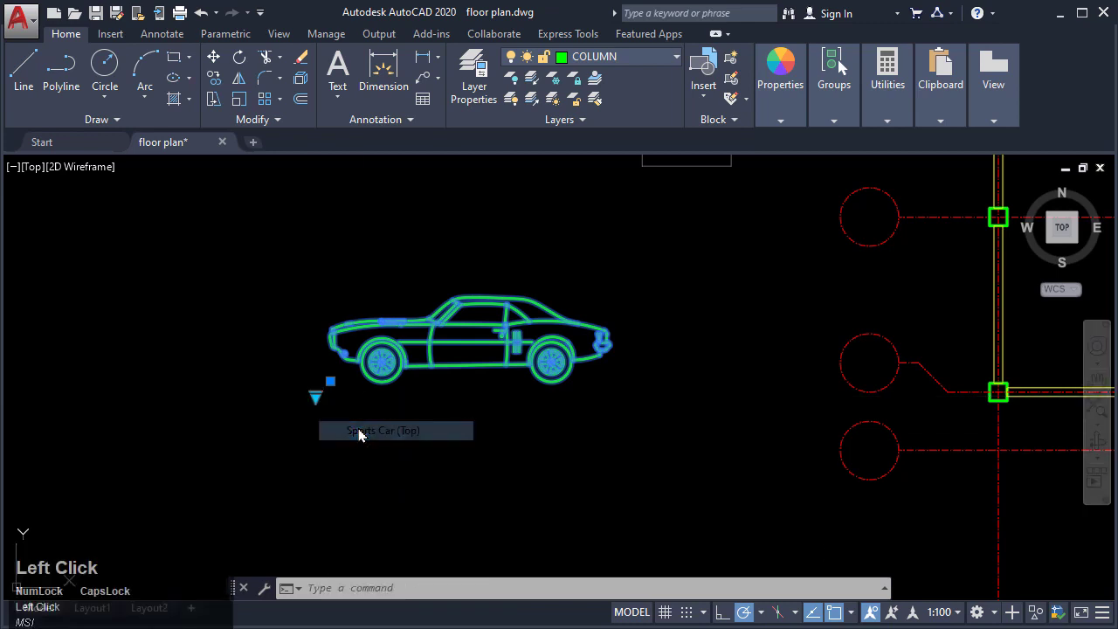
left_click(315, 396)
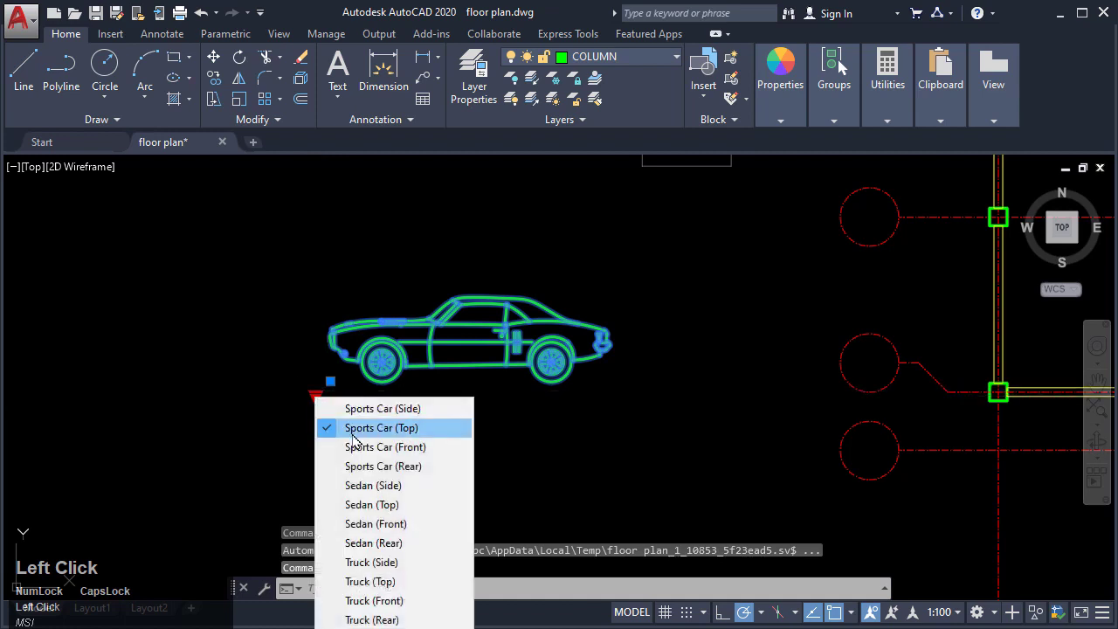
left_click(359, 453)
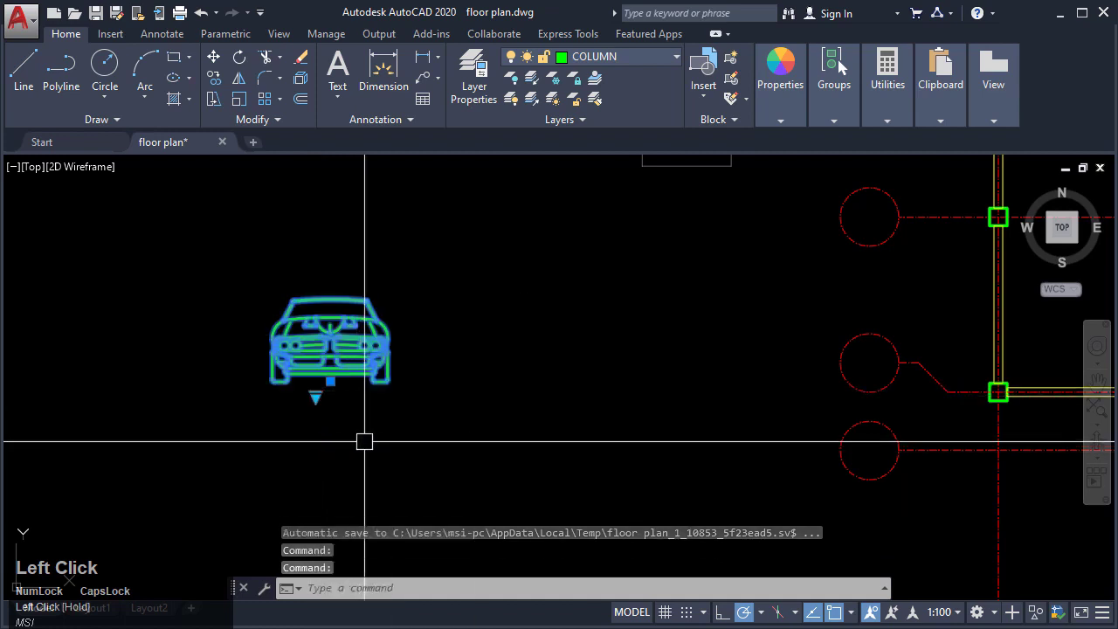
left_click(317, 391)
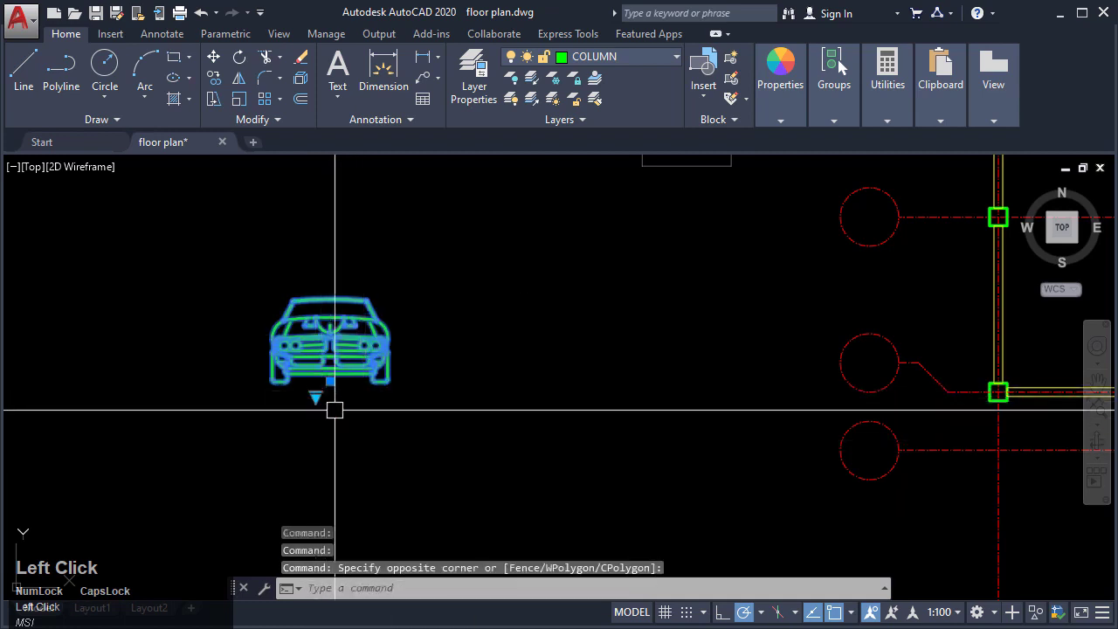
left_click(318, 398)
left_click(377, 432)
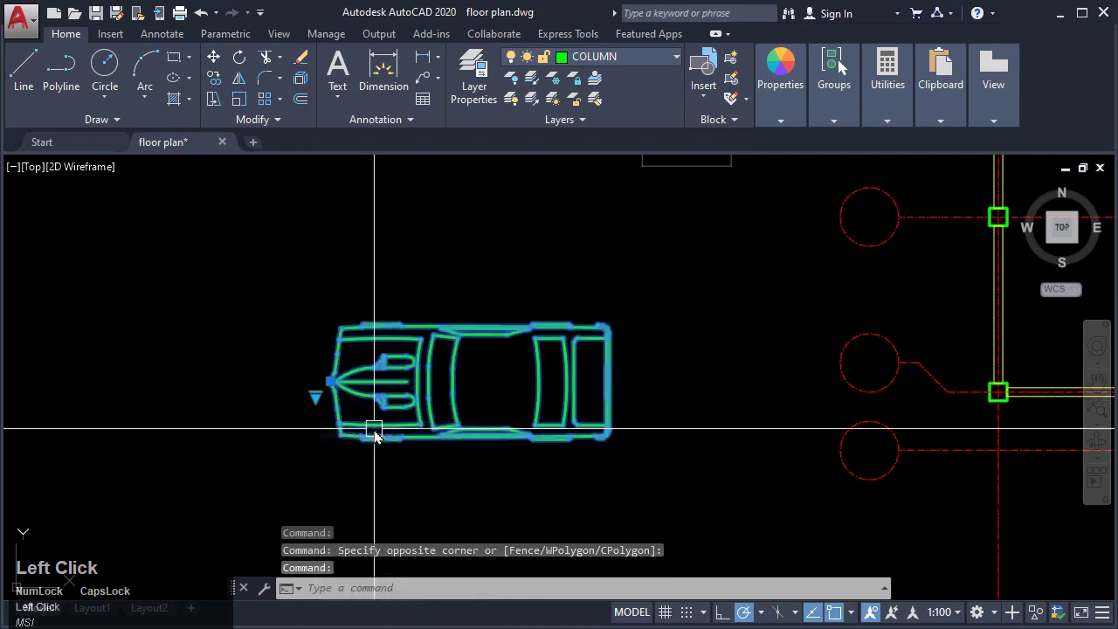
Step: Rotate the car block 90° counterclockwise so its front points down
middle_click_drag(476, 385, 349, 386)
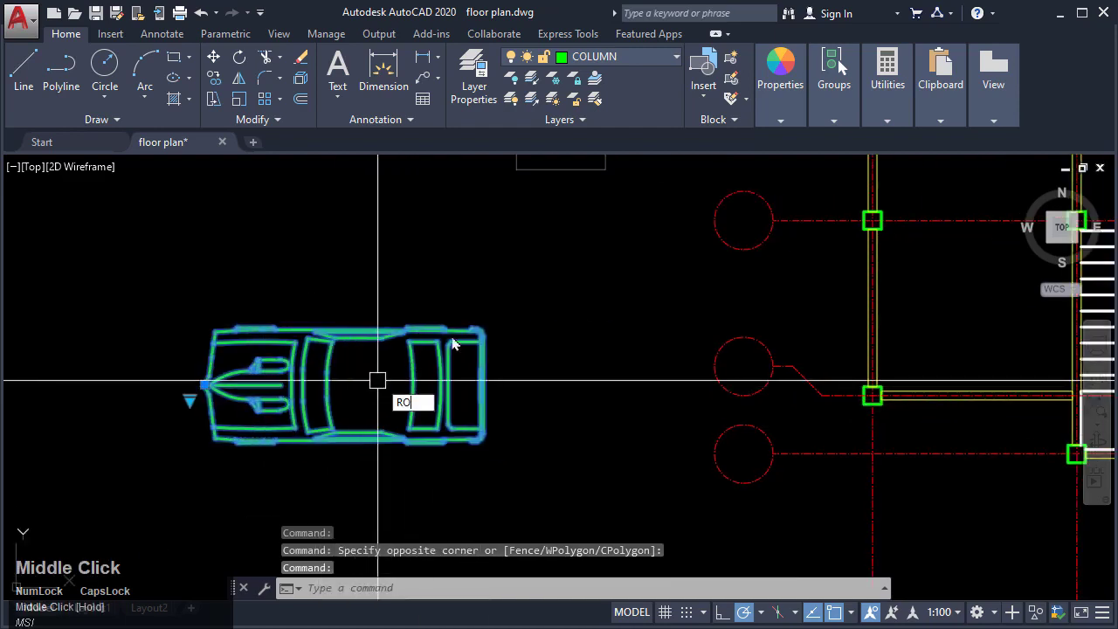
key("Return")
left_click(519, 378)
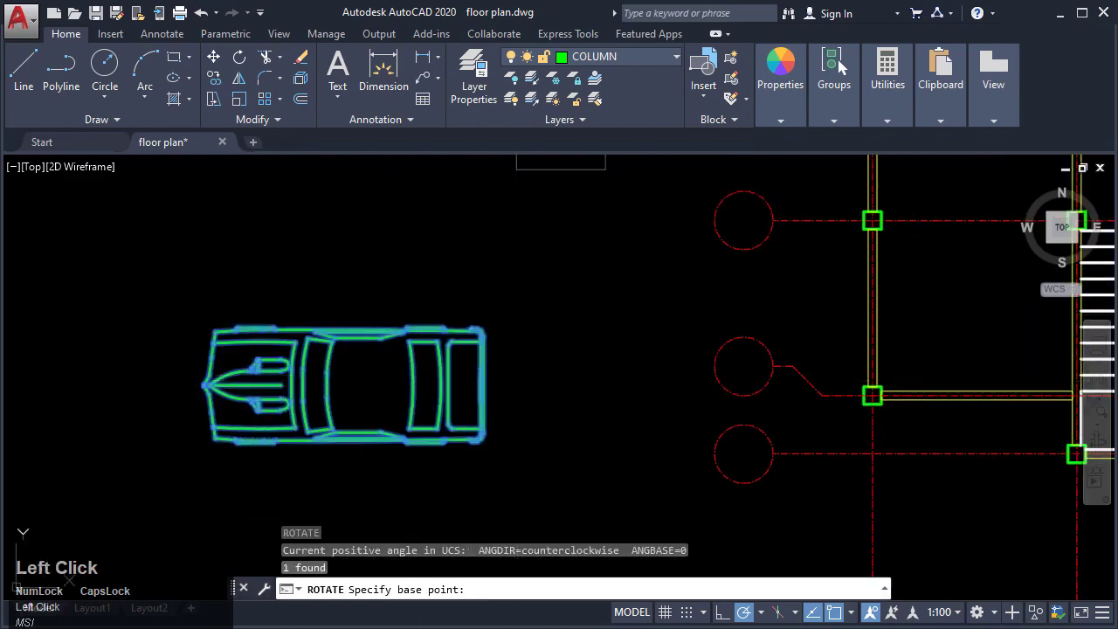
scroll(519, 393, "down", 3)
left_click(496, 387)
Step: Move the car into the merged left room, centred between its side walls with its nose just above the lower wall
left_click(508, 398)
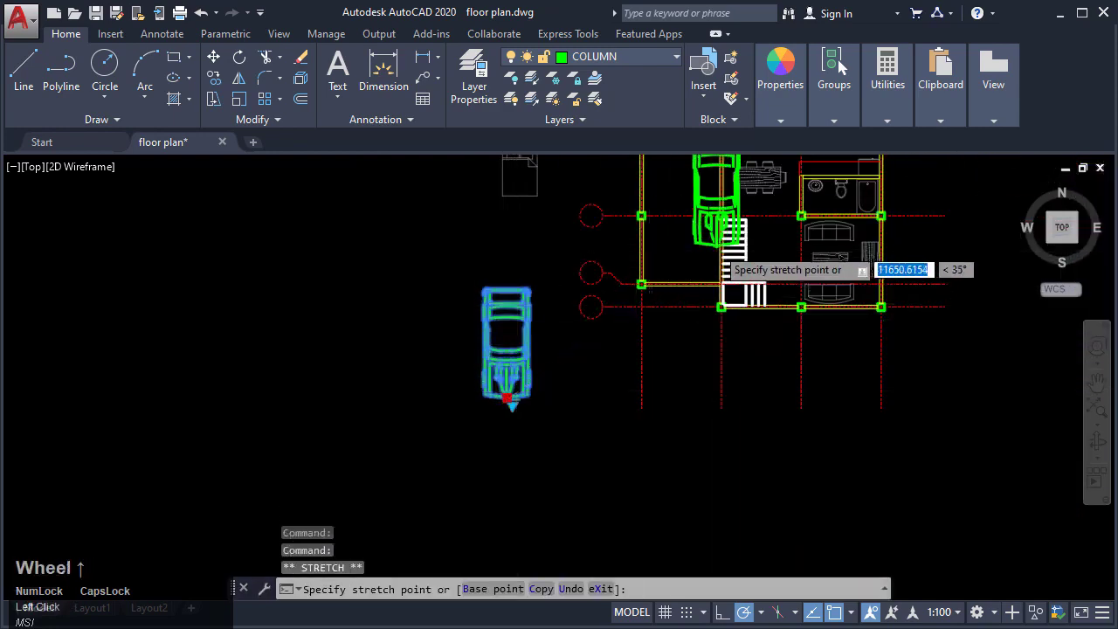
scroll(708, 249, "up", 4)
left_click(644, 307)
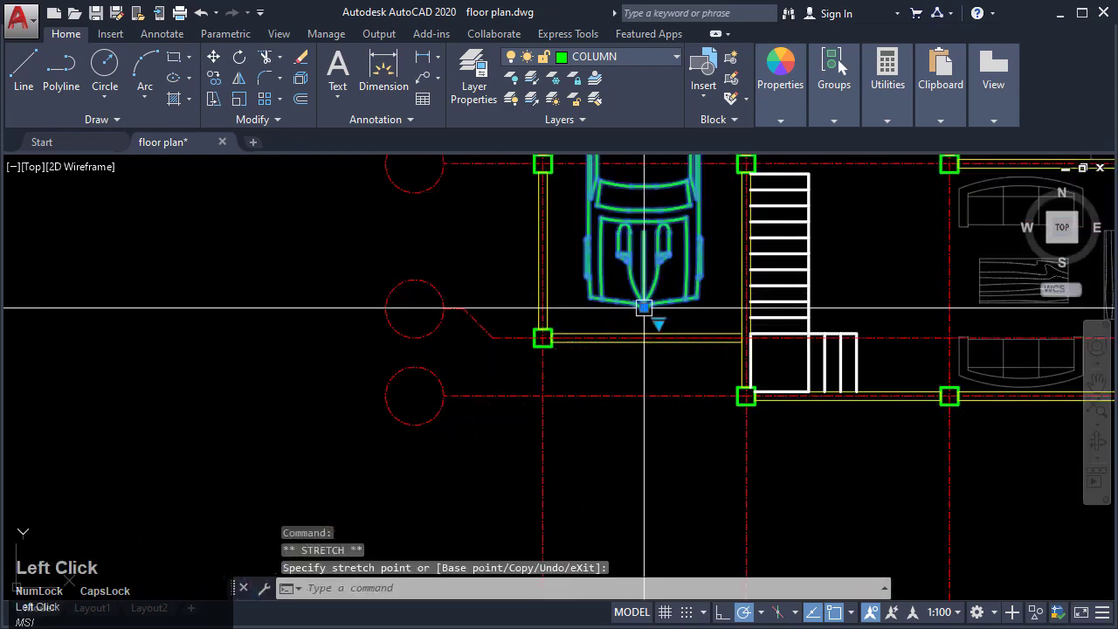
middle_click_drag(669, 286, 567, 476)
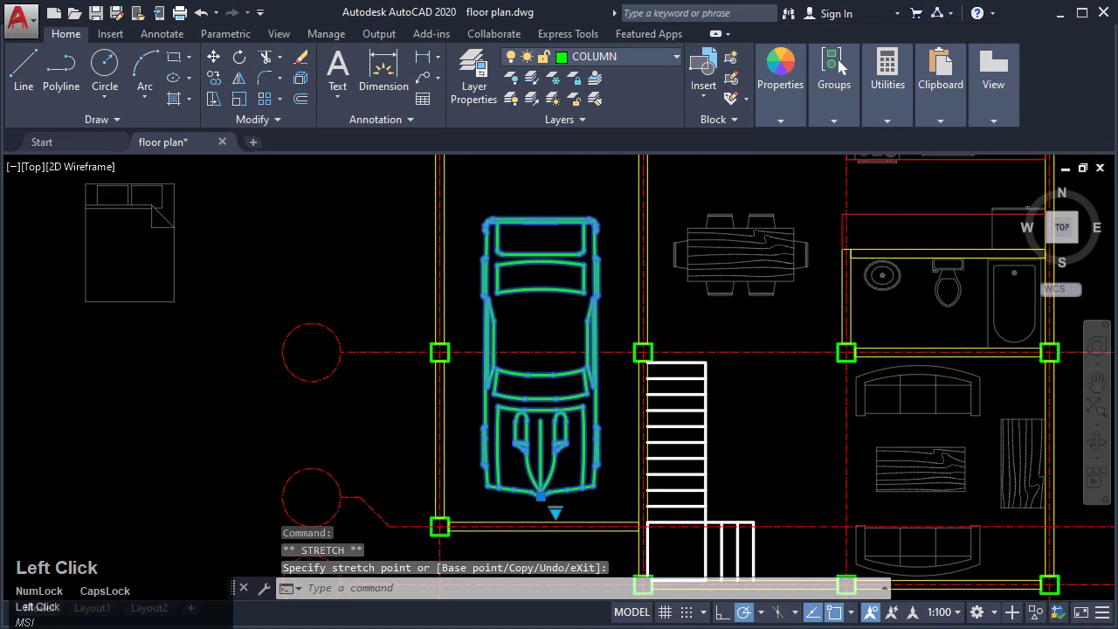
Step: Assign the car block to the FURNITURE layer and deselect it
left_click(622, 58)
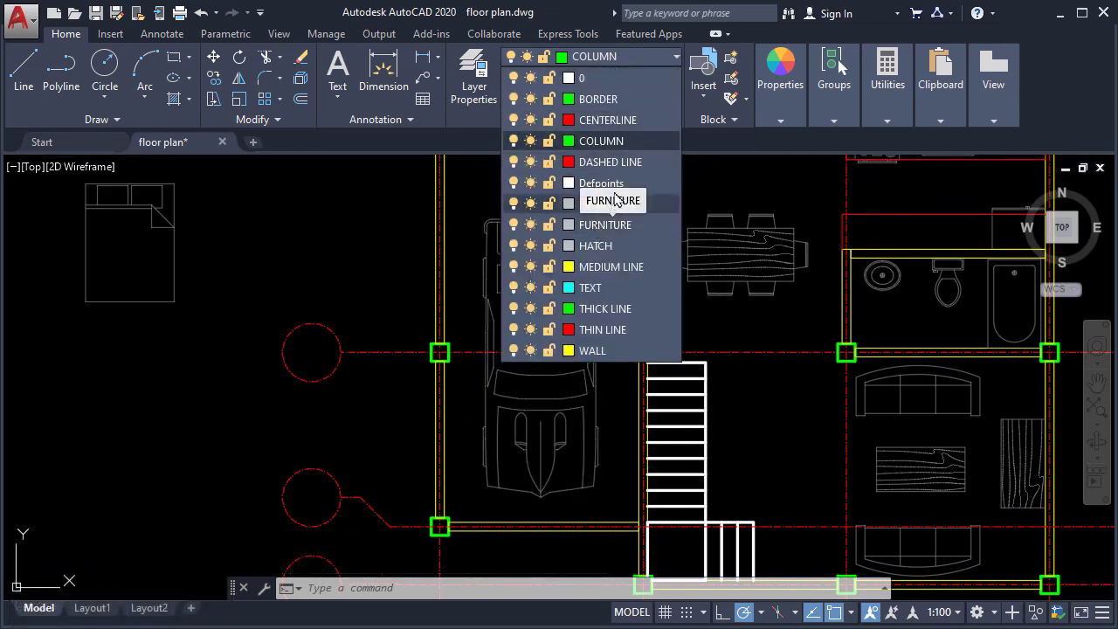
left_click(589, 229)
scroll(563, 297, "down", 1)
middle_click_drag(561, 297, 467, 297)
scroll(467, 297, "down", 2)
mouse_move(606, 314)
middle_mouse_down()
mouse_move(550, 312)
mouse_move(566, 253)
middle_mouse_up()
scroll(567, 251, "up", 1)
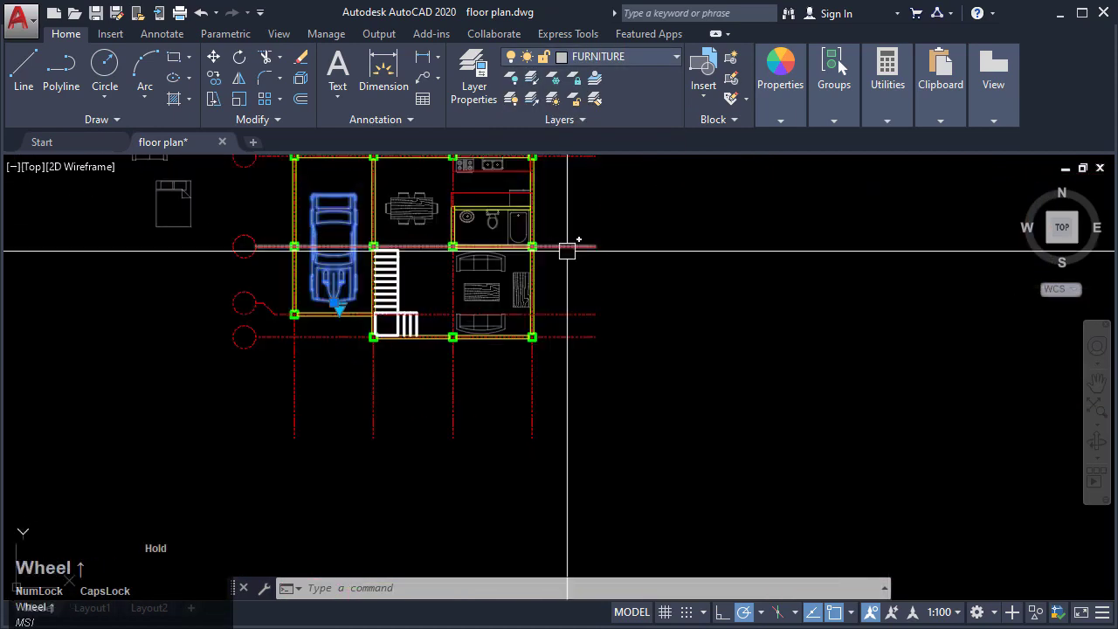
key("Escape")
mouse_move(418, 278)
middle_mouse_down()
mouse_move(512, 329)
mouse_move(454, 375)
mouse_move(520, 343)
mouse_move(523, 390)
middle_mouse_up()
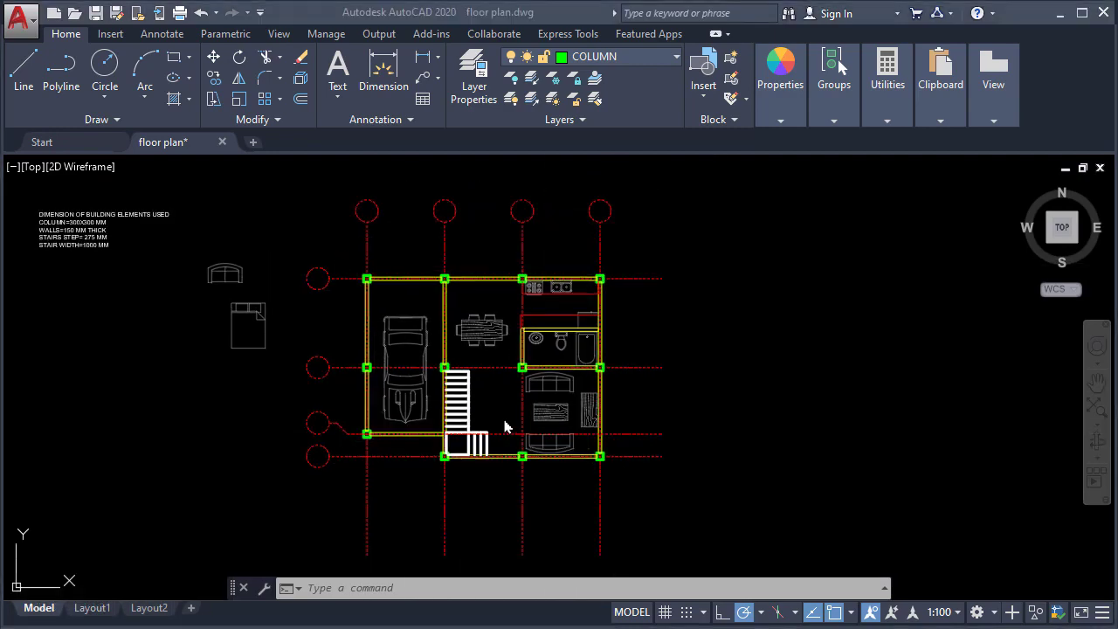
scroll(442, 406, "up", 4)
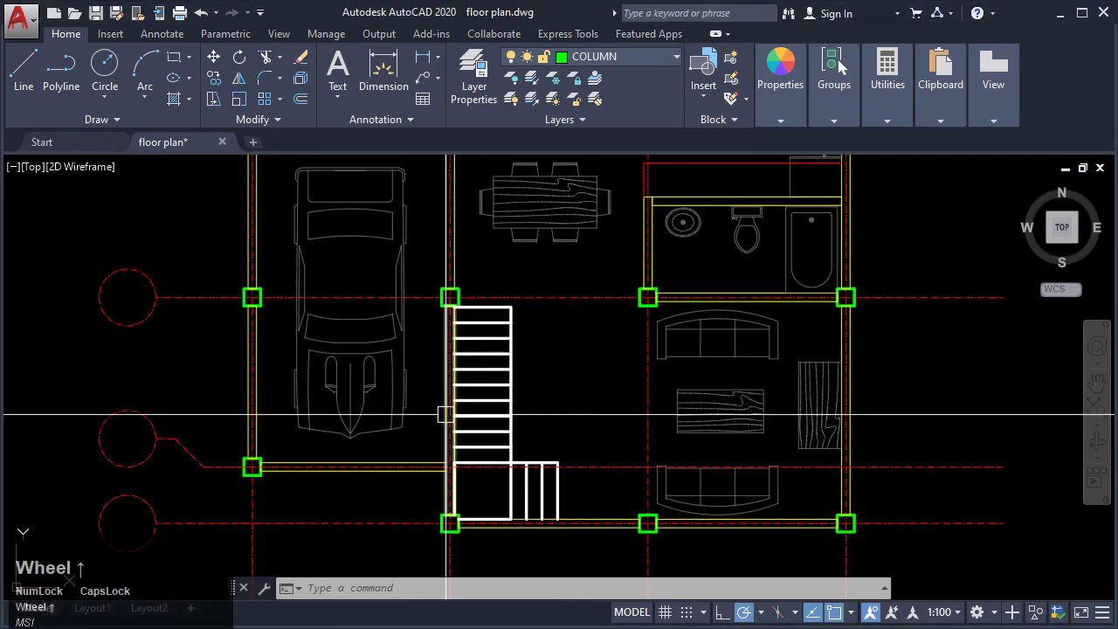
Step: Assign all the lines of the L-shaped staircase, landing included, to the THIN LINE layer
middle_click_drag(479, 412, 488, 374)
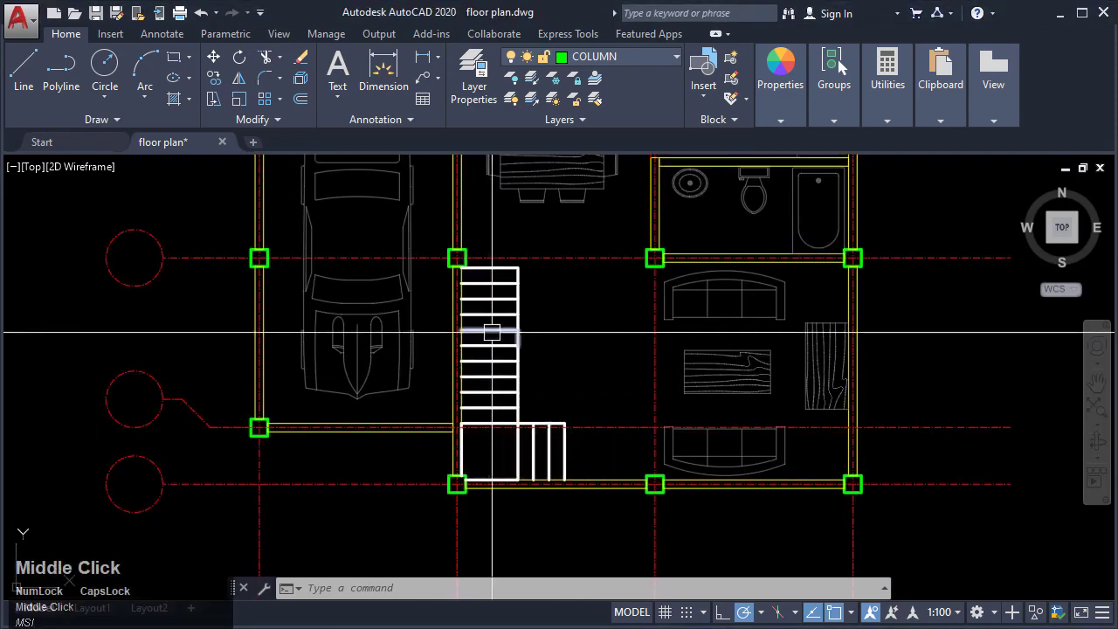
scroll(572, 452, "up", 4)
left_click(595, 452)
left_click(392, 414)
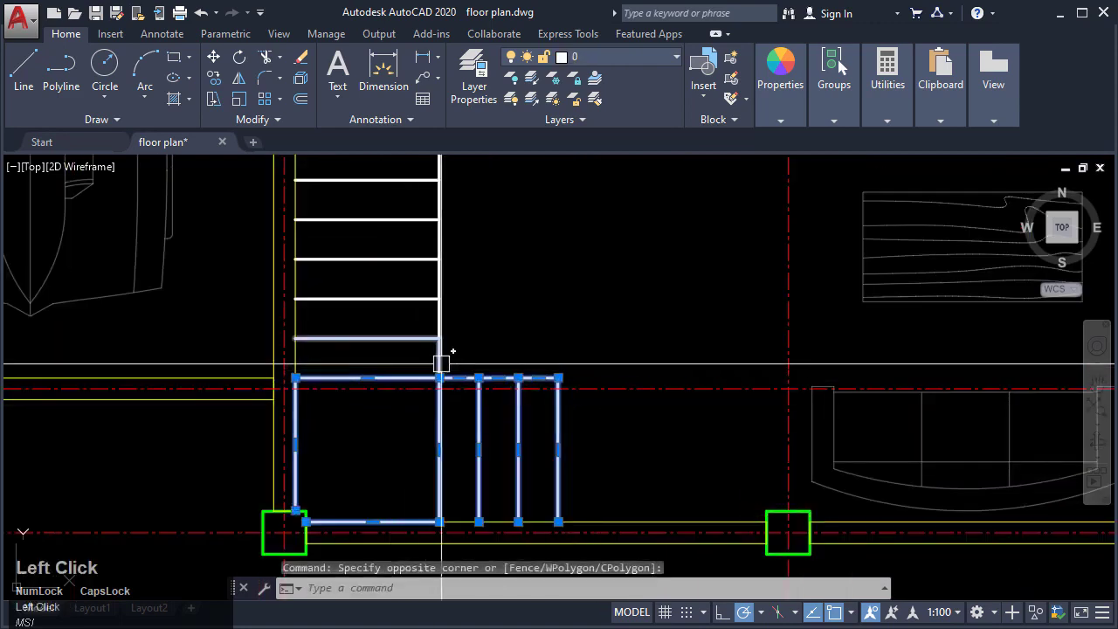
left_click(448, 366)
scroll(405, 322, "down", 4)
middle_click_drag(390, 288, 419, 348)
scroll(424, 262, "up", 4)
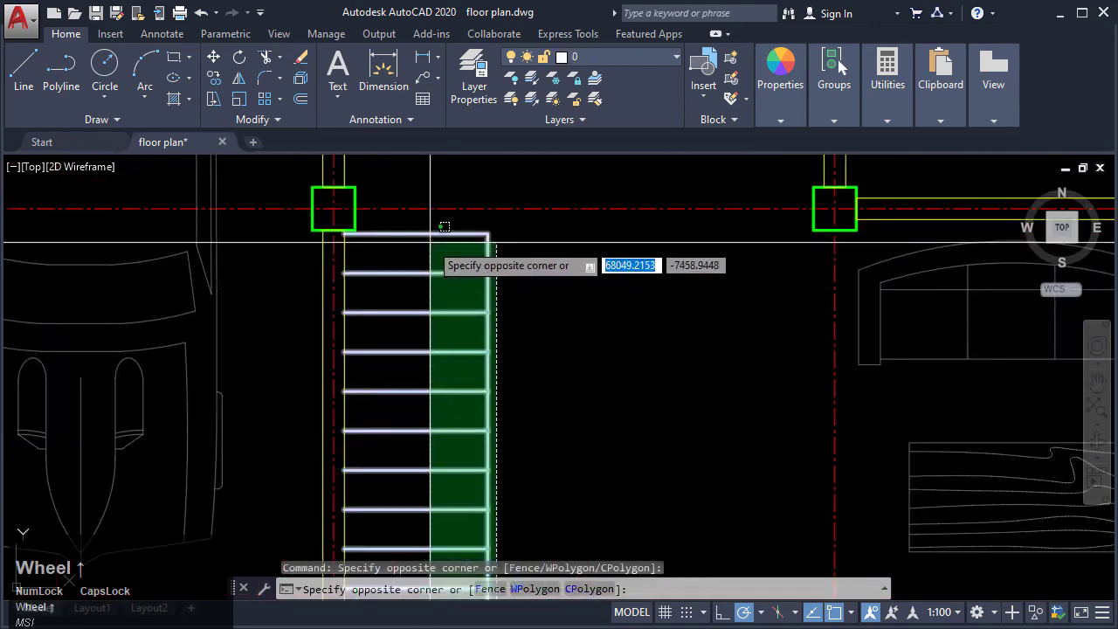
left_click(429, 231)
left_click(629, 57)
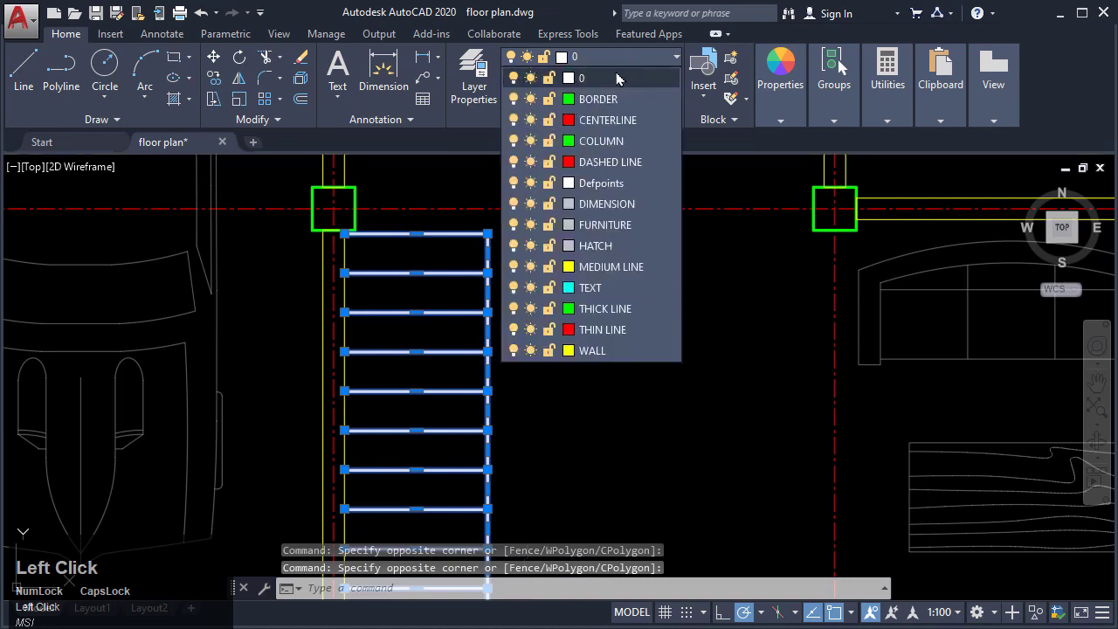
left_click(607, 330)
middle_click_drag(584, 337, 635, 292)
key("Escape")
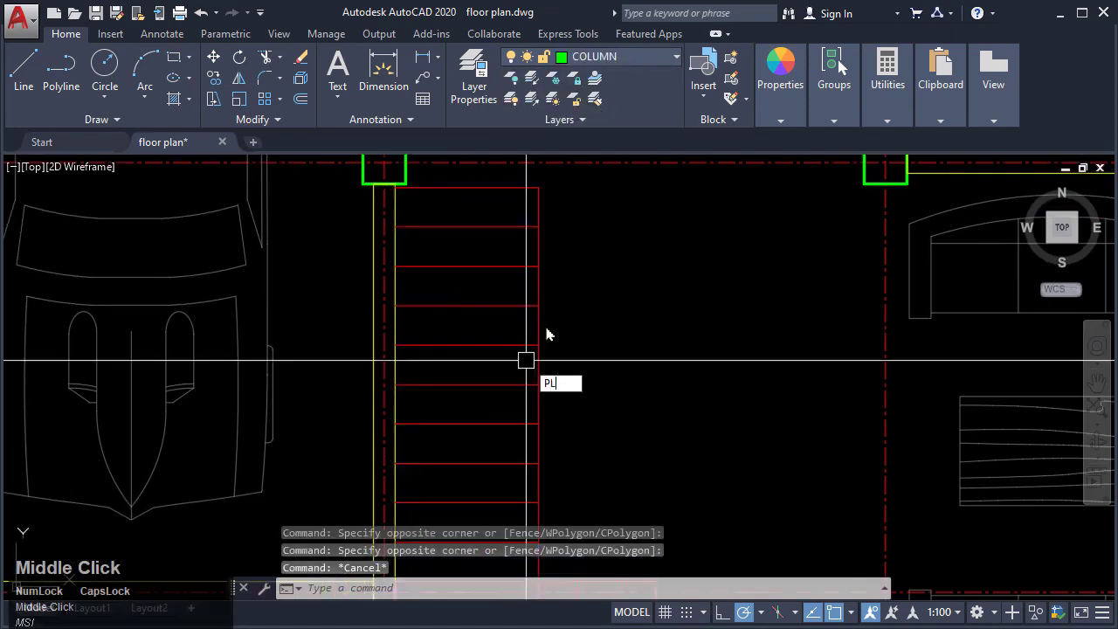
Step: Draw a slanted polyline across the vertical stair flight, extending past both sides of the treads
type("PL")
key("Return")
left_click(599, 318)
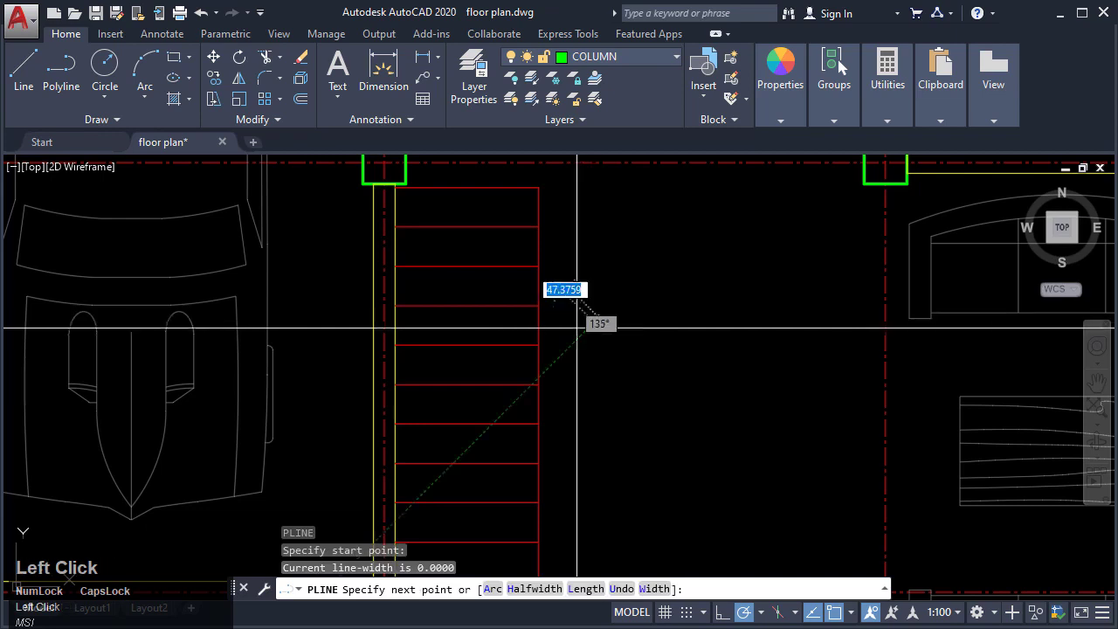
left_click(321, 453)
key("Escape")
Step: Draw a three-segment N-shaped zigzag polyline over the middle of the slanted line
key("Return")
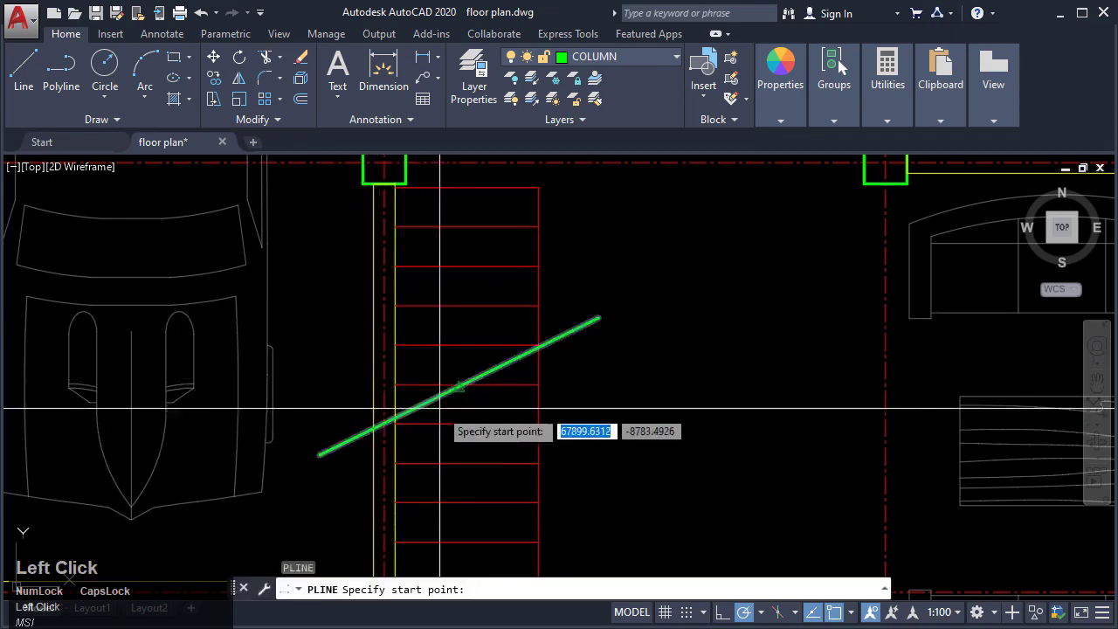
scroll(440, 408, "up", 2)
left_click(444, 417)
left_click(470, 283)
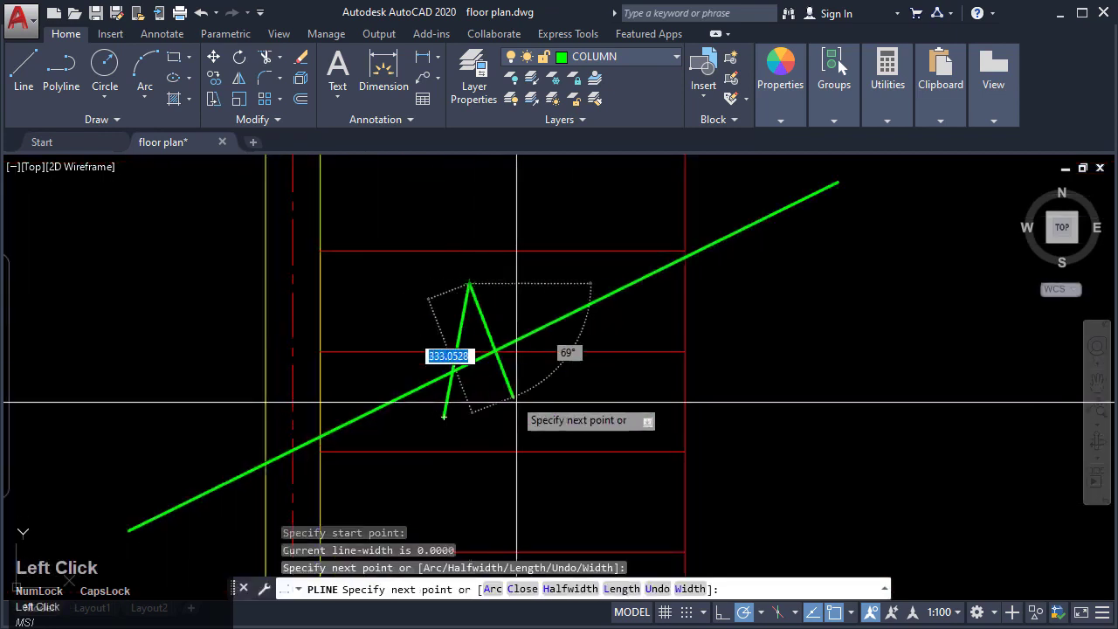
left_click(542, 415)
left_click(541, 291)
key("Escape")
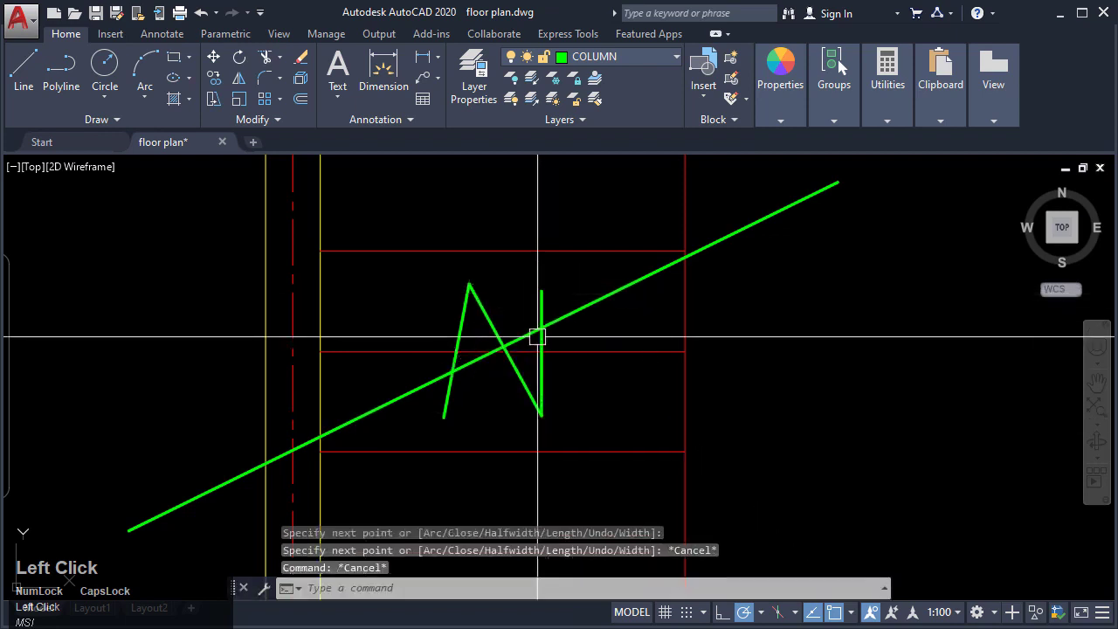
Step: Trim the slanted line inside the zigzag and the zigzag's overhanging ends, and erase the leftover piece to form a break line
type("TR")
key("Return")
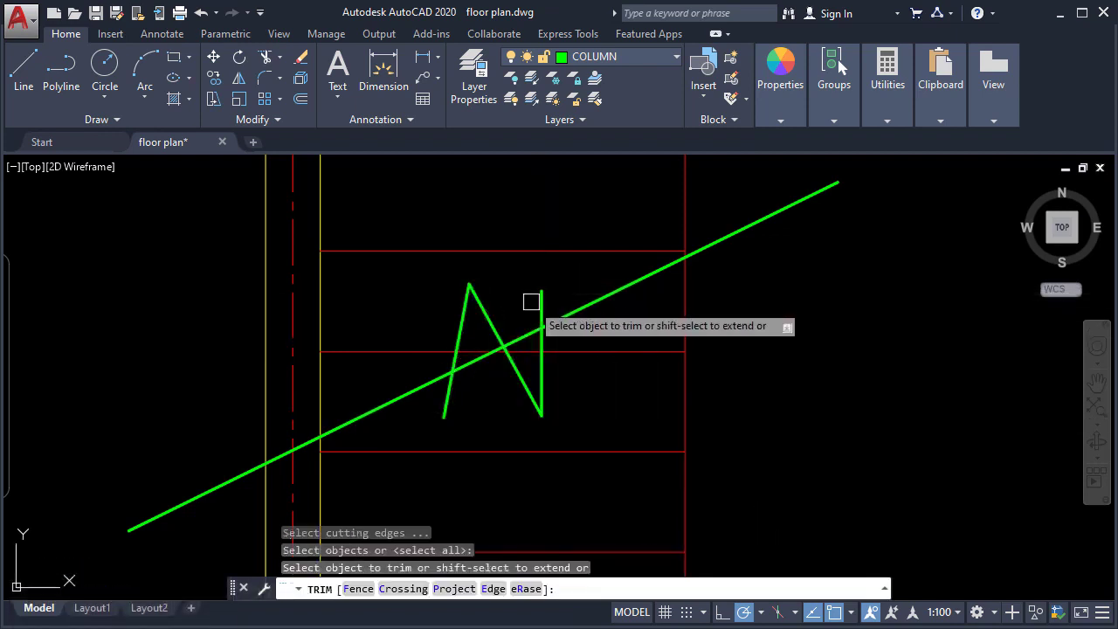
scroll(476, 355, "up", 4)
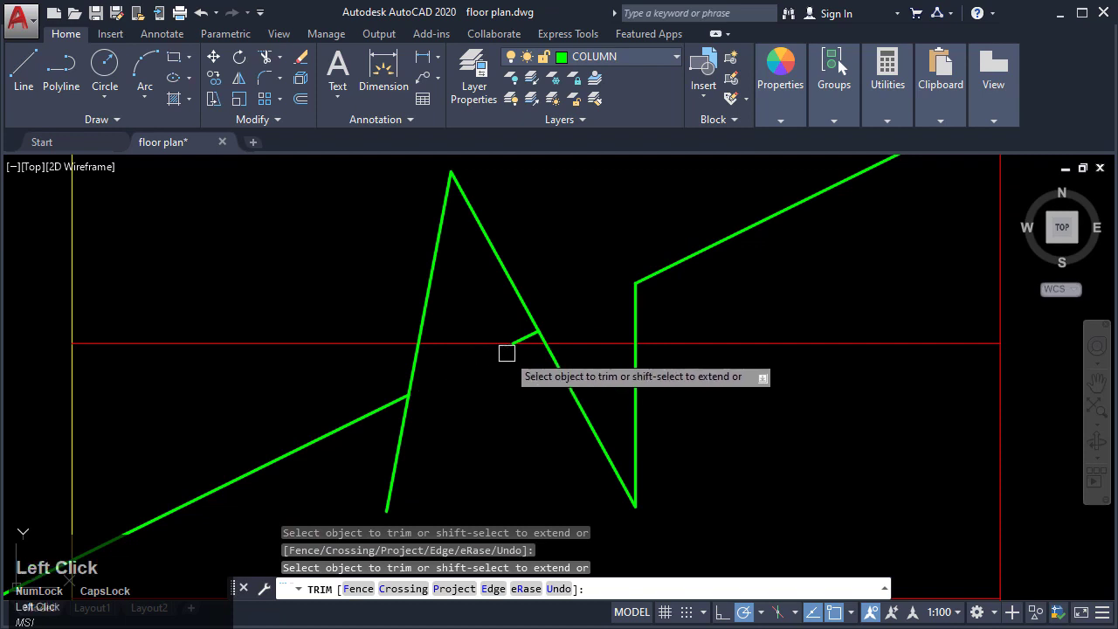
scroll(507, 353, "up", 4)
scroll(529, 332, "down", 4)
left_click(414, 419)
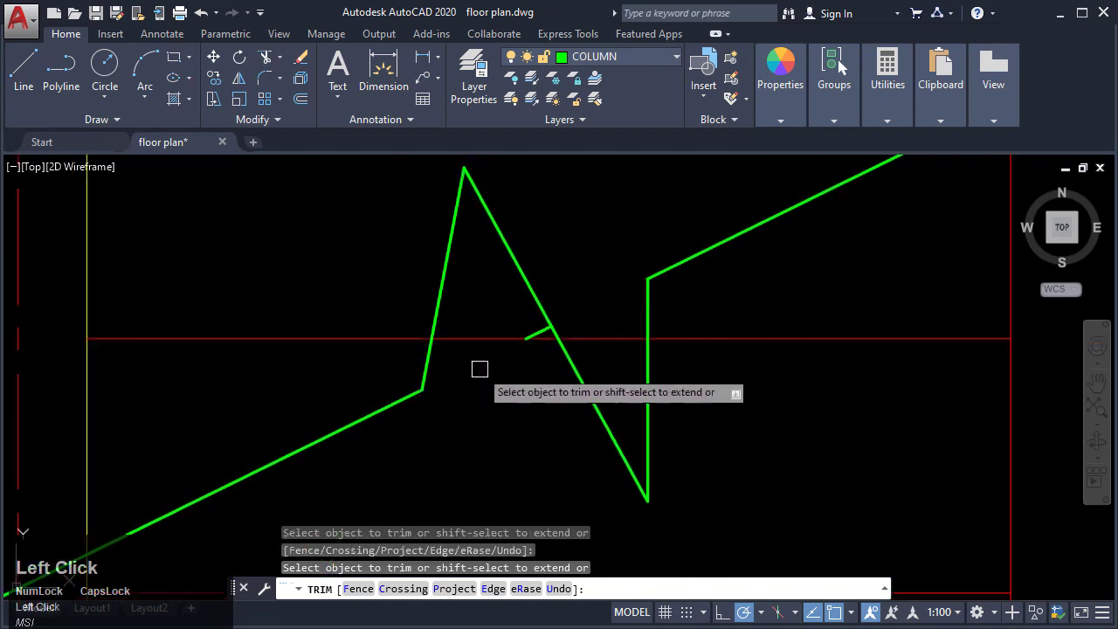
key("Escape")
scroll(530, 331, "up", 4)
left_click(543, 334)
key("Delete")
scroll(522, 318, "down", 3)
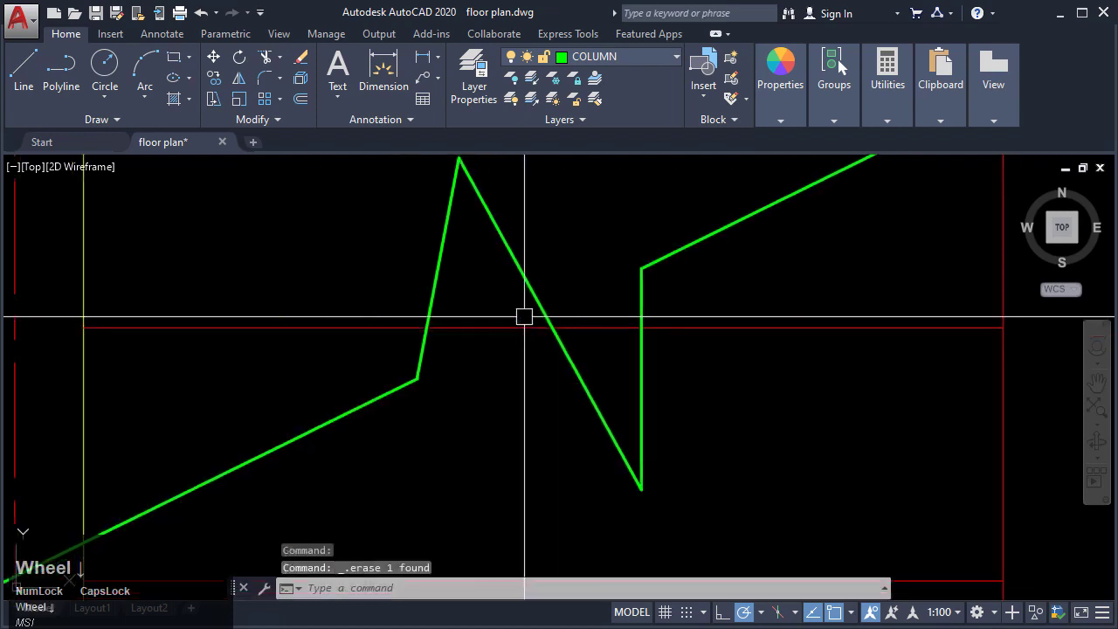
Step: Join the zigzag and the two slanted lines into a single polyline
key("Escape")
left_click(617, 377)
left_click(464, 312)
left_click(449, 392)
left_click(415, 369)
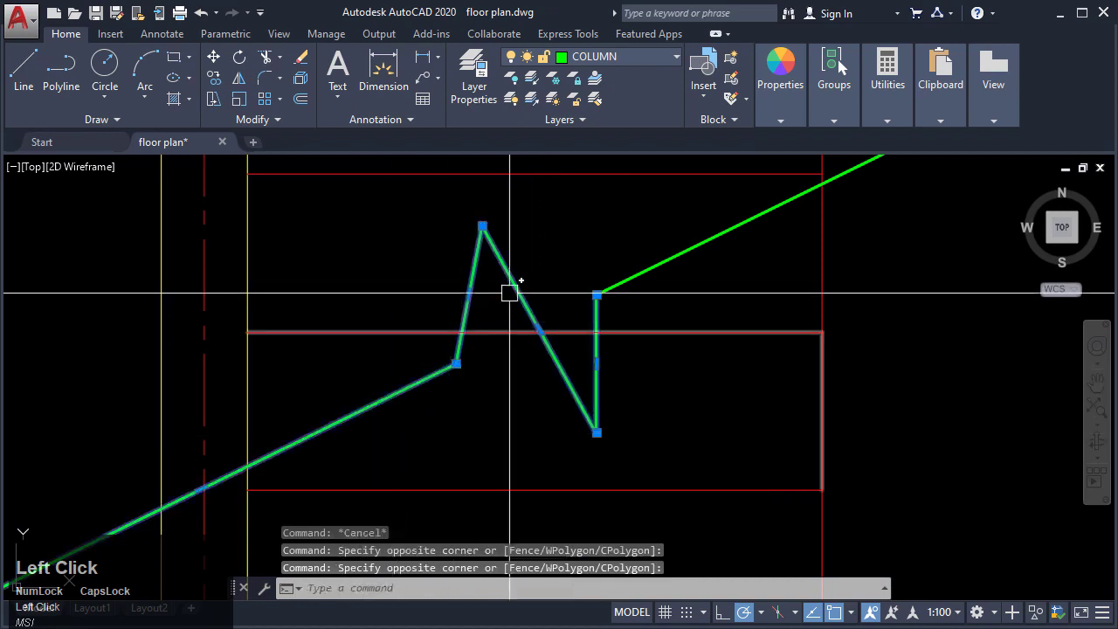
left_click(650, 263)
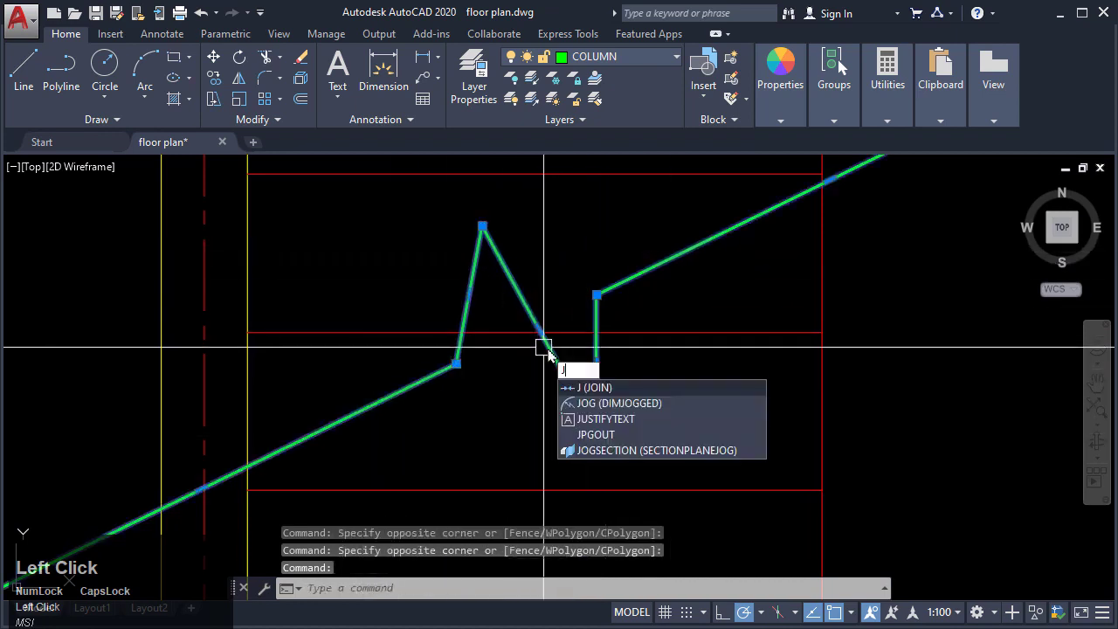
key("Return")
scroll(489, 384, "down", 3)
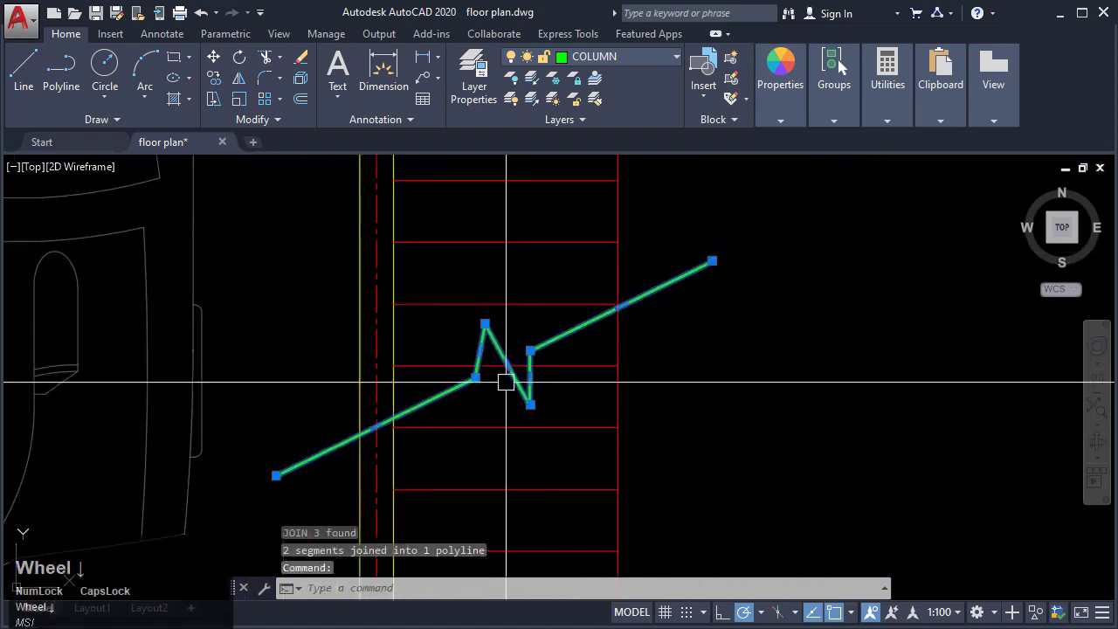
Step: Copy the joined break line a short distance up and to the left, forming a double break symbol on the stairs
type("co")
key("Return")
left_click(692, 400)
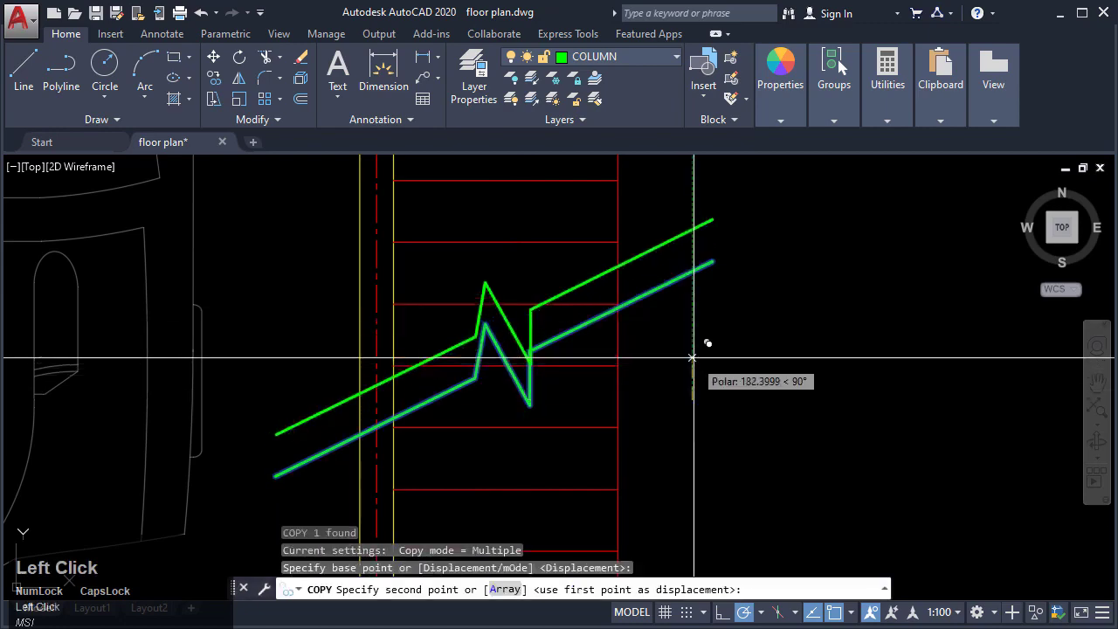
left_click(680, 347)
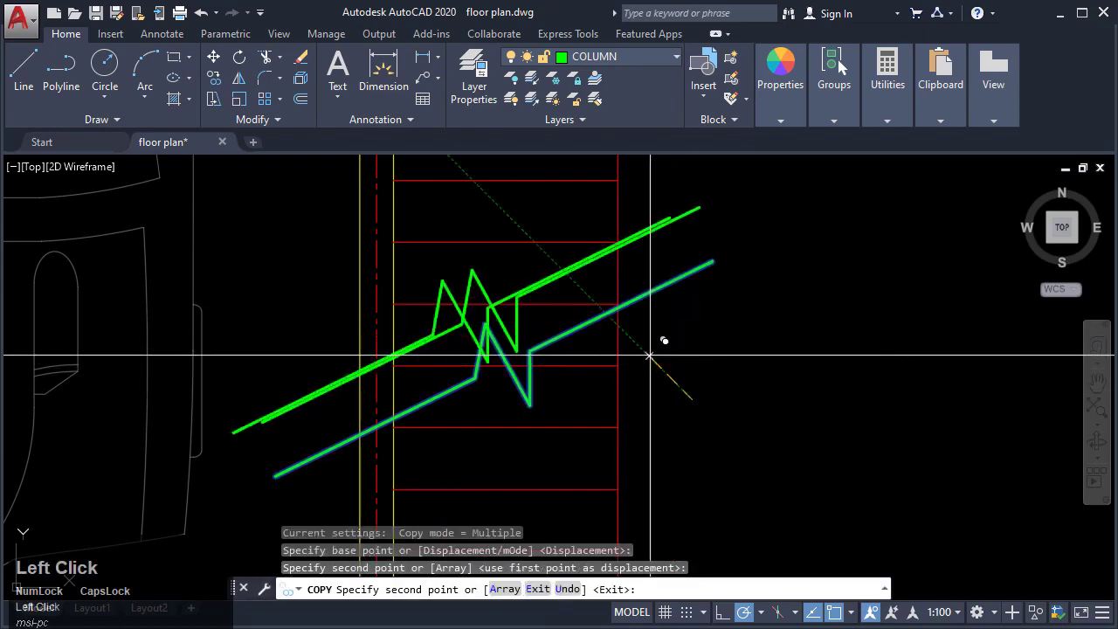
key("Escape")
key("Escape")
scroll(519, 320, "down", 3)
scroll(591, 324, "up", 4)
middle_click(486, 380)
middle_click_drag(486, 380, 491, 349)
key("Escape")
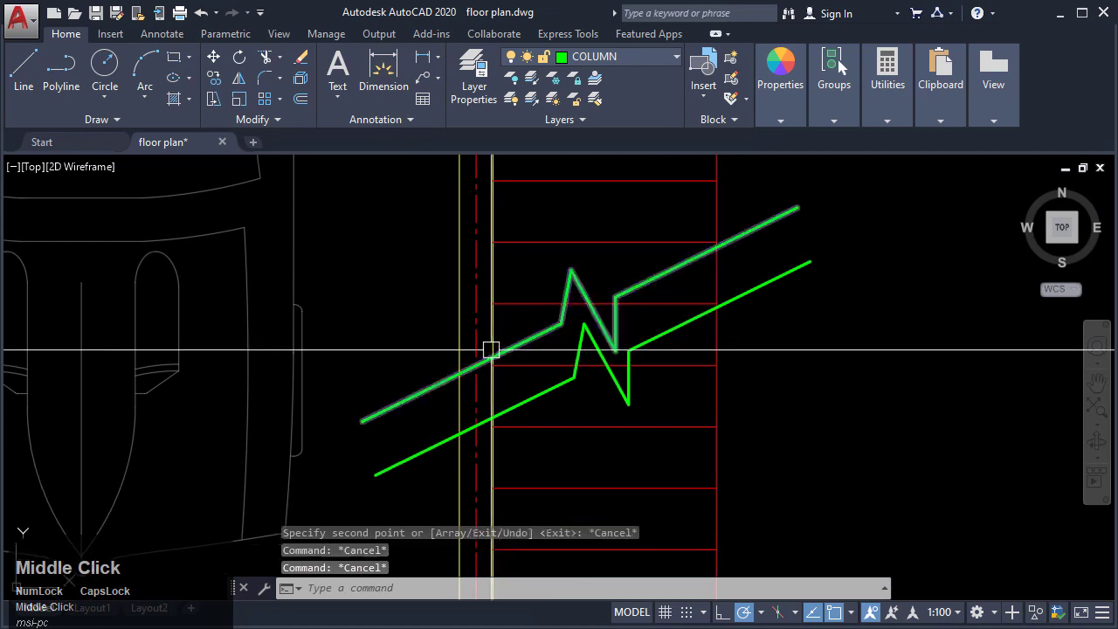
Step: Trim away the portions of the treads that lie between the two break lines
type("TR")
key("Return")
key("Return")
left_click(543, 367)
scroll(612, 306, "up", 4)
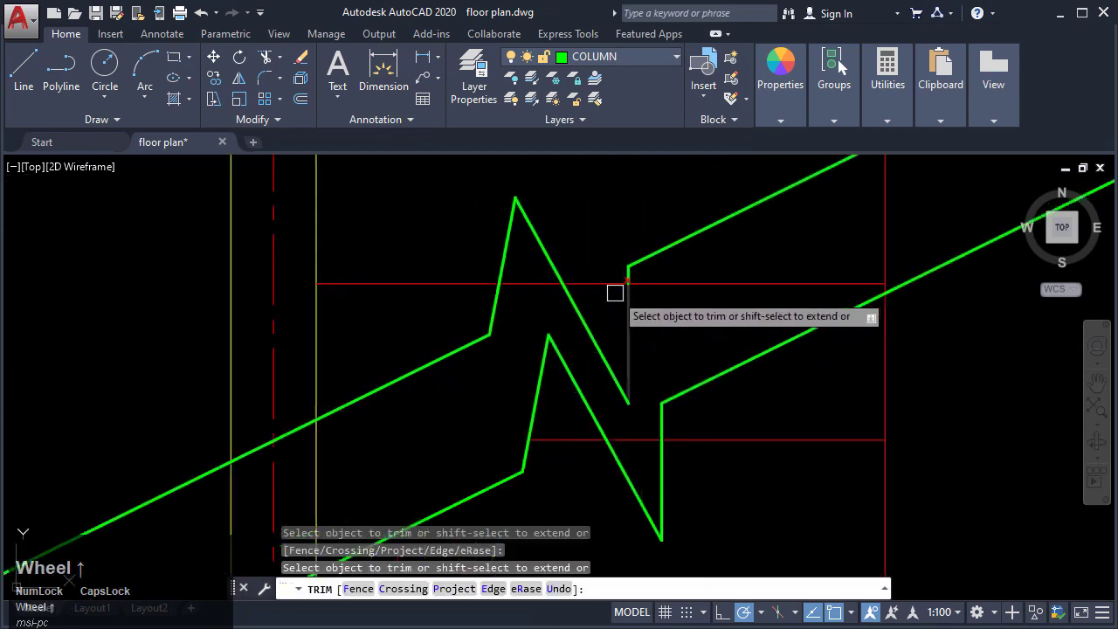
scroll(685, 286, "down", 1)
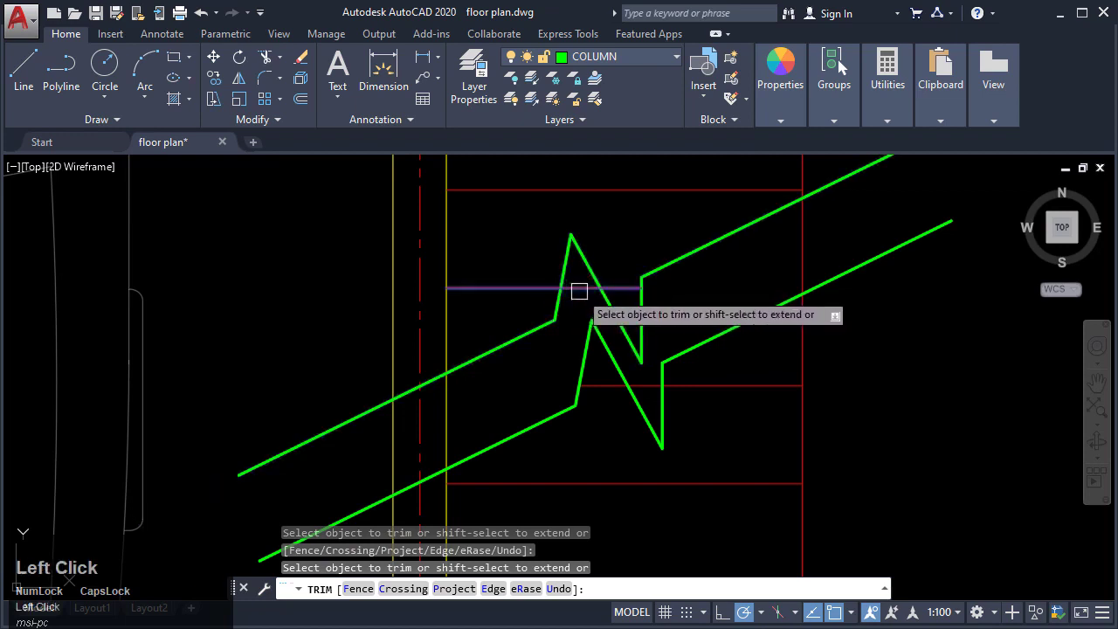
scroll(585, 293, "down", 4)
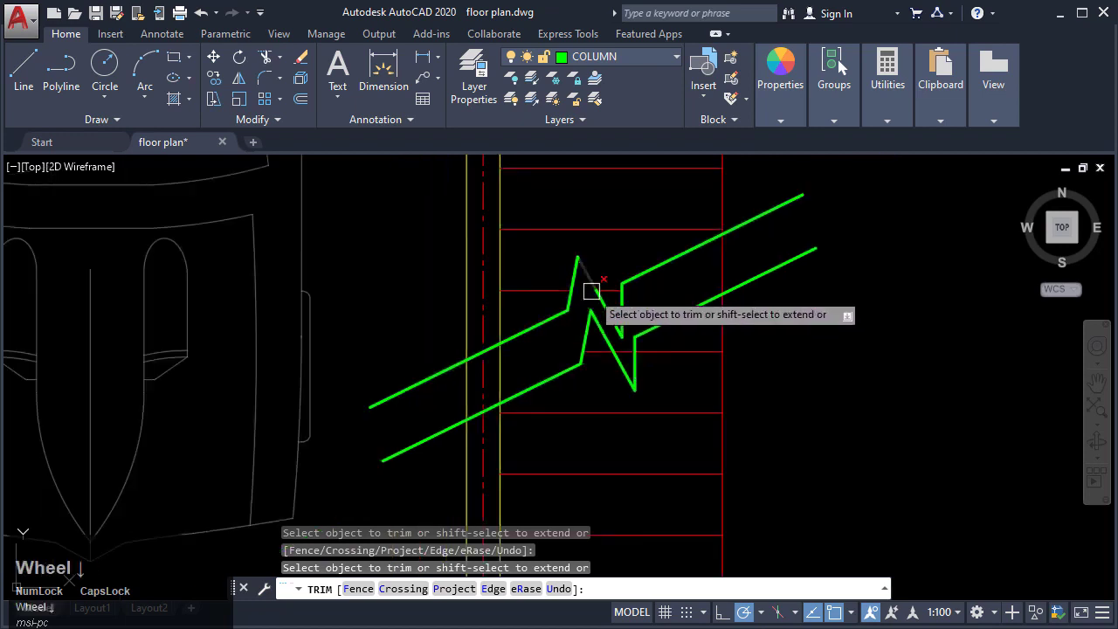
key("Escape")
middle_click_drag(644, 315, 714, 377)
key("Escape")
key("Escape")
Step: Assign the two uppermost treads and the adjoining stair edge to the DASHED LINE layer
left_click(679, 279)
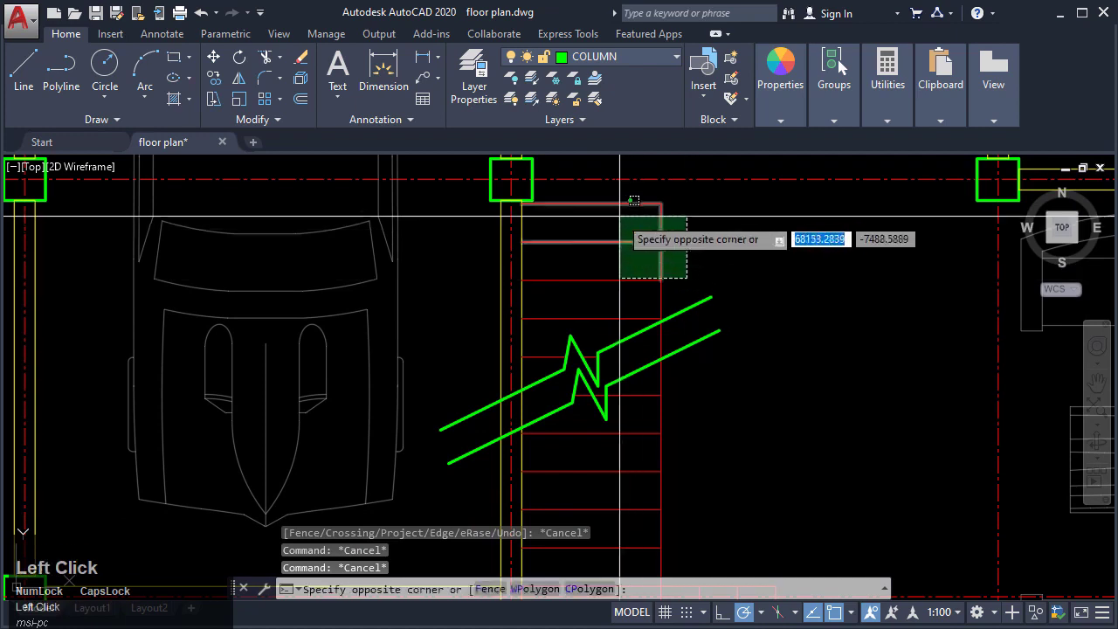
left_click(613, 164)
left_click(627, 58)
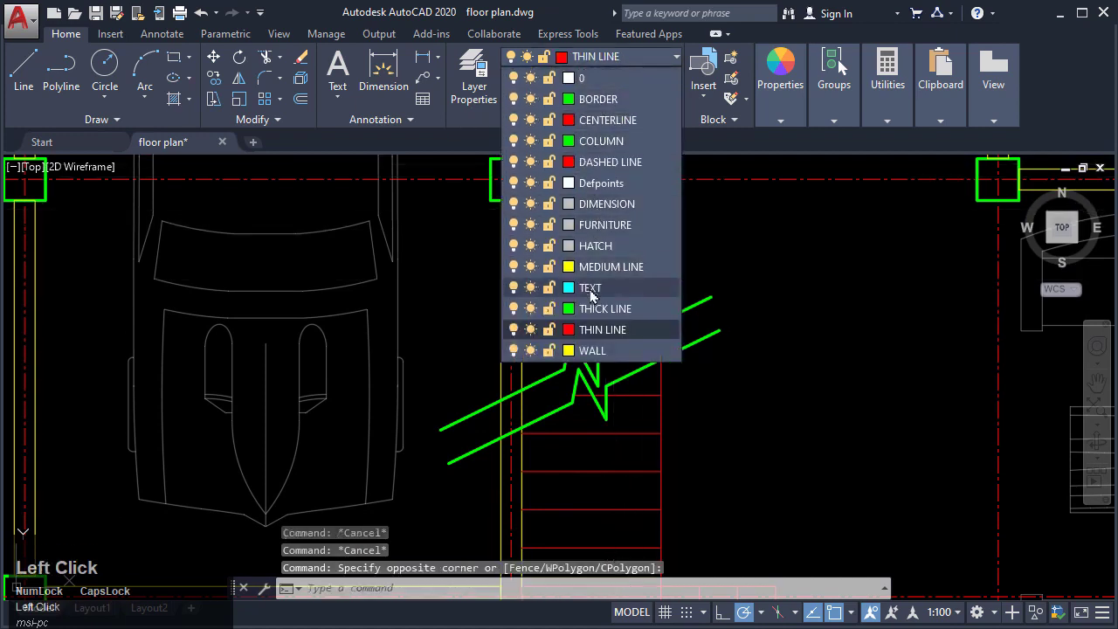
left_click(607, 165)
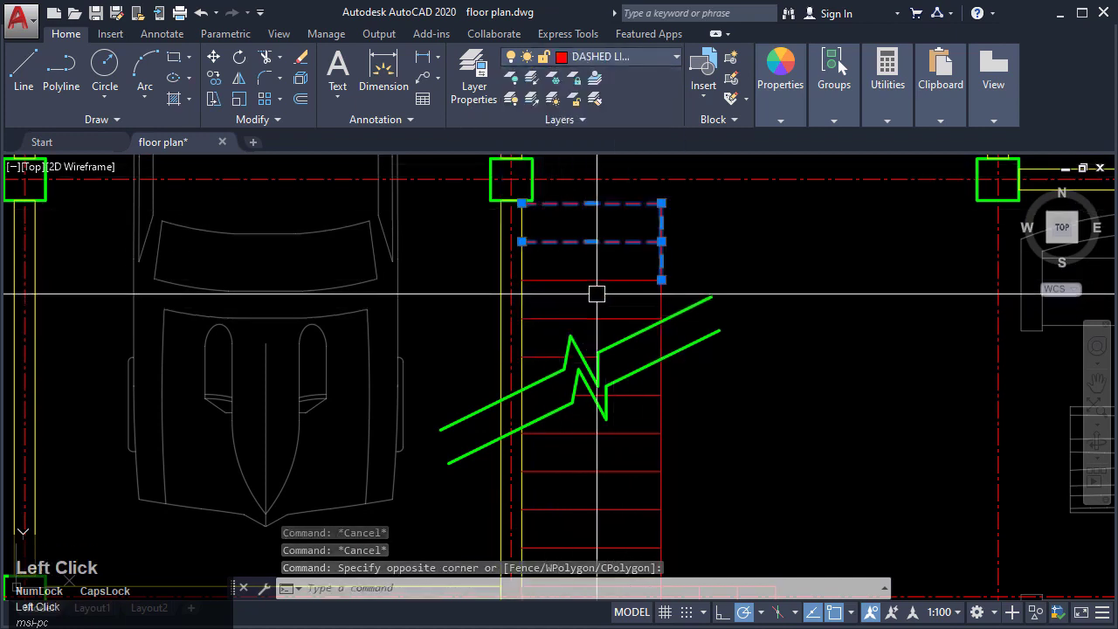
key("Escape")
key("Escape")
Step: Match the dashed tread's properties onto the remaining treads above the break and both break lines
key("Return")
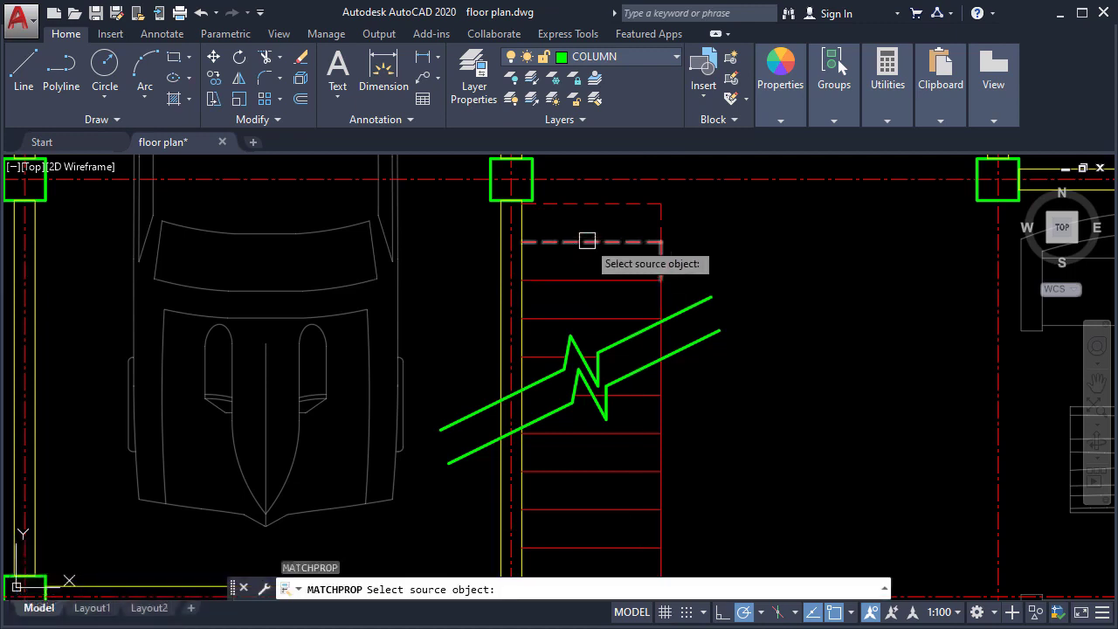
left_click(582, 242)
left_click(591, 318)
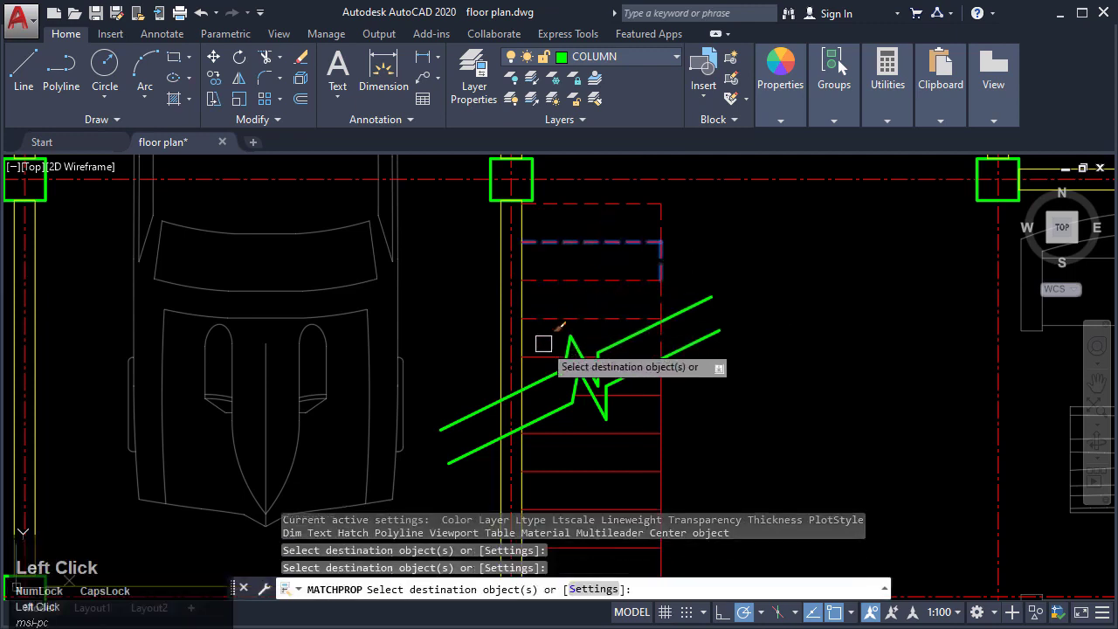
left_click(543, 356)
scroll(581, 357, "up", 5)
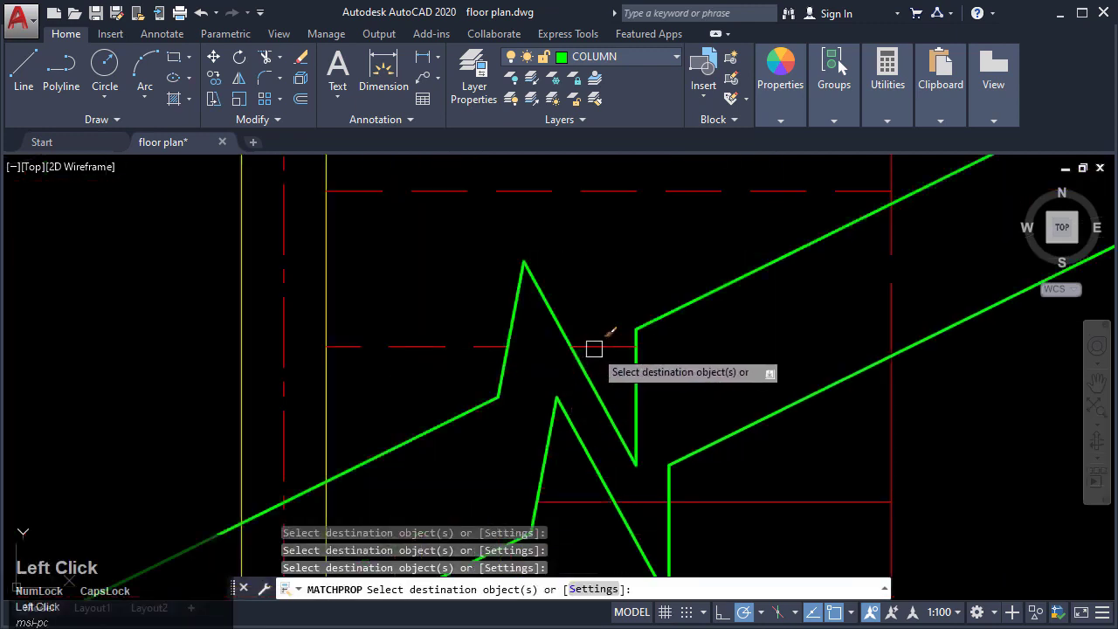
scroll(594, 349, "down", 4)
scroll(632, 267, "down", 2)
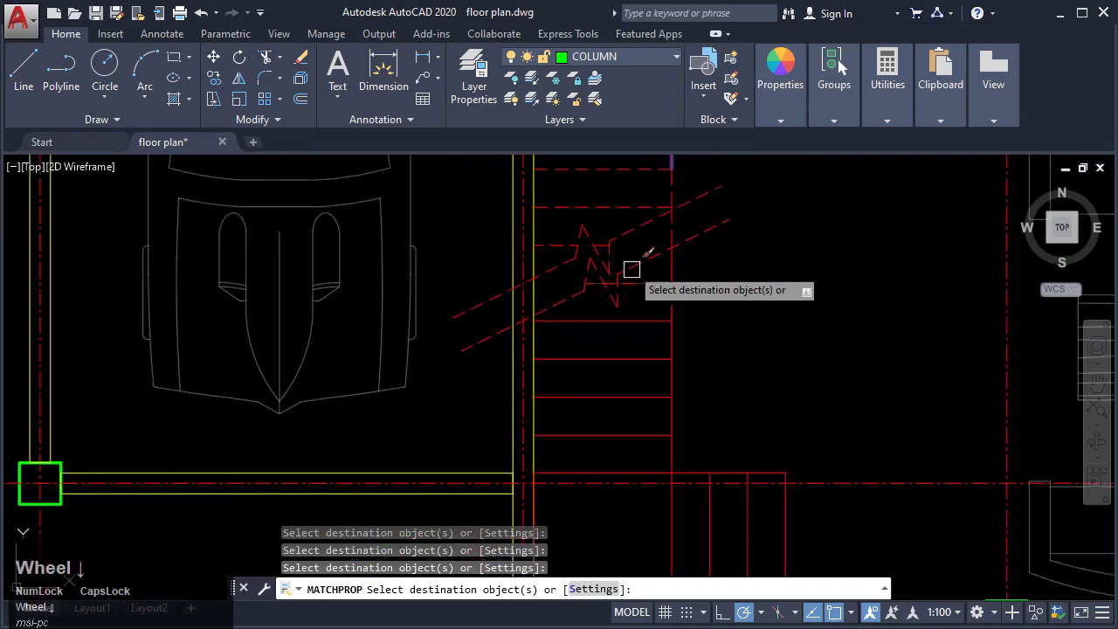
middle_click(649, 300)
scroll(656, 307, "down", 3)
key("Escape")
mouse_move(659, 333)
middle_mouse_down()
mouse_move(655, 378)
mouse_move(638, 351)
middle_mouse_up()
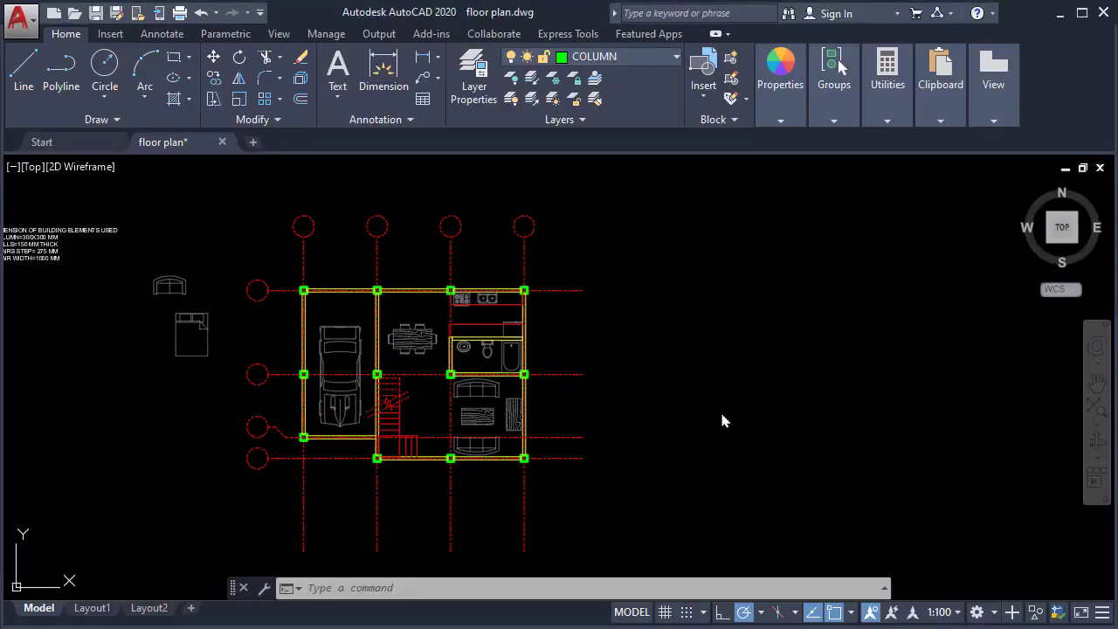
middle_click_drag(557, 365, 654, 352)
scroll(539, 339, "up", 2)
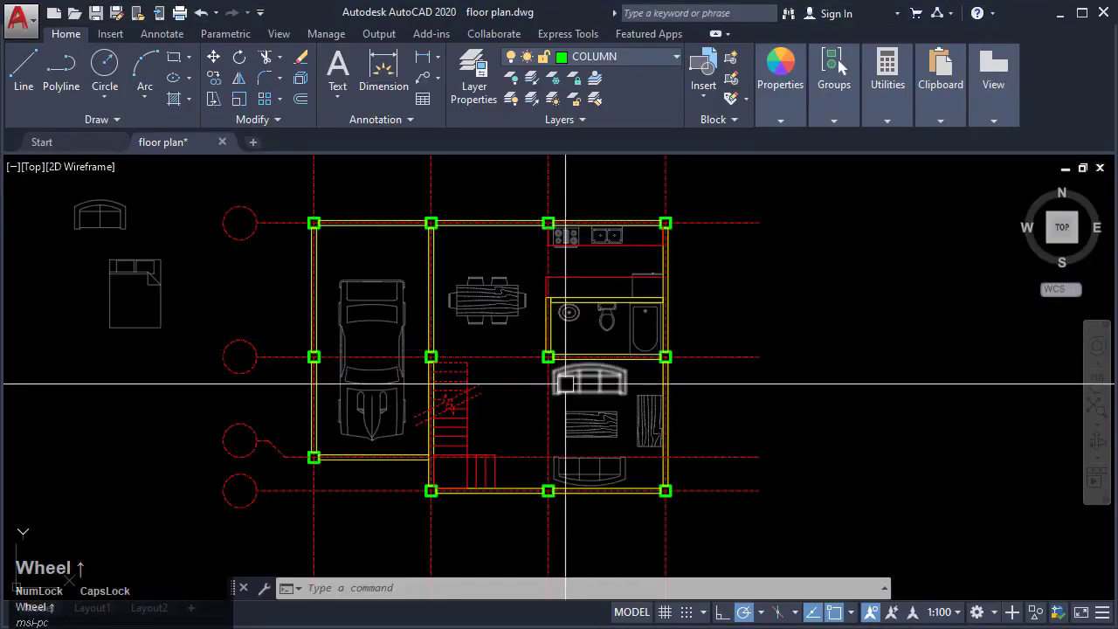
middle_click_drag(555, 402, 538, 381)
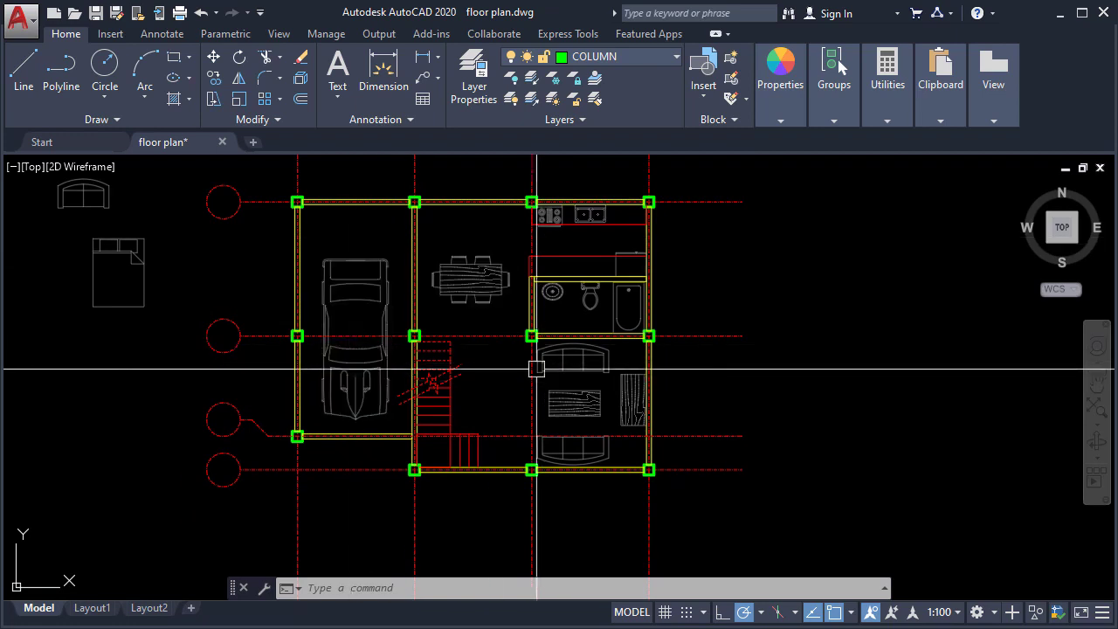
middle_click_drag(800, 351, 580, 390)
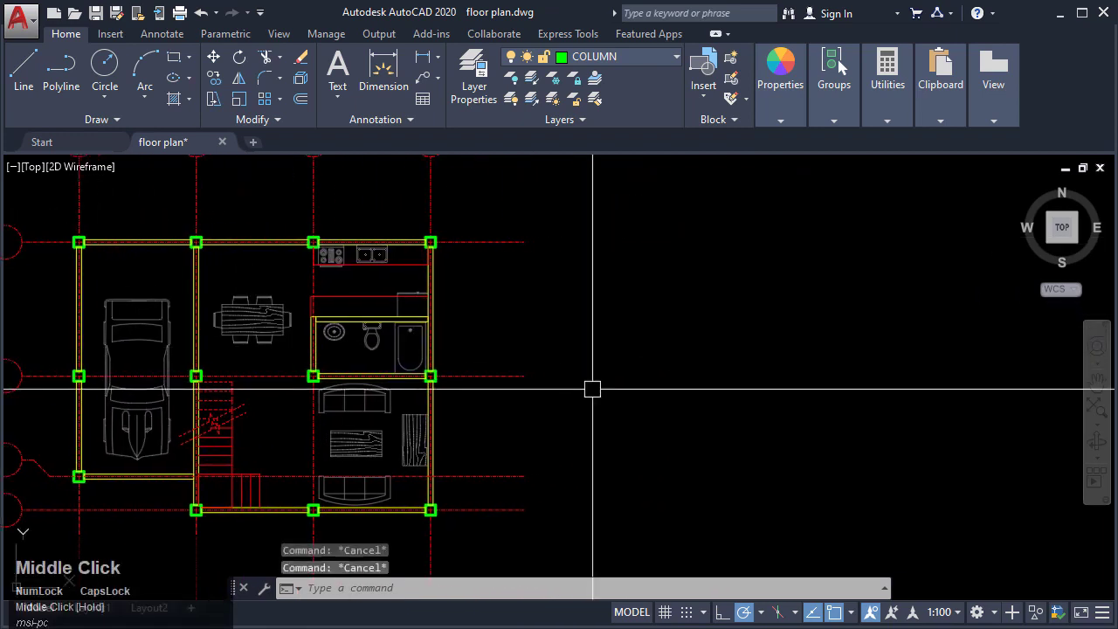
key("Return")
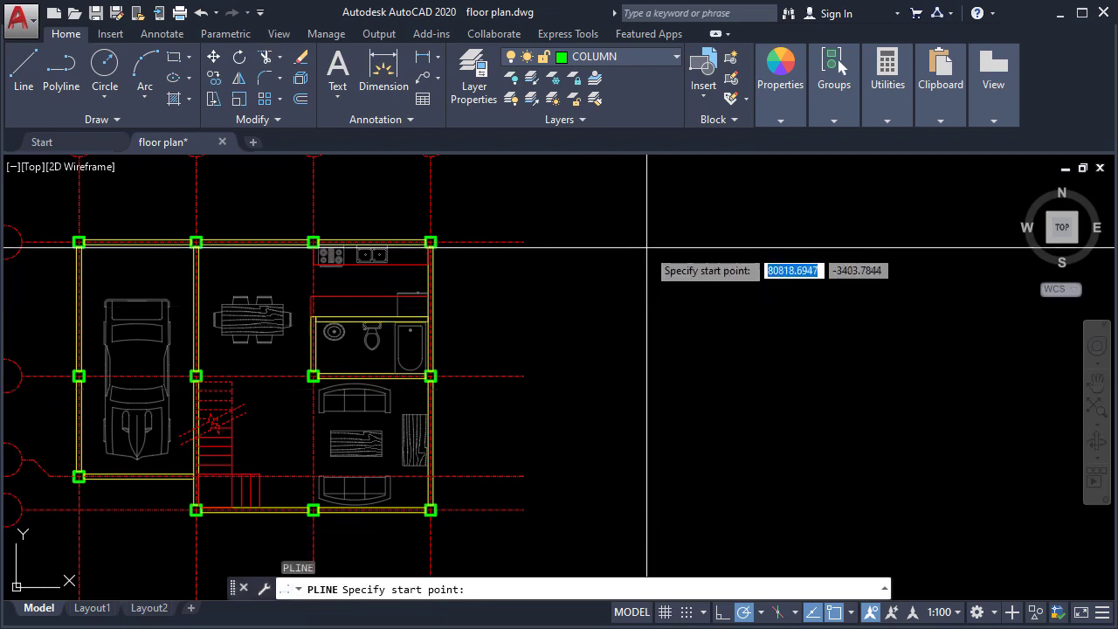
left_click(647, 248)
key("Escape")
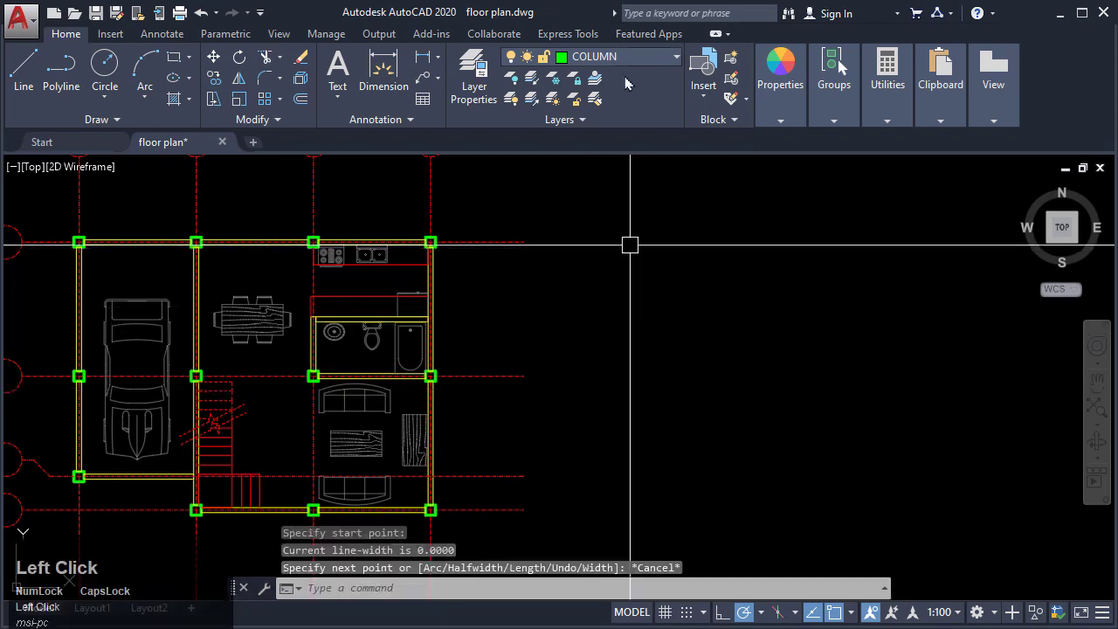
Step: On layer 0, draw an L-shaped polyline beside the floor plan, 2000 down and 1000 to the right
left_click(634, 61)
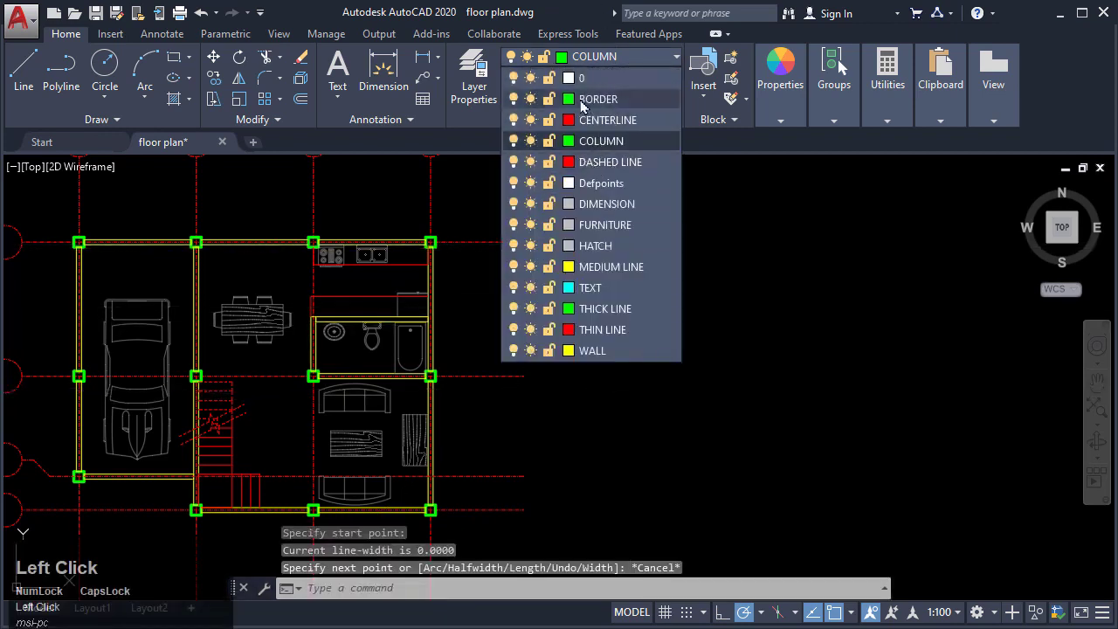
left_click(583, 79)
type("P")
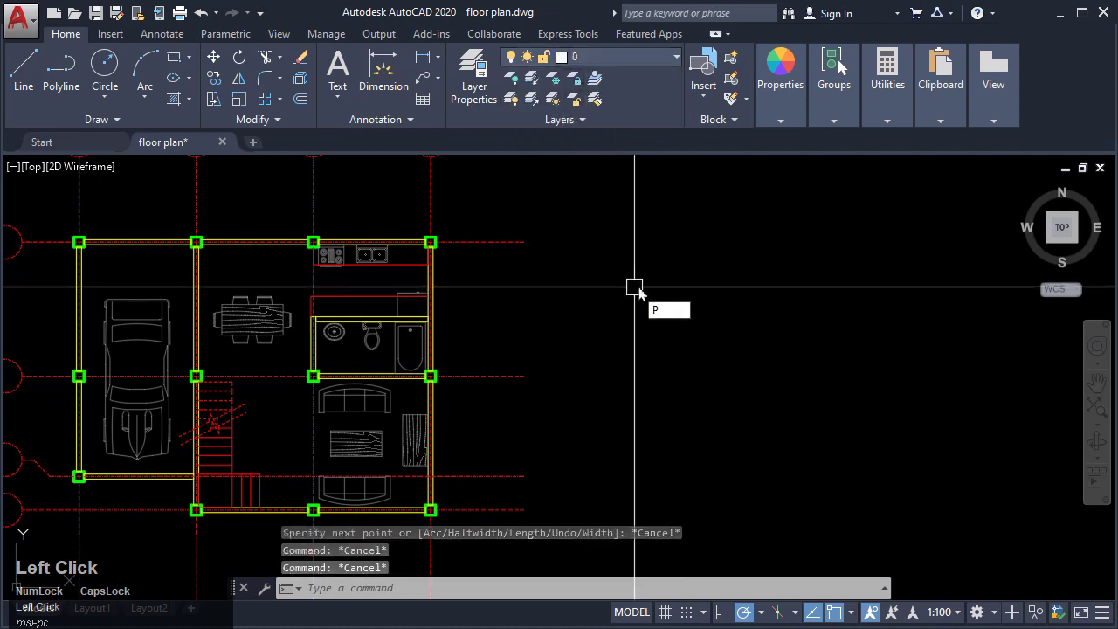
type("L")
key("Return")
left_click(647, 220)
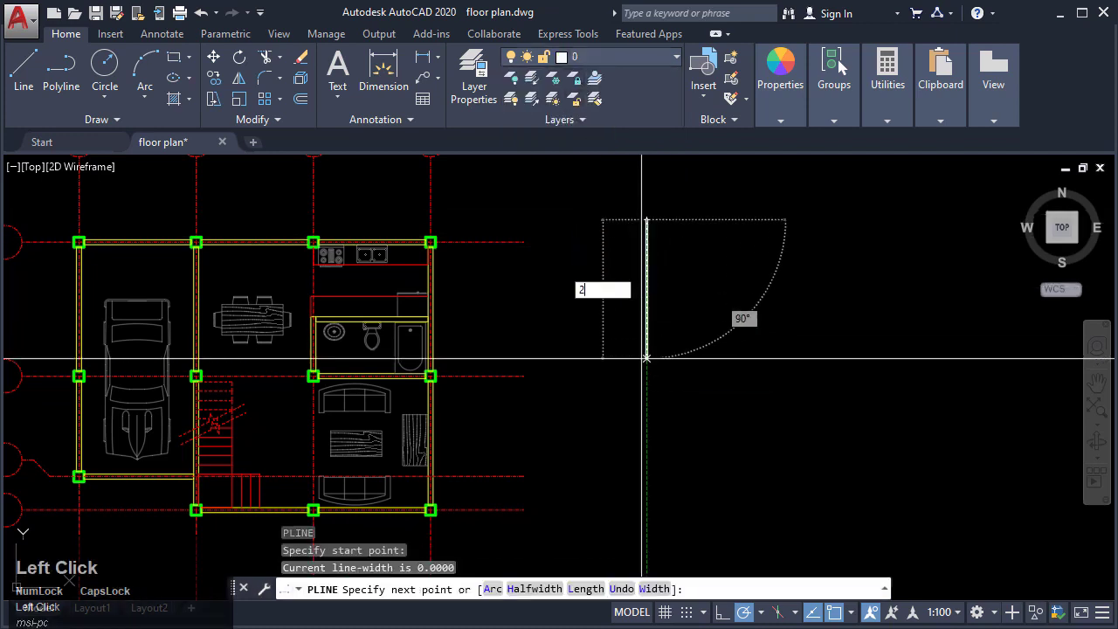
key("Return")
scroll(623, 309, "up", 4)
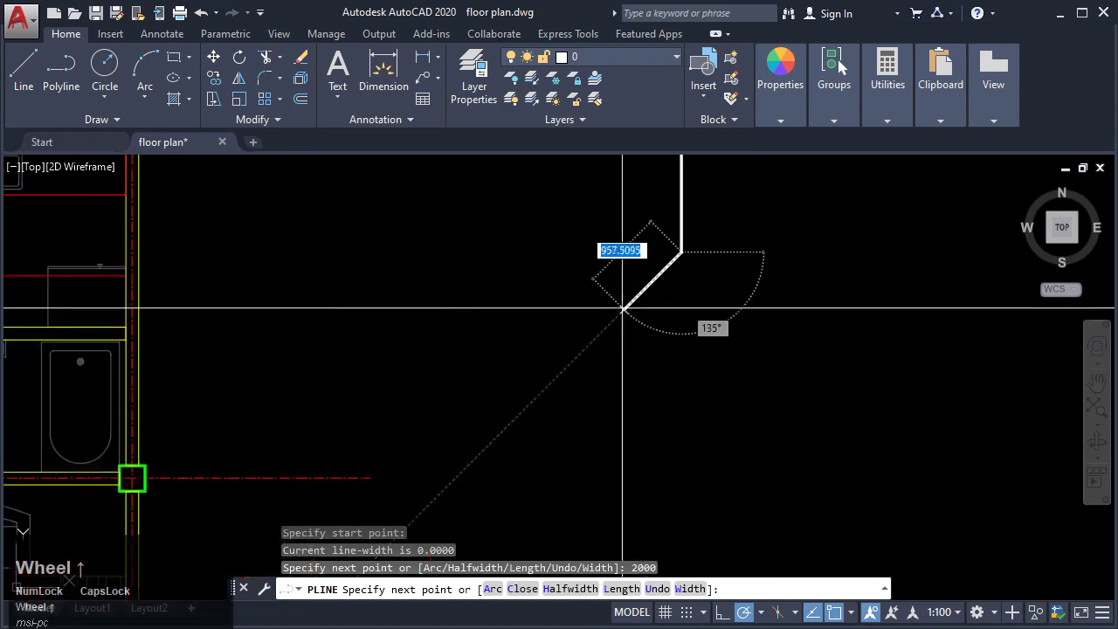
middle_click_drag(729, 220, 677, 418)
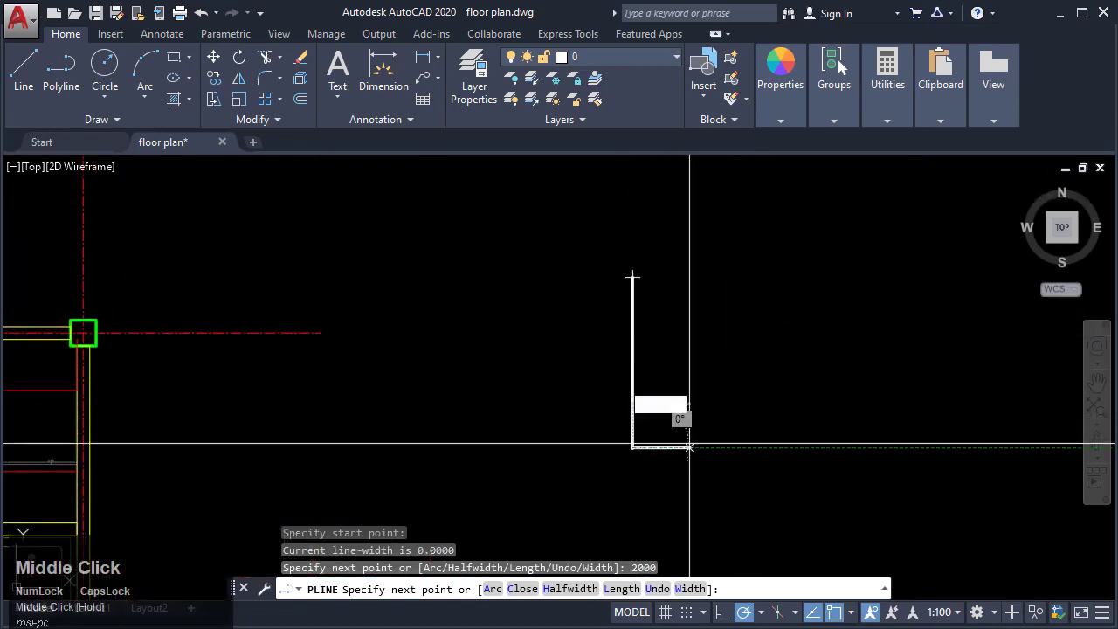
key("Return")
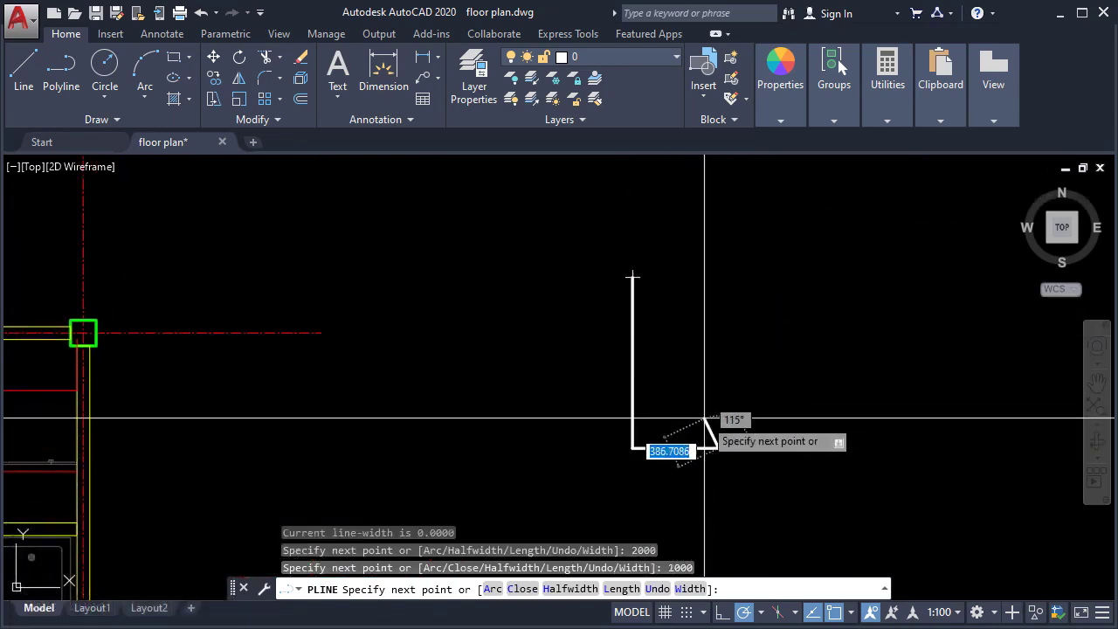
key("Escape")
Step: Draw a 1000-long horizontal polyline to the right from the top end of the L-shaped polyline
key("Return")
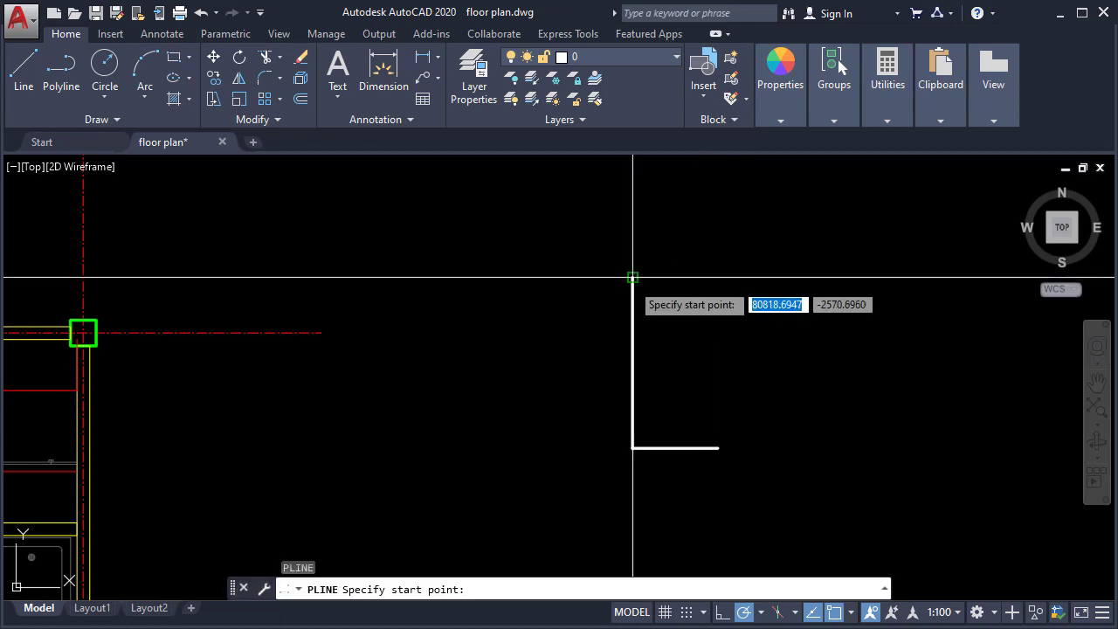
left_click(632, 278)
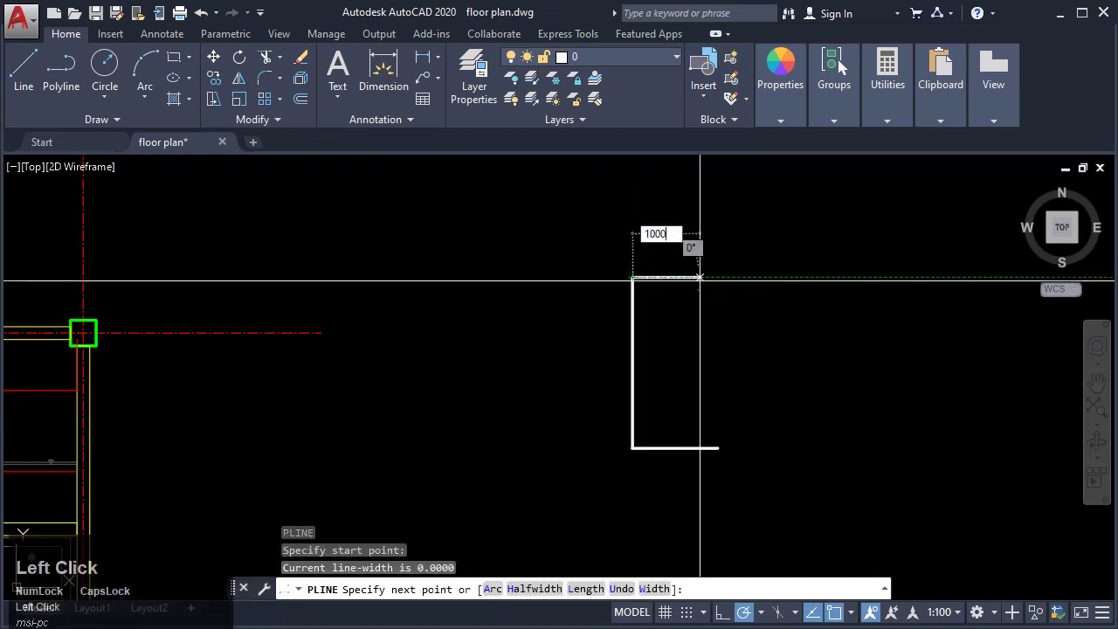
key("Return")
key("Escape")
Step: Join the L-shaped polyline and the upper horizontal segment into a single C-shaped polyline
left_click(661, 338)
left_click(586, 263)
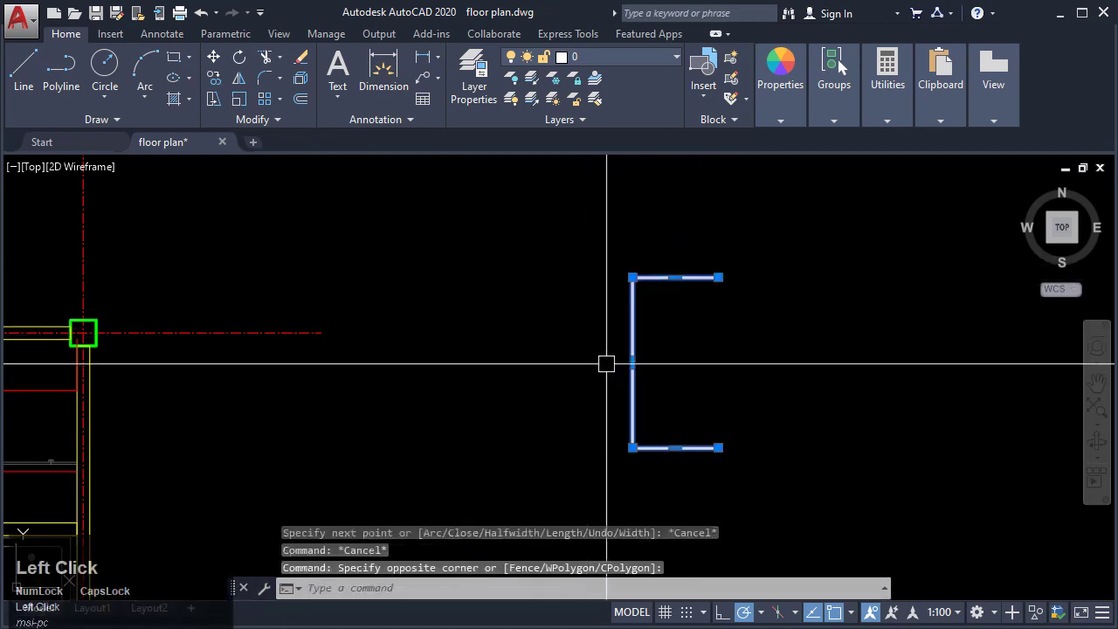
type("j")
key("Return")
key("Escape")
key("Escape")
Step: Offset the C-shaped polyline 150 toward its inside
type("O")
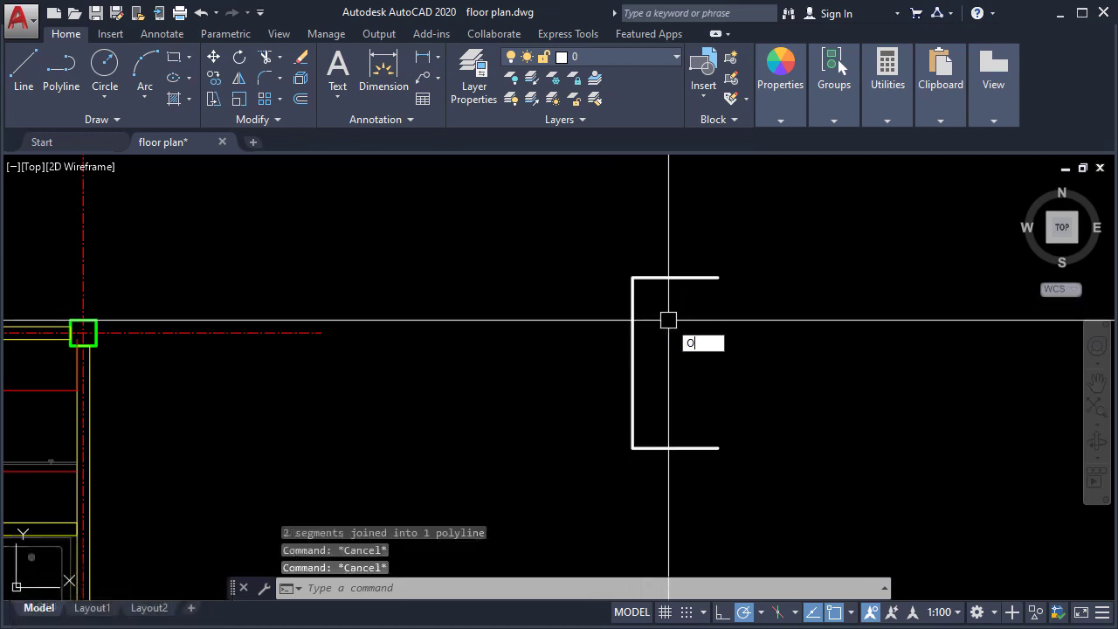
key("Return")
type("150")
key("Return")
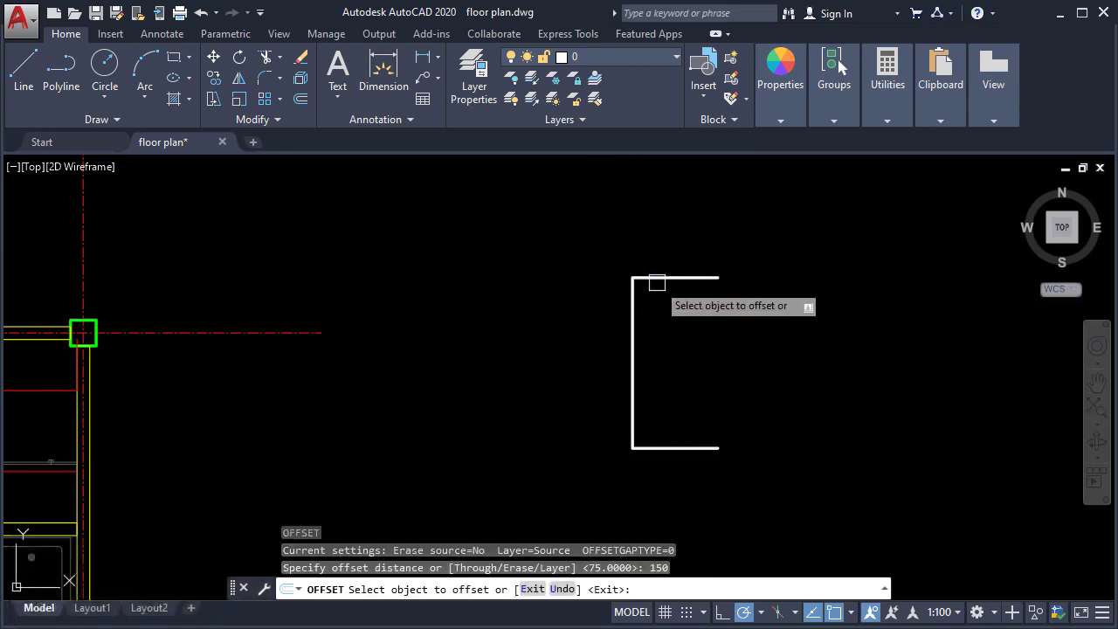
left_click(657, 283)
left_click(697, 385)
key("Escape")
Step: Close the open side of the C shape with a vertical polyline between its two outer end points
type("PL")
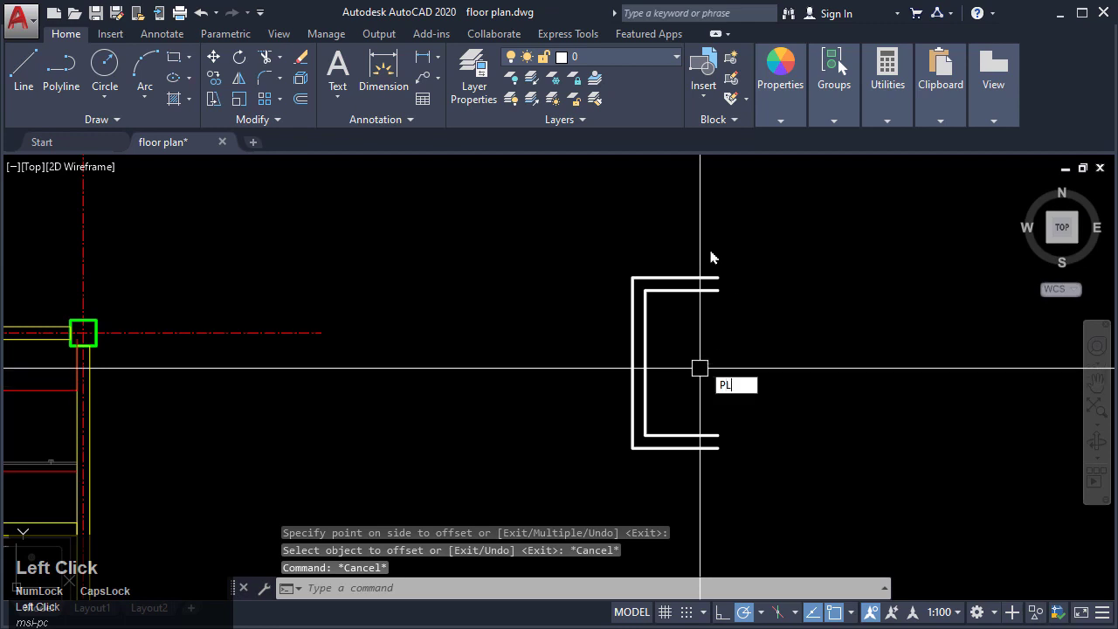
key("Return")
left_click(718, 278)
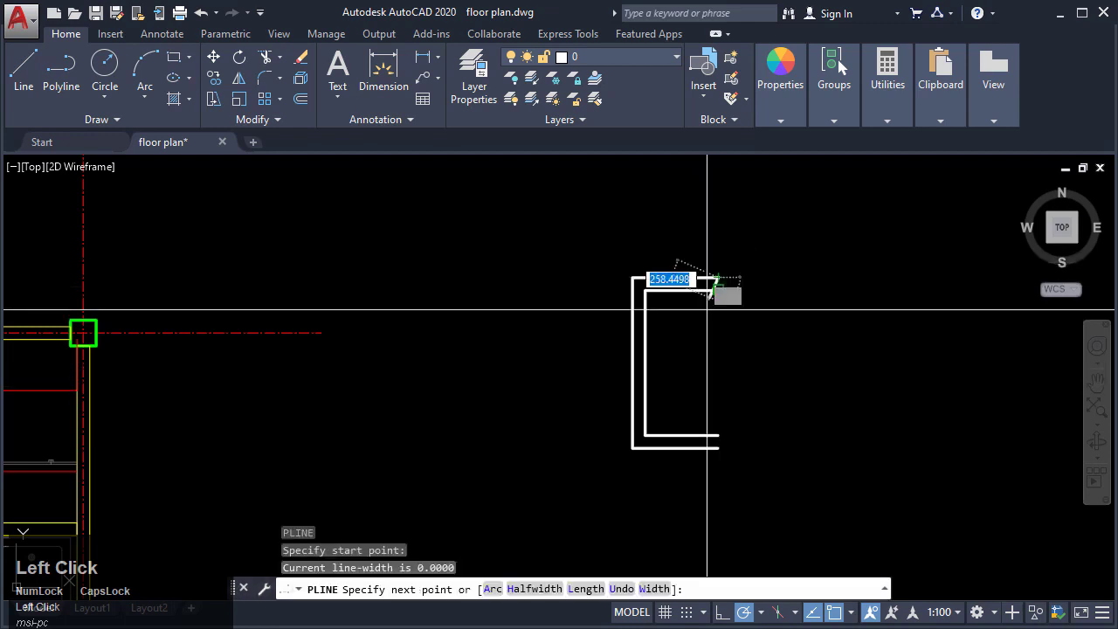
left_click(718, 449)
key("Escape")
Step: Mirror the completed rectangular shape about a vertical line to its right, keeping the original
middle_click_drag(754, 407, 541, 369)
scroll(542, 370, "down", 2)
left_click(604, 440)
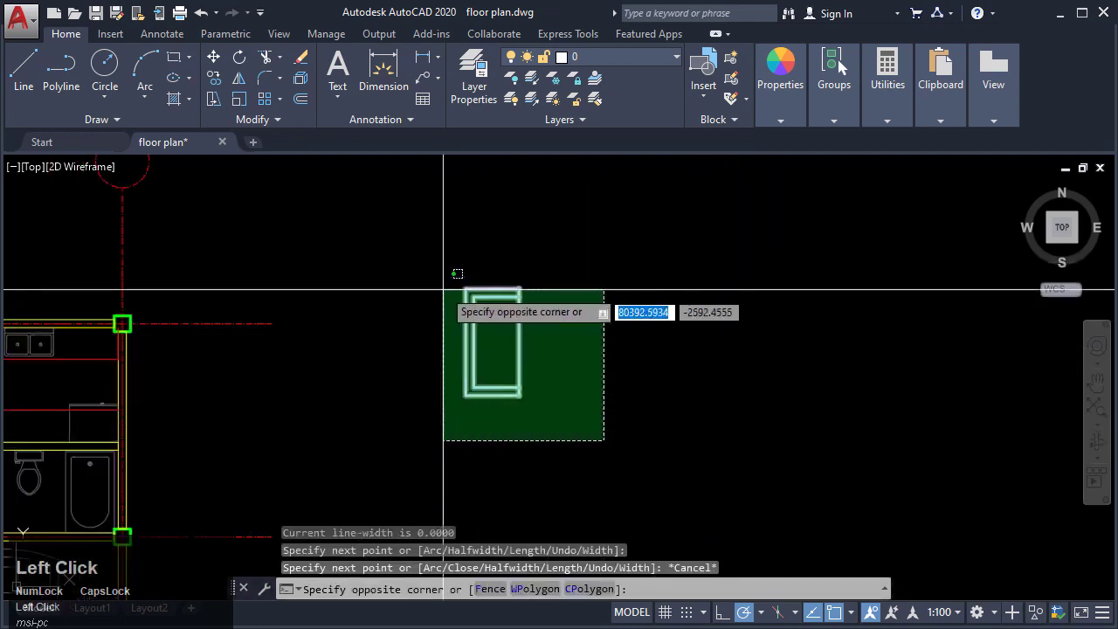
left_click(444, 289)
middle_click_drag(571, 315, 539, 445)
type("mi")
key("Return")
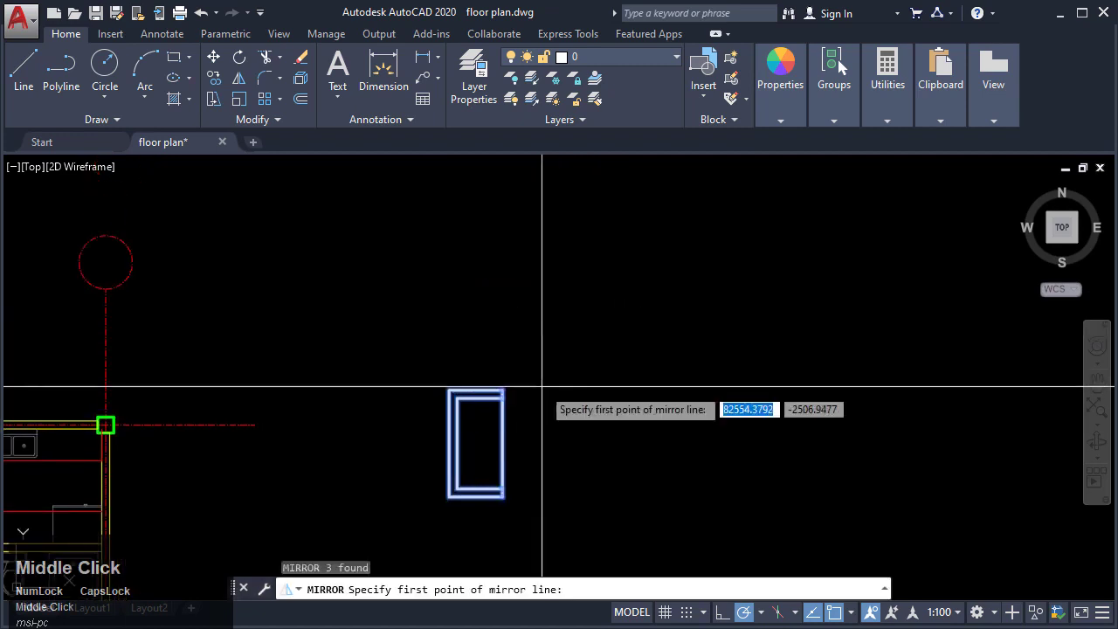
left_click(541, 384)
left_click(544, 370)
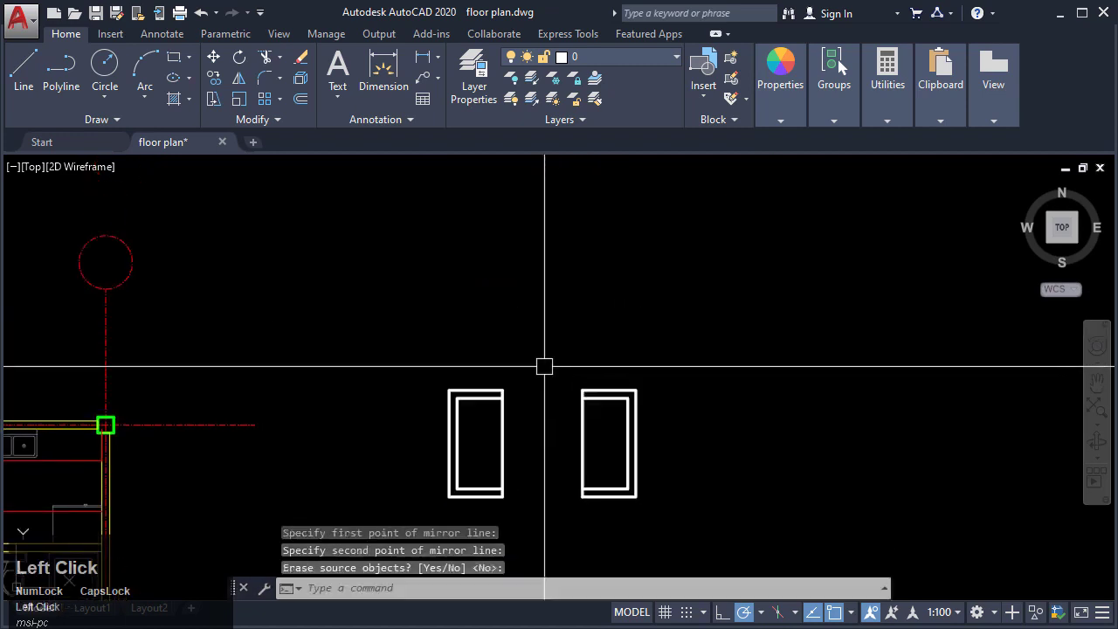
key("Escape")
Step: Draw a horizontal polyline connecting the midpoints of the two mirrored shapes' facing sides
middle_click_drag(500, 409, 536, 382)
type("pl")
key("Return")
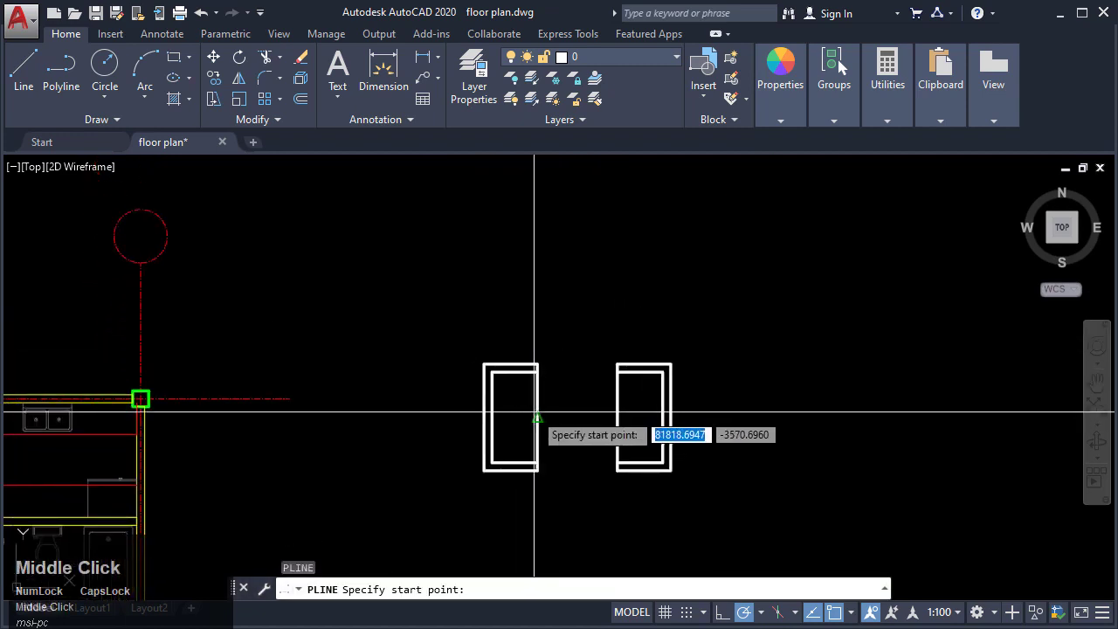
left_click(537, 418)
left_click(618, 418)
key("Escape")
Step: Start a circle centred on the midpoint of the horizontal connecting line
scroll(564, 428, "up", 2)
type("c")
key("Return")
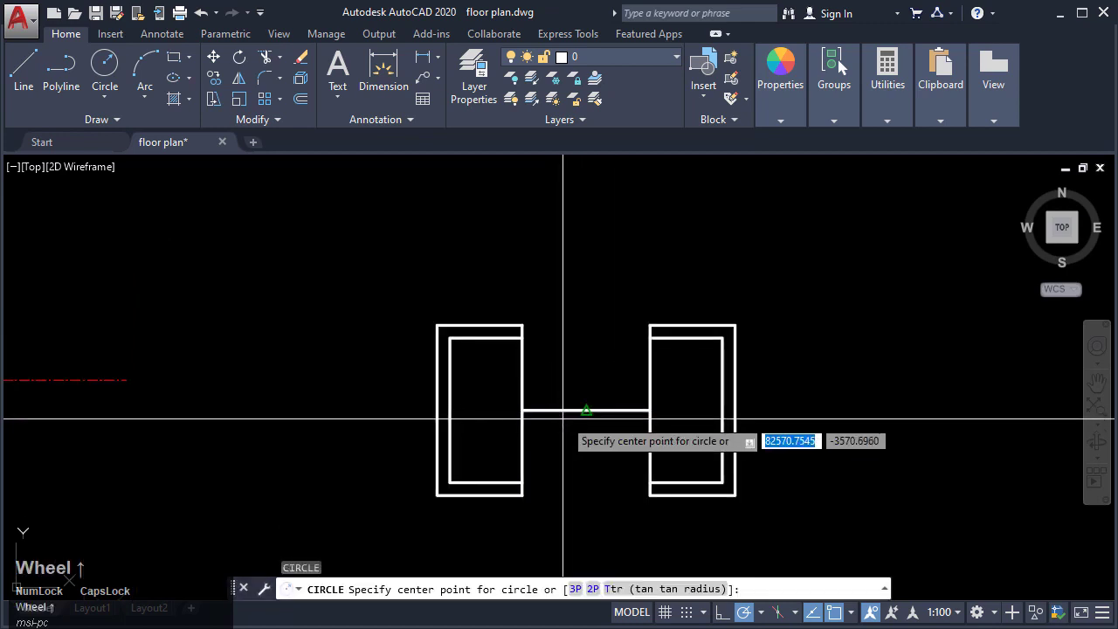
left_click(586, 410)
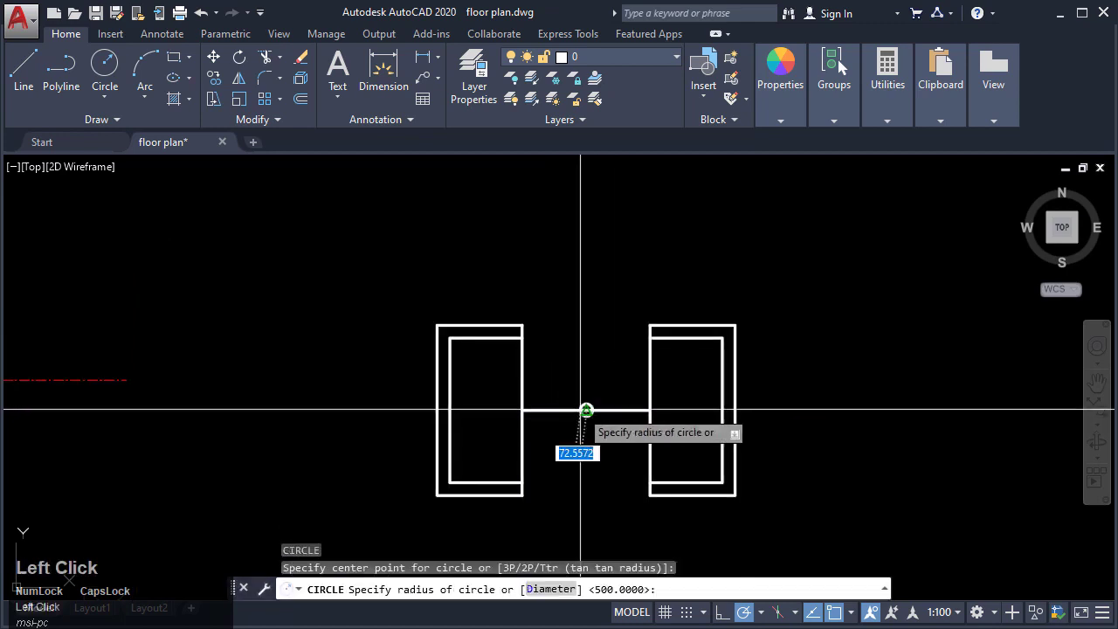
Step: Draw a circle centred on the midpoint of the line between the two seats and erase that construction line
left_click(586, 455)
key("Escape")
left_click(583, 410)
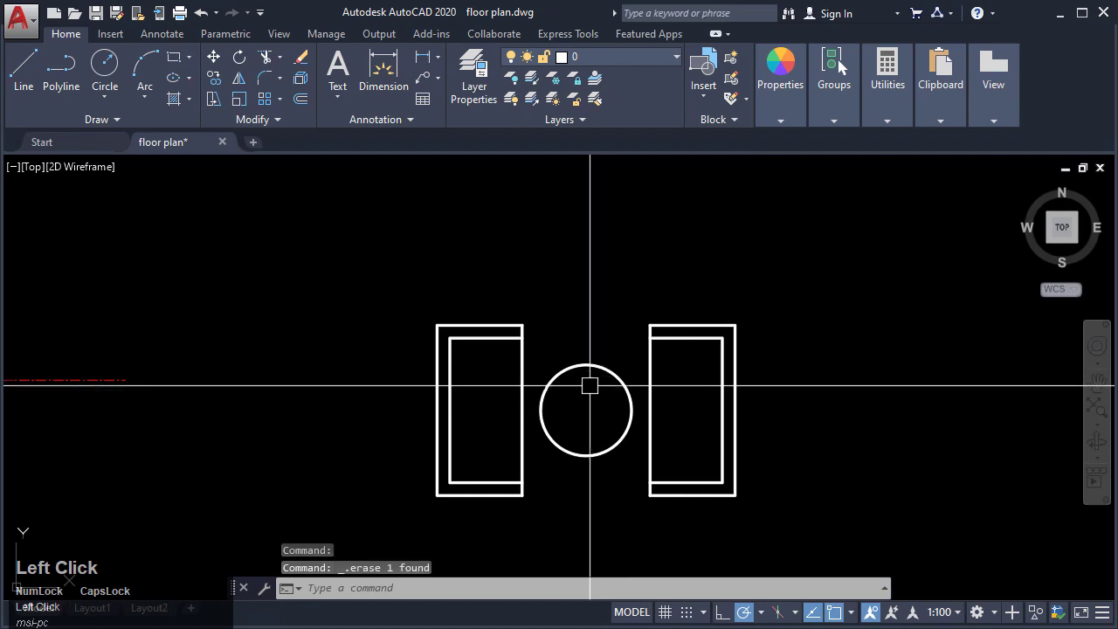
key("Escape")
Step: Offset the table circle inward by 100 mm to form an inner ring
key("Return")
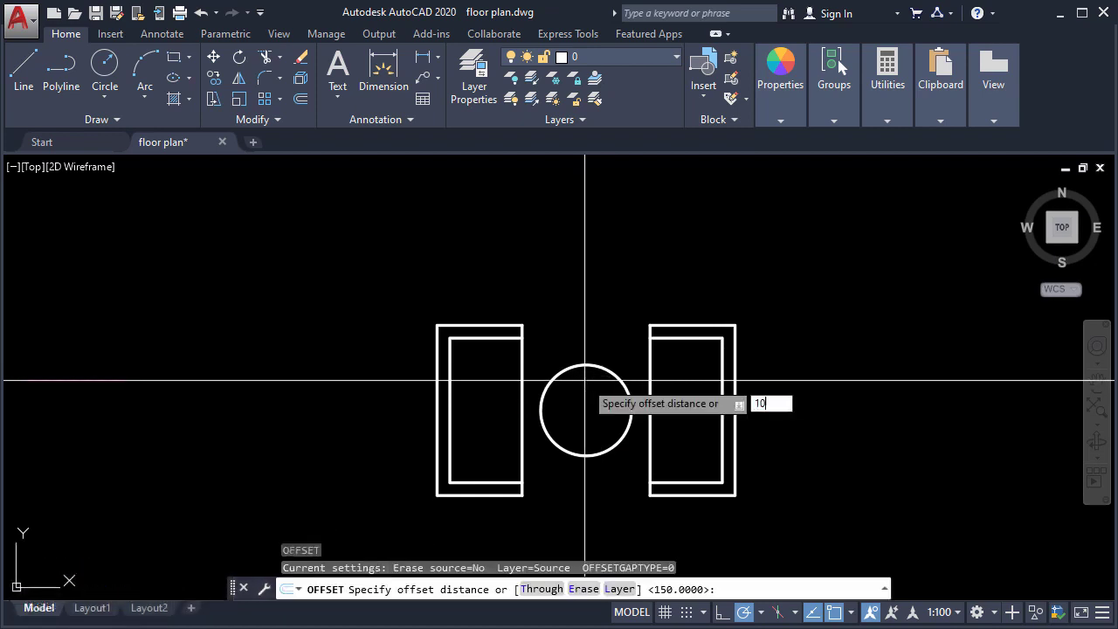
key("Return")
left_click(587, 367)
left_click(581, 423)
scroll(581, 422, "up", 4)
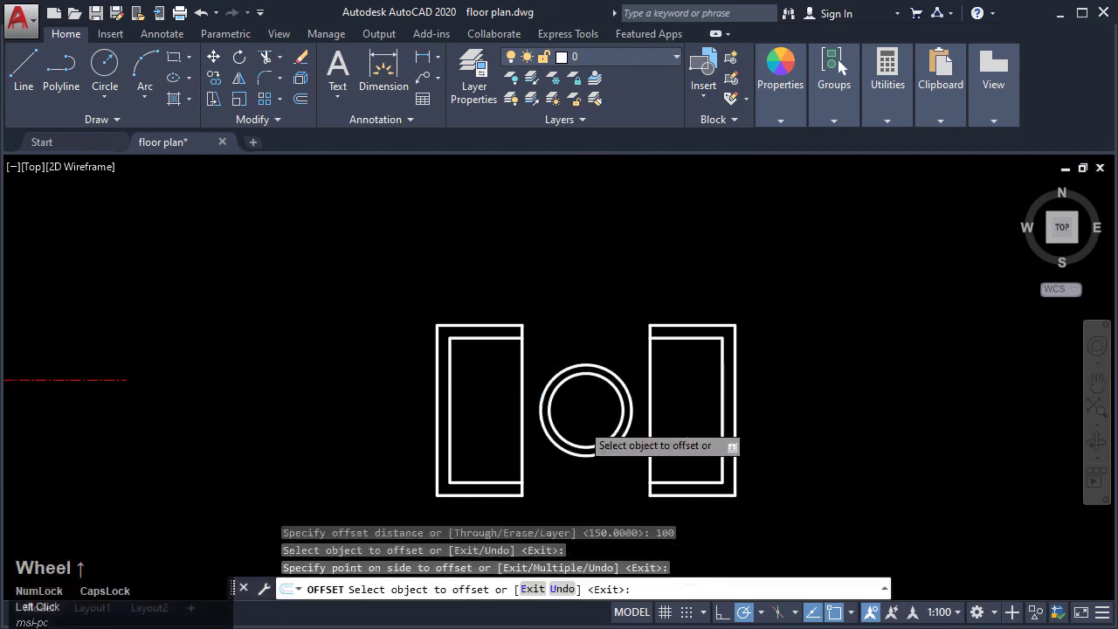
key("Escape")
Step: Convert both seats and the round table into a block named FURNI 1, with its base point picked at the circle's centre
middle_click(582, 424)
scroll(582, 424, "down", 4)
middle_click_drag(601, 393, 552, 393)
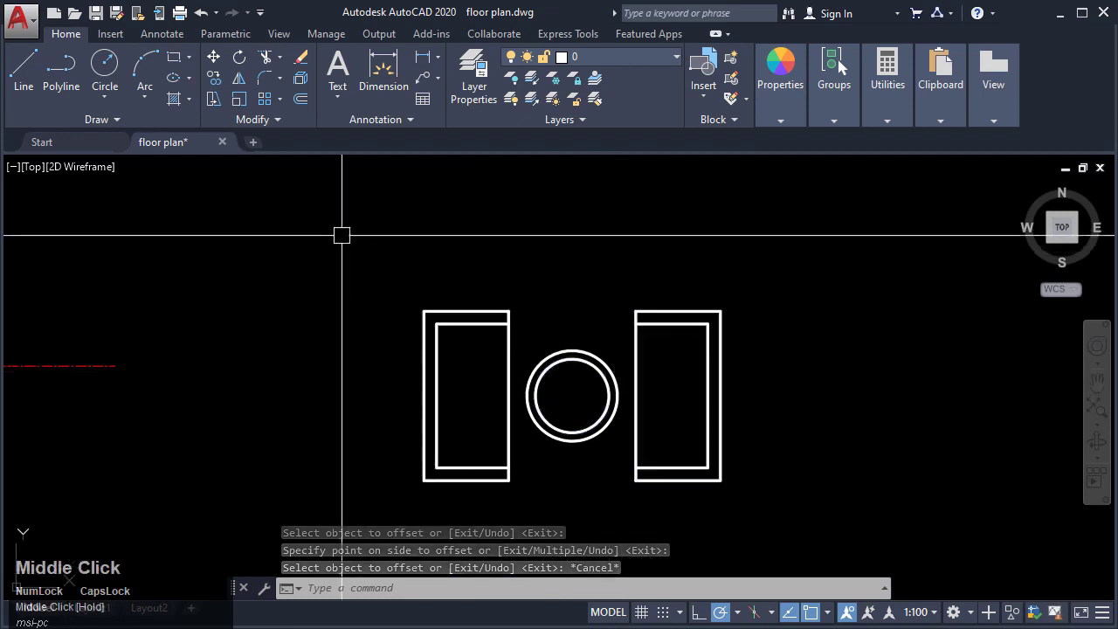
middle_click_drag(685, 464, 632, 412)
scroll(687, 439, "down", 3)
key("Escape")
key("Escape")
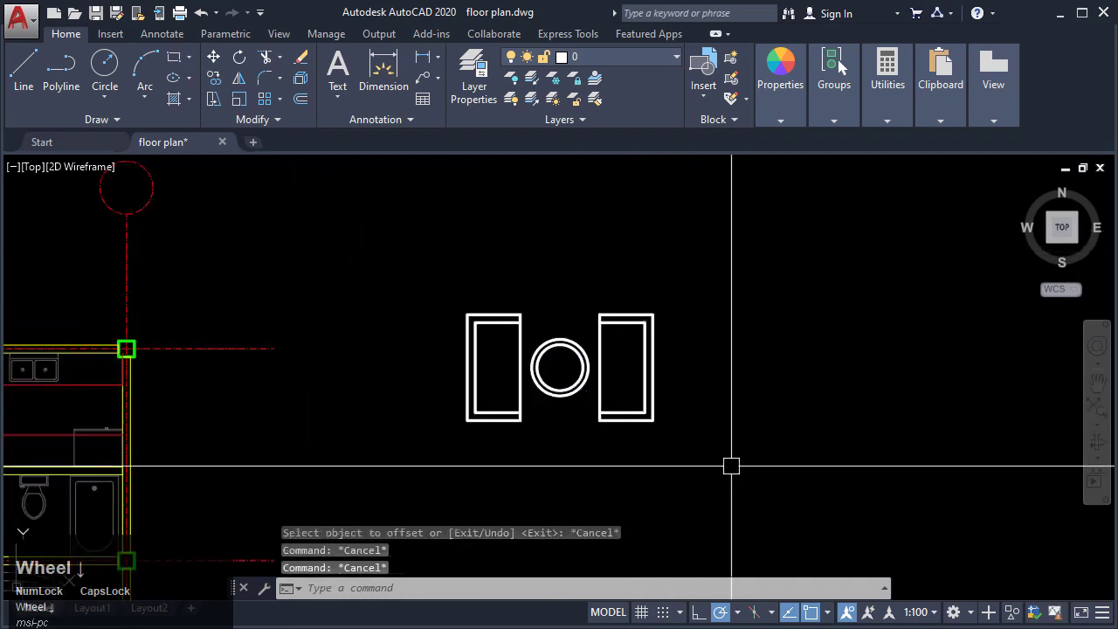
left_click(712, 451)
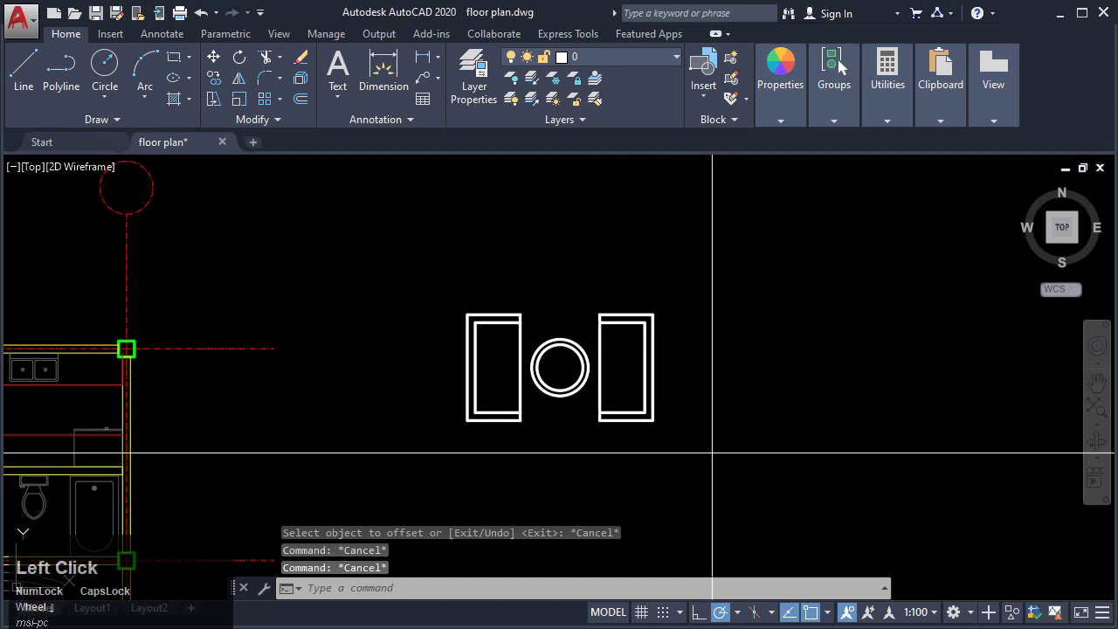
left_click(430, 280)
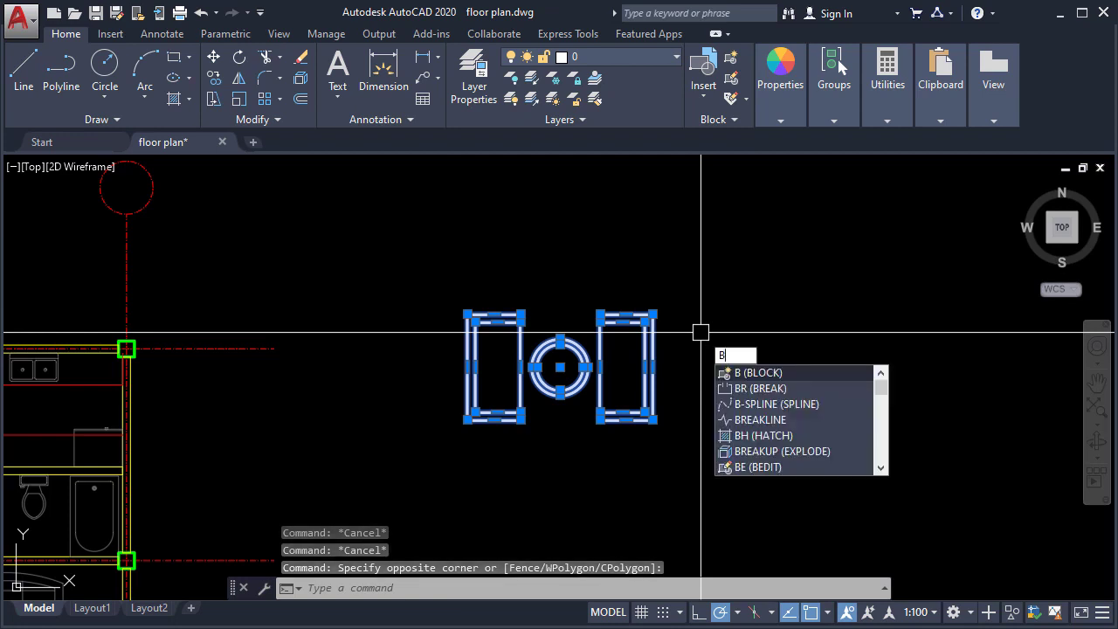
key("Return")
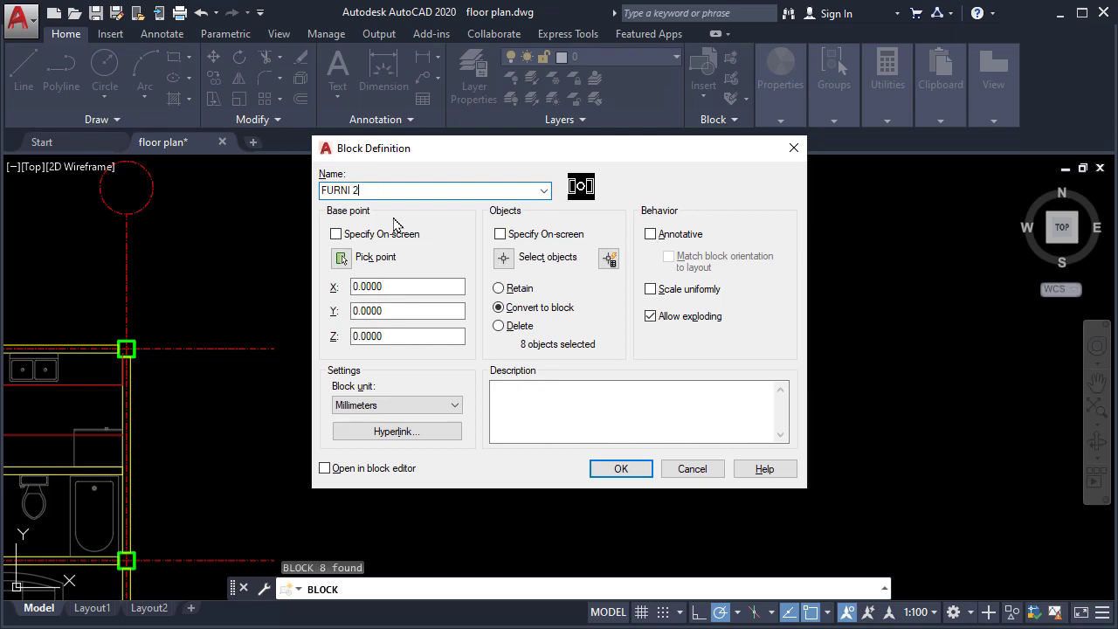
left_click(336, 234)
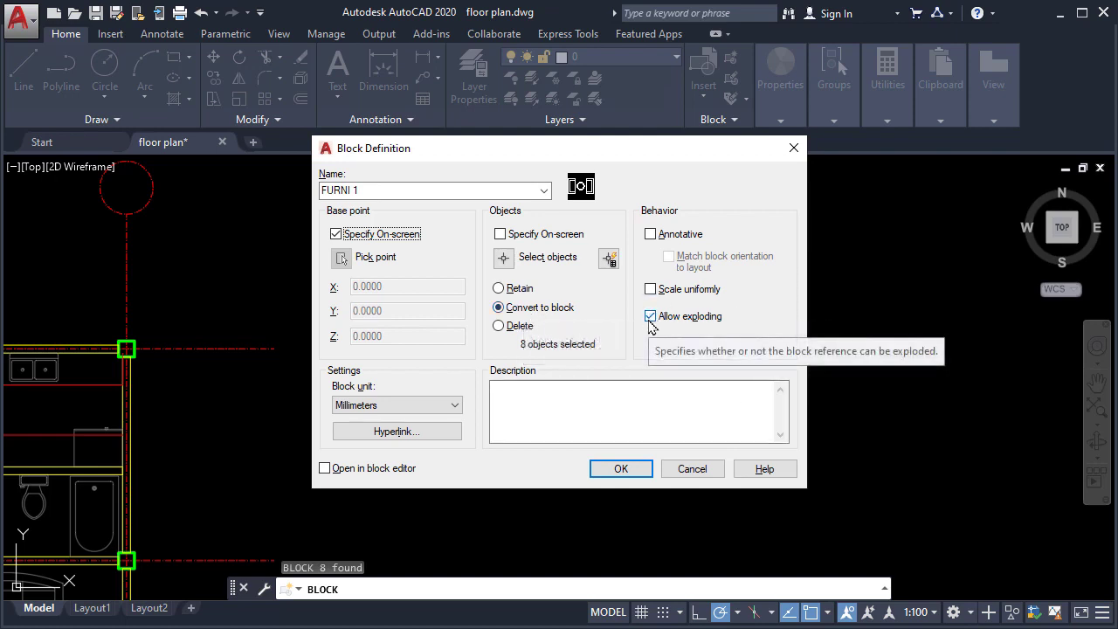
left_click(621, 470)
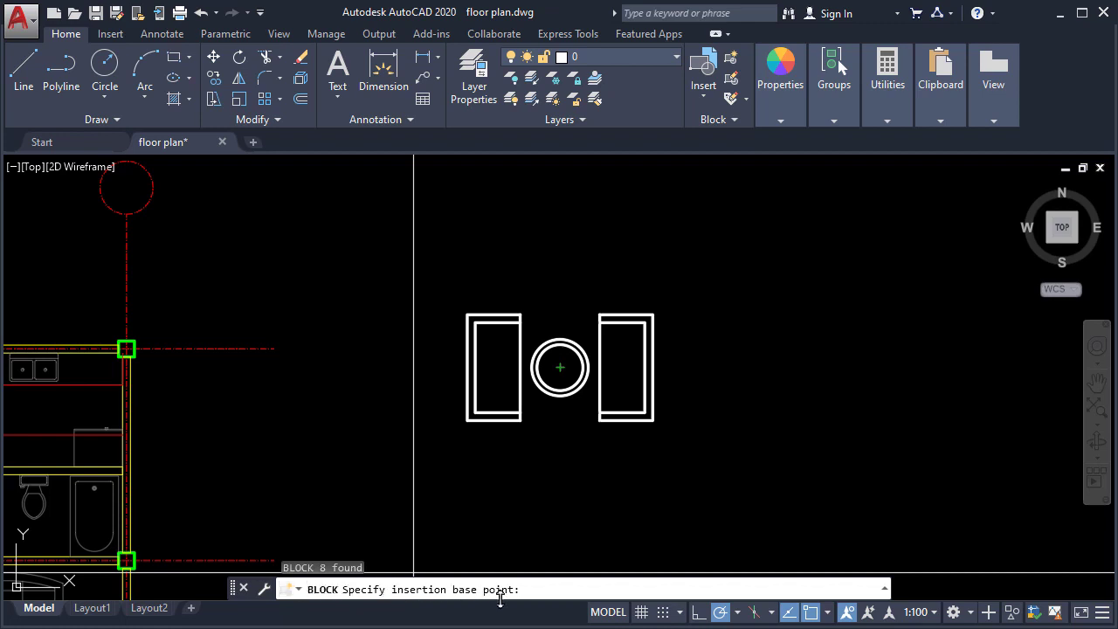
left_click(560, 367)
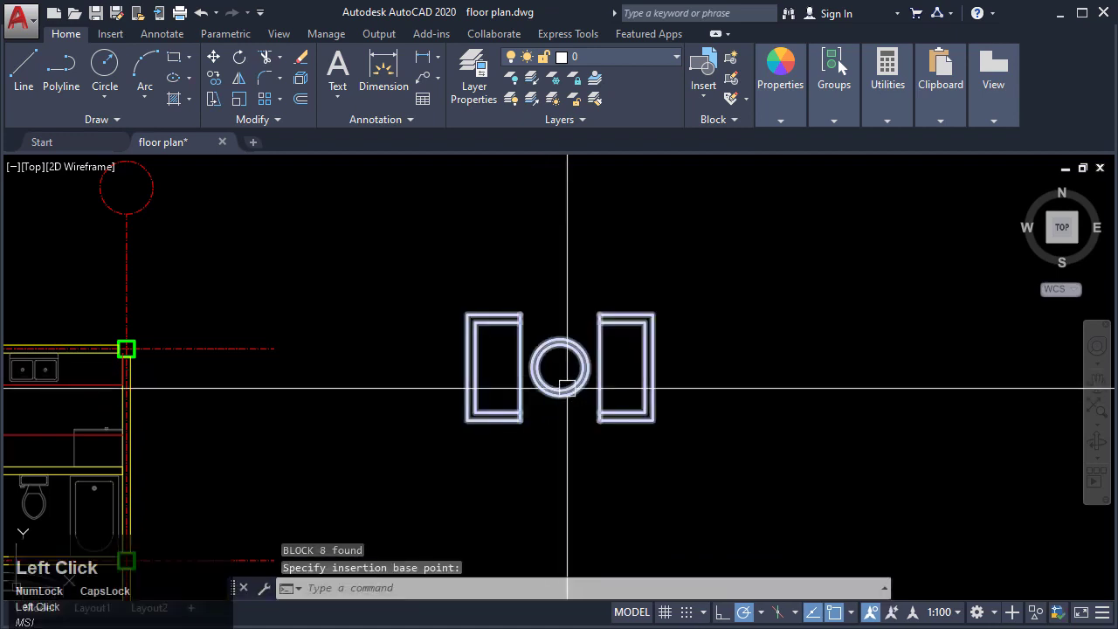
Step: Select the new seating block and shift it slightly by its base-point grip at the circle's centre
scroll(534, 389, "up", 2)
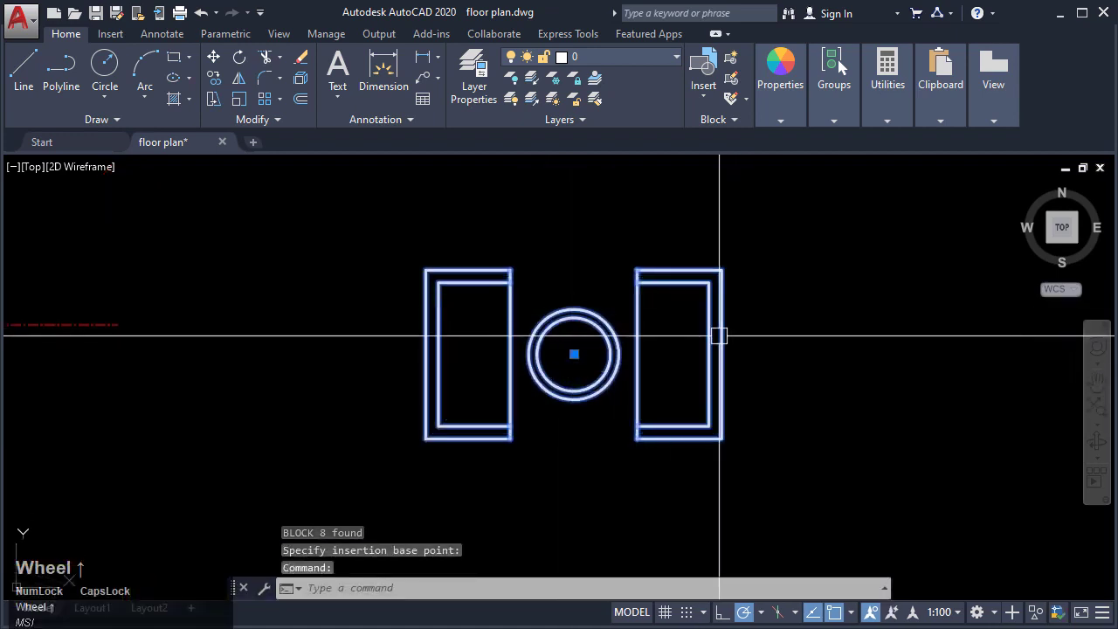
mouse_move(707, 360)
middle_mouse_down()
mouse_move(642, 410)
mouse_move(698, 392)
middle_mouse_up()
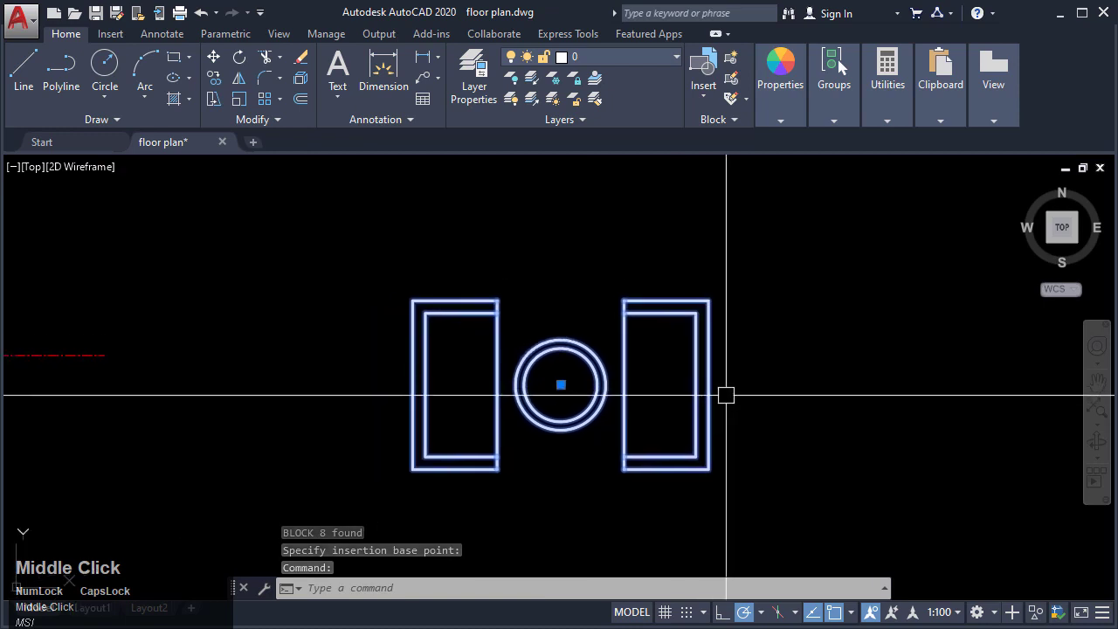
key("Escape")
left_click(754, 434)
left_click(632, 363)
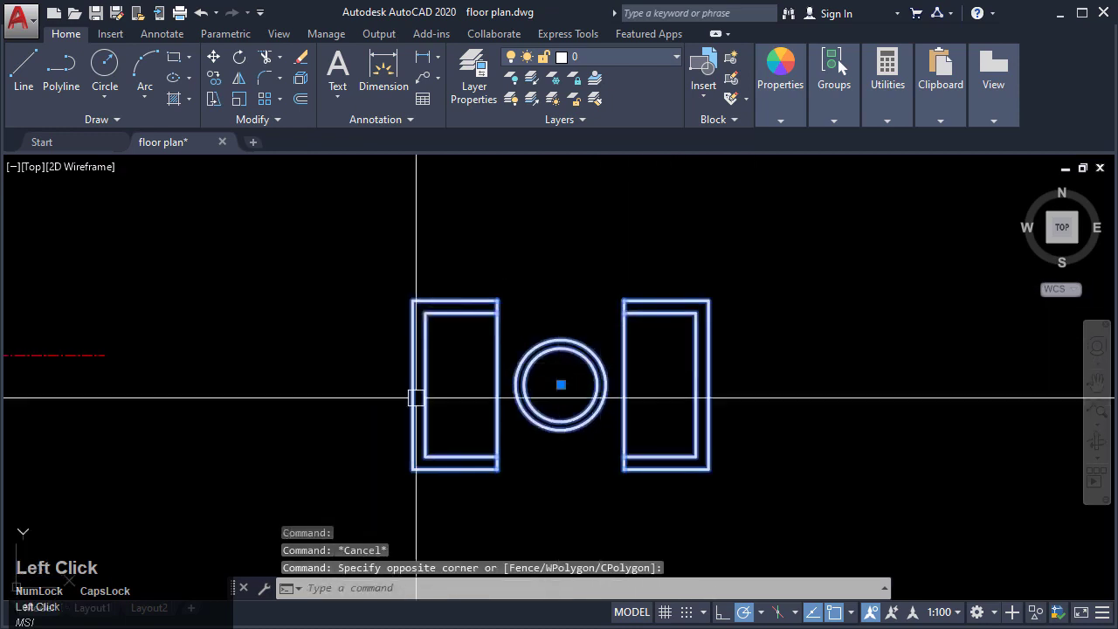
scroll(519, 398, "up", 2)
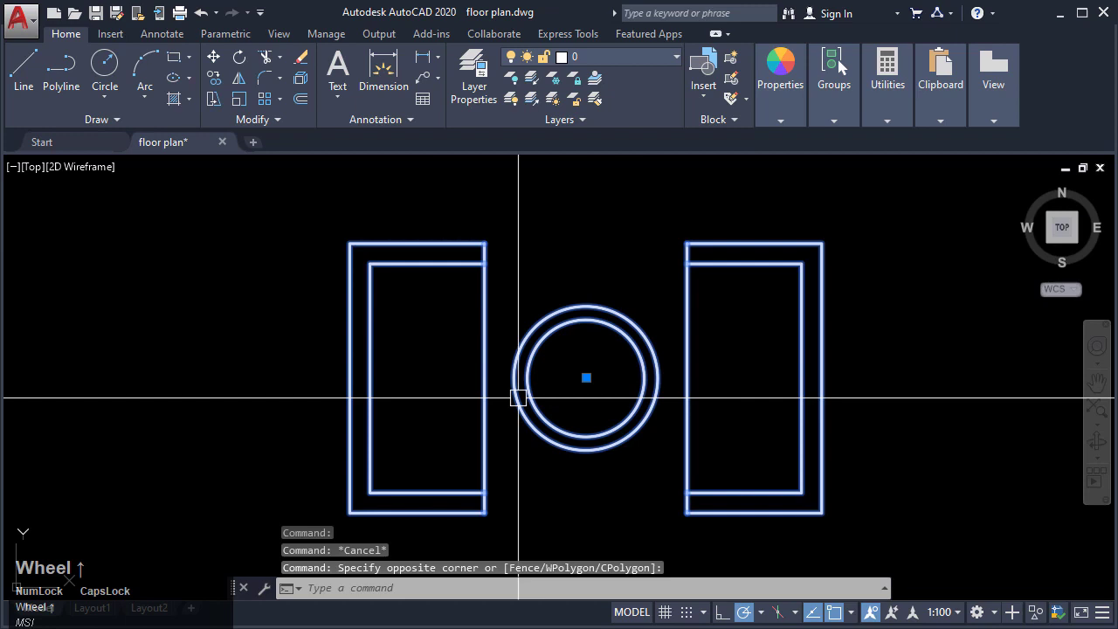
left_click(586, 378)
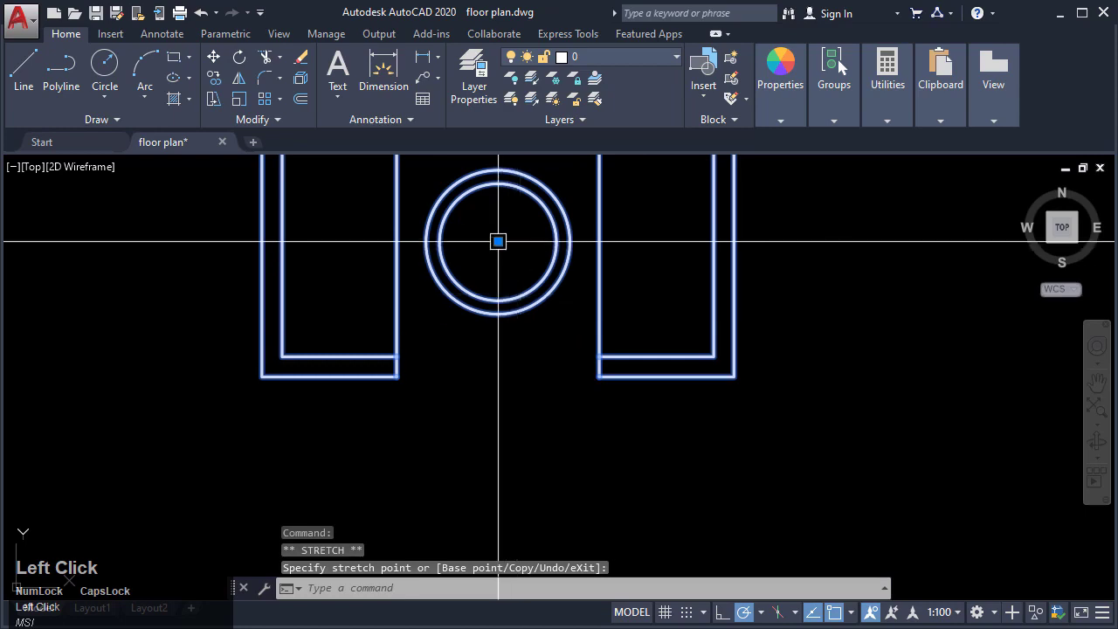
middle_click_drag(593, 455, 790, 361)
scroll(784, 356, "down", 6)
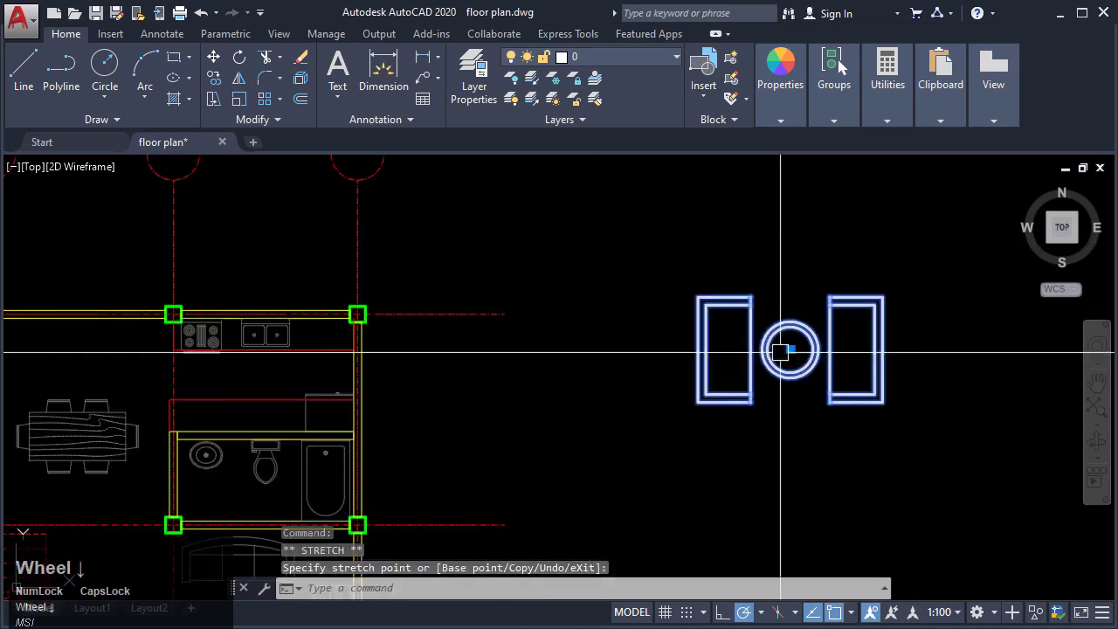
key("Escape")
key("Escape")
Step: Move the dining table block in the floor plan slightly by its central insertion grip
scroll(417, 417, "up", 4)
middle_click_drag(212, 413, 611, 412)
left_click(592, 421)
scroll(592, 419, "up", 4)
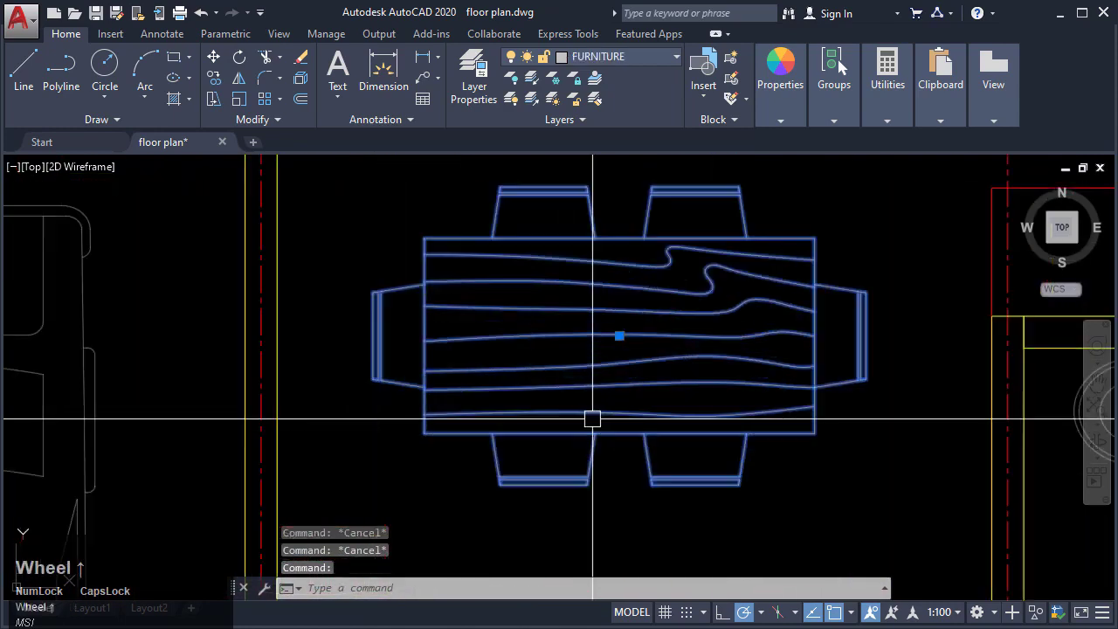
left_click(620, 336)
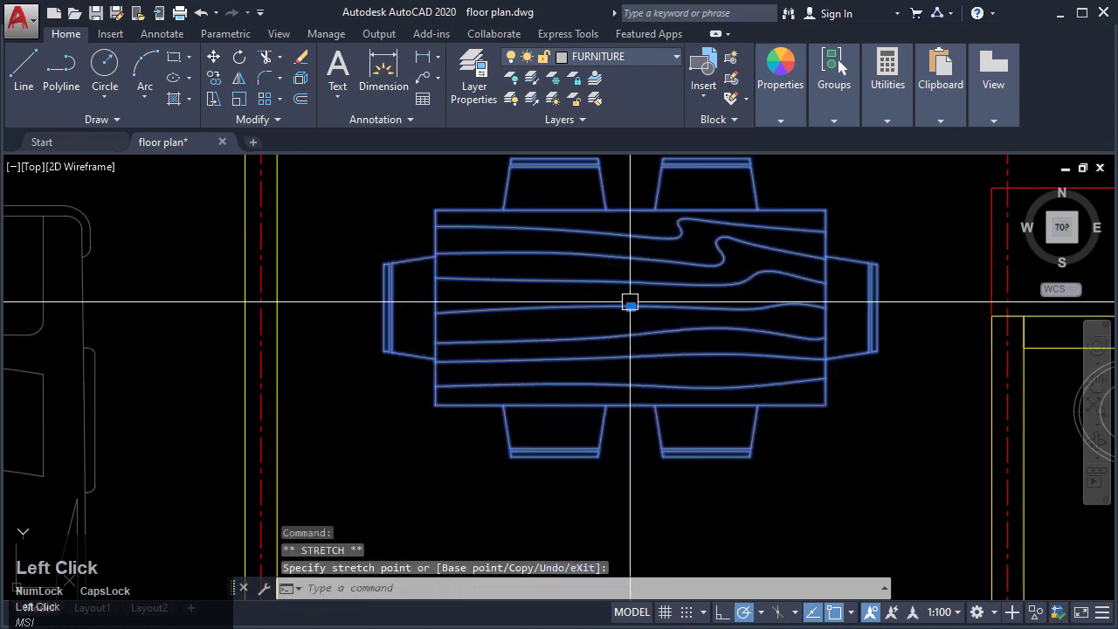
scroll(400, 372, "down", 4)
scroll(420, 376, "down", 2)
middle_click_drag(1005, 346, 559, 343)
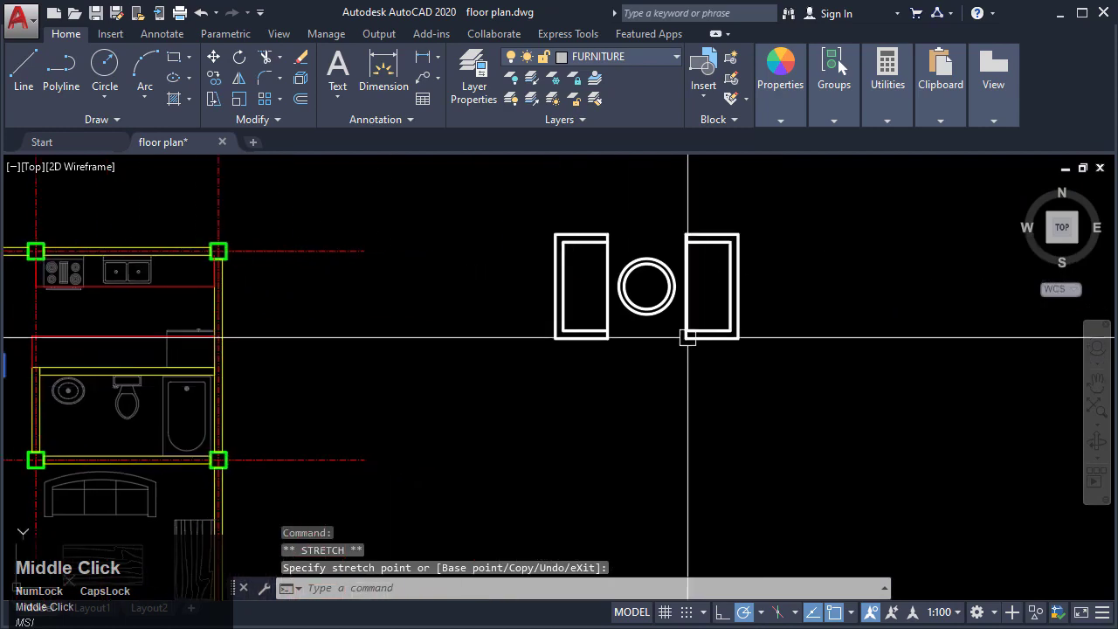
key("Escape")
Step: Select the seating block and check what type of object it is
scroll(731, 295, "up", 2)
middle_click_drag(726, 348, 624, 386)
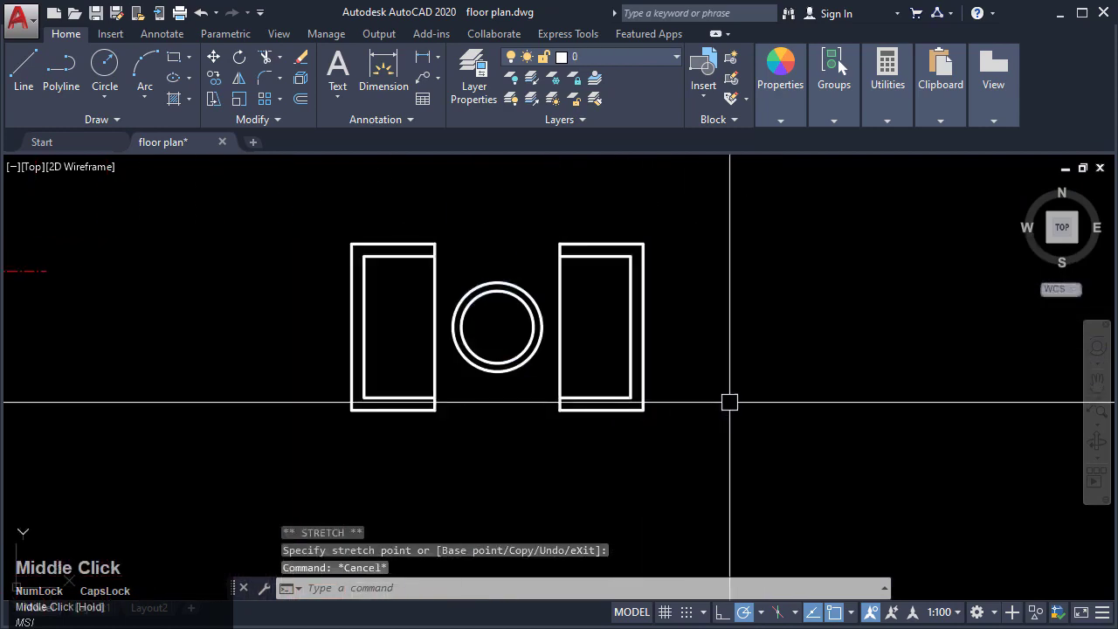
left_click(741, 407)
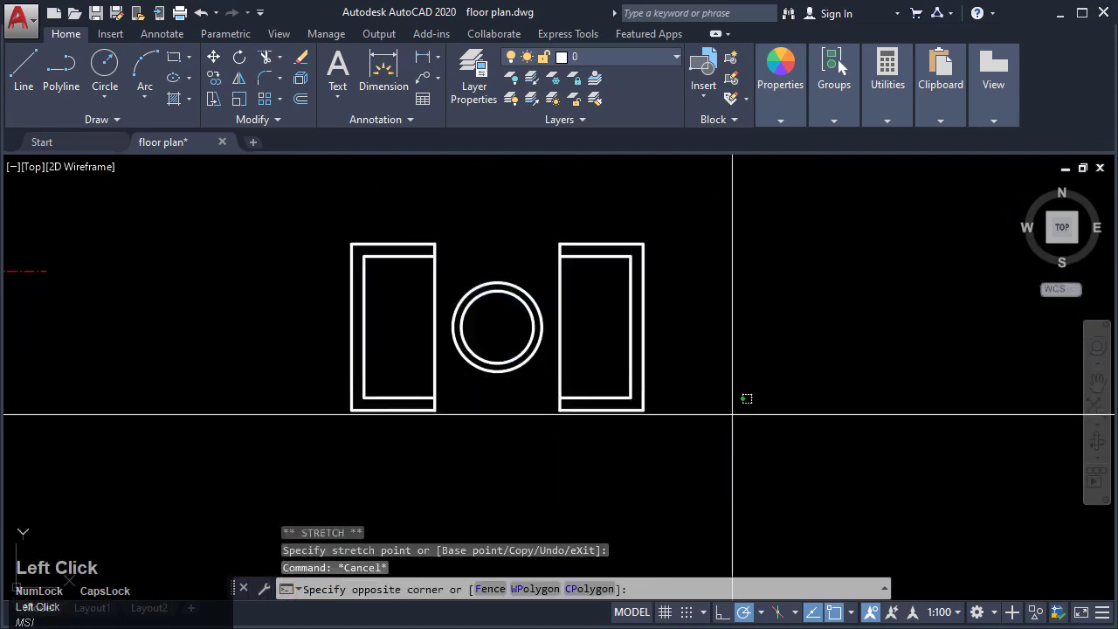
left_click(454, 254)
mouse_move(630, 334)
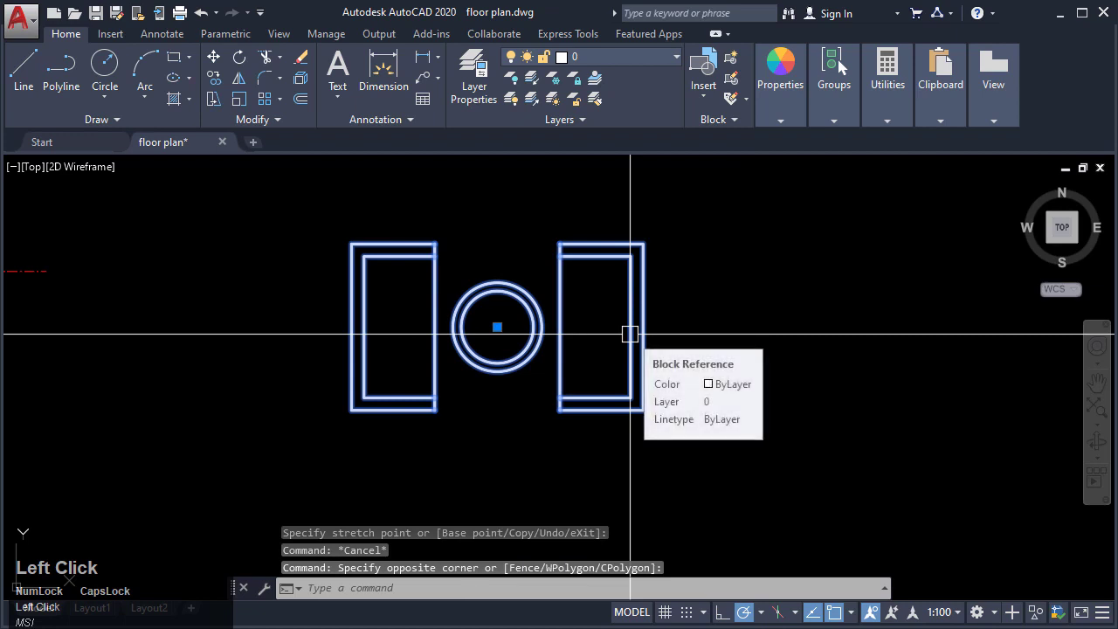
middle_click_drag(711, 369, 669, 380)
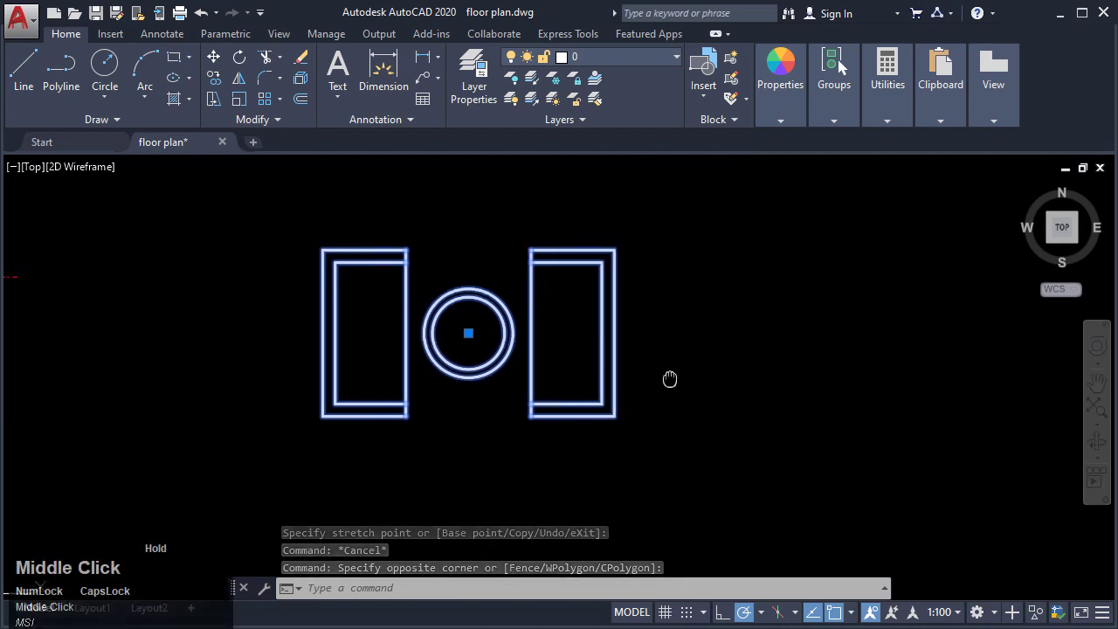
scroll(690, 304, "down", 4)
middle_click_drag(690, 304, 551, 342)
key("Escape")
Step: Copy the seating block three times: about 5500 mm to the right, about 3500 mm below, and once farther right in the same row
scroll(560, 350, "up", 4)
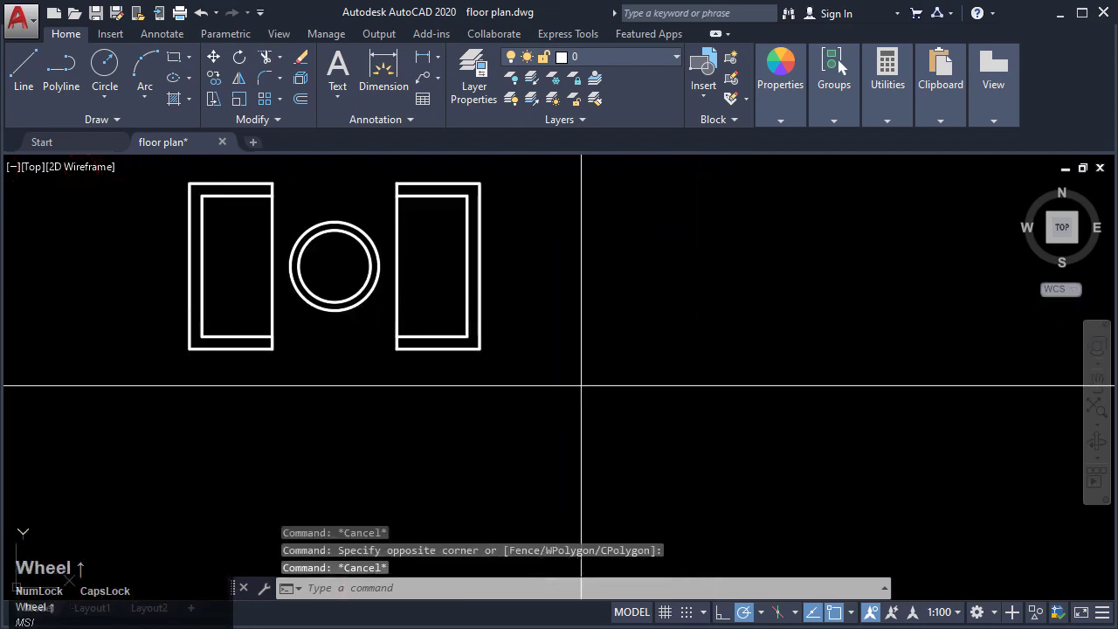
left_click(581, 384)
left_click(220, 235)
type("CO")
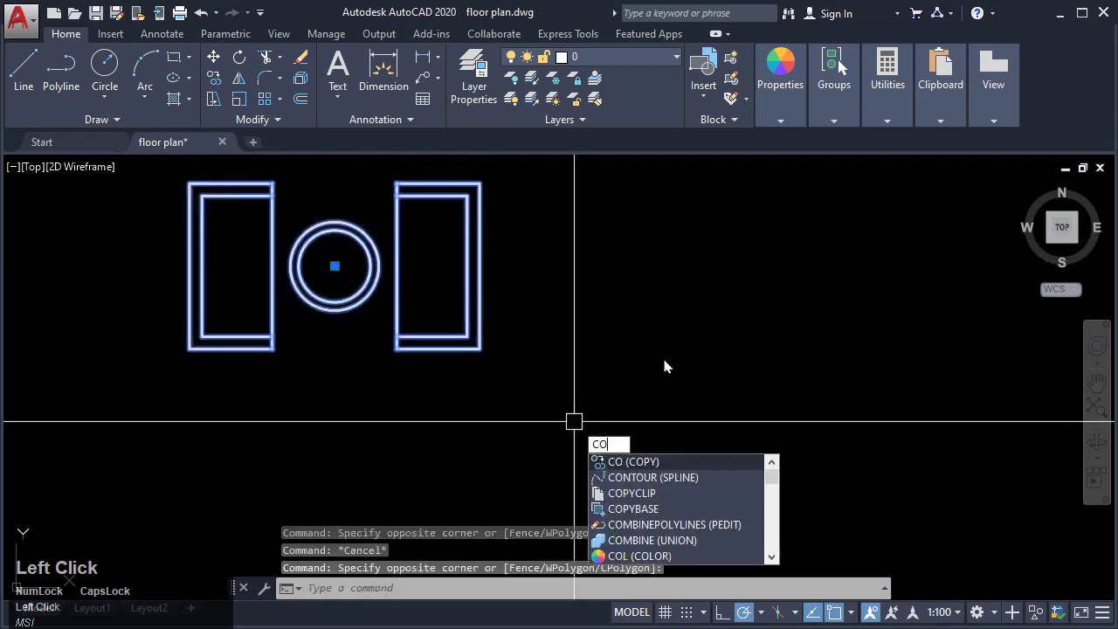
key("Return")
left_click(531, 337)
middle_click_drag(695, 351, 471, 352)
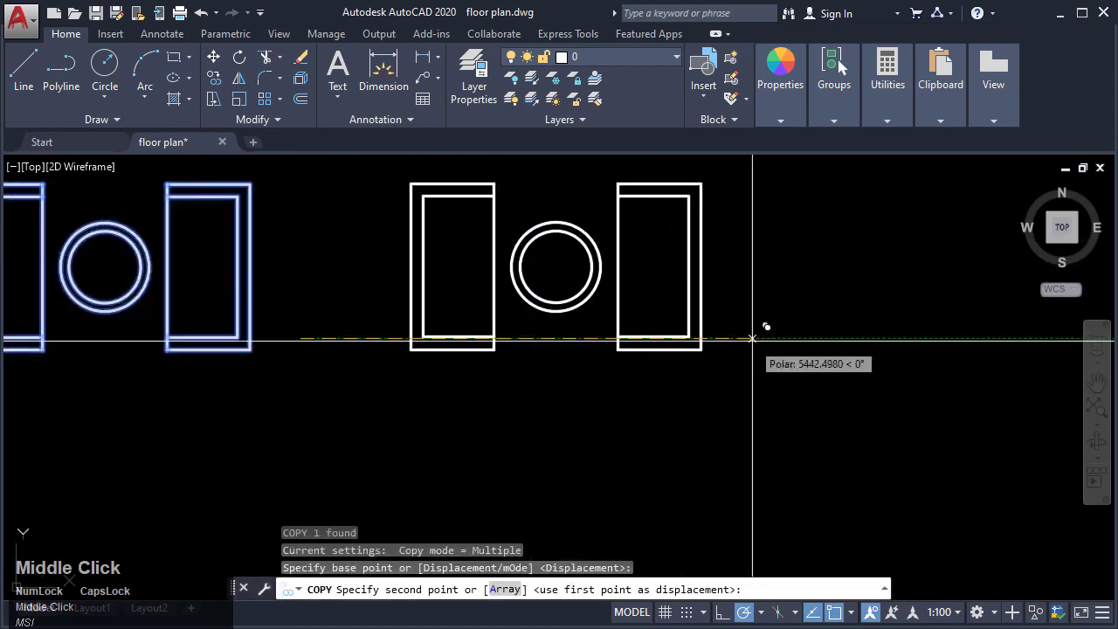
left_click(758, 339)
scroll(734, 328, "down", 4)
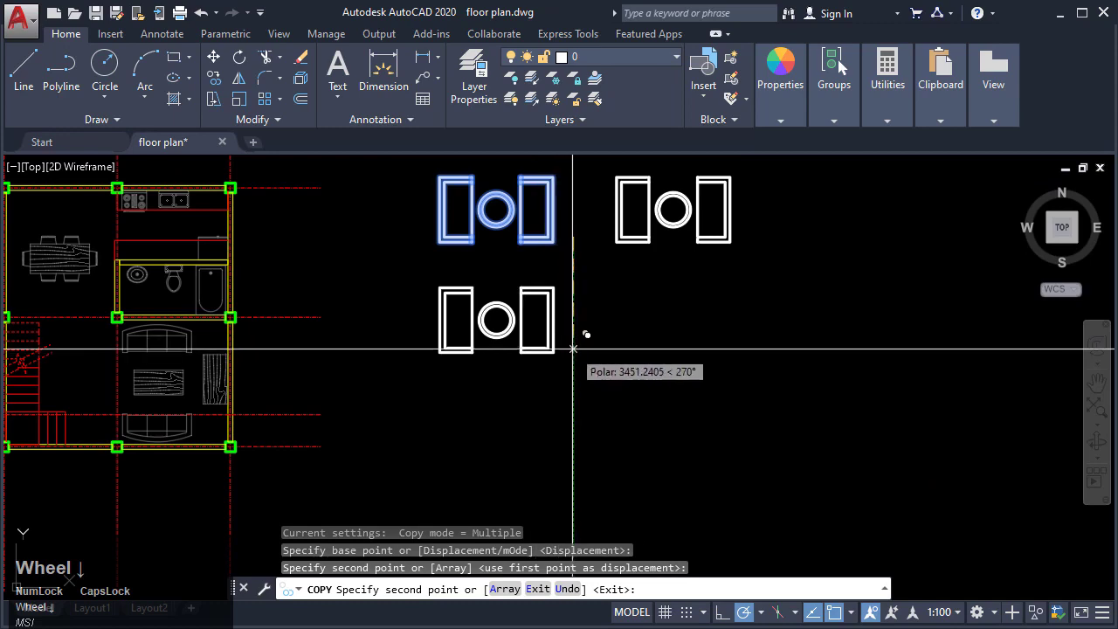
left_click(574, 350)
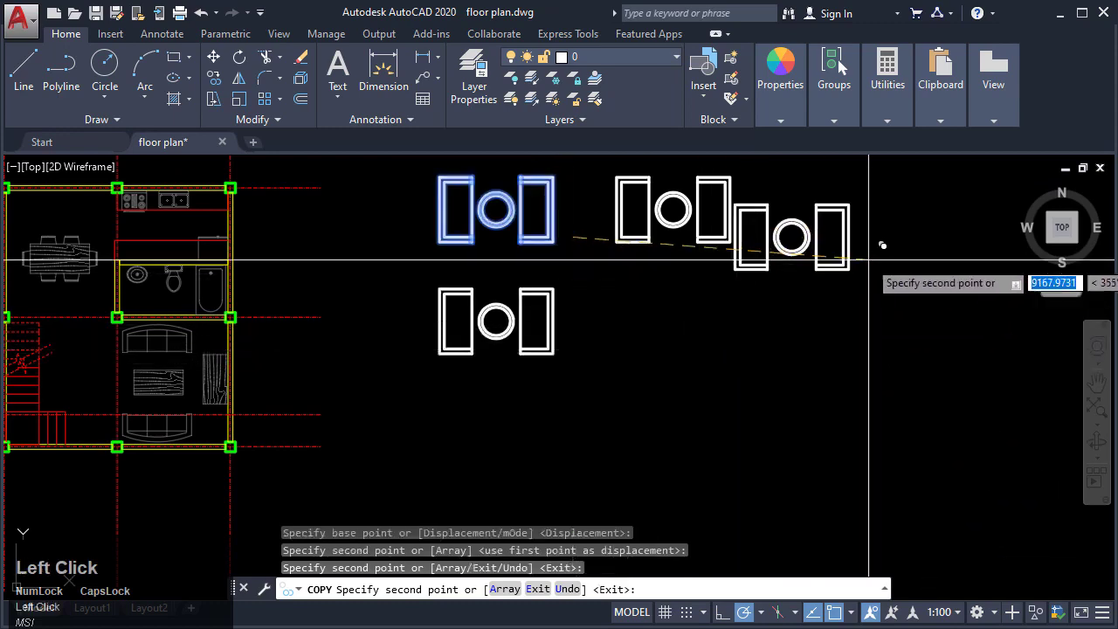
left_click(914, 237)
key("Escape")
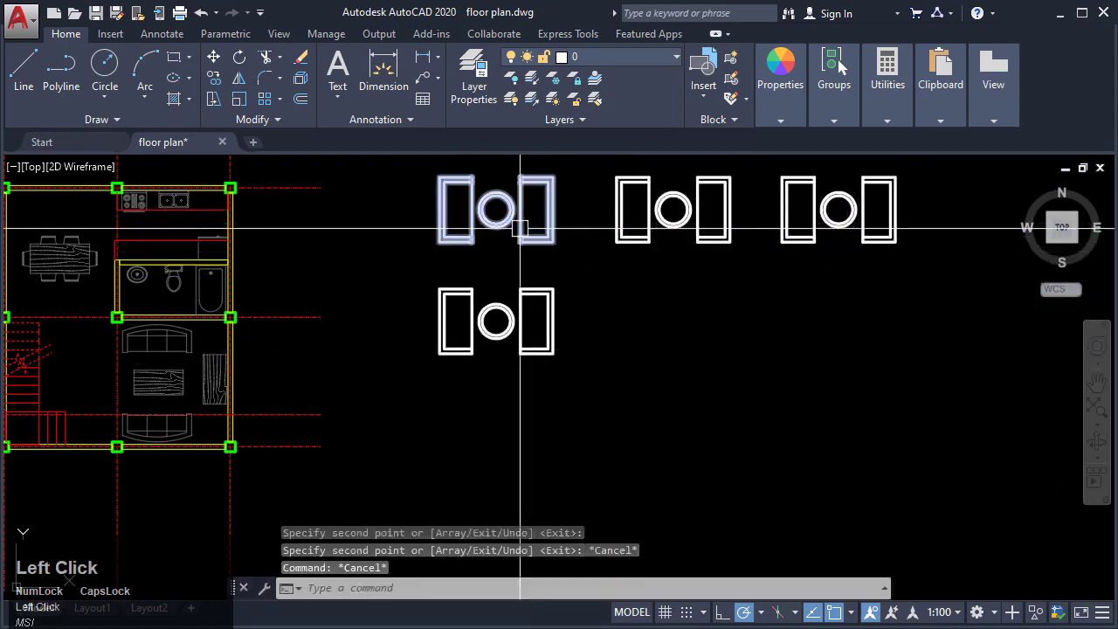
Step: Open the original upper-left FURNI 1 block for in-place editing
middle_click_drag(514, 219, 497, 230)
scroll(500, 274, "up", 4)
scroll(500, 274, "down", 2)
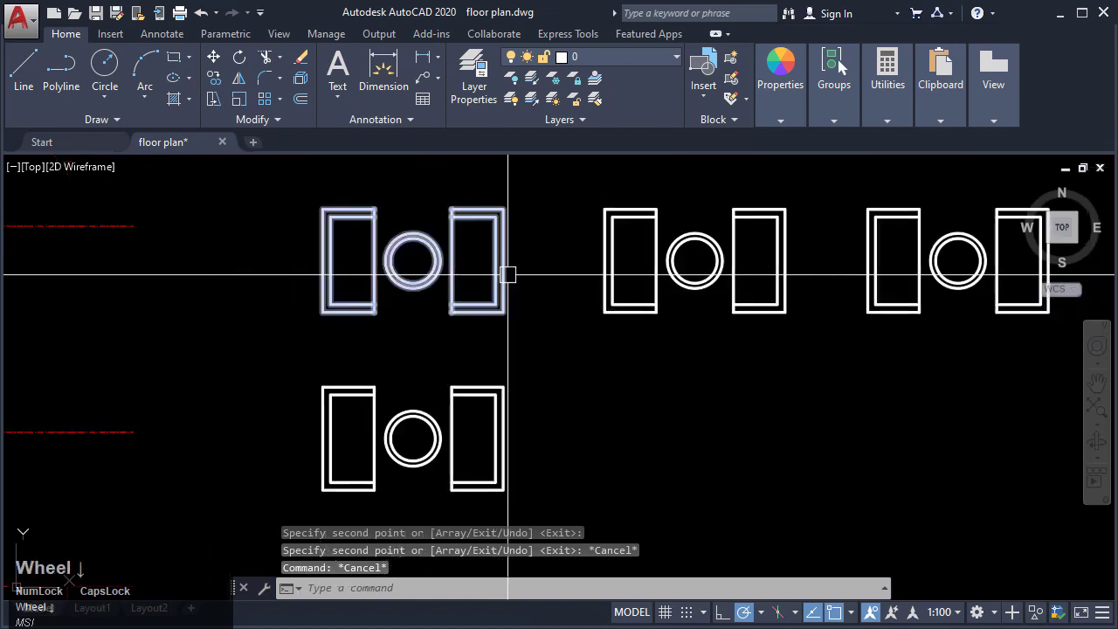
left_click(506, 274)
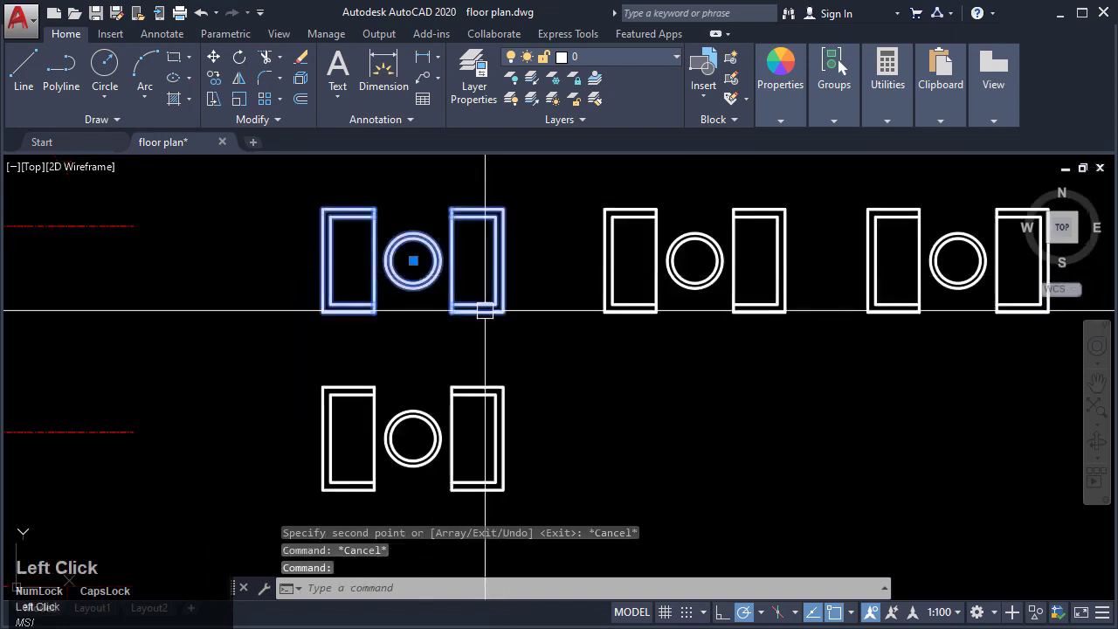
right_click(485, 311)
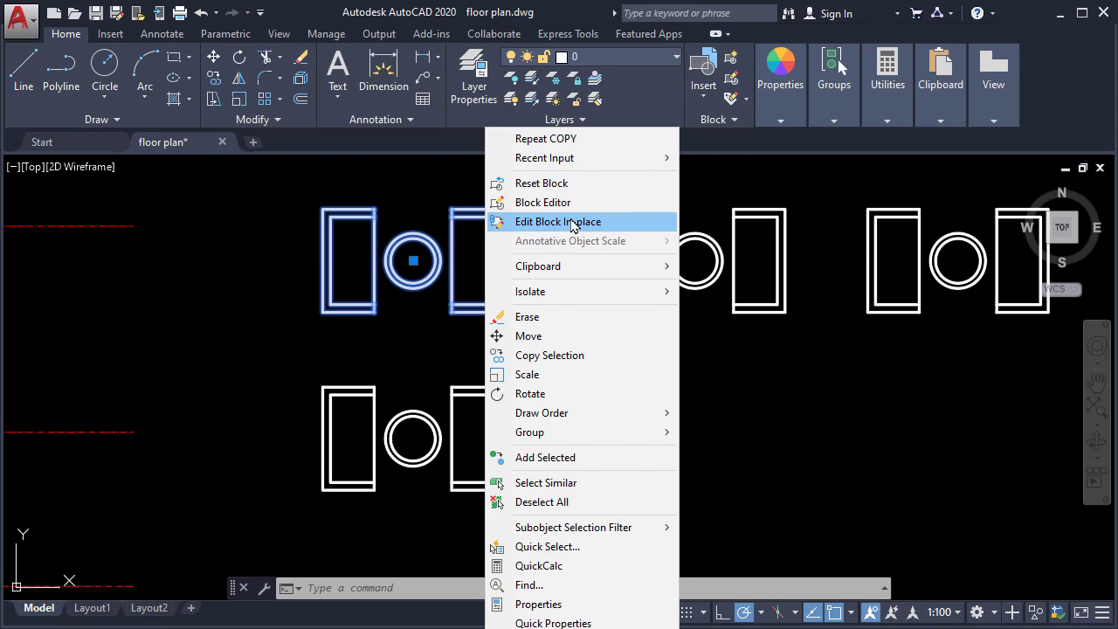
left_click(572, 222)
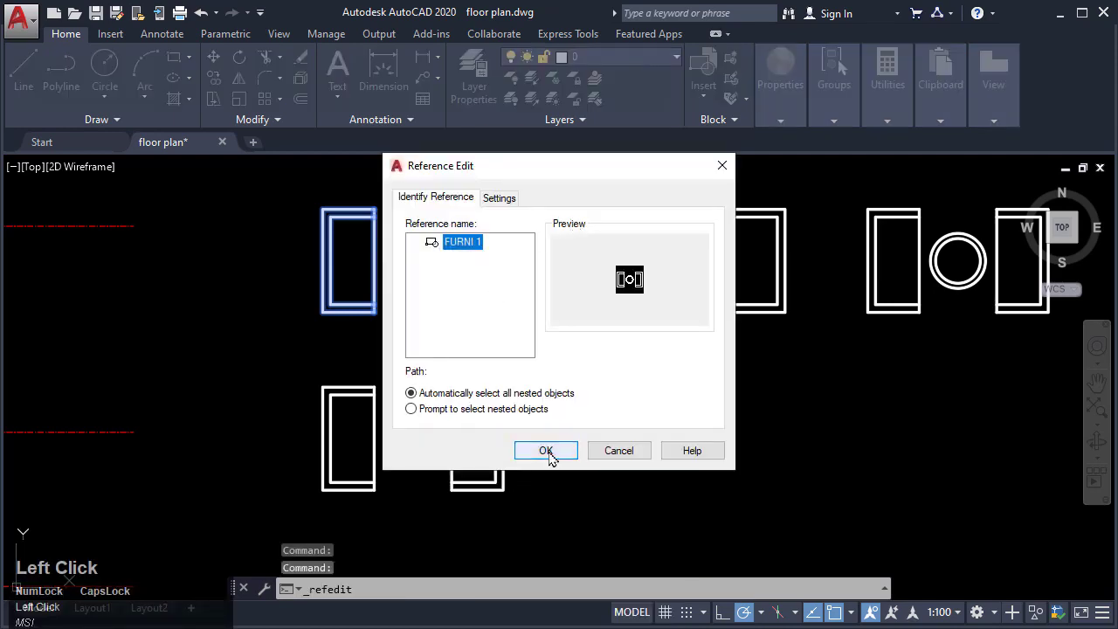
left_click(546, 450)
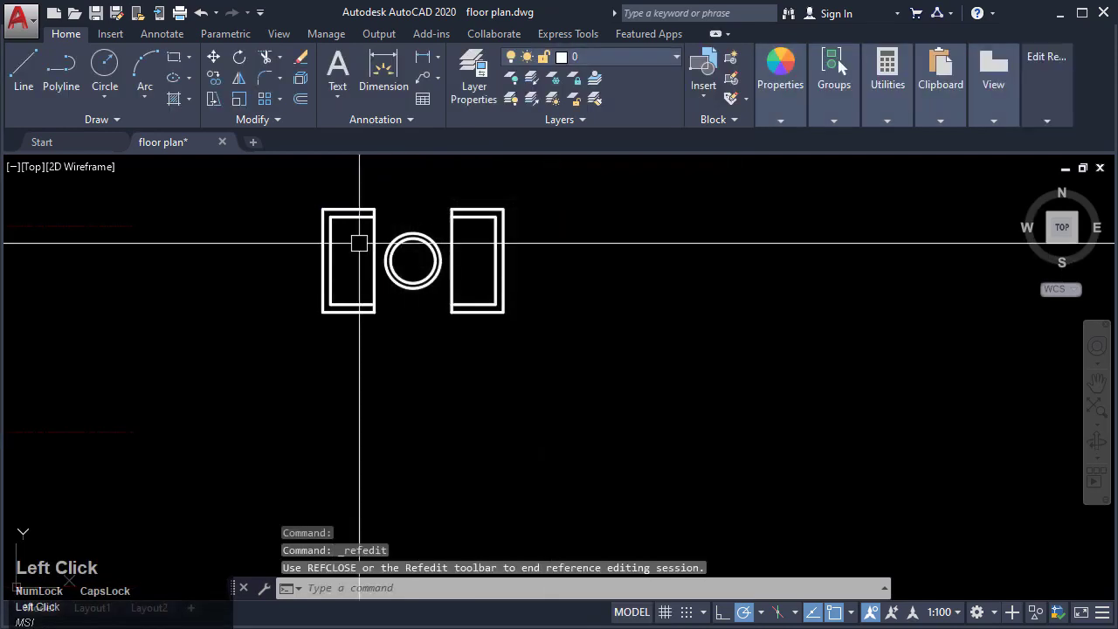
Step: Draw a horizontal polyline from the left quadrant of the table's inner circle to its center
scroll(406, 272, "up", 4)
mouse_move(407, 273)
middle_mouse_down()
mouse_move(512, 412)
mouse_move(529, 395)
middle_mouse_up()
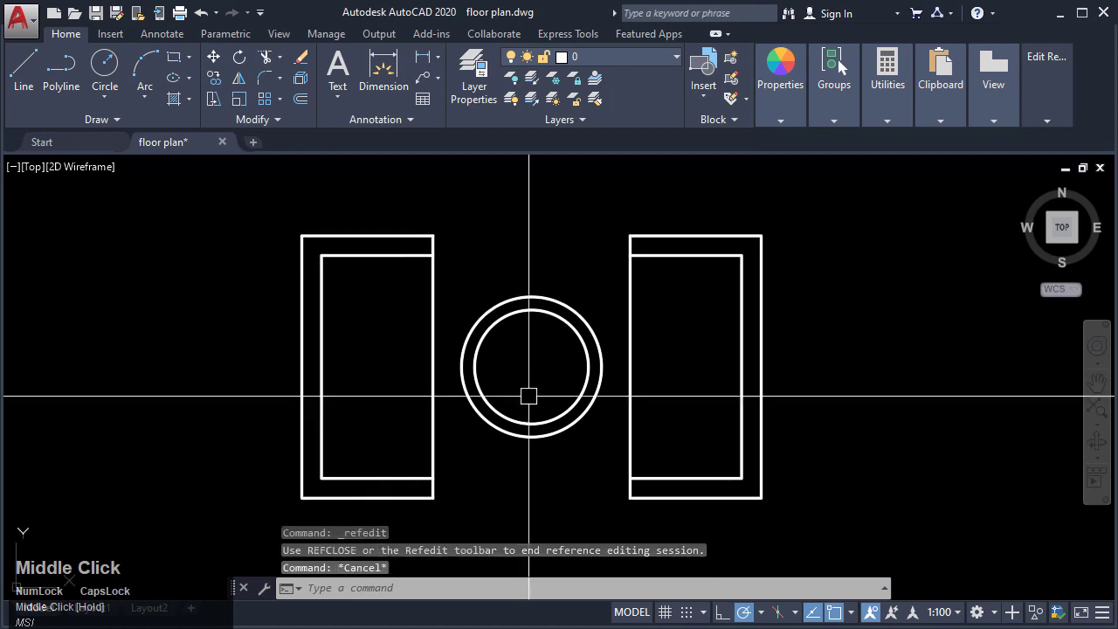
left_click(474, 366)
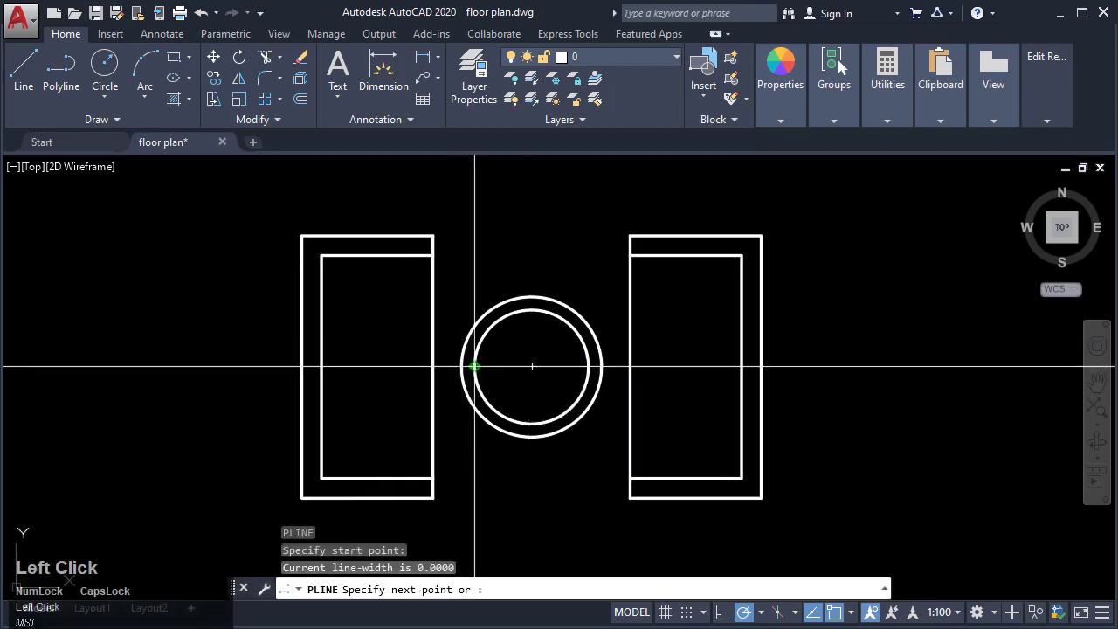
left_click(531, 366)
key("Escape")
scroll(485, 376, "up", 2)
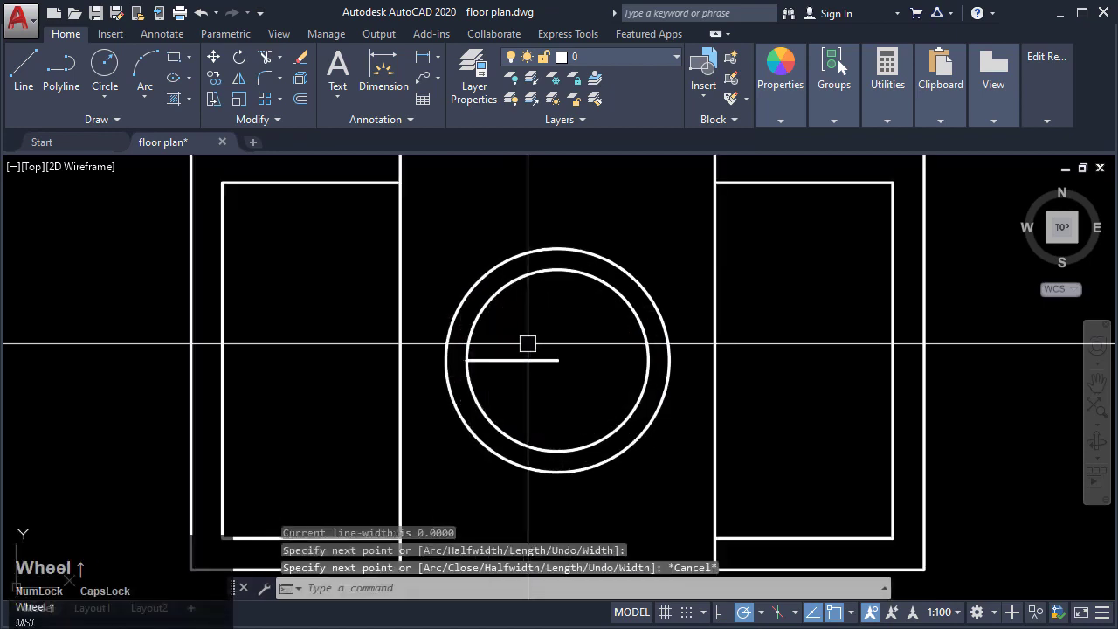
Step: Draw a circle centered on the new line's midpoint and reaching the table's center
type("c")
key("Return")
left_click(512, 360)
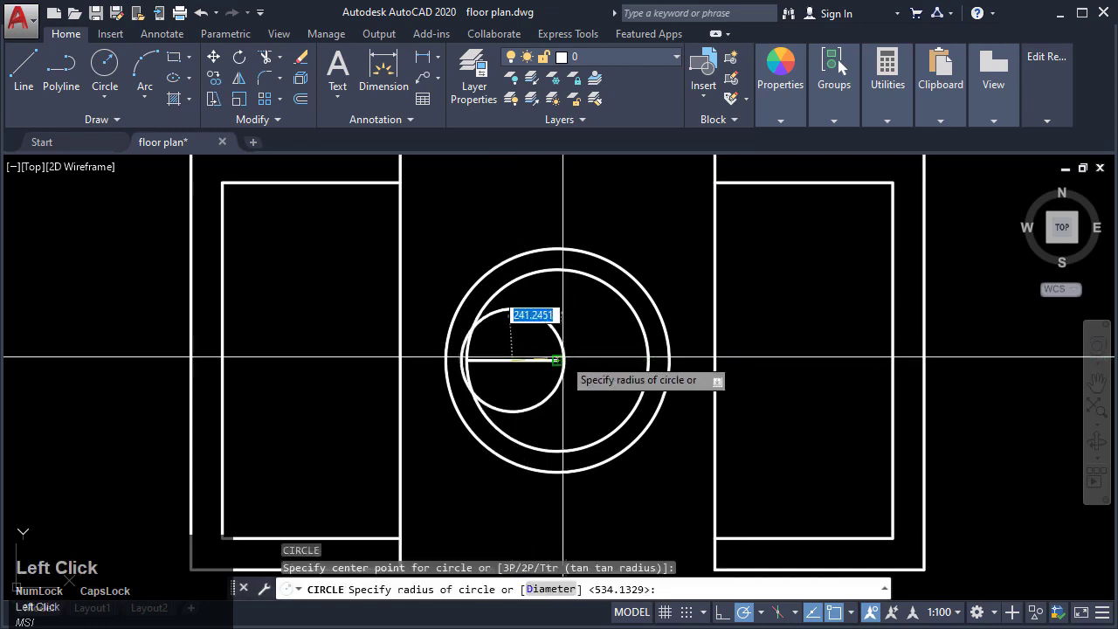
left_click(557, 360)
key("Escape")
key("Escape")
key("Escape")
Step: Draw a small circle concentric with the half-size circle inside the table
scroll(533, 349, "up", 2)
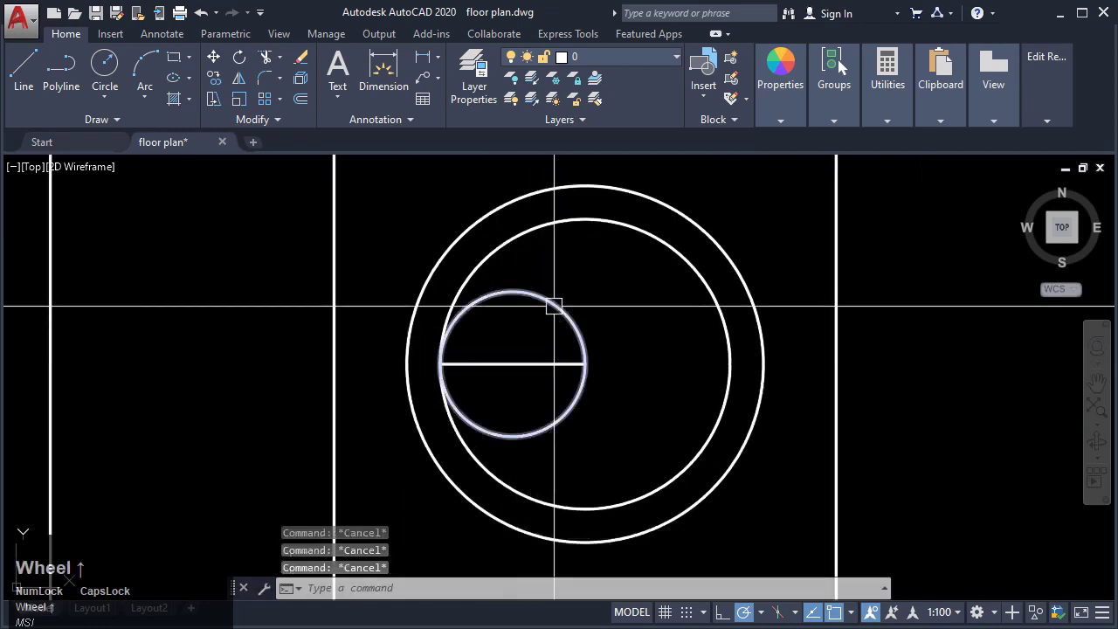
middle_click_drag(553, 345, 525, 369)
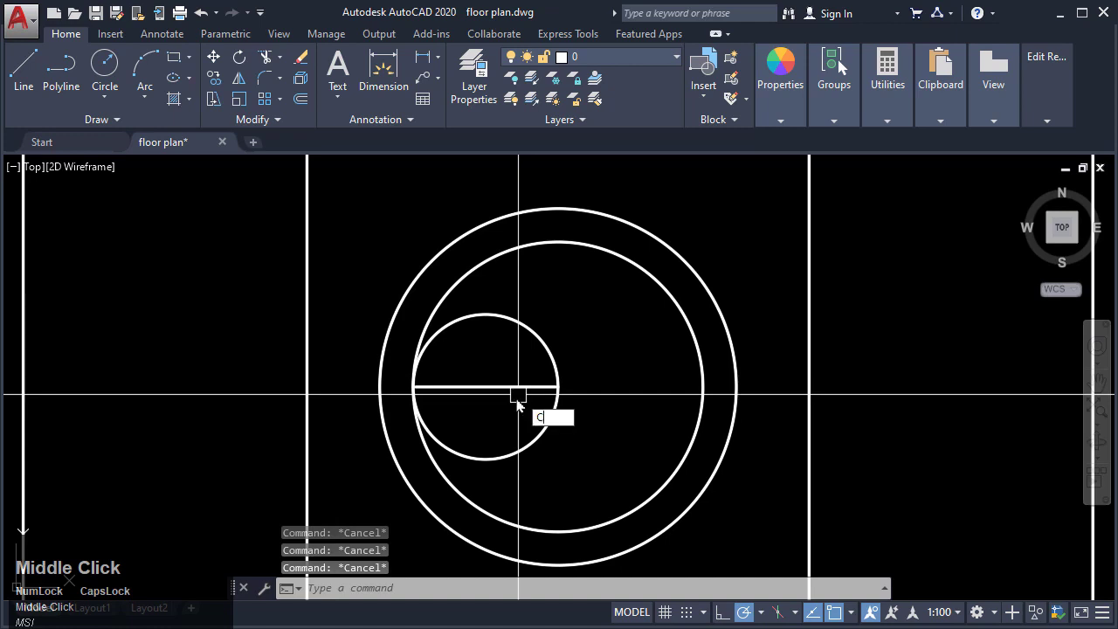
key("Return")
left_click(486, 387)
key("Escape")
key("Escape")
key("Escape")
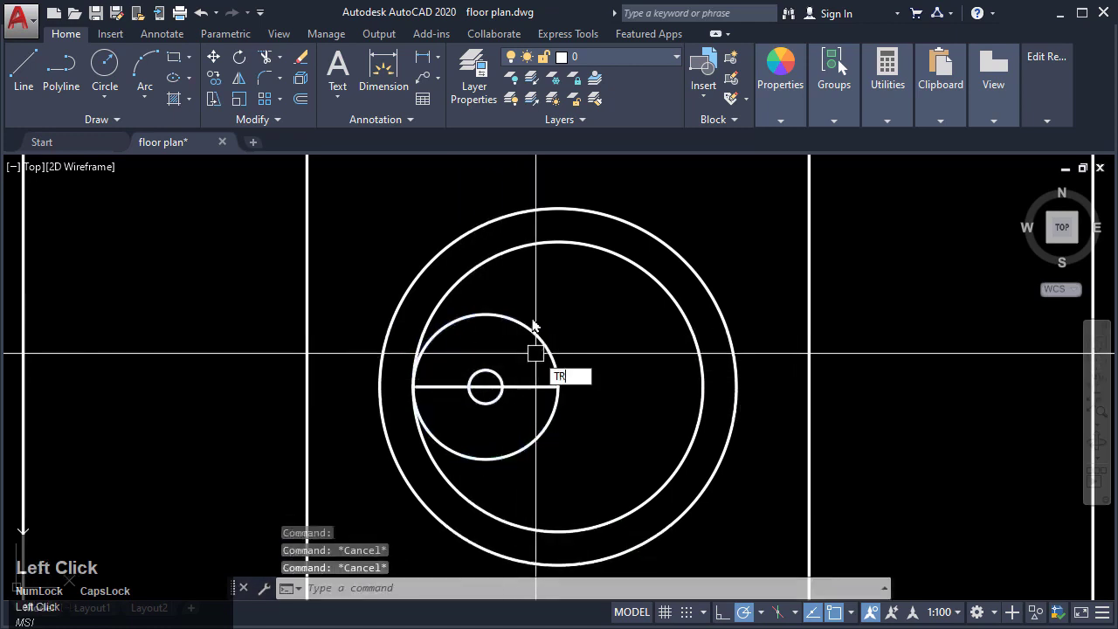
Step: Trim away the upper half of the half-size circle and erase the horizontal construction line
key("Return")
key("Return")
key("Escape")
left_click(525, 387)
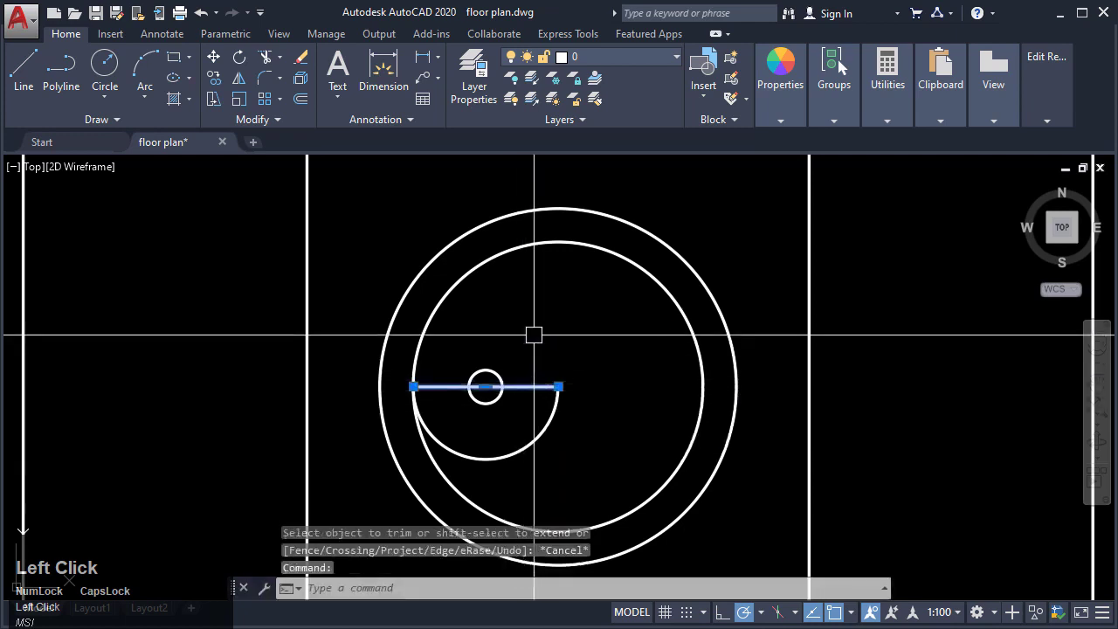
key("Delete")
Step: Mirror the lower arc and small circle about the table's vertical centerline, keeping the originals
left_click(579, 451)
left_click(488, 356)
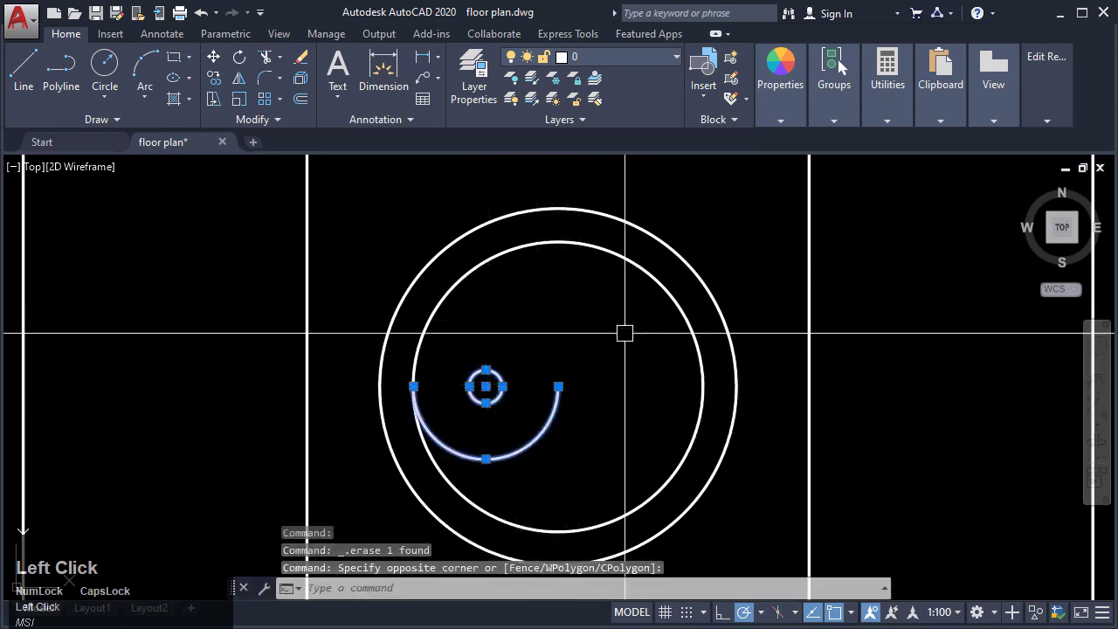
key("Return")
left_click(559, 386)
left_click(579, 326)
key("Return")
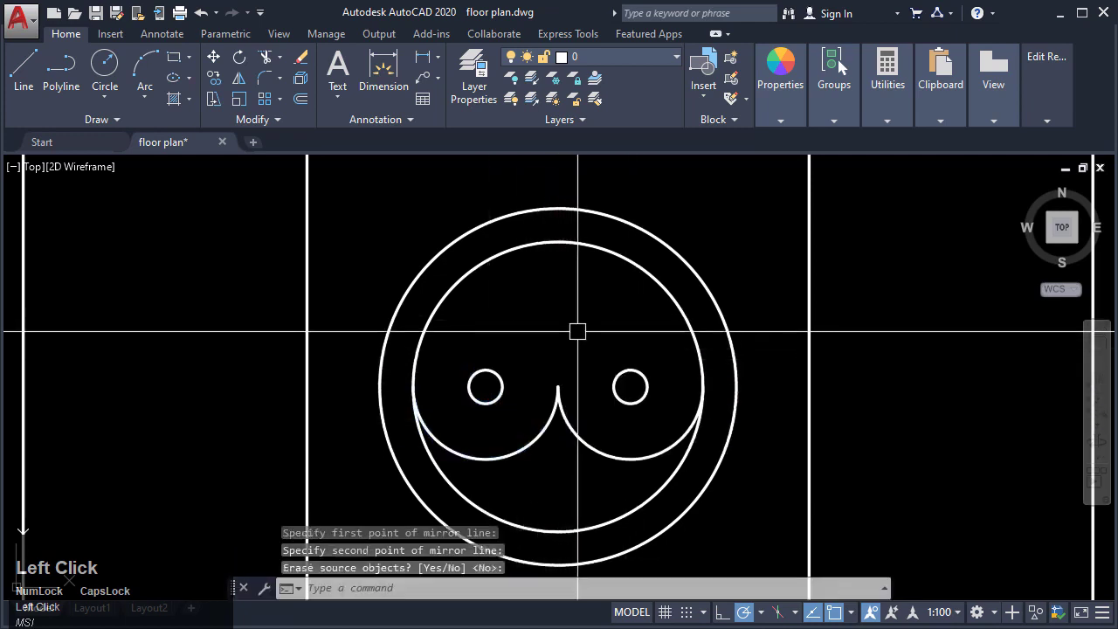
key("Escape")
Step: Mirror the right-hand arc upward about the table's horizontal centerline and erase the original lower arc
left_click(625, 470)
left_click(598, 419)
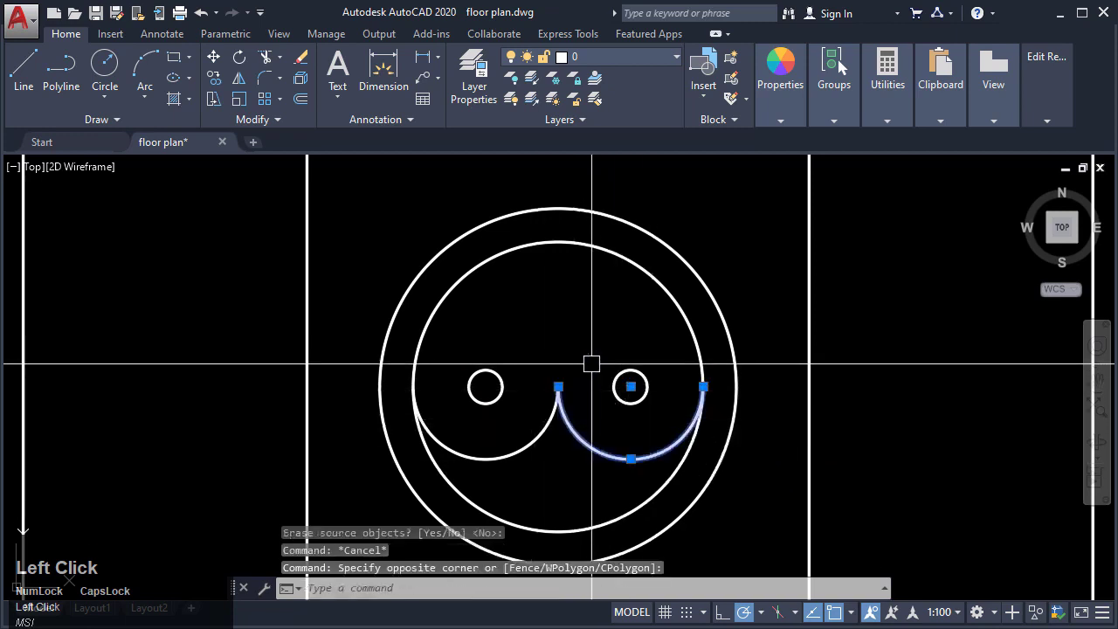
type("MI")
key("Return")
left_click(559, 386)
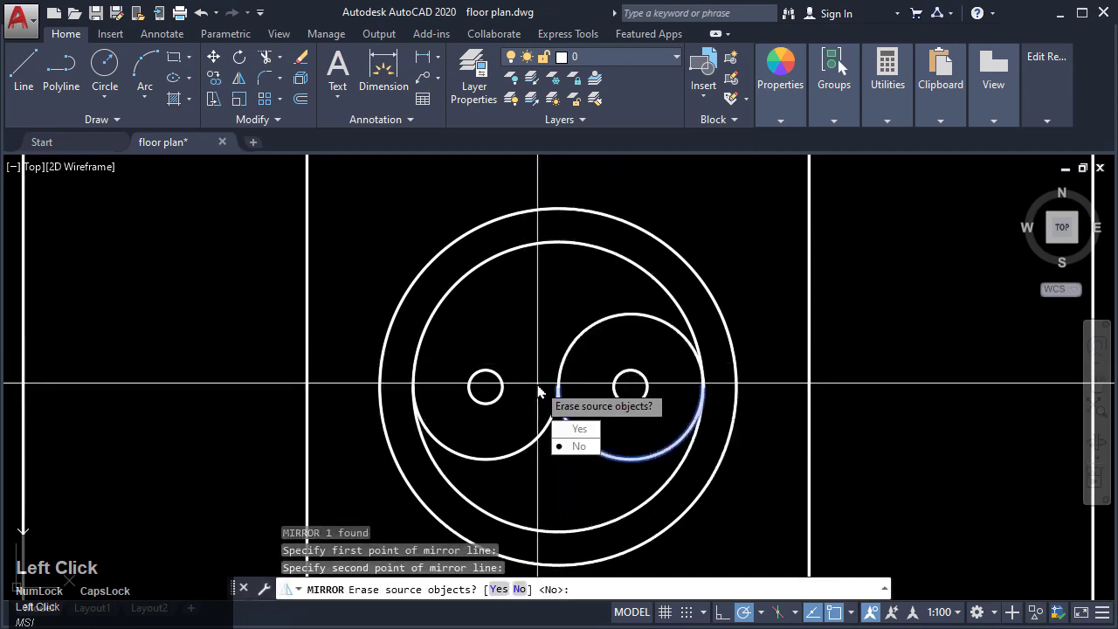
key("Escape")
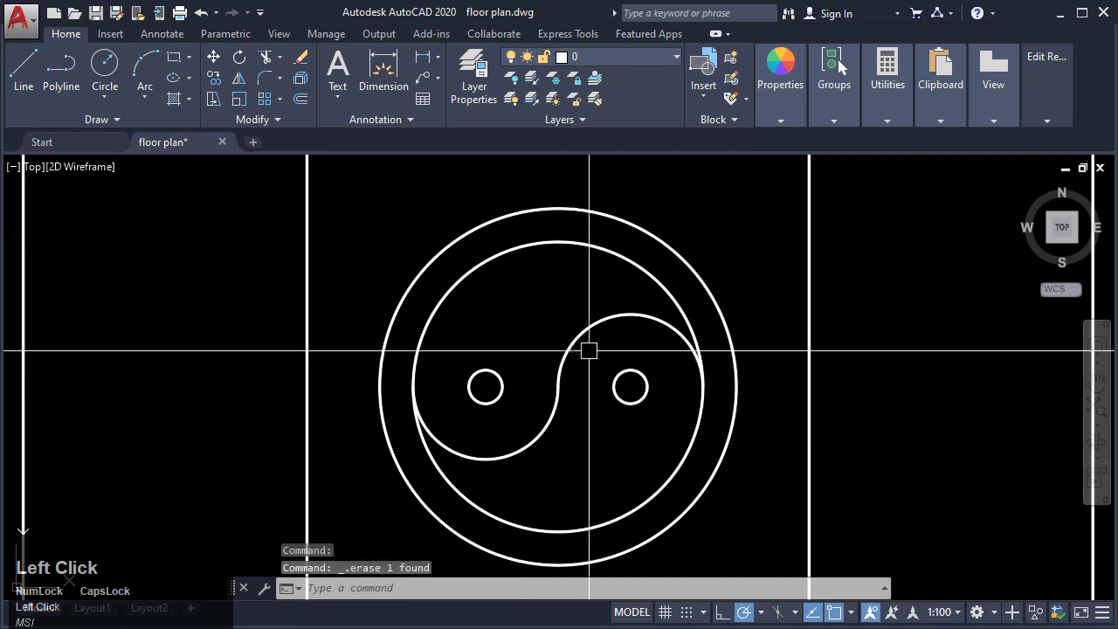
key("Escape")
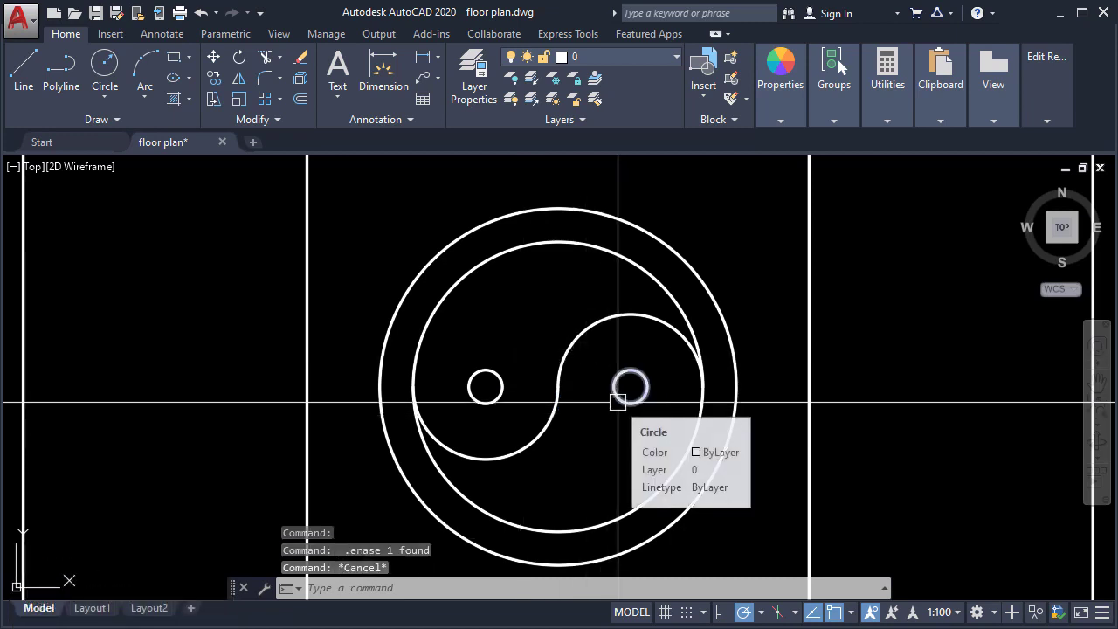
Step: Save the in-place changes to the FURNI 1 block and close the reference editing session
scroll(618, 403, "down", 3)
mouse_move(1073, 67)
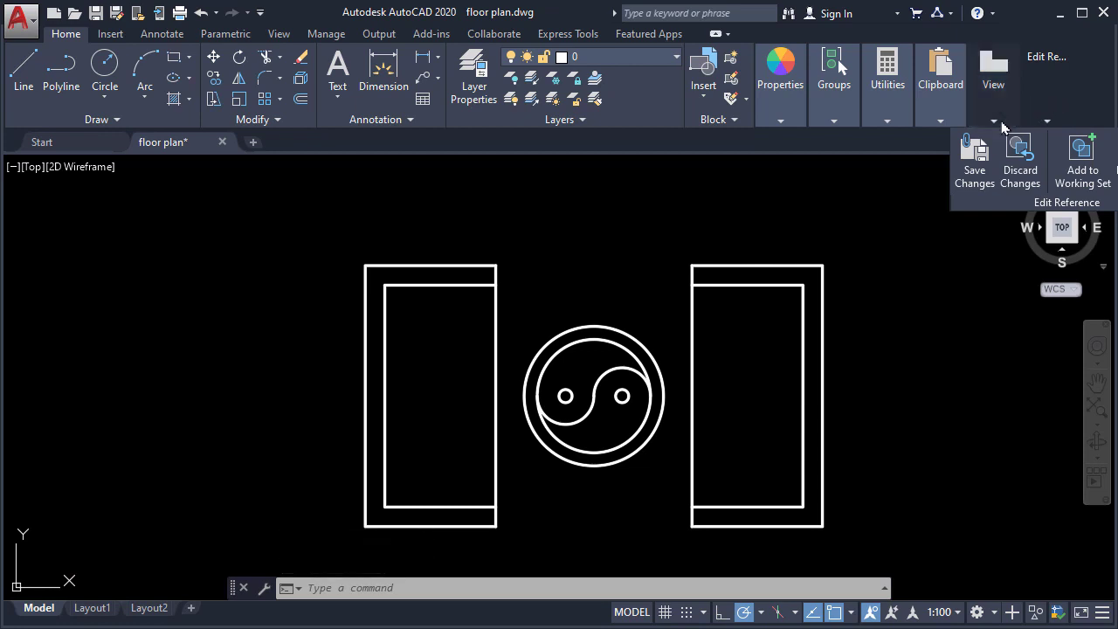
left_click(977, 162)
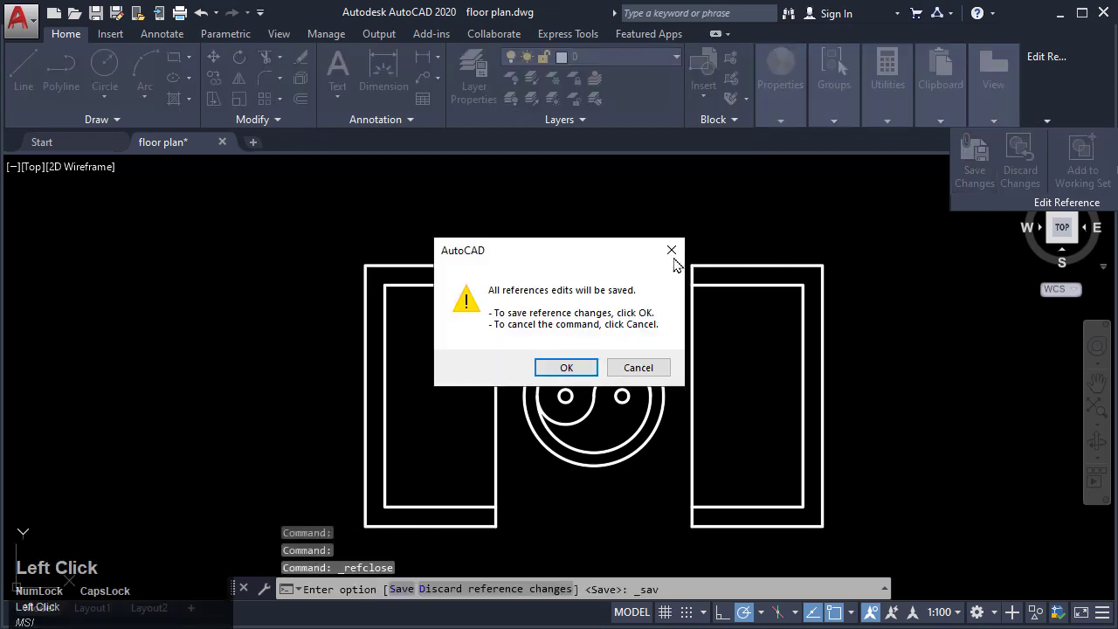
left_click(562, 367)
Step: Examine all copies of the seating block beside the floor plan for the edited table design
middle_click_drag(699, 341, 271, 259)
scroll(271, 259, "down", 3)
scroll(271, 260, "down", 2)
scroll(539, 269, "up", 4)
middle_click_drag(649, 284, 892, 289)
scroll(891, 288, "down", 2)
scroll(891, 289, "down", 2)
scroll(562, 380, "up", 4)
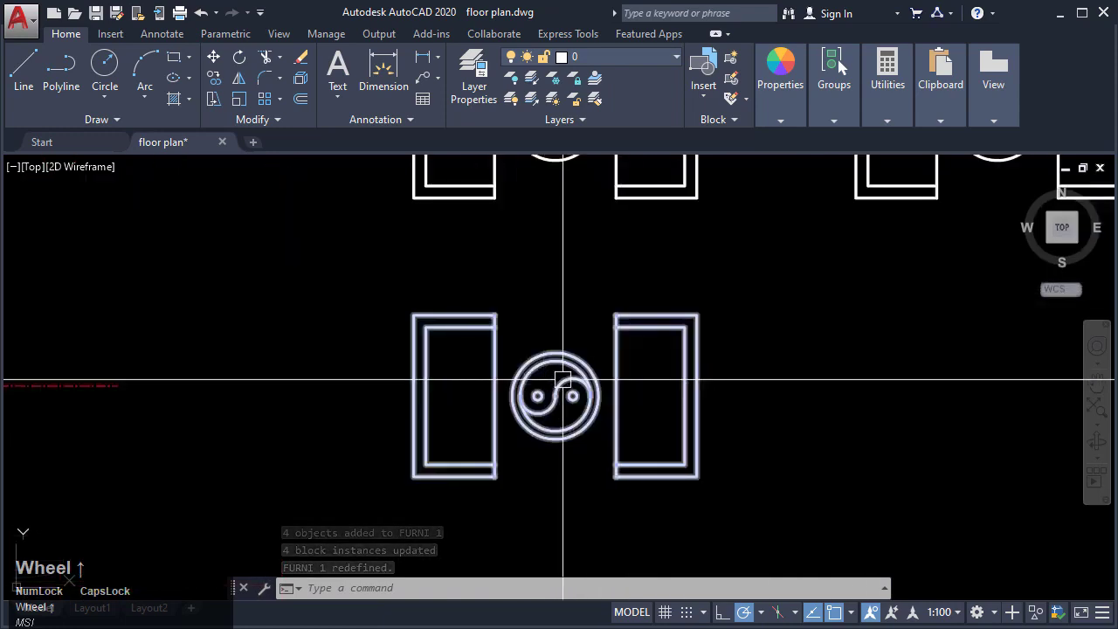
scroll(564, 378, "up", 3)
scroll(576, 372, "down", 6)
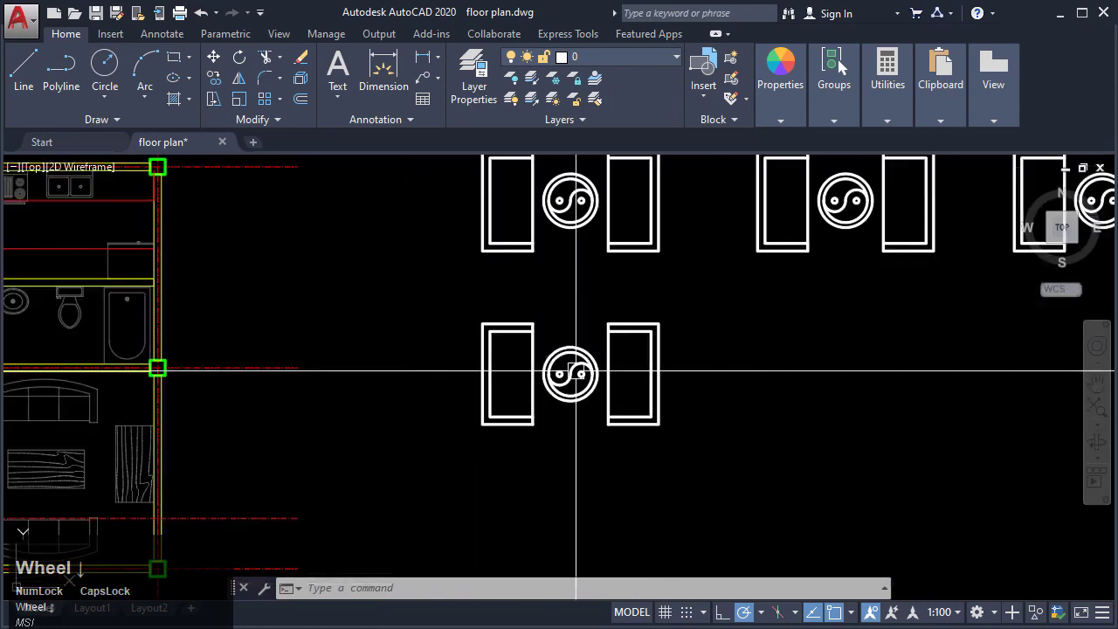
mouse_move(489, 356)
middle_mouse_down()
mouse_move(539, 407)
mouse_move(444, 392)
mouse_move(628, 337)
middle_mouse_up()
scroll(448, 388, "down", 5)
scroll(673, 302, "up", 2)
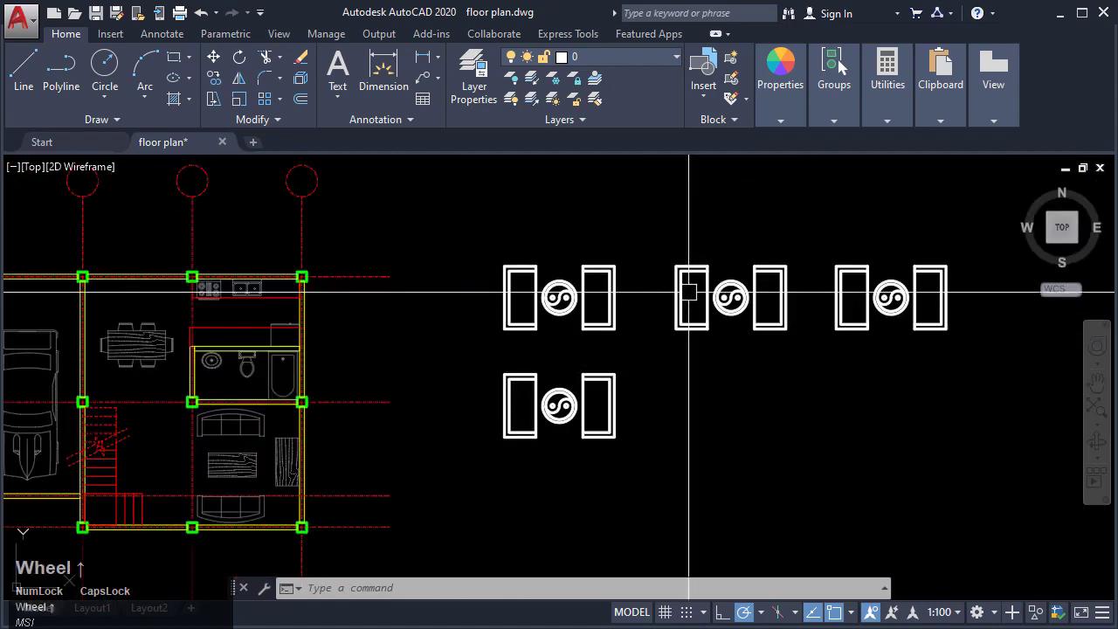
middle_click_drag(499, 295, 824, 280)
mouse_move(763, 333)
middle_mouse_down()
mouse_move(554, 317)
mouse_move(787, 288)
mouse_move(804, 237)
middle_mouse_up()
scroll(451, 439, "up", 4)
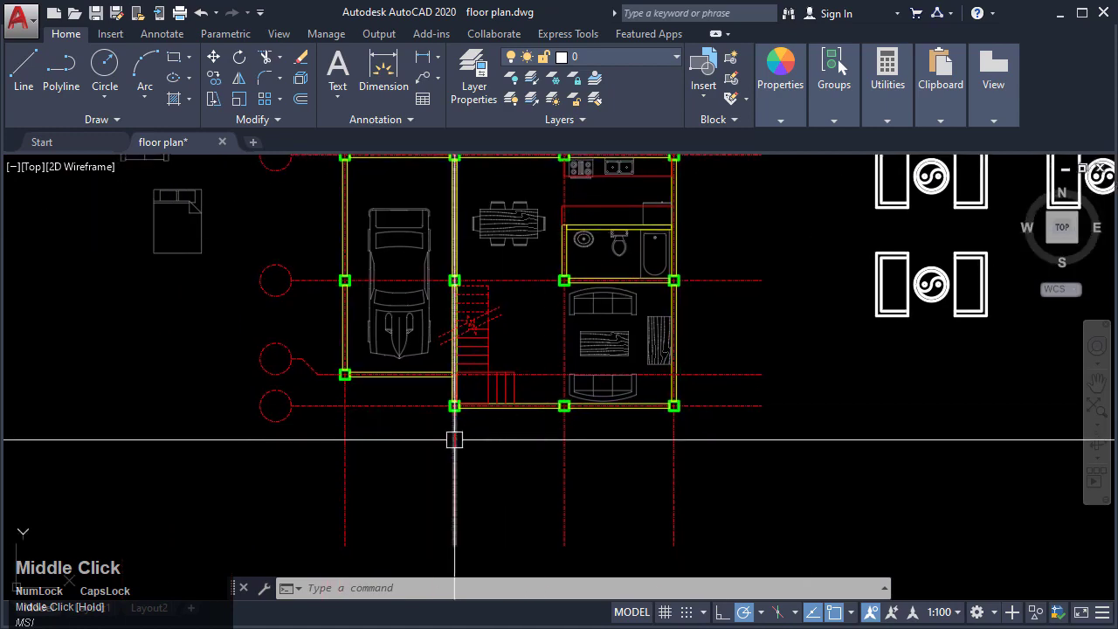
scroll(602, 437, "down", 5)
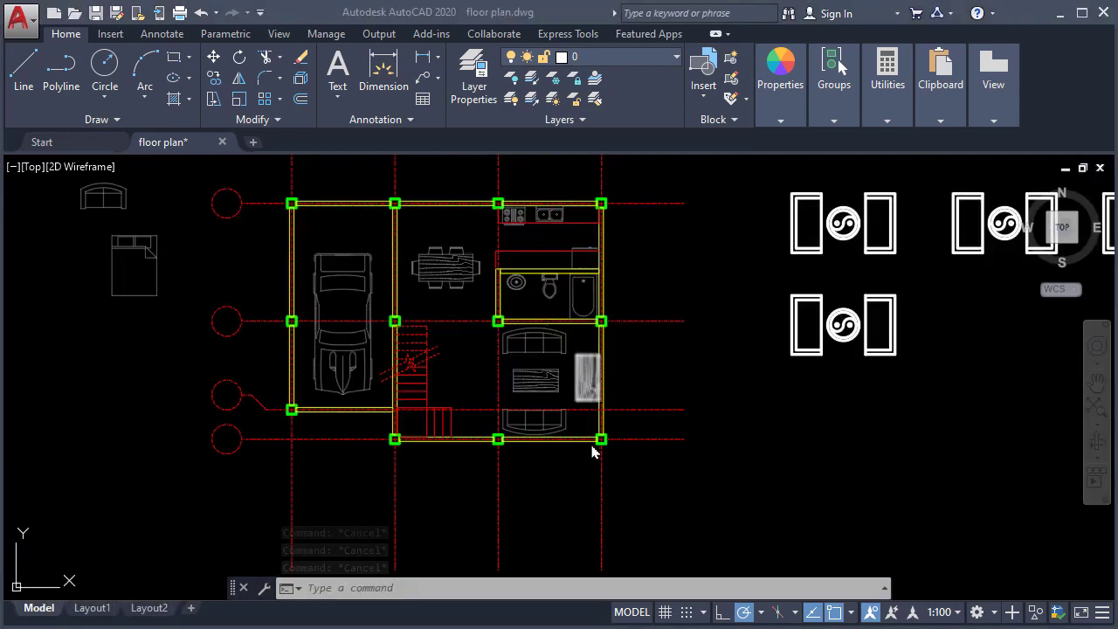
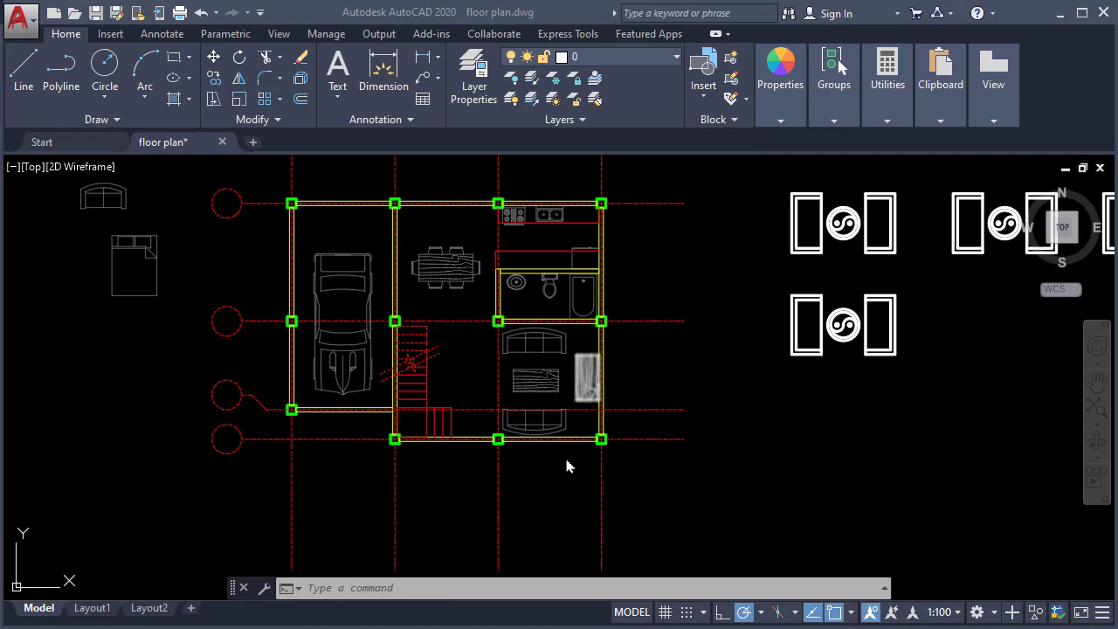
Step: Start a polyline in the empty space below the floor plan, going 50 mm right and 150 mm up
scroll(645, 360, "up", 4)
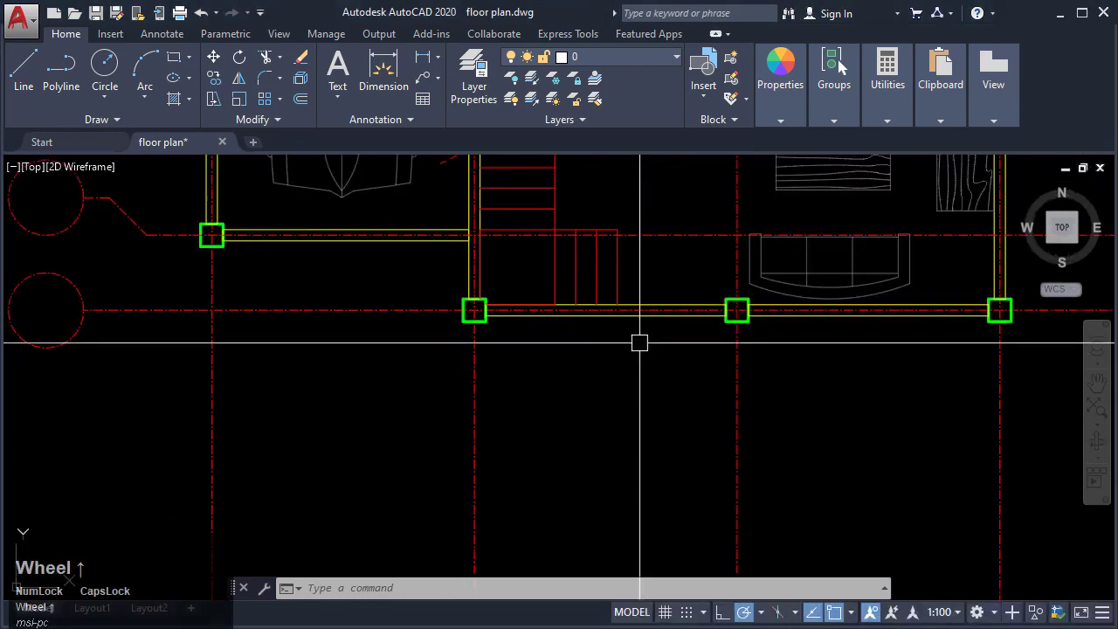
middle_click_drag(640, 344, 605, 270)
scroll(604, 424, "down", 4)
scroll(663, 388, "up", 4)
key("Return")
scroll(603, 349, "up", 3)
middle_click_drag(599, 440, 554, 332)
left_click(576, 422)
type("5")
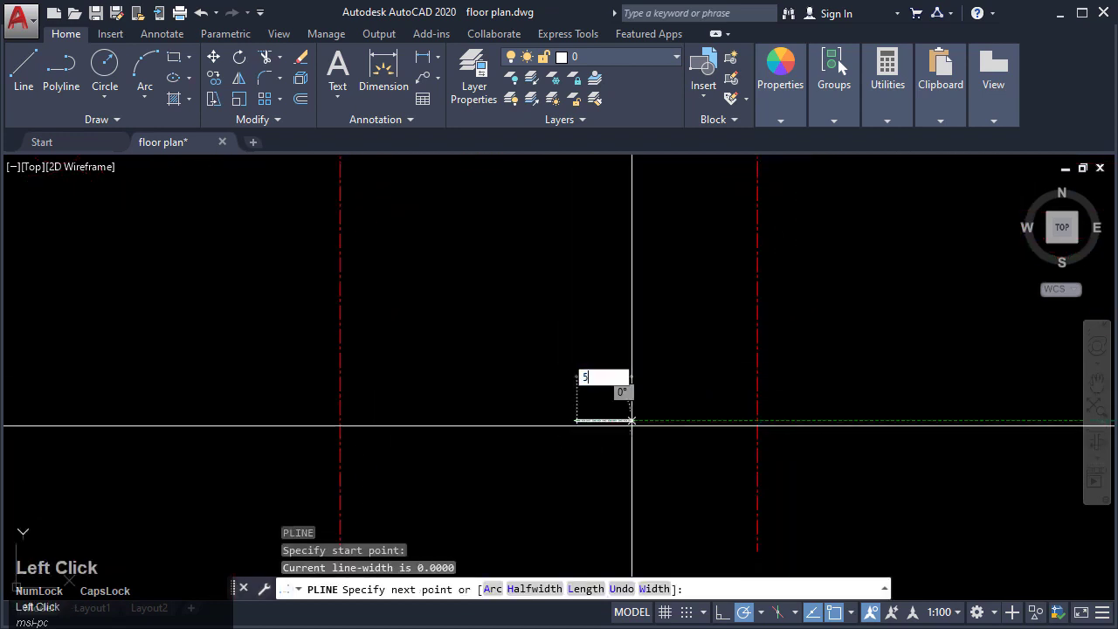
type("0")
key("Return")
scroll(619, 402, "up", 2)
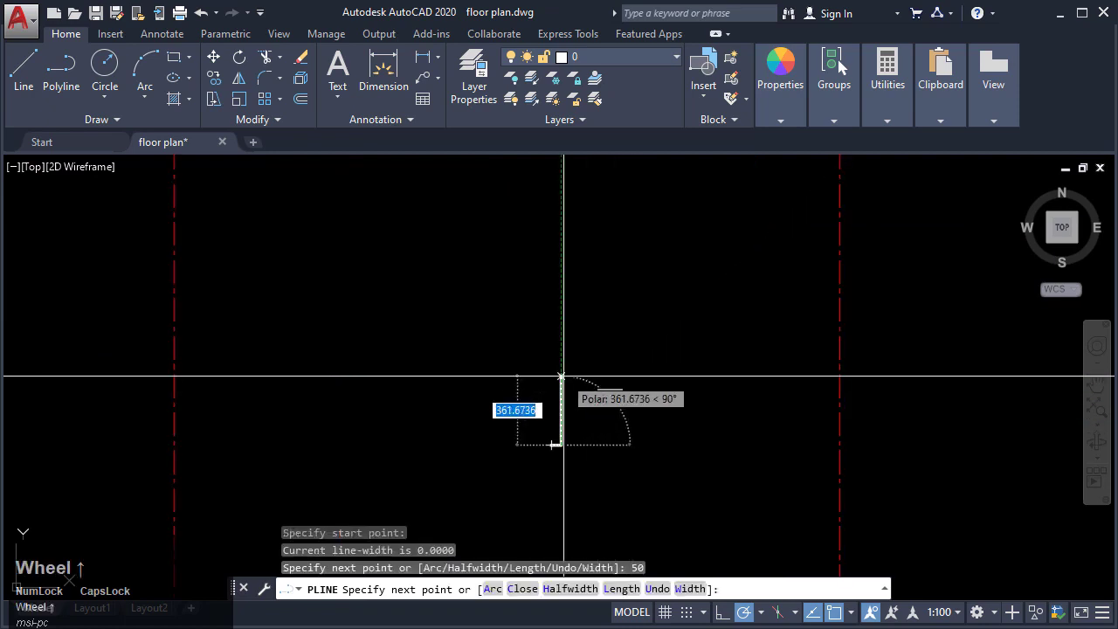
key("Return")
scroll(547, 412, "up", 2)
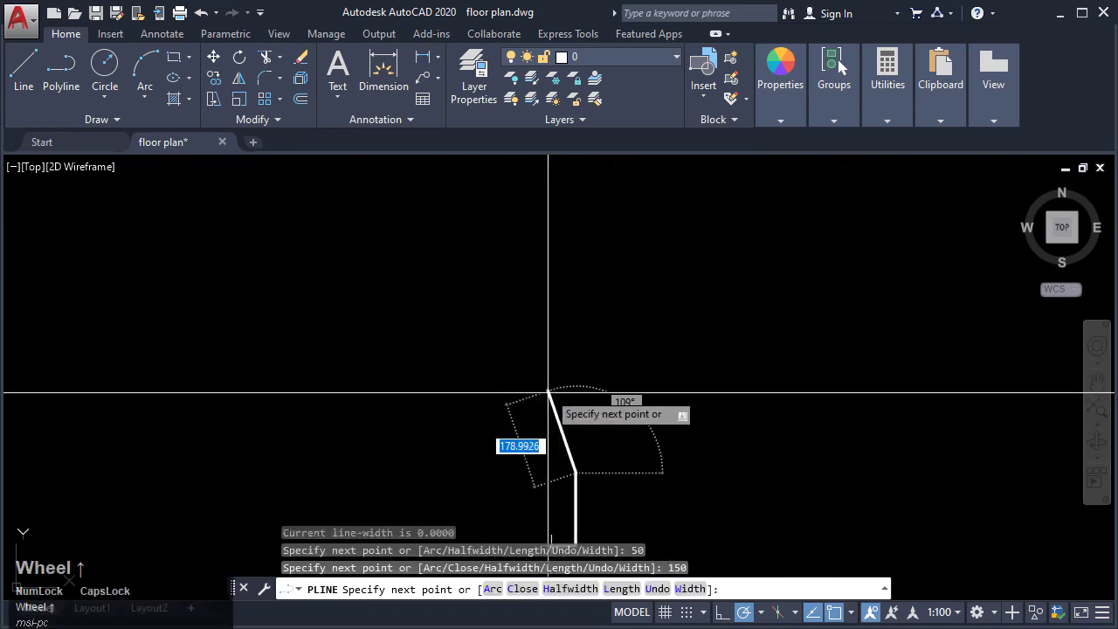
Step: Continue the polyline 40 mm to the left and 50 mm straight down
middle_click_drag(589, 487, 506, 221)
scroll(506, 223, "up", 2)
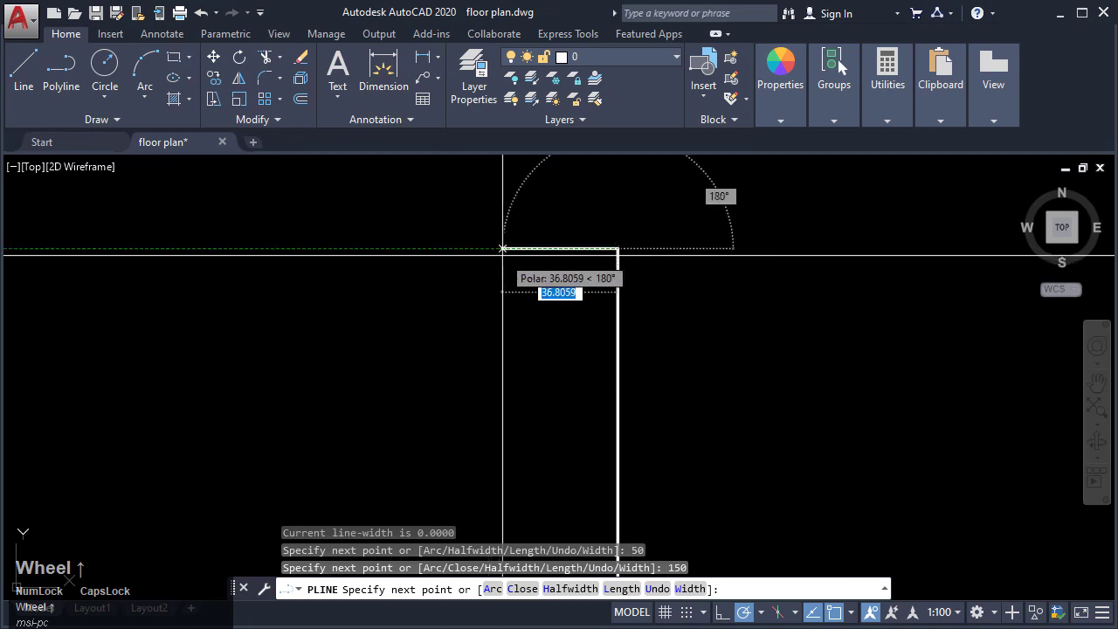
type("40")
key("Return")
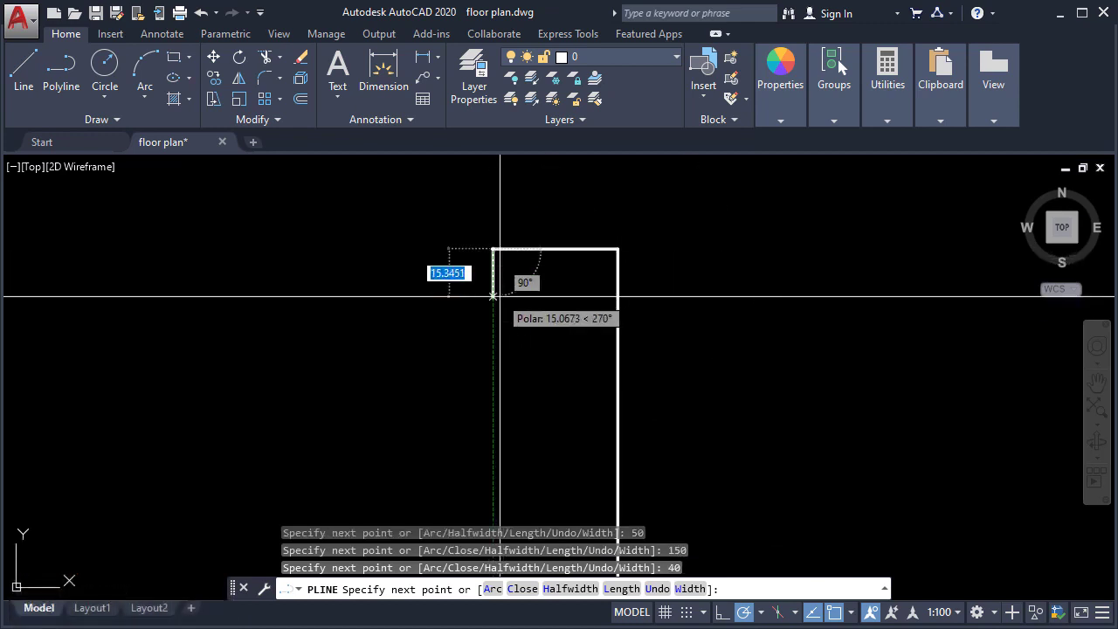
scroll(564, 458, "down", 2)
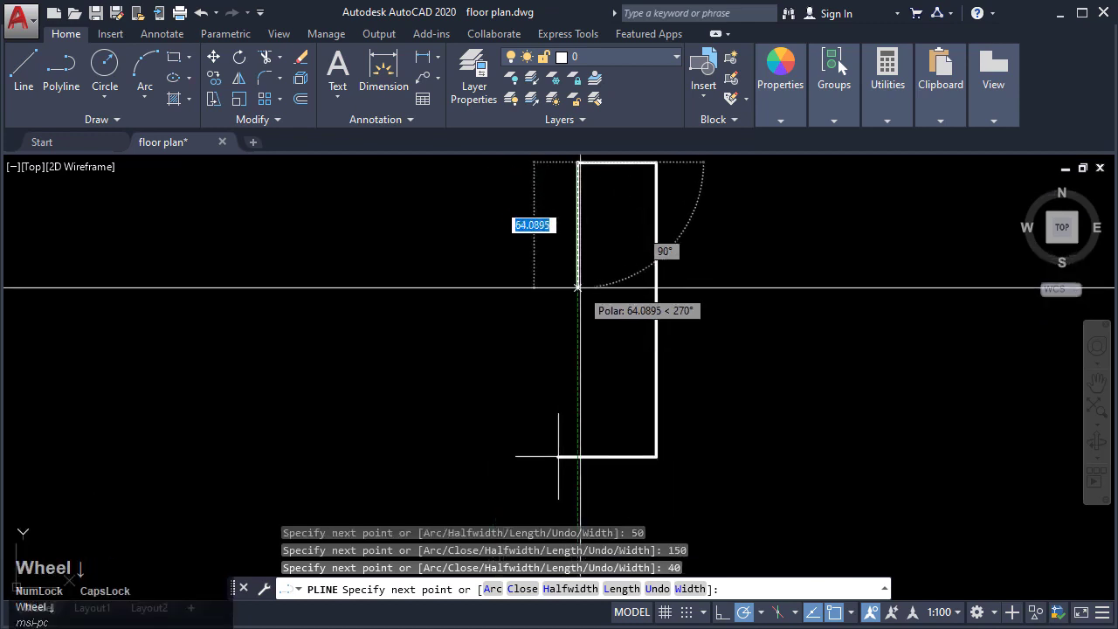
key("Return")
Step: Complete the stepped profile with a 10 mm segment to the left and a vertical segment down to the start point
scroll(556, 276, "up", 2)
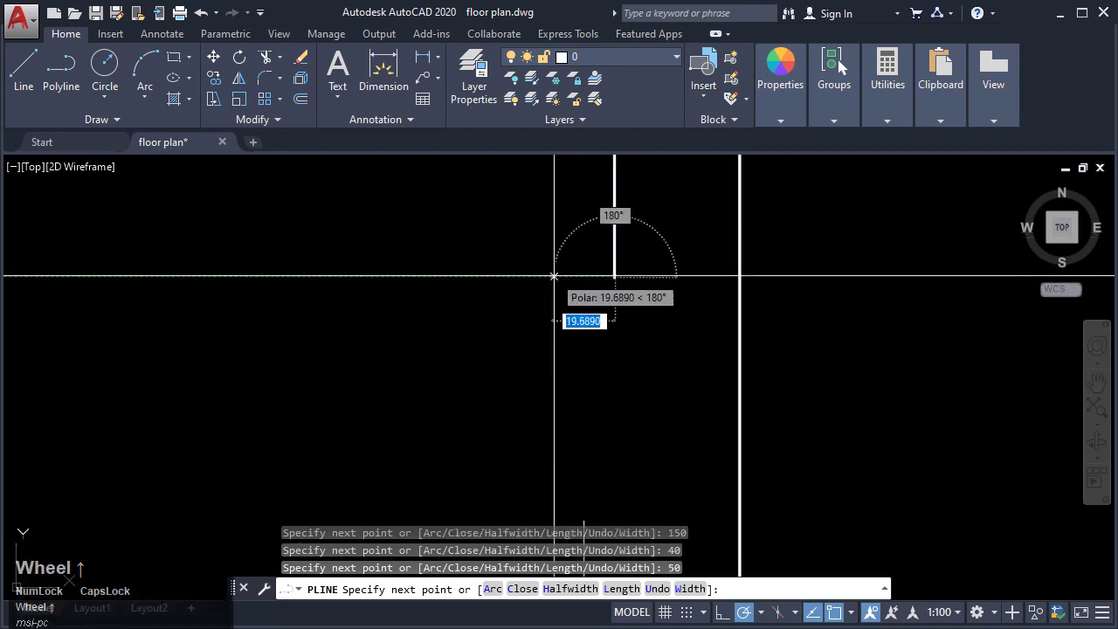
type("10")
key("Return")
middle_click(556, 278)
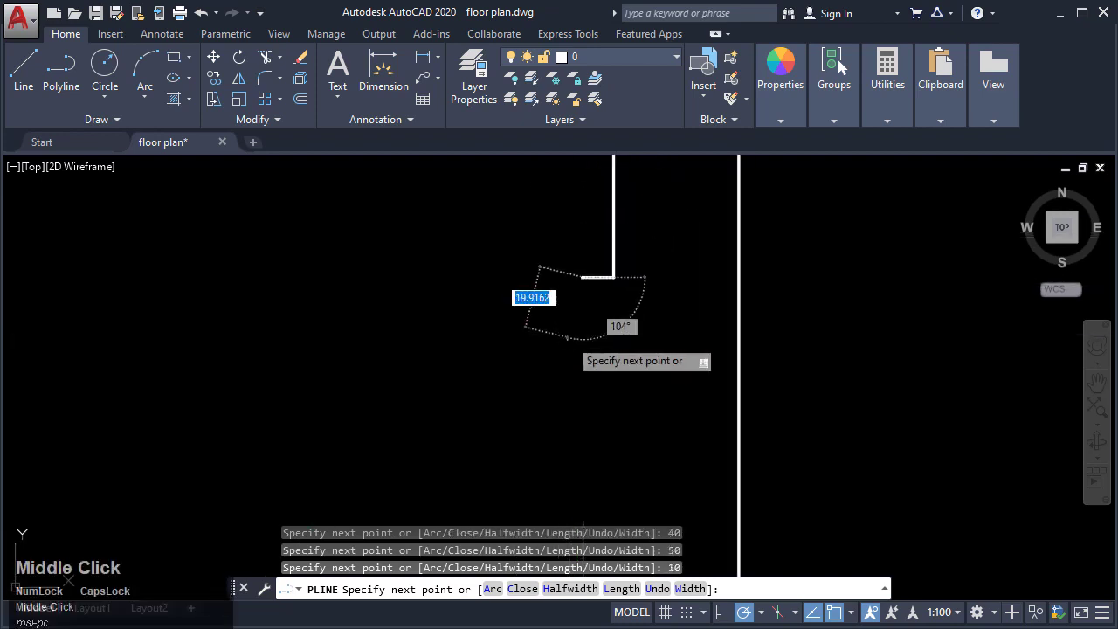
scroll(594, 298, "down", 2)
middle_click_drag(592, 303, 579, 445)
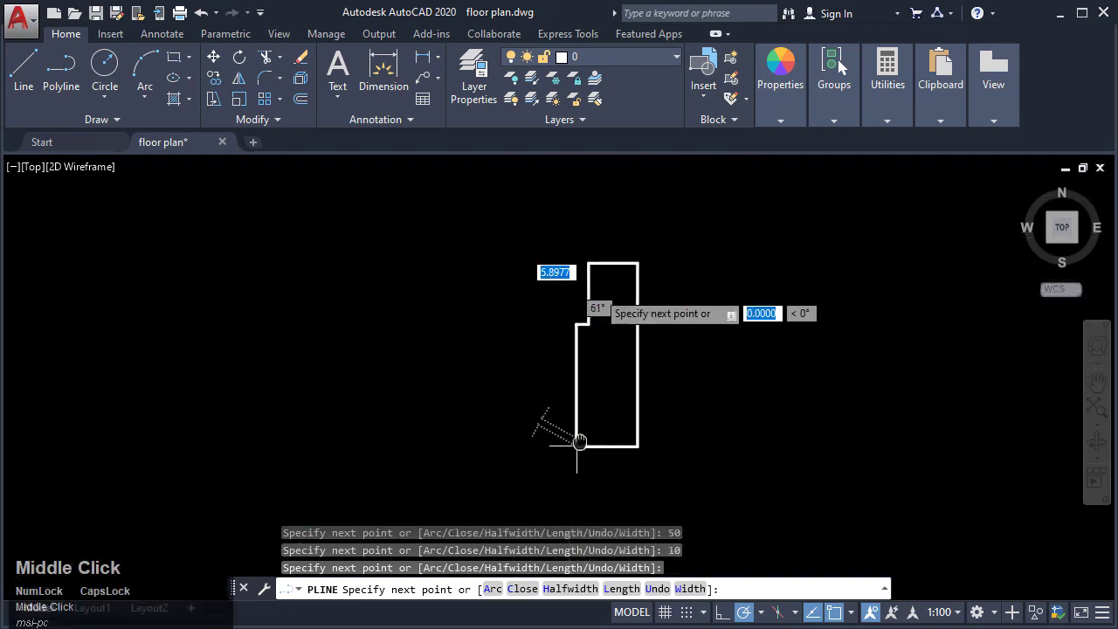
key("Escape")
key("Escape")
key("Escape")
Step: Draw a 1000 mm horizontal polyline to the left from the lower-left corner of the stepped profile
scroll(578, 385, "down", 2)
middle_click_drag(568, 399, 641, 372)
type("P")
key("Return")
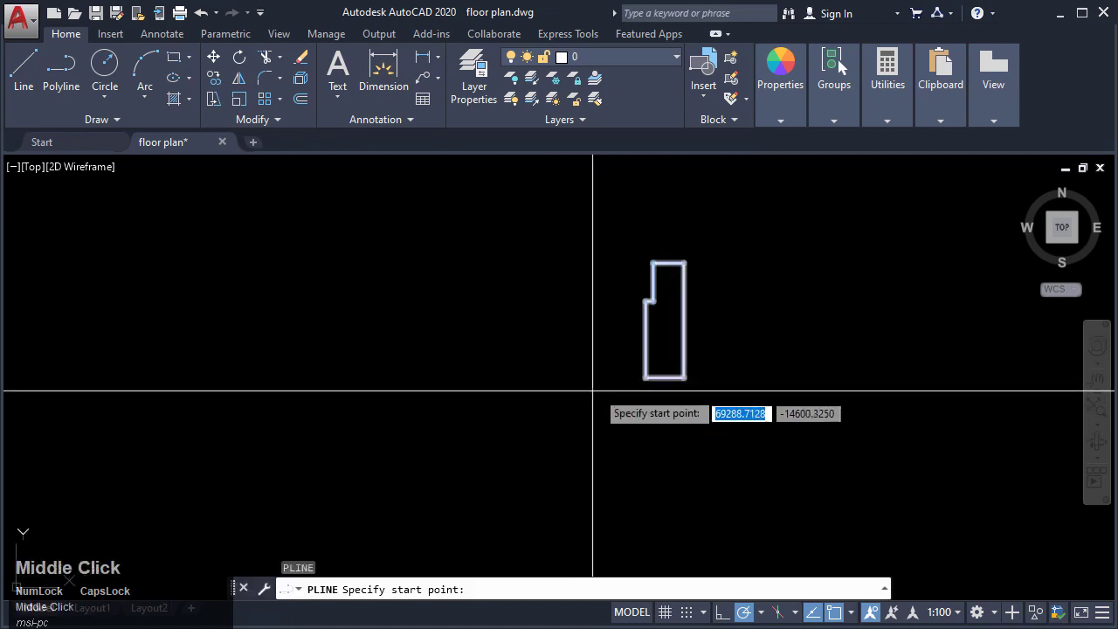
left_click(645, 377)
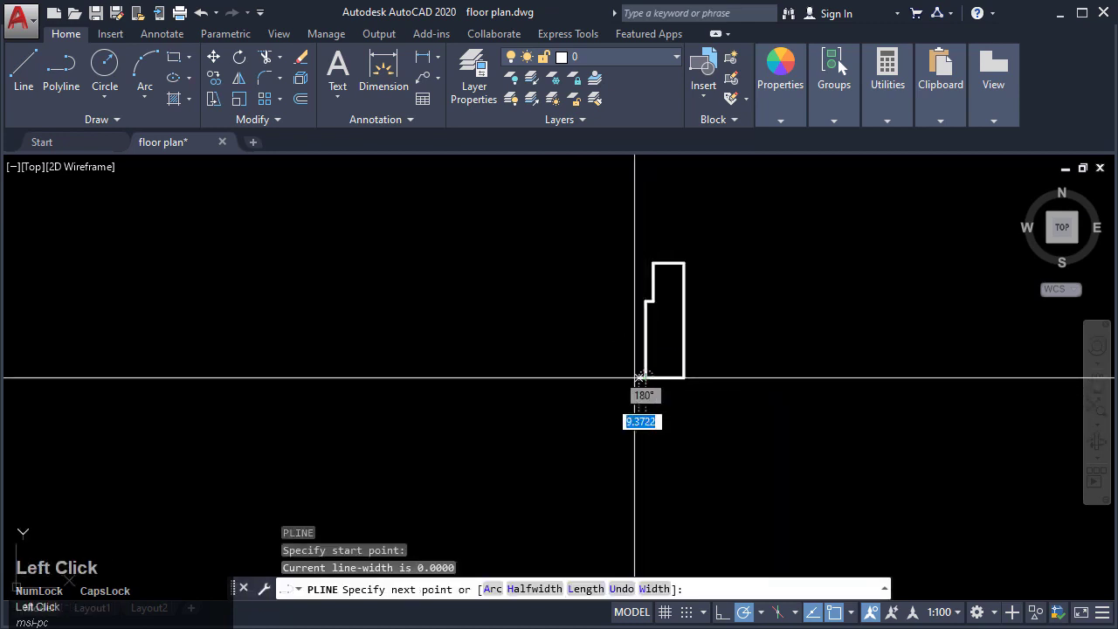
key("Return")
middle_click(519, 380)
scroll(731, 420, "down", 3)
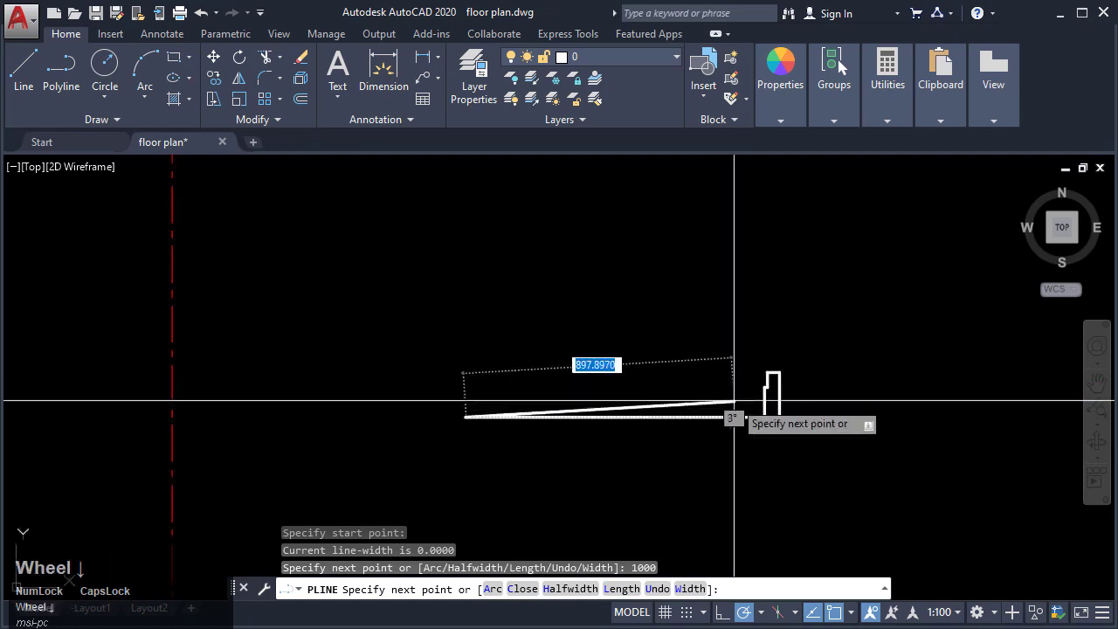
key("Escape")
Step: Mirror the stepped profile about the vertical axis through the midpoint of the 1000 mm line, keeping the original
left_click(724, 332)
left_click(825, 455)
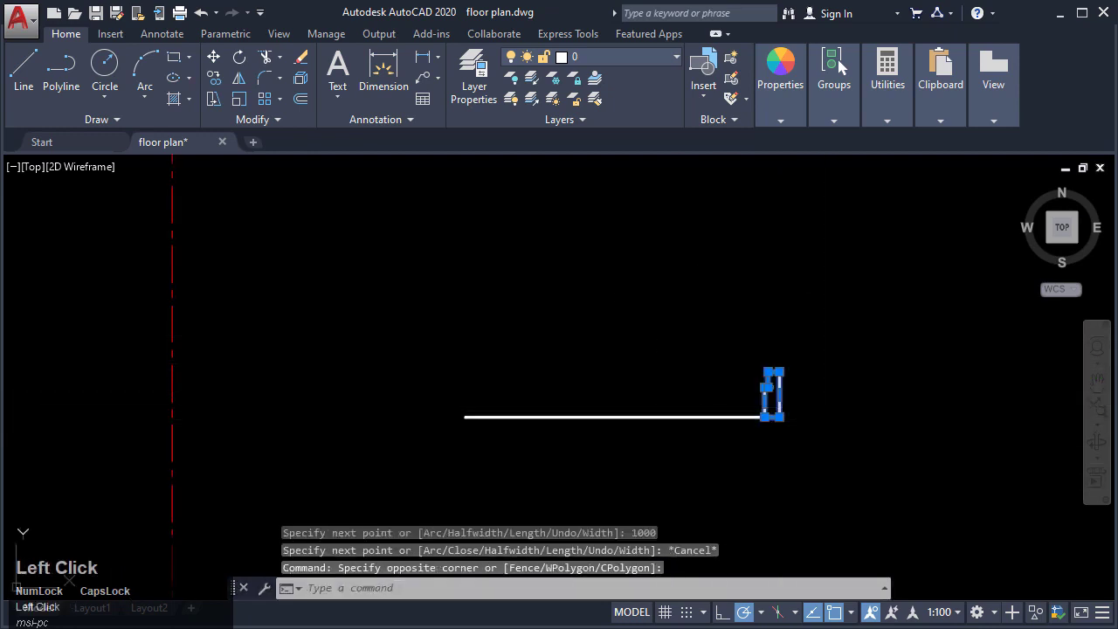
type("mi")
key("Return")
left_click(616, 416)
left_click(616, 394)
key("Return")
key("Escape")
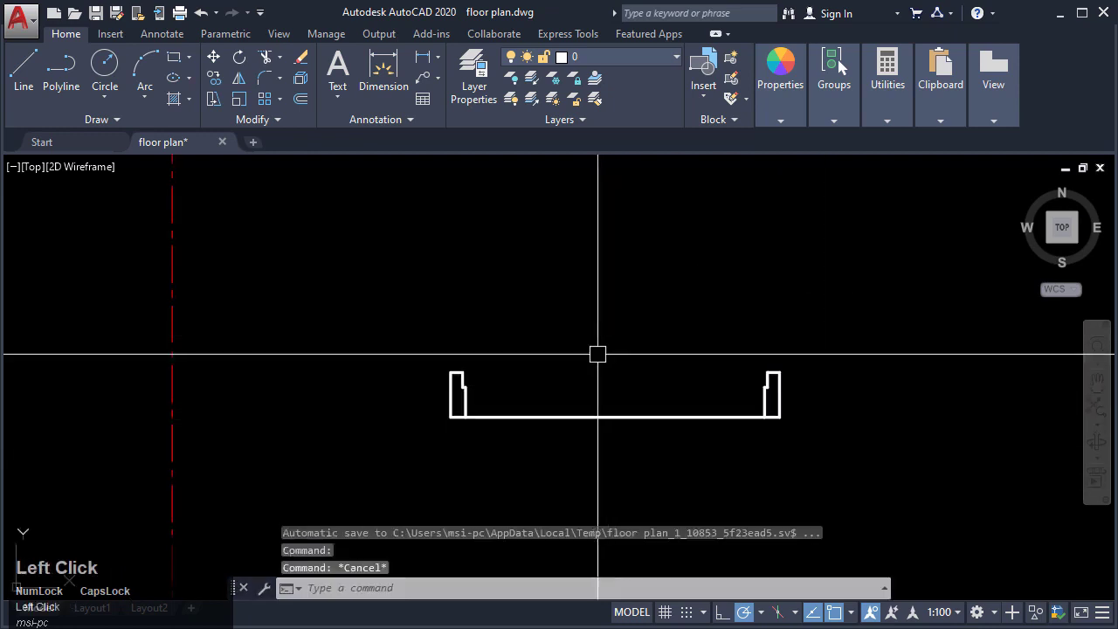
Step: Draw a 1020 mm radius circle centred on the right jamb's upper inner corner, reaching the left jamb's upper inner corner
scroll(598, 353, "up", 4)
middle_click_drag(647, 428, 597, 399)
type("c")
key("Return")
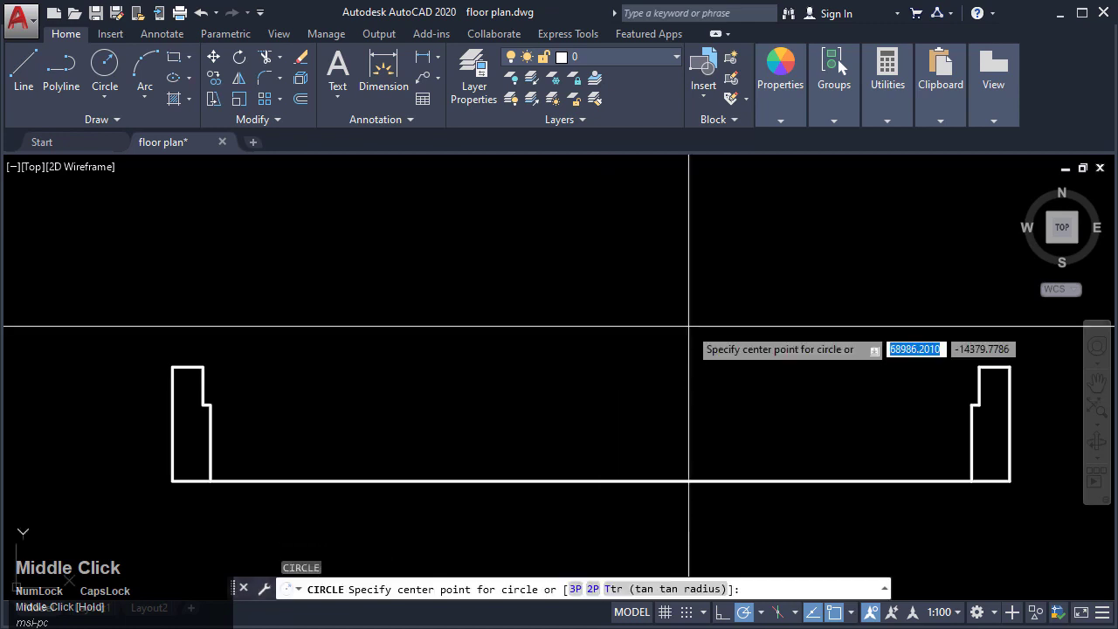
left_click(980, 367)
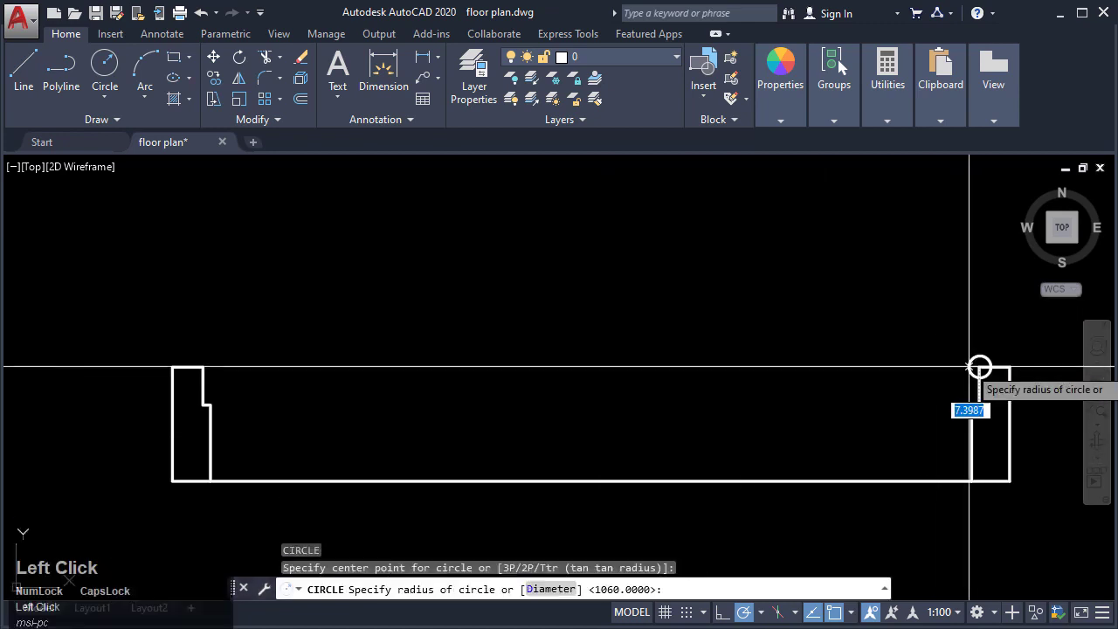
left_click(207, 373)
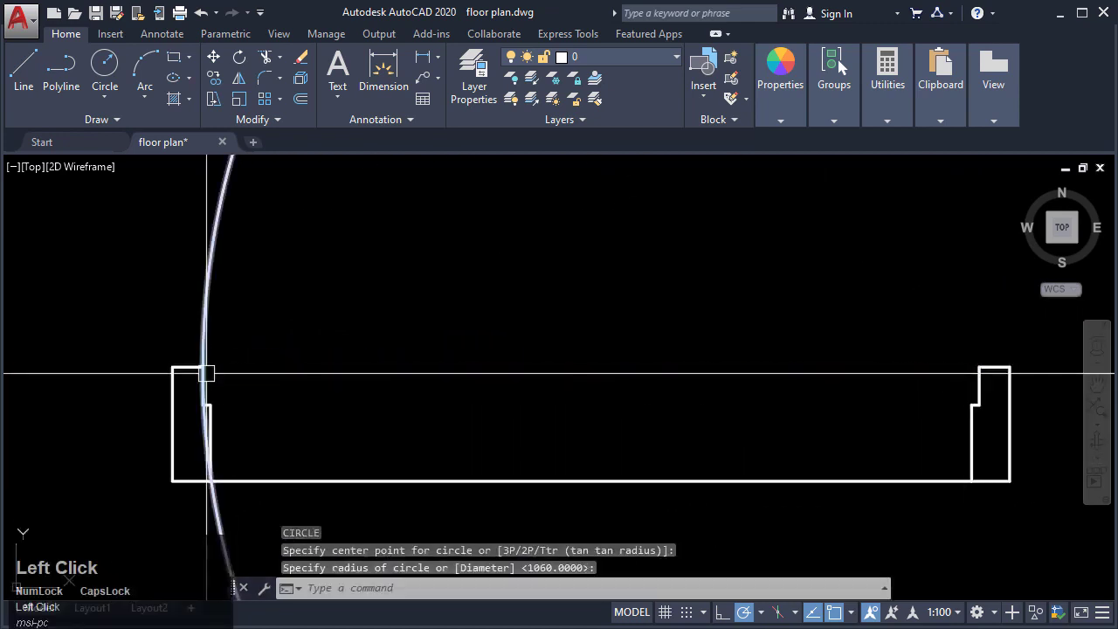
key("Escape")
key("Escape")
key("Escape")
Step: Draw the door leaf as a closed polyline from the circle's centre up to its top, 50 mm left and back down
scroll(367, 402, "down", 6)
type("PL")
key("Return")
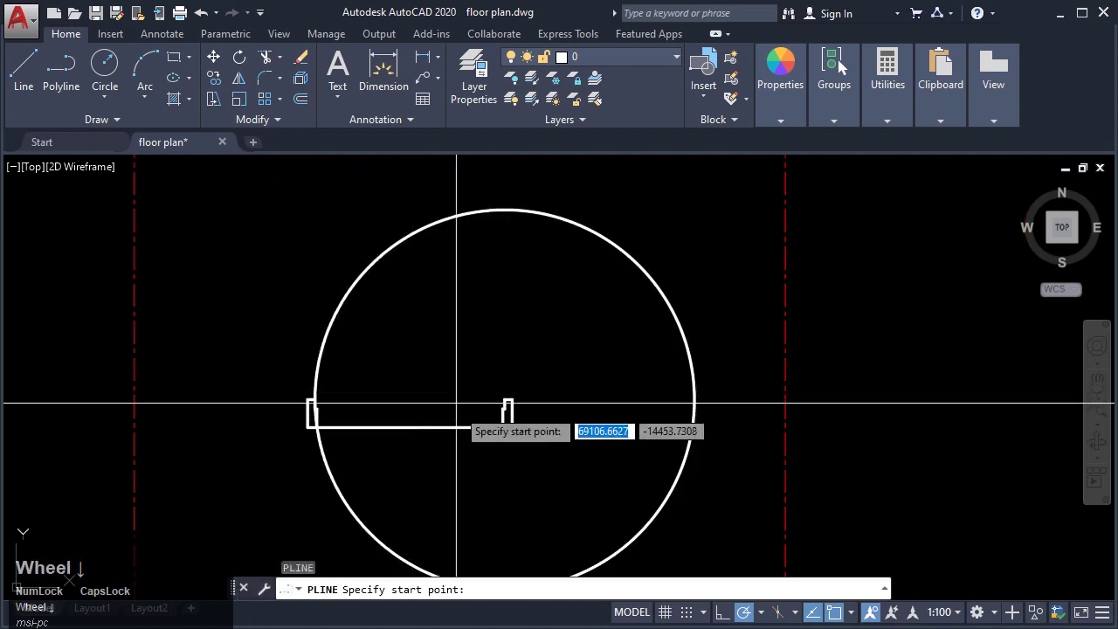
left_click(507, 400)
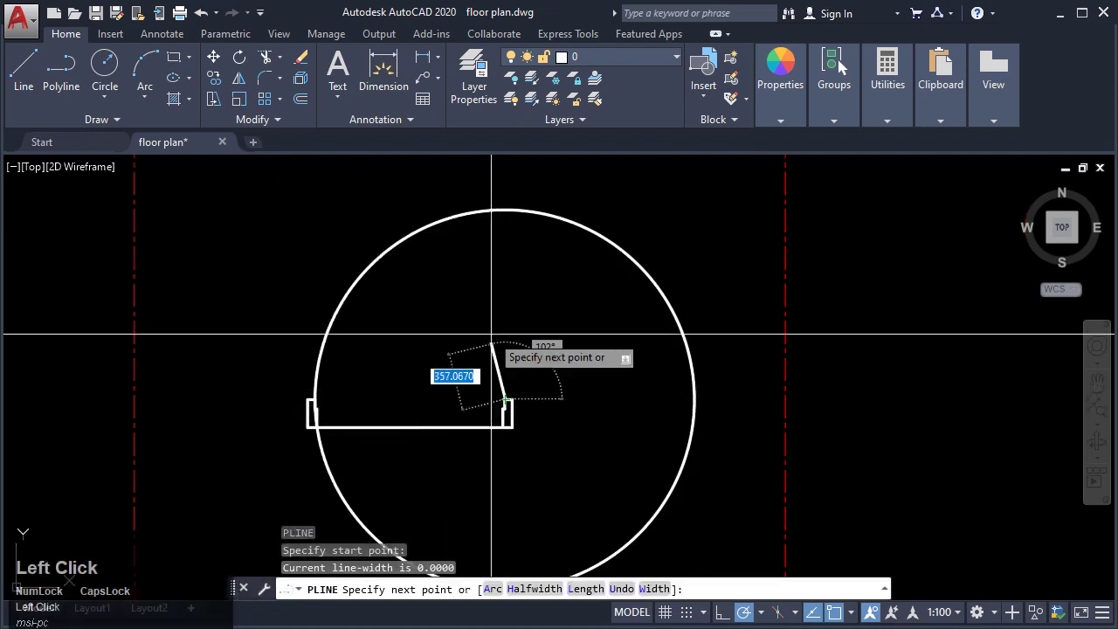
left_click(507, 211)
scroll(468, 214, "up", 3)
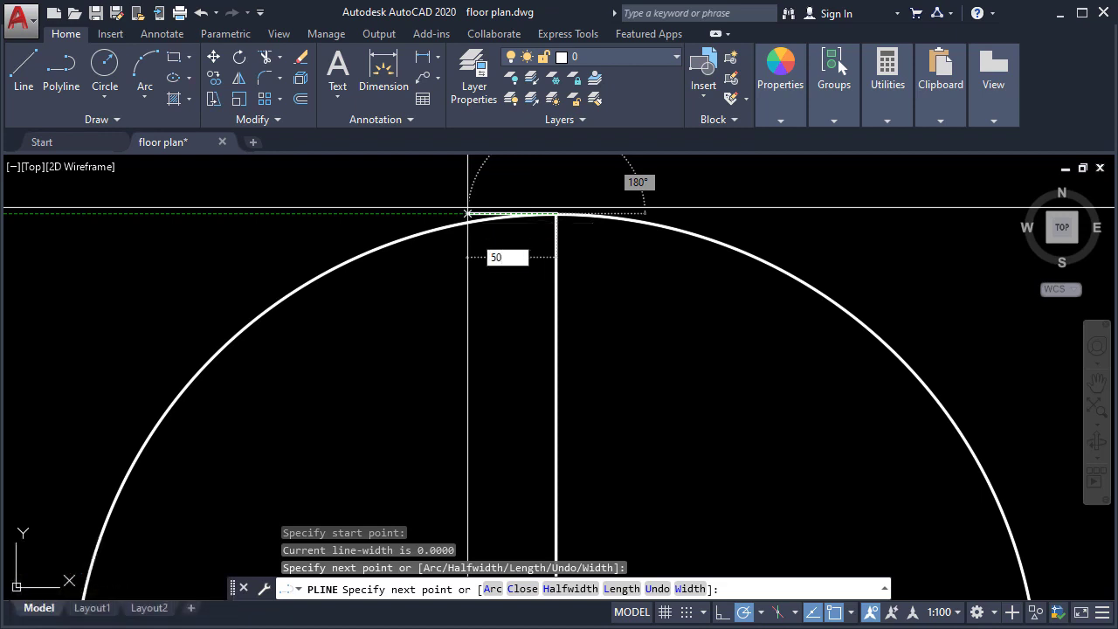
key("Return")
scroll(616, 317, "down", 4)
scroll(572, 343, "up", 2)
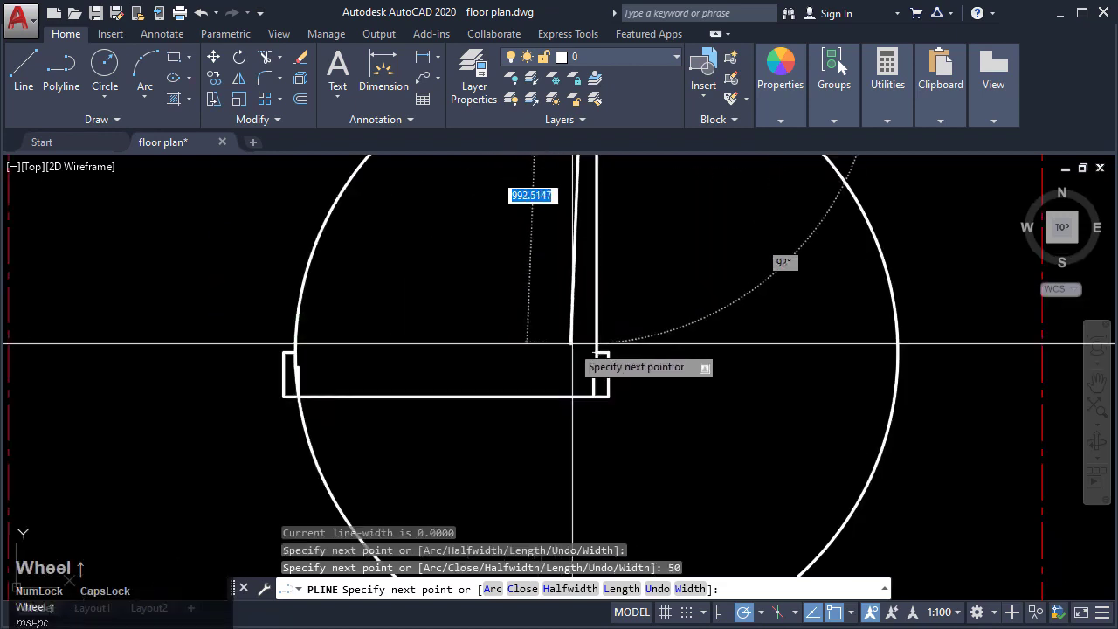
left_click(582, 352)
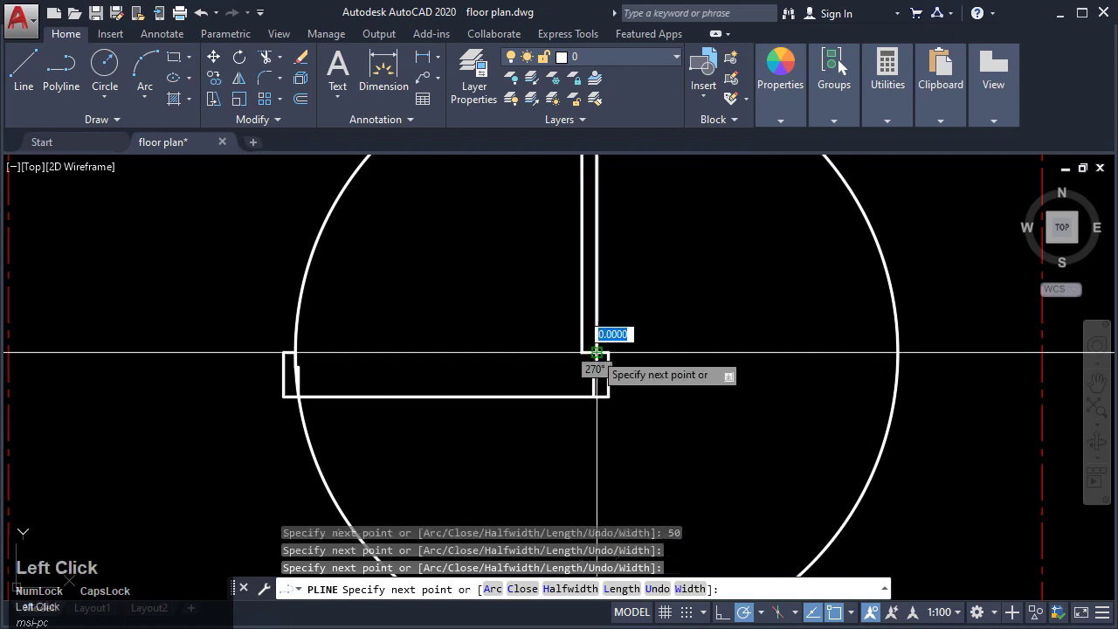
scroll(581, 337, "down", 4)
key("Escape")
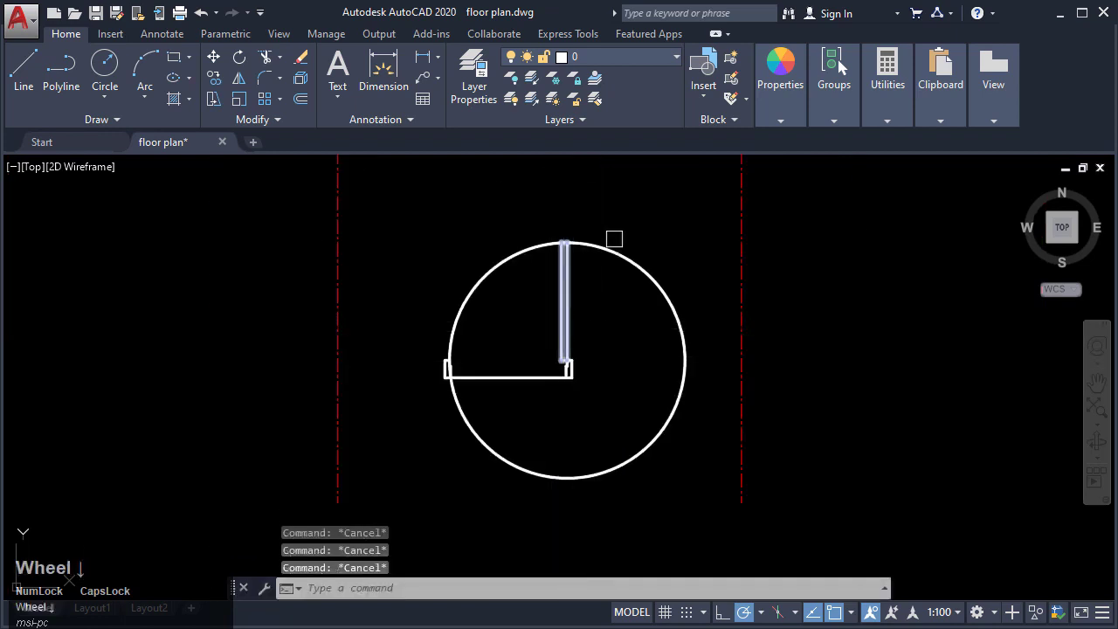
Step: Trim the circle to the quarter arc between the top of the door leaf and the left jamb
type("tr")
key("Return")
key("Return")
left_click(609, 245)
scroll(515, 227, "up", 4)
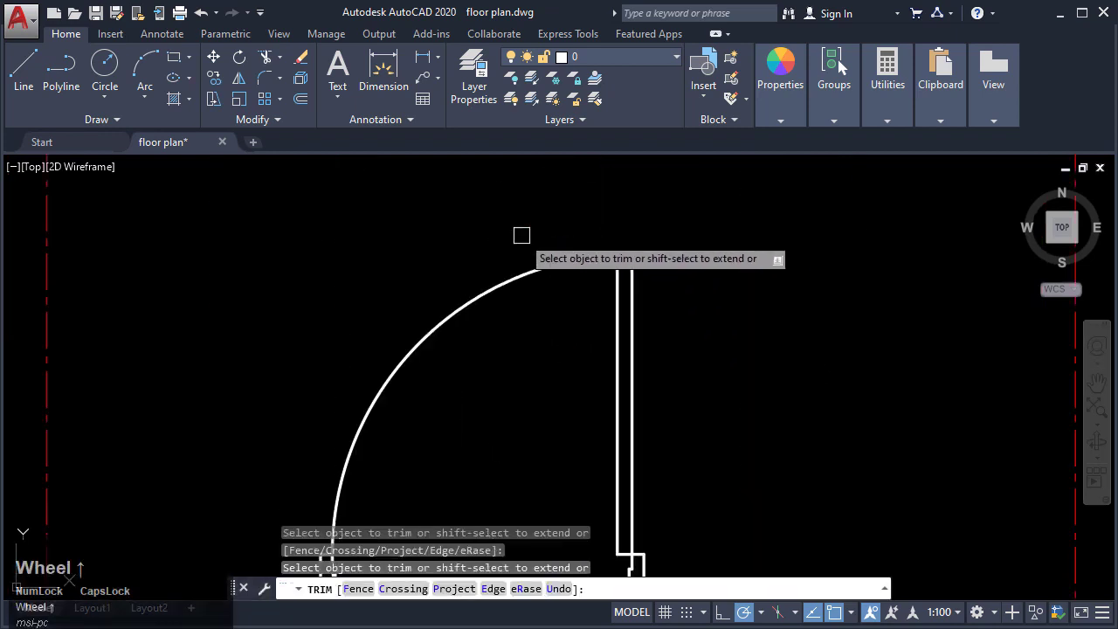
middle_click_drag(432, 424, 552, 302)
scroll(574, 396, "down", 4)
key("Escape")
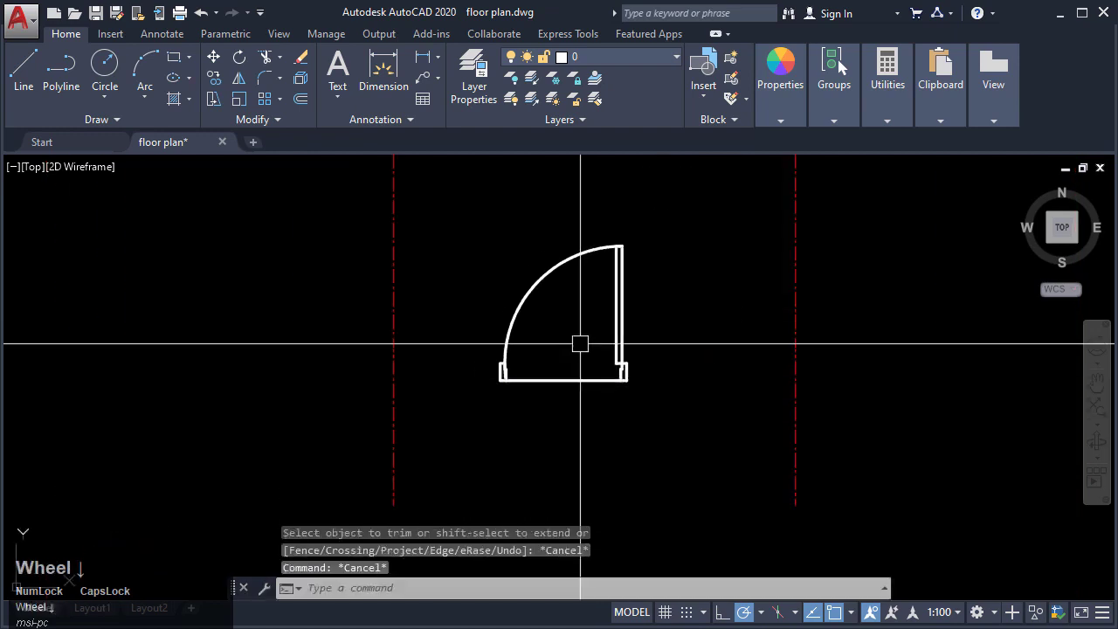
scroll(565, 334, "up", 2)
middle_click_drag(551, 420, 529, 332)
scroll(644, 384, "down", 4)
key("Escape")
key("Escape")
scroll(636, 310, "up", 4)
scroll(529, 332, "down", 3)
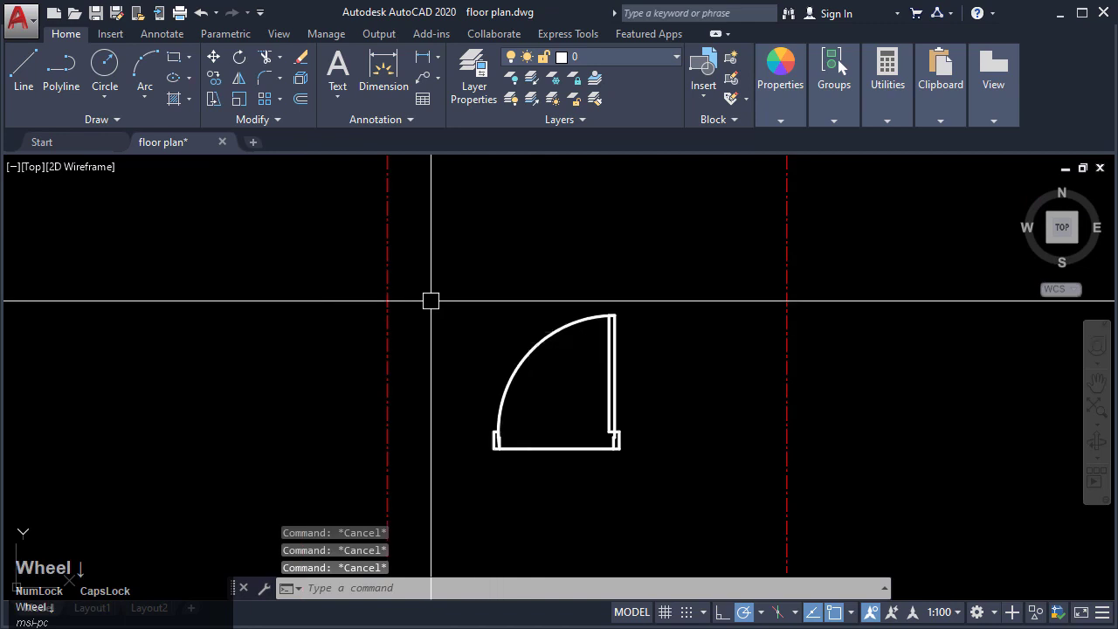
Step: Copy the complete door with its frame into the empty space to its right
left_click(441, 288)
left_click(649, 478)
type("CO")
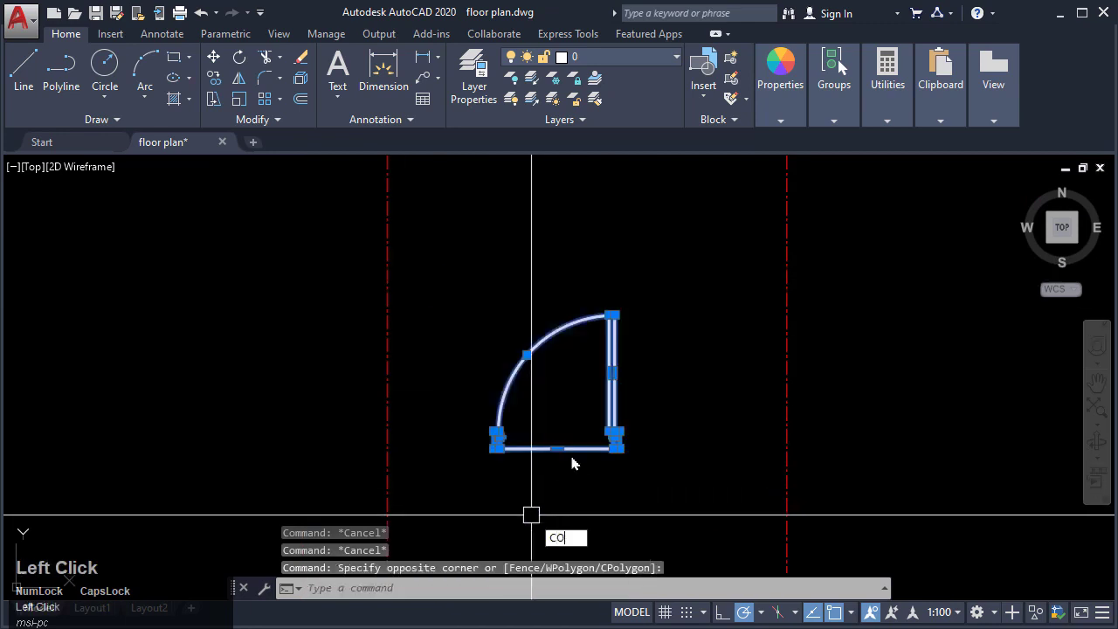
key("Return")
left_click(561, 427)
middle_click_drag(687, 470, 445, 464)
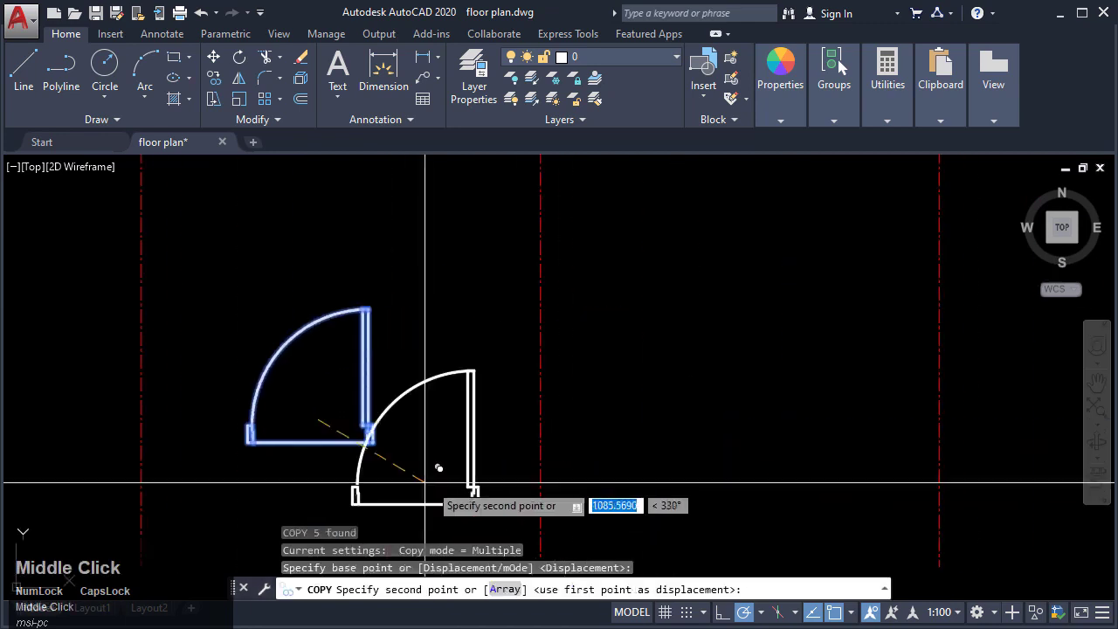
left_click(635, 420)
scroll(562, 461, "up", 5)
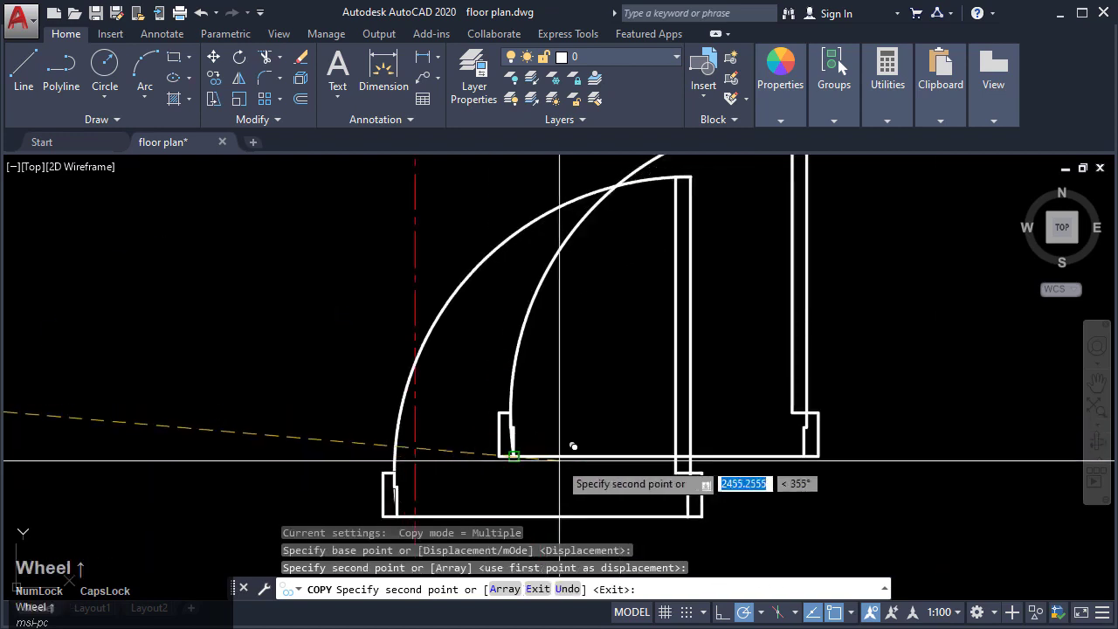
key("Escape")
key("Escape")
Step: Trim the end of the swing arc that runs inside the left jamb of the copied door
scroll(532, 369, "up", 3)
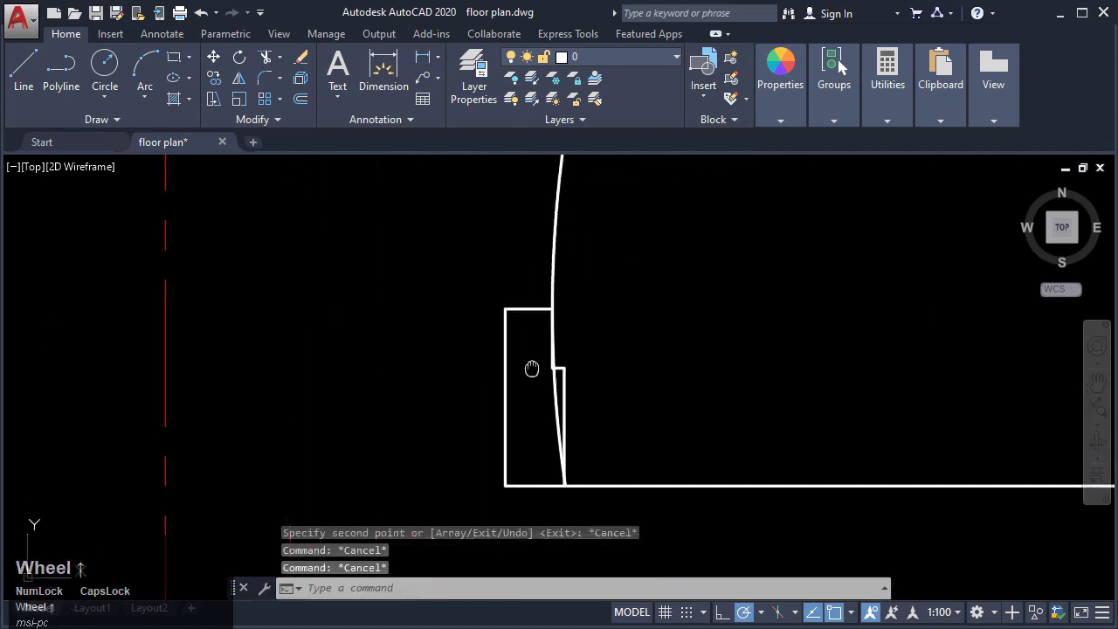
key("Escape")
key("Return")
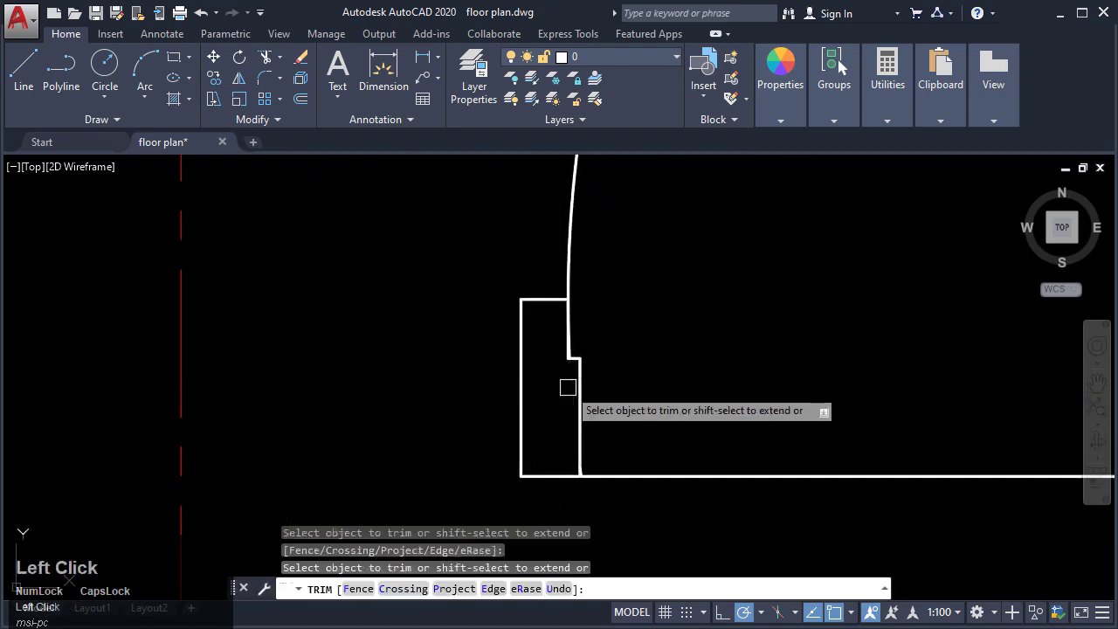
scroll(568, 387, "up", 4)
scroll(569, 451, "down", 5)
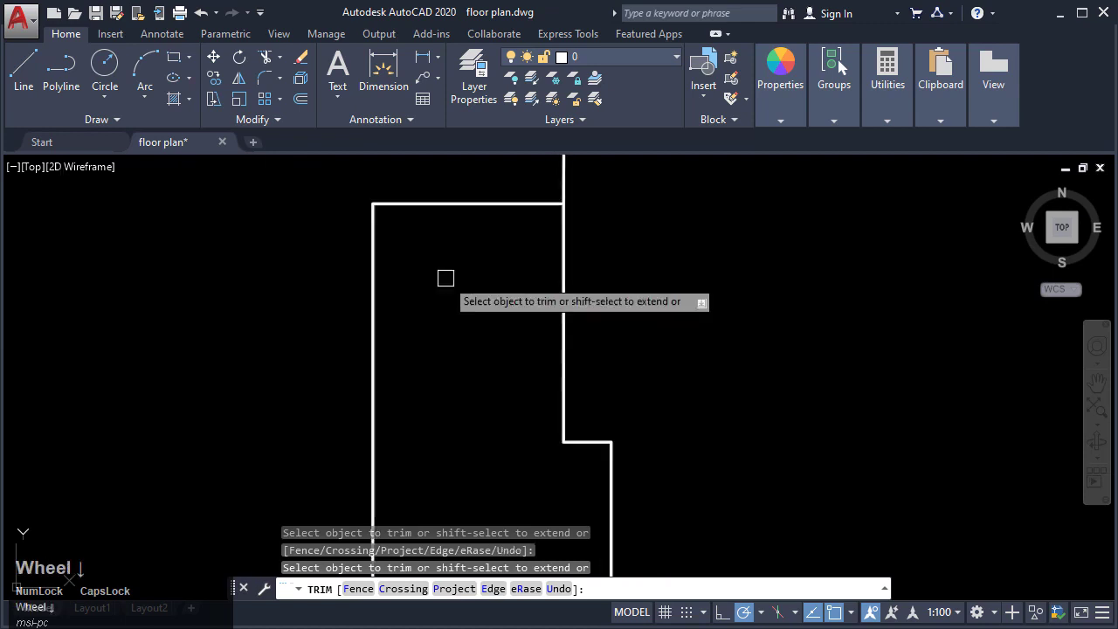
Step: Trim the swing arc's surplus end inside the left jamb of the original door
middle_click_drag(428, 382, 1068, 381)
scroll(1053, 382, "down", 2)
scroll(638, 367, "up", 5)
middle_click_drag(983, 371, 616, 393)
scroll(646, 343, "up", 2)
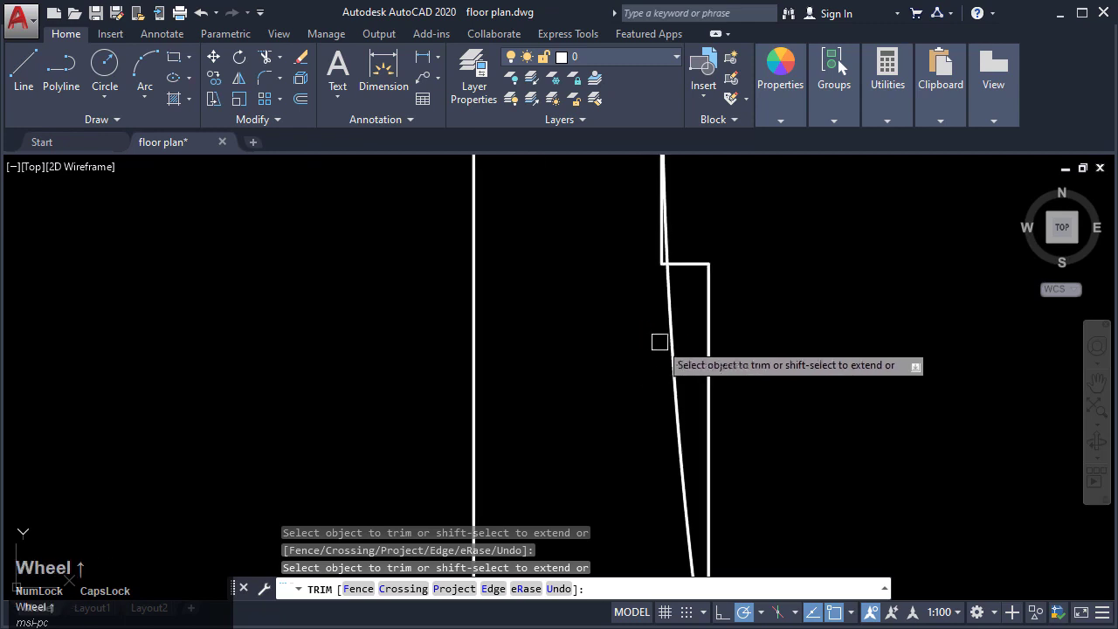
left_click(658, 273)
scroll(638, 262, "up", 3)
left_click(652, 275)
scroll(548, 352, "down", 7)
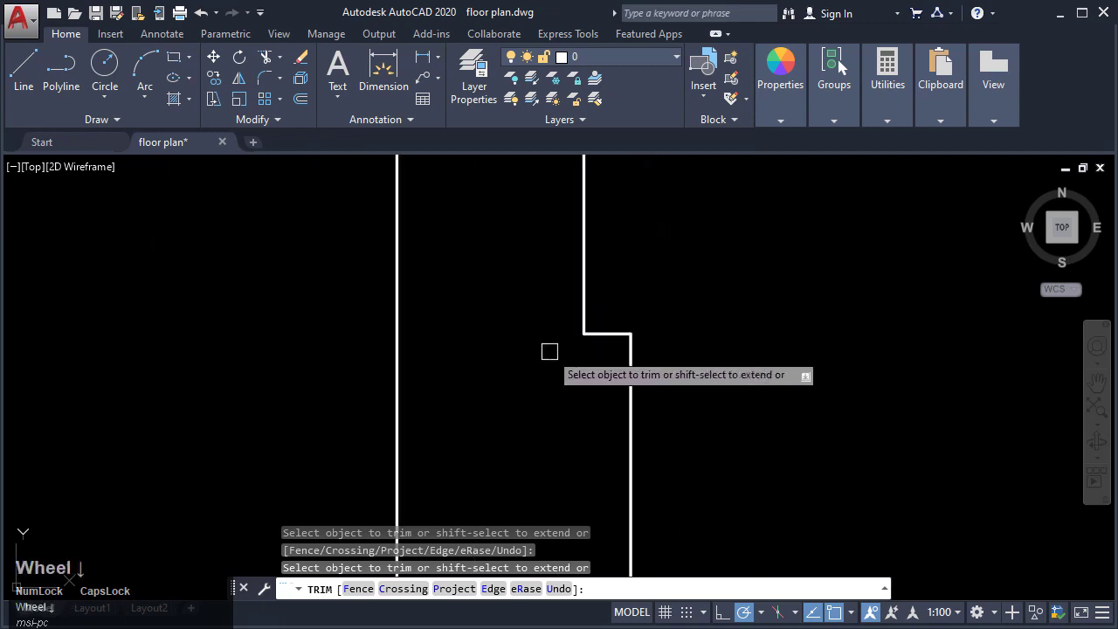
middle_click_drag(740, 411, 78, 391)
scroll(79, 391, "down", 3)
key("Escape")
key("Escape")
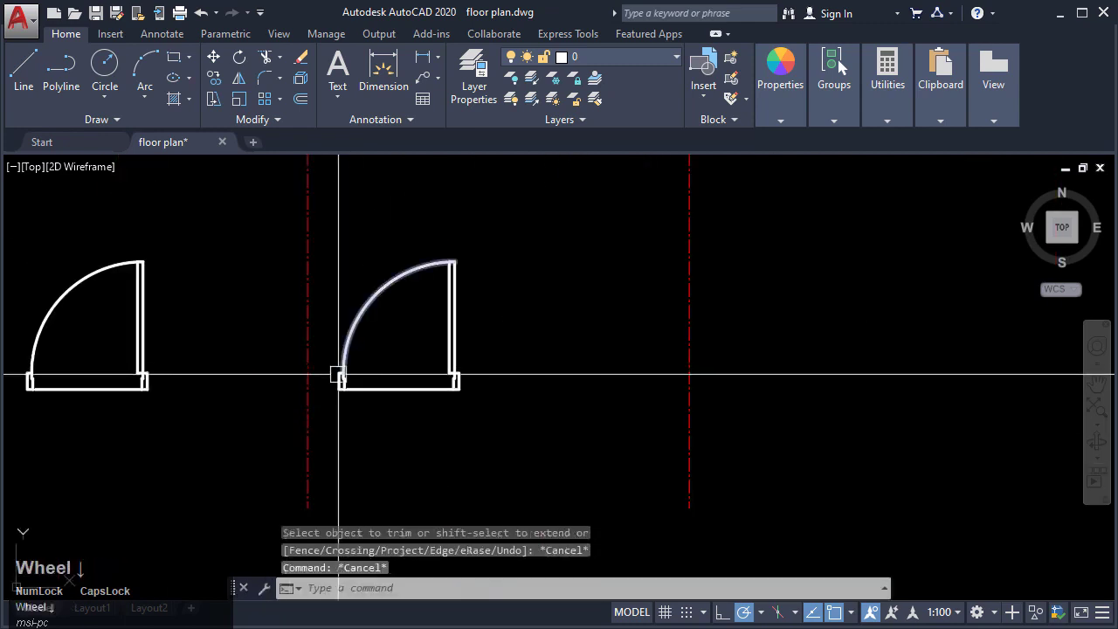
Step: Move the left jamb of the copied door 200 mm to the right
key("Escape")
scroll(332, 376, "up", 5)
scroll(329, 379, "down", 2)
left_click(278, 328)
left_click(419, 474)
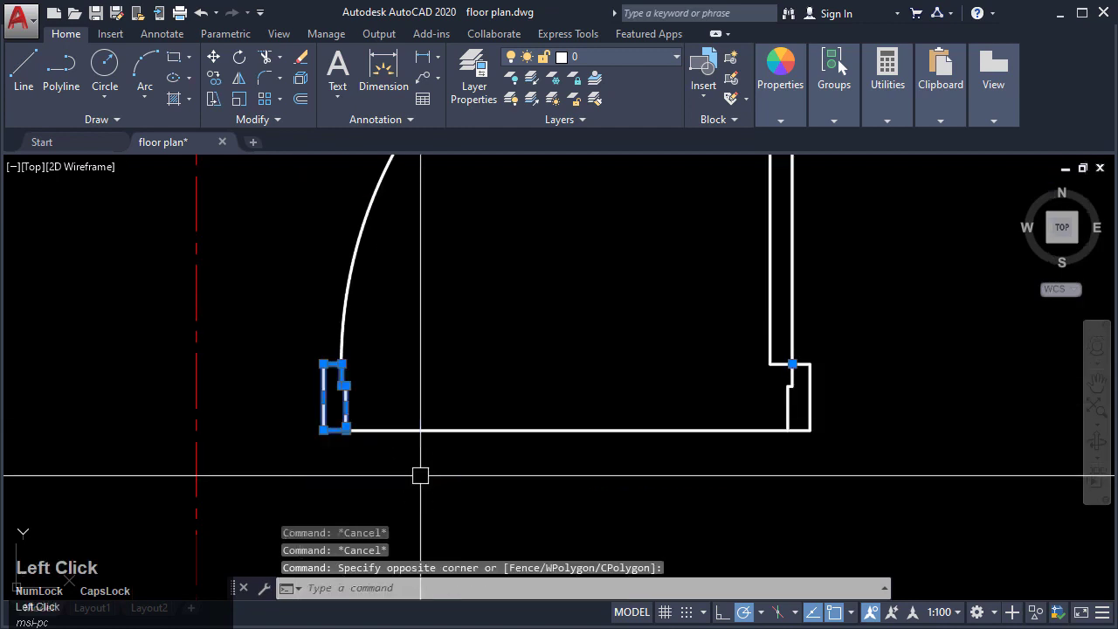
middle_click_drag(398, 372, 423, 380)
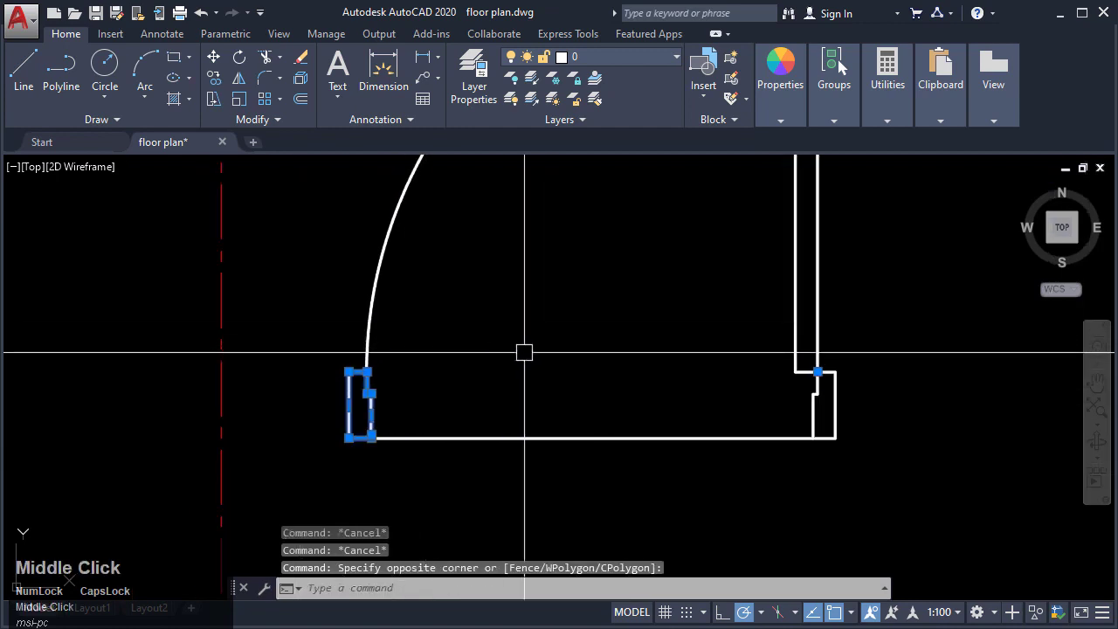
key("Return")
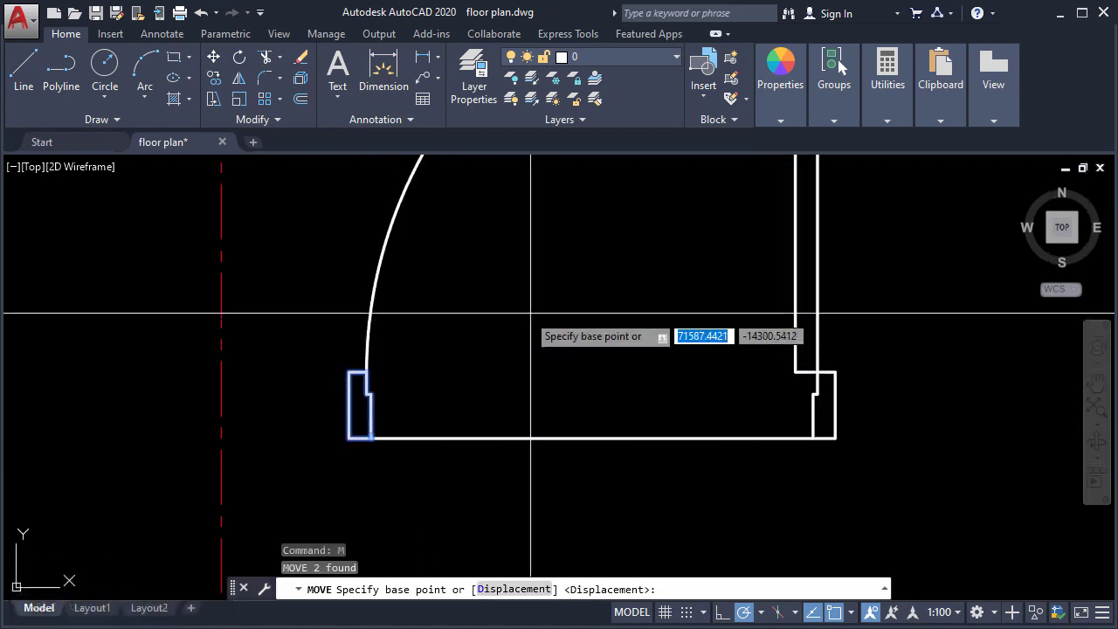
left_click(435, 352)
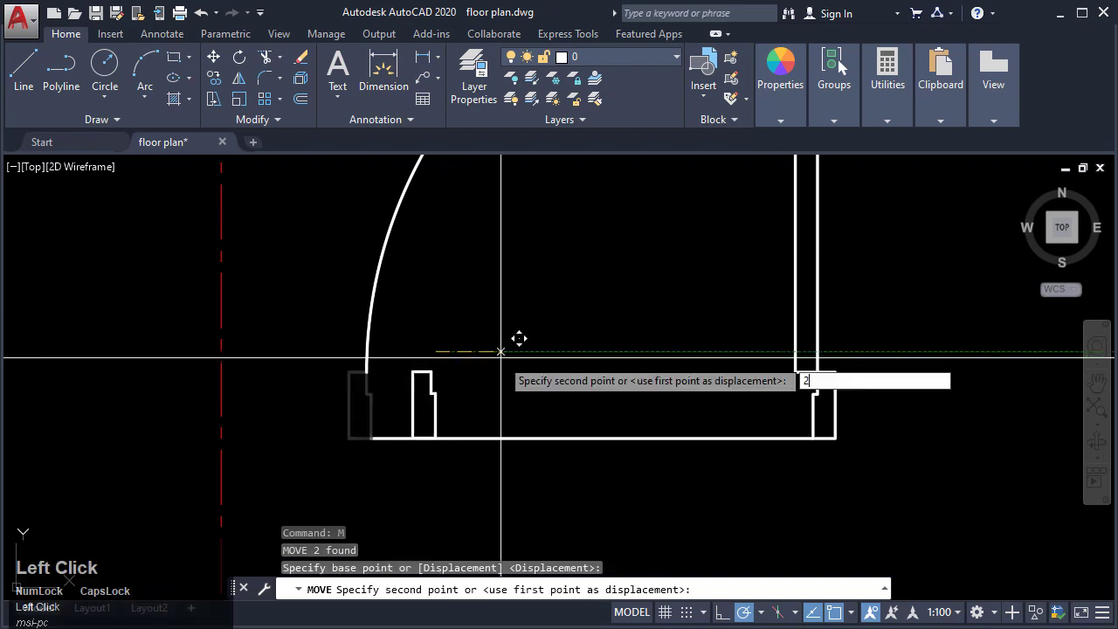
type("200")
key("Return")
scroll(499, 357, "down", 4)
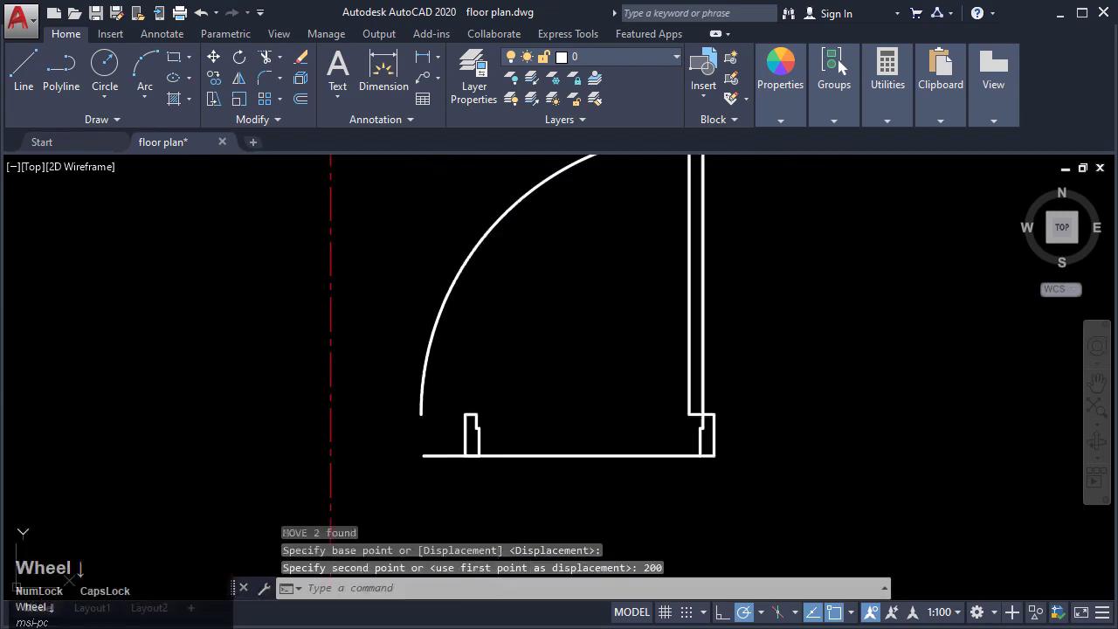
key("Escape")
key("Escape")
key("Escape")
Step: Draw an 820 mm radius circle from the copied door's right jamb upper inner corner to the moved jamb's upper inner corner
scroll(497, 381, "up", 5)
type("c")
key("Return")
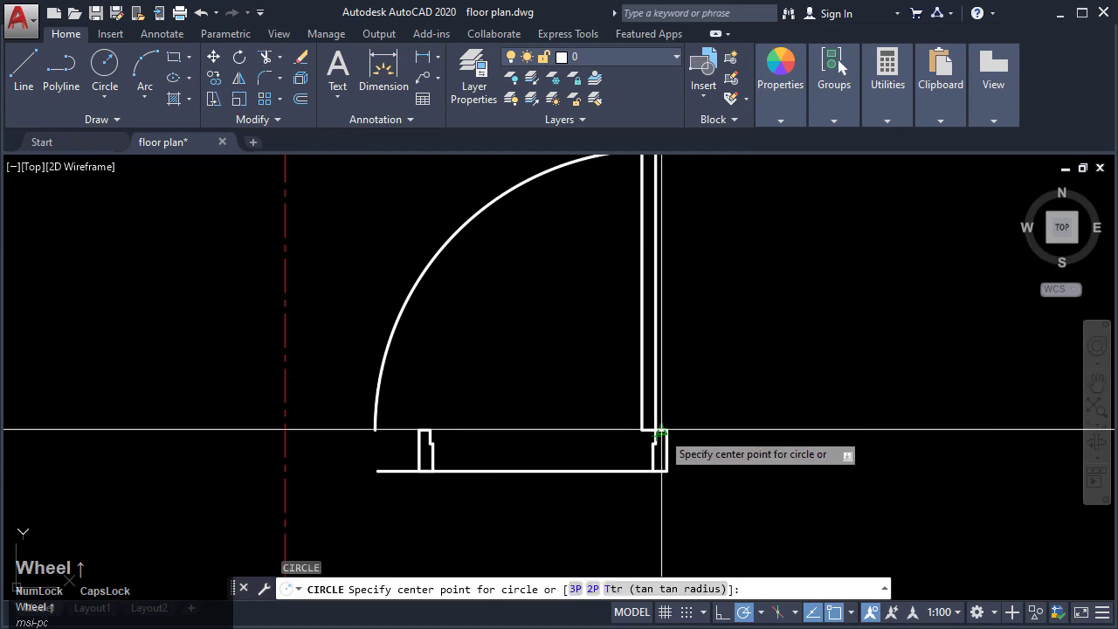
left_click(657, 430)
scroll(430, 444, "up", 2)
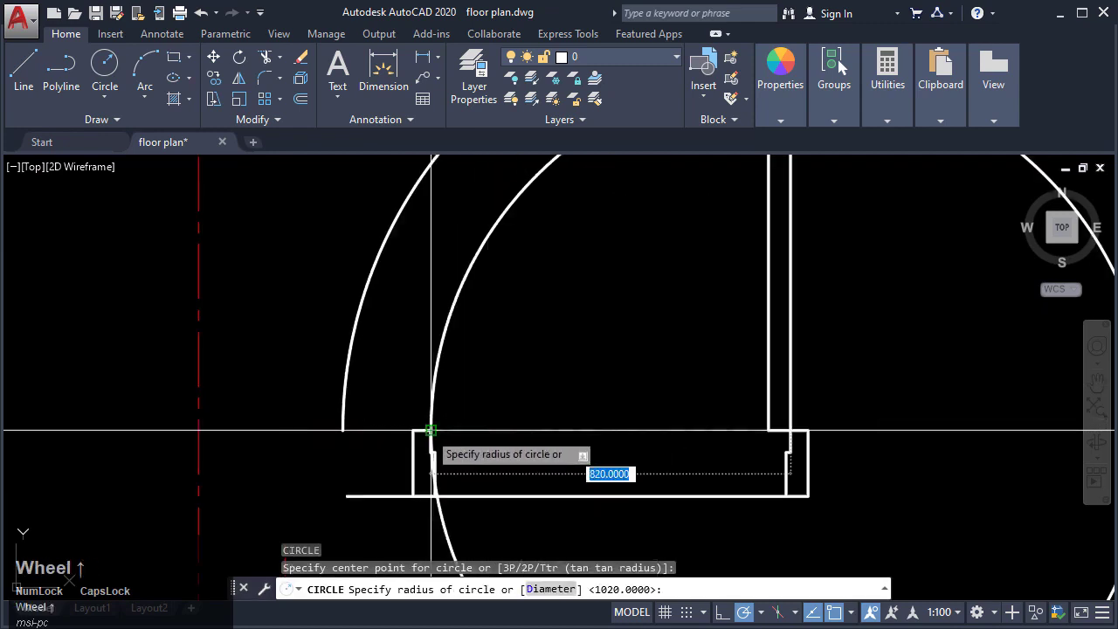
key("Escape")
key("Escape")
key("Escape")
Step: Trim the 820 mm radius circle down to the quarter swing arc between the copied door's left jamb and leaf
scroll(428, 459, "up", 3)
type("t")
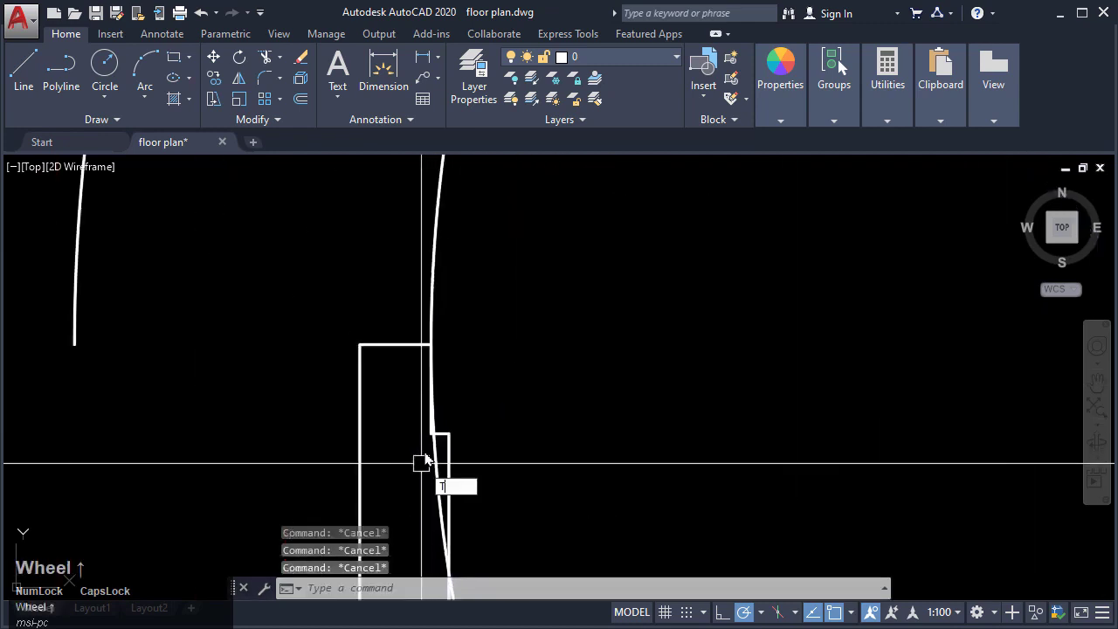
type("r")
key("Return")
key("Return")
scroll(431, 428, "up", 5)
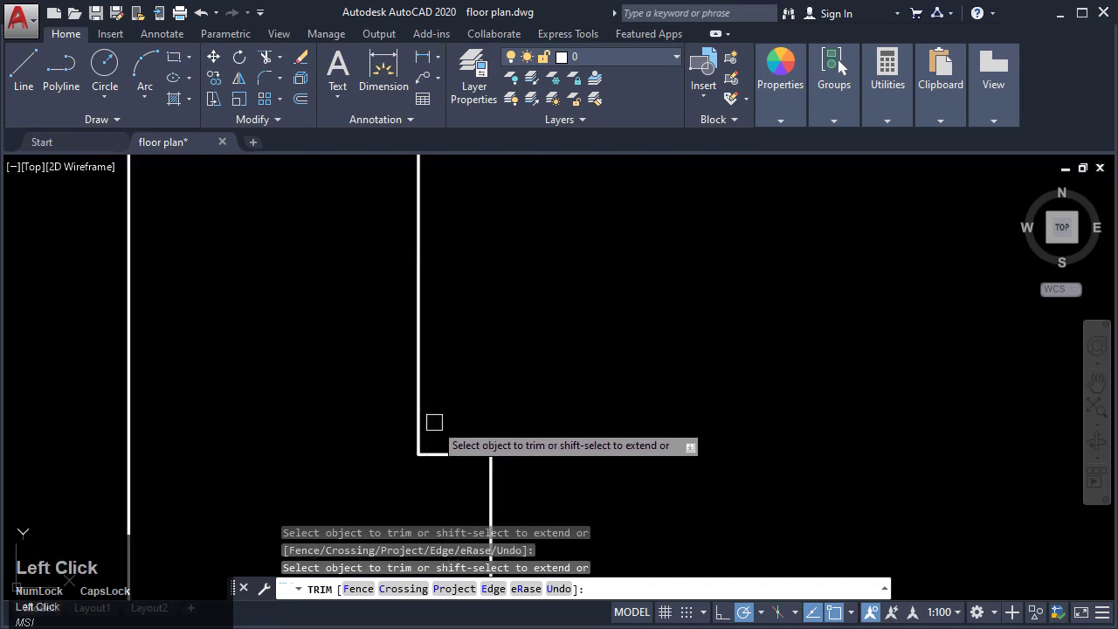
scroll(440, 438, "down", 5)
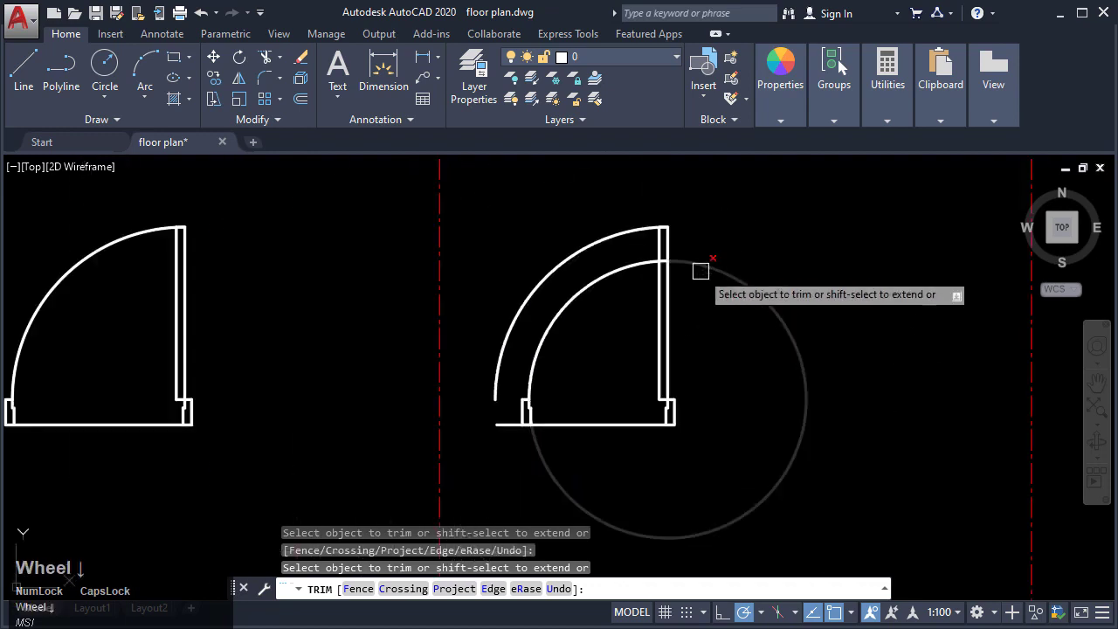
scroll(685, 261, "up", 3)
key("Escape")
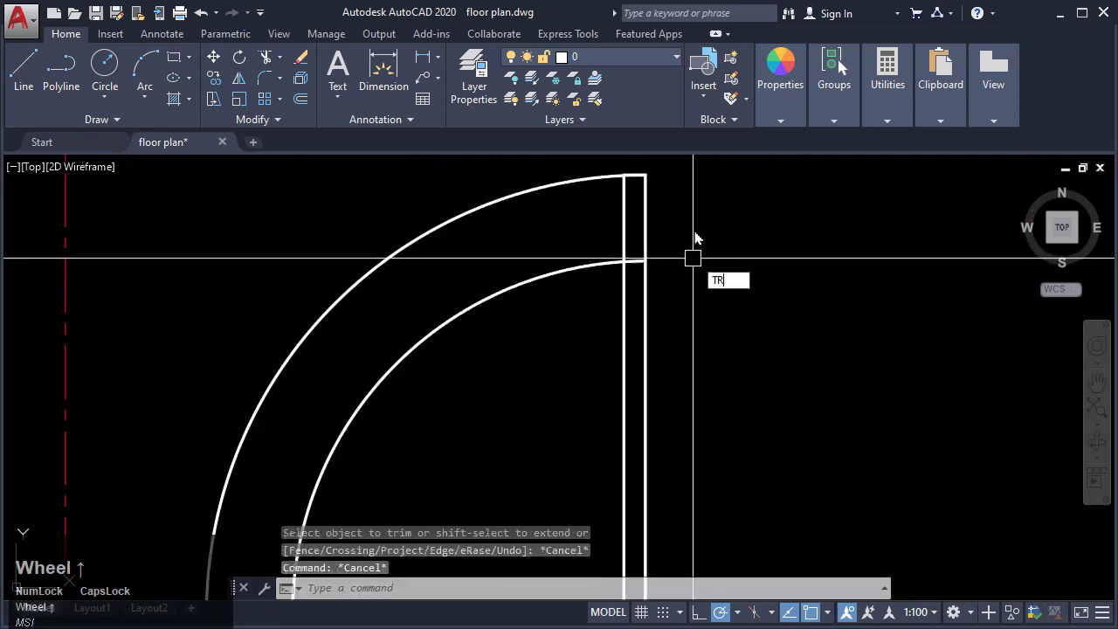
Step: Trim the copied door's leaf lines and end line above the new swing arc
type("TR")
key("Return")
left_click(696, 238)
left_click(559, 243)
key("Escape")
Step: Erase the old larger swing arc of the copied door
left_click(479, 206)
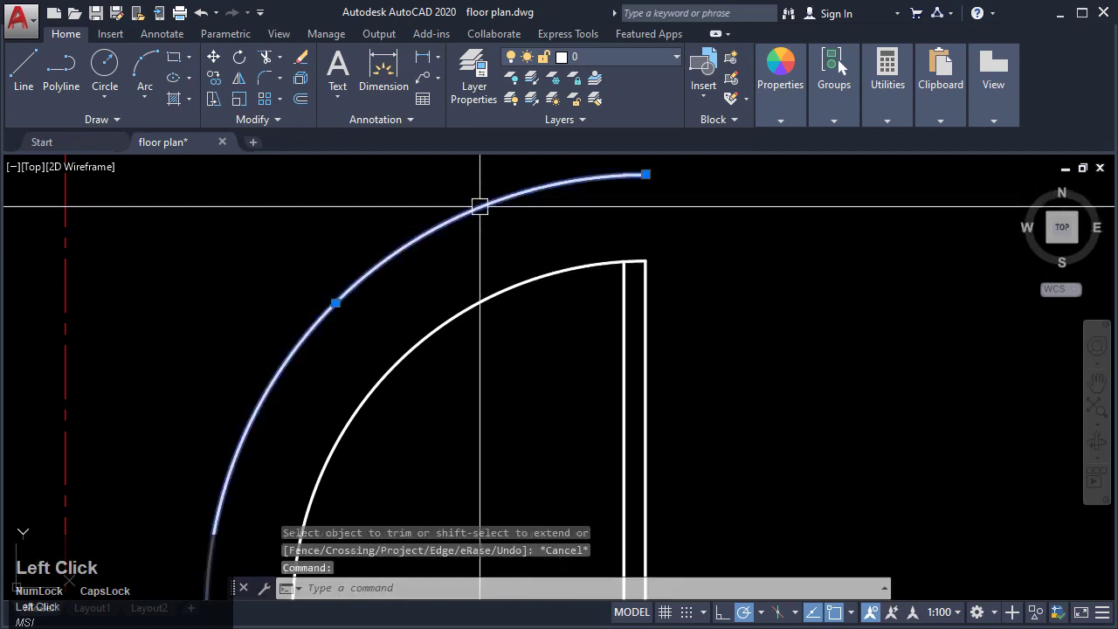
middle_click(479, 206)
key("Delete")
scroll(589, 335, "down", 1)
scroll(502, 292, "up", 6)
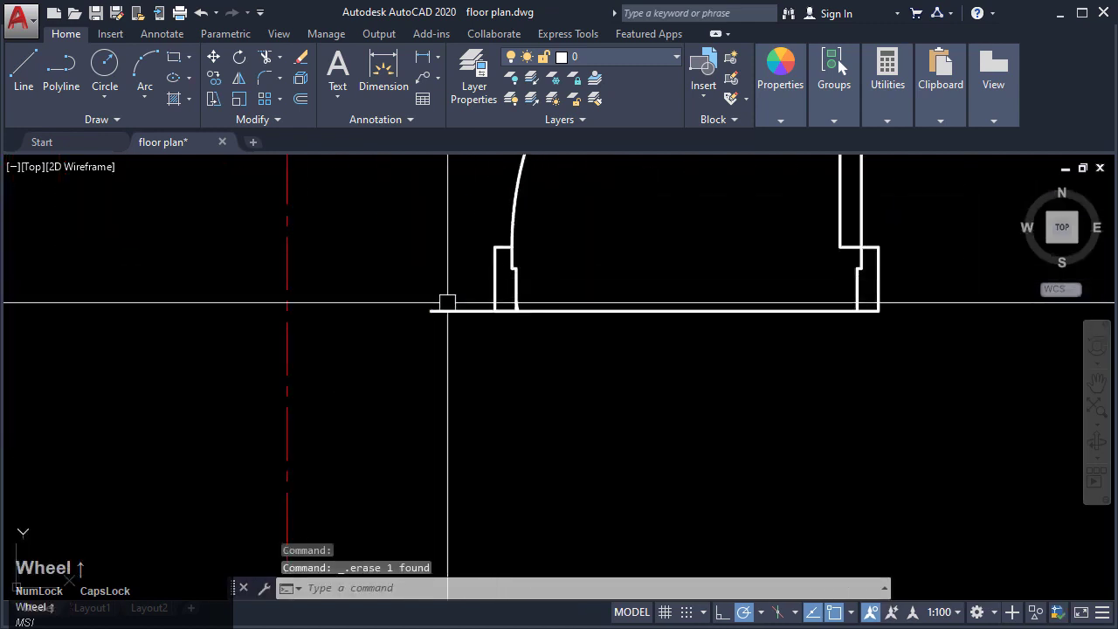
Step: Trim the copied door's threshold line where it extends beyond the outer face of the left jamb
type("TR")
key("Return")
key("Return")
left_click(448, 309)
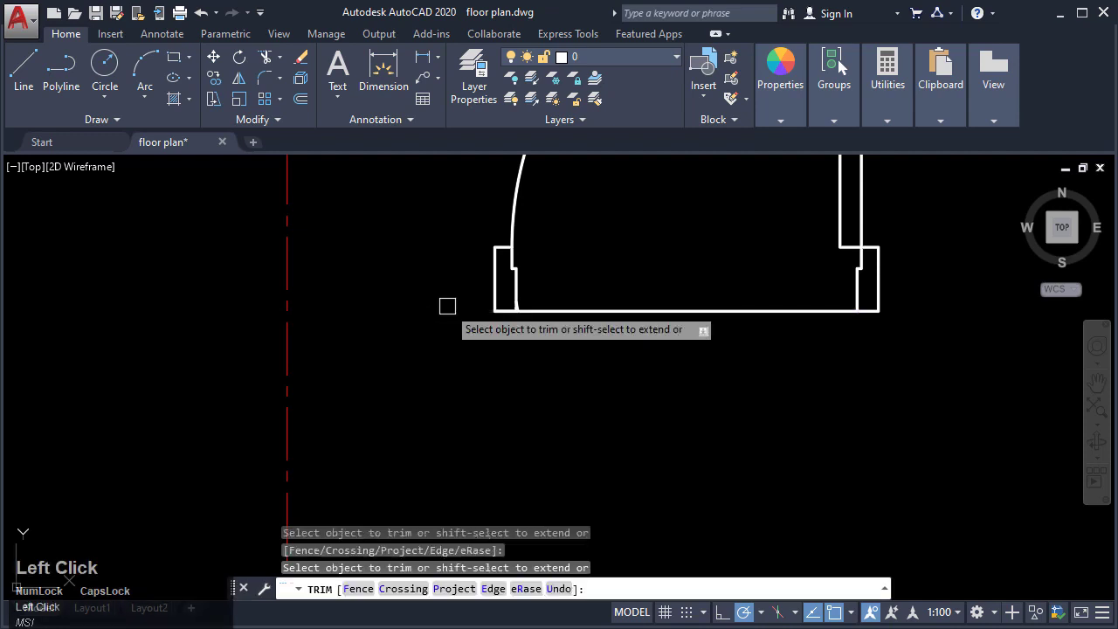
key("Escape")
Step: Erase the leftover arc fragment at the foot of the copied door's left jamb
scroll(459, 307, "down", 2)
mouse_move(658, 317)
middle_mouse_down()
mouse_move(644, 434)
mouse_move(742, 406)
mouse_move(754, 311)
middle_mouse_up()
scroll(742, 407, "down", 4)
scroll(776, 255, "up", 6)
key("Escape")
left_click(763, 387)
left_click(679, 398)
scroll(780, 234, "down", 4)
key("Delete")
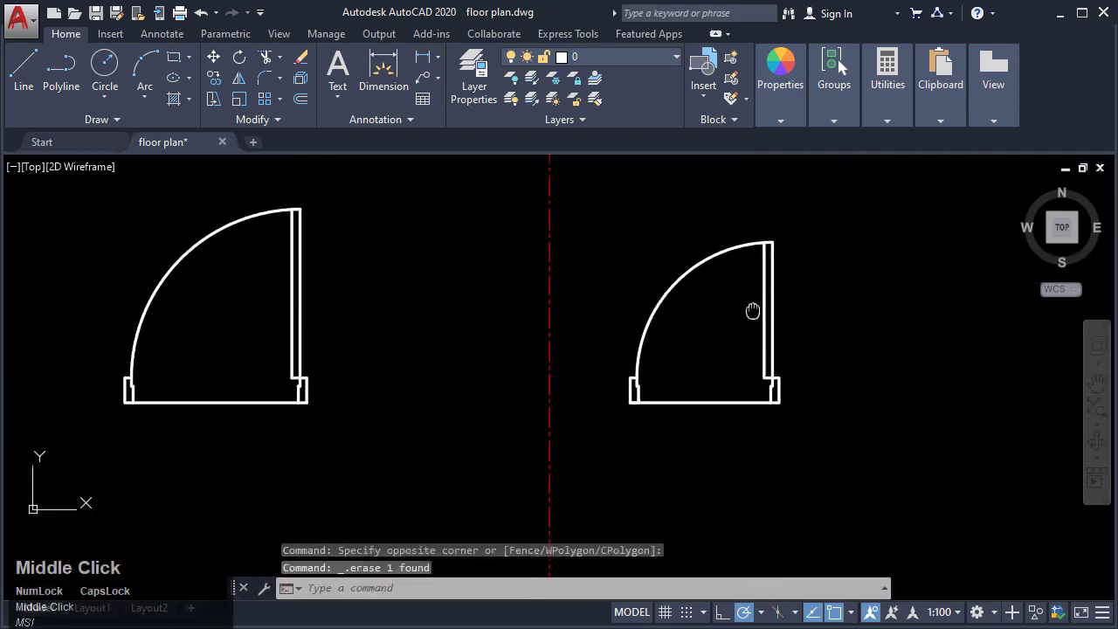
scroll(757, 308, "down", 2)
key("Escape")
key("Escape")
key("Escape")
left_click(661, 241)
left_click(794, 407)
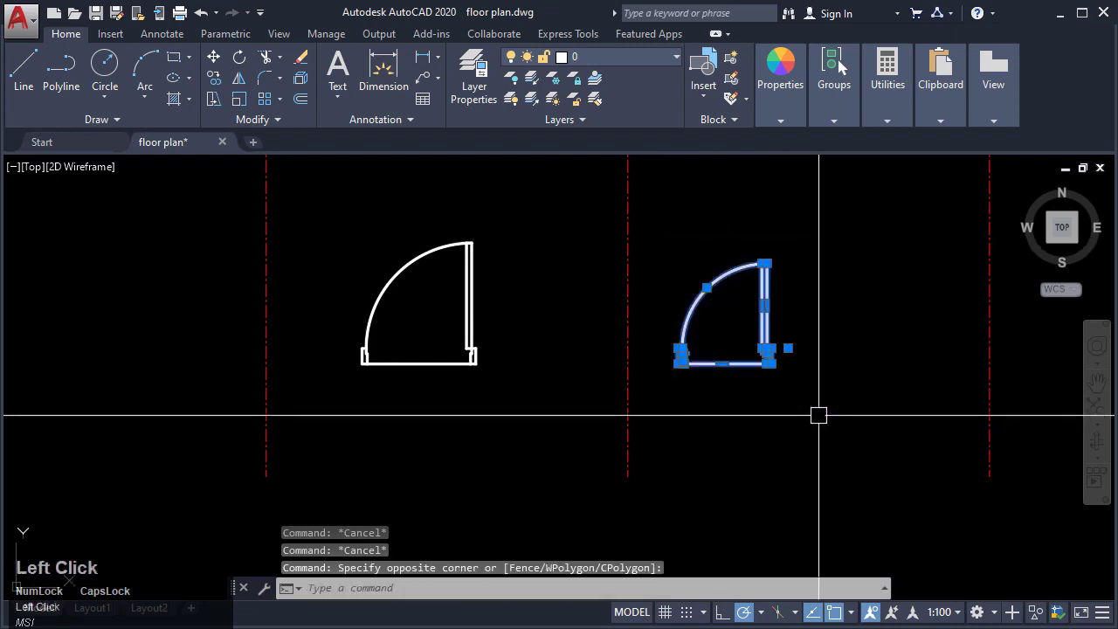
key("Escape")
key("Escape")
Step: Copy the narrower door horizontally to the right to place a third door beside it
left_click(807, 395)
left_click(656, 236)
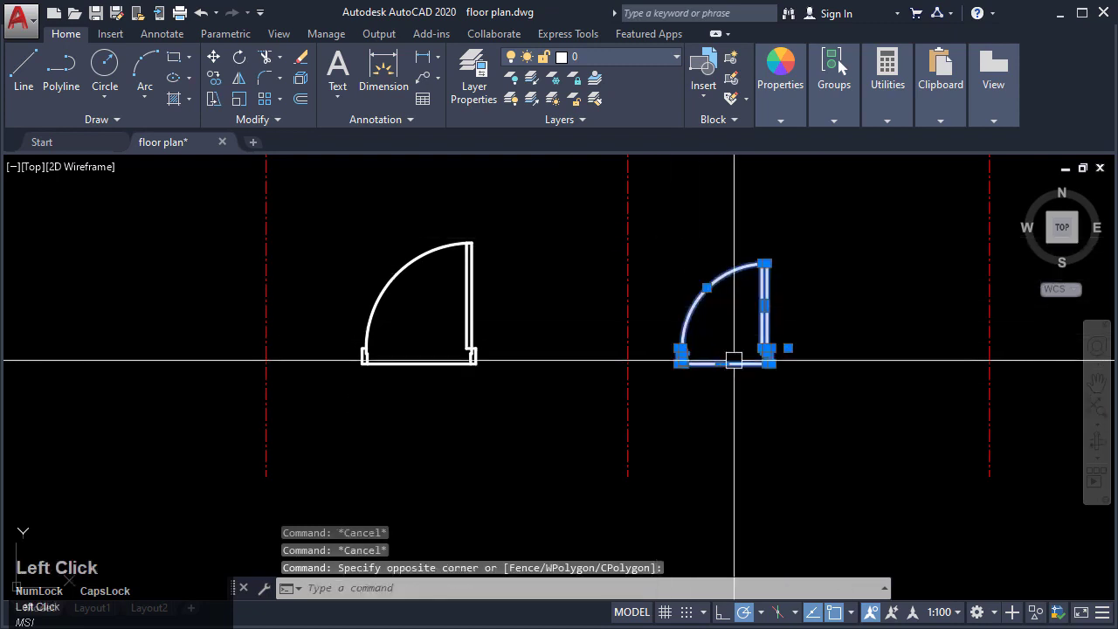
type("co")
key("Return")
left_click(687, 435)
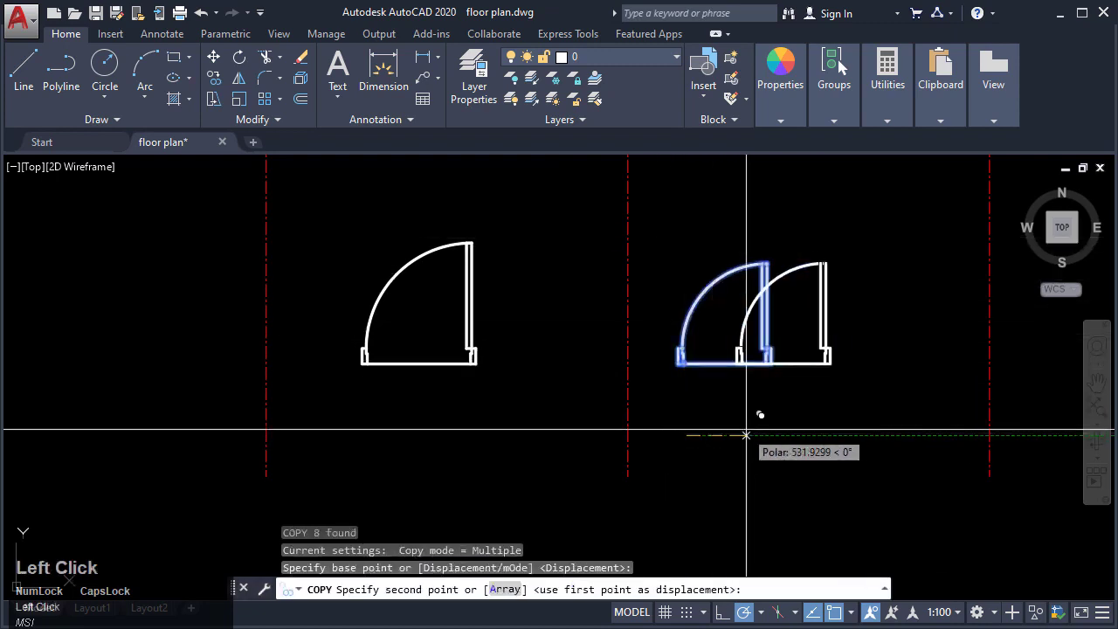
left_click(803, 434)
key("Escape")
scroll(777, 365, "up", 3)
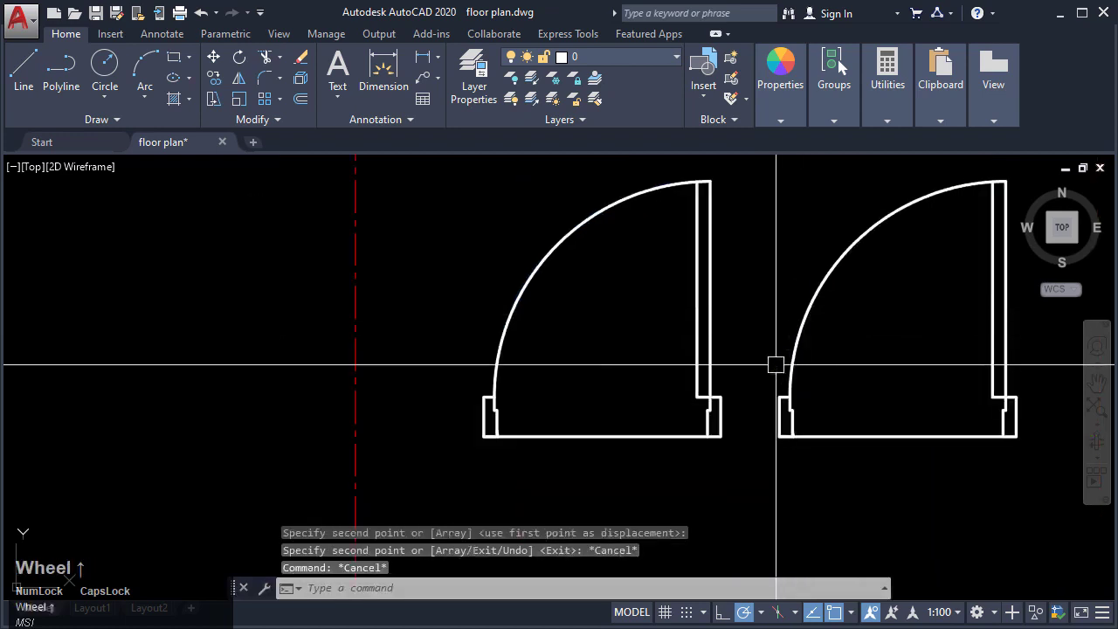
left_click(753, 370)
left_click(839, 466)
middle_click_drag(839, 465, 680, 418)
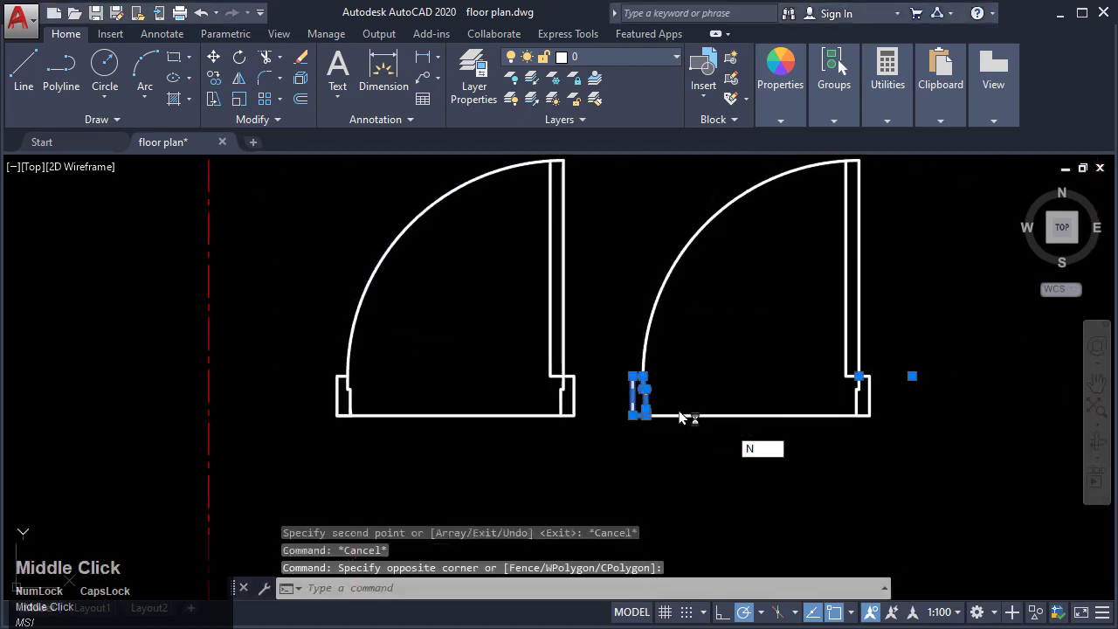
key("Escape")
key("Escape")
Step: Move the left jamb of the third door 200 mm to the right
left_click(619, 351)
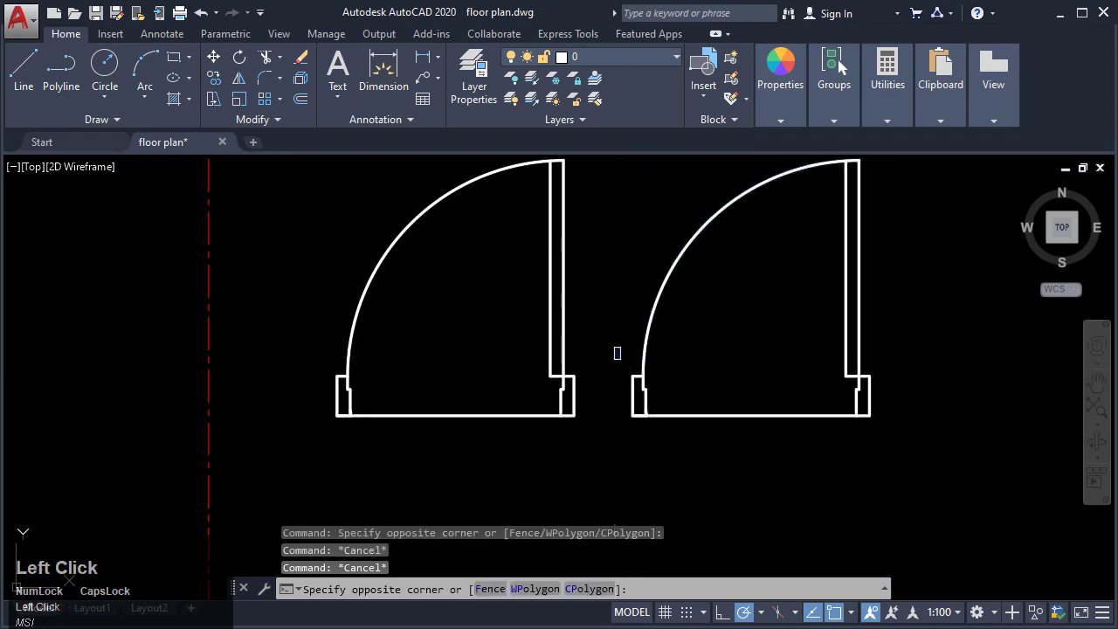
left_click(689, 442)
middle_click_drag(689, 442, 614, 423)
type("M")
key("Return")
left_click(558, 434)
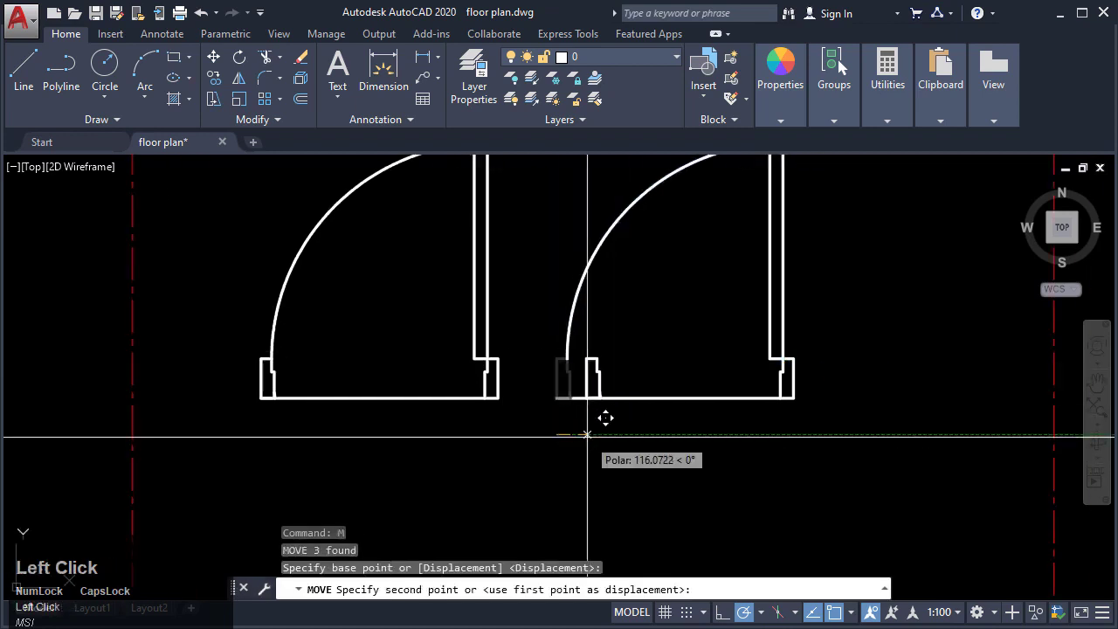
key("Return")
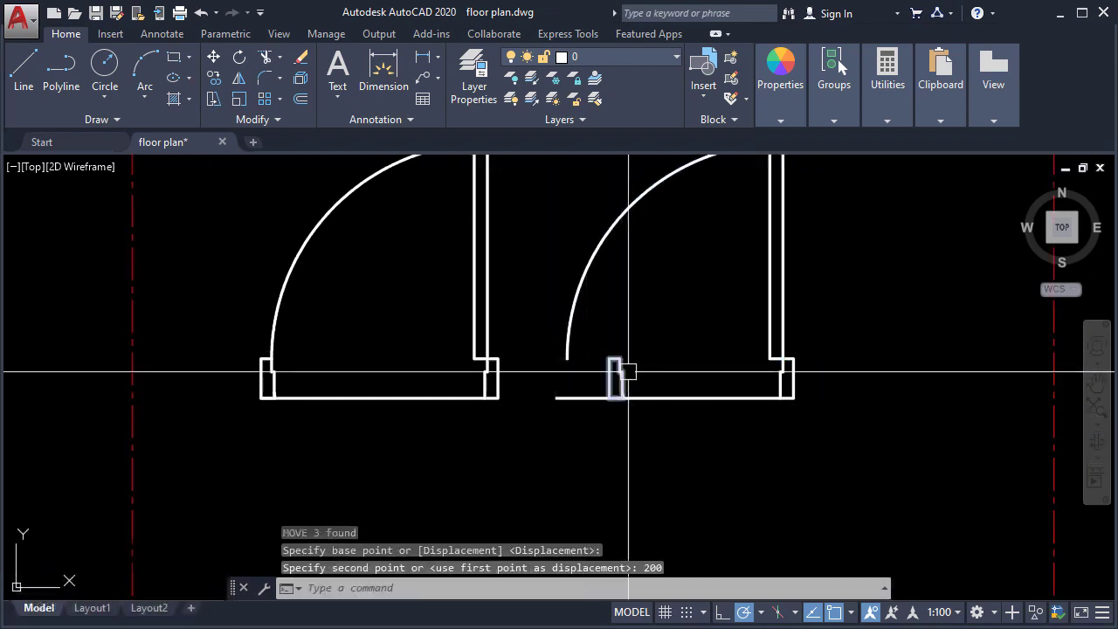
key("Escape")
Step: Draw a circle from the third door's right jamb upper inner corner to the moved left jamb's upper inner corner
middle_click_drag(629, 369, 620, 430)
scroll(769, 419, "up", 4)
type("c")
key("Return")
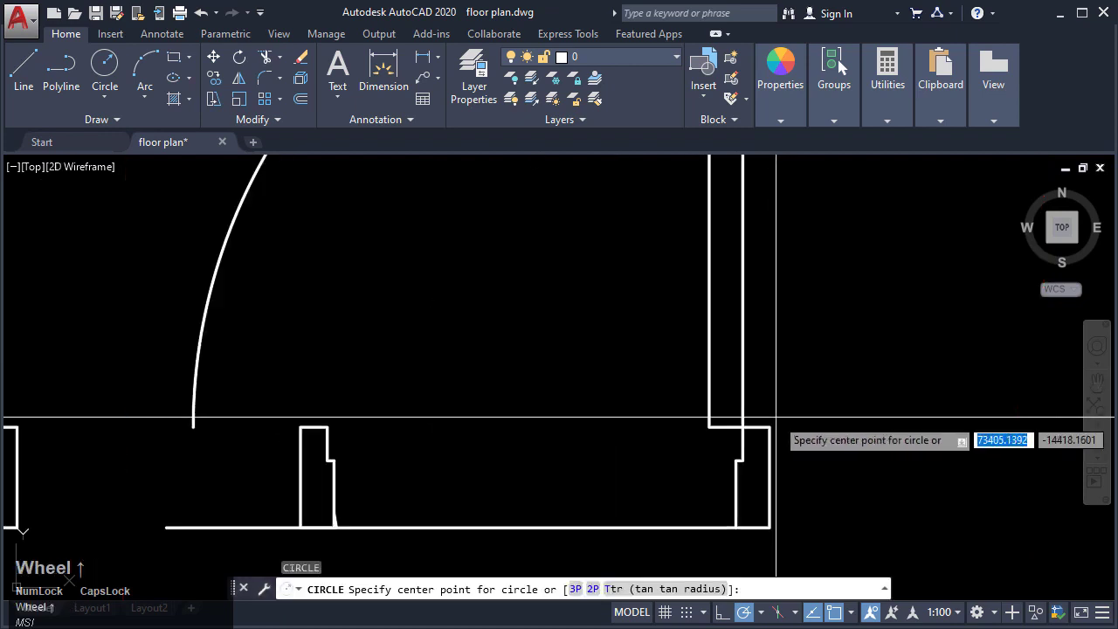
left_click(743, 428)
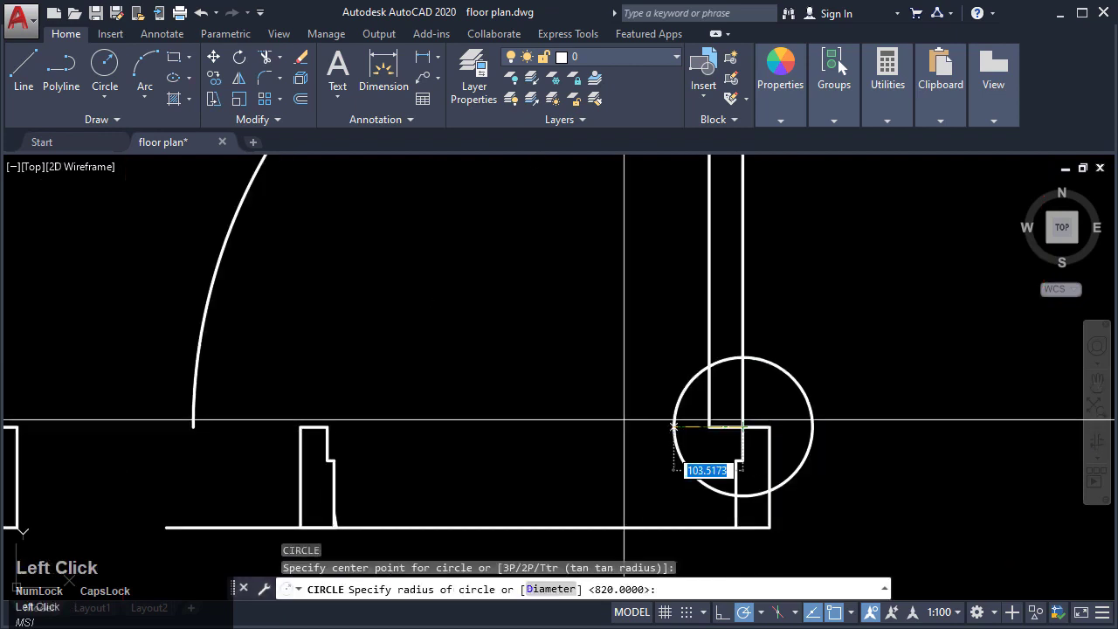
left_click(328, 427)
key("Escape")
Step: Trim the third door's leaf above the new circle and the circle's surplus part beyond the leaf
scroll(524, 401, "down", 2)
middle_click_drag(535, 392, 545, 446)
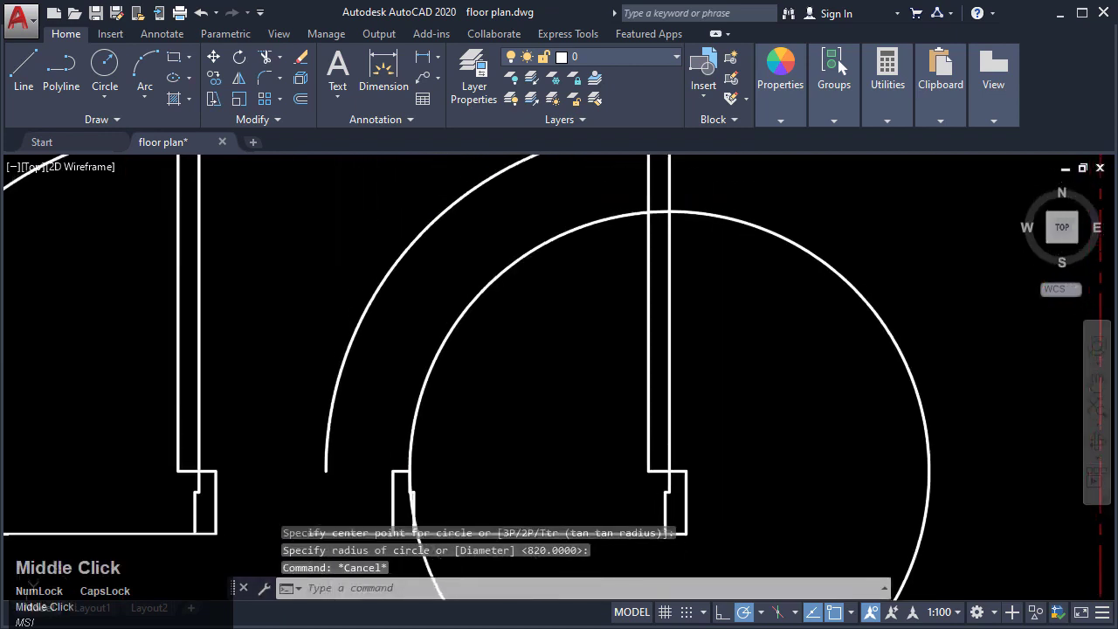
key("Escape")
key("Escape")
key("Return")
key("Return")
middle_click_drag(650, 310, 622, 403)
left_click(675, 281)
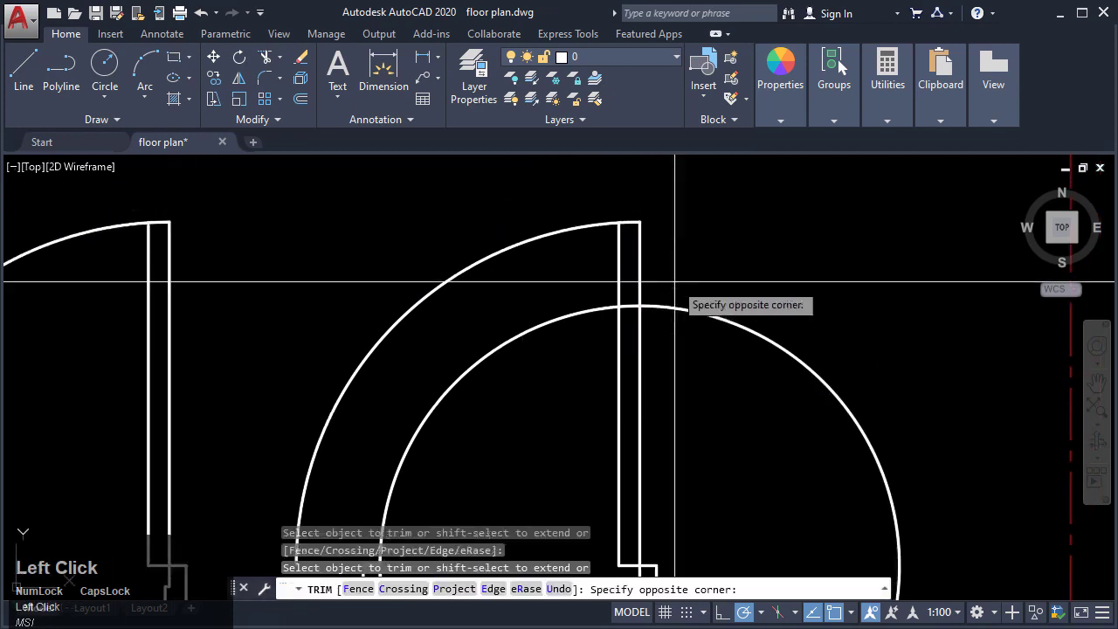
left_click(599, 262)
left_click(690, 335)
left_click(669, 319)
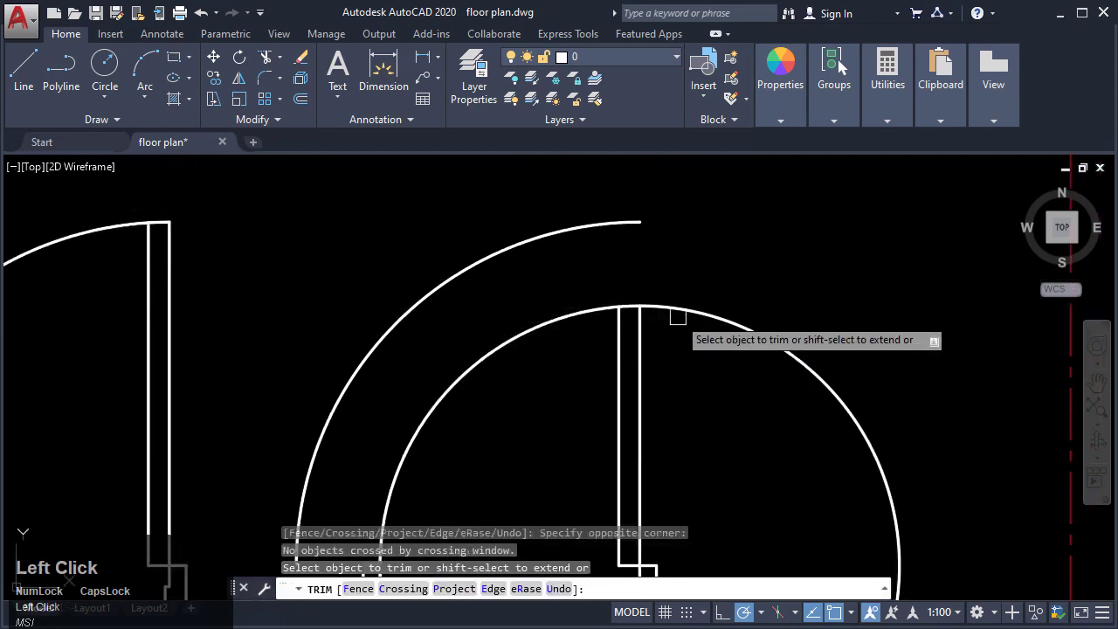
Step: Trim the new swing arc's surplus pieces inside the third door's left jamb
scroll(699, 349, "down", 4)
scroll(764, 263, "up", 4)
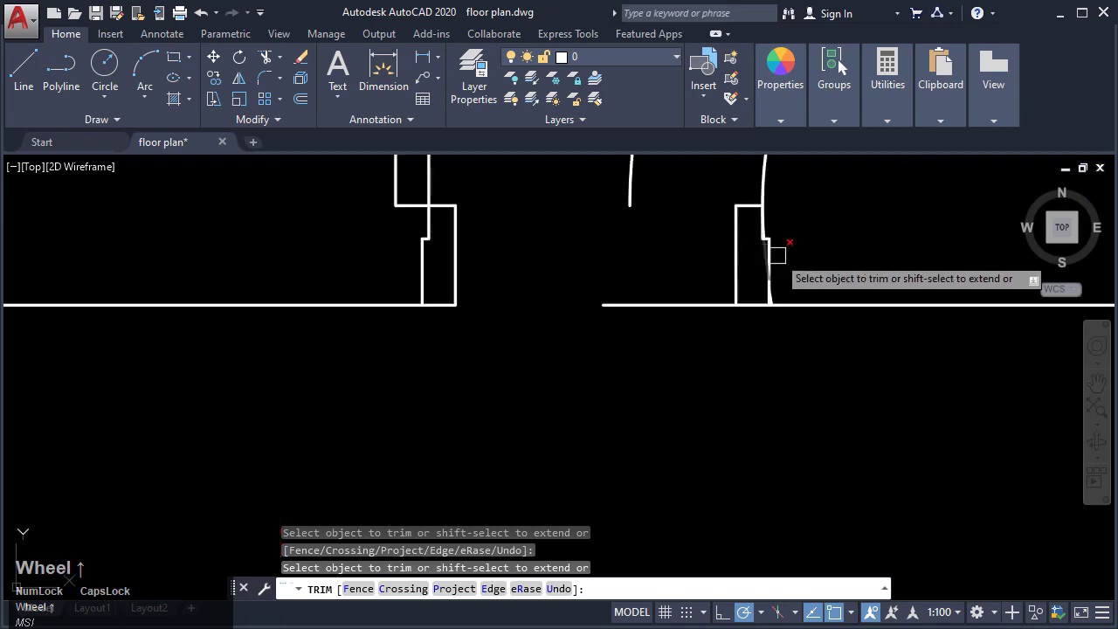
left_click(759, 376)
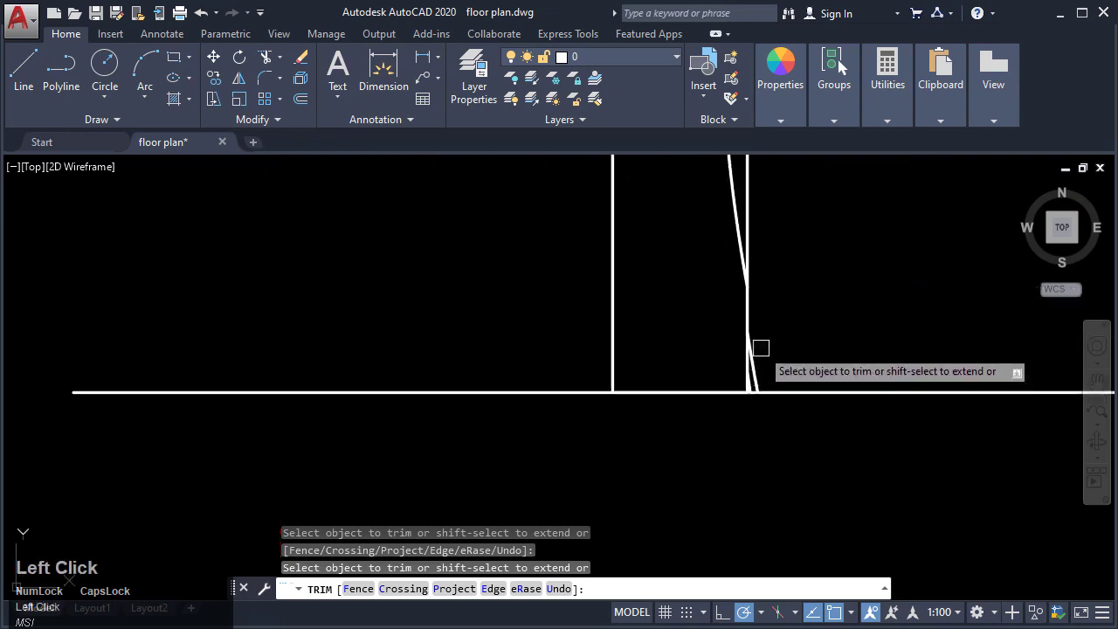
middle_click_drag(717, 263, 636, 446)
left_click(645, 365)
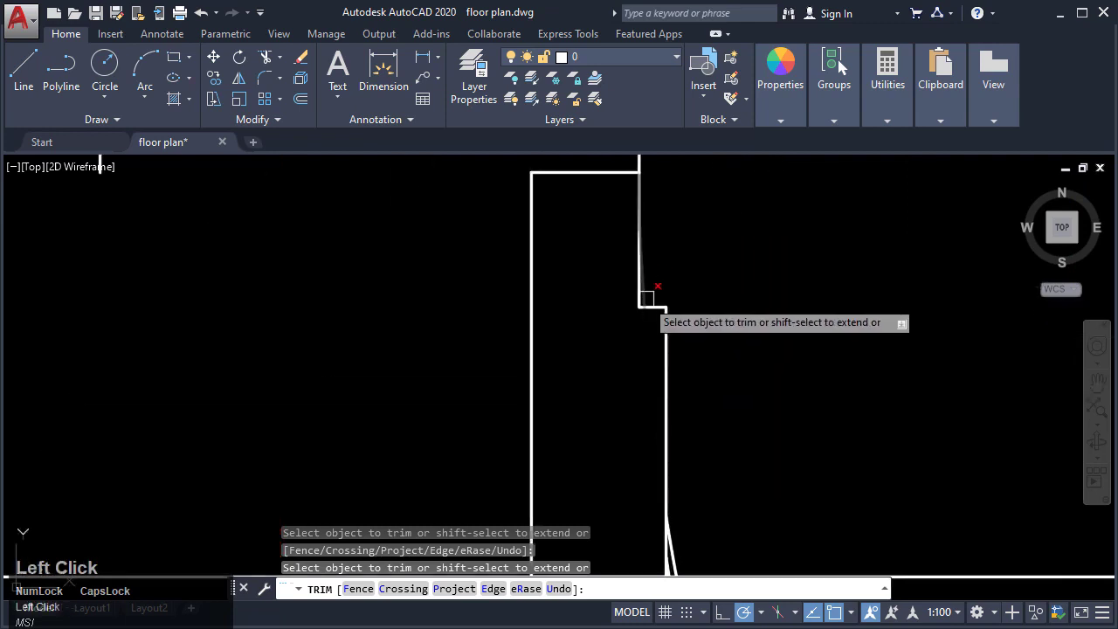
scroll(648, 299, "up", 3)
left_click(635, 318)
scroll(636, 354, "down", 4)
key("Escape")
Step: Erase the leftover arc fragments at the foot of the third door's left jamb
middle_click_drag(627, 424, 610, 361)
scroll(610, 362, "down", 1)
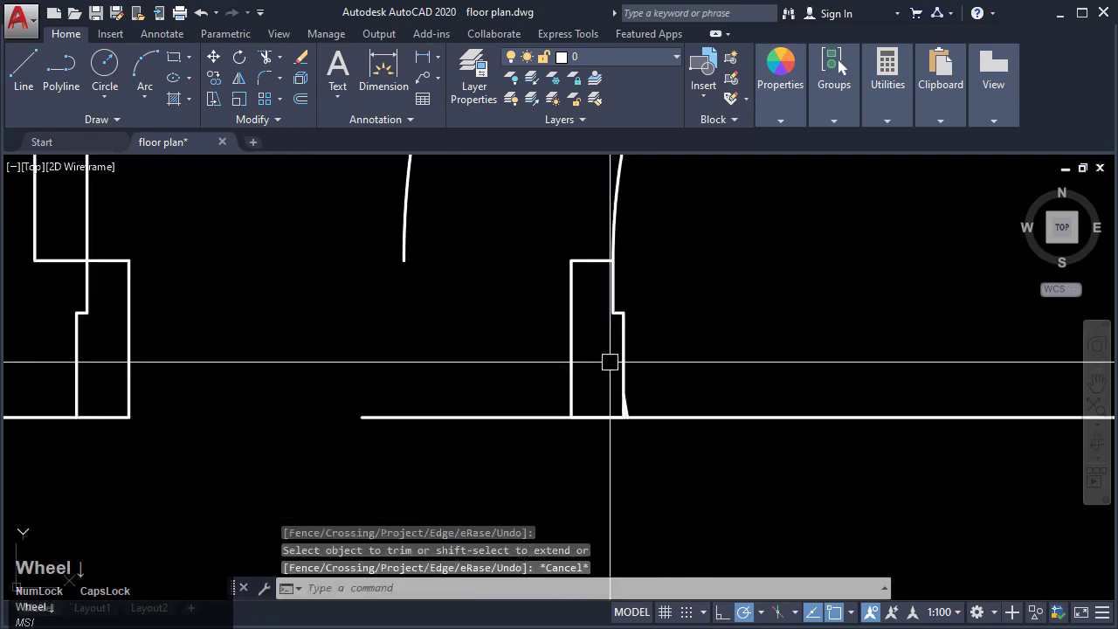
left_click(621, 373)
key("Escape")
left_click(598, 356)
left_click(671, 459)
middle_click_drag(682, 424, 613, 425)
scroll(612, 425, "down", 2)
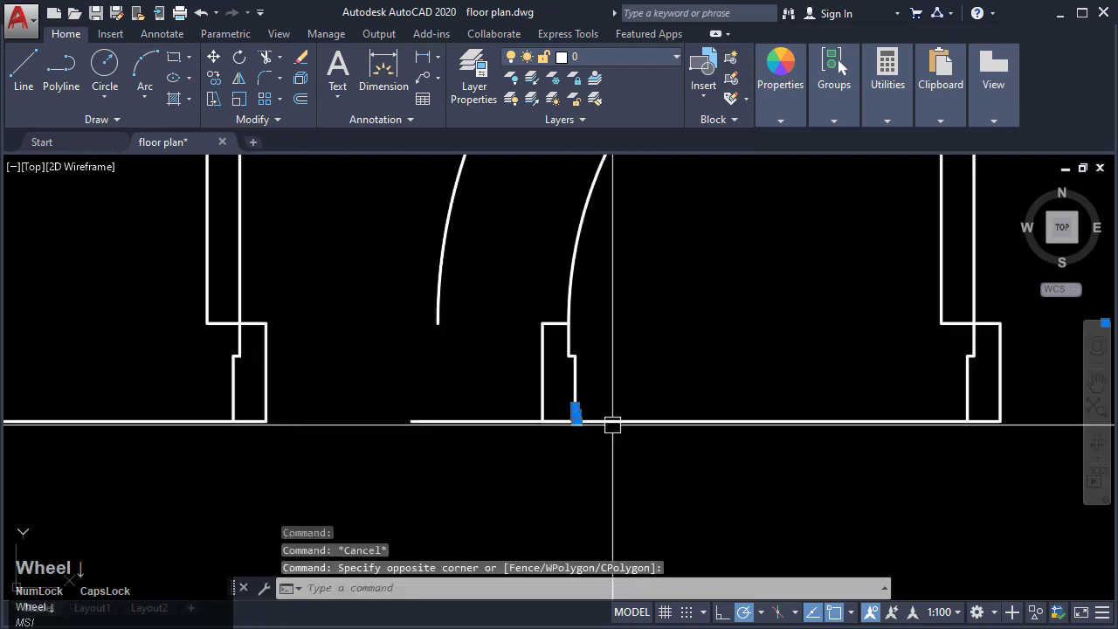
key("Delete")
key("Escape")
Step: Trim the third door's threshold line where it extends beyond the outer face of the left jamb
scroll(618, 417, "down", 2)
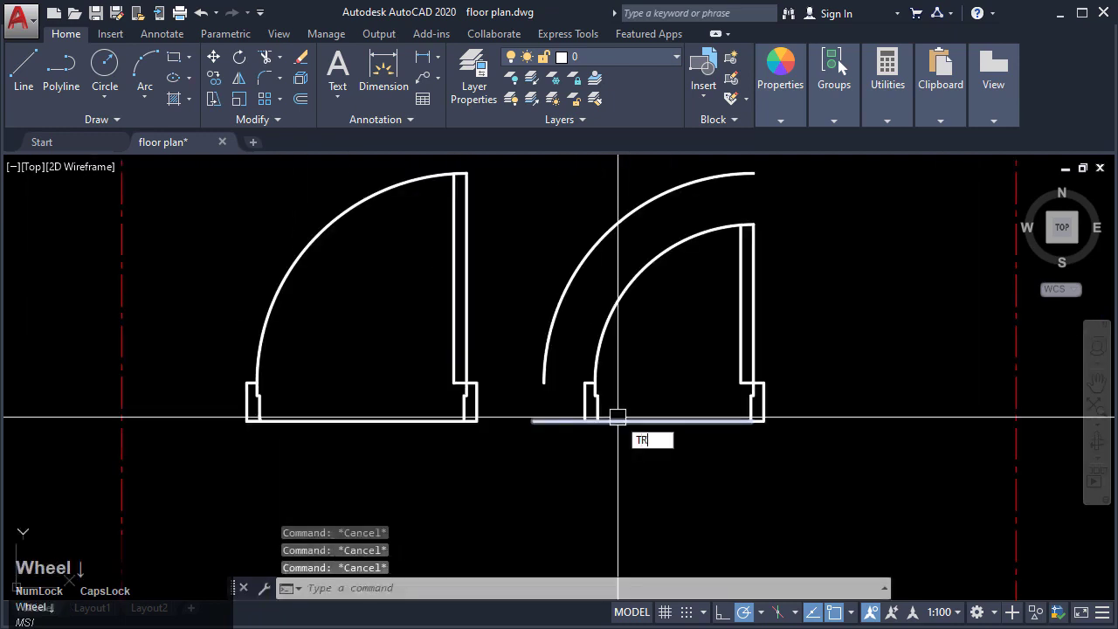
key("Return")
key("Return")
left_click(567, 419)
key("Escape")
Step: Erase the old larger swing arc of the third door
left_click(572, 304)
left_click(561, 298)
mouse_move(586, 343)
middle_mouse_down()
mouse_move(586, 352)
mouse_move(879, 352)
middle_mouse_up()
key("Delete")
key("Escape")
Step: Convert the widest door into a block named D1 with its base point at the threshold line's midpoint
scroll(641, 344, "down", 3)
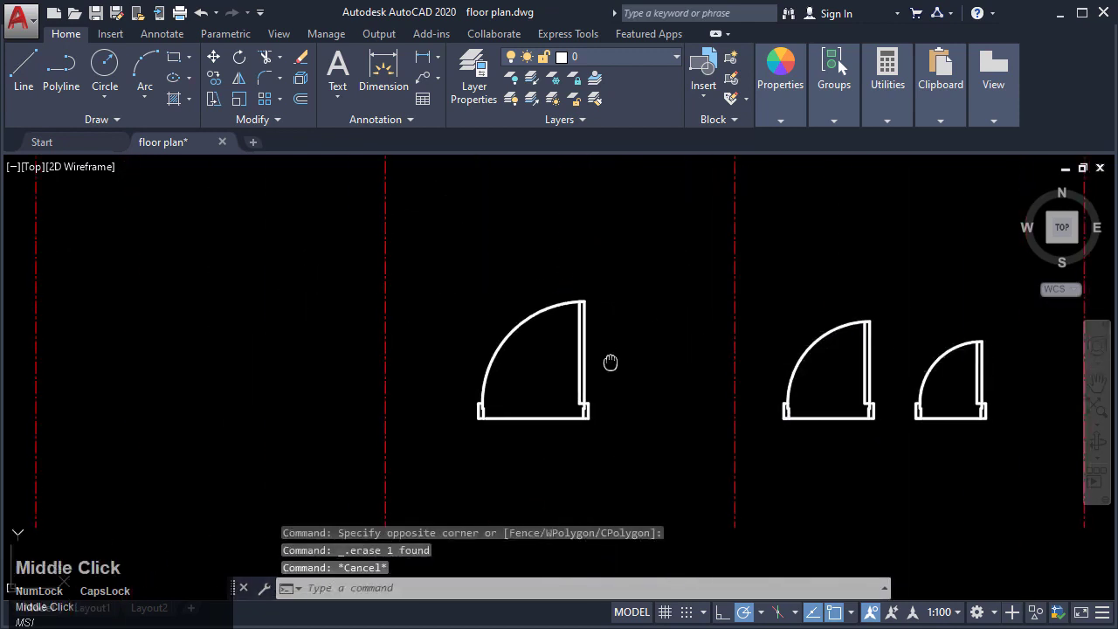
mouse_move(610, 362)
middle_mouse_down()
mouse_move(577, 349)
mouse_move(639, 394)
mouse_move(663, 436)
middle_mouse_up()
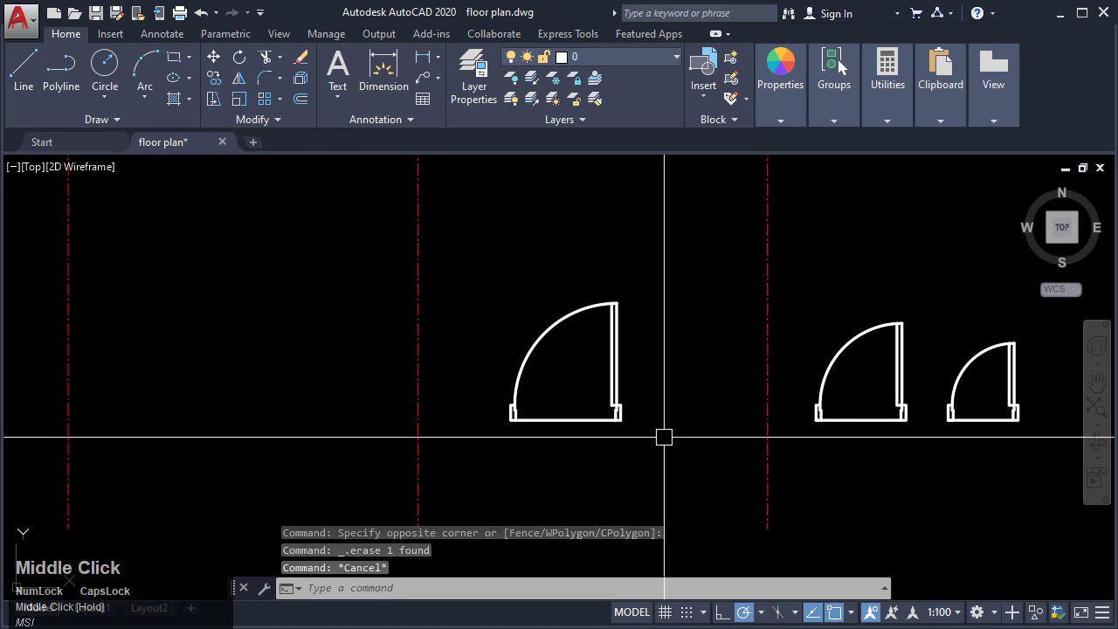
left_click(664, 436)
left_click(509, 284)
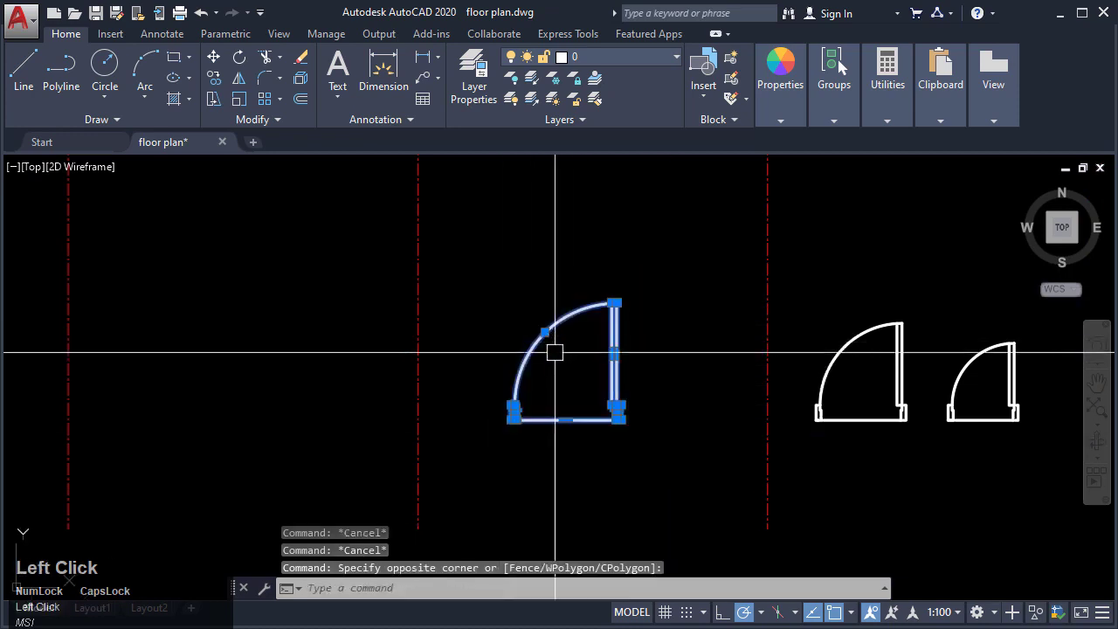
key("Return")
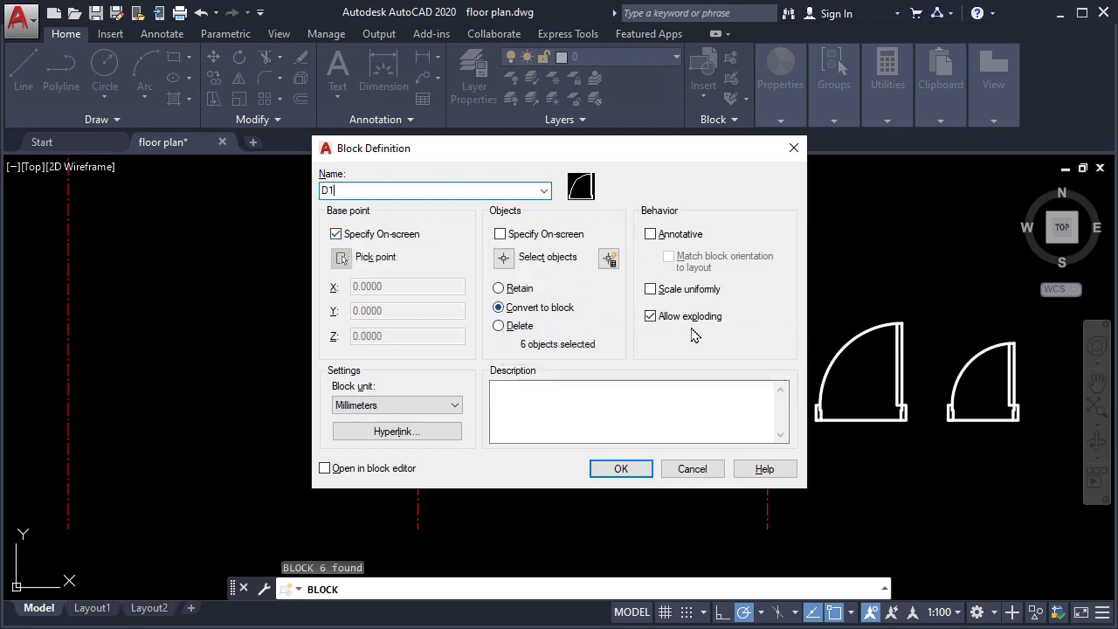
left_click(621, 469)
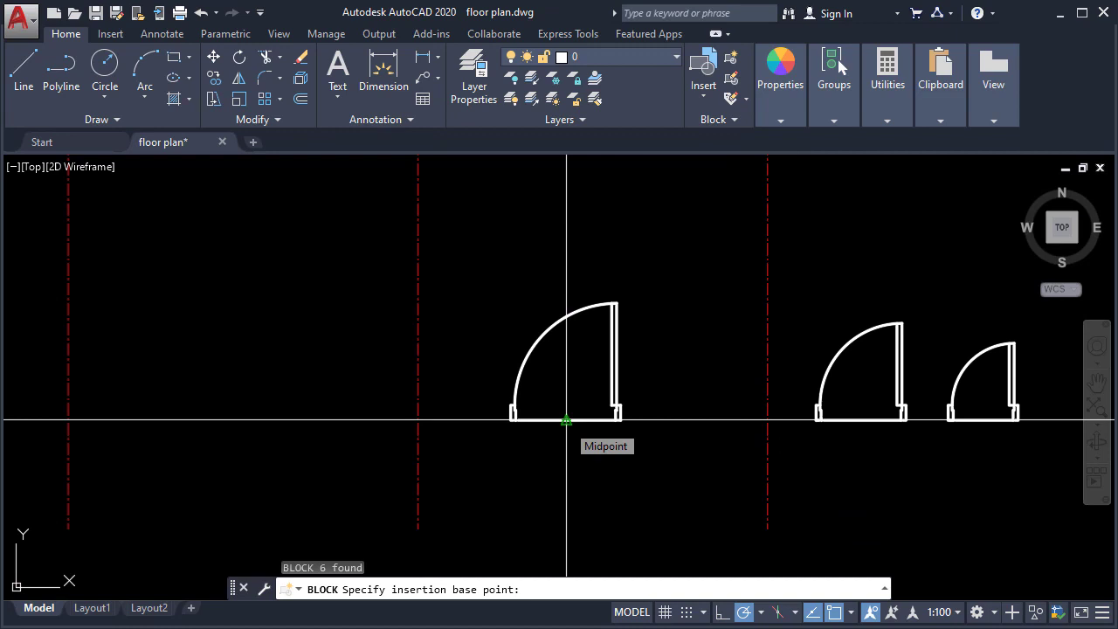
left_click(566, 420)
Step: Convert the middle-sized door into a block named D2 with its base point at the threshold line's midpoint
middle_click_drag(830, 455, 579, 444)
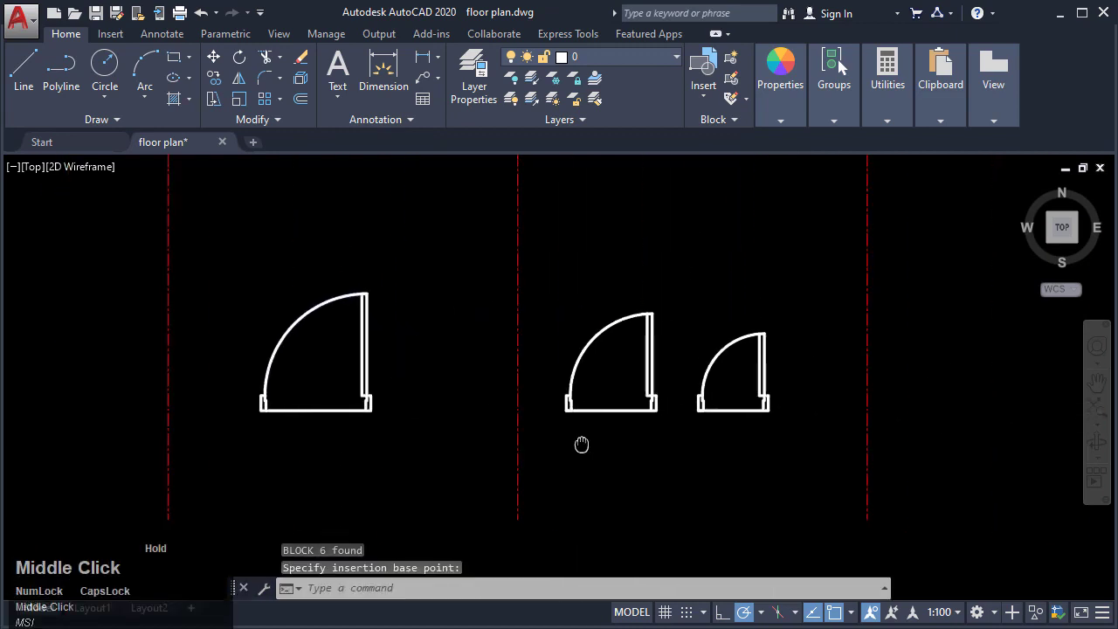
left_click(674, 432)
left_click(547, 282)
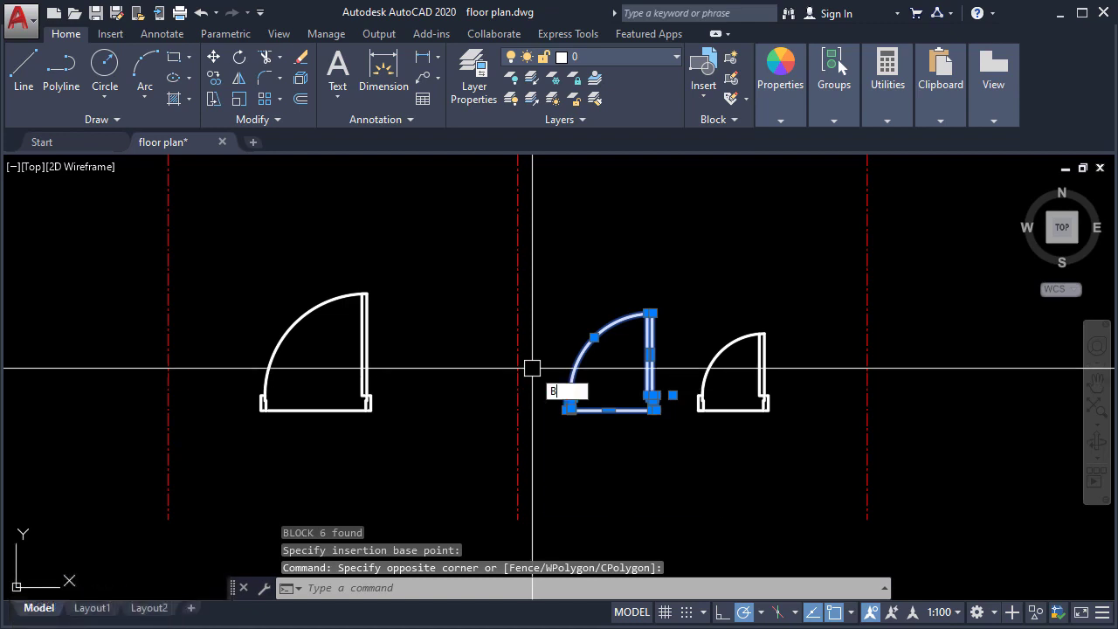
type("B")
key("Return")
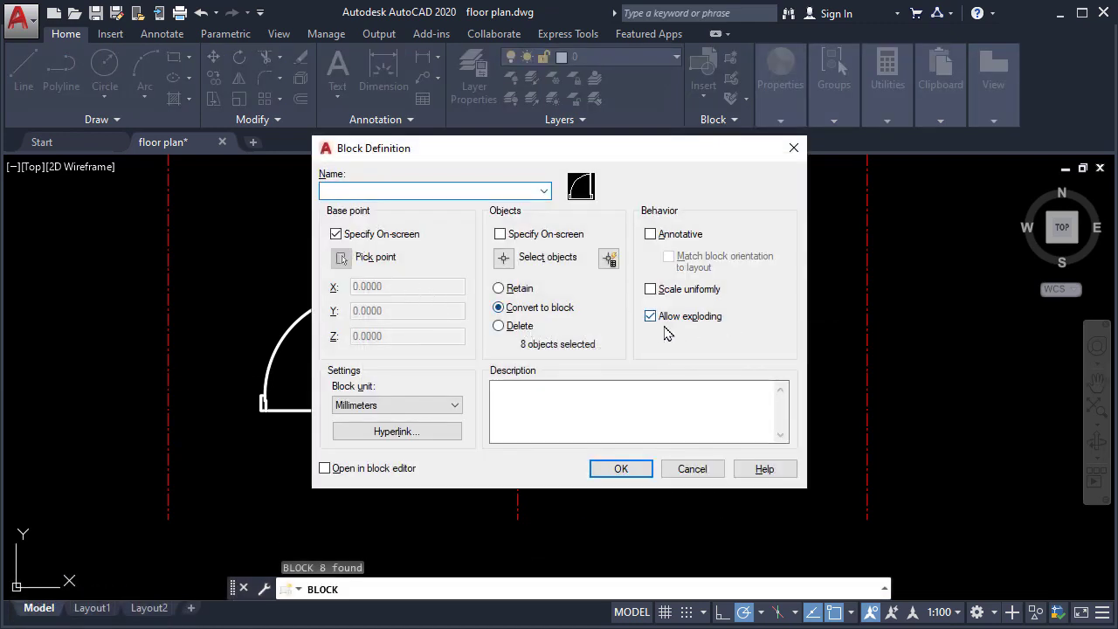
left_click(621, 470)
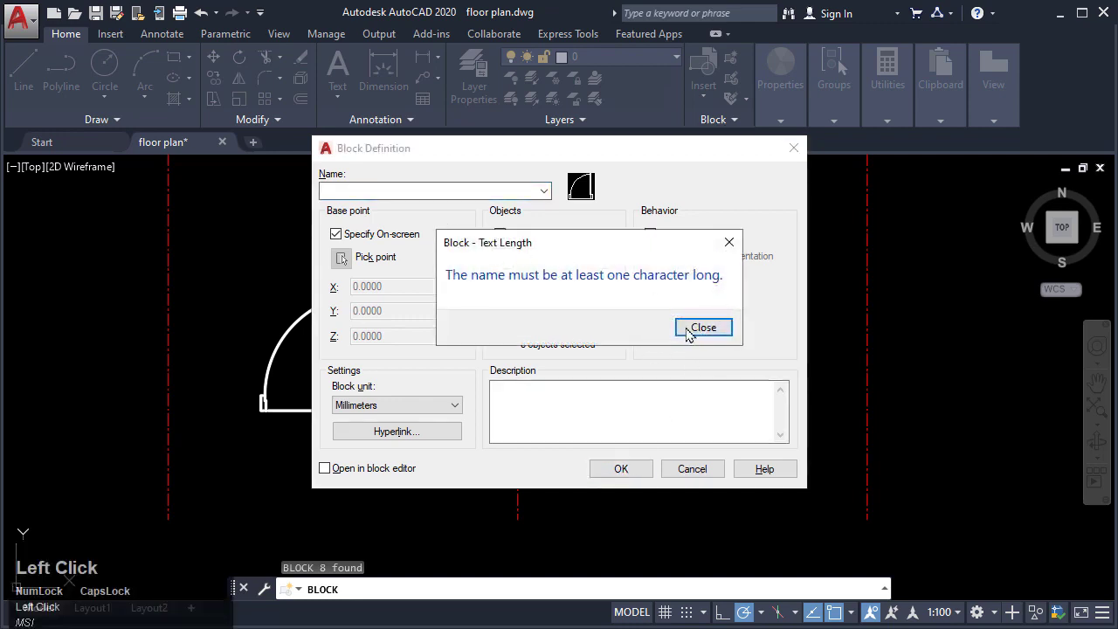
left_click(704, 328)
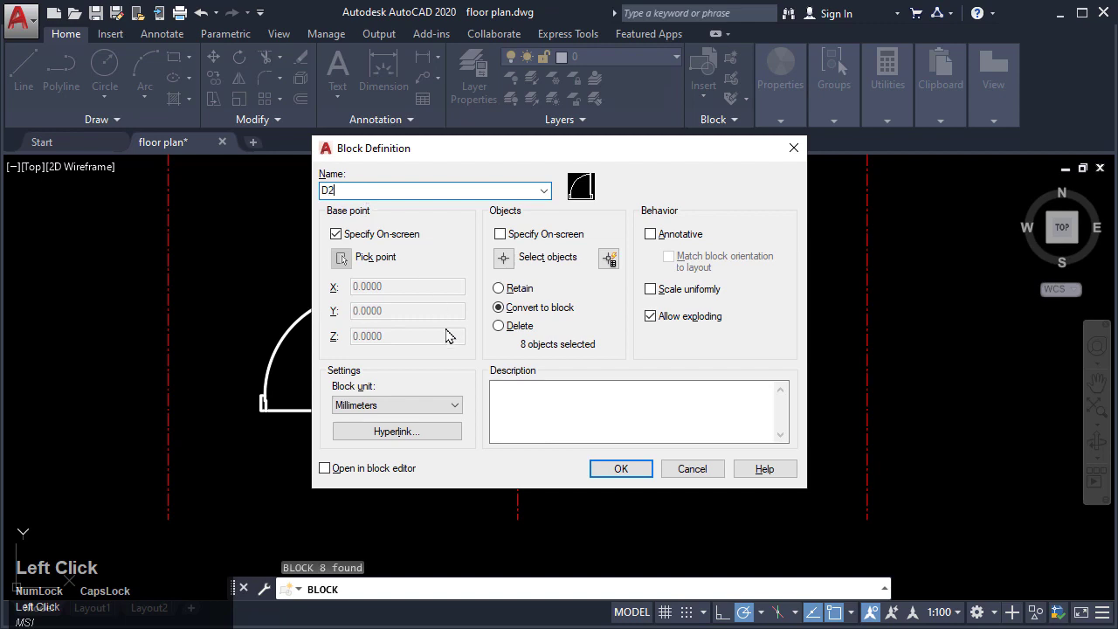
left_click(616, 470)
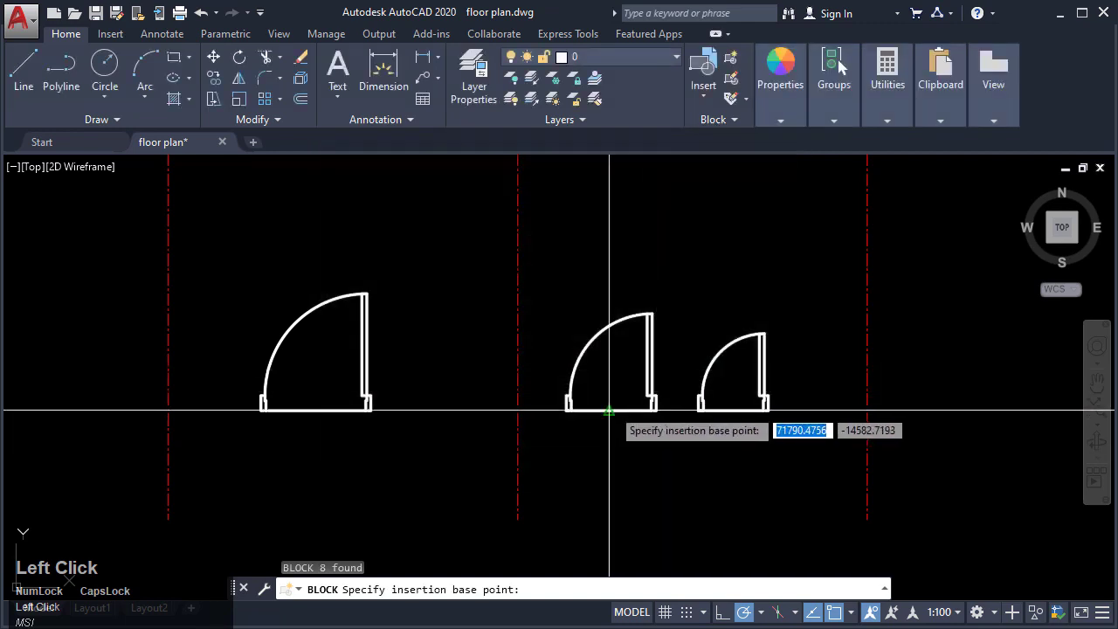
Step: Shorten the smallest door's threshold line so its left end stops at the inner face of the left jamb
left_click(804, 443)
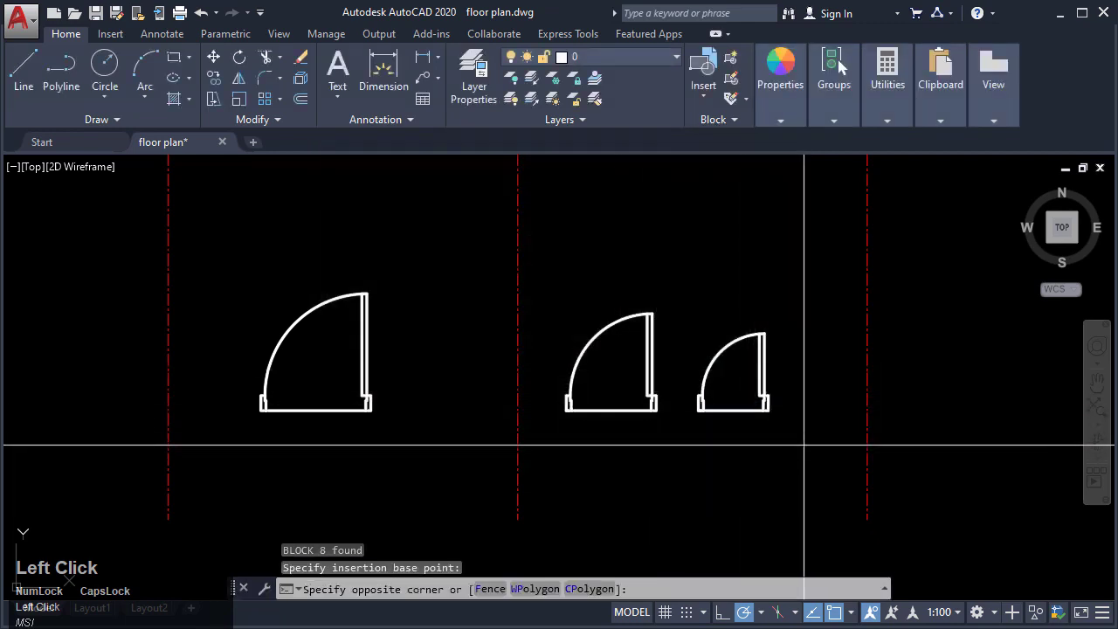
left_click(703, 332)
scroll(562, 429, "up", 4)
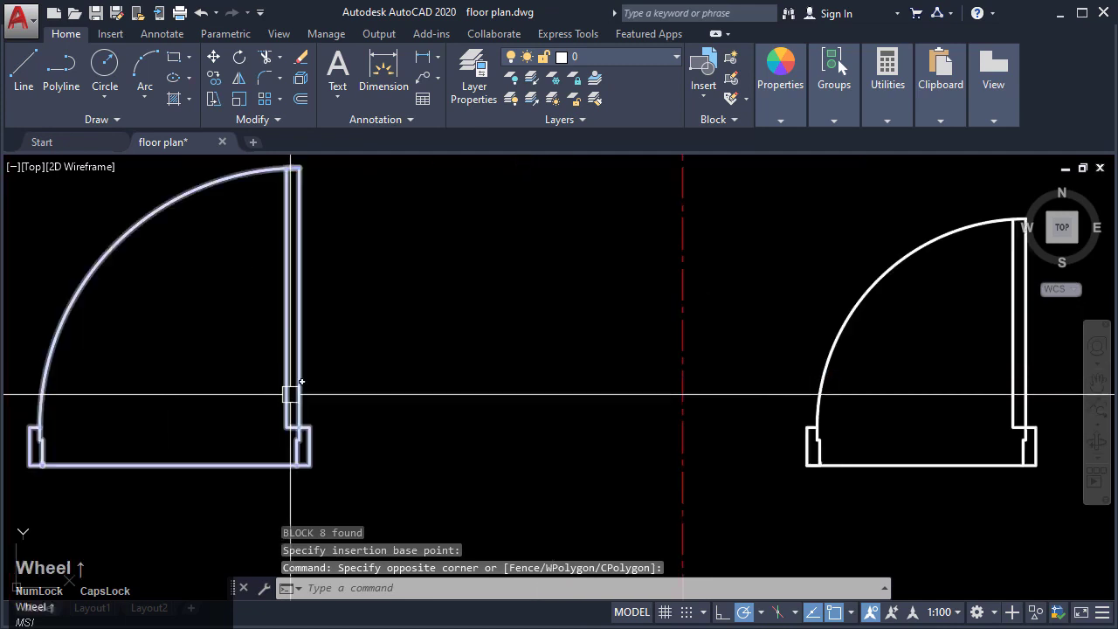
scroll(702, 454, "down", 4)
scroll(786, 466, "up", 4)
middle_click_drag(804, 479, 603, 482)
key("Escape")
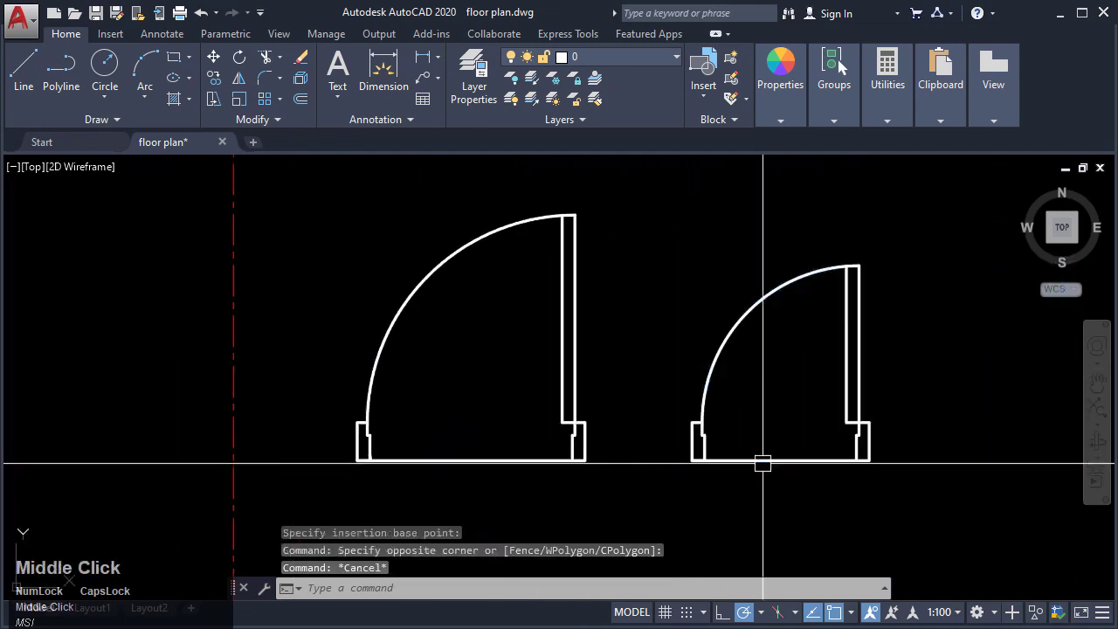
left_click(764, 462)
scroll(697, 455, "up", 4)
key("Escape")
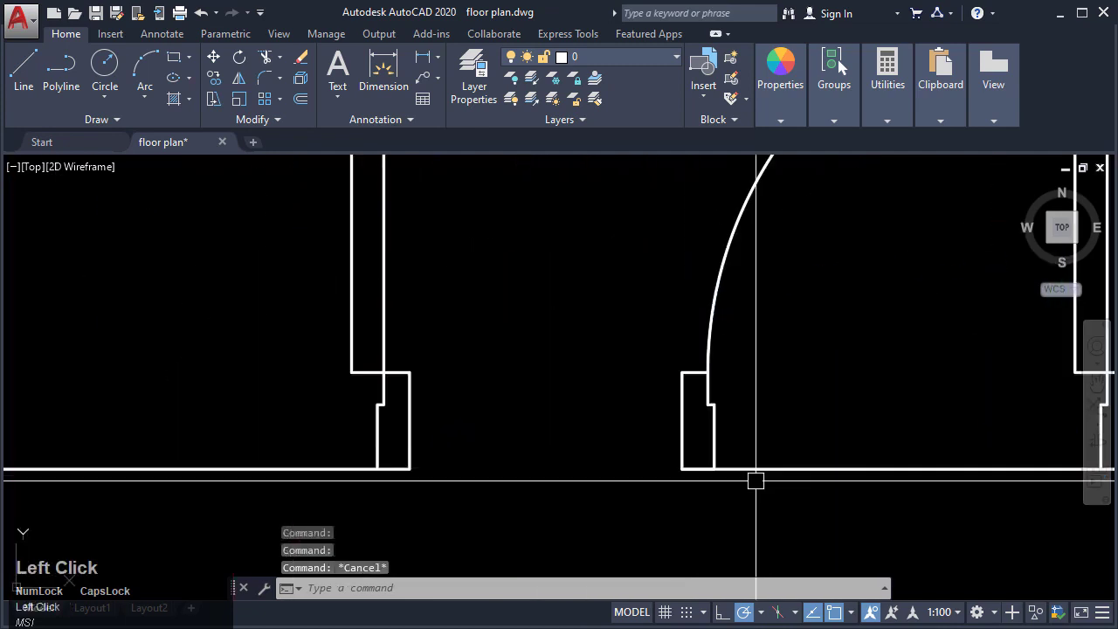
left_click(690, 469)
left_click(682, 469)
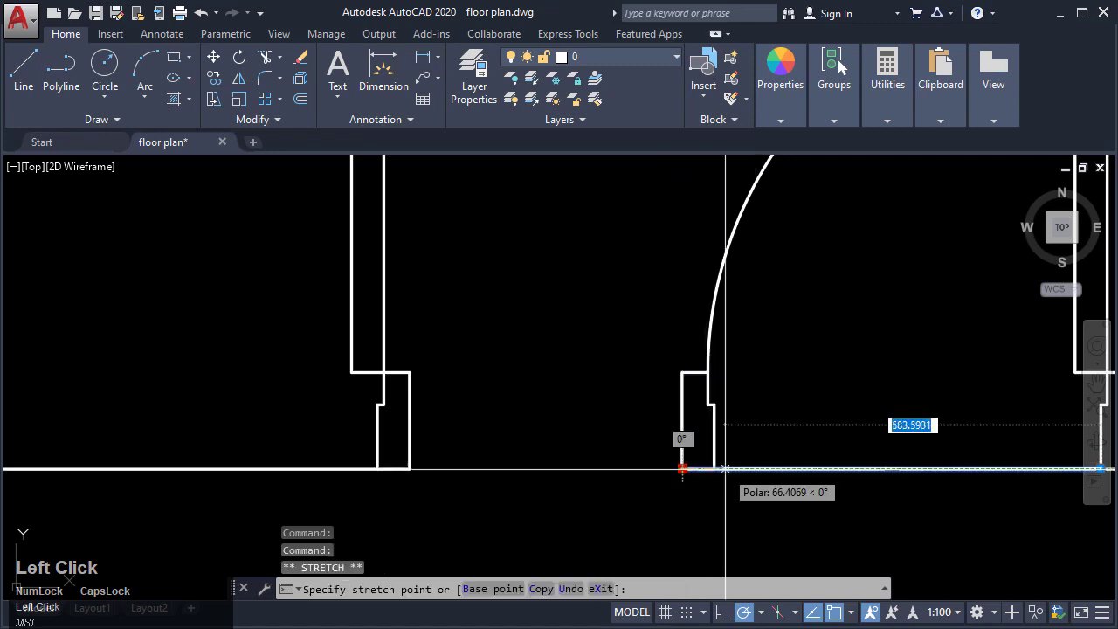
left_click(716, 467)
key("Escape")
Step: Convert the smallest door into a block named D3 with its base point at the right jamb's lower outer corner
scroll(699, 454, "down", 4)
left_click(826, 478)
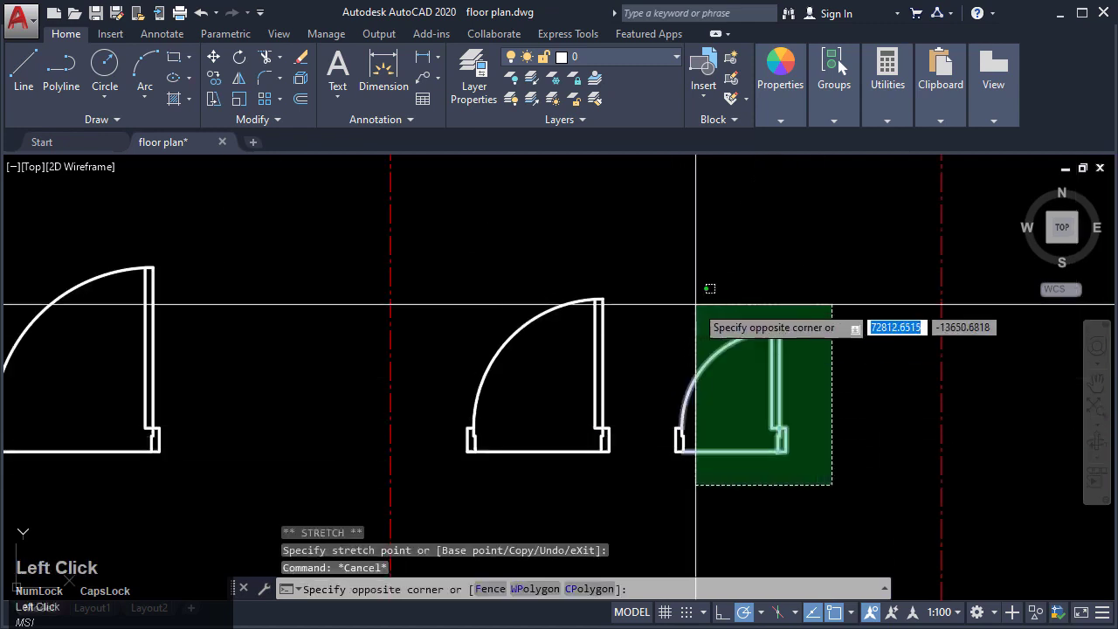
left_click(706, 316)
key("Return")
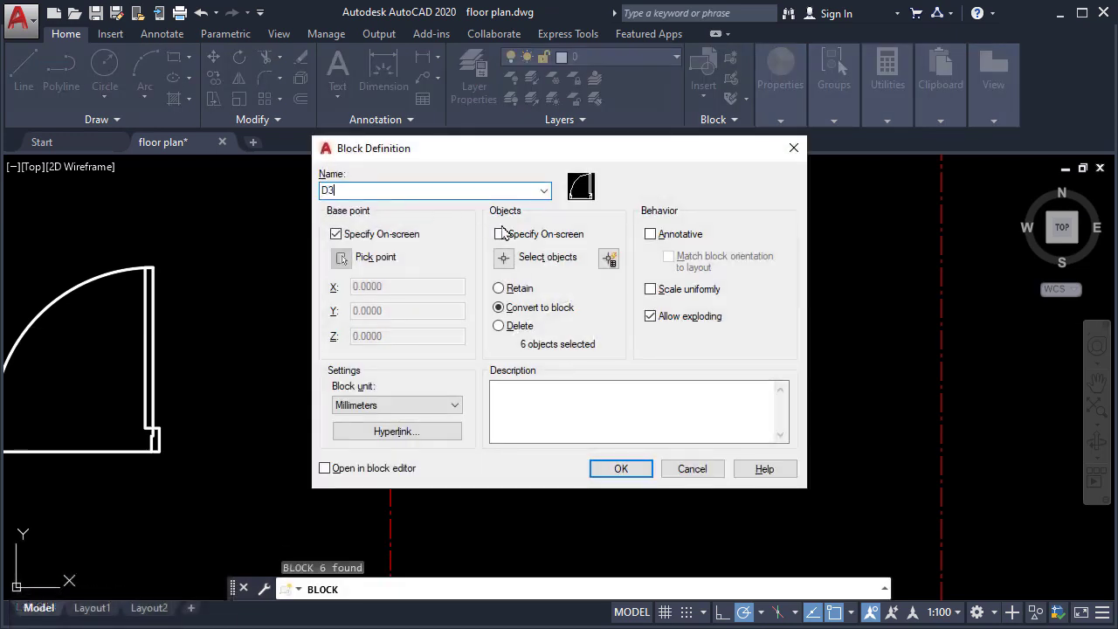
left_click(617, 469)
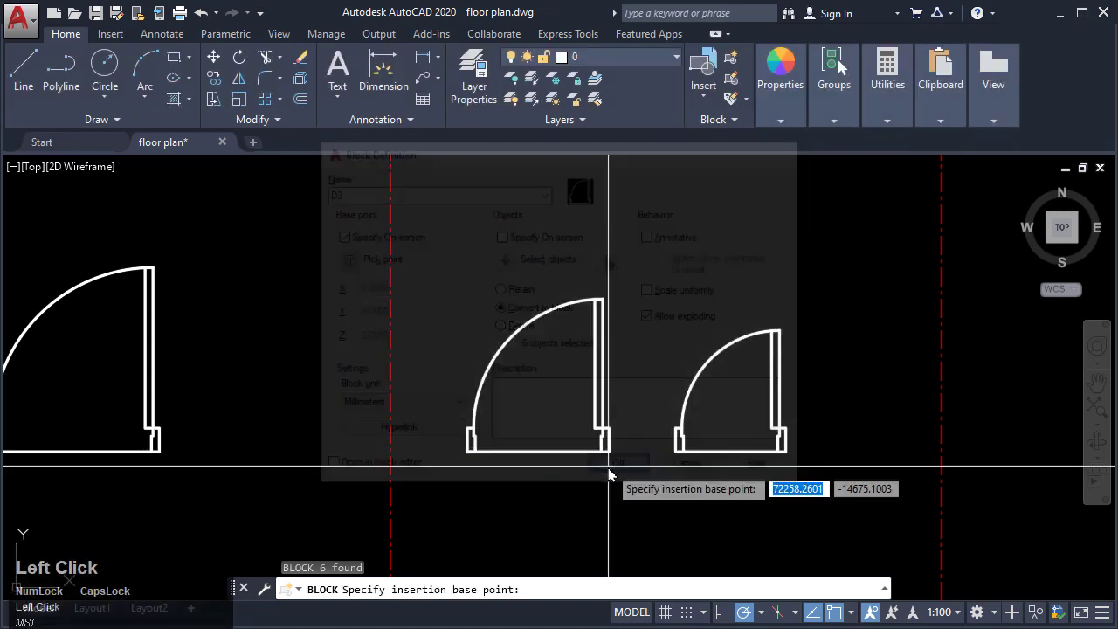
scroll(804, 458, "up", 3)
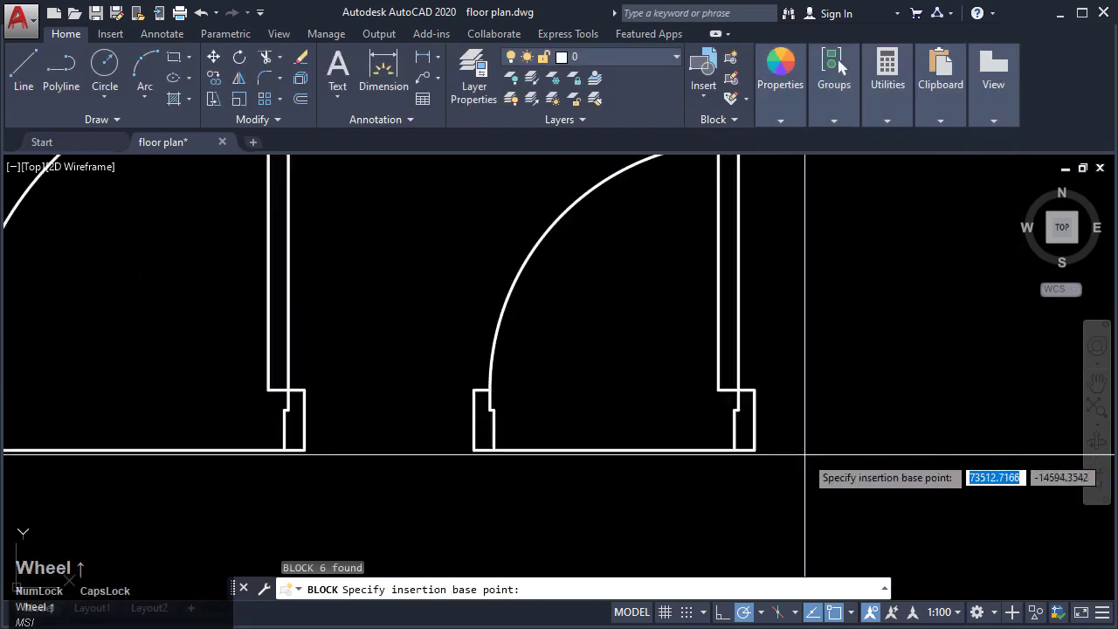
left_click(755, 450)
scroll(704, 416, "down", 3)
left_click(708, 395)
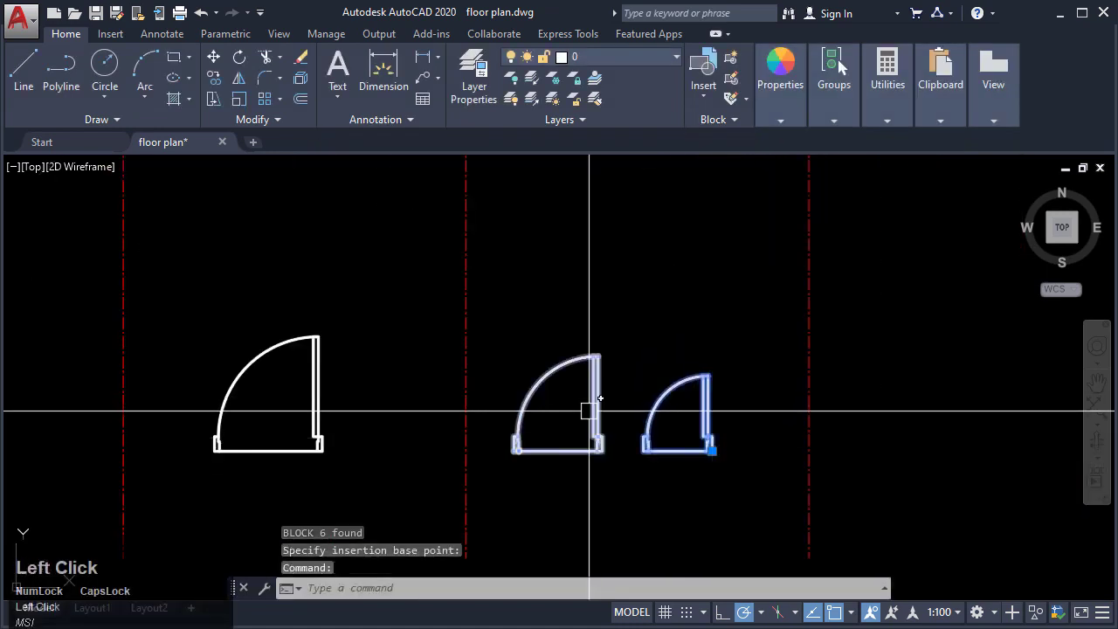
scroll(917, 407, "down", 4)
key("Escape")
Step: Move door D1 by its base point onto the front wall's outer line, at the left face of the column near the stairs
left_click(667, 424)
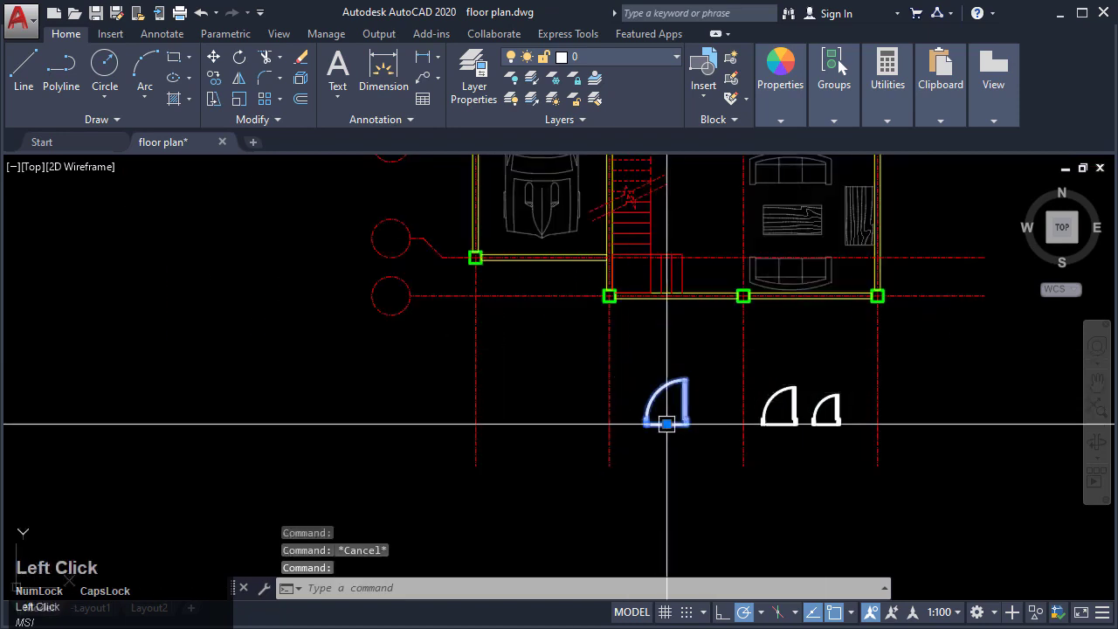
left_click(667, 425)
scroll(732, 260, "up", 5)
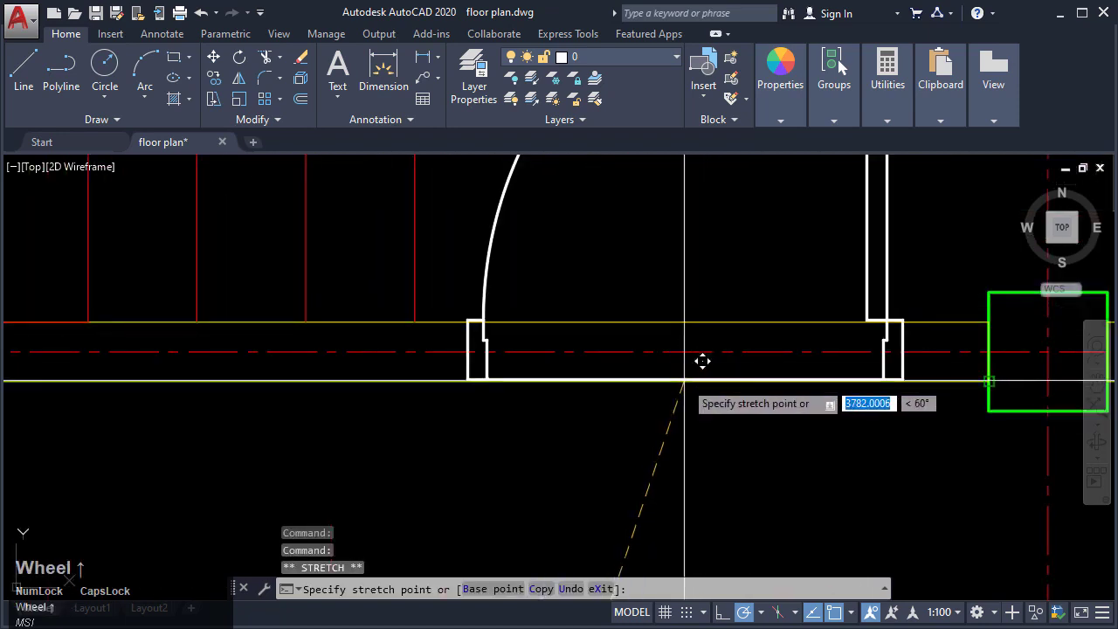
left_click(989, 382)
middle_click_drag(938, 392, 829, 407)
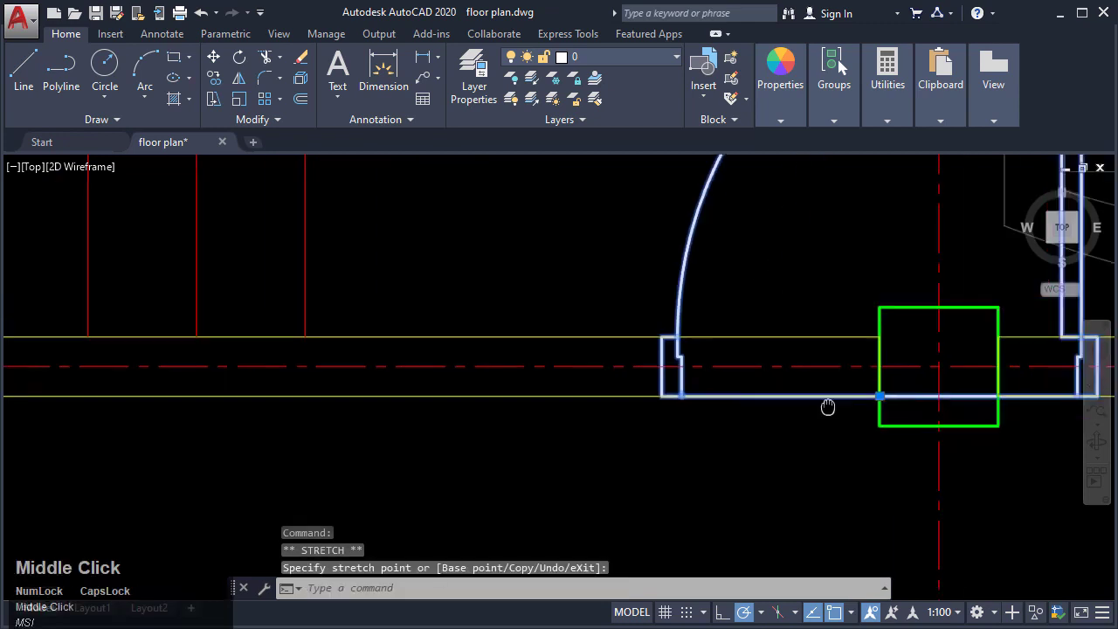
Step: Move door D1 so its right jamb's lower outer corner meets the column's left face on the wall's outer line
scroll(879, 407, "down", 2)
scroll(923, 393, "up", 4)
type("M")
key("Return")
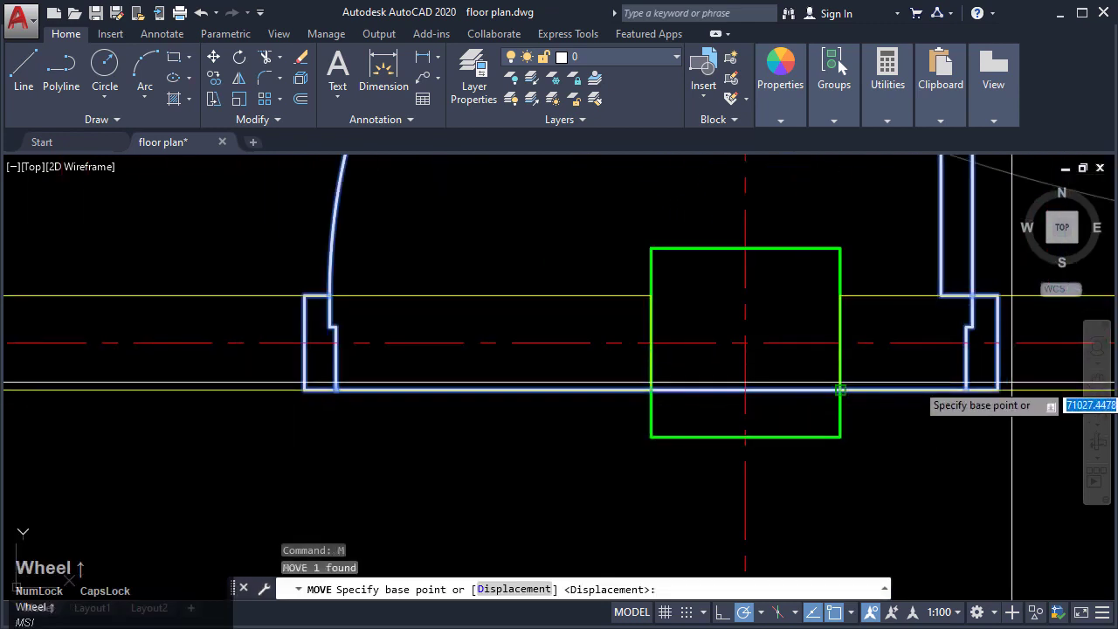
left_click(999, 389)
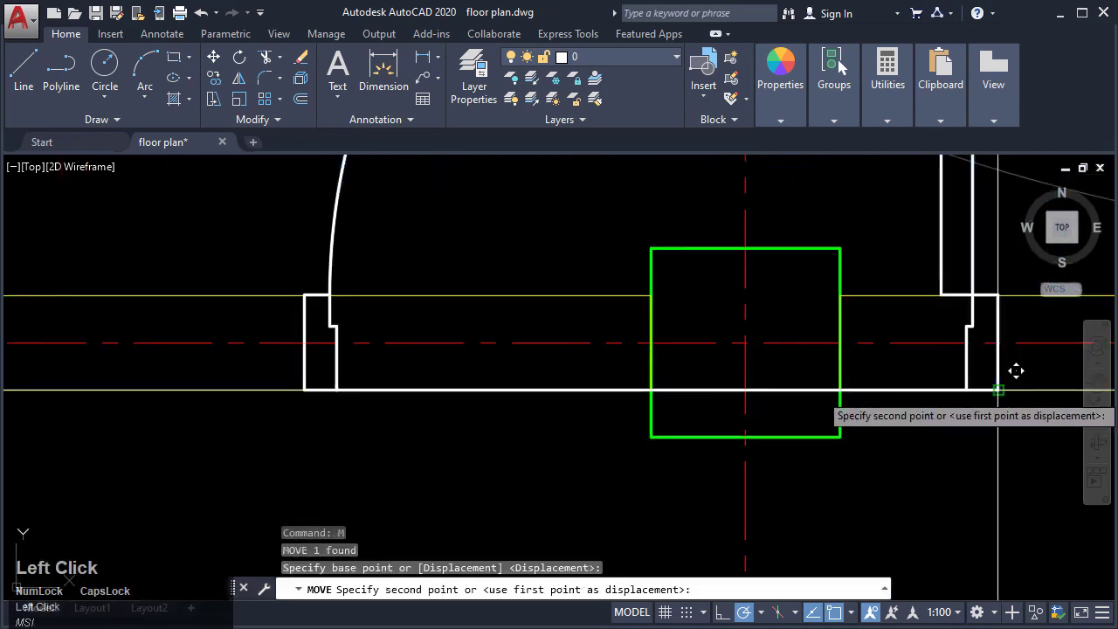
left_click(651, 391)
Step: Move door D1 150 mm to the left along the front wall, away from the column
scroll(646, 394, "down", 2)
left_click(651, 350)
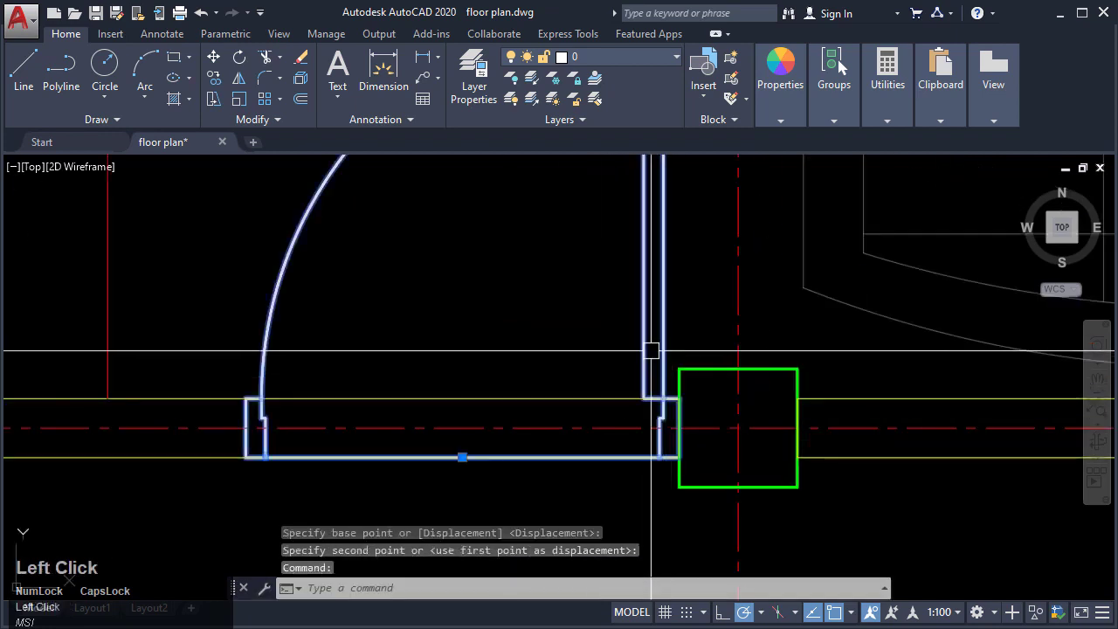
type("M")
key("Return")
left_click(582, 305)
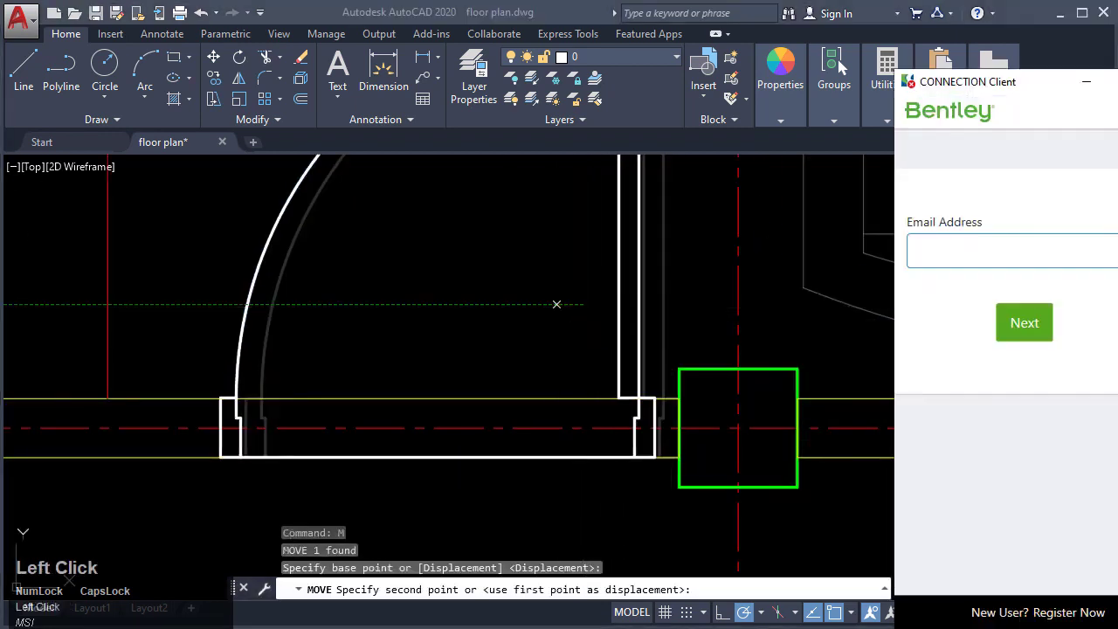
left_click(838, 65)
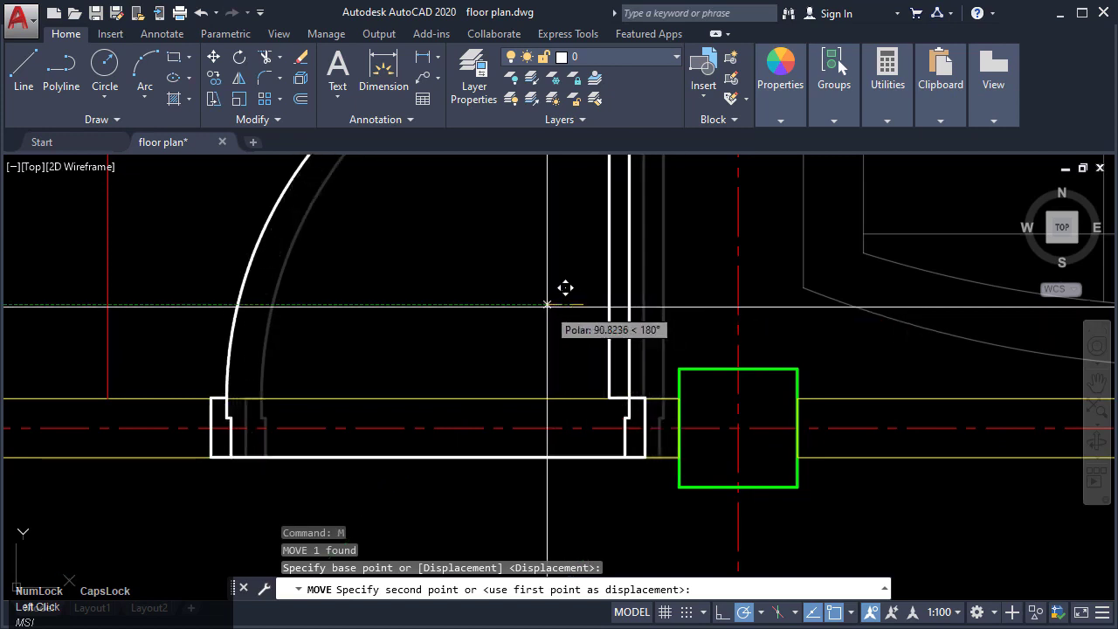
type("150")
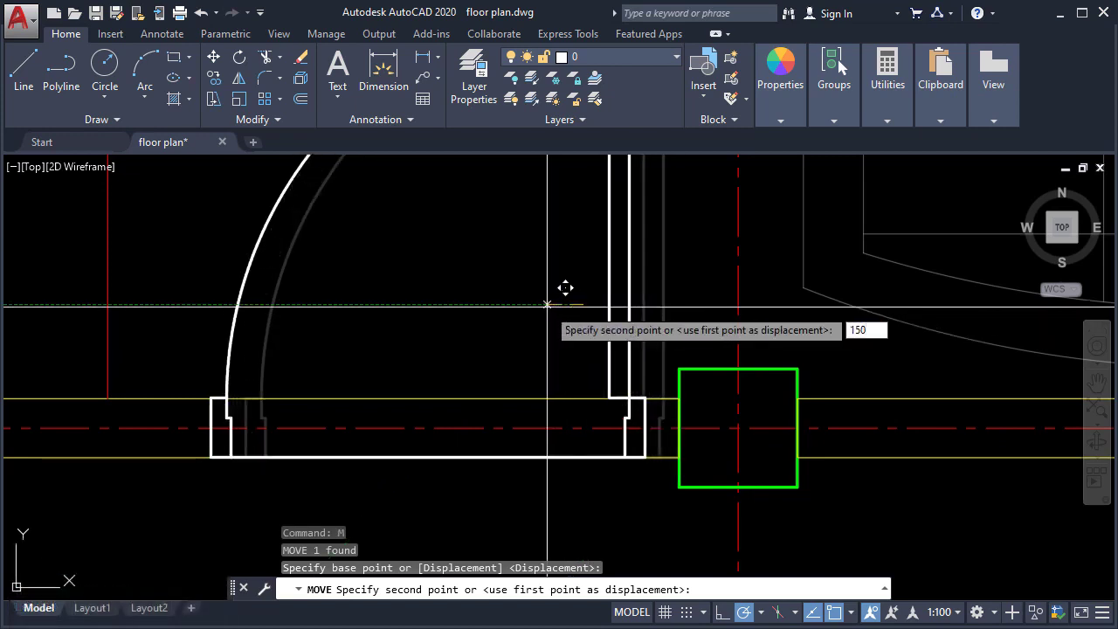
key("Return")
scroll(694, 369, "down", 6)
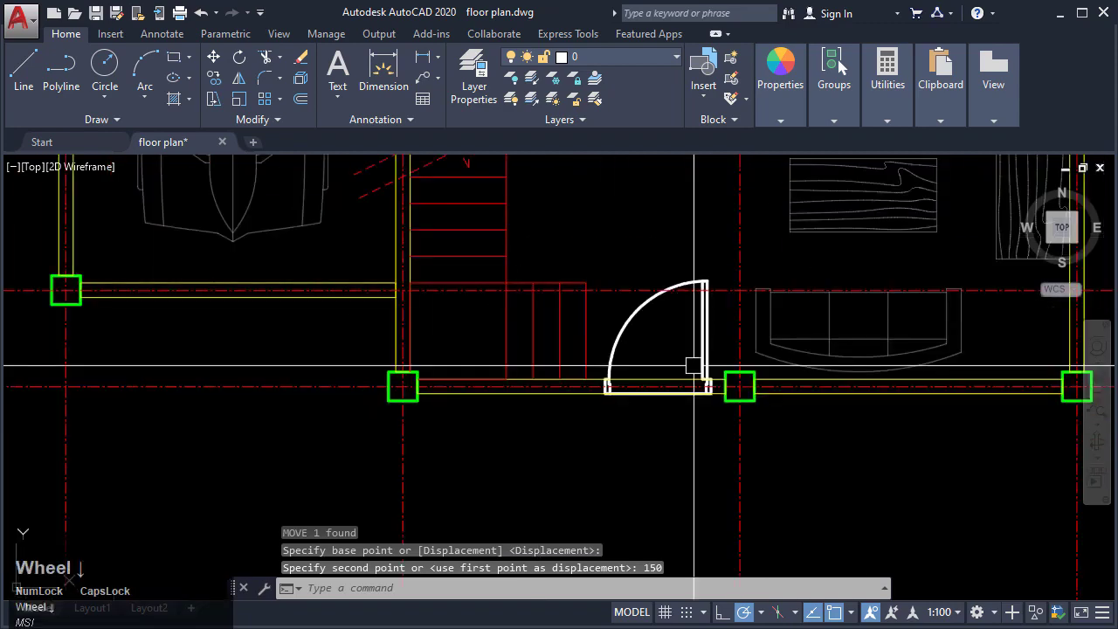
key("Escape")
Step: Move door D2 by its right jamb's lower corner to the empty area left of the garage wall
scroll(692, 372, "down", 6)
middle_click_drag(710, 439, 620, 418)
scroll(646, 409, "up", 3)
scroll(664, 419, "up", 3)
left_click(655, 441)
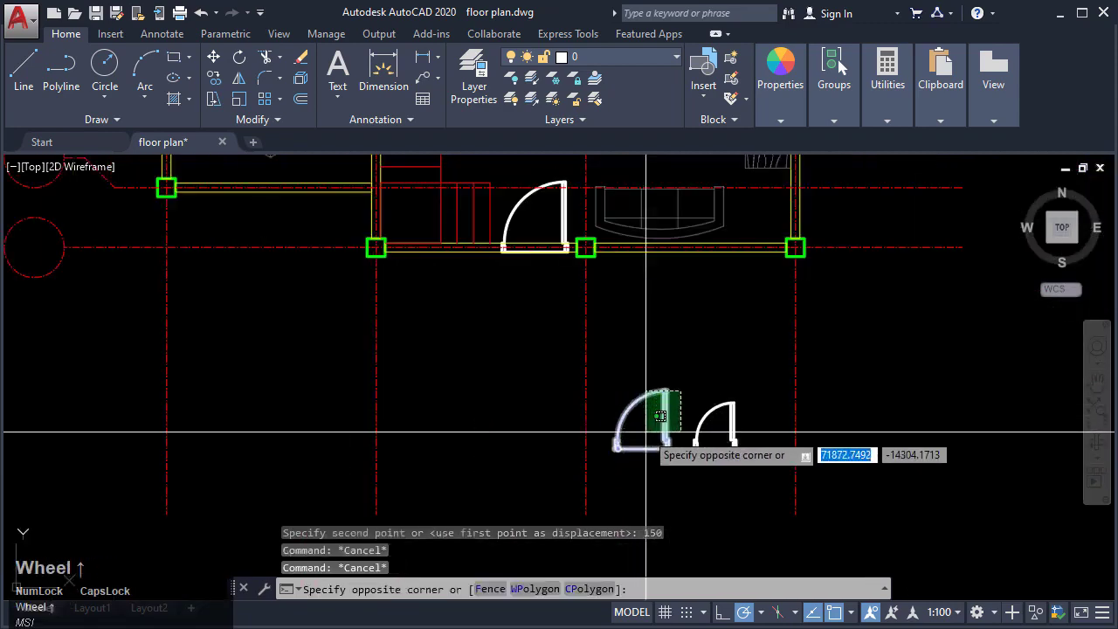
scroll(673, 410, "up", 3)
type("m")
key("Return")
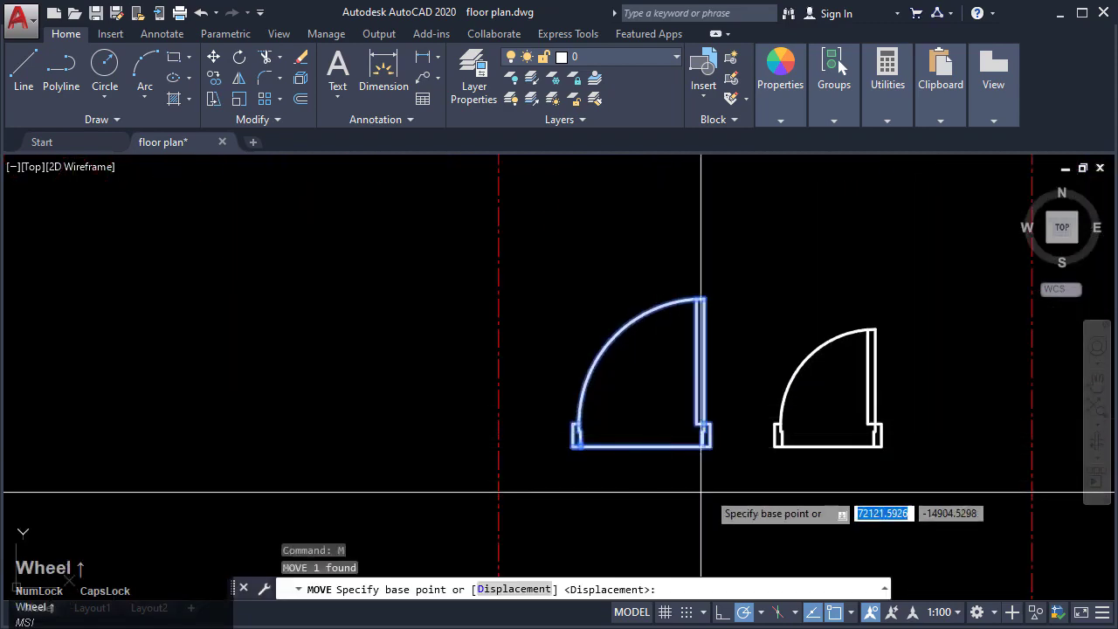
left_click(712, 447)
scroll(616, 429, "down", 5)
middle_click_drag(595, 361, 720, 600)
scroll(710, 559, "down", 1)
middle_click_drag(680, 326, 620, 541)
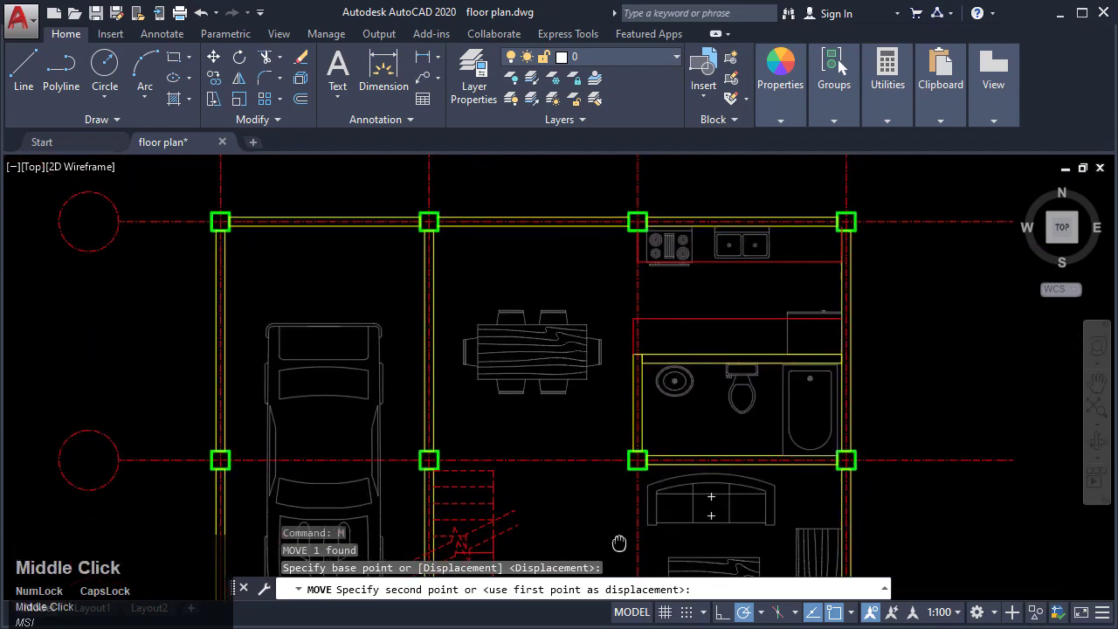
scroll(755, 323, "up", 5)
scroll(646, 271, "down", 5)
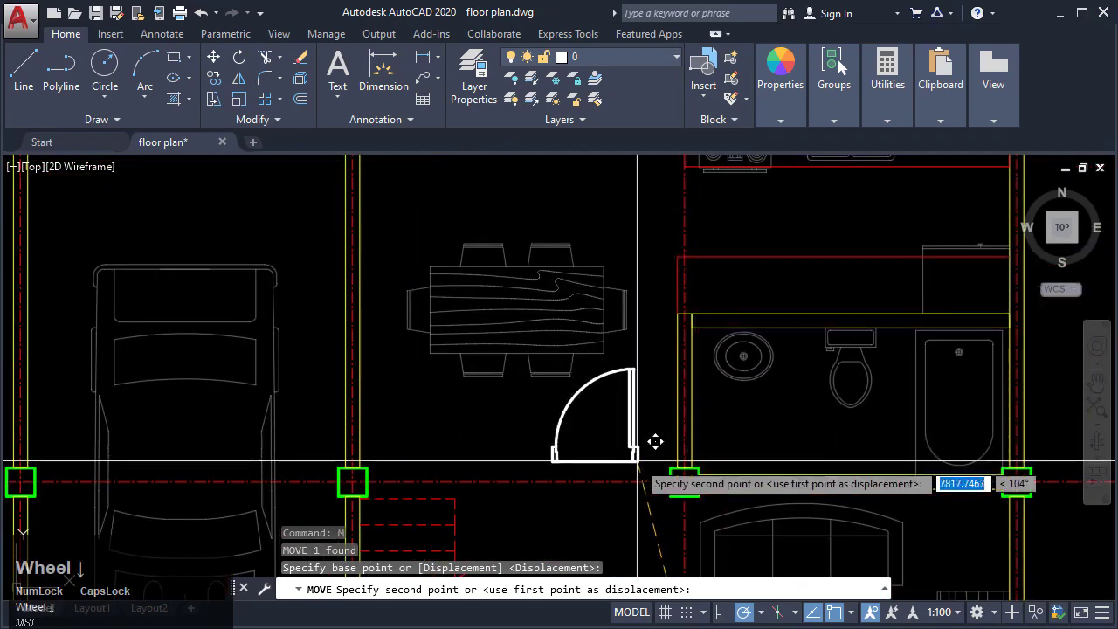
scroll(612, 454, "down", 4)
scroll(577, 364, "up", 3)
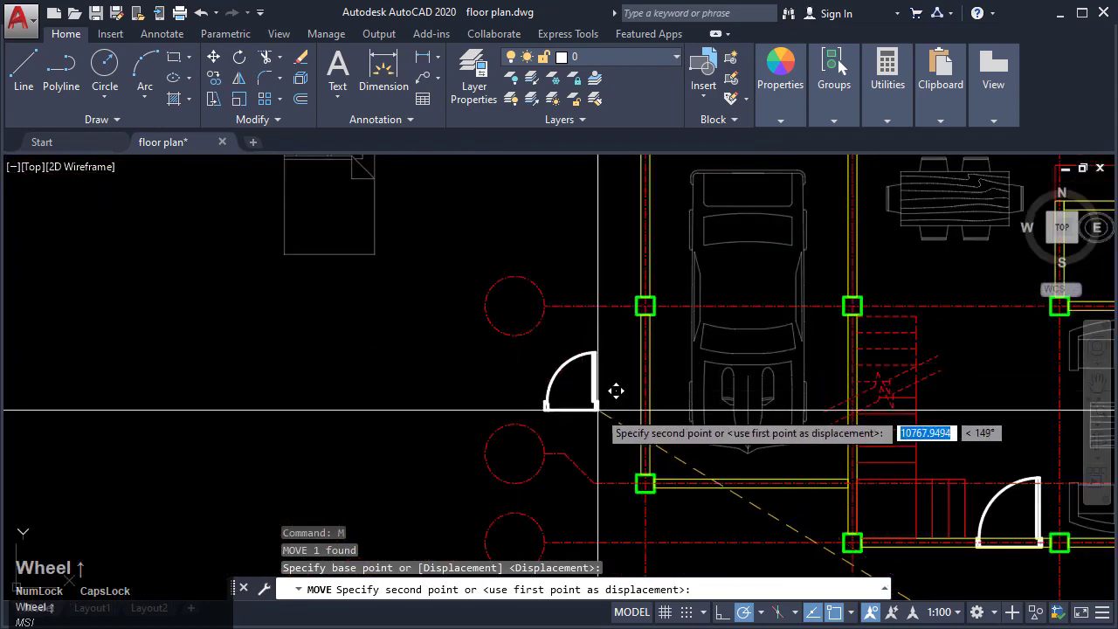
left_click(598, 402)
key("Escape")
Step: Rotate door D2 90 degrees clockwise so its threshold stands vertical and its leaf lies along the lower side
left_click(592, 373)
middle_click_drag(561, 409, 534, 431)
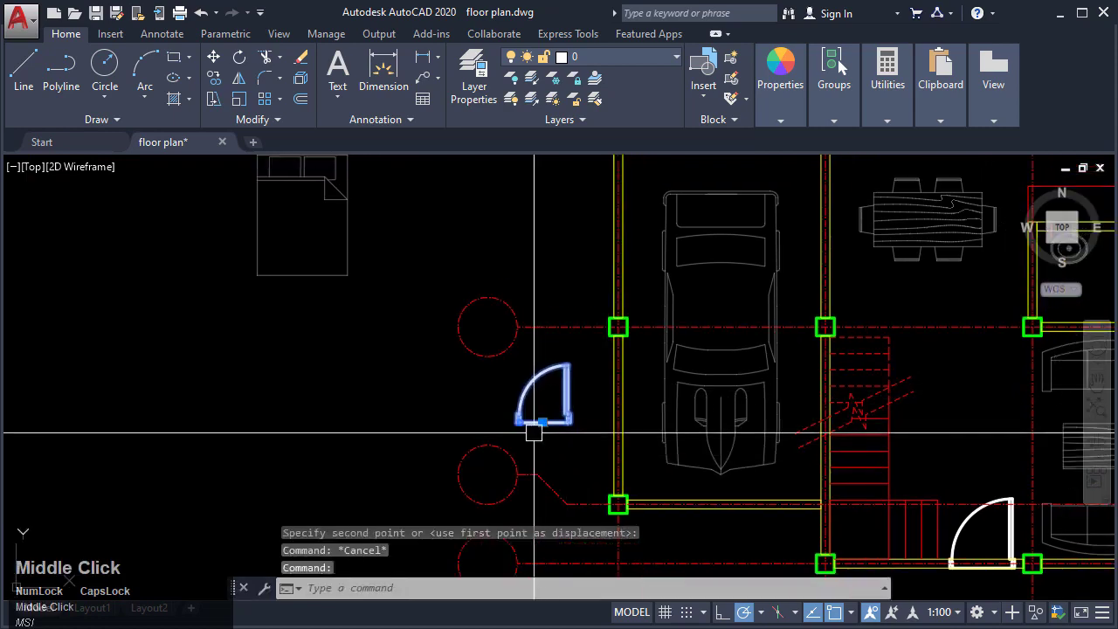
type("RO")
key("Return")
left_click(593, 391)
left_click(593, 407)
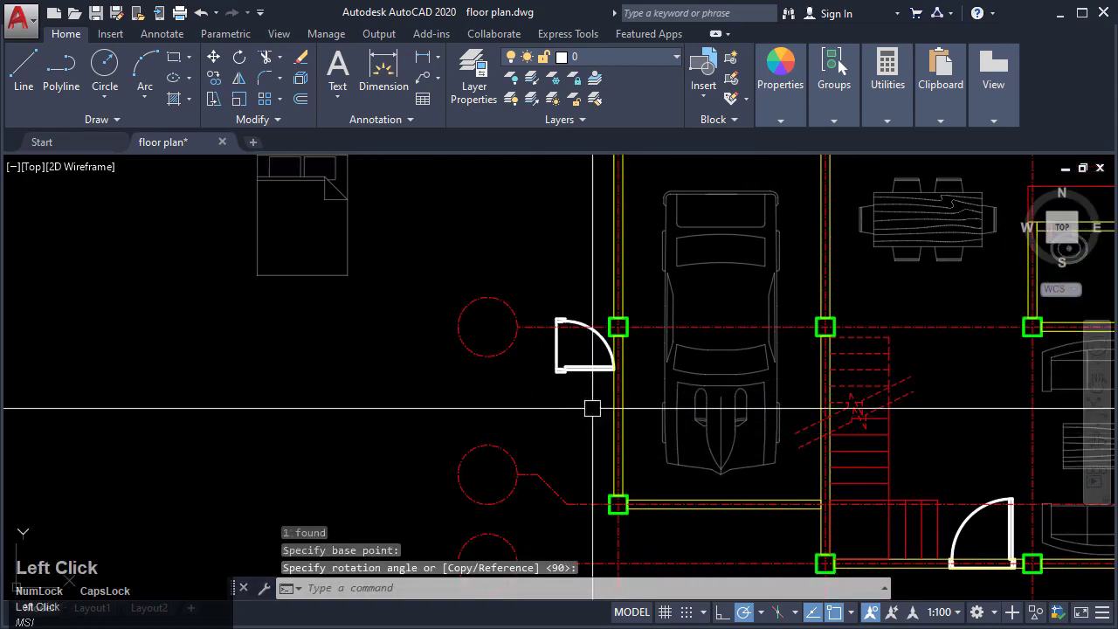
Step: Move door D2 by its lower jamb's outer corner onto the left line of the wall between garage and dining area, just above the column
scroll(563, 382, "up", 4)
type("M")
key("Return")
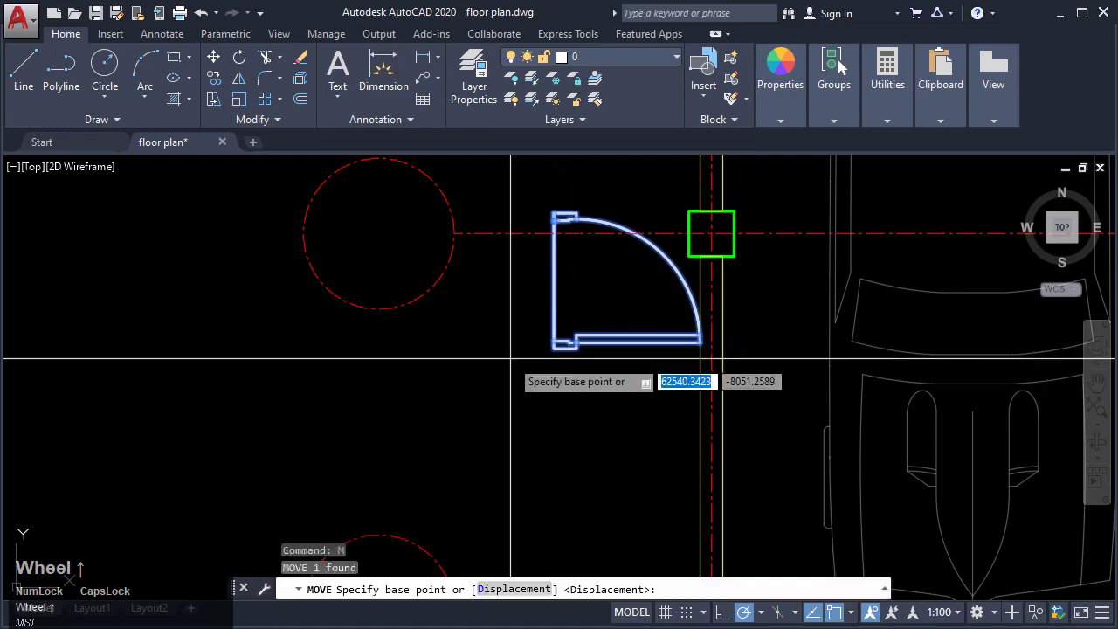
left_click(554, 345)
middle_click_drag(819, 375, 793, 379)
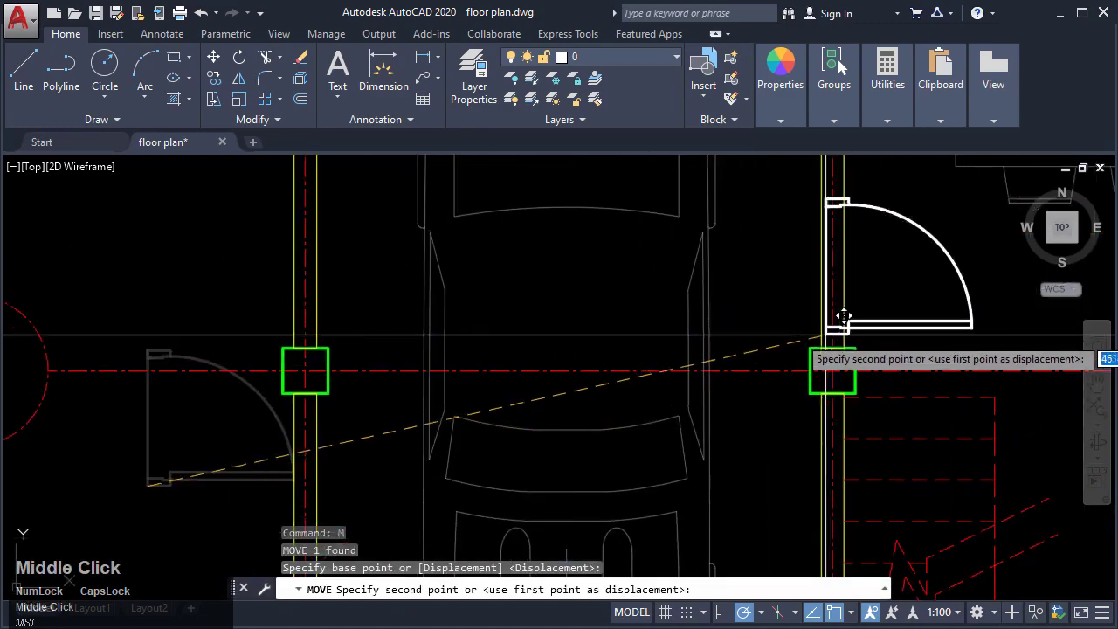
left_click(840, 335)
scroll(175, 471, "down", 2)
key("Escape")
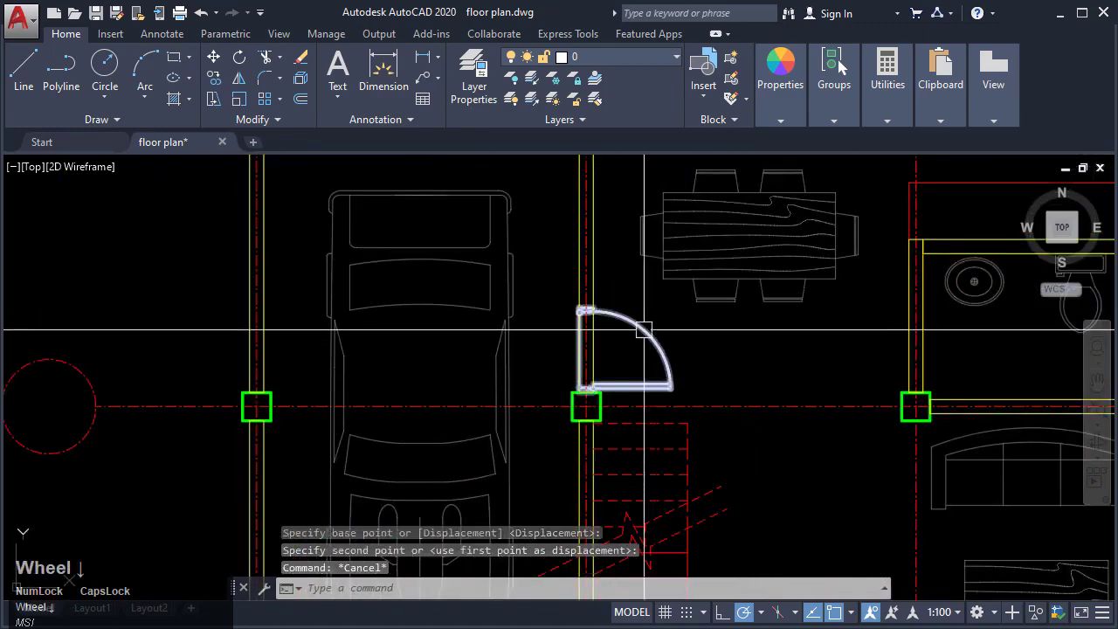
Step: Move door D2 100 mm up along the garage wall, away from the column
scroll(694, 335, "up", 4)
type("M")
key("Return")
left_click(717, 444)
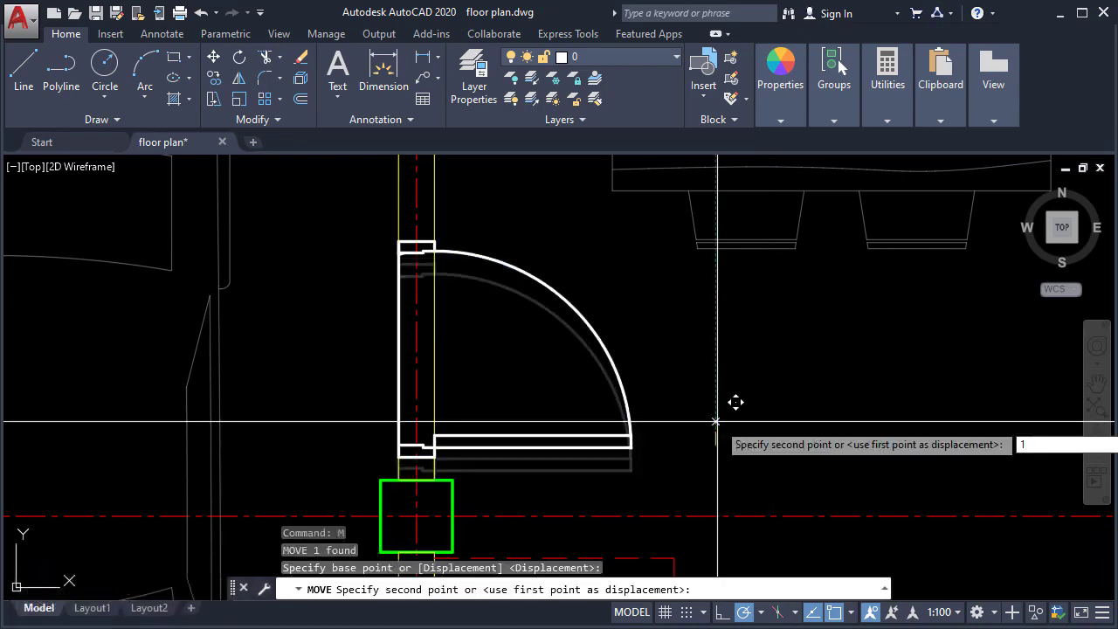
key("Return")
scroll(655, 327, "down", 3)
key("Escape")
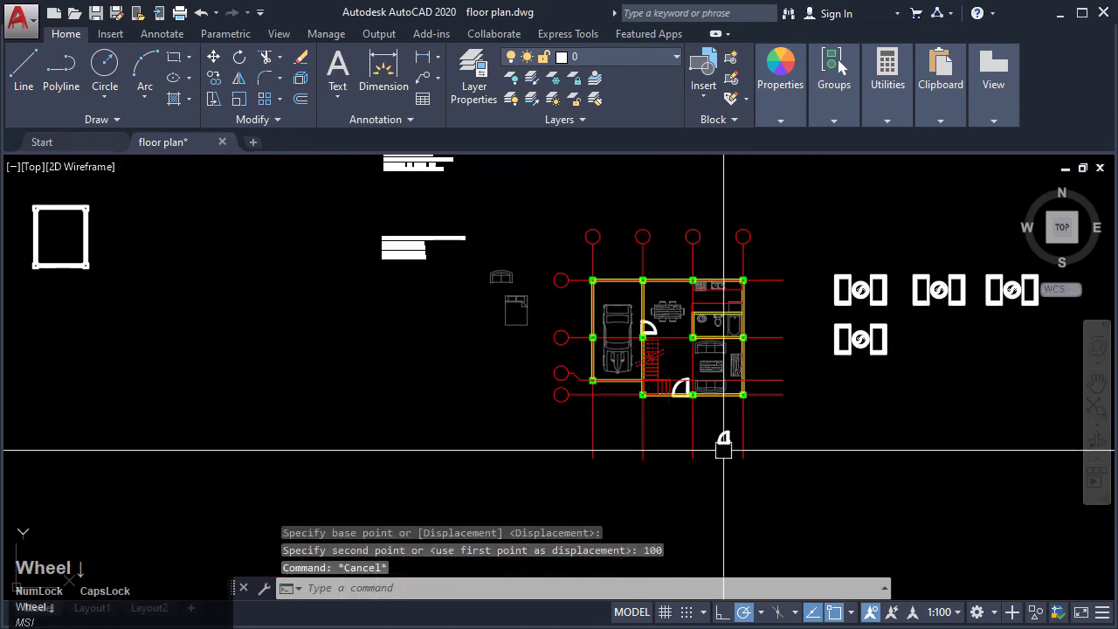
Step: Move door D3 by its right jamb's lower corner from below the plan into the bathroom, beside its left wall
scroll(722, 421, "up", 4)
scroll(722, 420, "up", 2)
left_click(738, 432)
type("M")
key("Return")
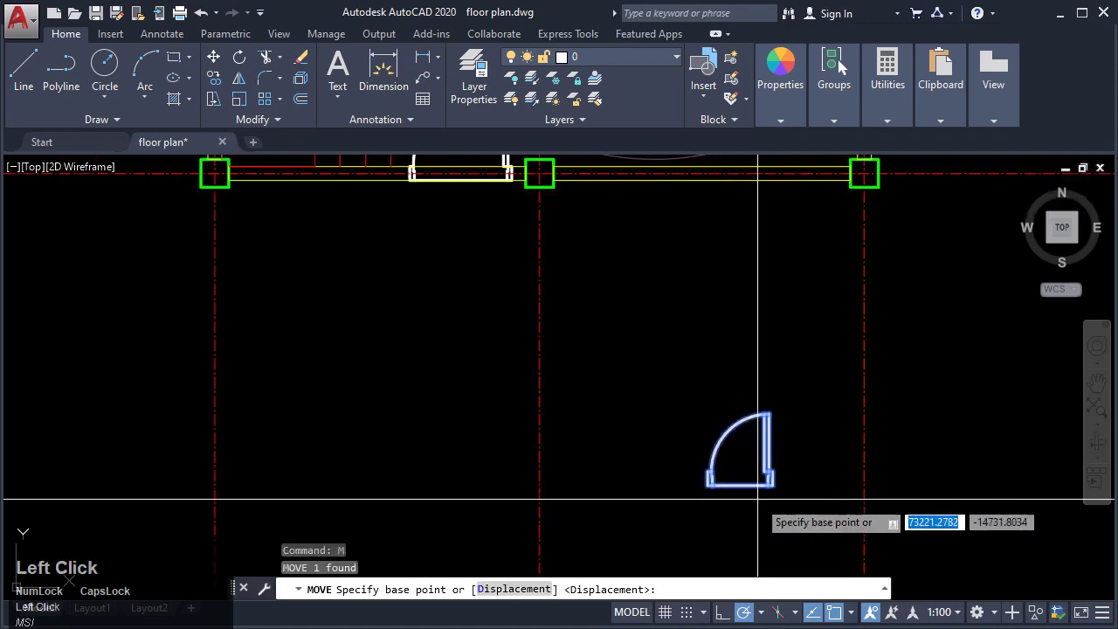
left_click(773, 484)
scroll(792, 466, "down", 3)
middle_click_drag(662, 344, 691, 262)
scroll(742, 292, "up", 5)
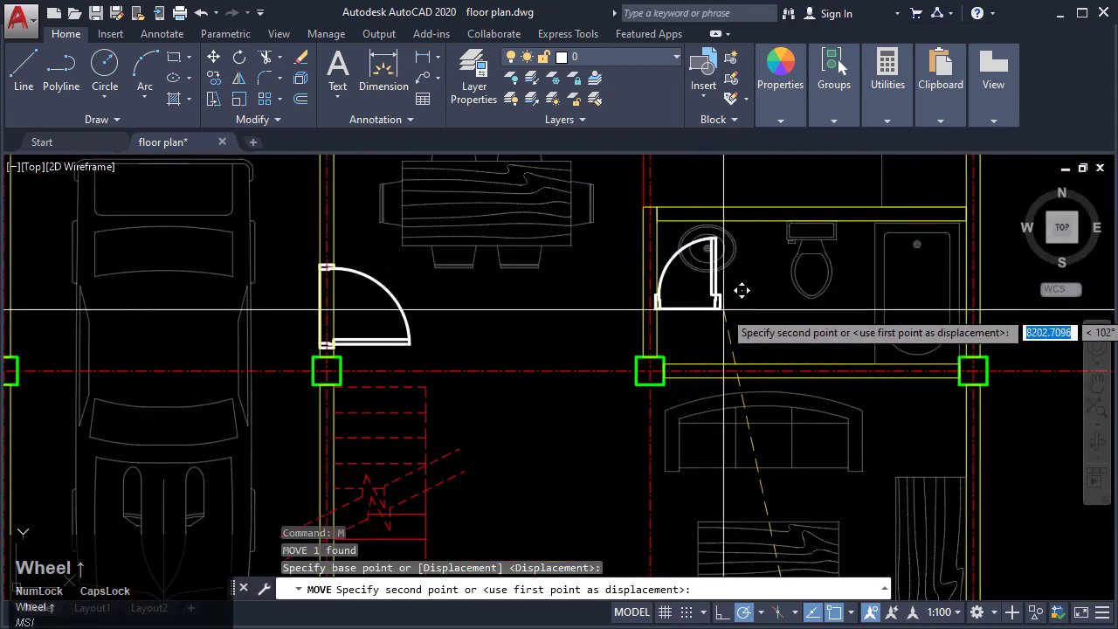
left_click(715, 358)
key("Escape")
Step: Rotate door D3 90 degrees clockwise so its threshold stands vertical and its leaf lies along the lower side
left_click(779, 295)
left_click(689, 330)
middle_click_drag(689, 329, 581, 331)
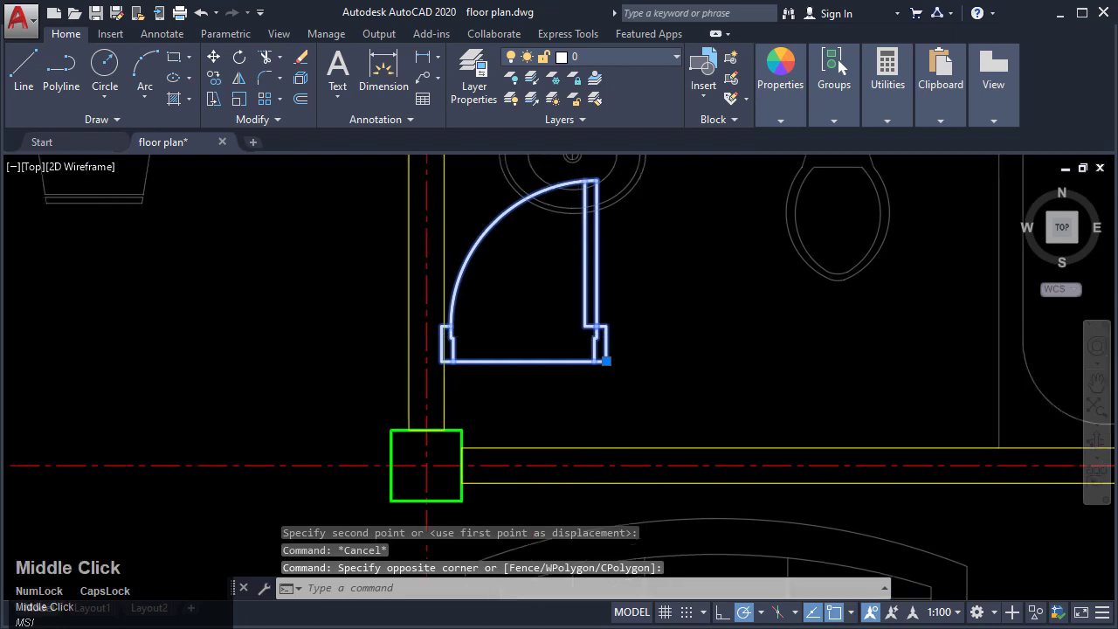
type("O")
key("Return")
left_click(706, 329)
left_click(709, 350)
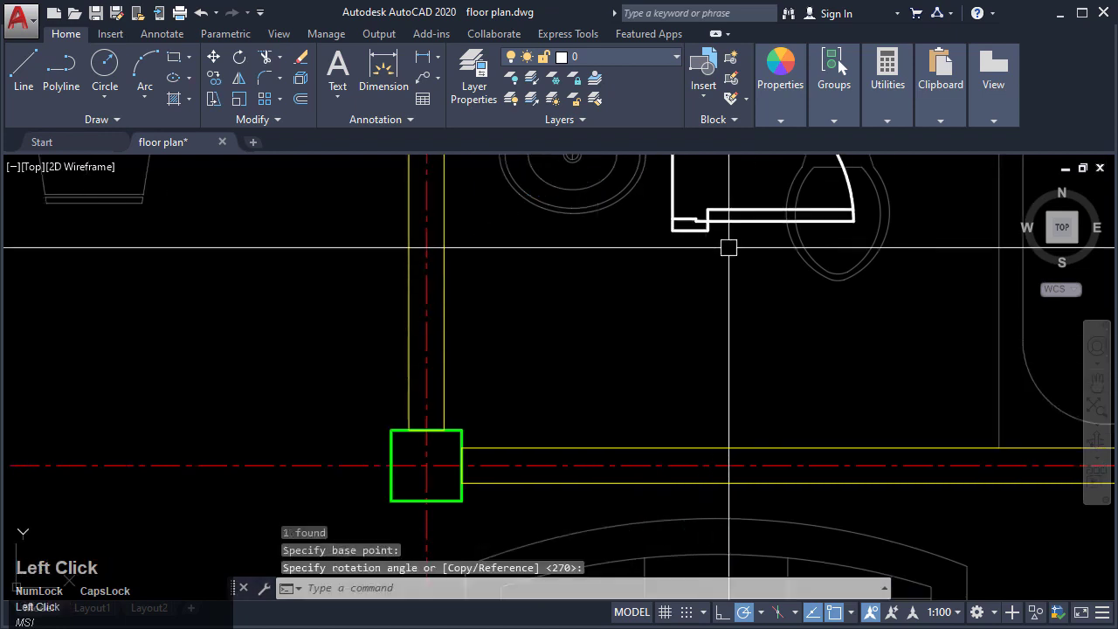
Step: Place door D3 in the bathroom's left wall against the top of the column, and shift it 100 mm up
left_click(672, 228)
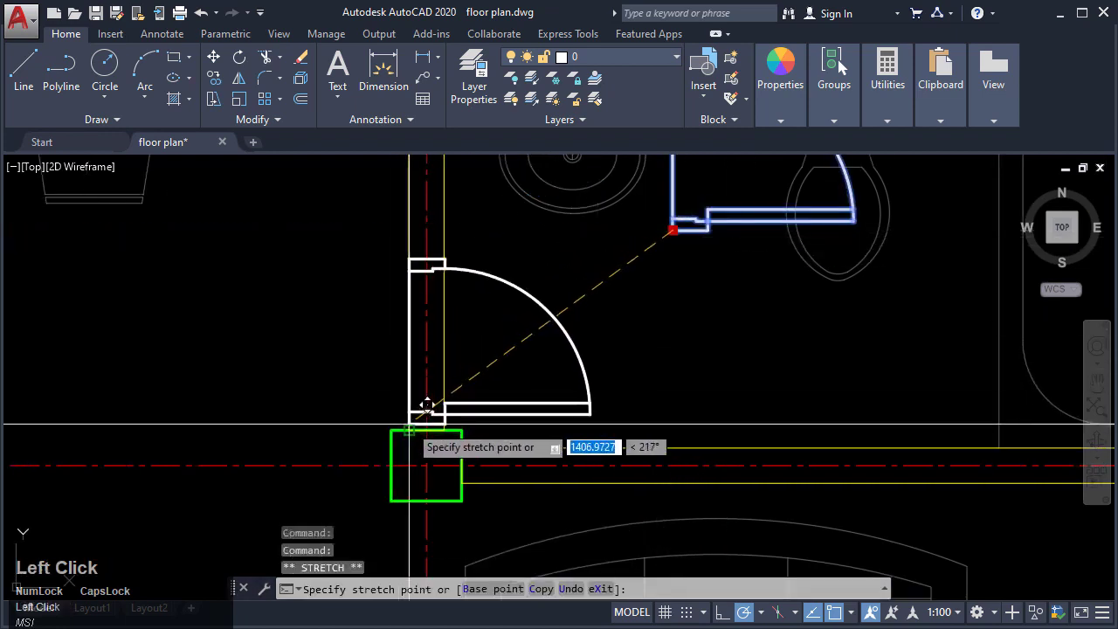
left_click(523, 412)
middle_click_drag(636, 346, 618, 387)
type("M")
key("Return")
left_click(628, 439)
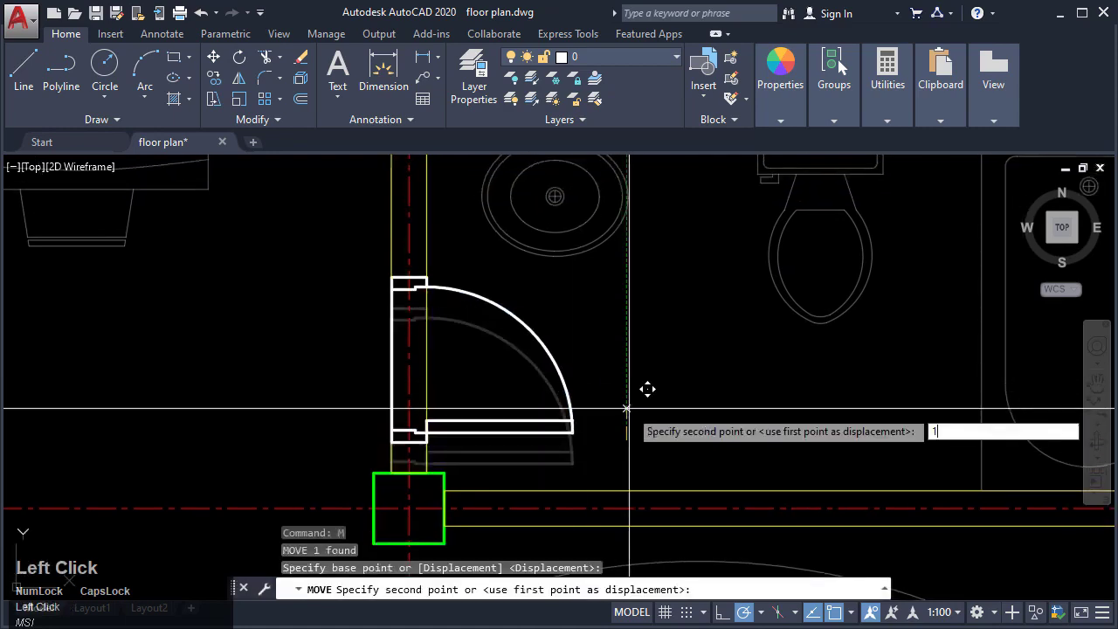
key("Return")
key("Escape")
scroll(629, 405, "down", 5)
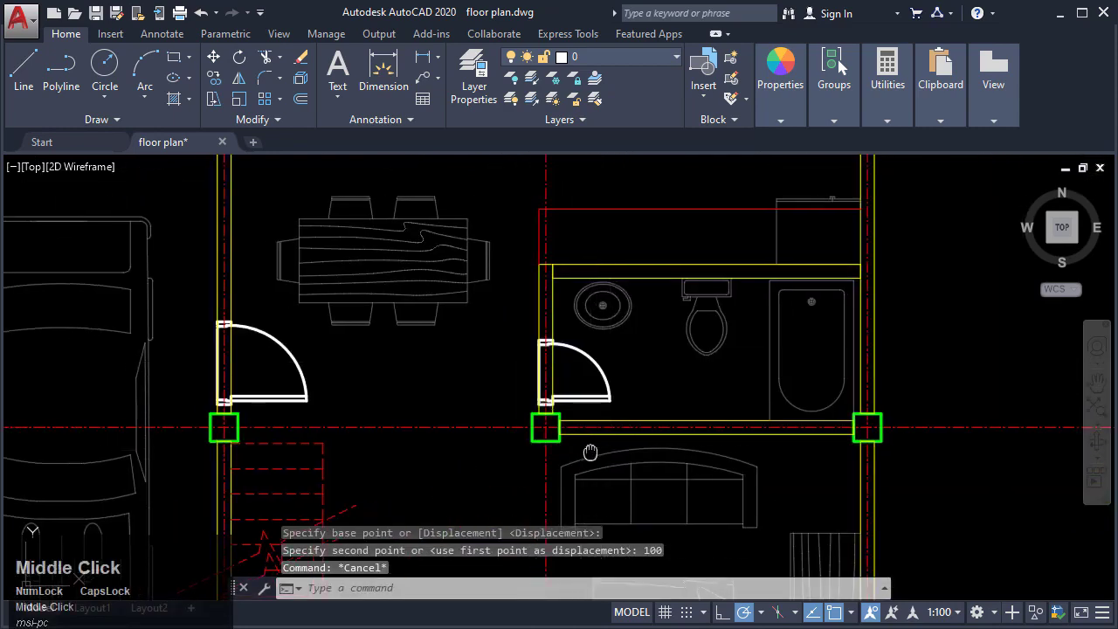
Step: Assign the front door D1 to the THIN LINE layer
left_click(615, 465)
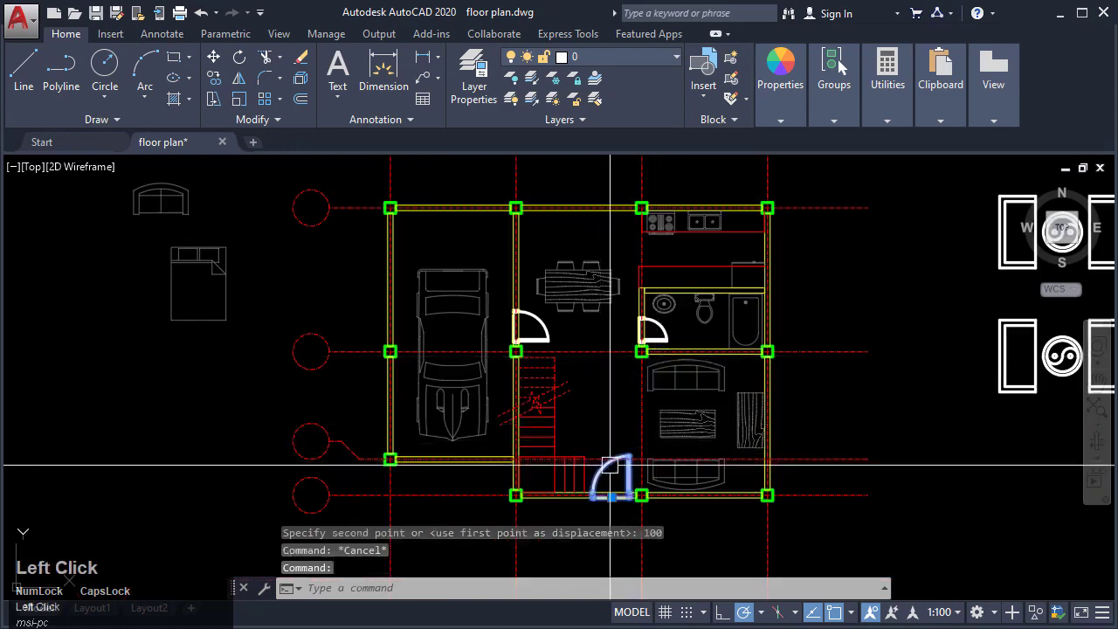
left_click(622, 57)
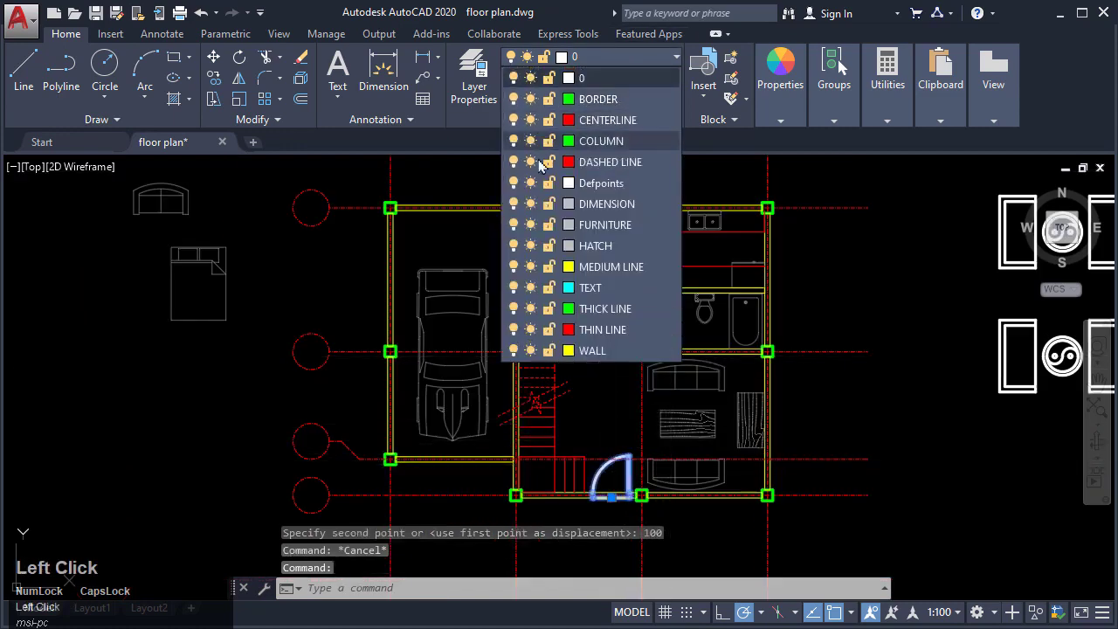
left_click(601, 330)
key("Escape")
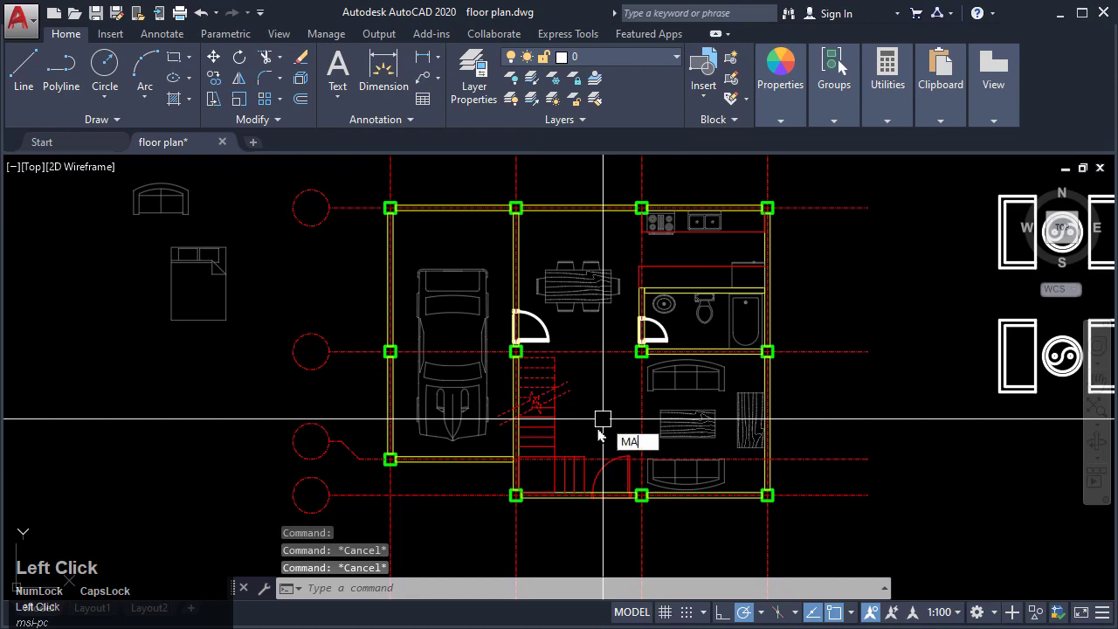
Step: Match the properties of front door D1 onto the garage wall door D2 and the bathroom door D3
key("Return")
left_click(608, 476)
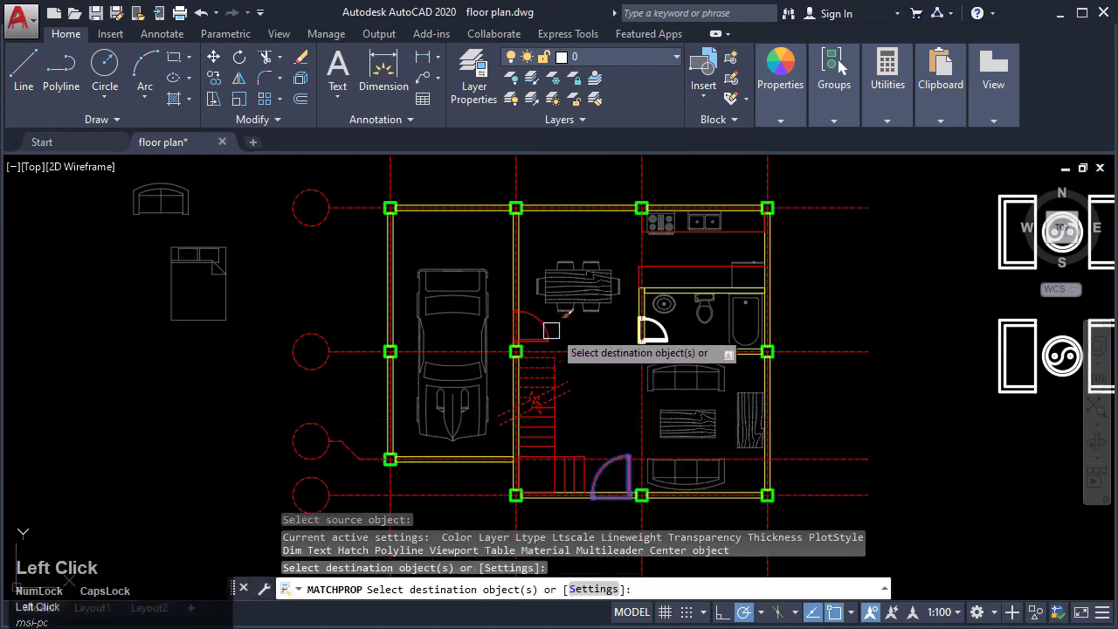
scroll(649, 321, "up", 2)
left_click(647, 331)
middle_click_drag(647, 331, 633, 334)
scroll(635, 312, "down", 4)
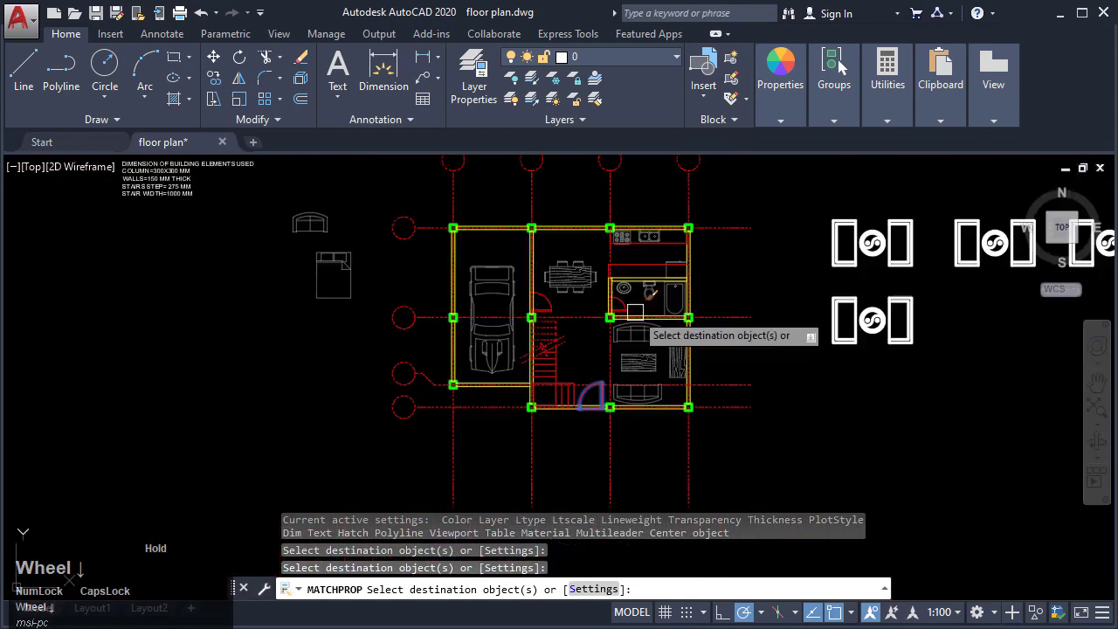
key("Escape")
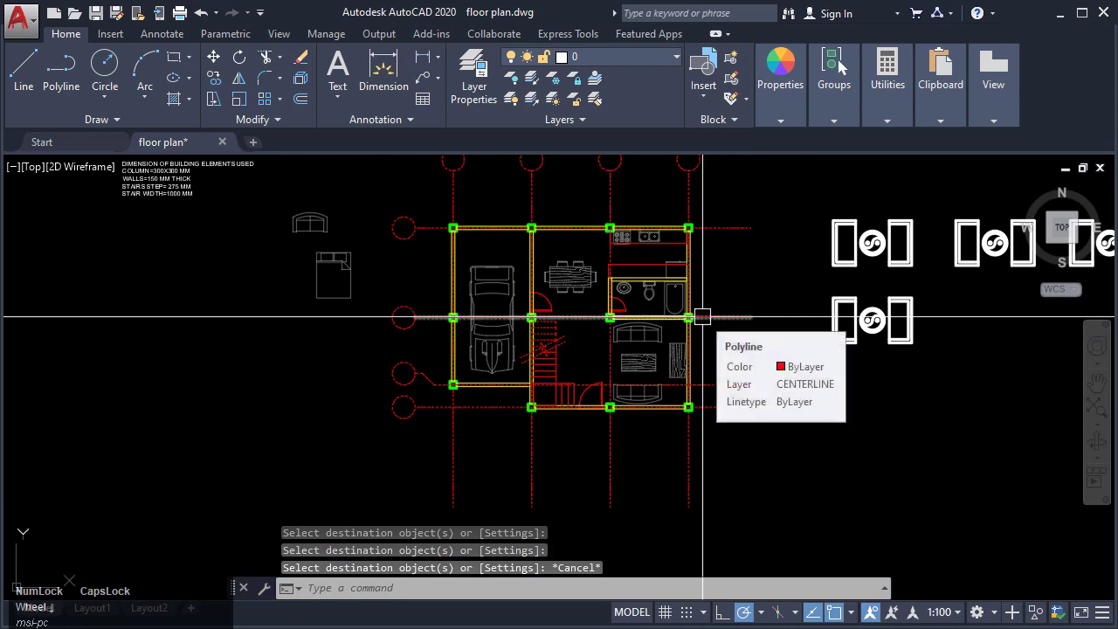
Step: Examine the doors and walls around the kitchen, bathroom, dining area and garage of the floor plan
middle_click_drag(698, 320, 672, 369)
scroll(619, 358, "up", 2)
key("Escape")
key("Escape")
mouse_move(626, 323)
middle_mouse_down()
mouse_move(667, 360)
mouse_move(734, 281)
middle_mouse_up()
scroll(664, 245, "up", 4)
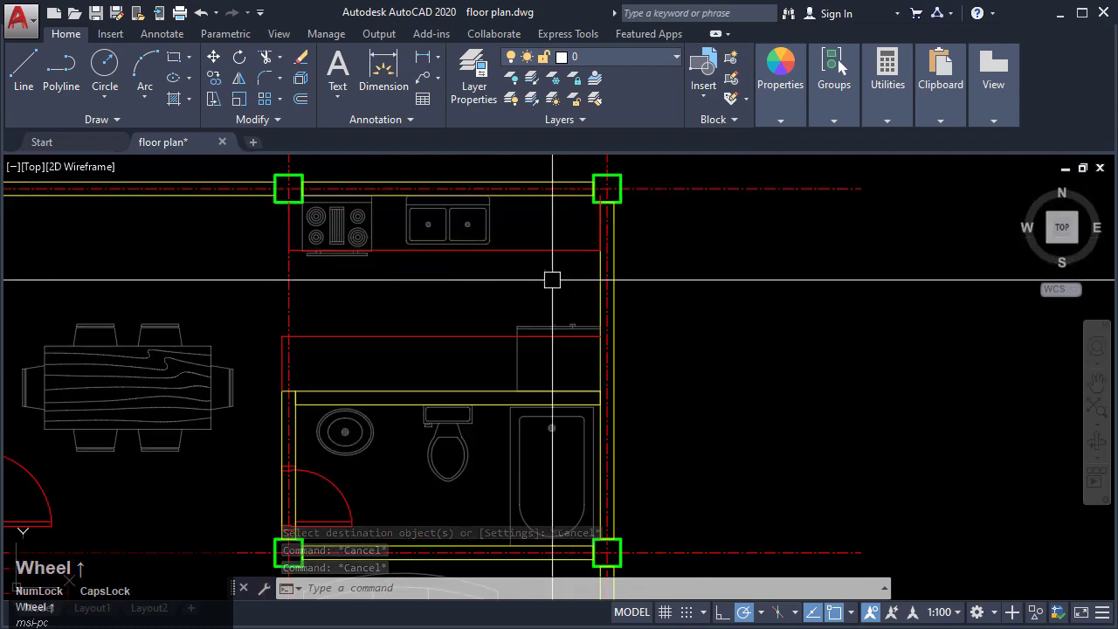
middle_click_drag(552, 281, 777, 377)
mouse_move(314, 285)
middle_mouse_down()
mouse_move(629, 302)
mouse_move(853, 278)
middle_mouse_up()
scroll(557, 284, "down", 4)
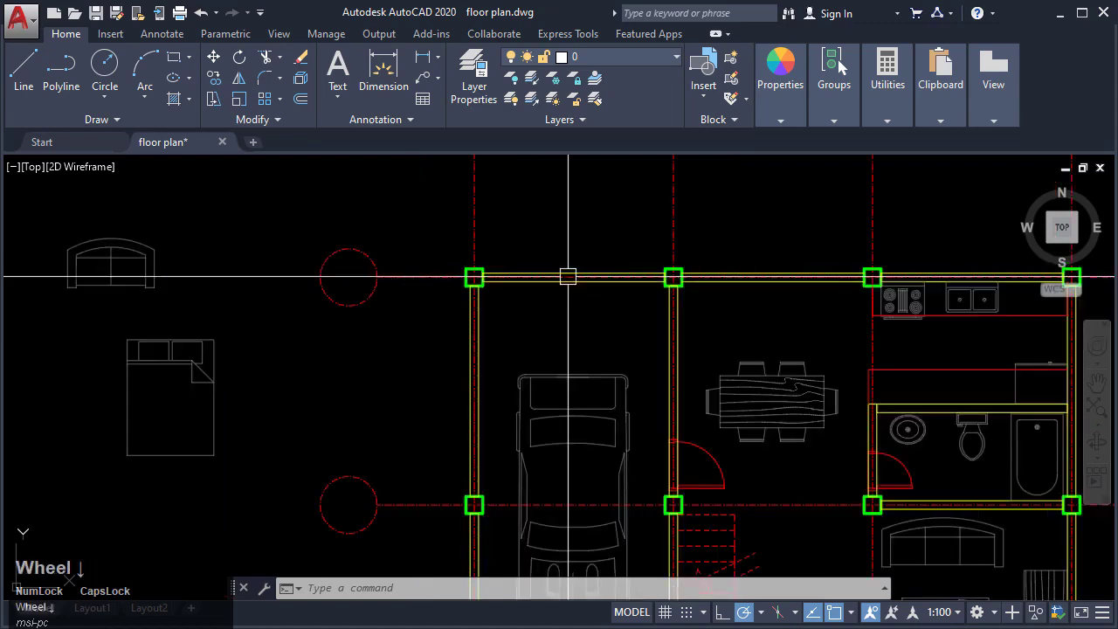
mouse_move(769, 379)
middle_mouse_down()
mouse_move(603, 393)
mouse_move(582, 440)
mouse_move(577, 317)
mouse_move(602, 252)
middle_mouse_up()
scroll(577, 347, "down", 4)
scroll(571, 305, "up", 4)
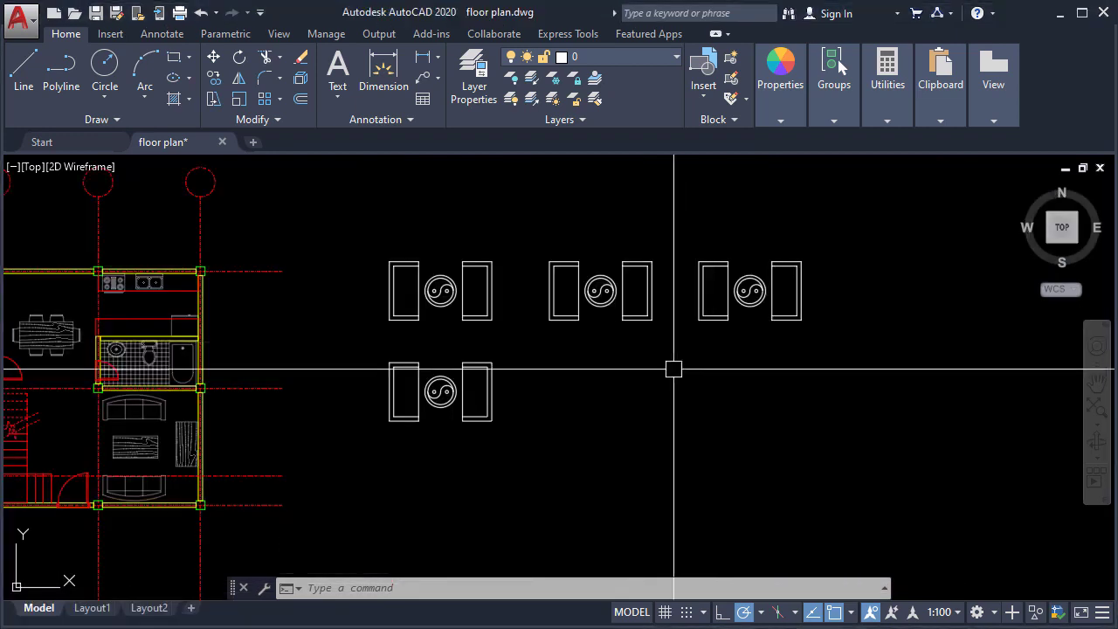
Step: Delete all four FURNI 1 furniture blocks in the empty area right of the floor plan
left_click(459, 394)
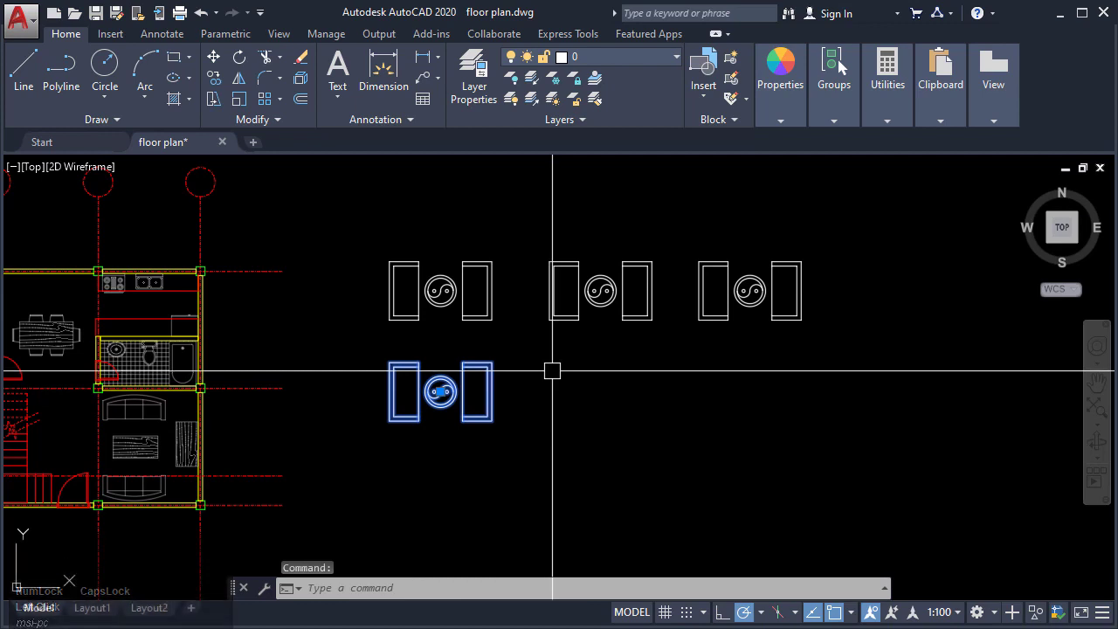
left_click(841, 404)
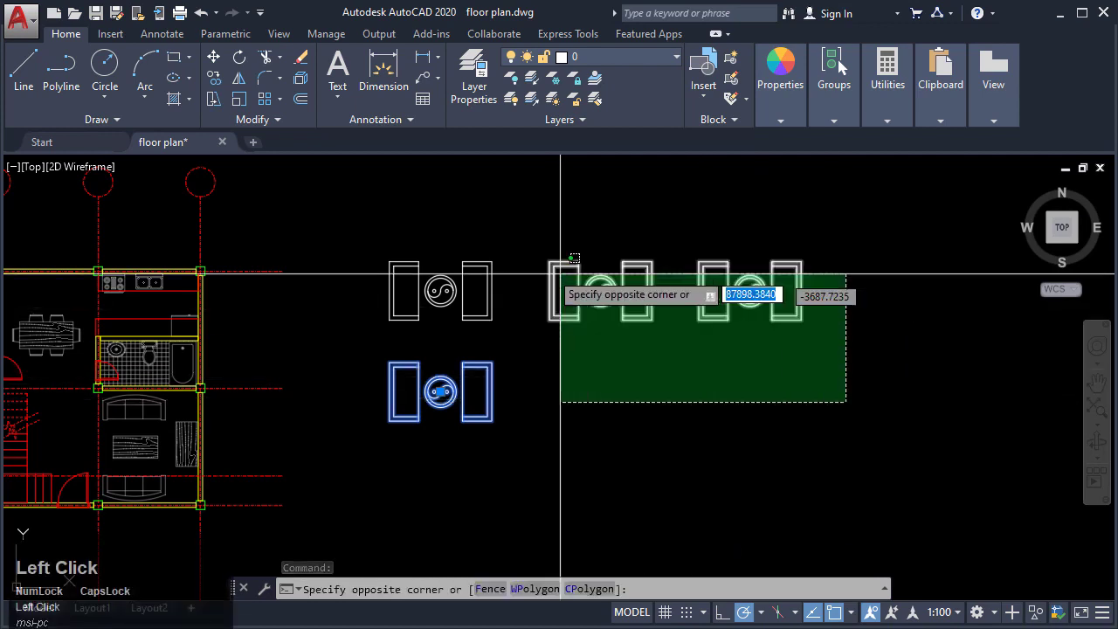
left_click(420, 228)
key("Delete")
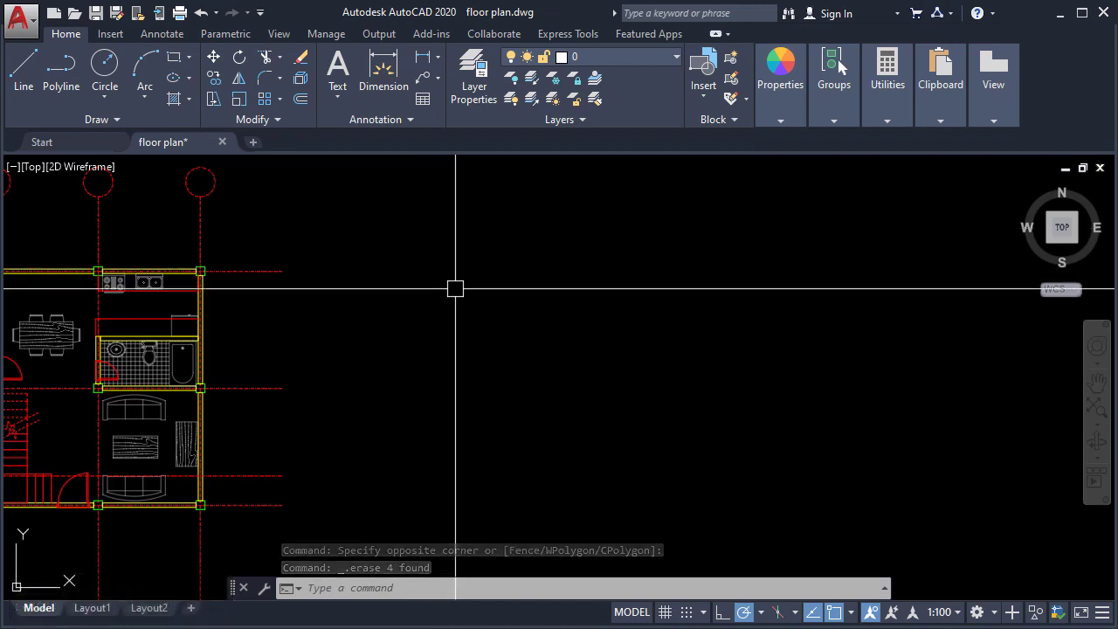
key("Escape")
key("Escape")
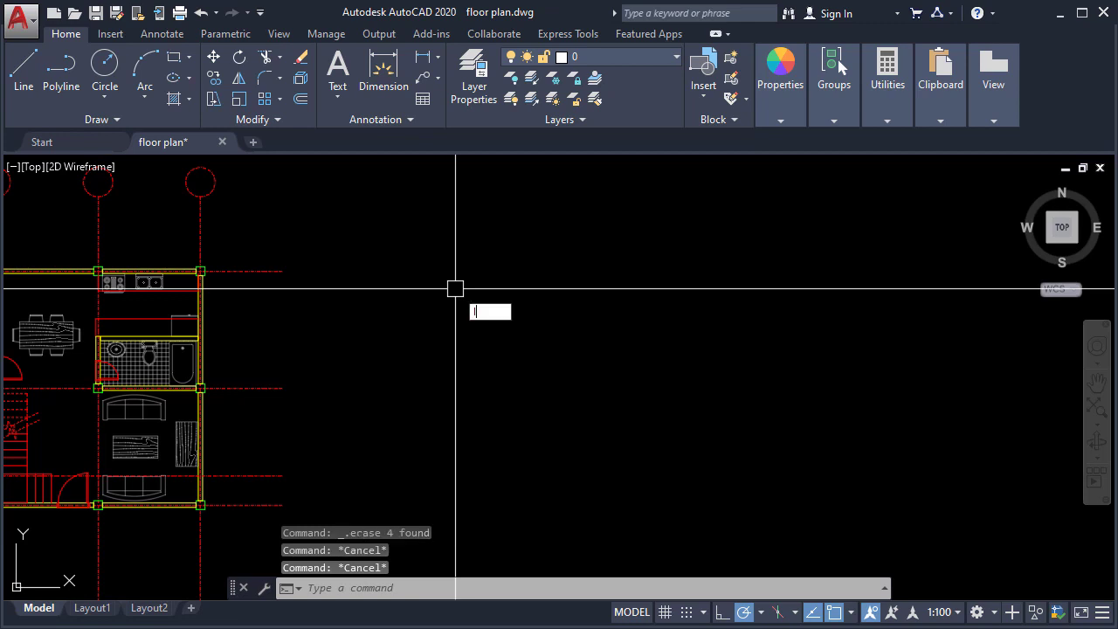
Step: Insert one FURNI 1 block from the recent blocks into the empty area right of the floor plan
type("INSERT")
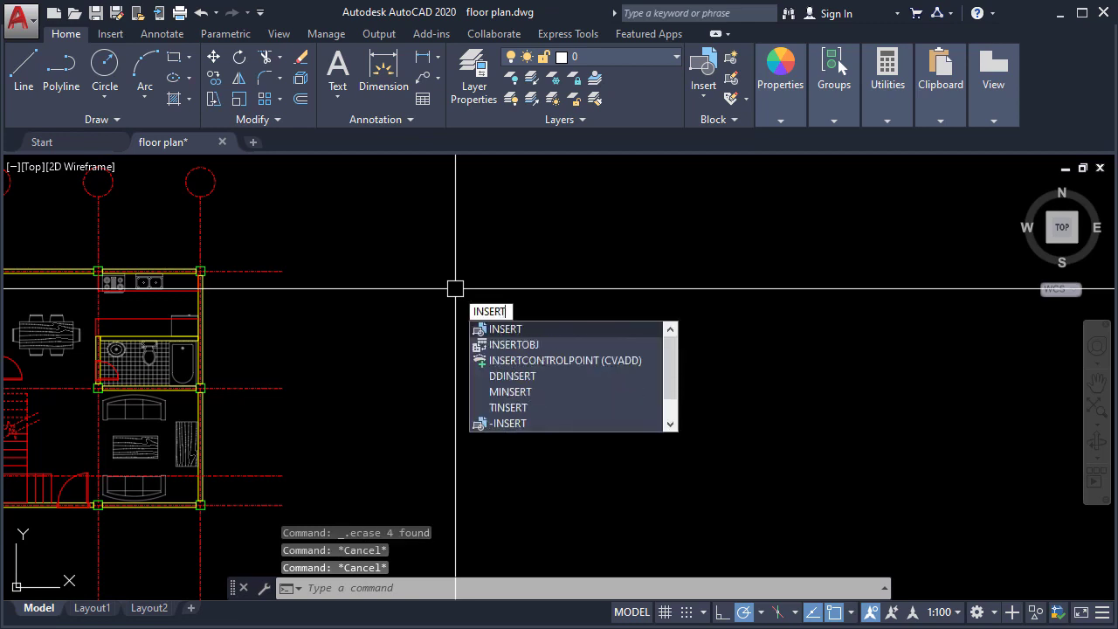
key("Return")
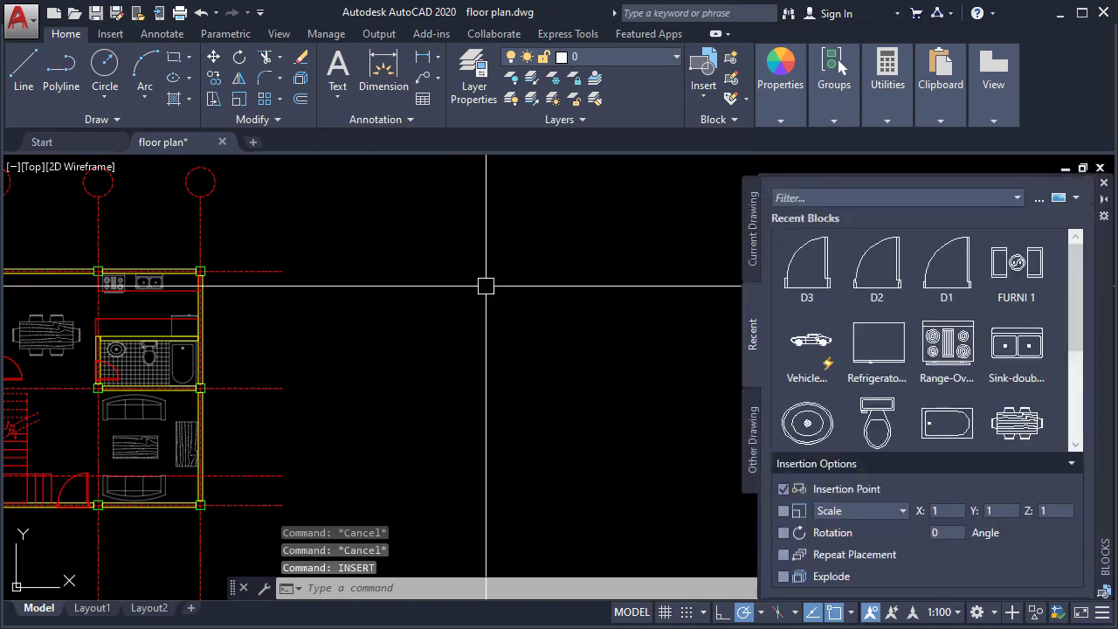
mouse_move(1080, 273)
left_mouse_down()
mouse_move(1073, 391)
mouse_move(1081, 255)
left_mouse_up()
left_click(1016, 262)
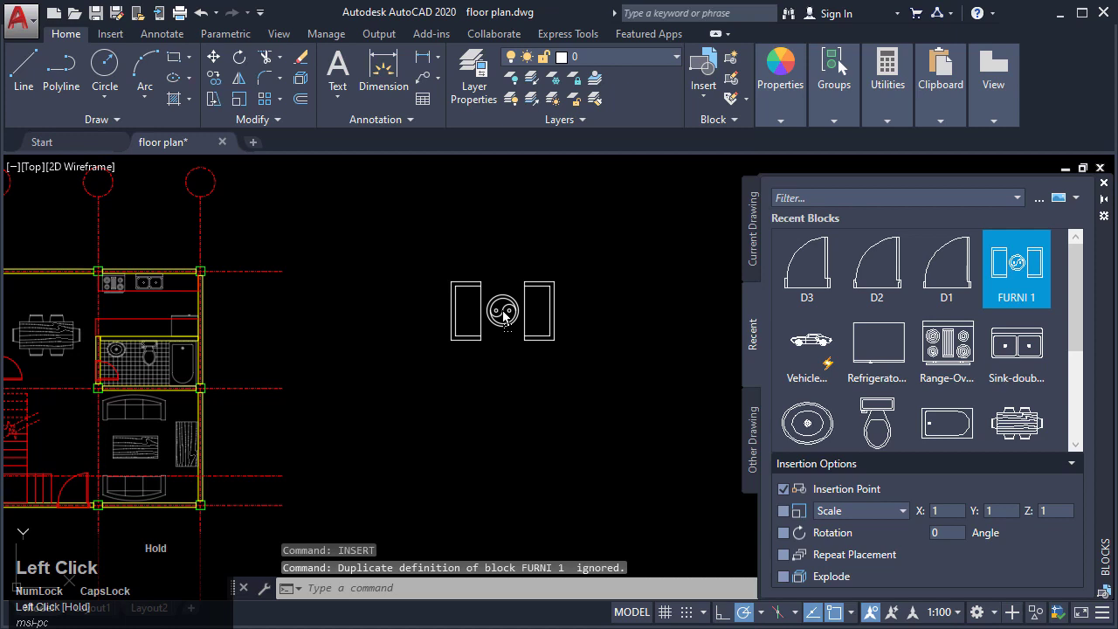
left_click_drag(505, 316, 503, 316)
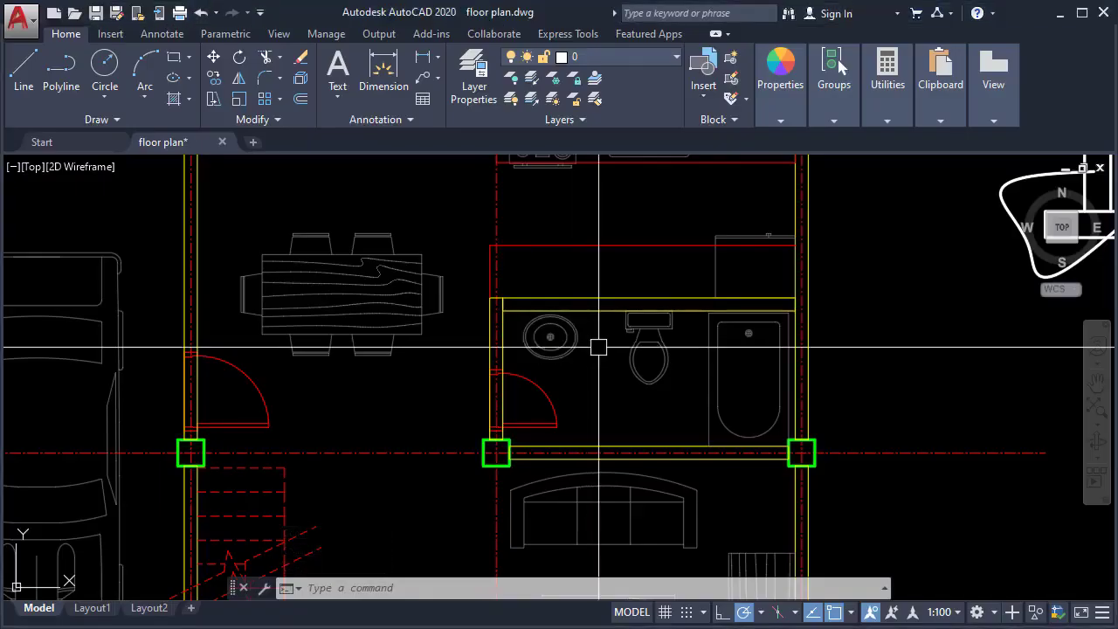
Step: Copy the column at the kitchen's upper right corner about 1400 mm up and to the right, into the empty area outside the plan
mouse_move(569, 369)
middle_mouse_down()
mouse_move(596, 342)
mouse_move(511, 292)
mouse_move(442, 390)
mouse_move(533, 332)
mouse_move(511, 397)
mouse_move(475, 434)
middle_mouse_up()
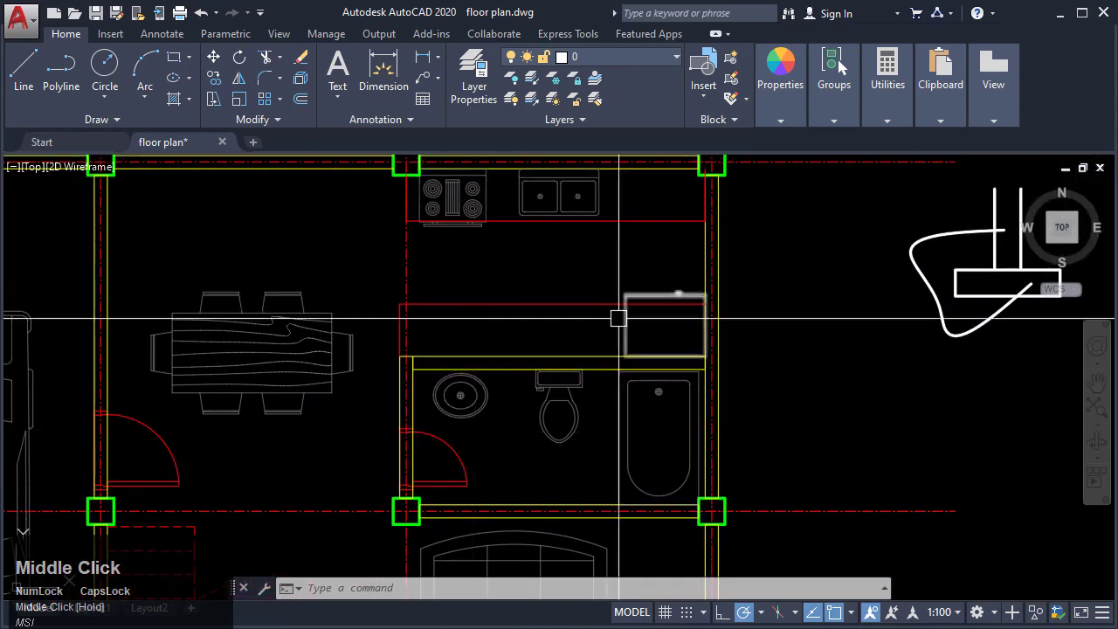
middle_click_drag(720, 192, 631, 290)
scroll(631, 266, "up", 2)
key("Escape")
key("Escape")
left_click(560, 215)
left_click(736, 363)
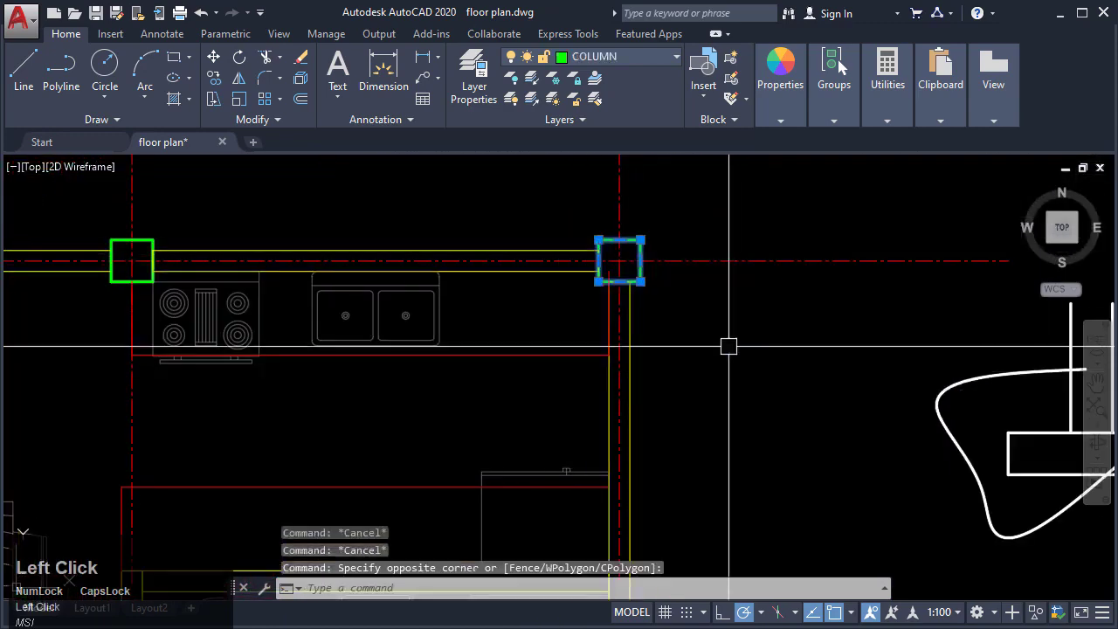
middle_click_drag(729, 347, 664, 369)
type("CO")
key("Return")
left_click(581, 310)
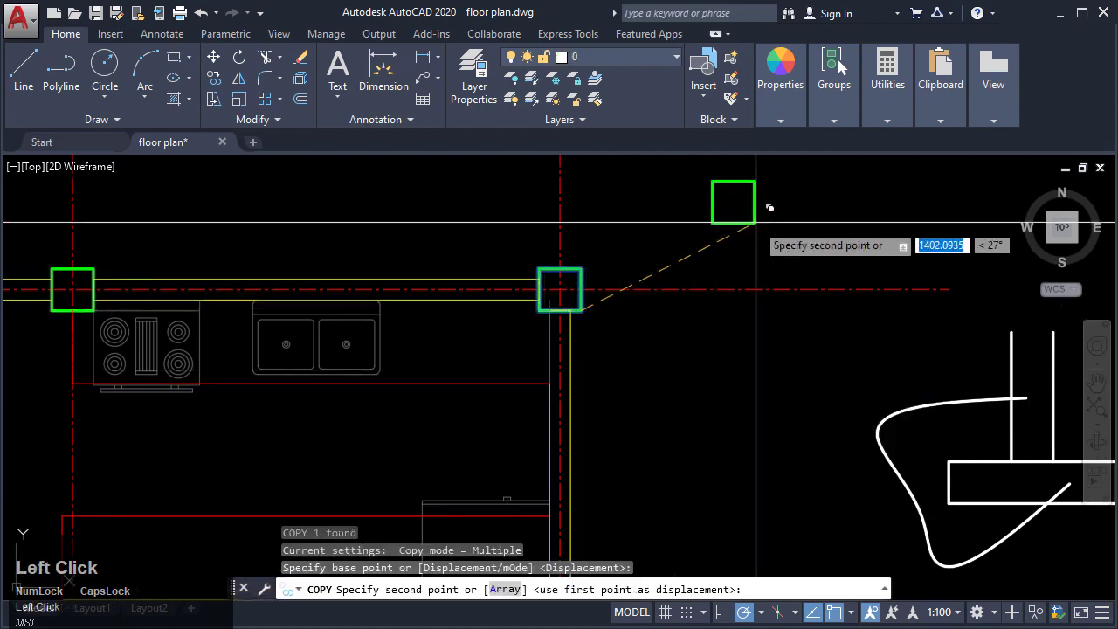
left_click(756, 224)
key("Escape")
key("Escape")
middle_click_drag(738, 247, 571, 362)
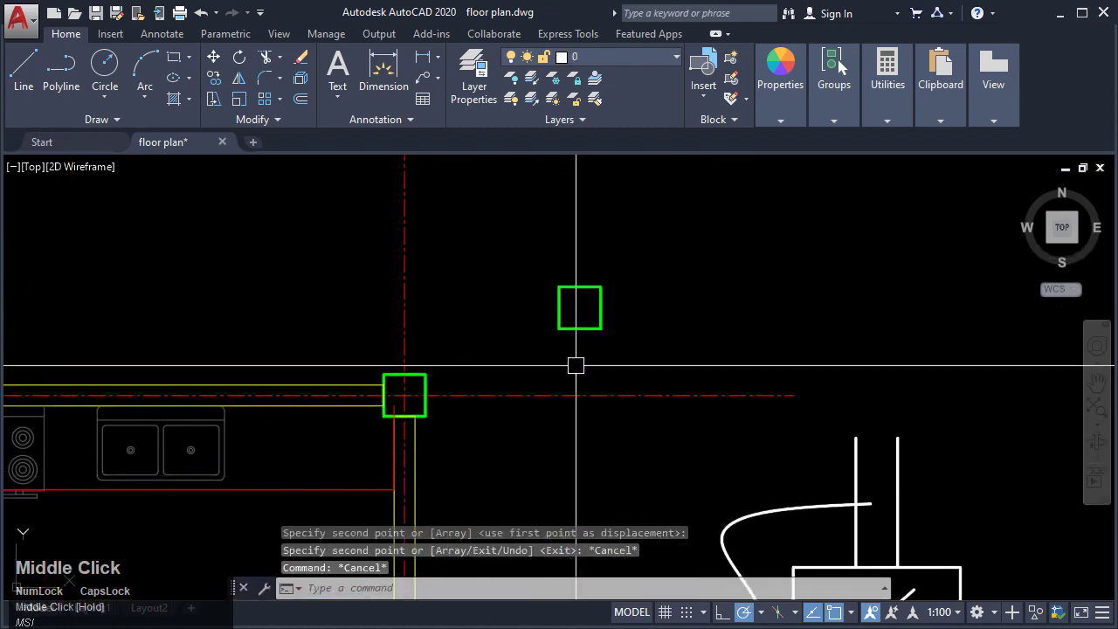
Step: Fill the copied column in the empty area outside the plan with a SOLID hatch
key("Escape")
key("Escape")
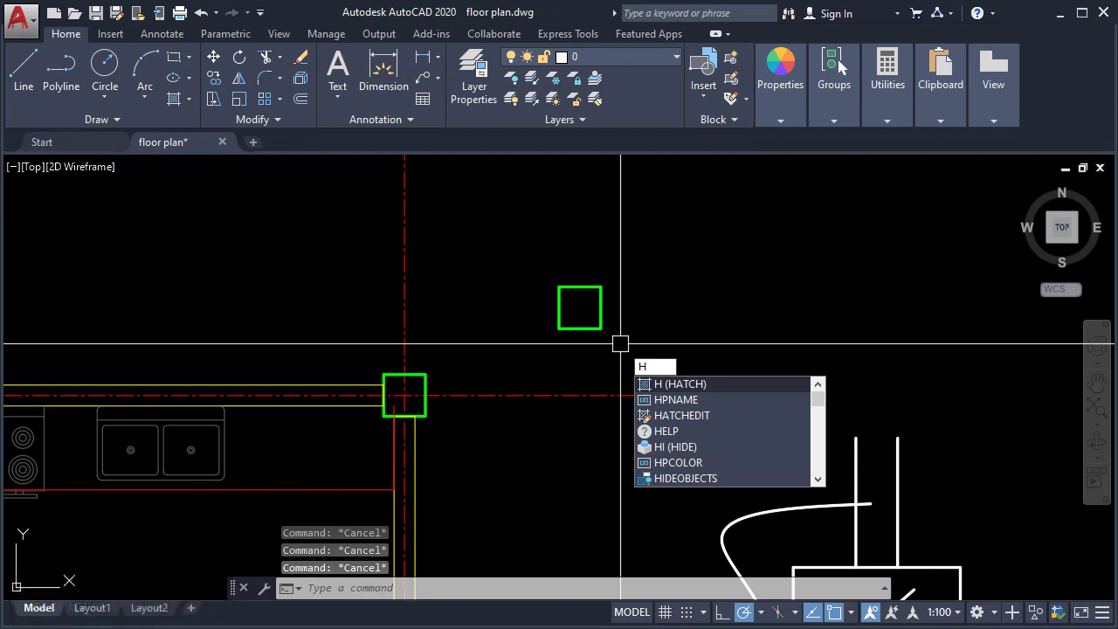
key("Return")
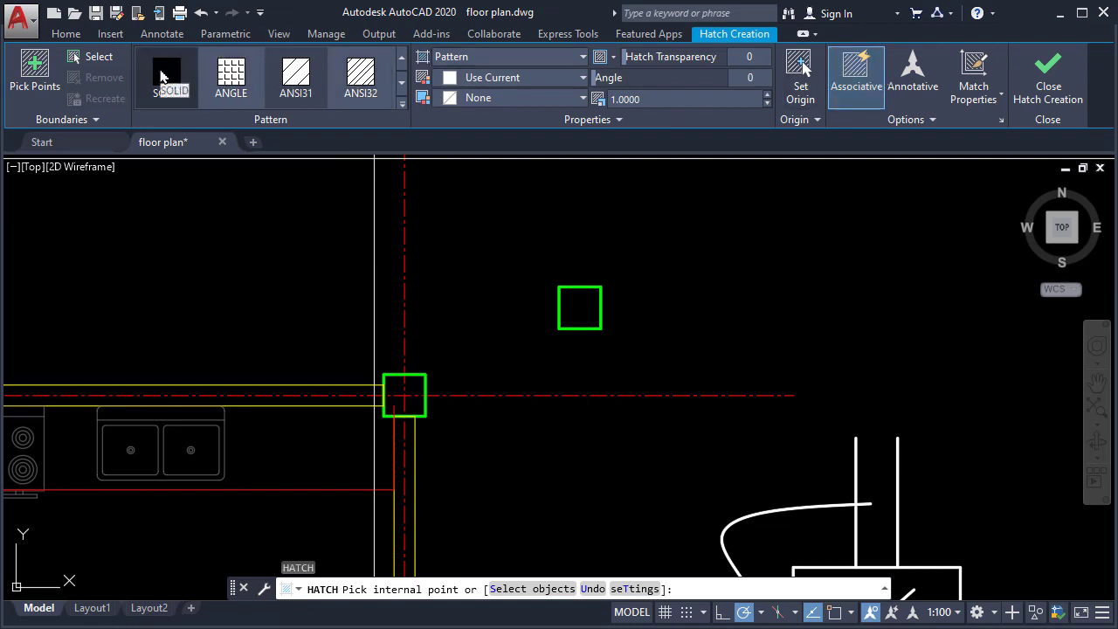
left_click(166, 74)
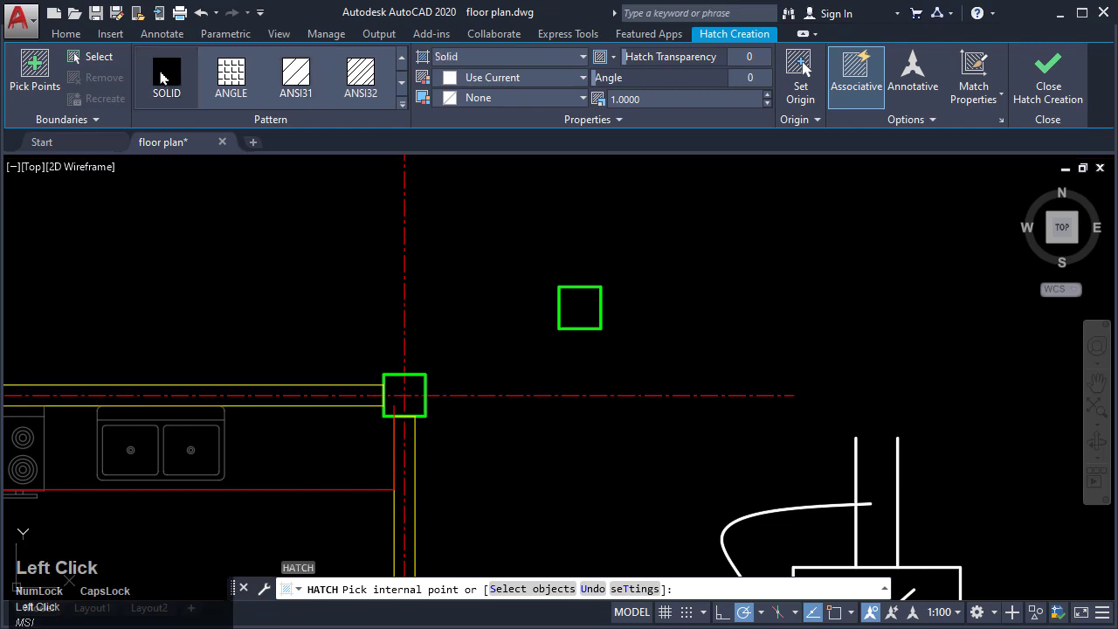
left_click(578, 307)
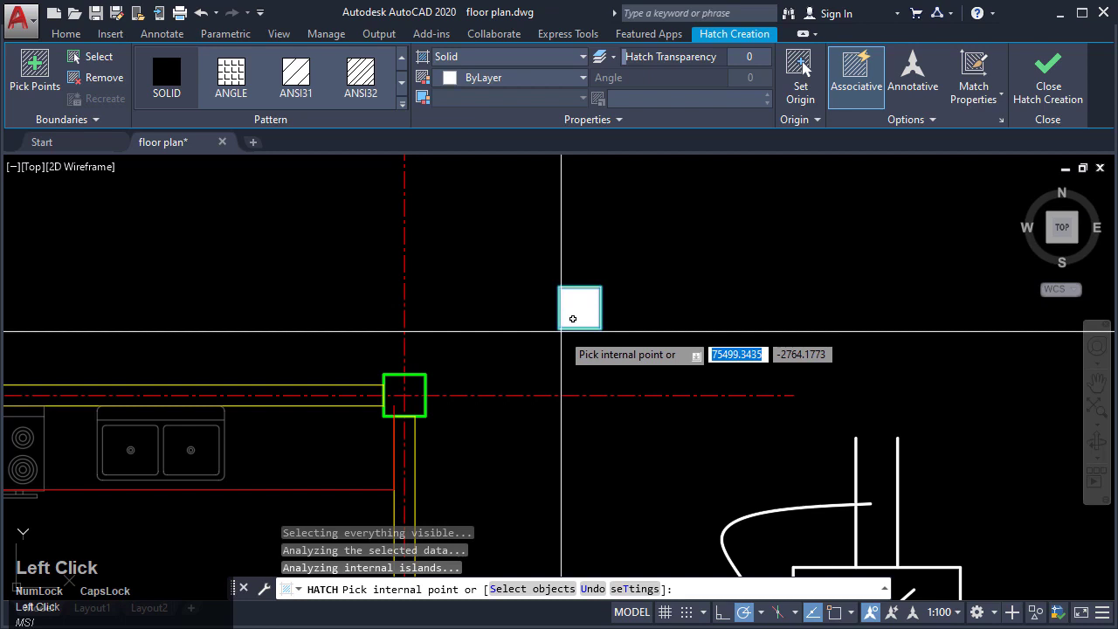
key("Return")
scroll(583, 309, "up", 5)
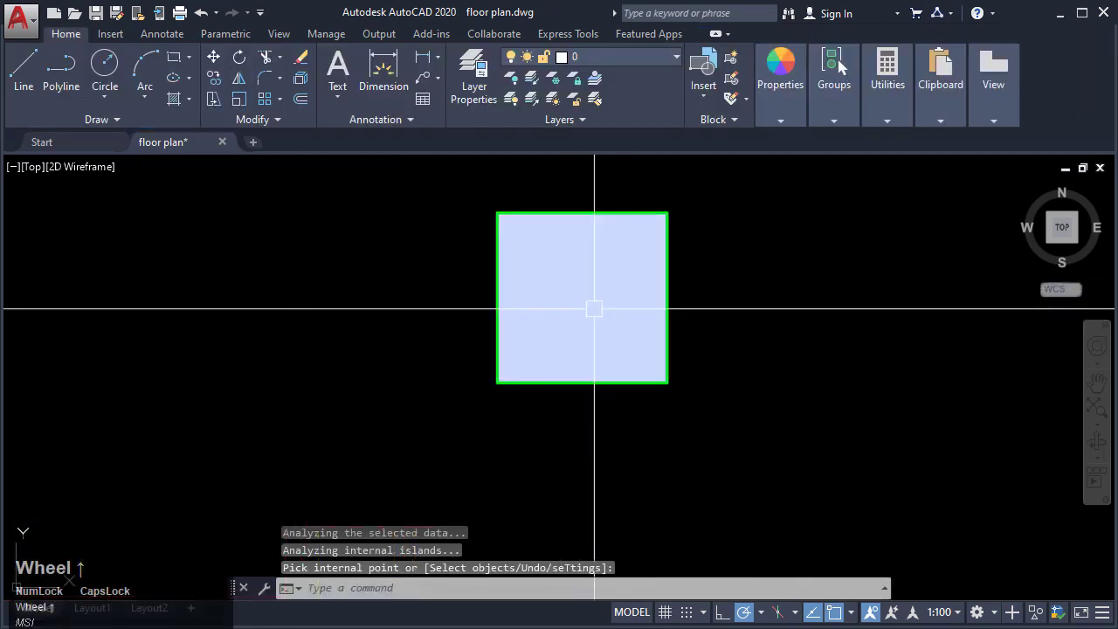
middle_click_drag(594, 309, 528, 375)
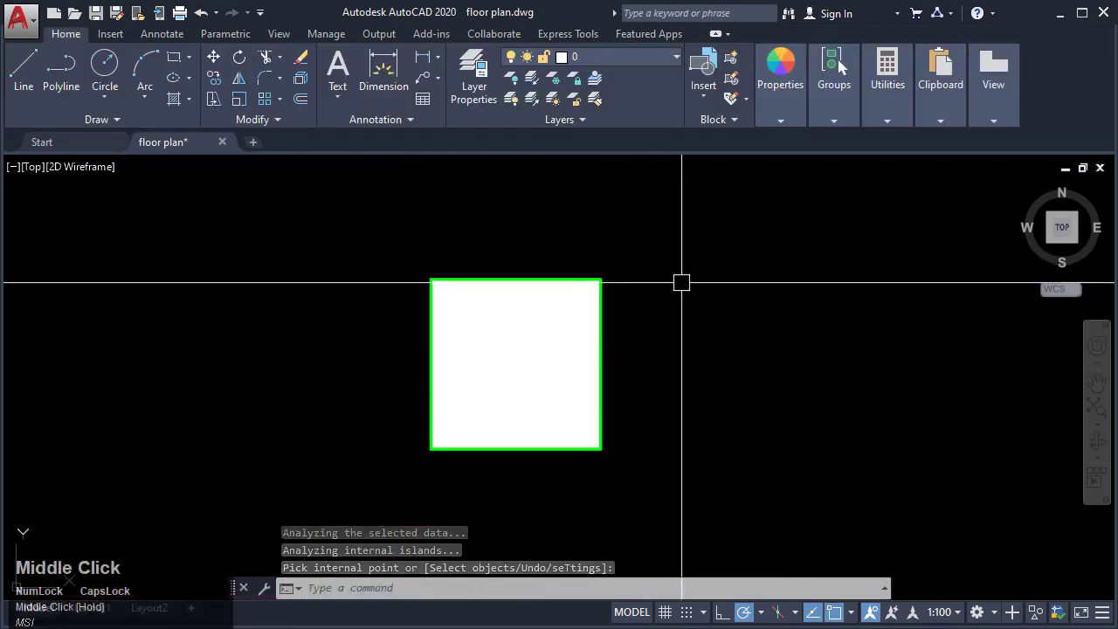
Step: Move the copied column's solid hatch to the HATCH layer
left_click(612, 349)
left_click(516, 376)
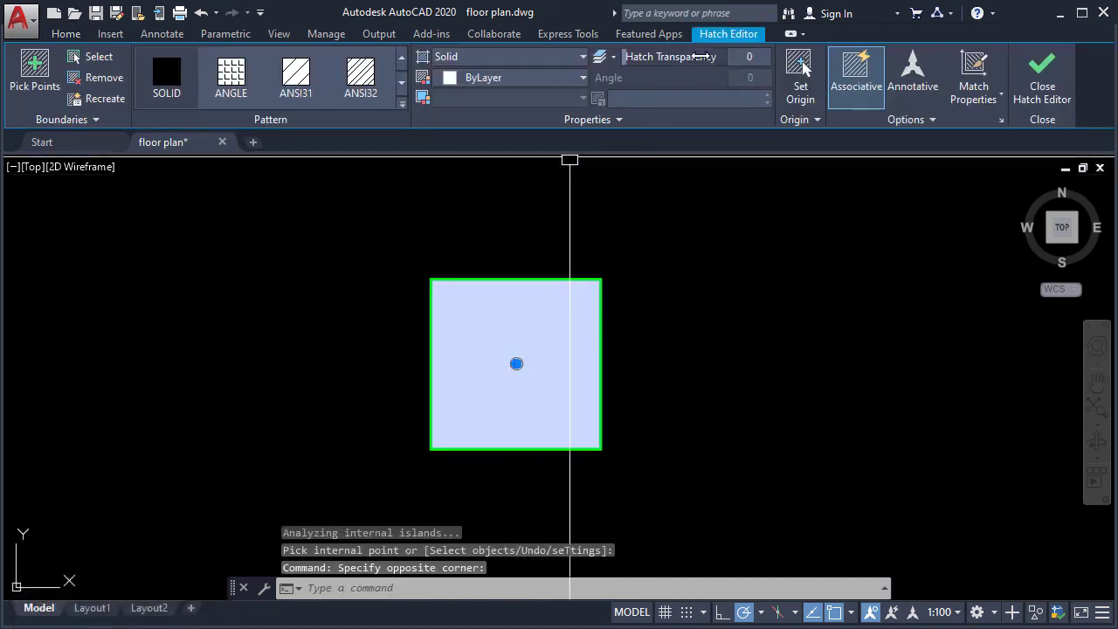
left_click(167, 71)
left_click(66, 35)
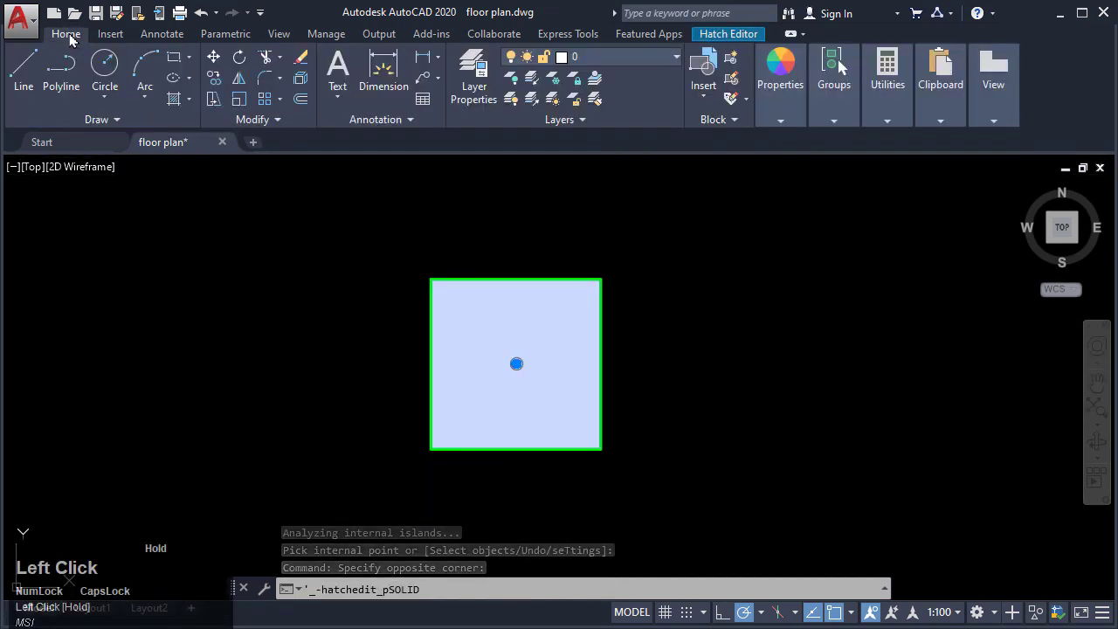
left_click(633, 59)
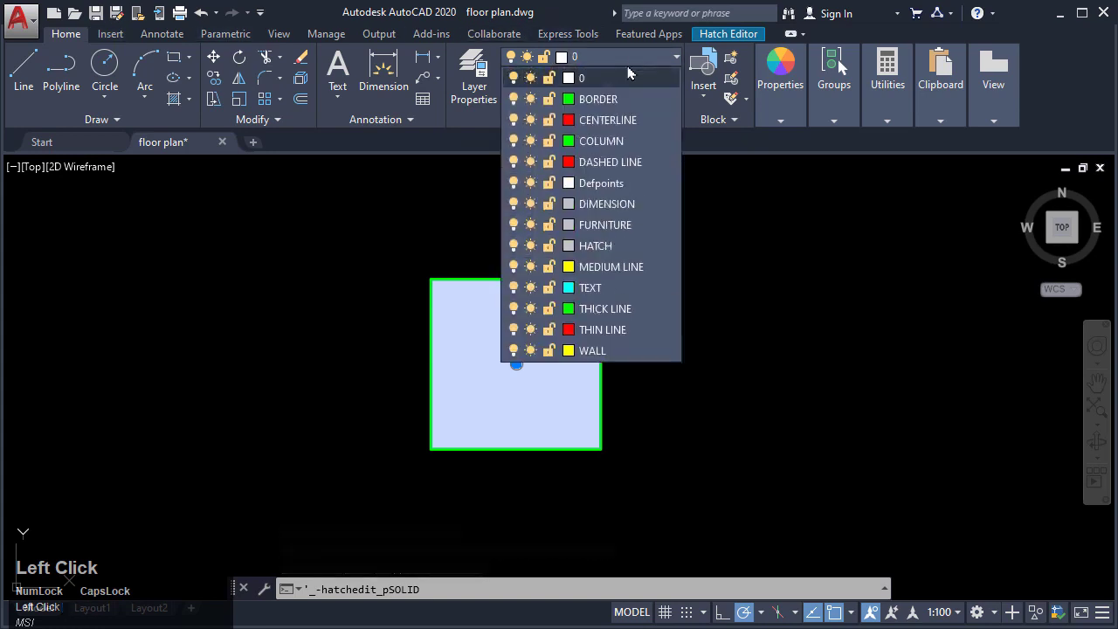
left_click(597, 247)
Step: Copy the wall between the garage's two upper columns about 10600 mm to the right, placing it just above the hatched column copy
scroll(515, 270, "down", 4)
scroll(515, 270, "down", 4)
mouse_move(430, 324)
middle_mouse_down()
mouse_move(774, 247)
mouse_move(939, 247)
middle_mouse_up()
middle_click_drag(288, 287, 581, 286)
scroll(600, 239, "up", 2)
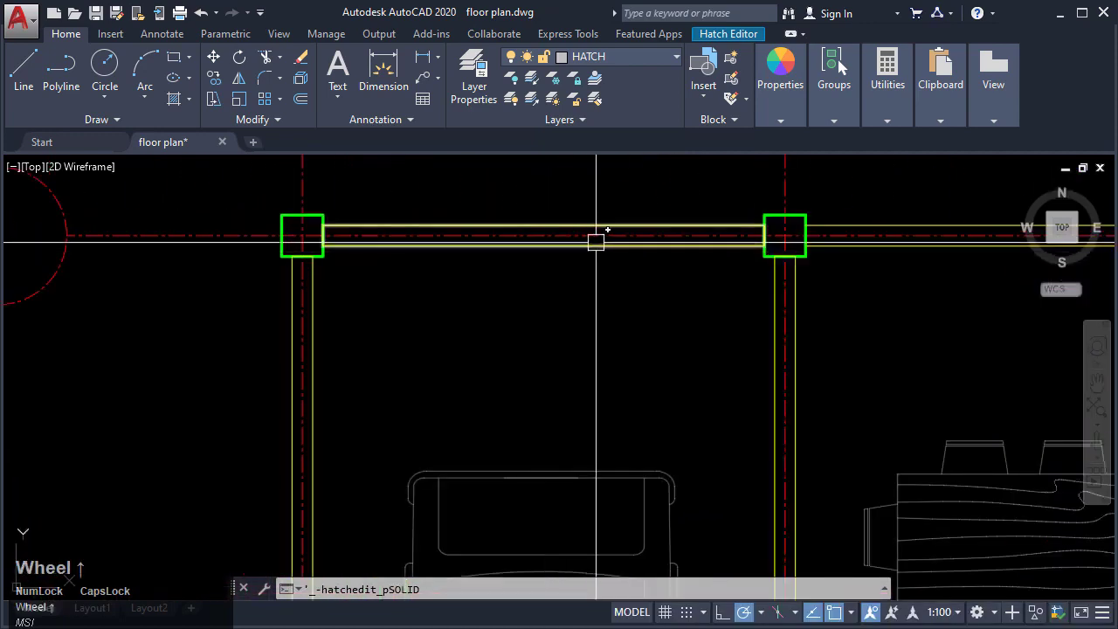
left_click(581, 242)
middle_click_drag(582, 242, 512, 316)
key("Return")
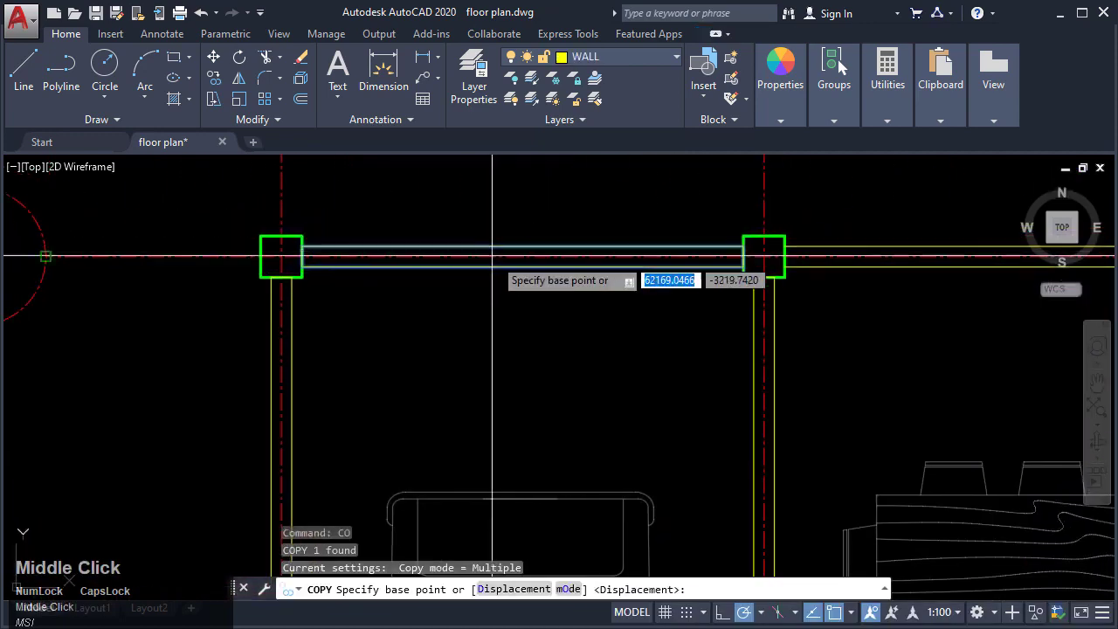
left_click(522, 266)
middle_click_drag(729, 314, 313, 335)
scroll(313, 334, "down", 4)
middle_click_drag(811, 296, 615, 309)
scroll(615, 308, "up", 4)
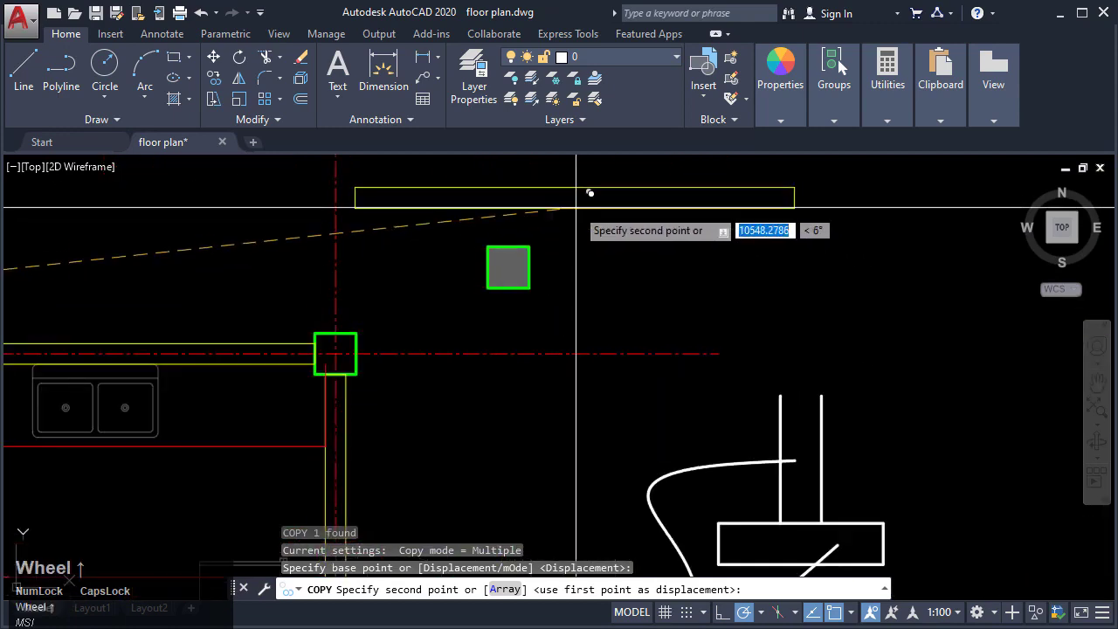
left_click(593, 212)
key("Escape")
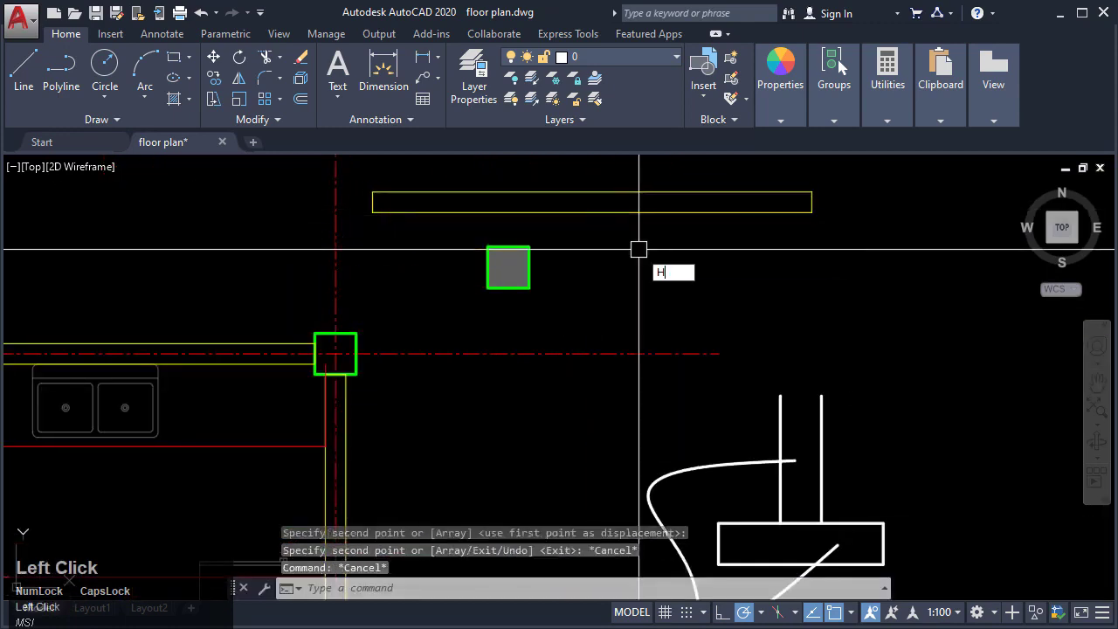
Step: Hatch the inside of the copied wall with the ANSI31 pattern
type("H")
key("Return")
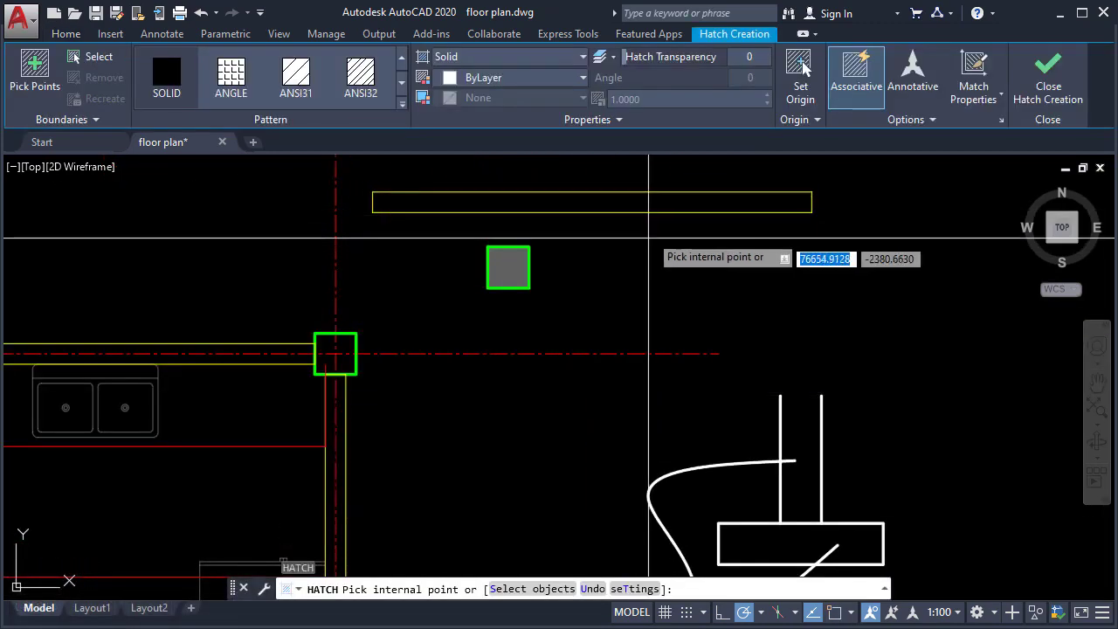
left_click(291, 77)
scroll(544, 210, "up", 4)
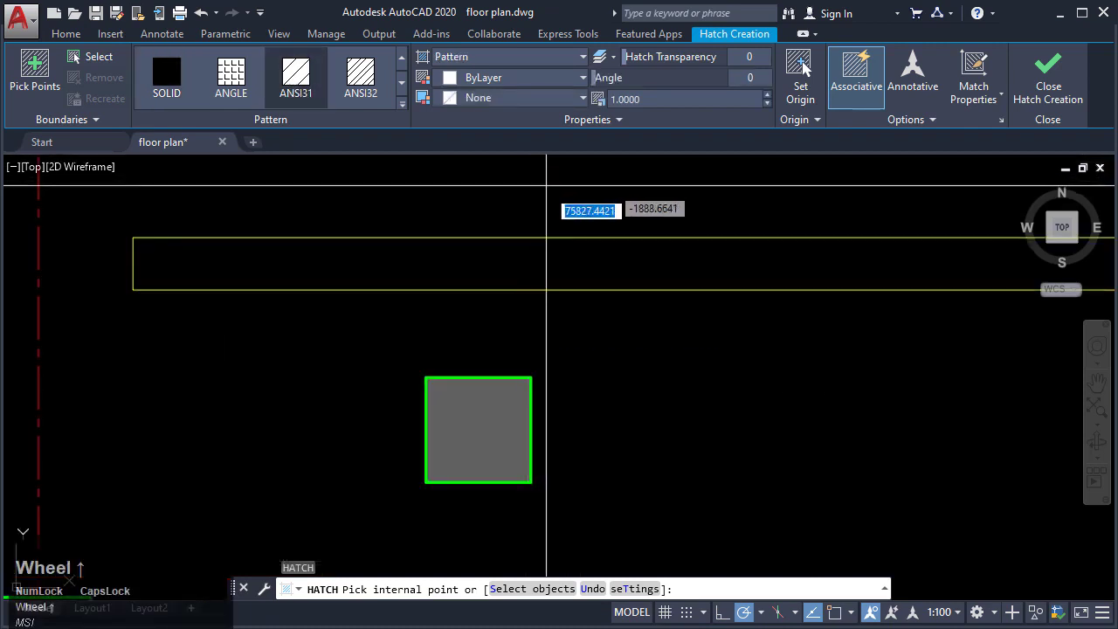
scroll(471, 247, "down", 2)
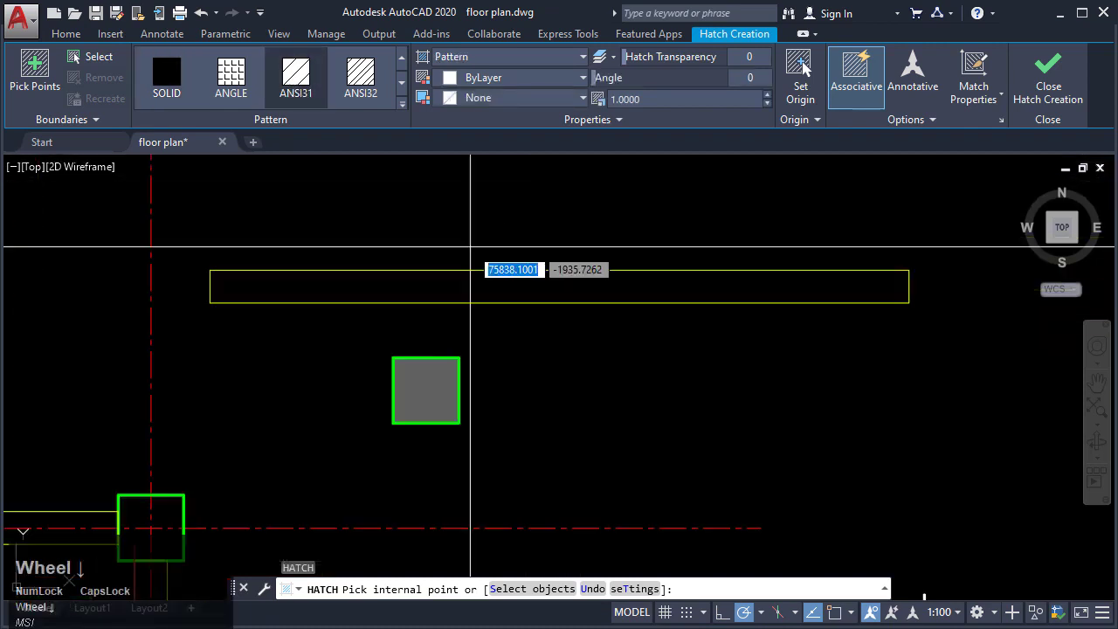
left_click(499, 283)
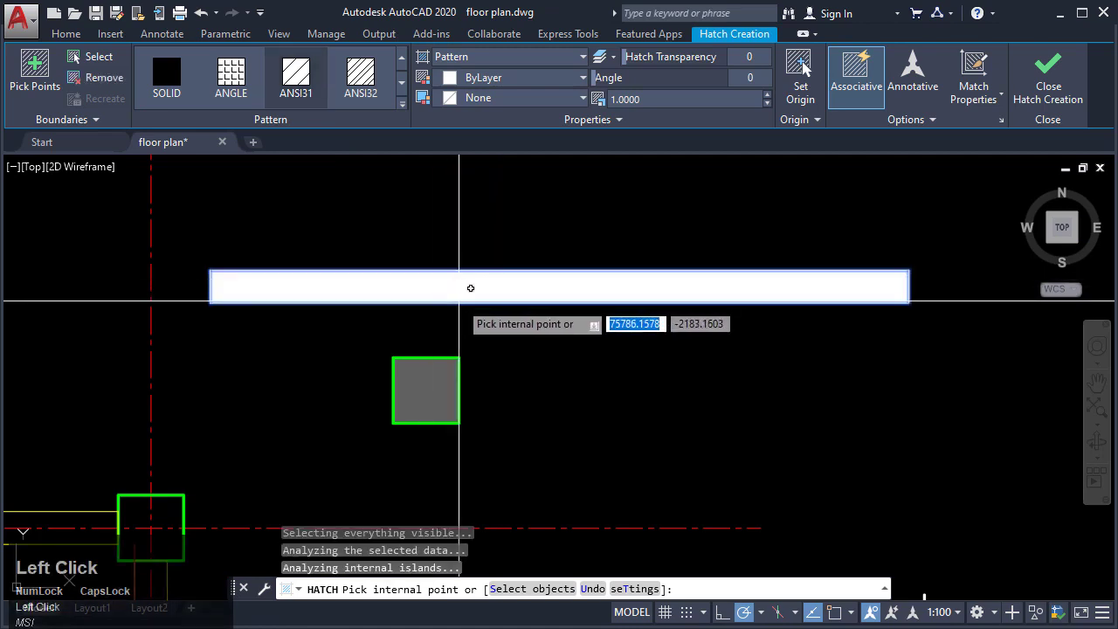
key("Return")
scroll(564, 289, "up", 2)
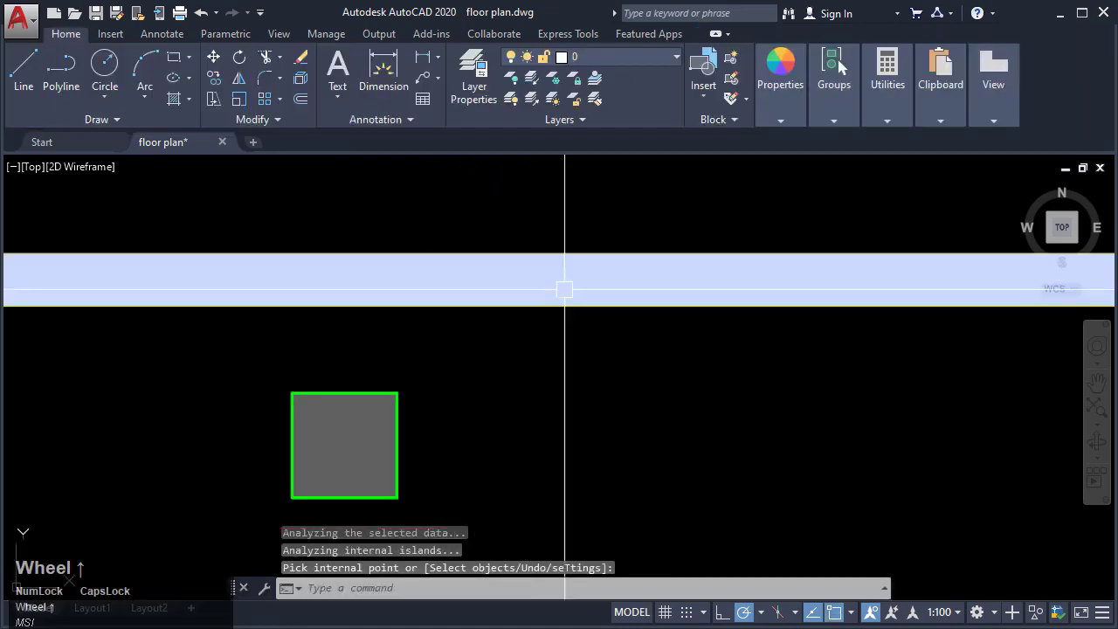
Step: Try a scale of 100 on the copied wall's ANSI31 hatch and finally set the scale to 300
left_click(560, 286)
scroll(524, 289, "down", 2)
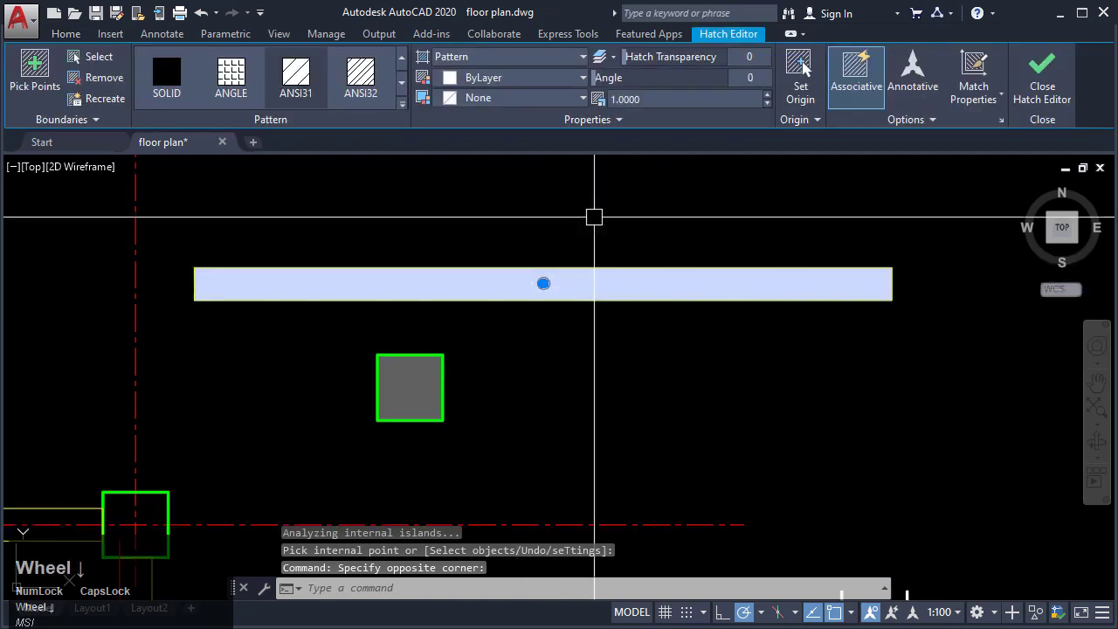
left_click(664, 97)
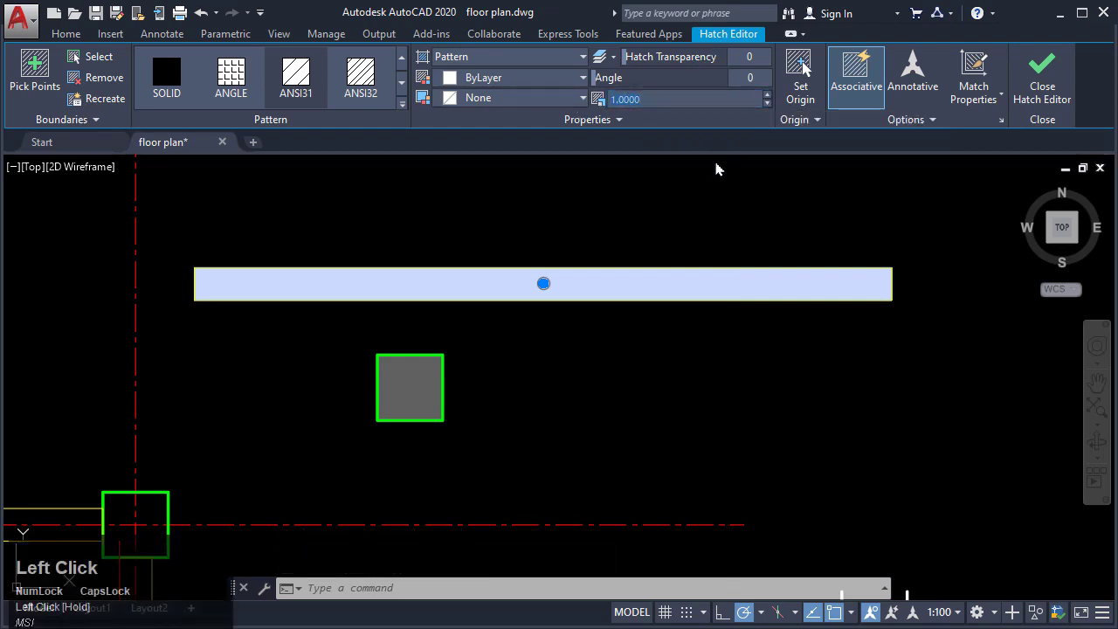
type("100")
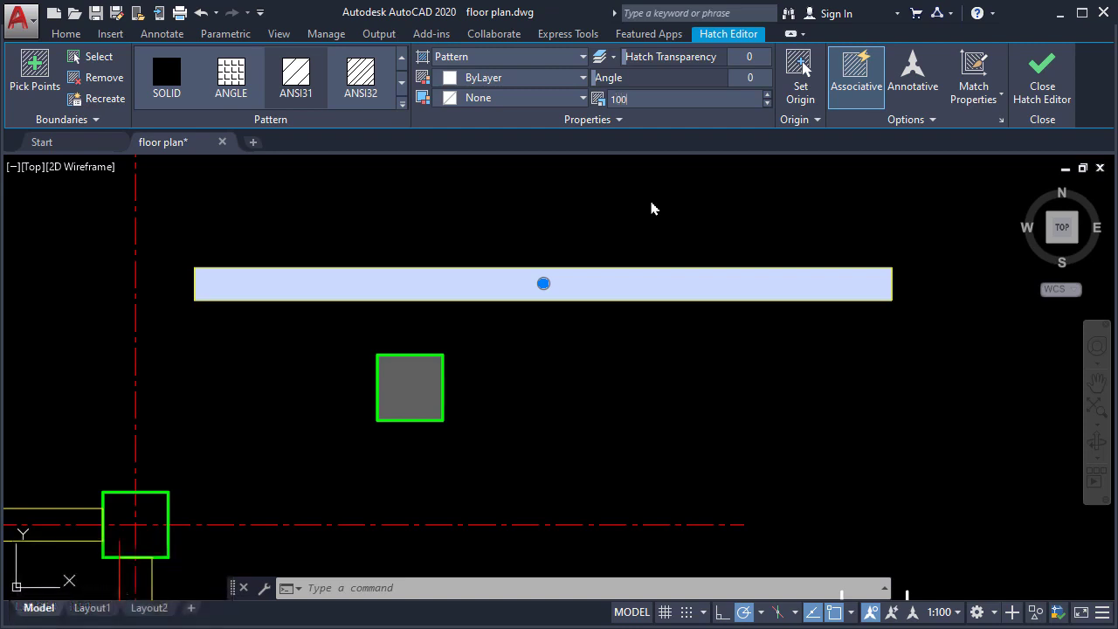
key("Return")
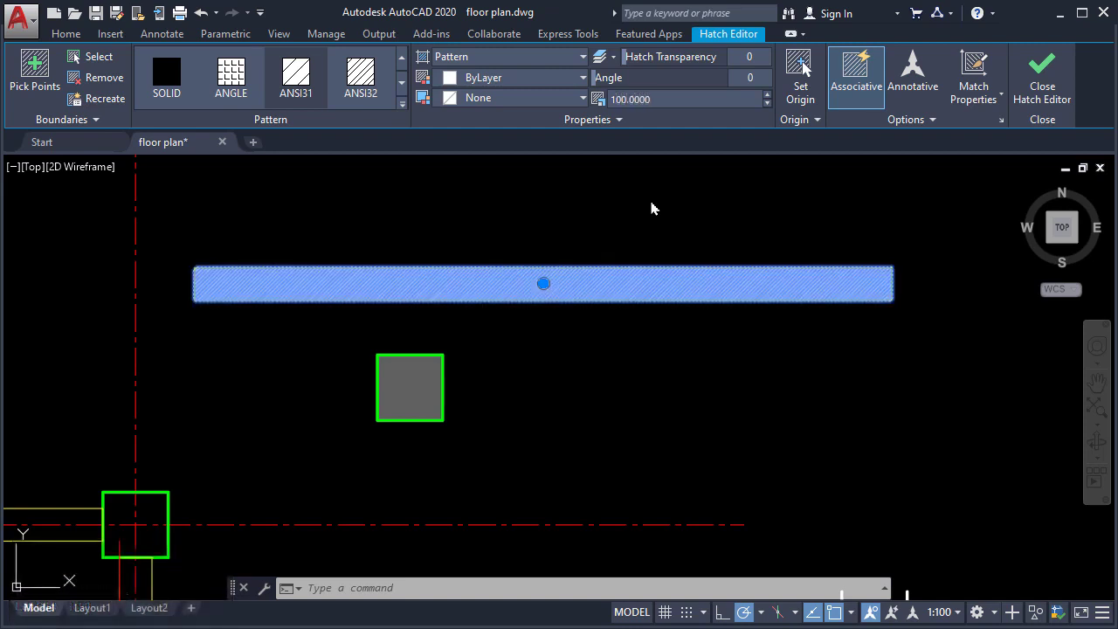
scroll(668, 217, "up", 3)
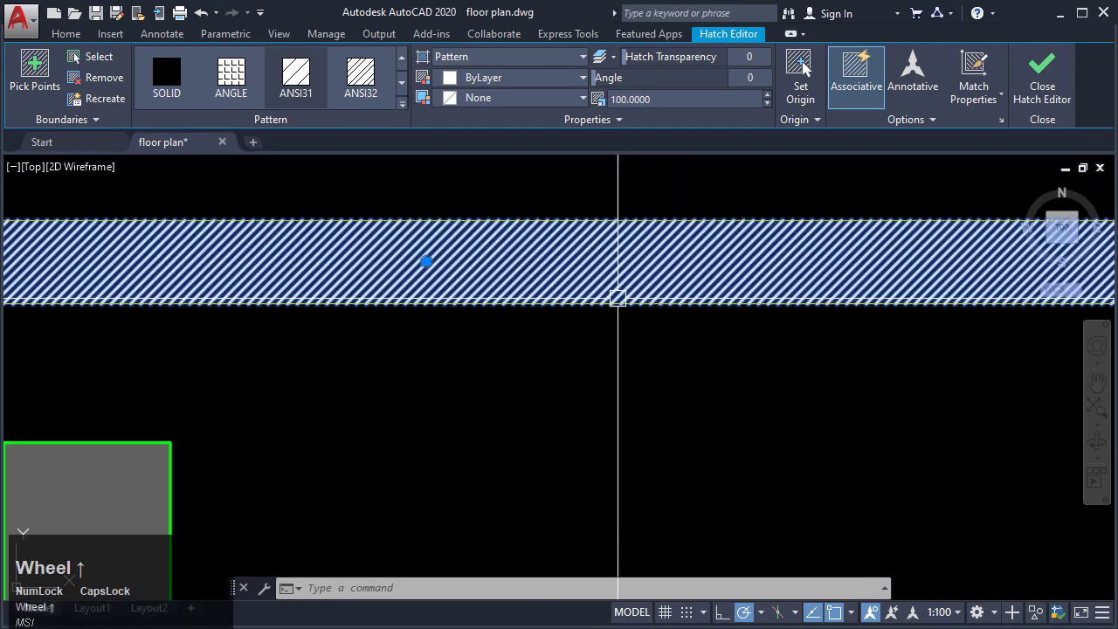
scroll(624, 282, "down", 2)
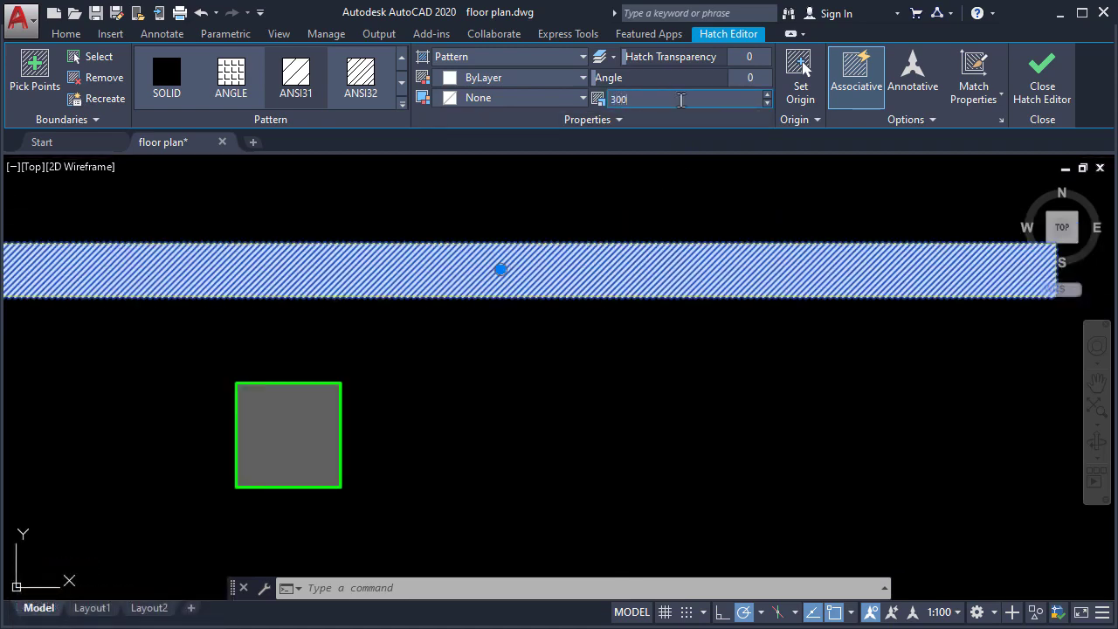
key("Return")
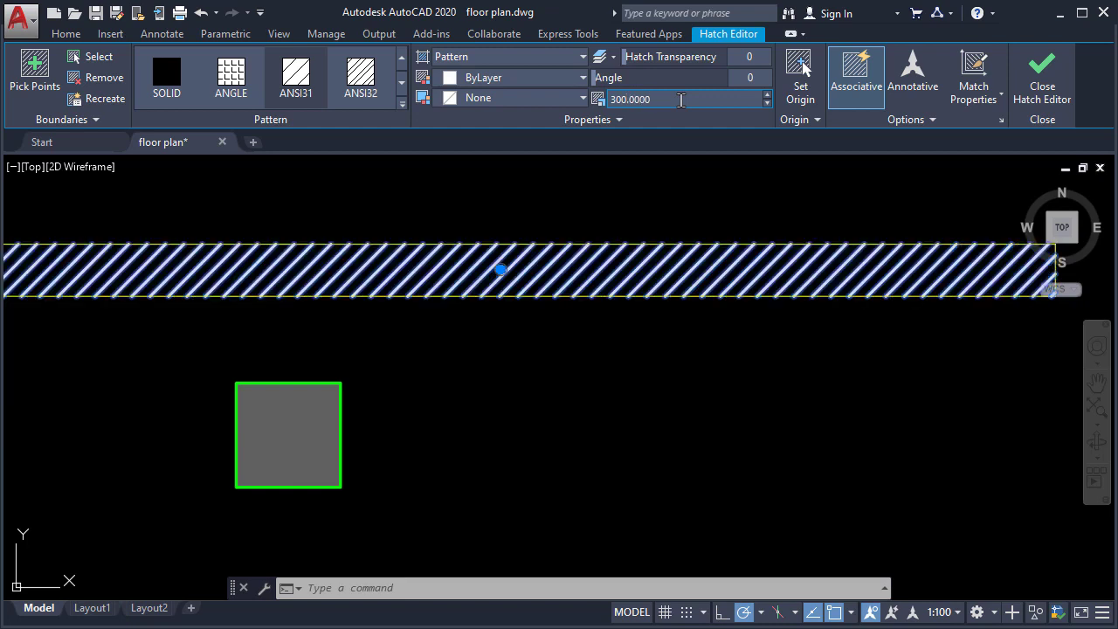
scroll(768, 210, "down", 3)
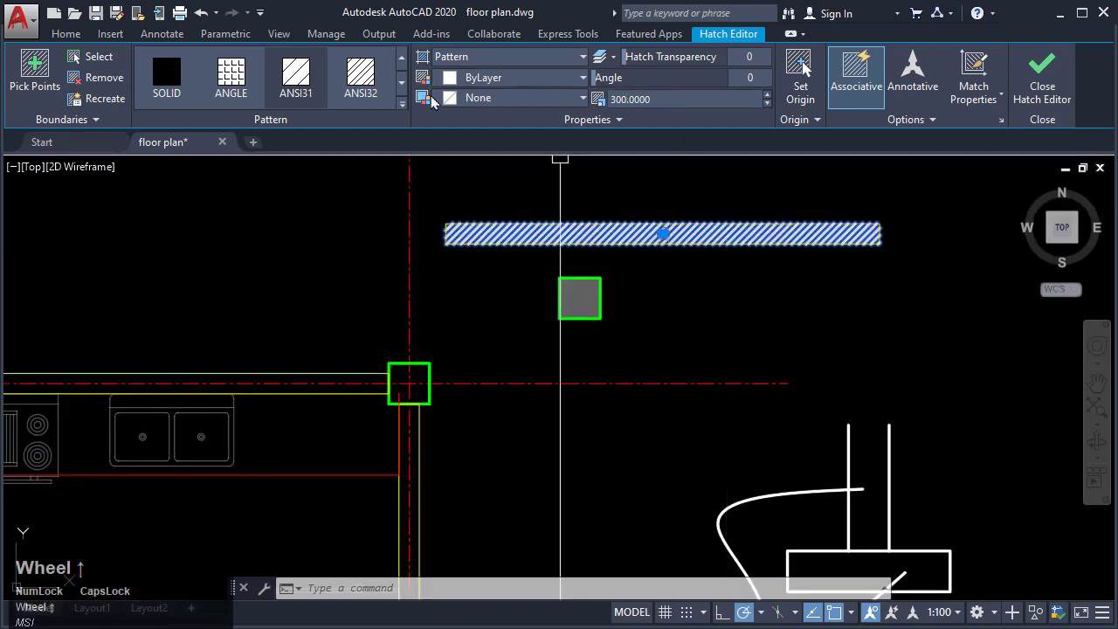
Step: Move the copied wall's ANSI31 hatch to the HATCH layer
left_click(64, 35)
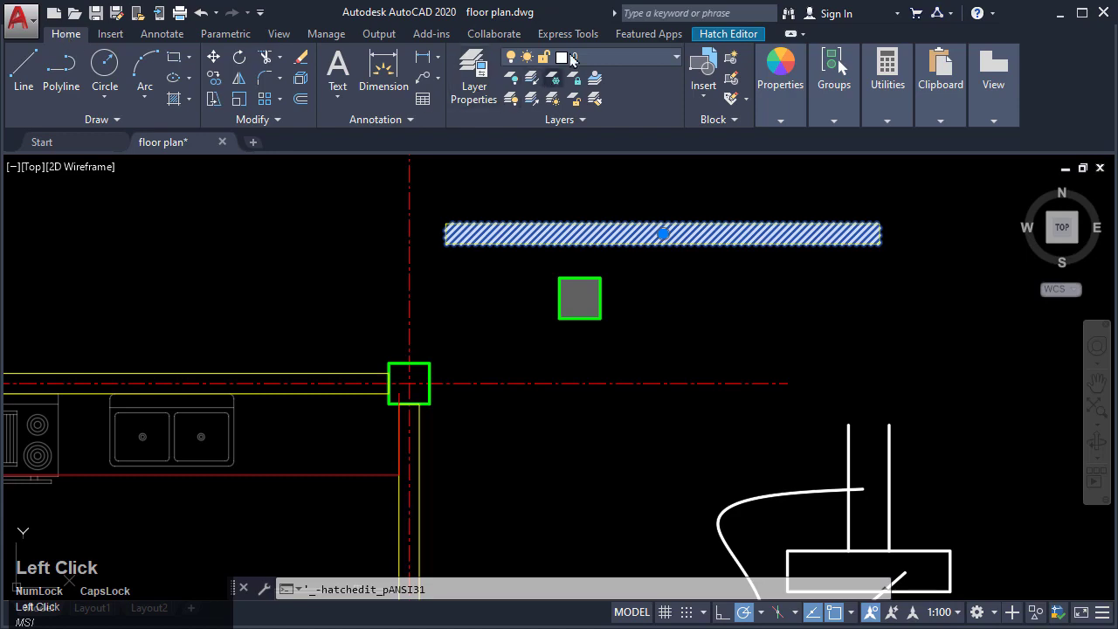
left_click(618, 59)
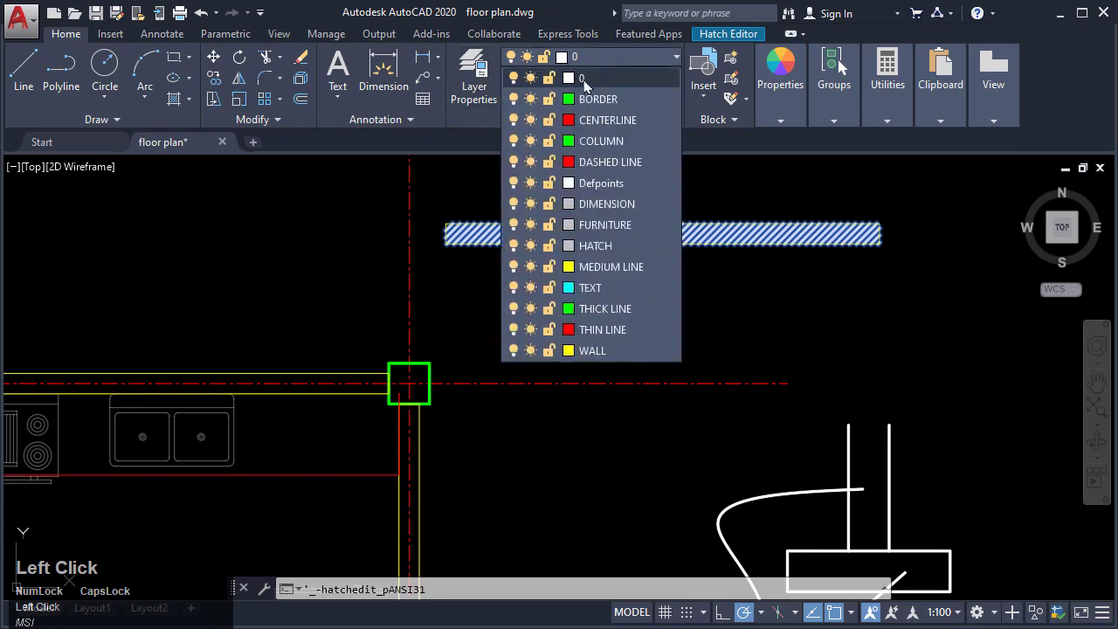
left_click(594, 245)
scroll(652, 215, "up", 4)
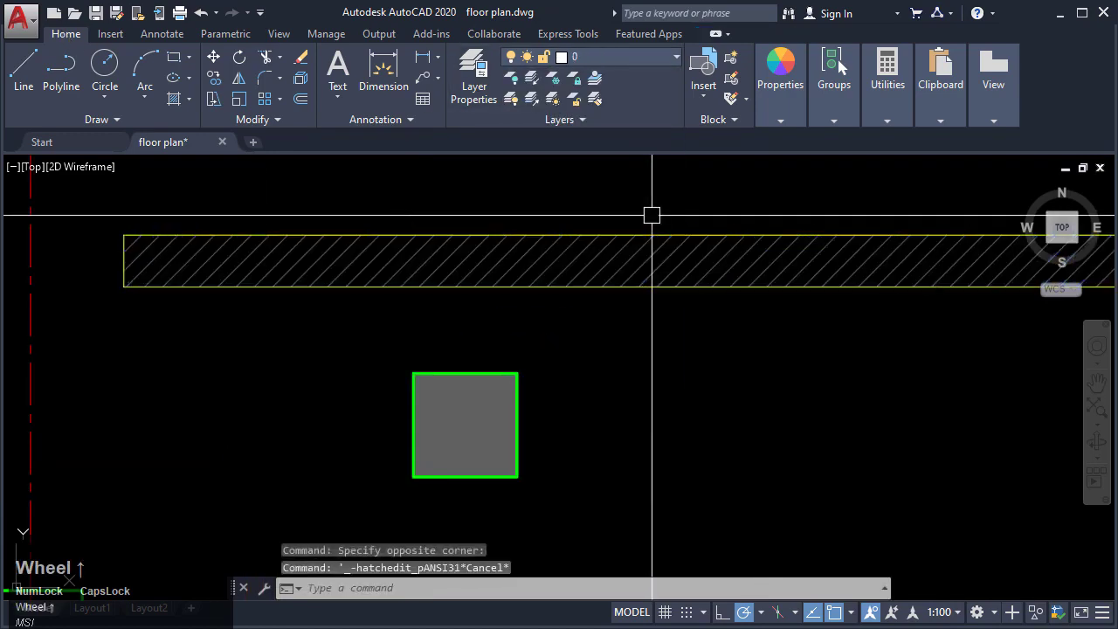
Step: Hatch the bathroom floor around the sink, toilet and bathtub with the ANSI37 pattern at a 45-degree angle
scroll(652, 215, "down", 10)
middle_click_drag(509, 351, 590, 259)
scroll(486, 346, "up", 2)
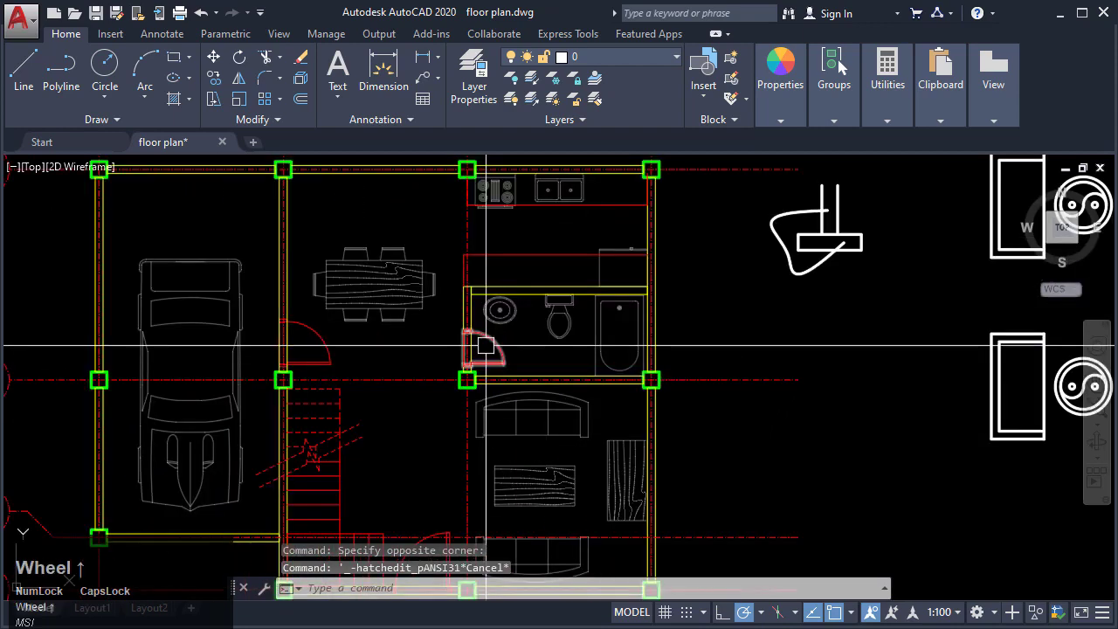
scroll(486, 345, "up", 2)
mouse_move(484, 370)
middle_mouse_down()
mouse_move(422, 424)
mouse_move(433, 418)
middle_mouse_up()
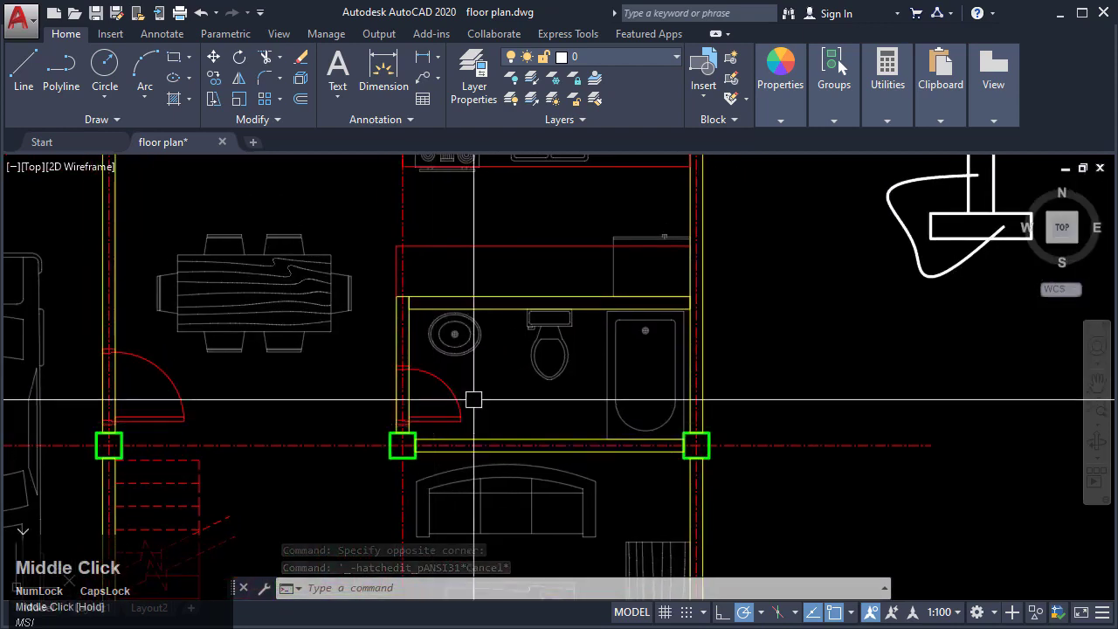
key("Escape")
key("Escape")
type("H")
key("Return")
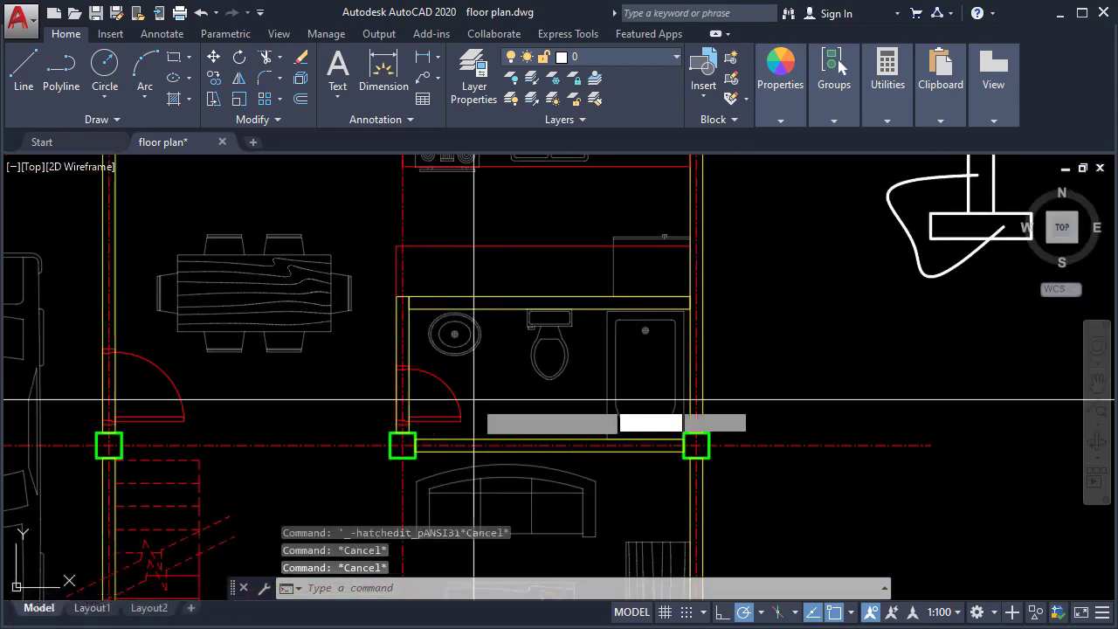
left_click(402, 106)
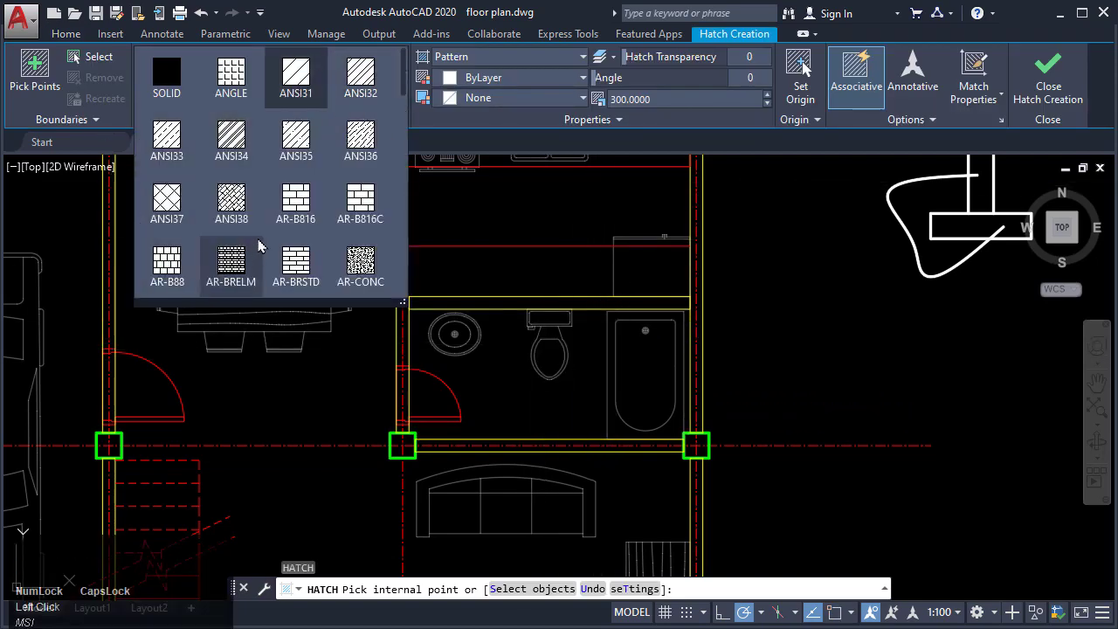
left_click(166, 203)
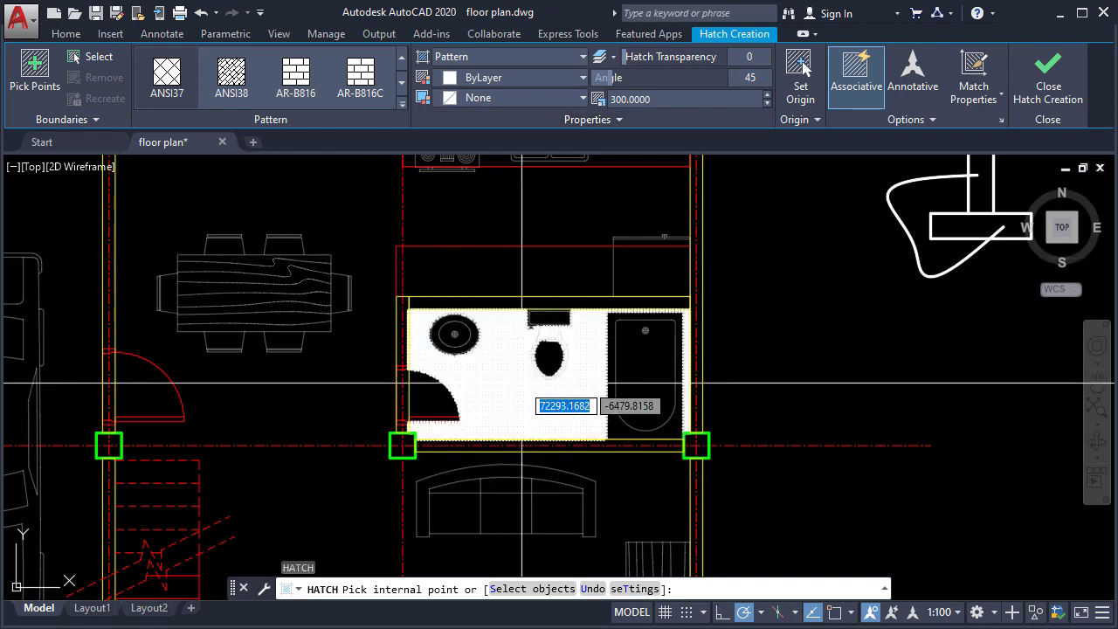
scroll(522, 382, "up", 2)
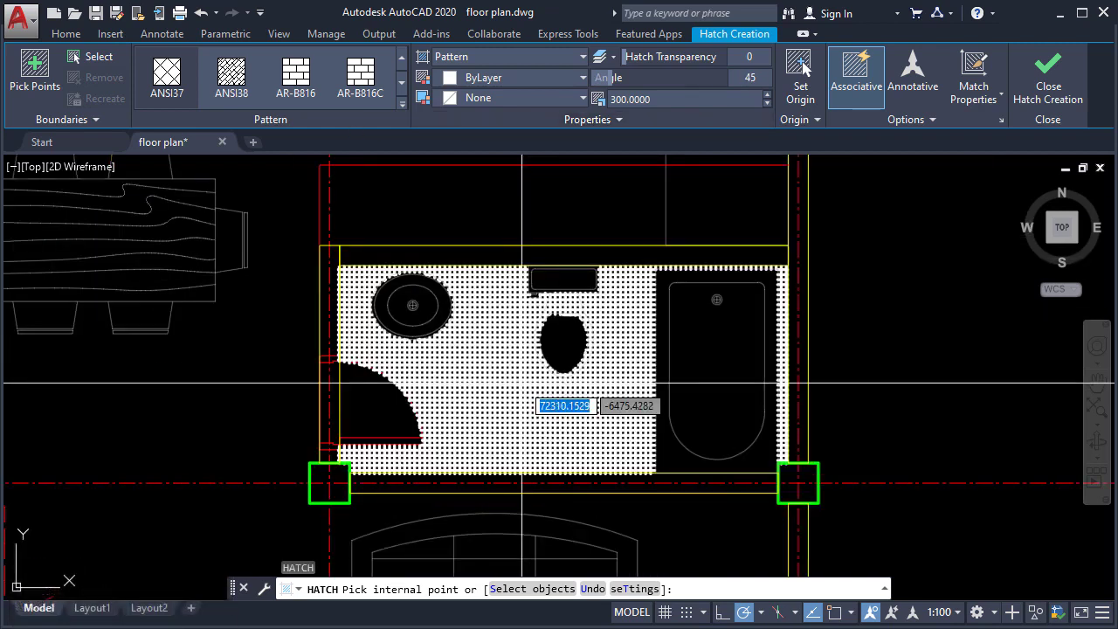
left_click(484, 312)
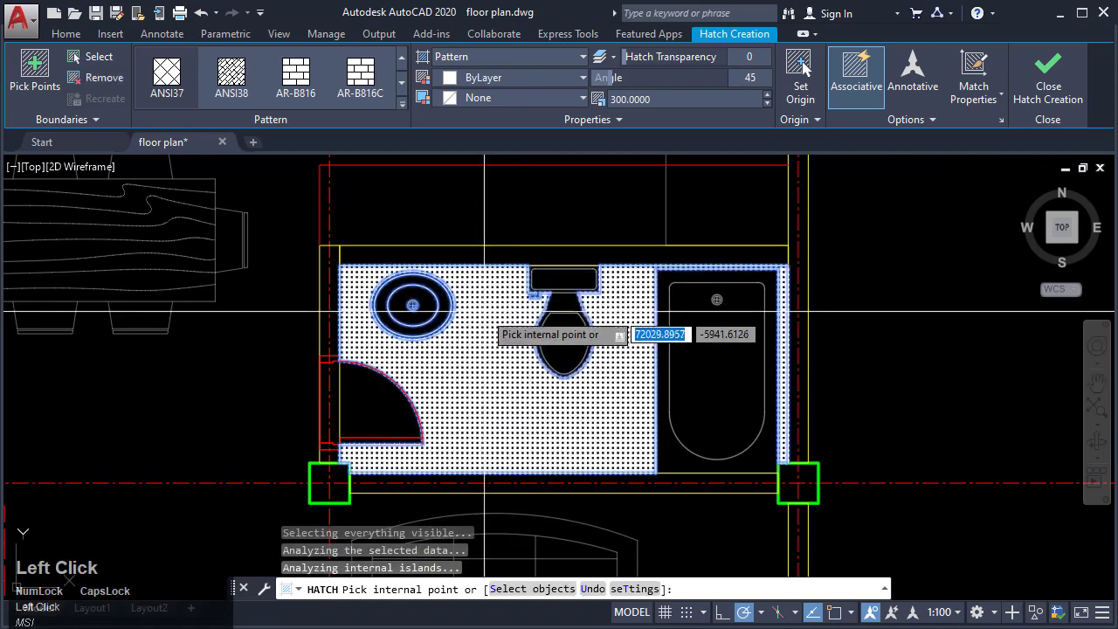
Step: Include the area inside the bathroom door's swing in the ANSI37 hatch and finish the hatch
left_click(363, 401)
scroll(367, 397, "up", 5)
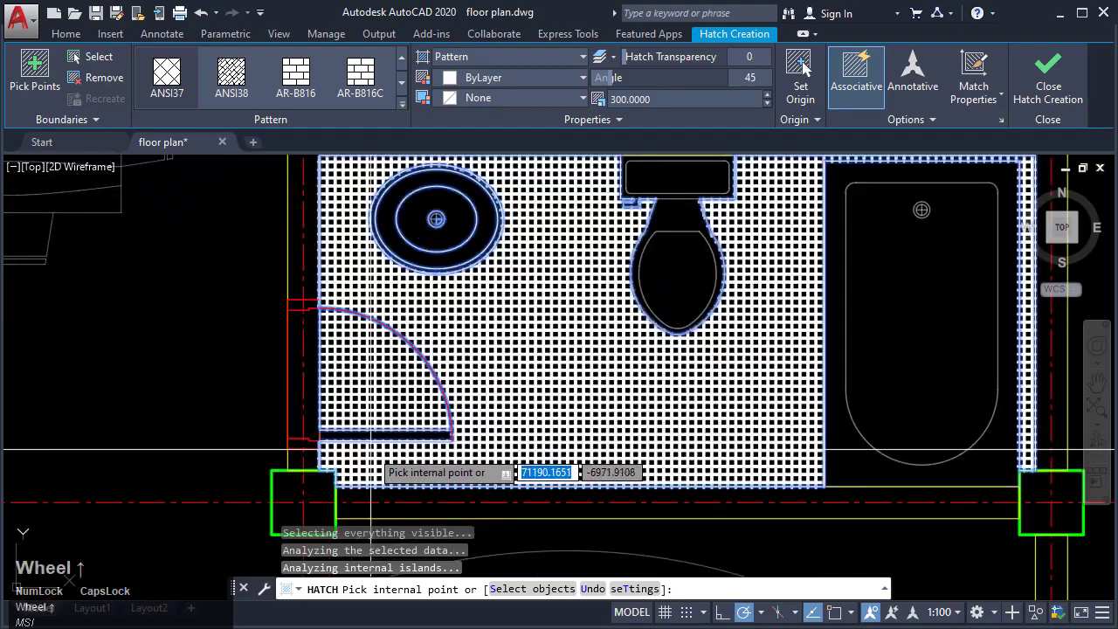
key("Return")
scroll(525, 324, "down", 7)
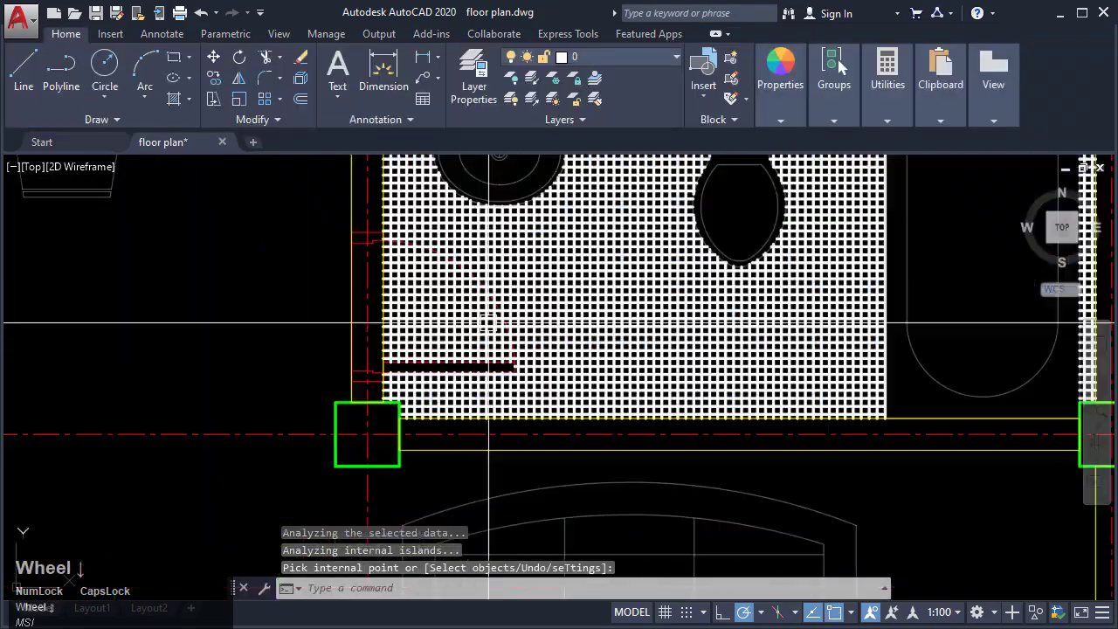
Step: Try a scale of 900 on the bathroom floor's ANSI37 hatch and finally set the scale to 1200
scroll(593, 290, "up", 5)
middle_click_drag(592, 290, 465, 398)
key("Escape")
scroll(465, 398, "down", 3)
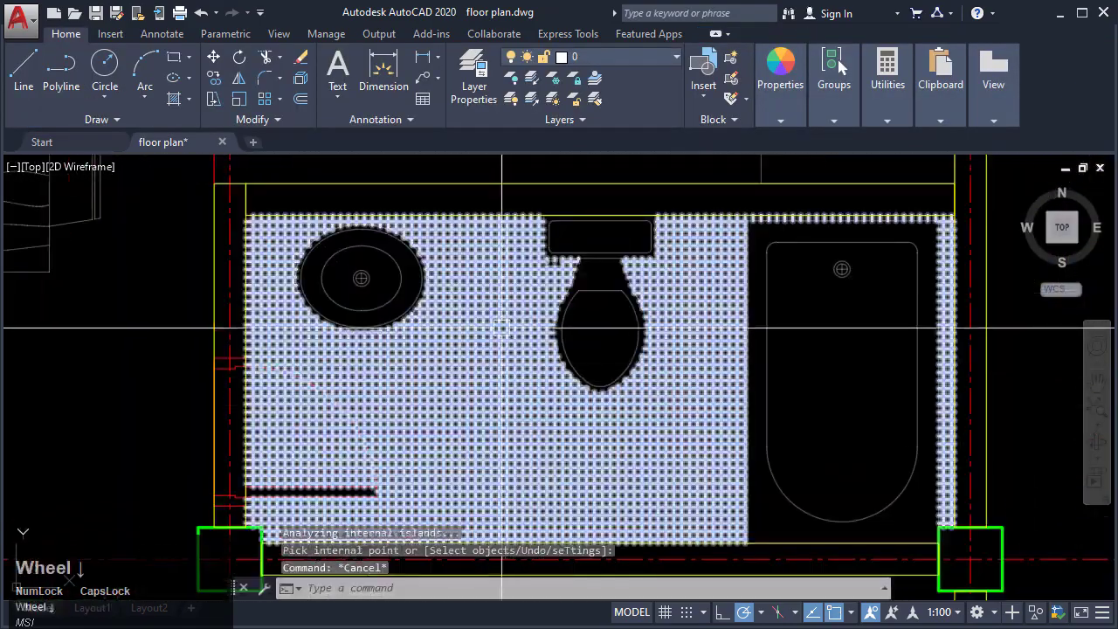
scroll(469, 340, "up", 3)
left_click(469, 341)
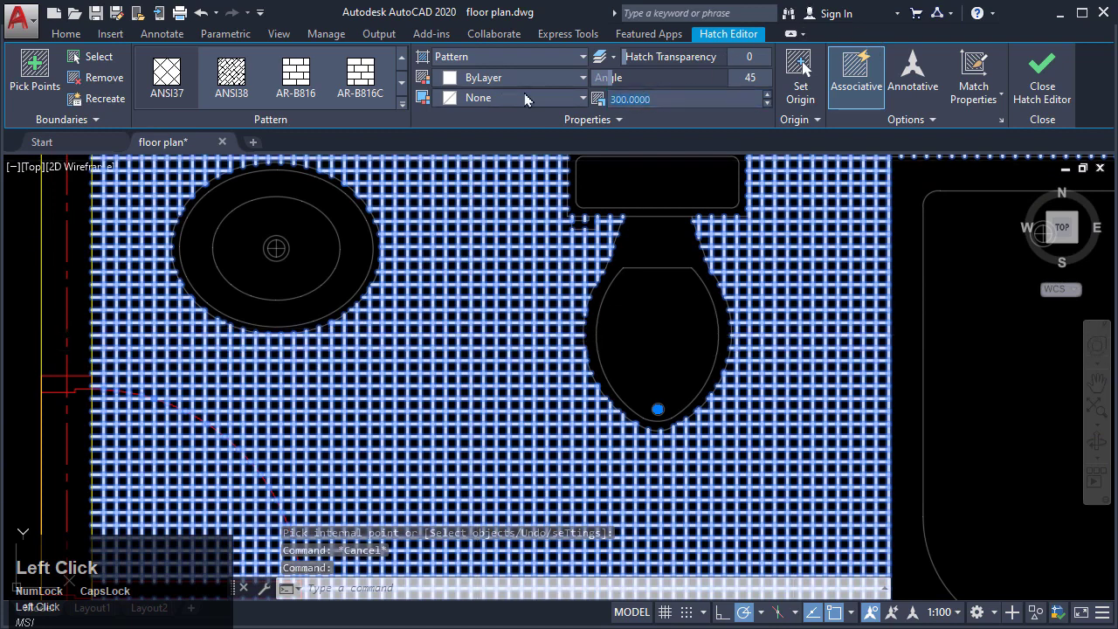
type("900")
key("Return")
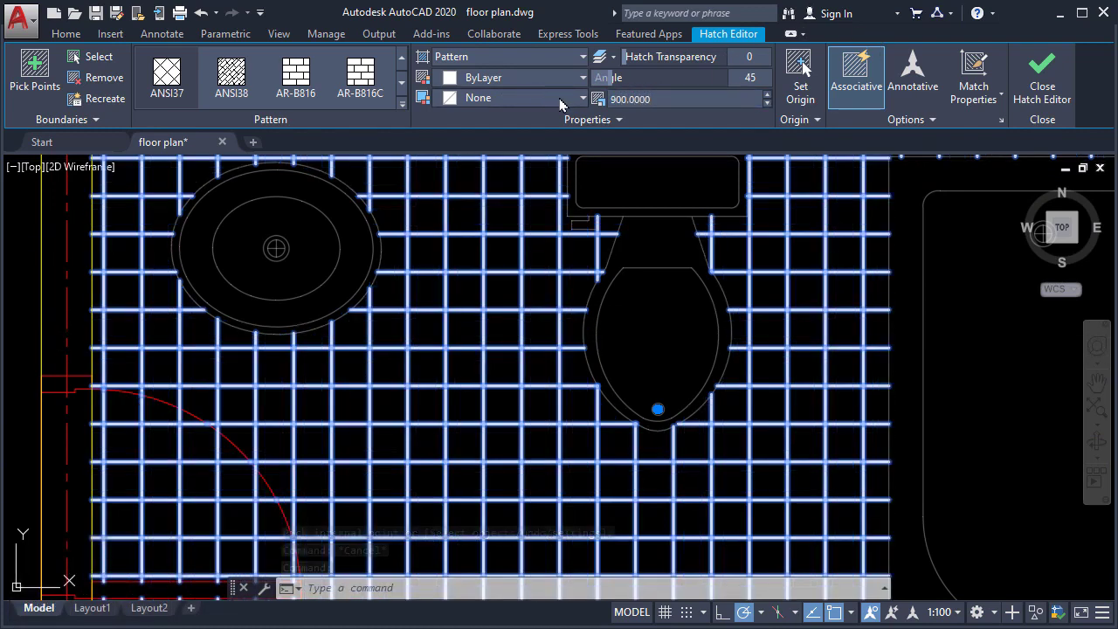
middle_click_drag(629, 284, 629, 289)
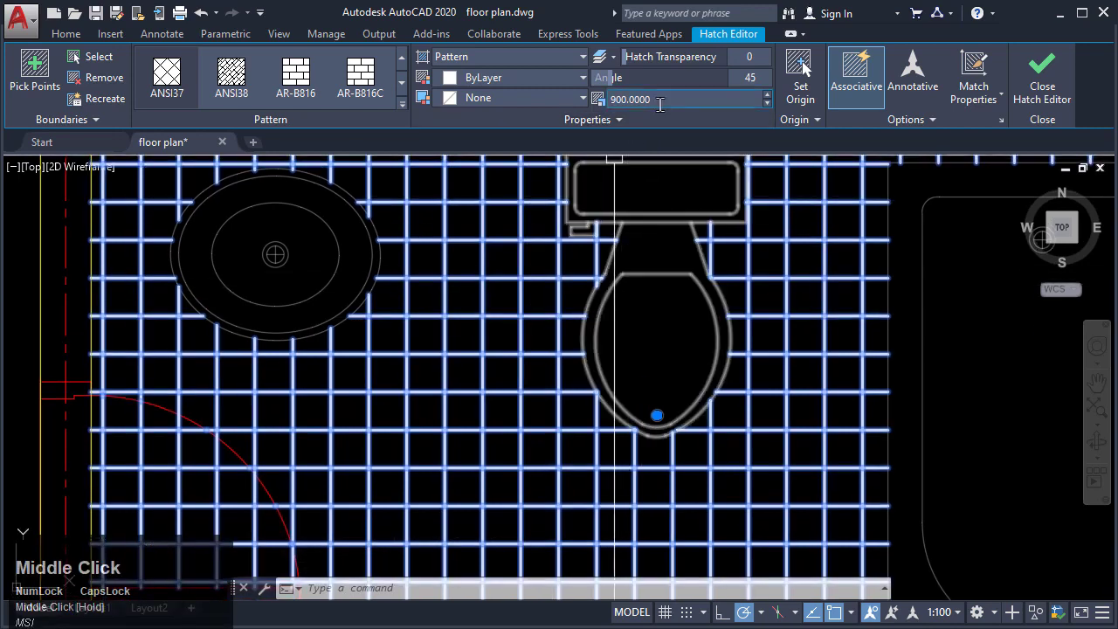
type("1200")
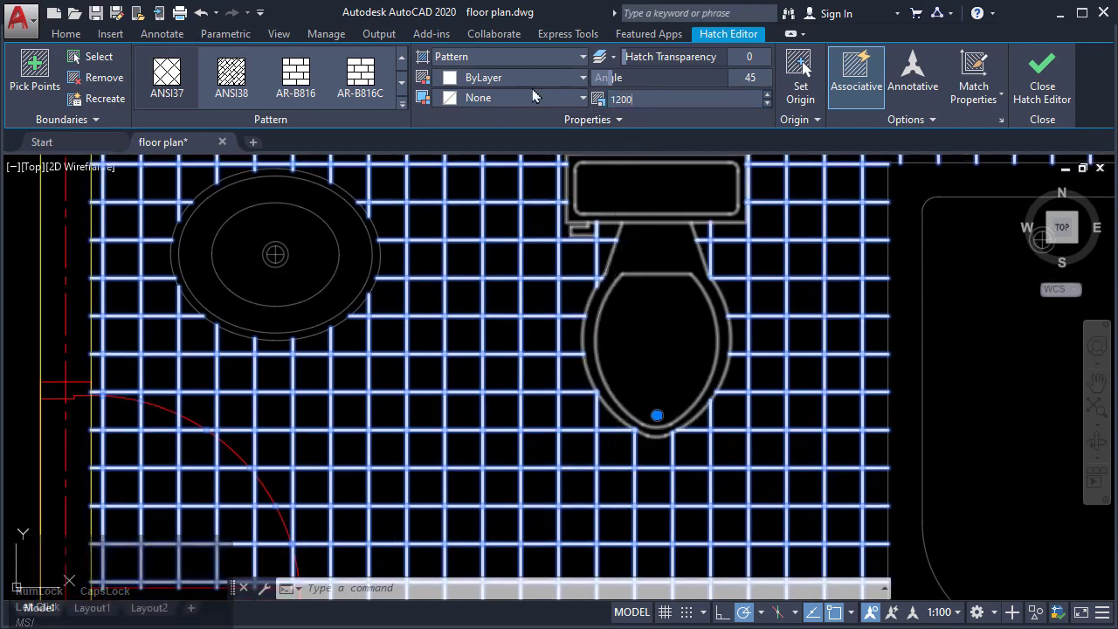
key("Return")
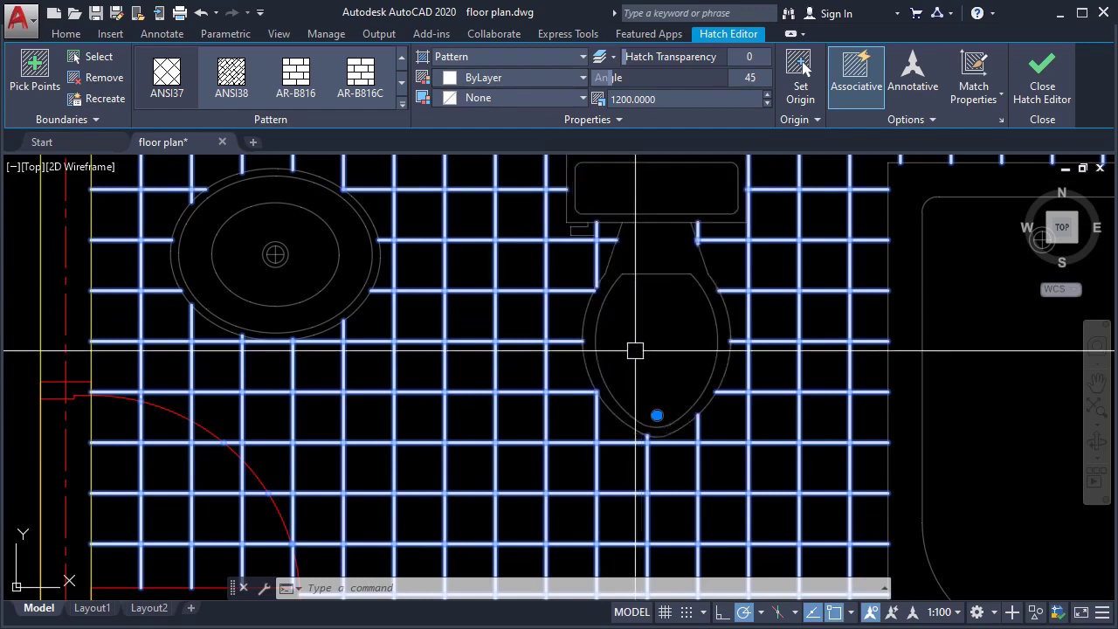
scroll(554, 312, "down", 4)
key("Escape")
middle_click_drag(577, 322, 584, 389)
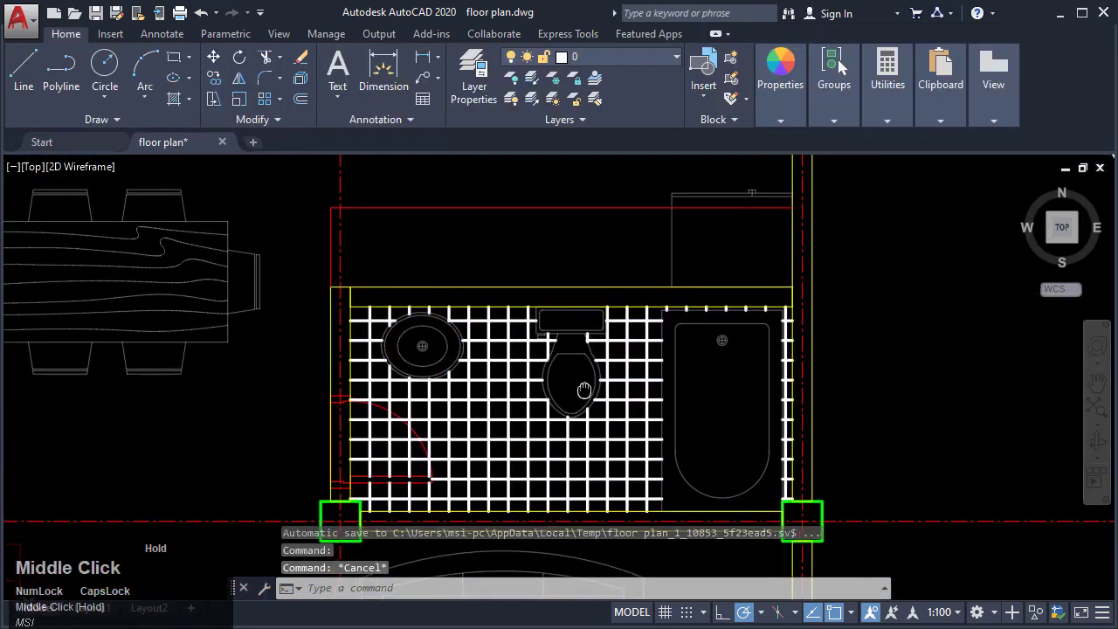
Step: Move the bathroom floor's ANSI37 hatch to the HATCH layer
mouse_move(491, 440)
middle_mouse_down()
mouse_move(553, 377)
mouse_move(552, 390)
mouse_move(581, 372)
middle_mouse_up()
scroll(584, 377, "down", 2)
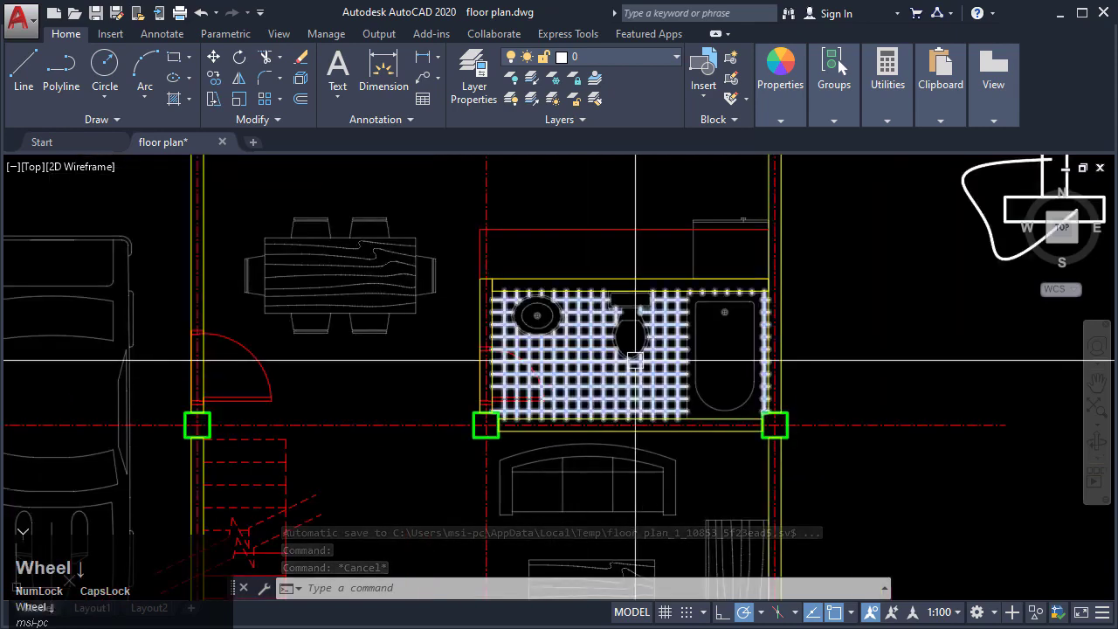
mouse_move(647, 360)
middle_mouse_down()
mouse_move(570, 419)
mouse_move(577, 349)
middle_mouse_up()
scroll(578, 349, "up", 2)
key("Escape")
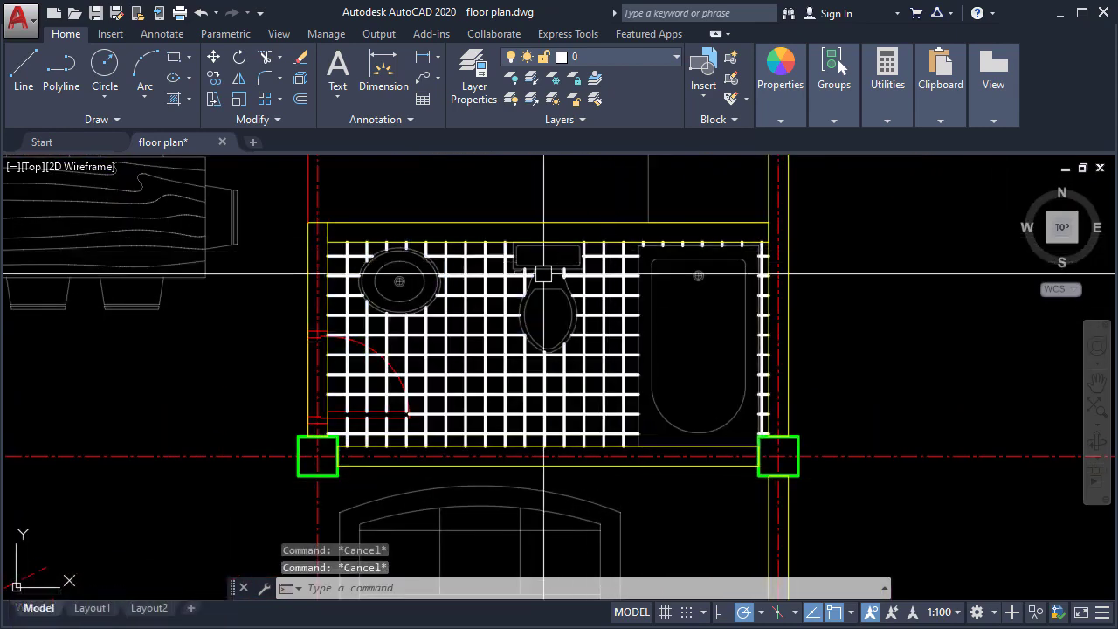
mouse_move(412, 352)
middle_mouse_down()
mouse_move(461, 403)
mouse_move(455, 367)
middle_mouse_up()
scroll(537, 335, "down", 4)
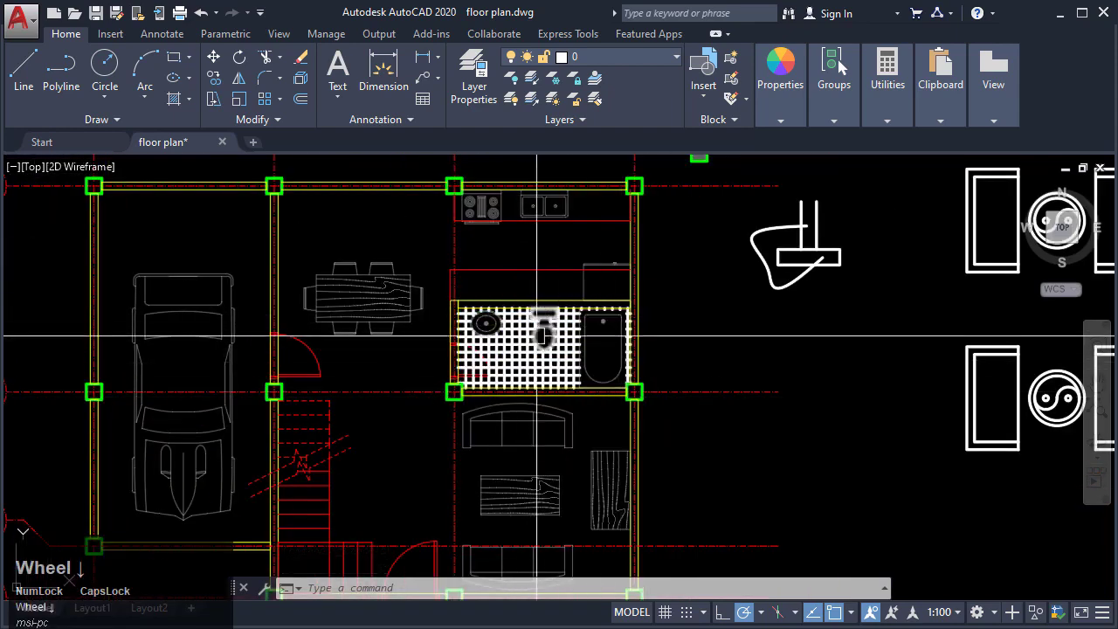
scroll(537, 336, "up", 4)
left_click(582, 399)
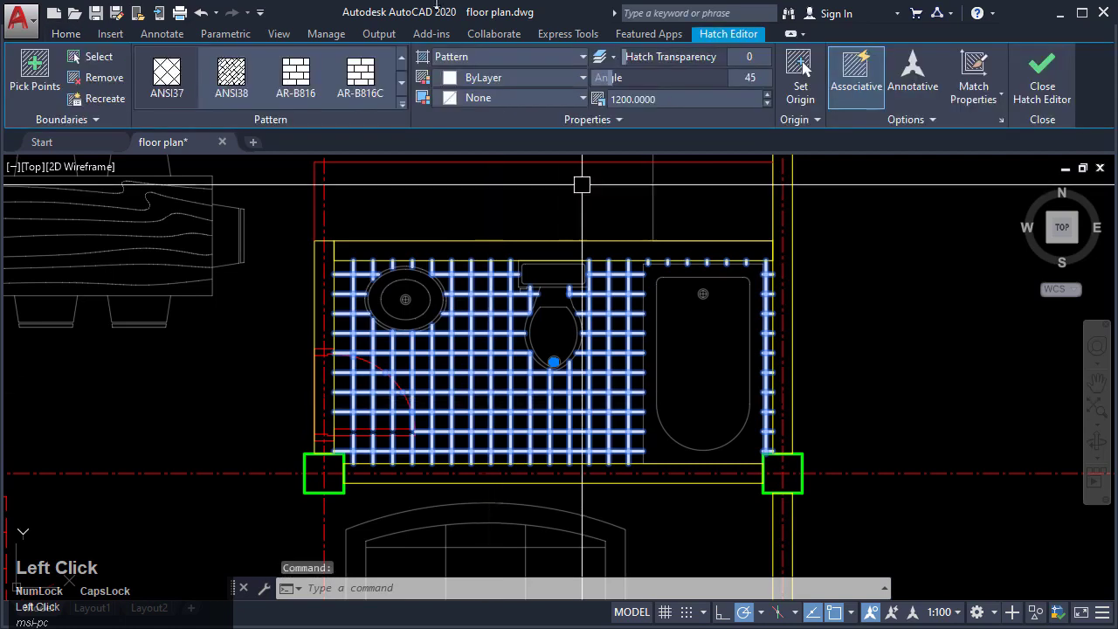
left_click(63, 35)
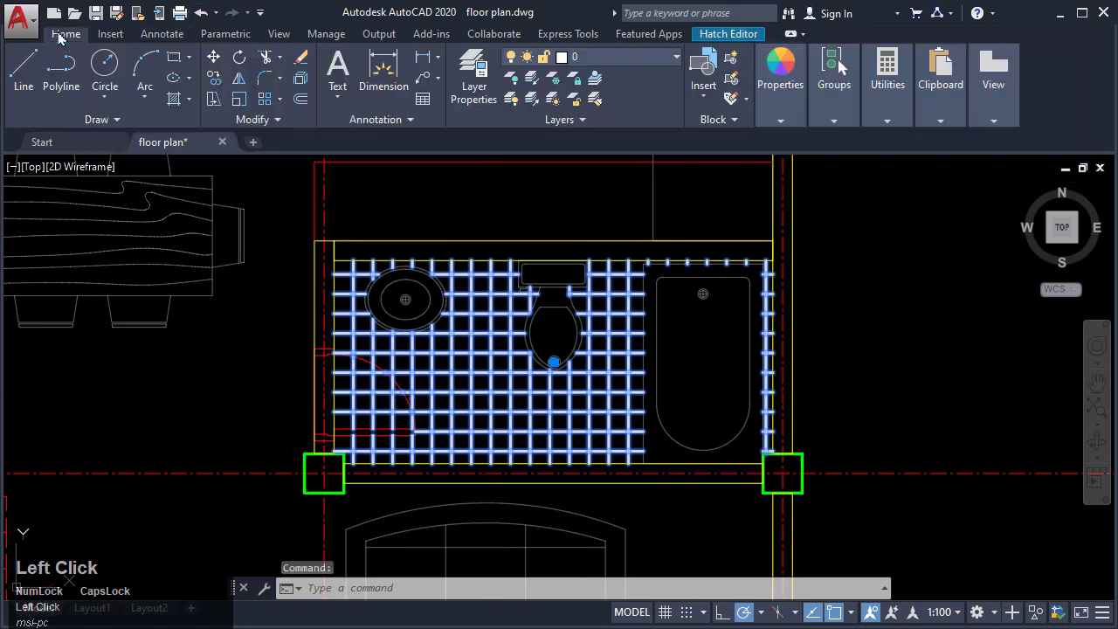
left_click(600, 63)
left_click(600, 246)
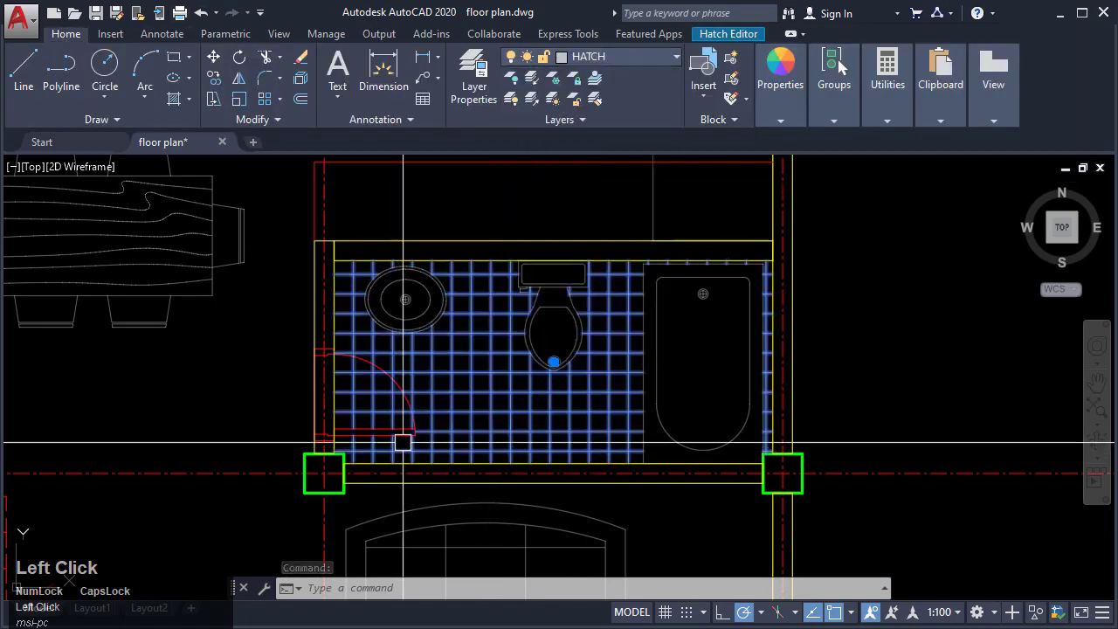
middle_click_drag(403, 442, 524, 361)
key("Escape")
key("Escape")
scroll(684, 357, "down", 5)
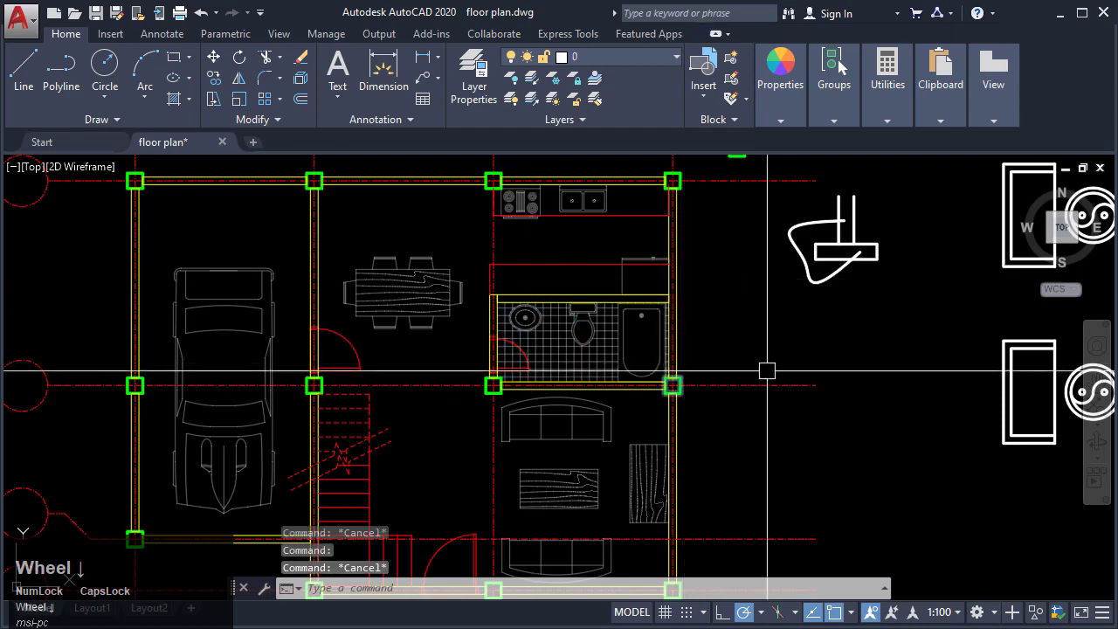
Step: Set the bathroom floor hatch's Associative property to No
scroll(617, 293, "up", 4)
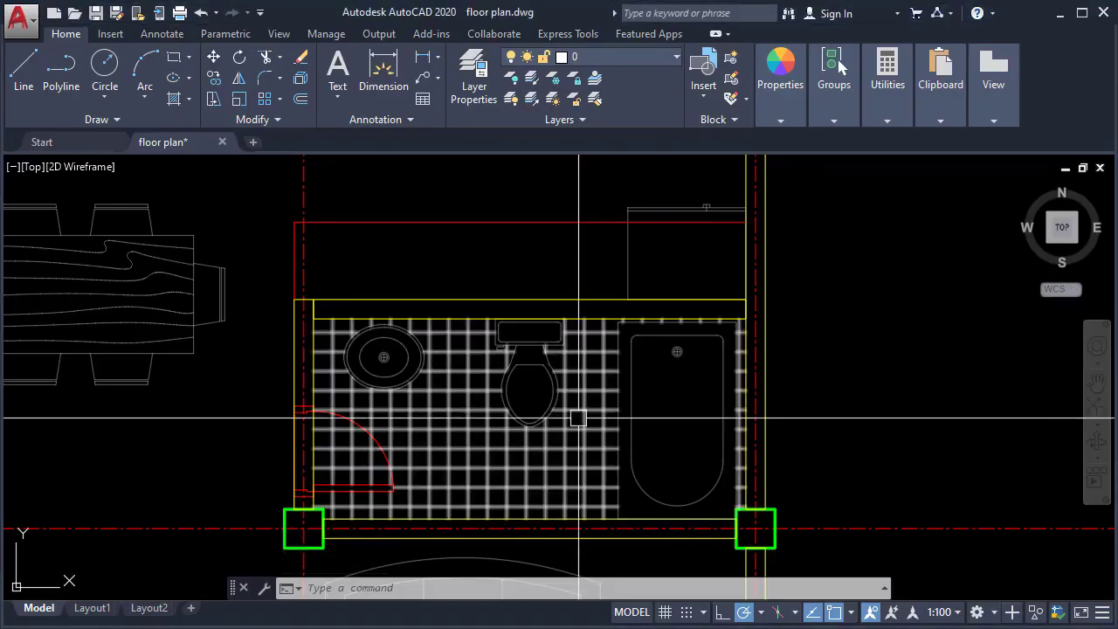
mouse_move(567, 443)
middle_mouse_down()
mouse_move(639, 372)
mouse_move(603, 385)
middle_mouse_up()
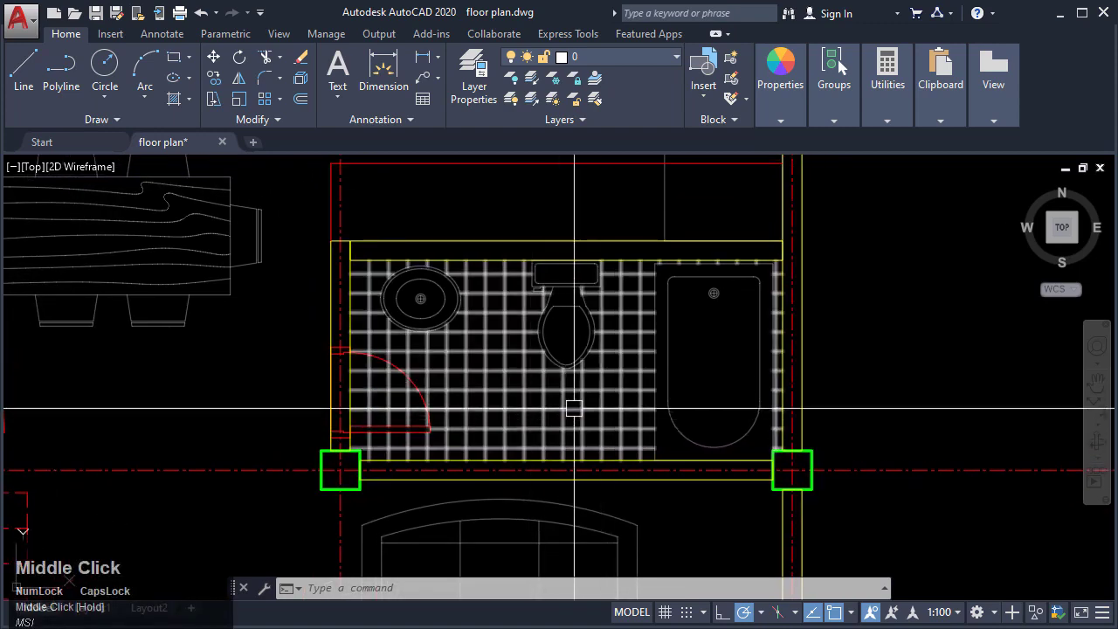
left_click(585, 408)
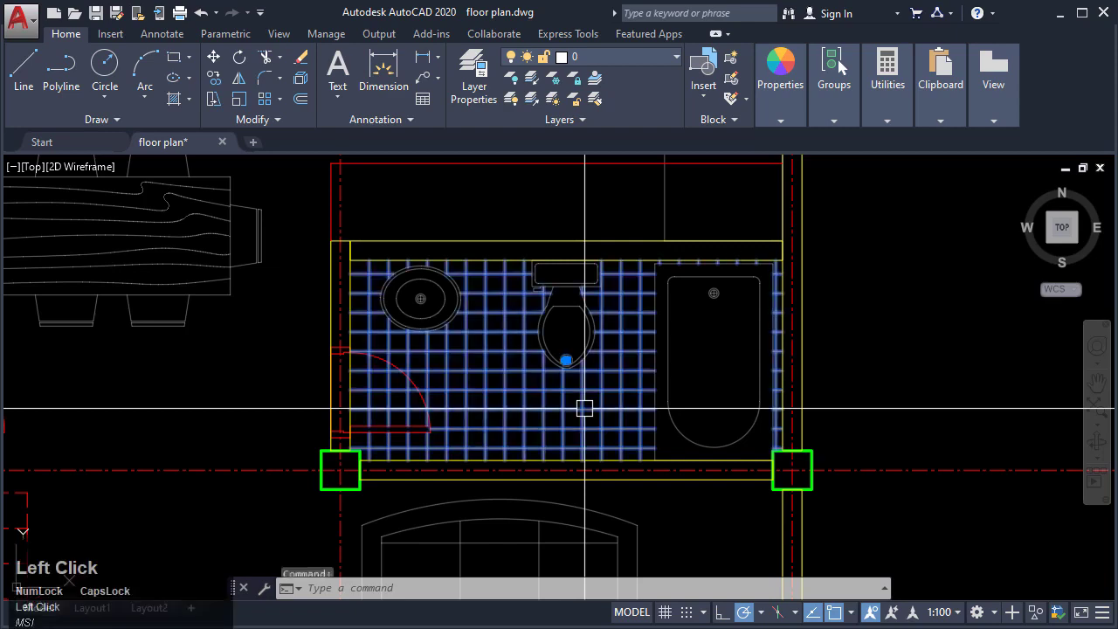
type("PR")
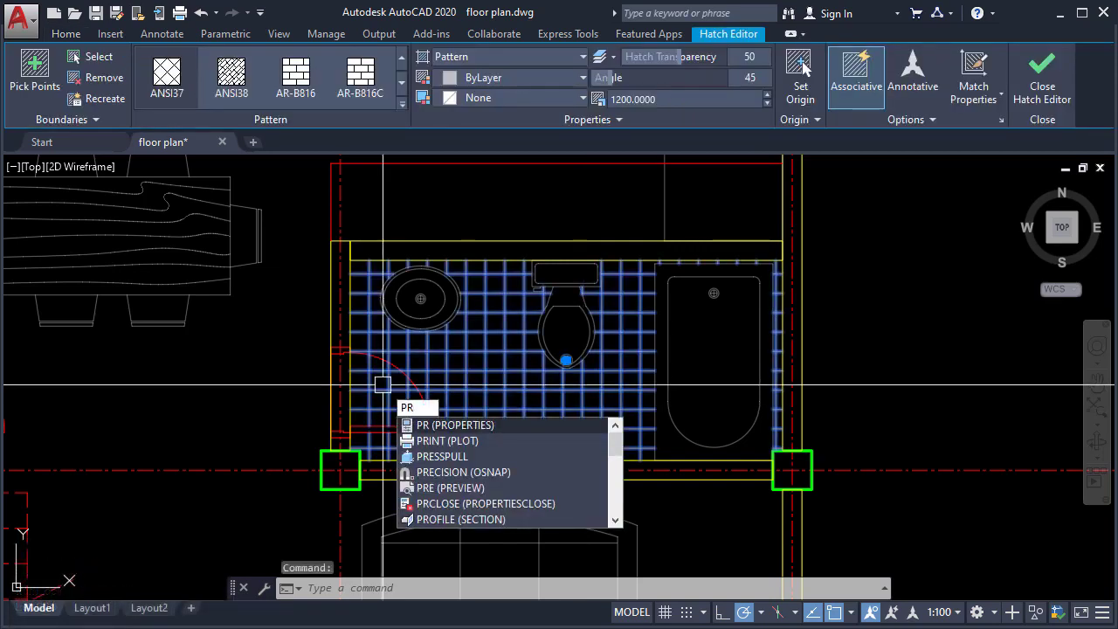
key("Return")
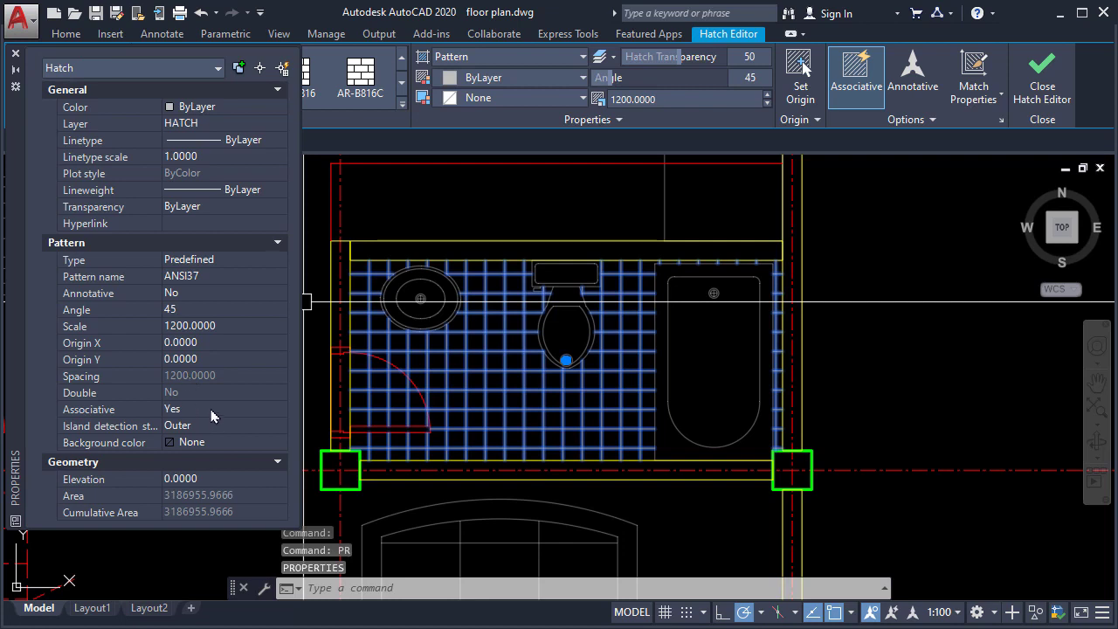
left_click(211, 416)
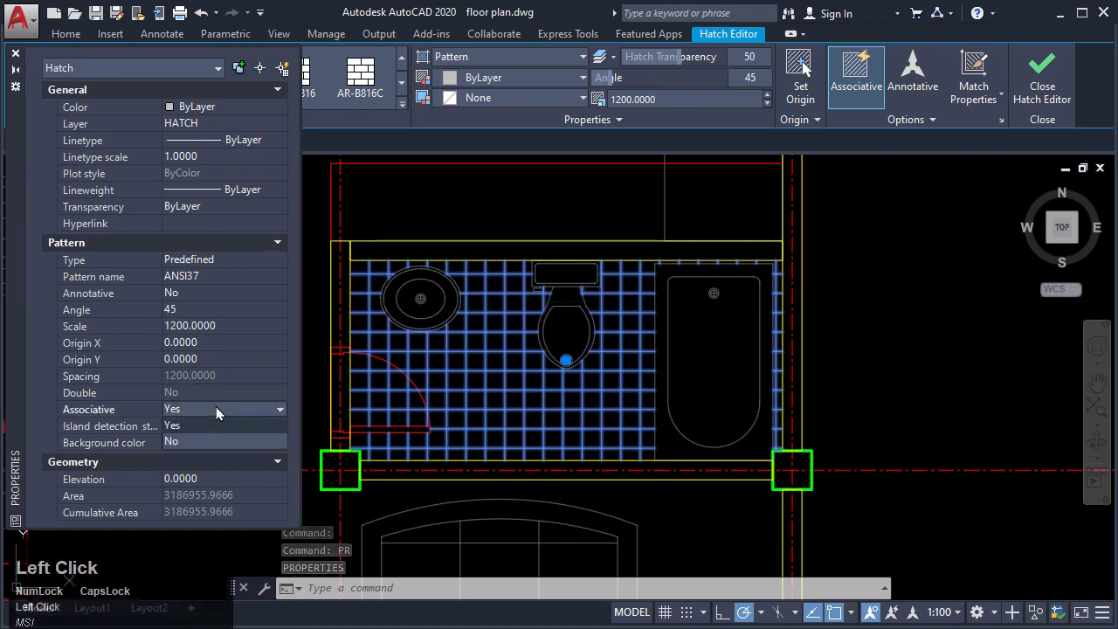
left_click(184, 441)
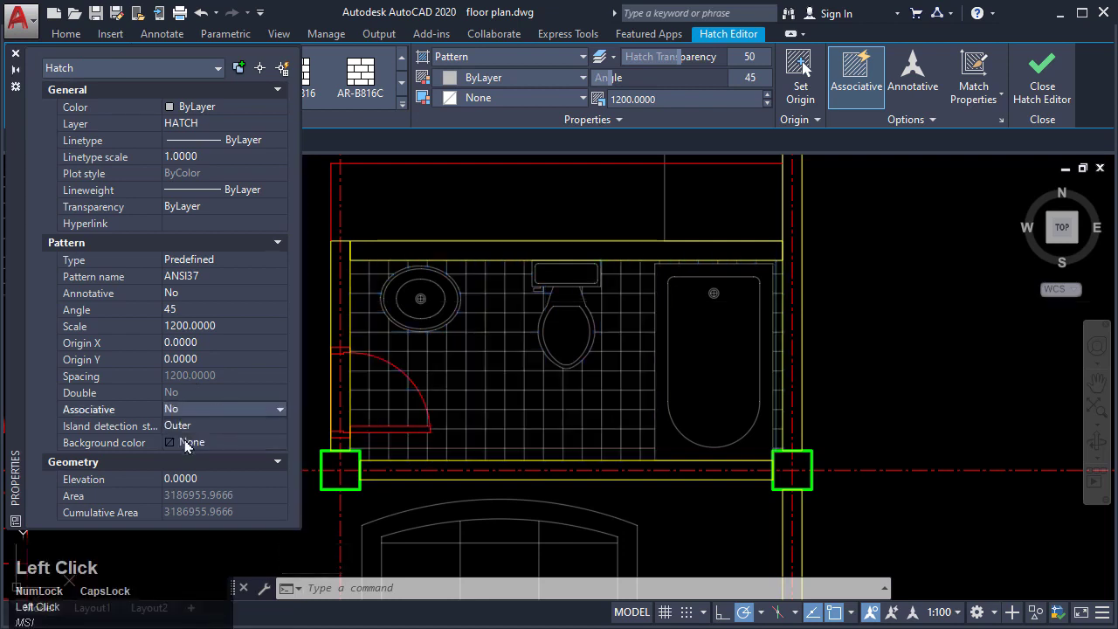
Step: Stretch the bathroom hatch's edge beside the bathtub about 1900 mm outward past the building's right outer wall
scroll(778, 338, "up", 3)
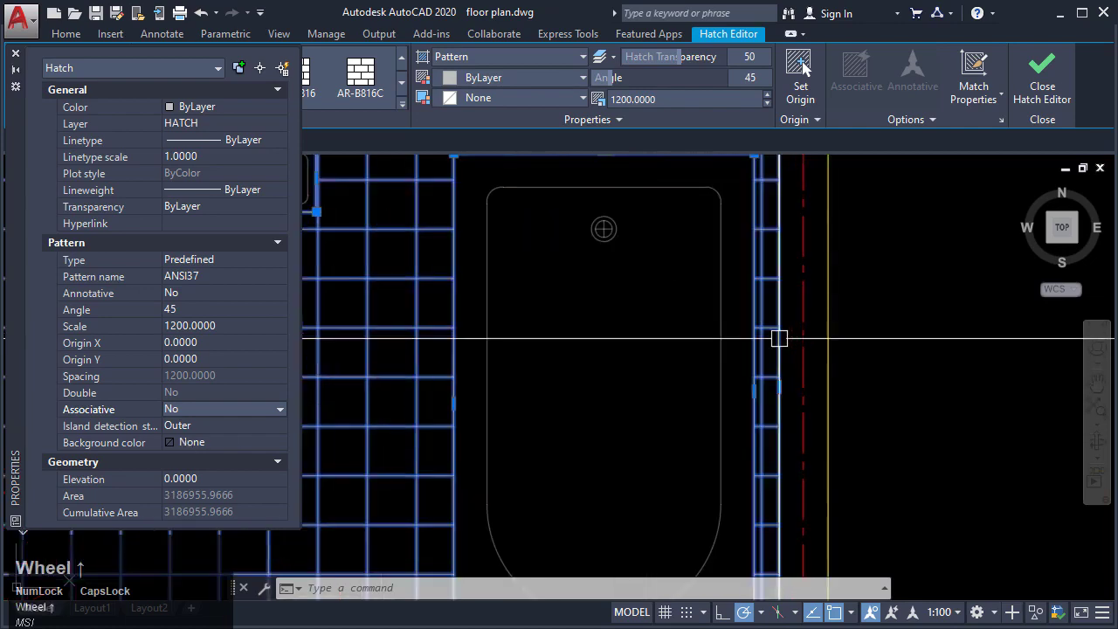
scroll(747, 538, "down", 1)
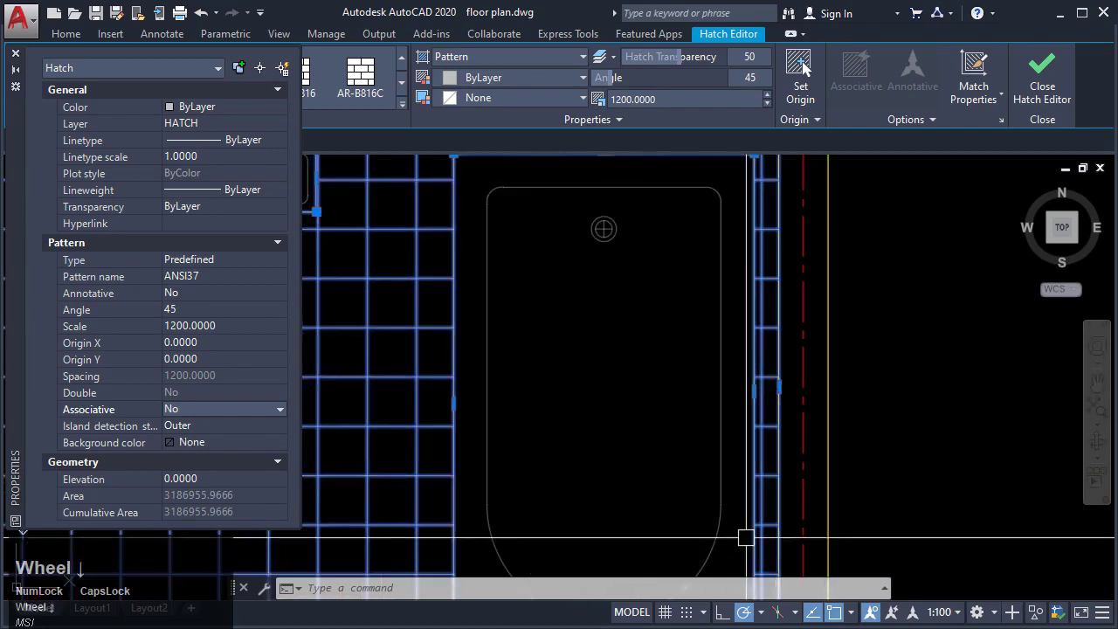
middle_click_drag(746, 538, 603, 535)
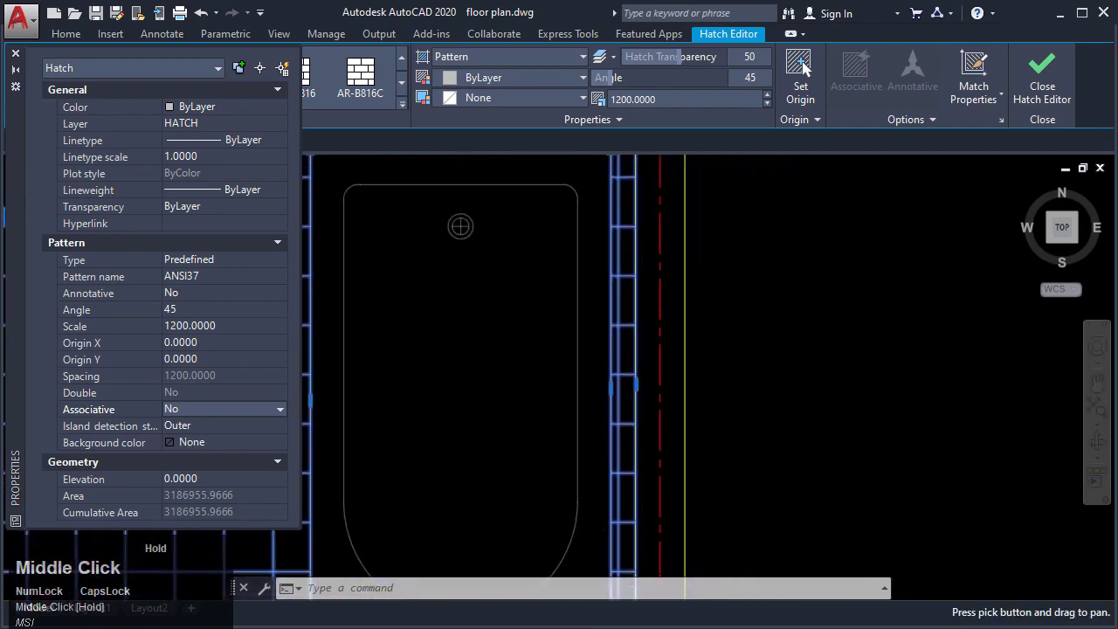
left_click(642, 389)
scroll(640, 395, "down", 5)
left_click(647, 473)
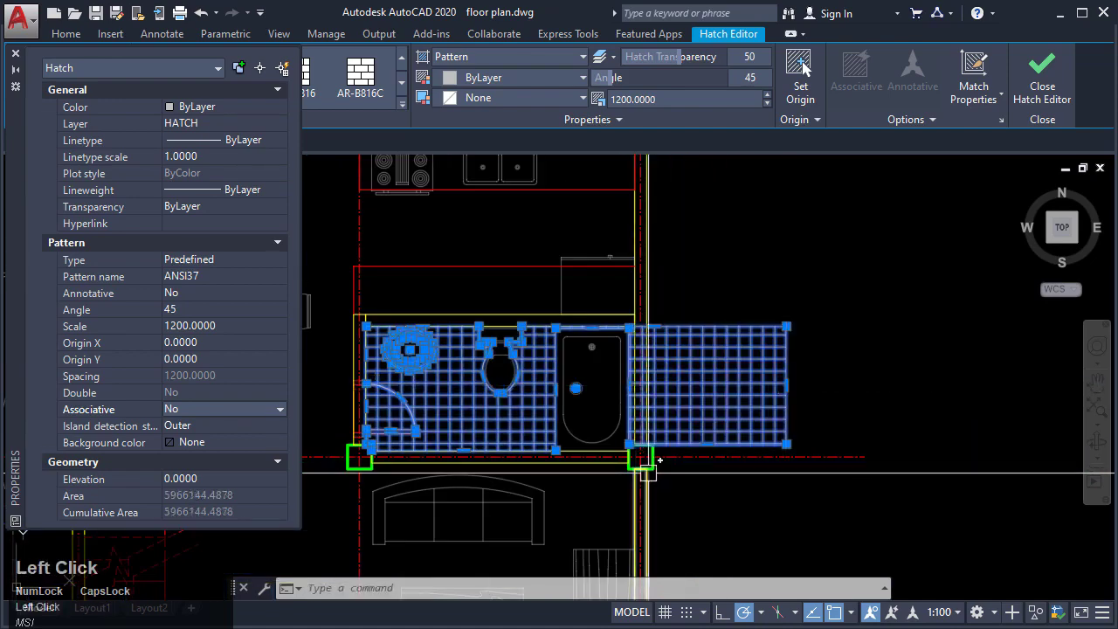
Step: Stretch the bathroom hatch's outer edge about 1960 mm back inward to the wall line beside the bathtub
left_click(787, 386)
scroll(634, 385, "up", 6)
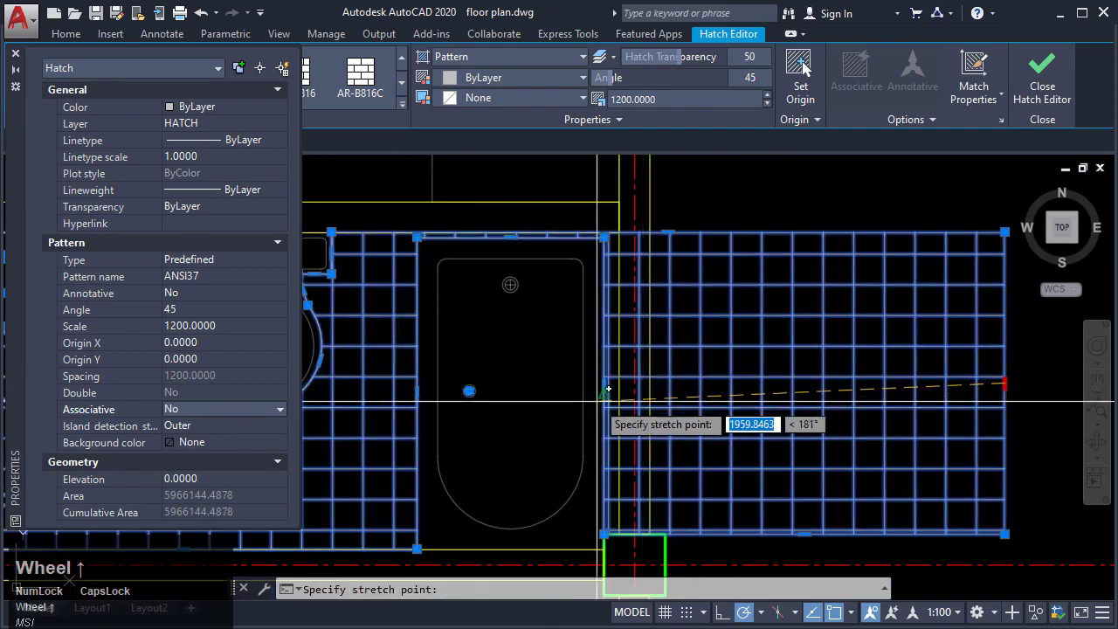
left_click(611, 377)
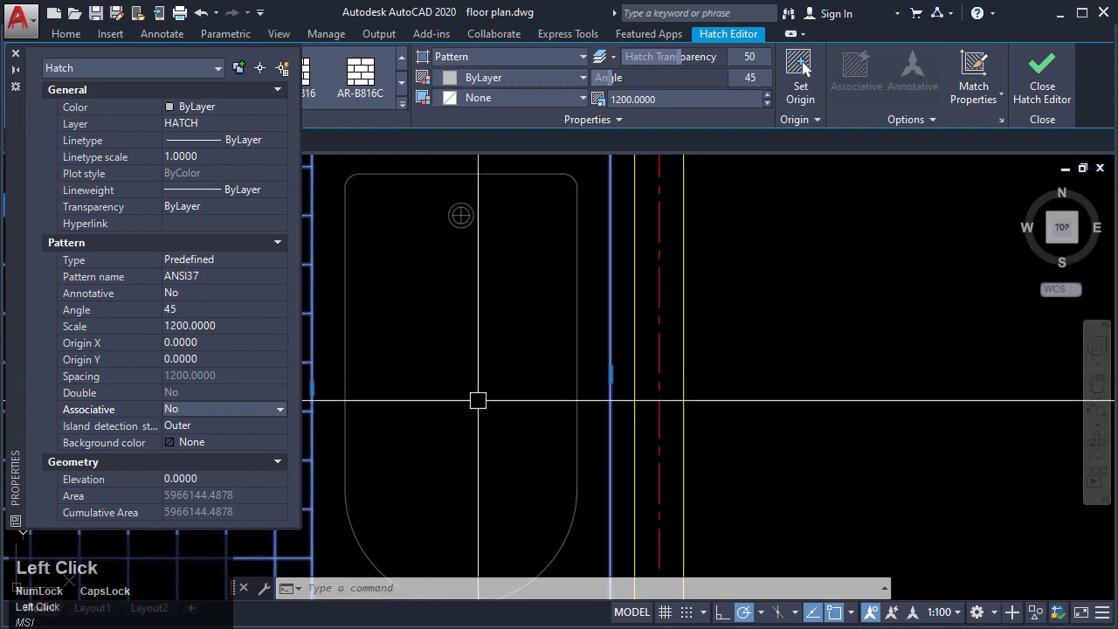
scroll(459, 406, "down", 5)
middle_click_drag(450, 409, 796, 359)
key("Escape")
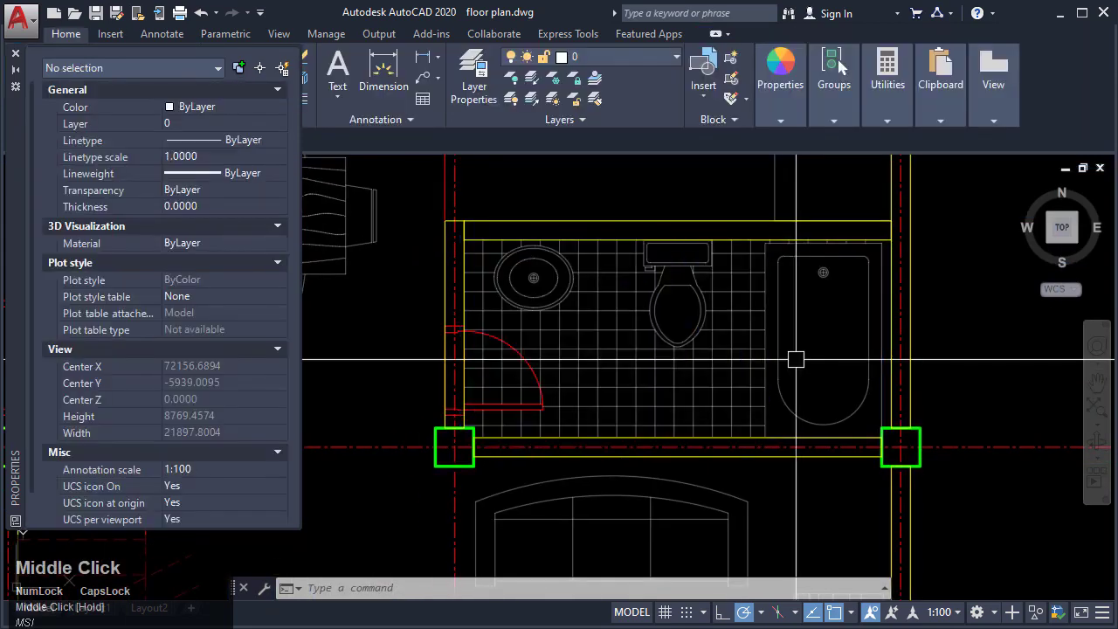
type("PL")
key("Return")
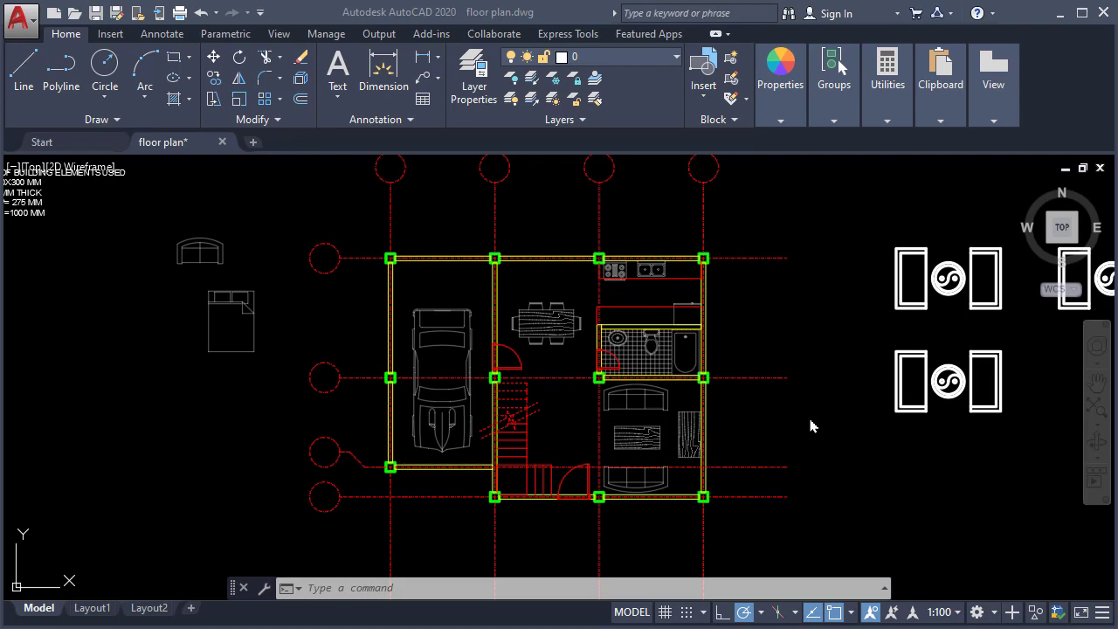
scroll(630, 278, "up", 2)
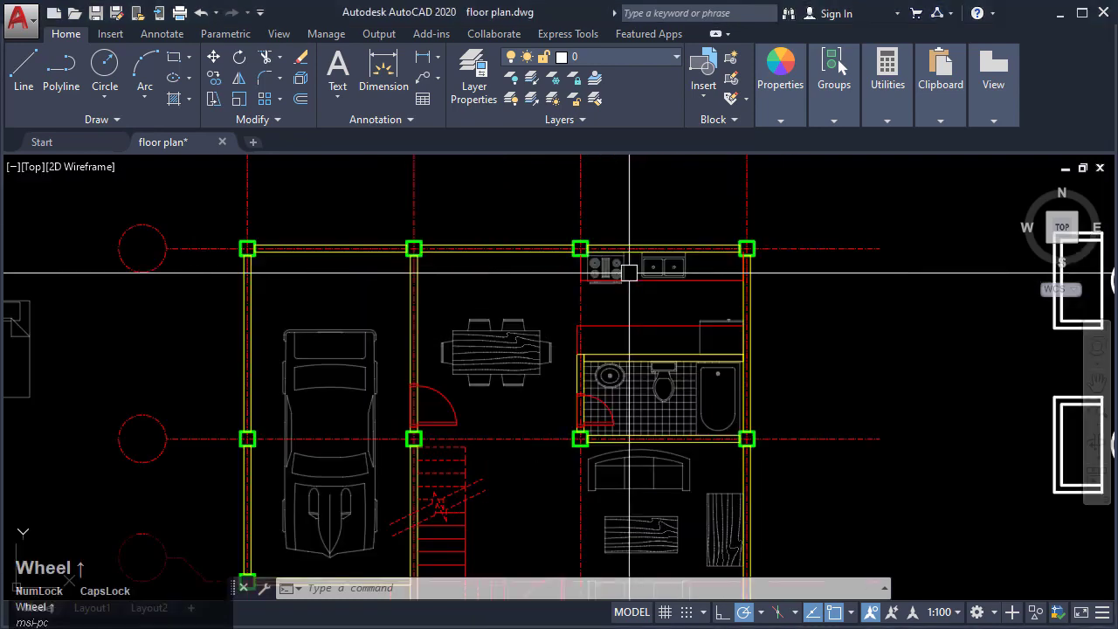
mouse_move(630, 278)
middle_mouse_down()
mouse_move(603, 238)
mouse_move(579, 355)
middle_mouse_up()
scroll(580, 355, "up", 4)
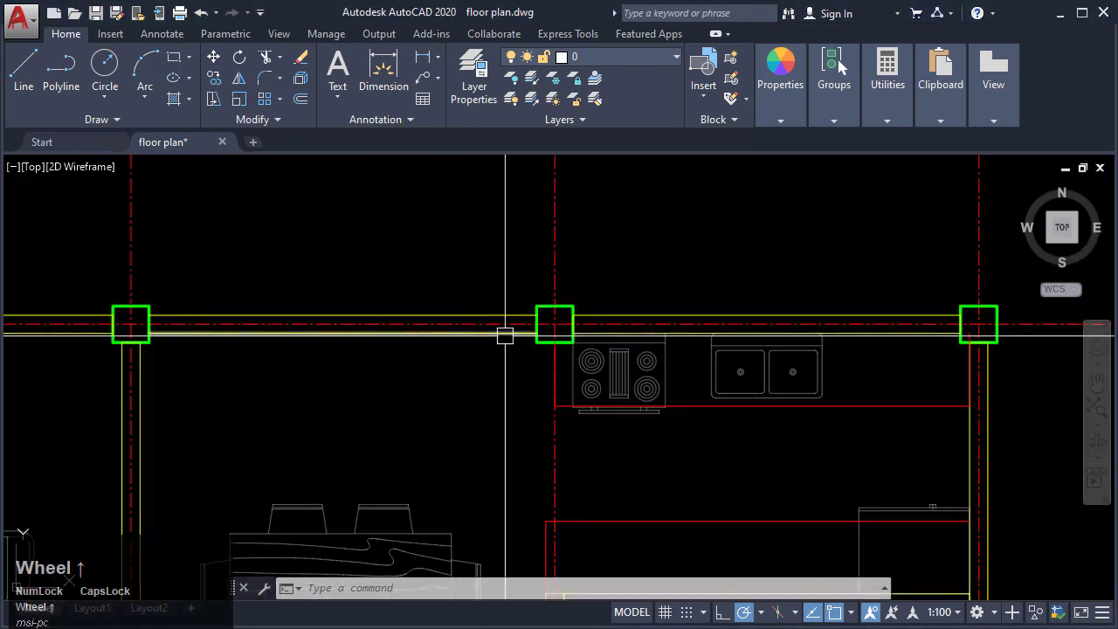
middle_click_drag(506, 332, 525, 306)
key("Escape")
key("Escape")
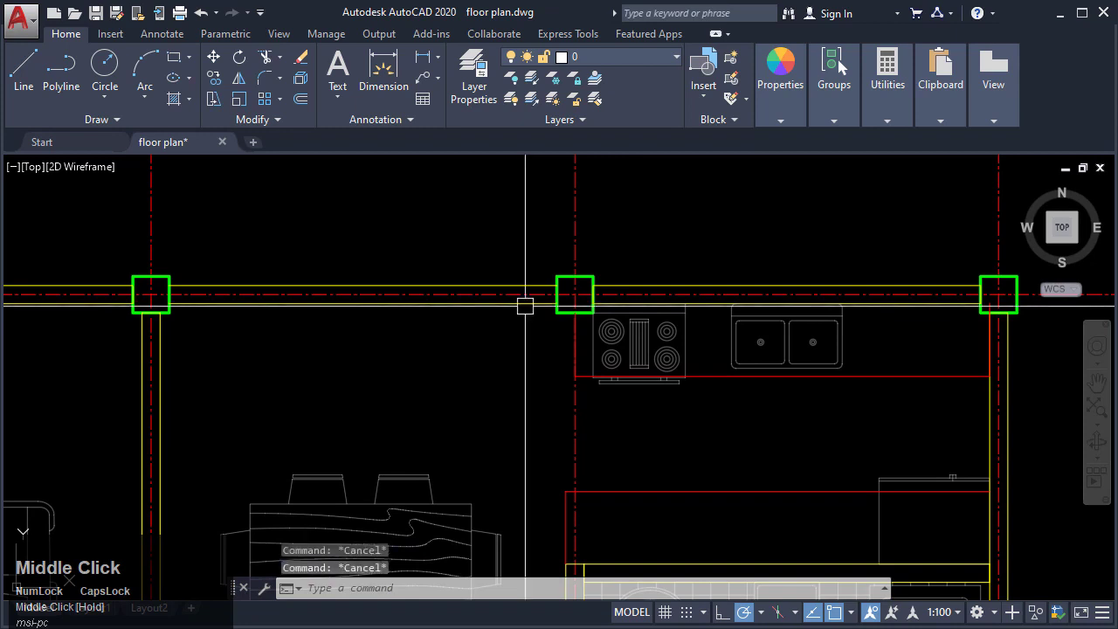
Step: Turn lineweight display off by setting LWDISPLAY to OFF
type("LWDISP")
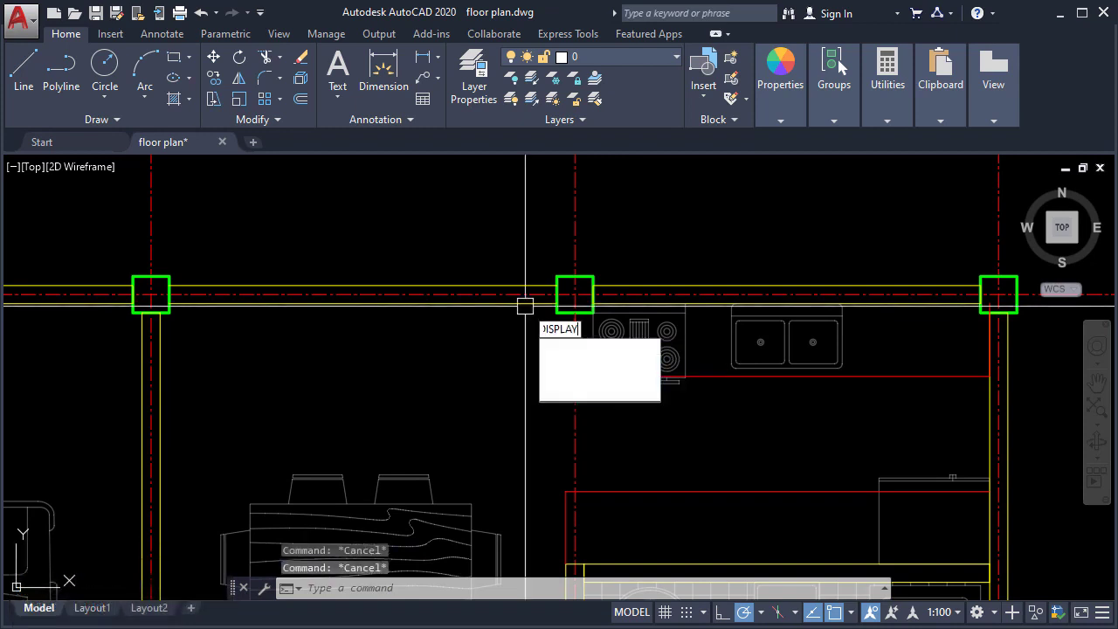
type("LAY")
key("Return")
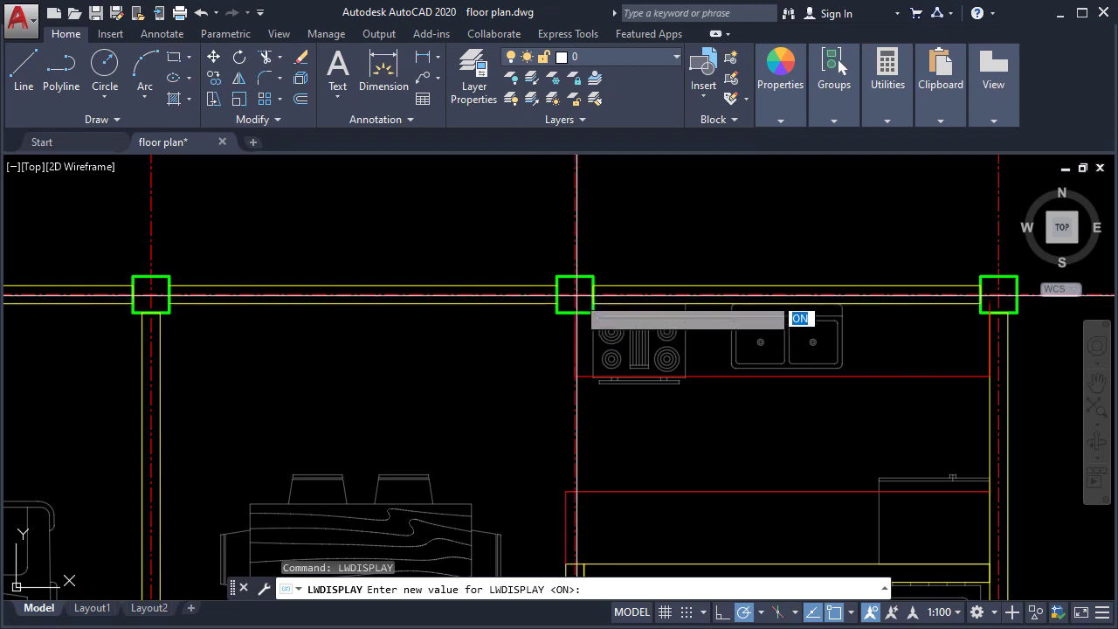
scroll(583, 290, "up", 2)
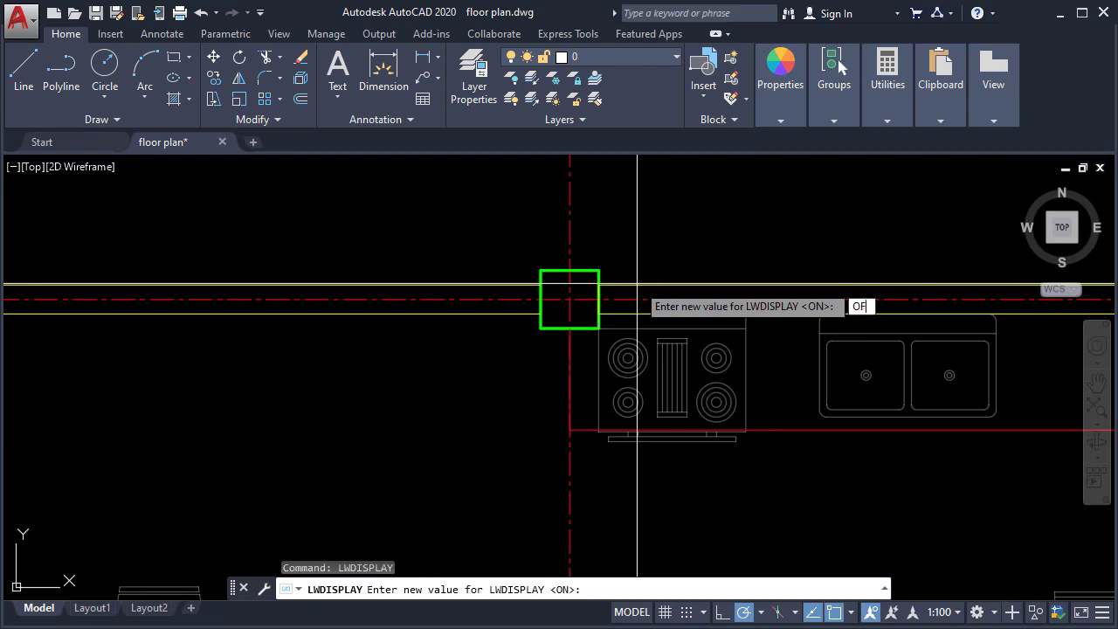
type("F")
key("Return")
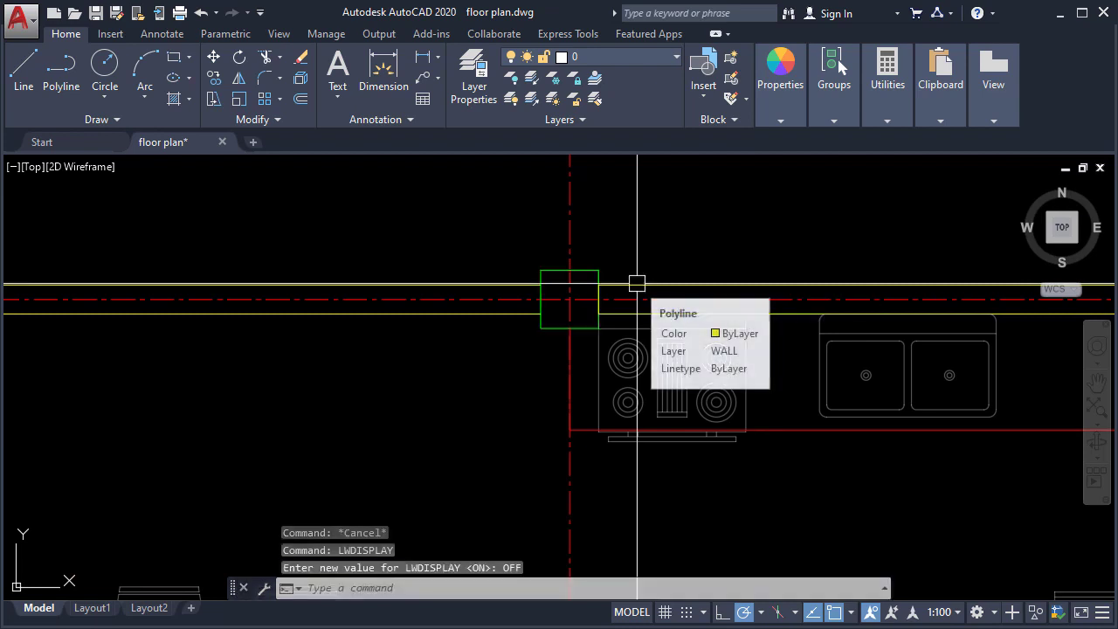
Step: Examine the column outline and the adjoining wall polyline beside the kitchen stove up close
scroll(554, 295, "up", 4)
mouse_move(554, 295)
middle_mouse_down()
mouse_move(544, 280)
mouse_move(589, 284)
middle_mouse_up()
scroll(589, 284, "up", 2)
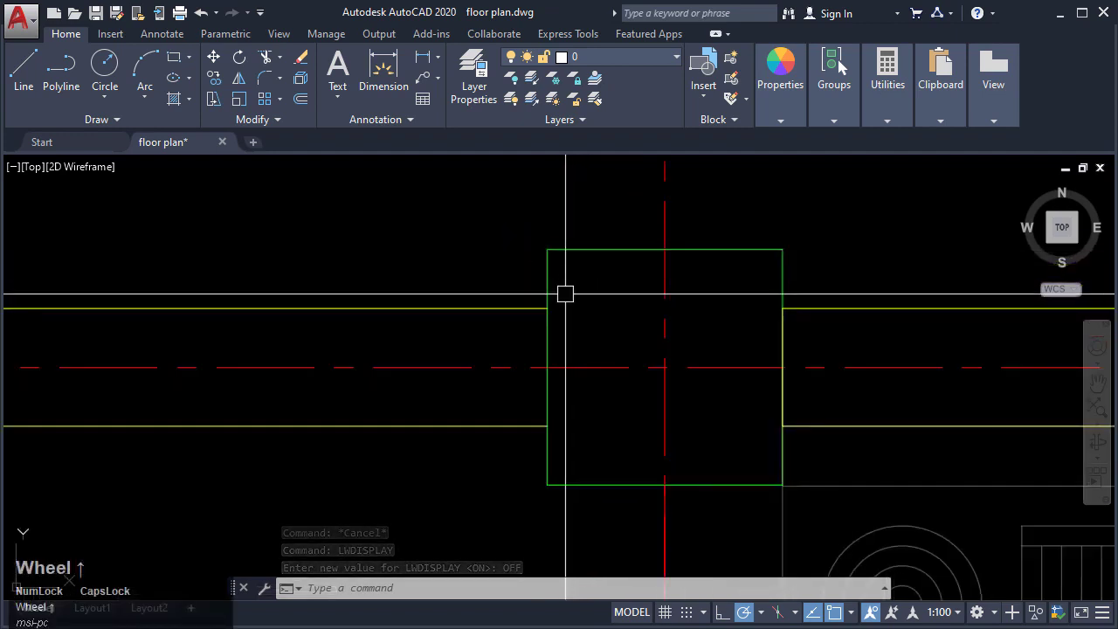
scroll(589, 282, "down", 2)
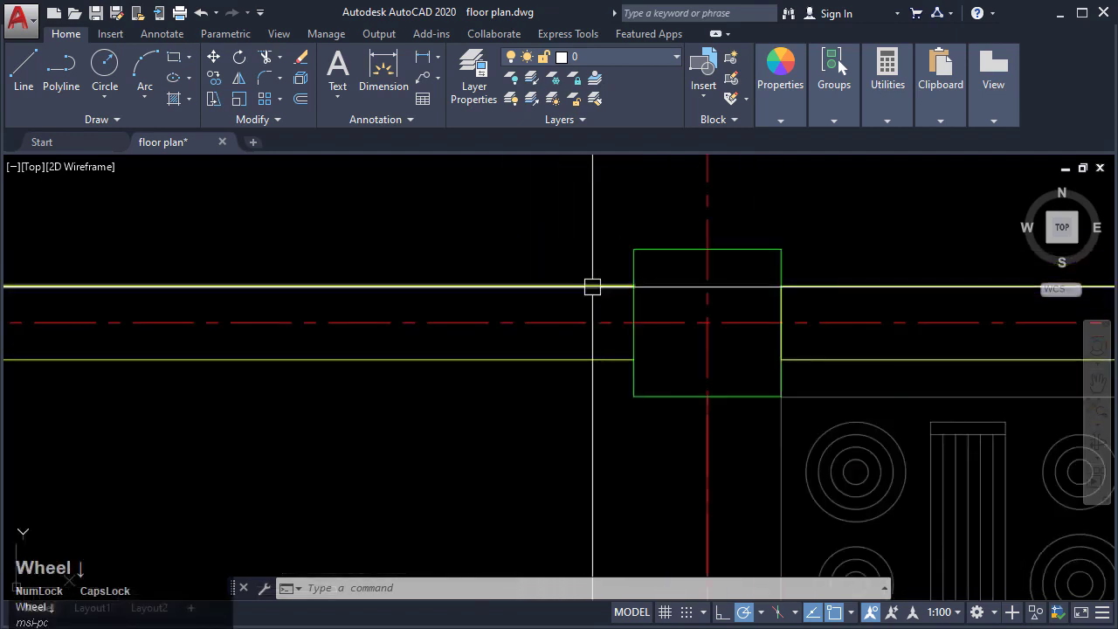
left_click(592, 287)
scroll(651, 262, "up", 2)
middle_click_drag(517, 316, 390, 340)
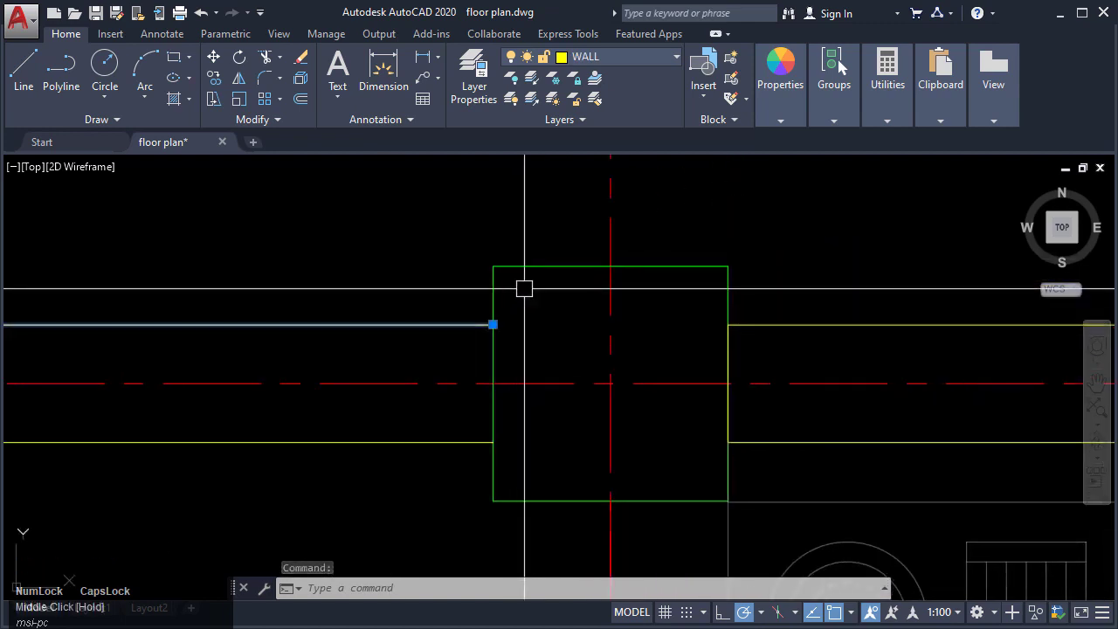
key("Escape")
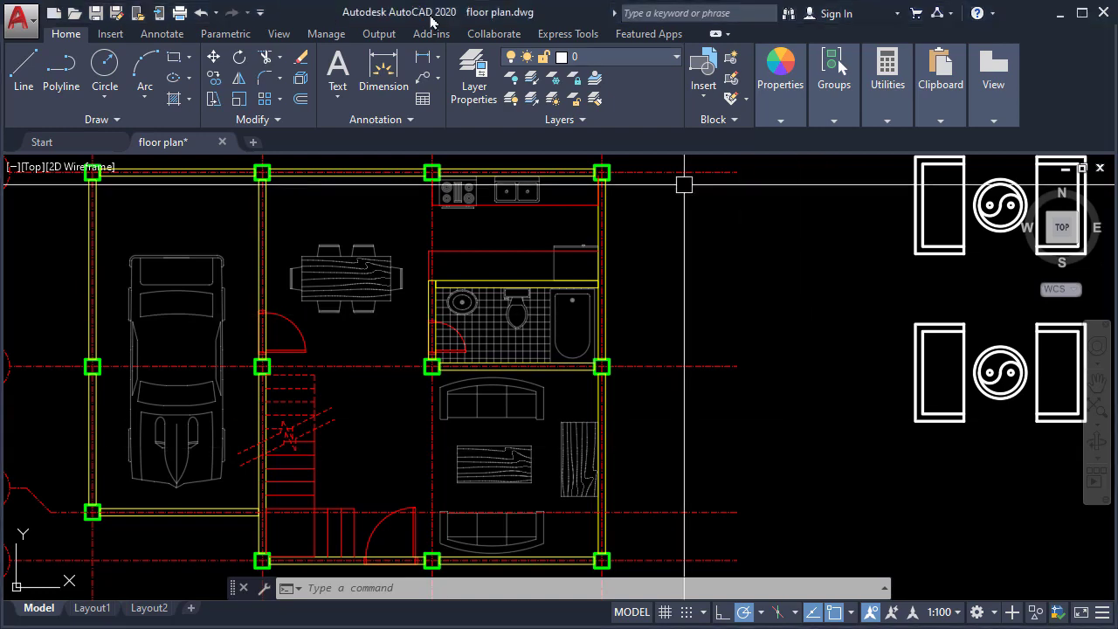
Step: Turn off the WALL layer in the Layer Properties Manager and inspect the plan without its walls
middle_click_drag(391, 183, 539, 216)
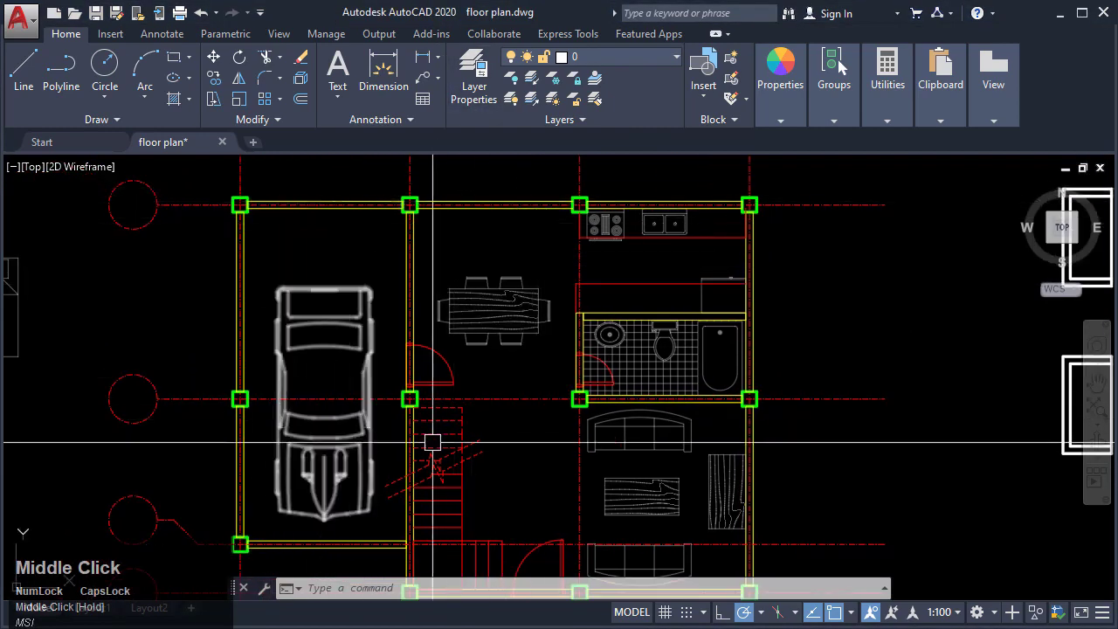
left_click(476, 98)
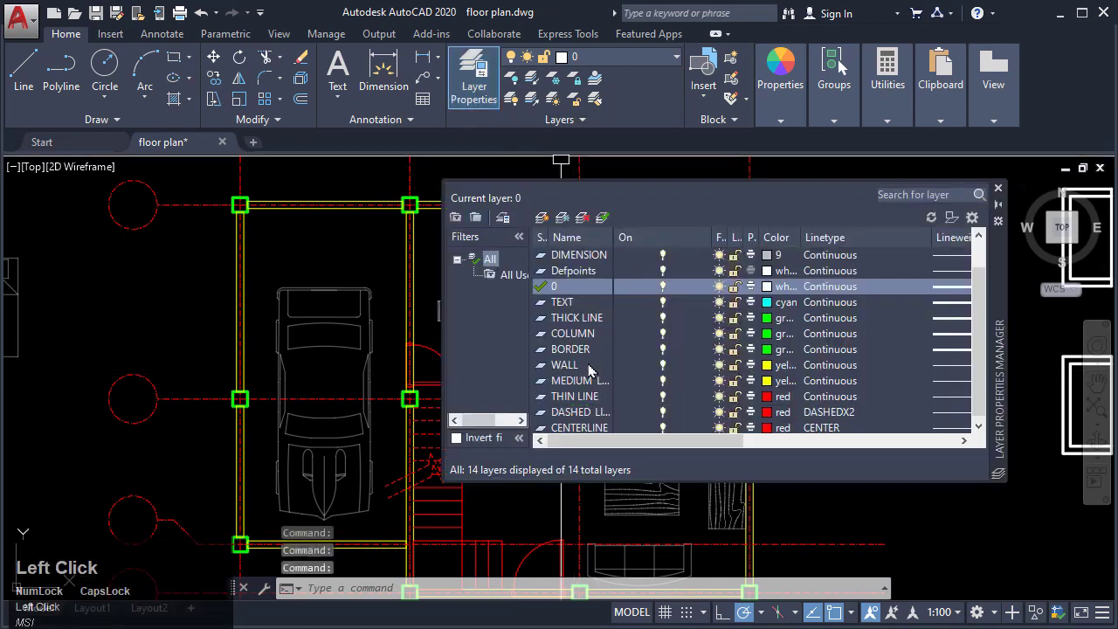
left_click(590, 367)
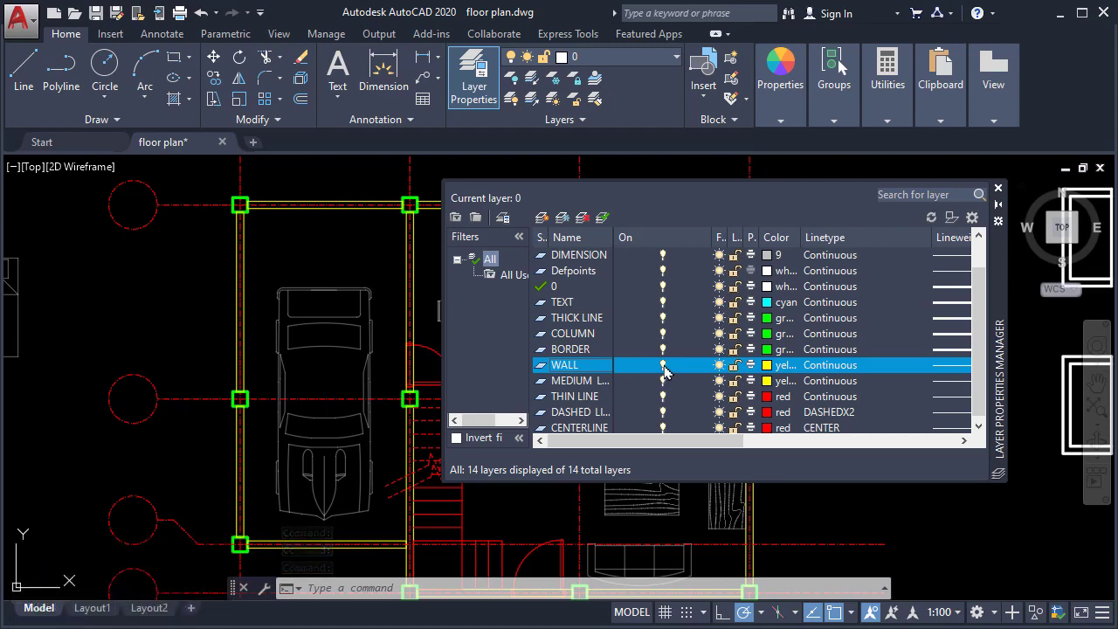
left_click(663, 365)
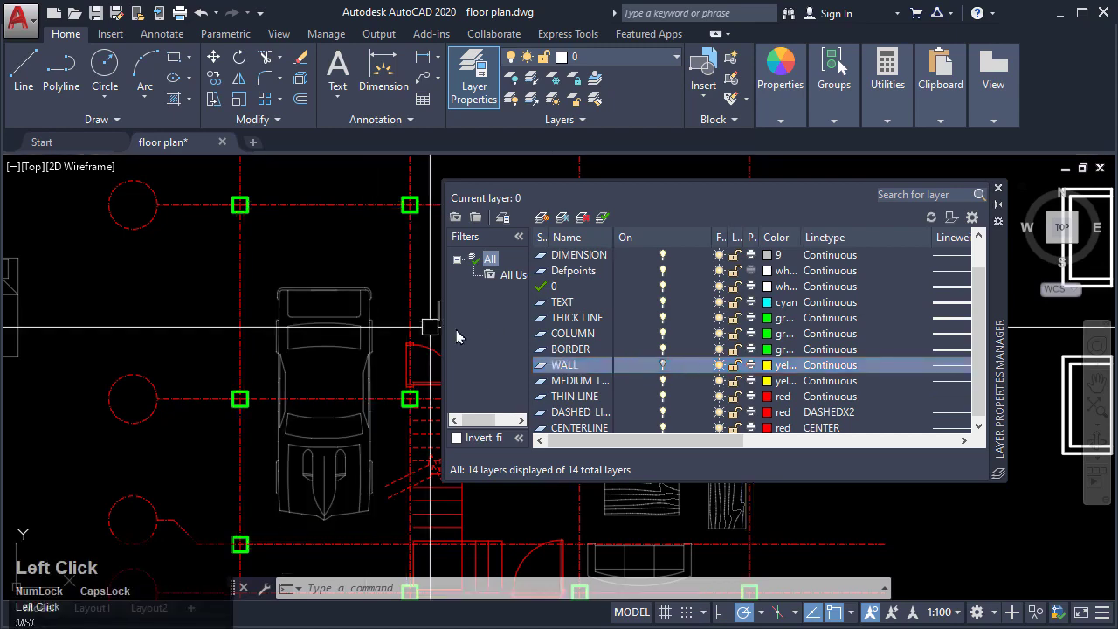
mouse_move(329, 302)
middle_mouse_down()
mouse_move(271, 320)
mouse_move(175, 289)
mouse_move(147, 260)
mouse_move(151, 242)
middle_mouse_up()
scroll(150, 241, "down", 2)
middle_click_drag(230, 307, 237, 357)
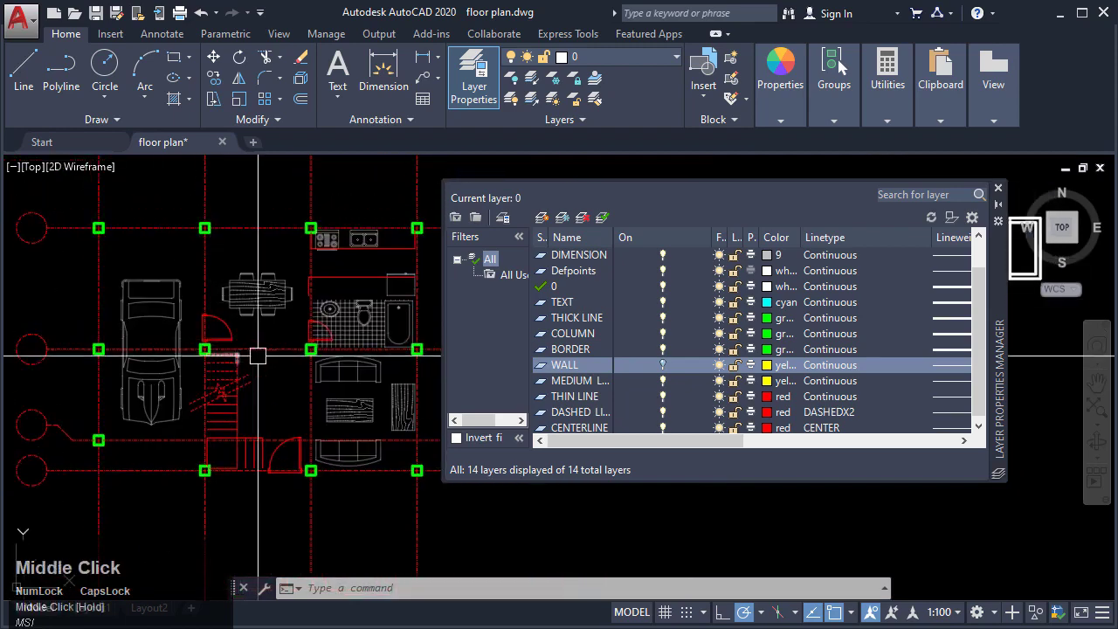
middle_click_drag(196, 323, 218, 332)
scroll(219, 331, "up", 3)
scroll(219, 330, "down", 3)
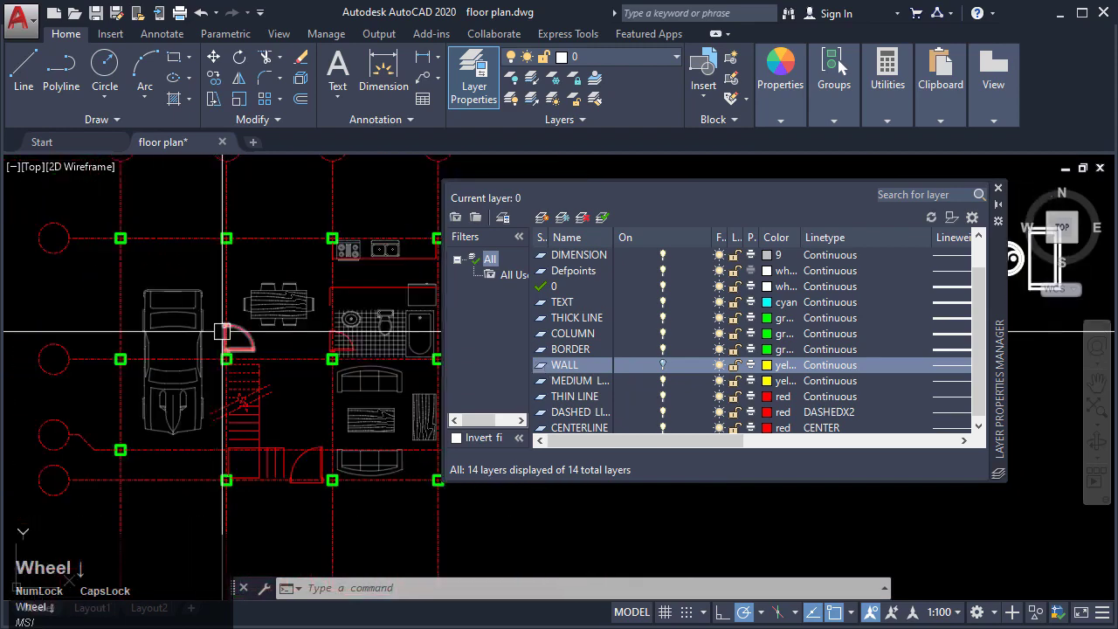
Step: Turn the WALL layer back on and close the Layer Properties Manager
left_click(662, 365)
middle_click_drag(290, 353, 290, 347)
left_click(999, 188)
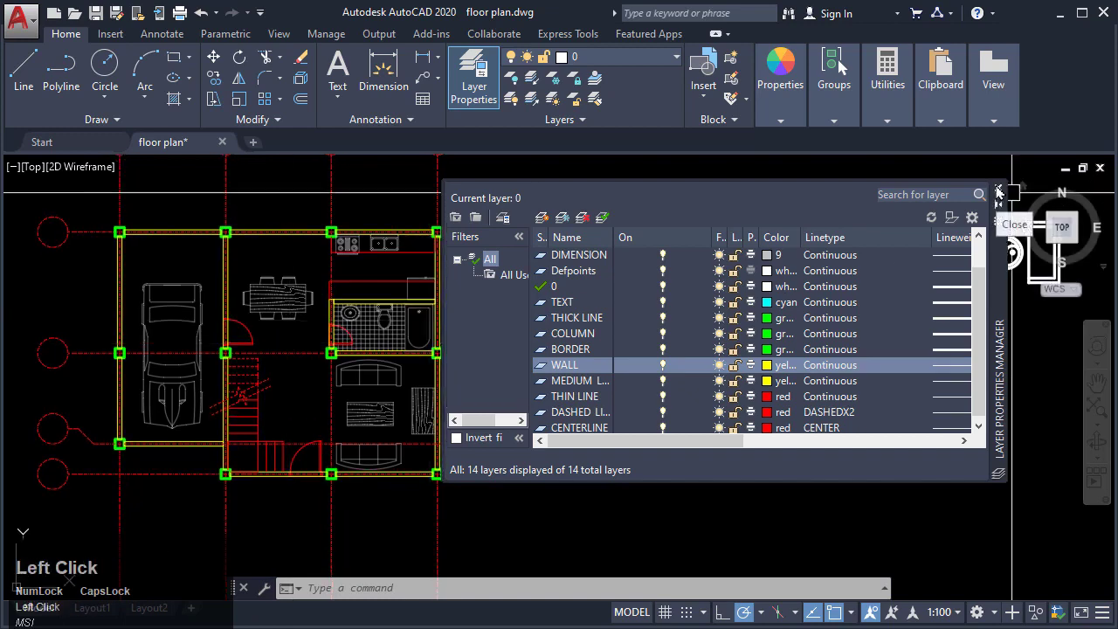
Step: Turn off the WALL layer with LAYOFF by picking the wall line above the dining area
middle_click_drag(406, 236, 497, 235)
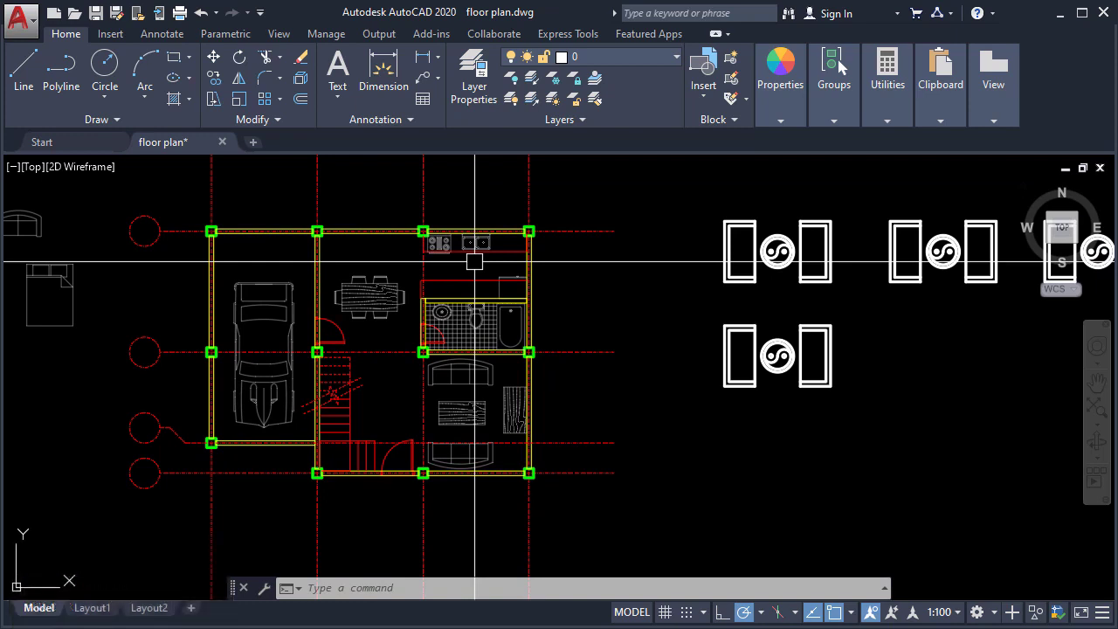
type("LAYO")
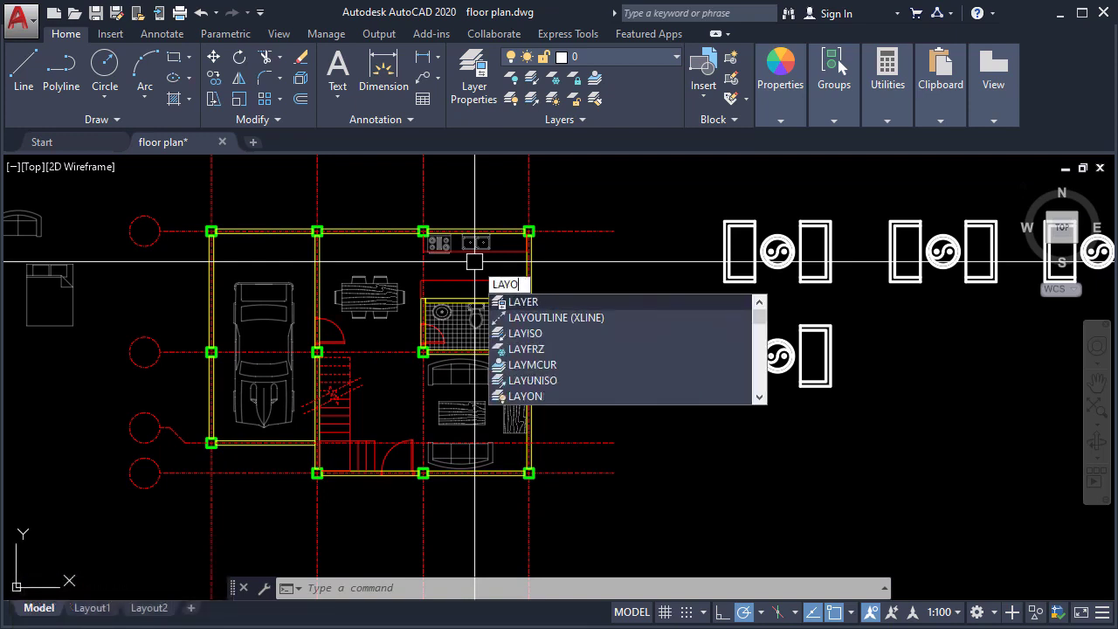
type("FF")
key("Return")
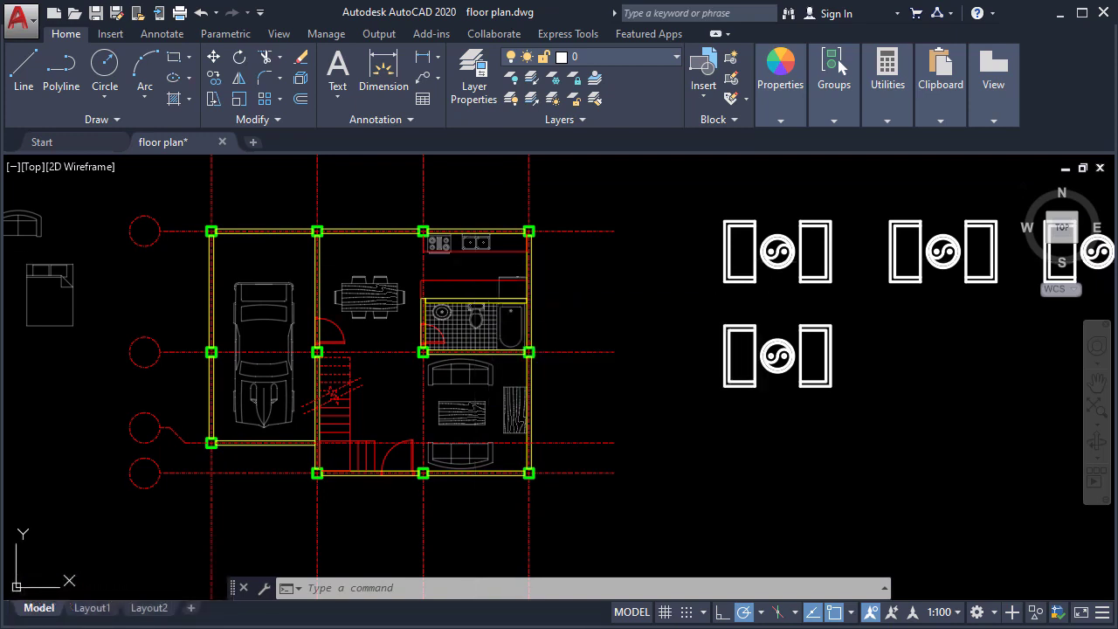
scroll(376, 241, "up", 5)
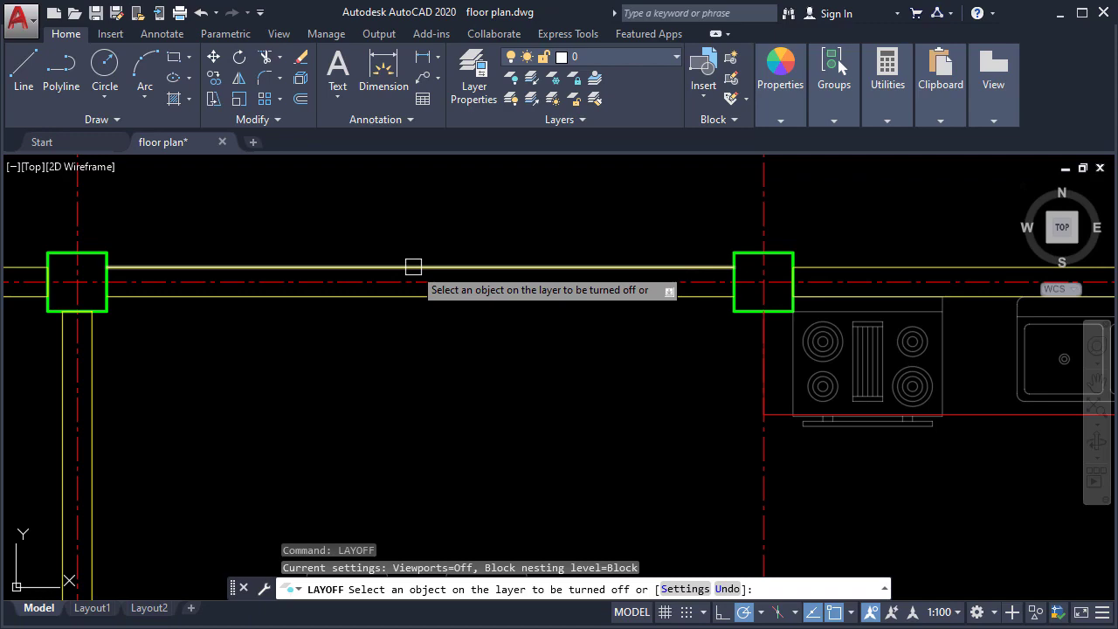
left_click(413, 266)
scroll(414, 266, "down", 4)
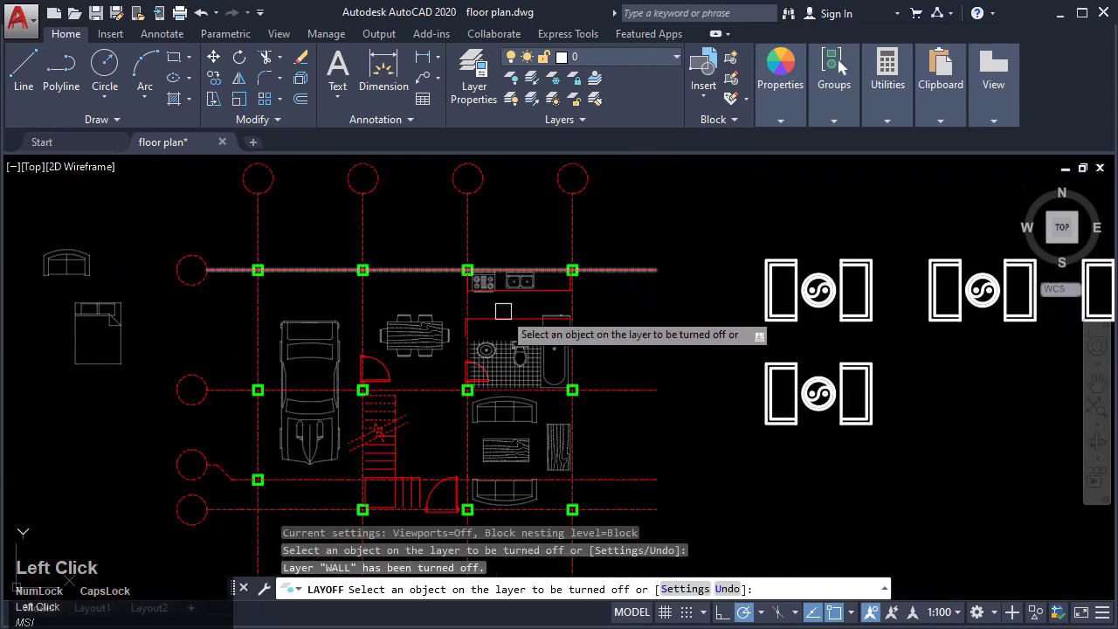
Step: Turn off the CENTERLINE, FURNITURE and THIN LINE layers by picking a grid line, a furniture block and the kitchen counter line
middle_click_drag(500, 308, 527, 295)
scroll(527, 294, "up", 2)
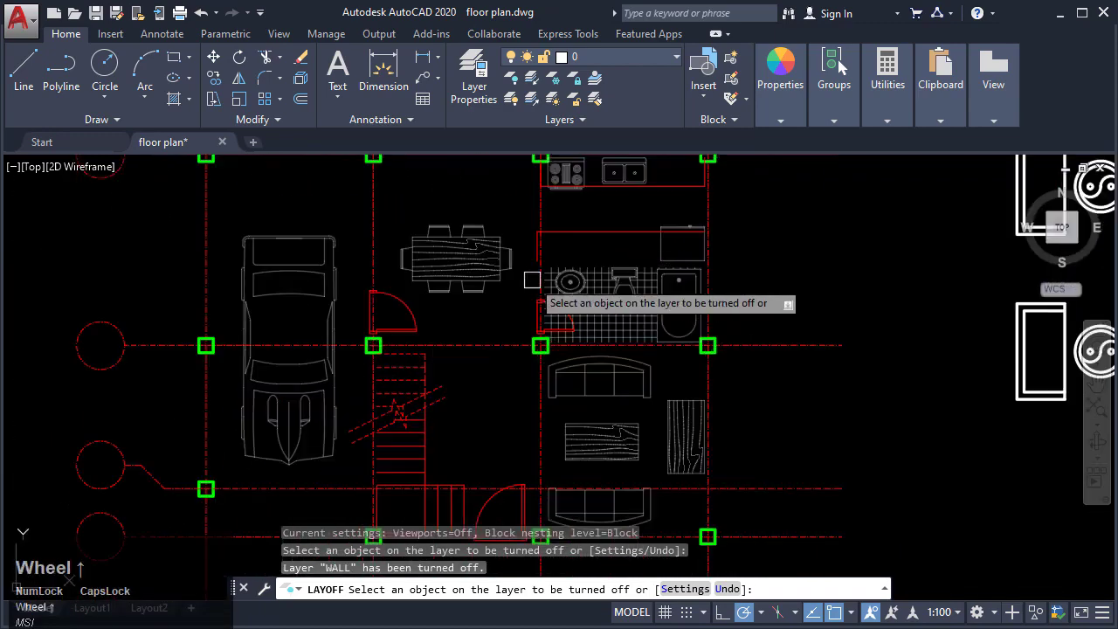
left_click(488, 347)
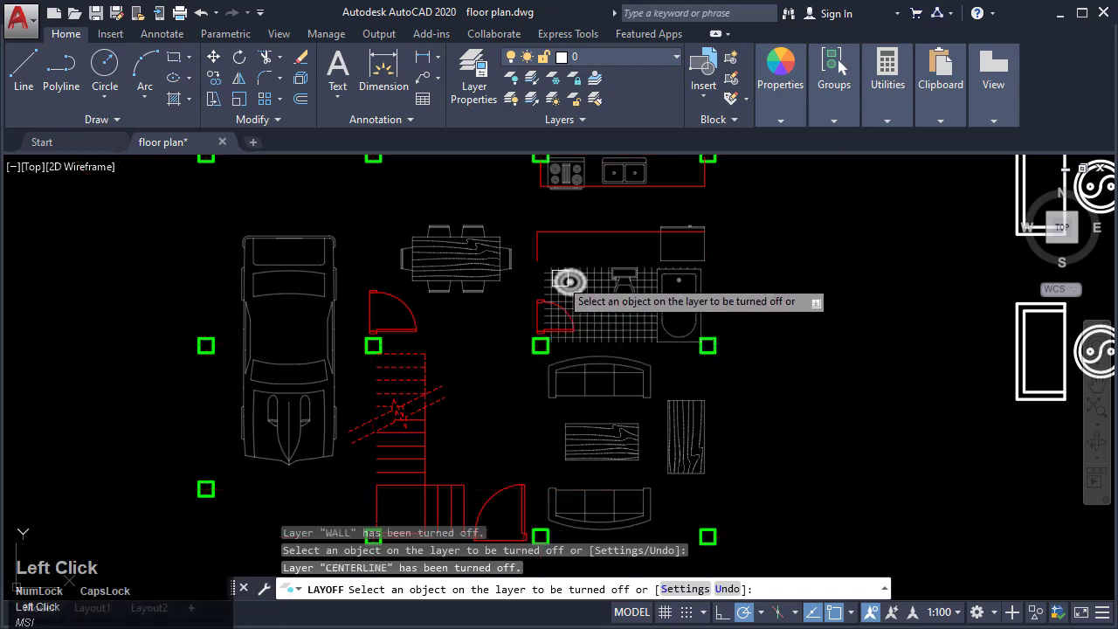
middle_click_drag(492, 264, 385, 325)
left_click(380, 323)
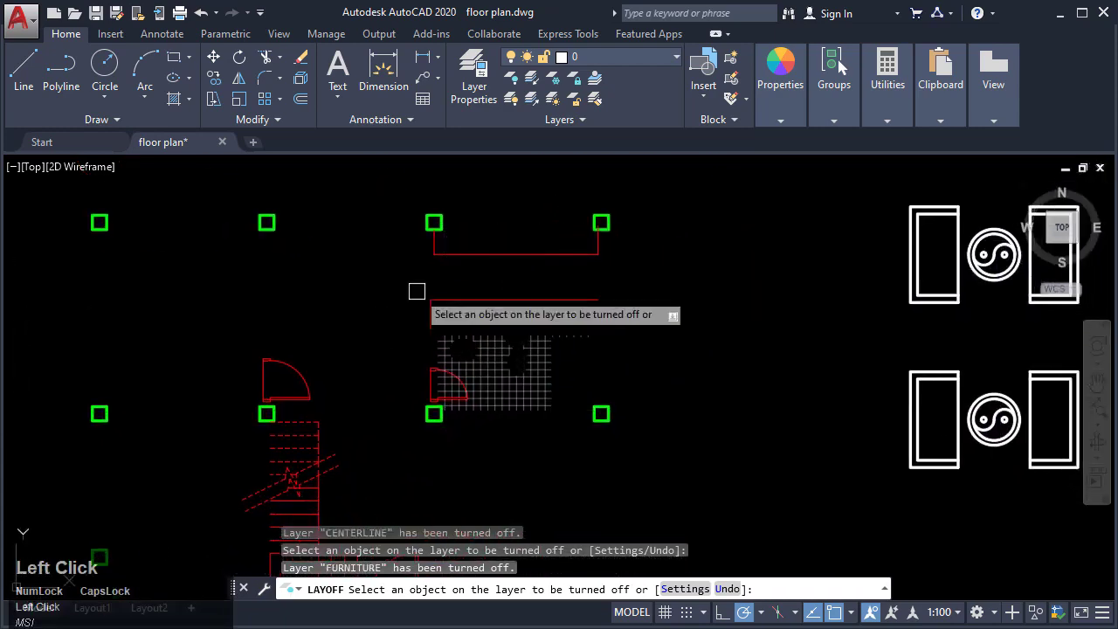
left_click(464, 300)
middle_click_drag(375, 374, 452, 339)
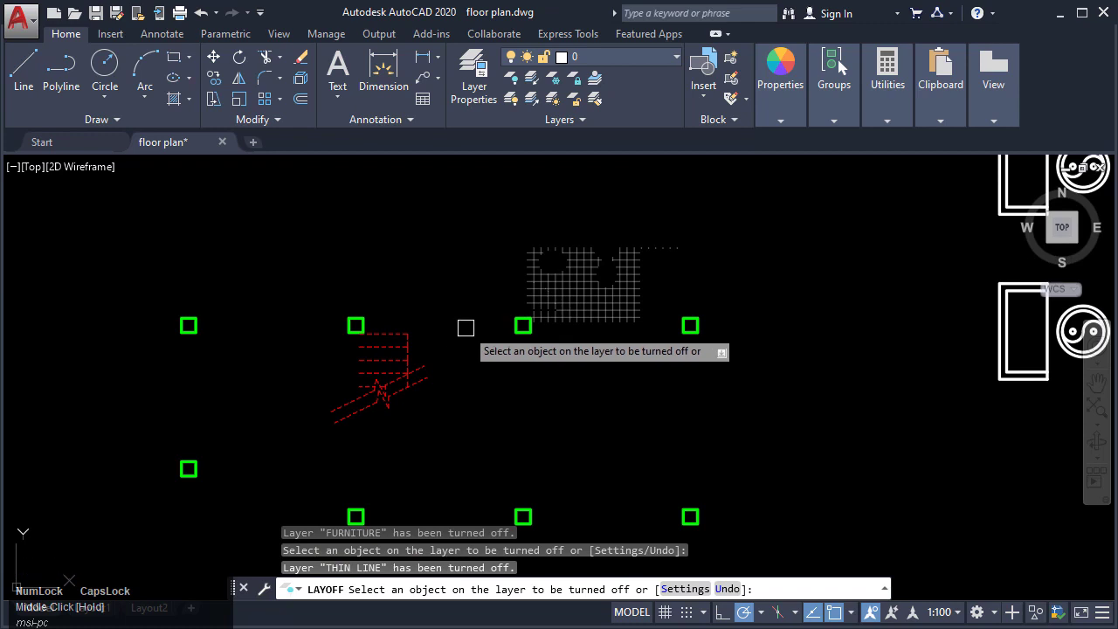
Step: Check the layers' on/off states in the Layer Properties Manager and close it
left_click(475, 72)
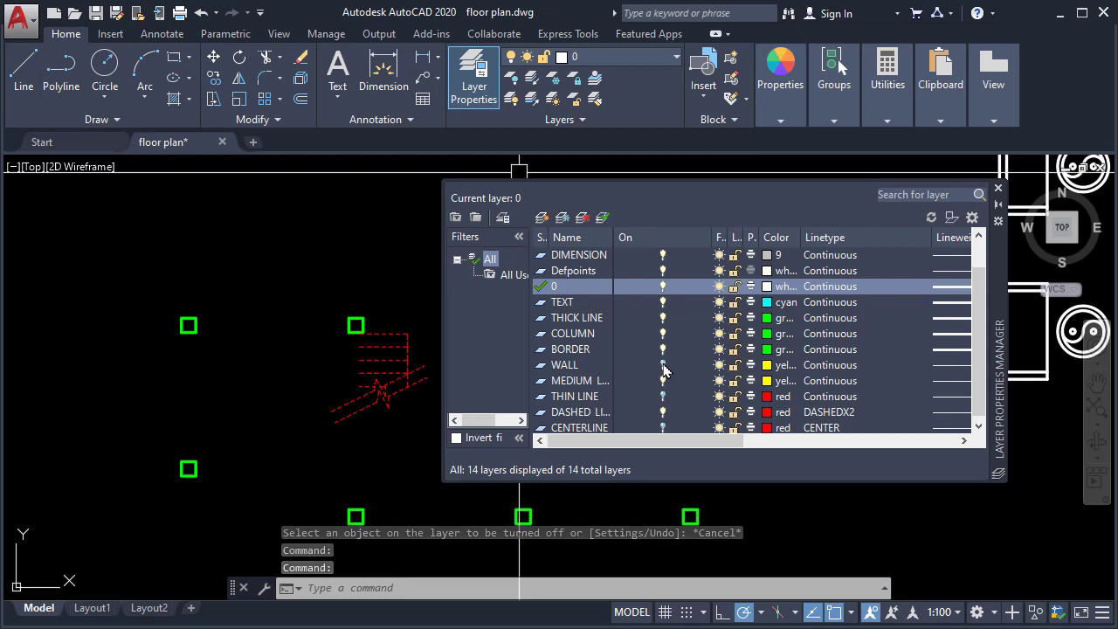
left_click(1000, 190)
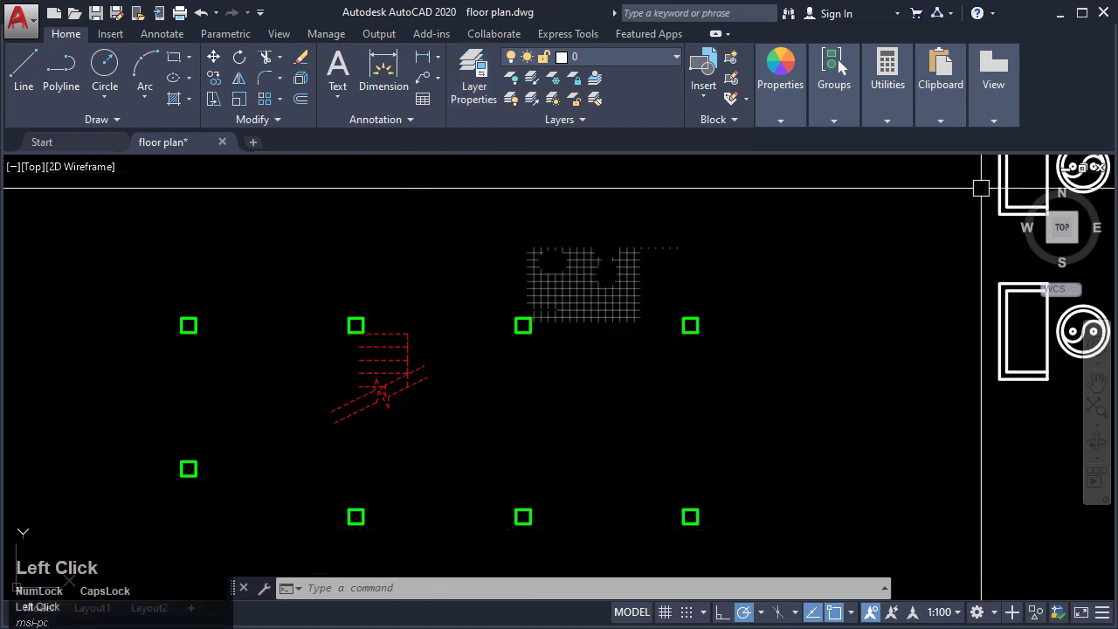
key("Escape")
key("Escape")
type("LAYI")
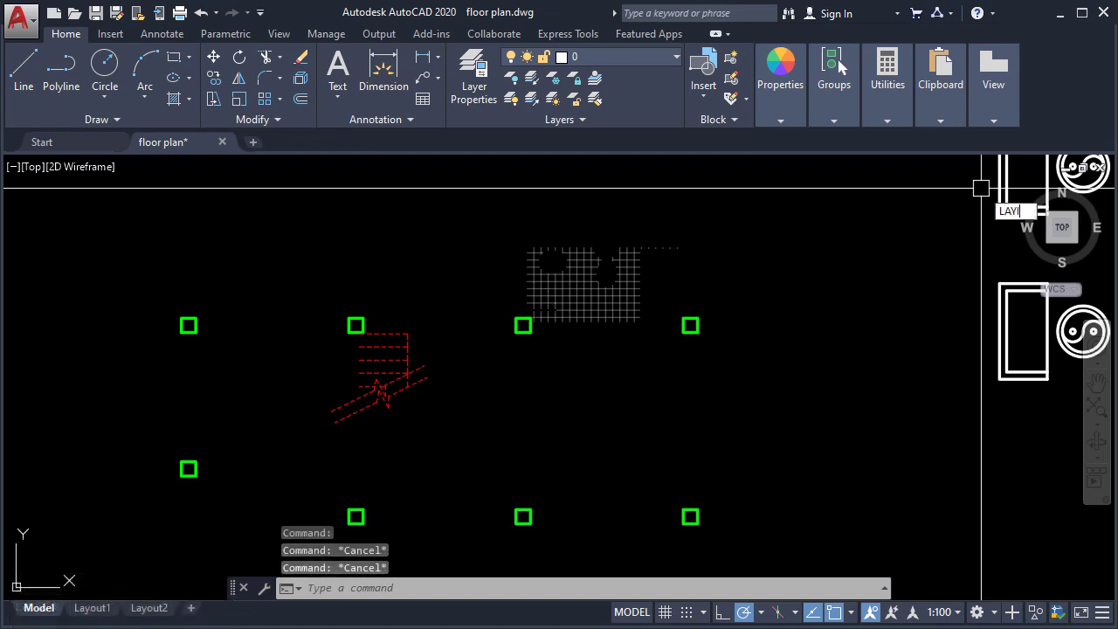
key("Escape")
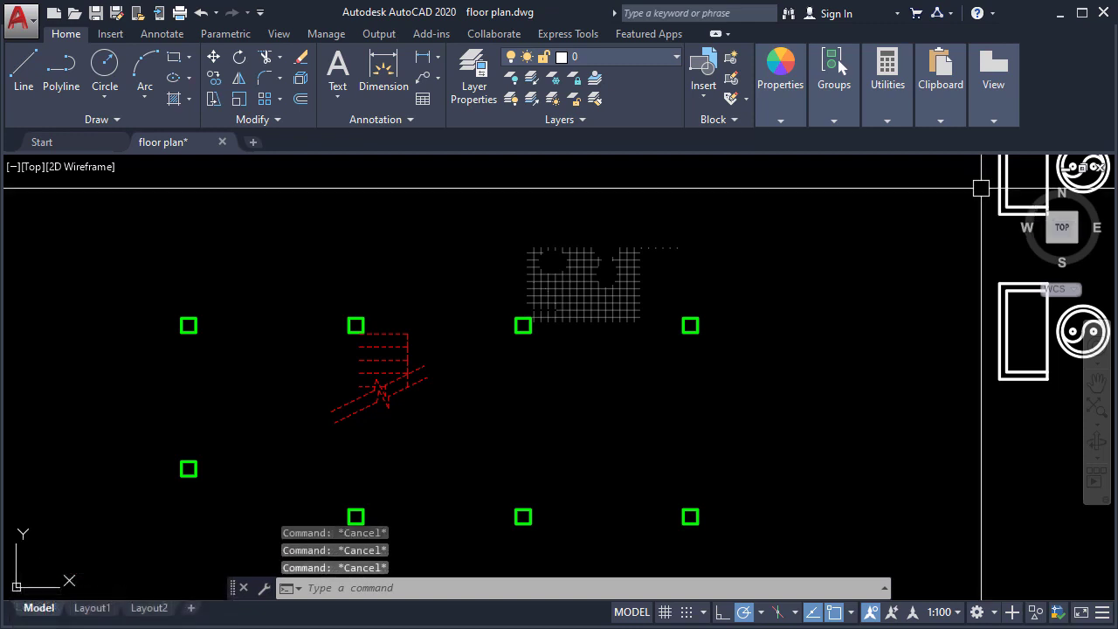
Step: Turn all layers back on with the LAYON command
type("LAYON")
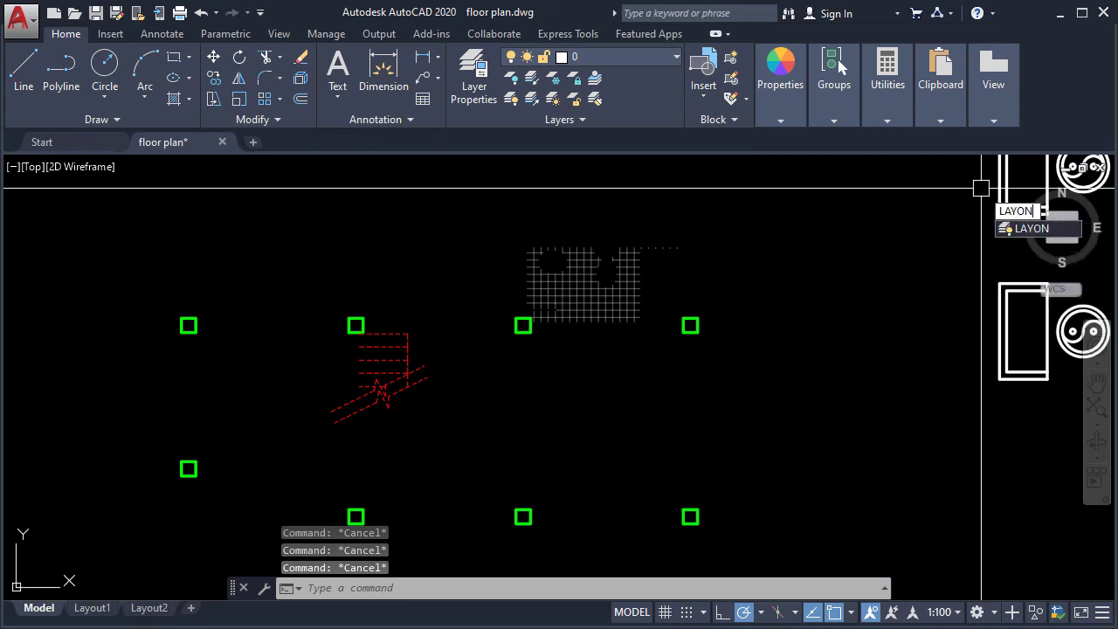
key("Return")
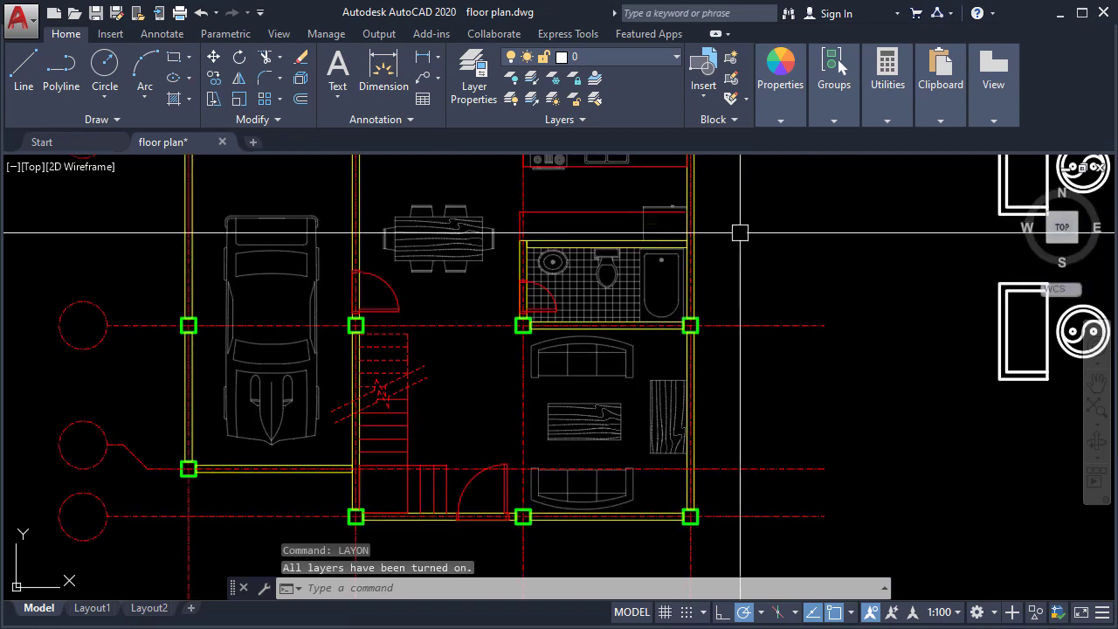
mouse_move(700, 245)
middle_mouse_down()
mouse_move(702, 311)
mouse_move(668, 297)
middle_mouse_up()
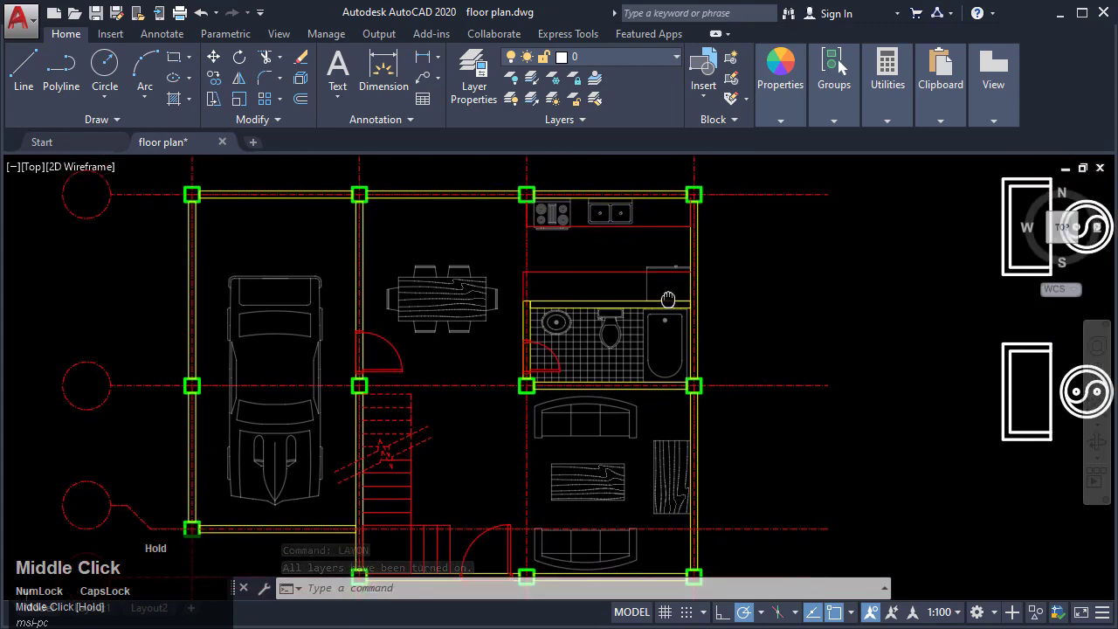
Step: Widen the Lock and Freeze columns in the Layer Properties Manager and close it
left_click(479, 94)
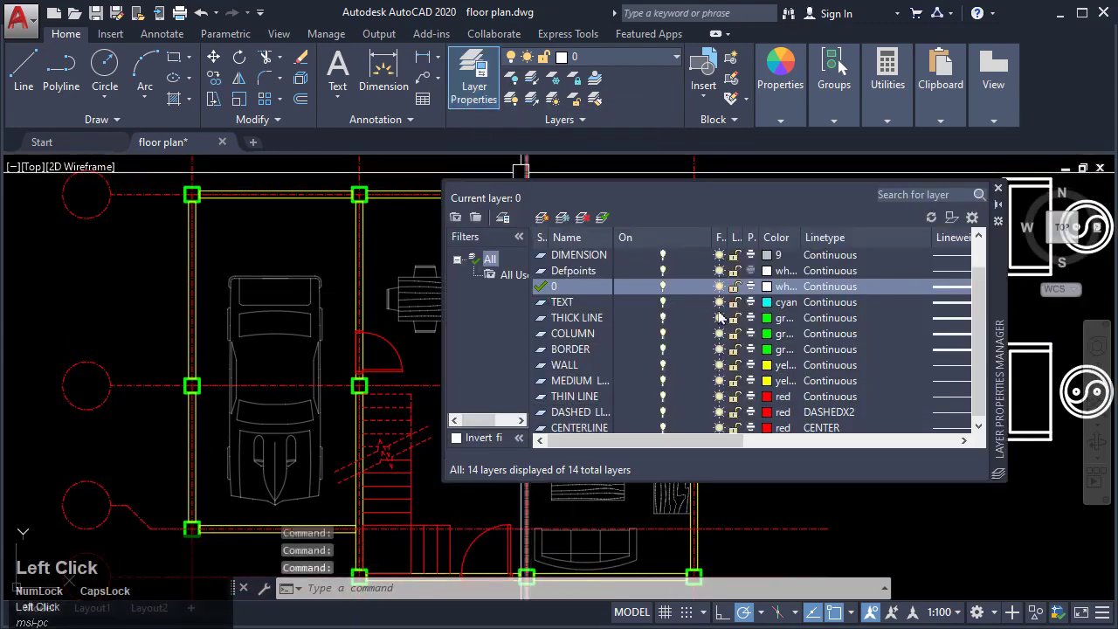
left_click_drag(749, 237, 790, 239)
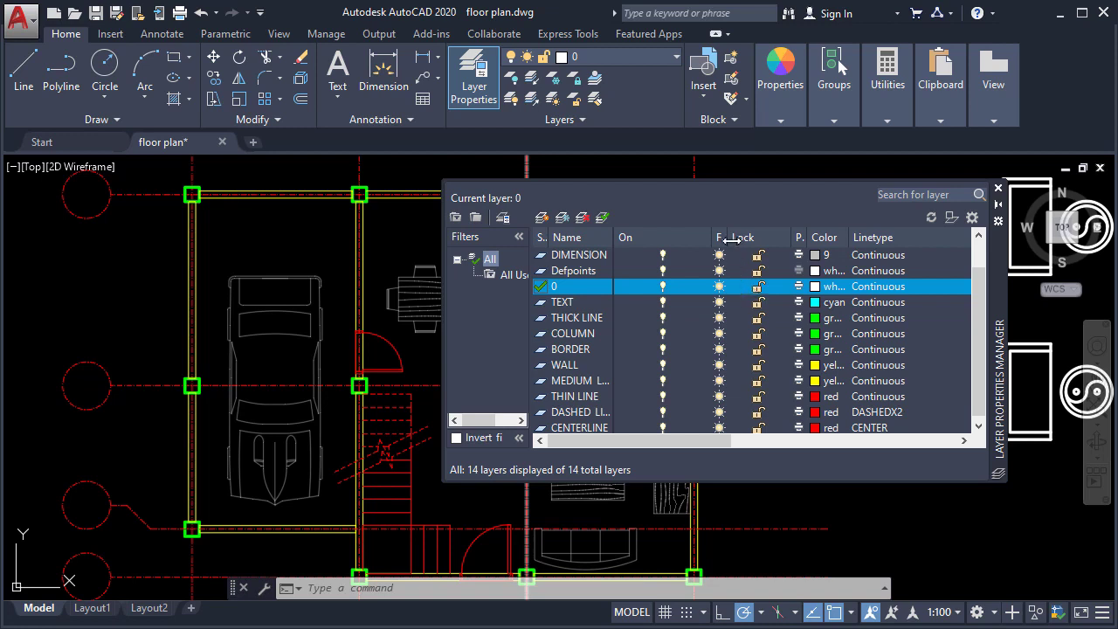
left_click_drag(728, 241, 790, 250)
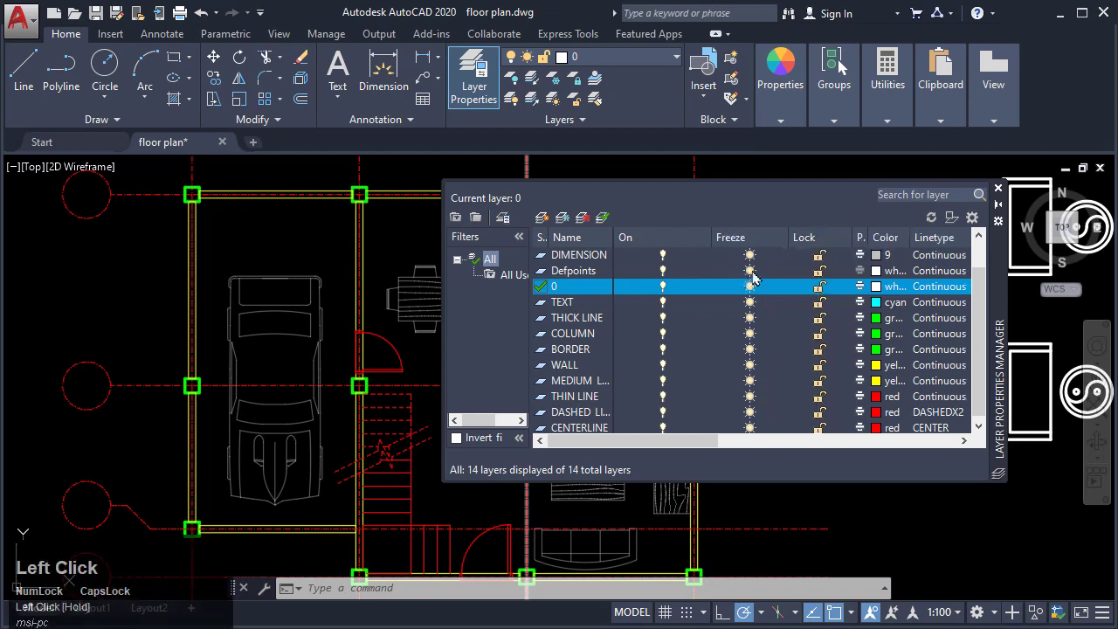
left_click(998, 188)
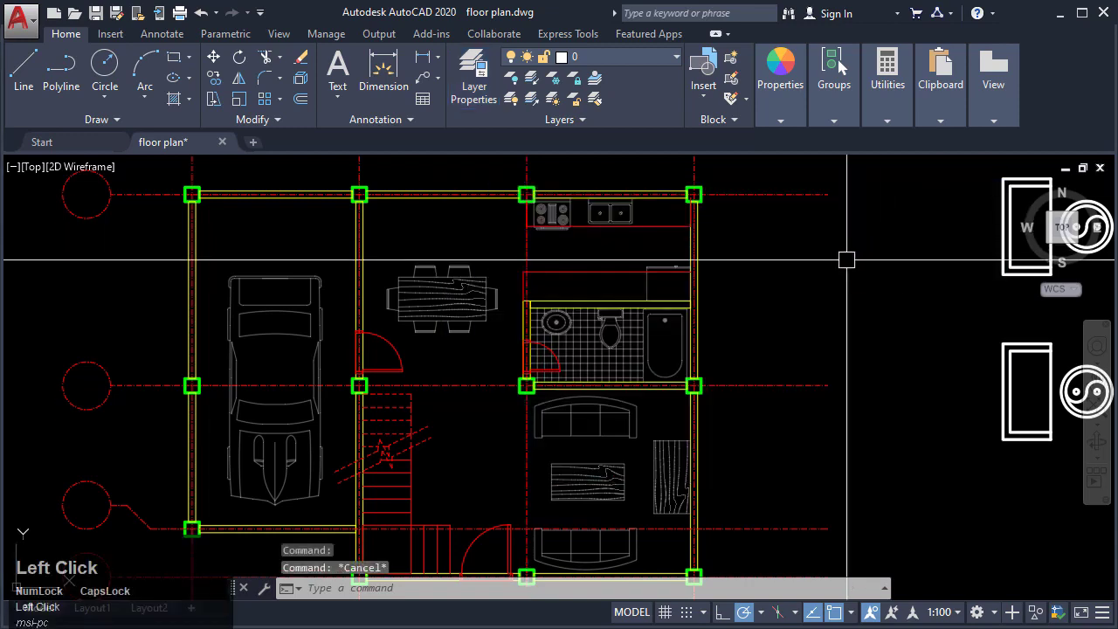
Step: Thaw all layers with the LAYTHW command
type("LAYTHW")
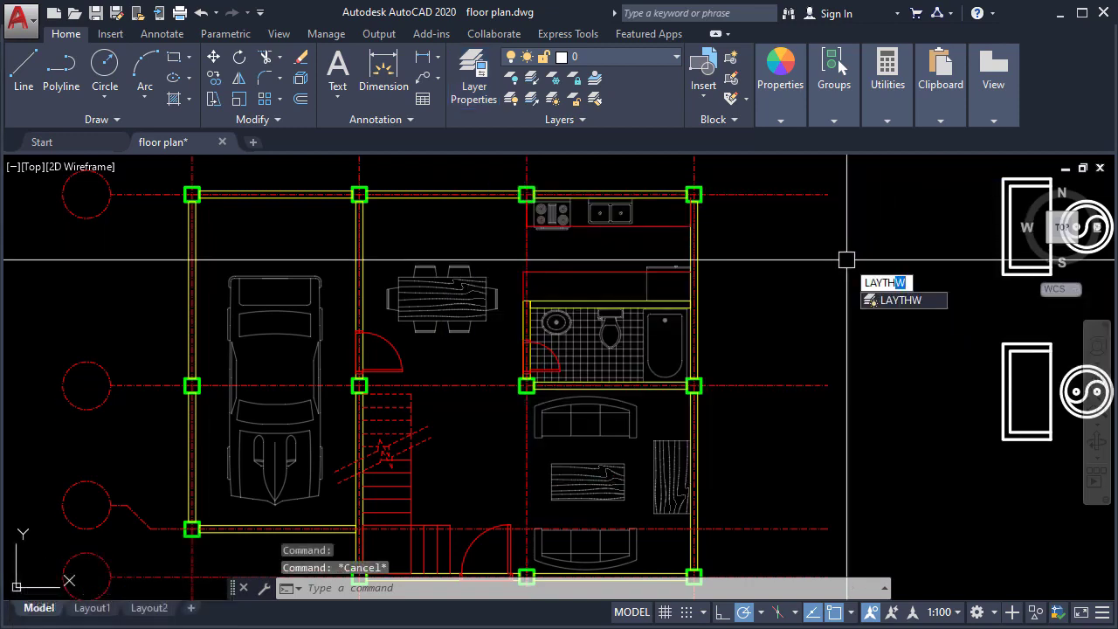
key("Return")
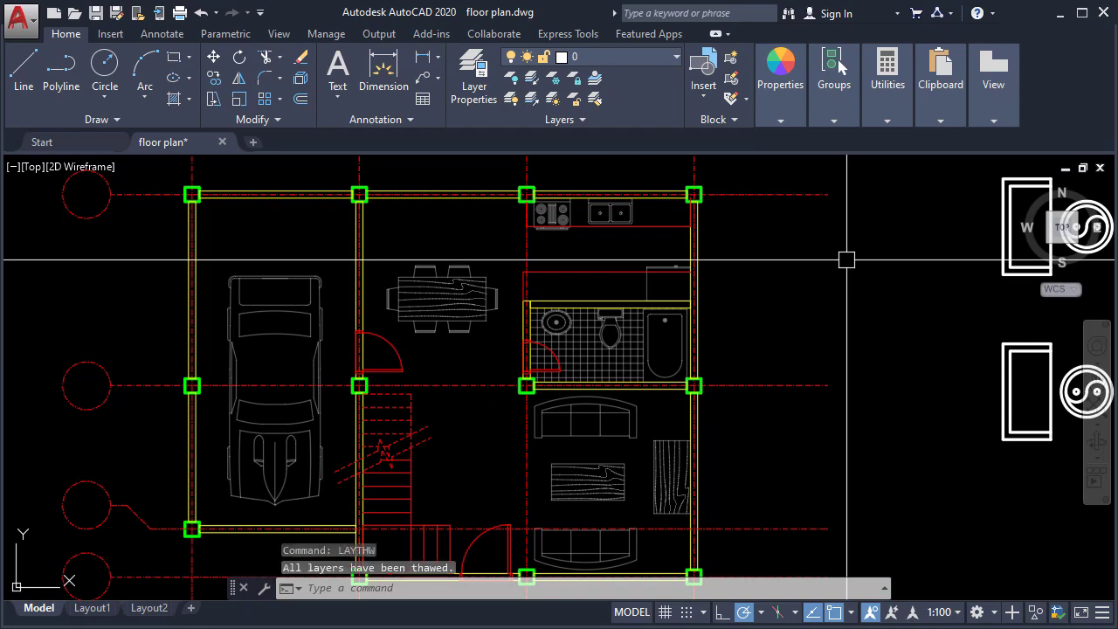
scroll(605, 216, "down", 3)
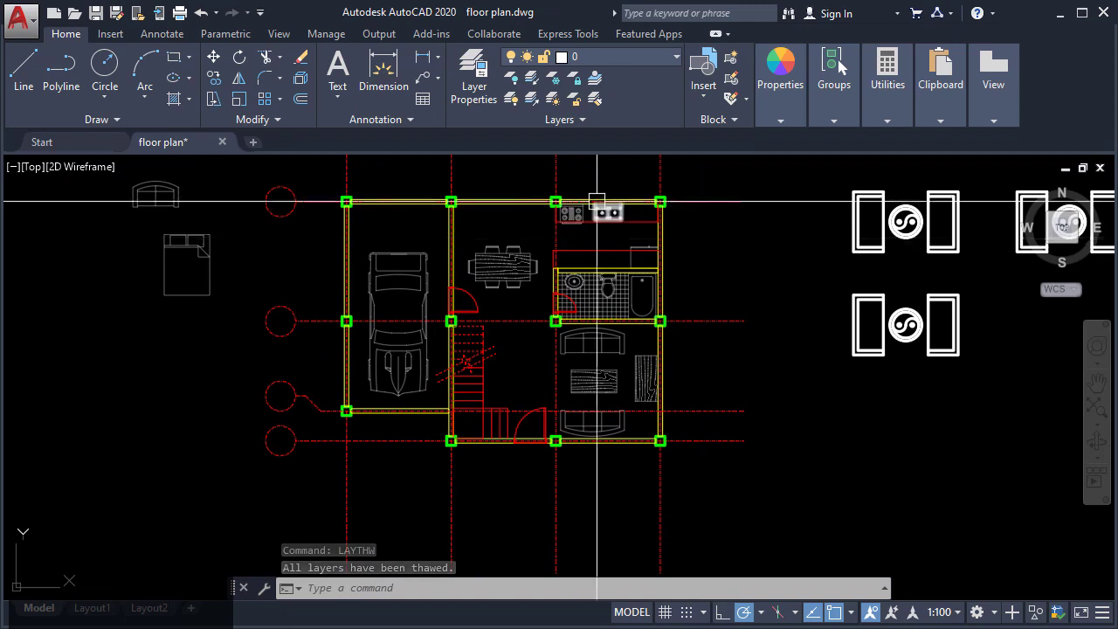
key("Escape")
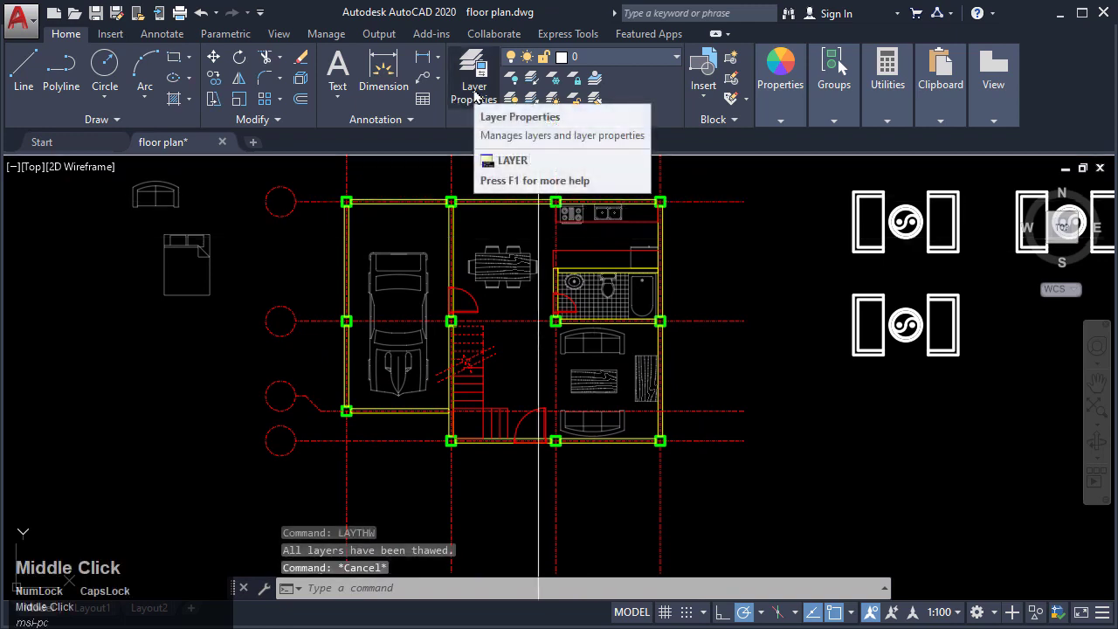
Step: Set the COLUMN layer's color to magenta in the Layer Properties Manager and close it
left_click(474, 88)
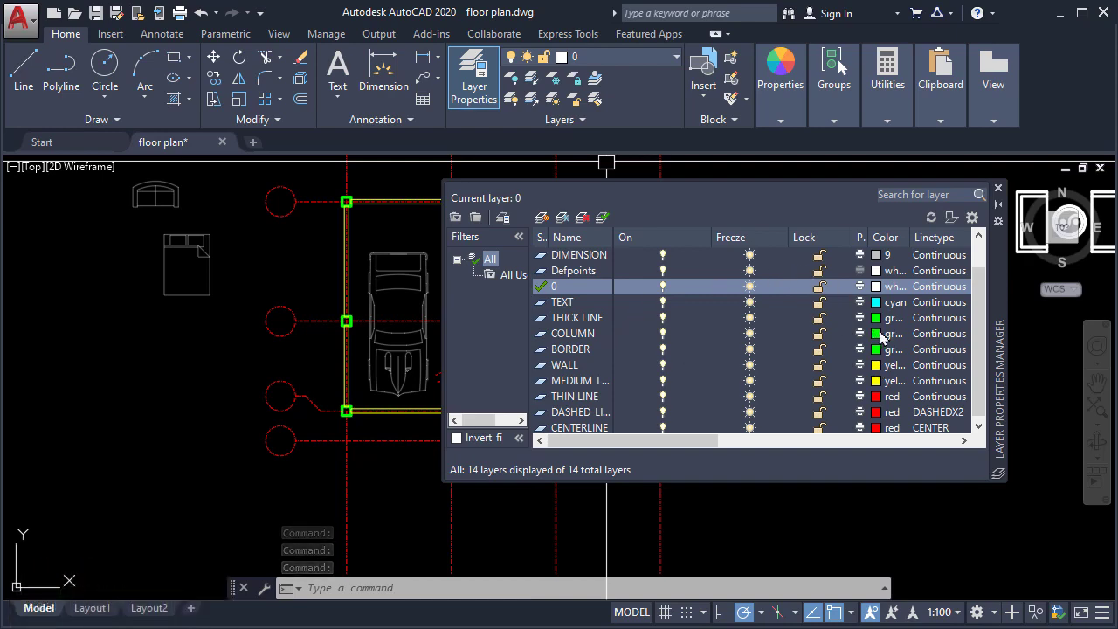
left_click(883, 338)
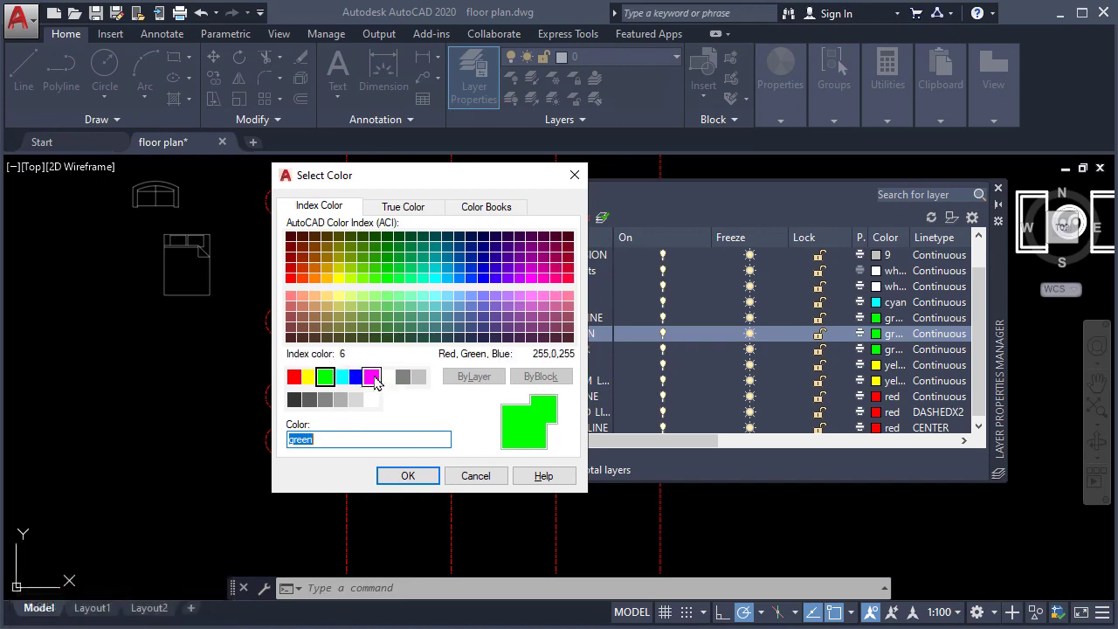
left_click(371, 378)
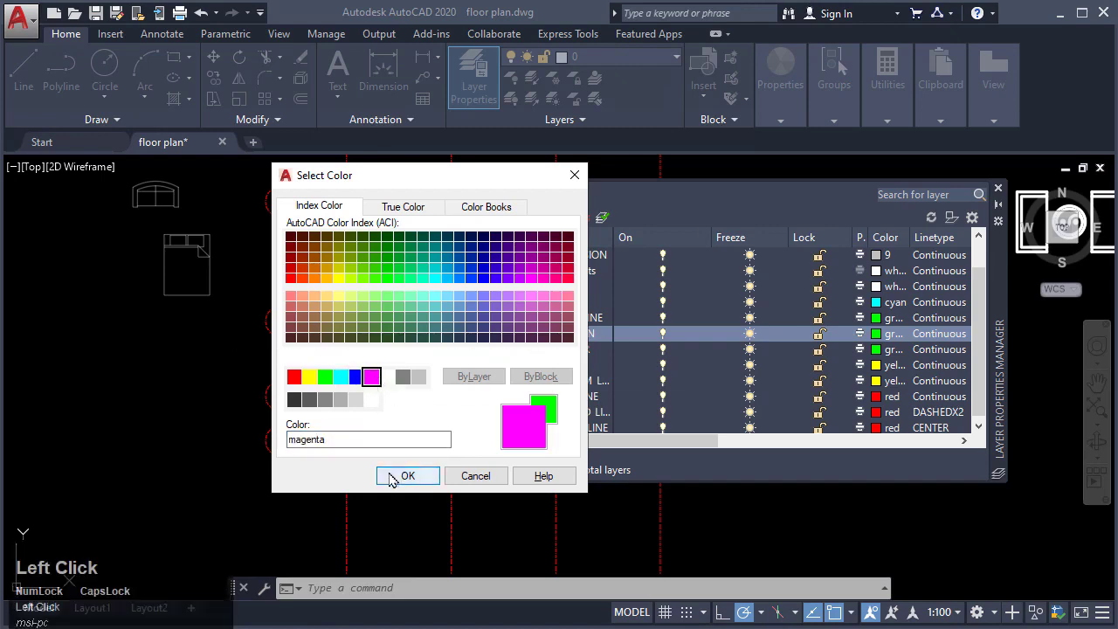
left_click(391, 476)
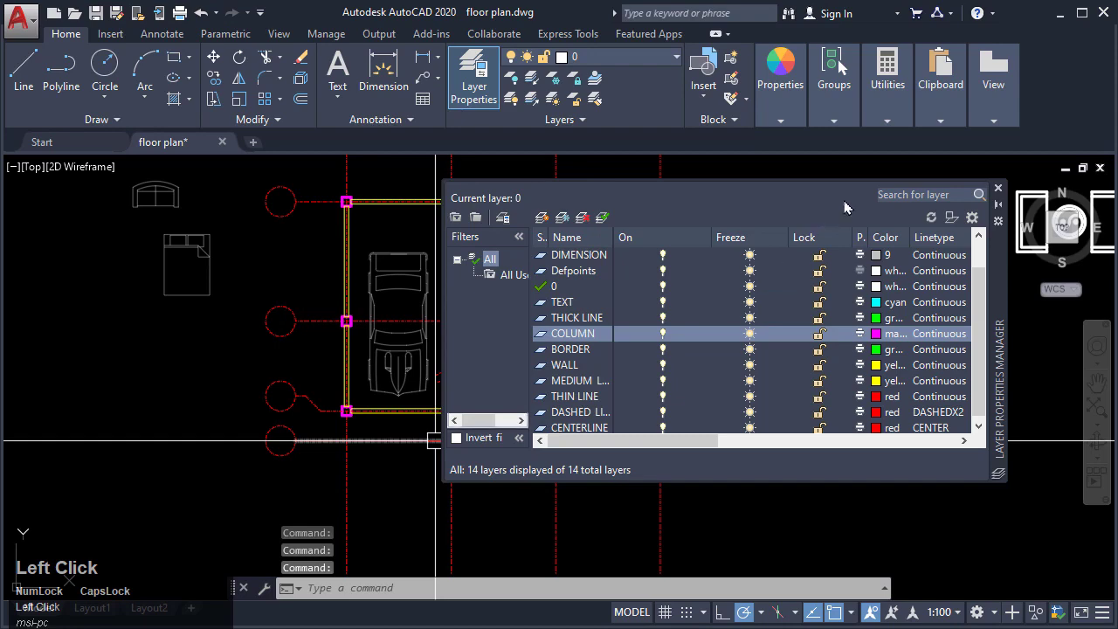
left_click(998, 191)
Step: Examine the color of the columns across the floor plan
scroll(394, 242, "up", 2)
middle_click_drag(394, 242, 374, 337)
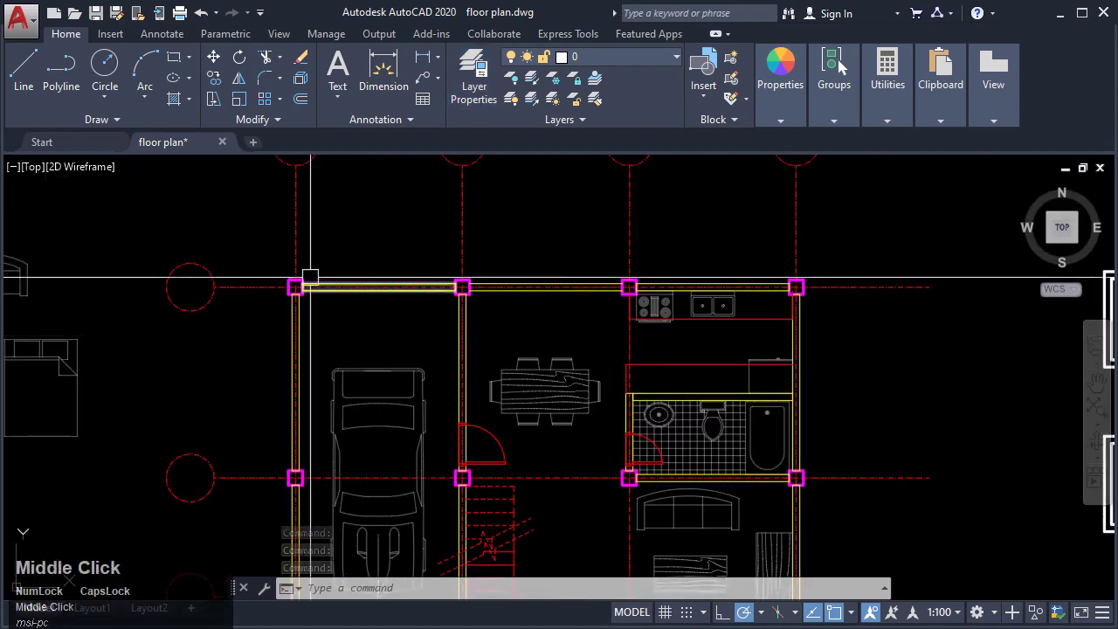
scroll(310, 277, "up", 2)
mouse_move(110, 326)
middle_mouse_down()
mouse_move(230, 347)
mouse_move(192, 329)
middle_mouse_up()
middle_click_drag(501, 312, 169, 329)
scroll(168, 329, "down", 1)
middle_click_drag(340, 352, 419, 218)
scroll(419, 219, "down", 2)
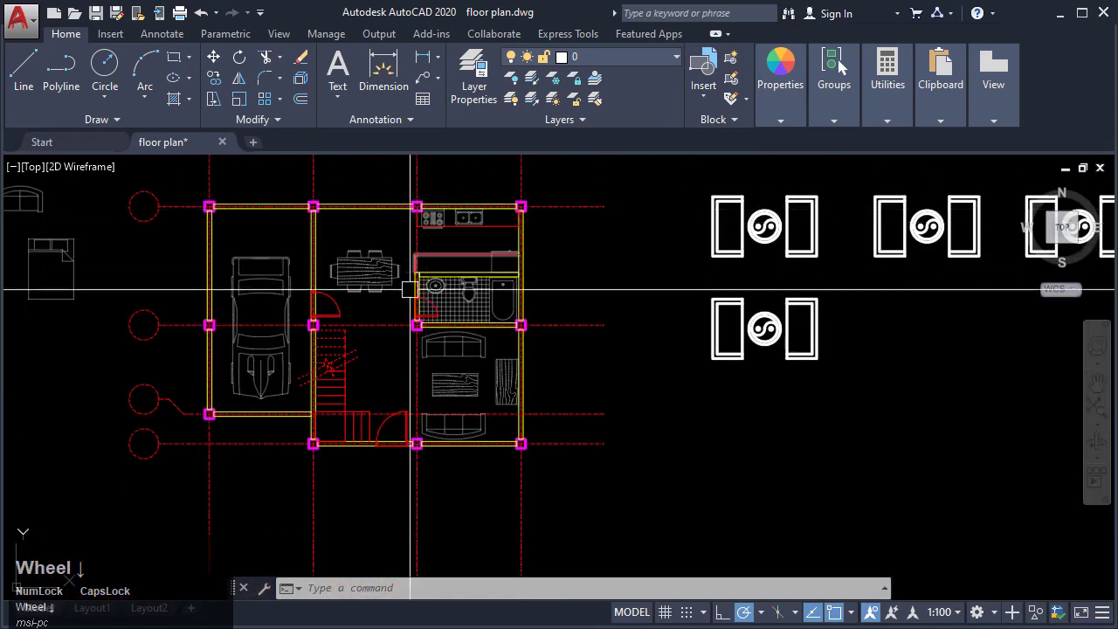
middle_click_drag(410, 289, 556, 277)
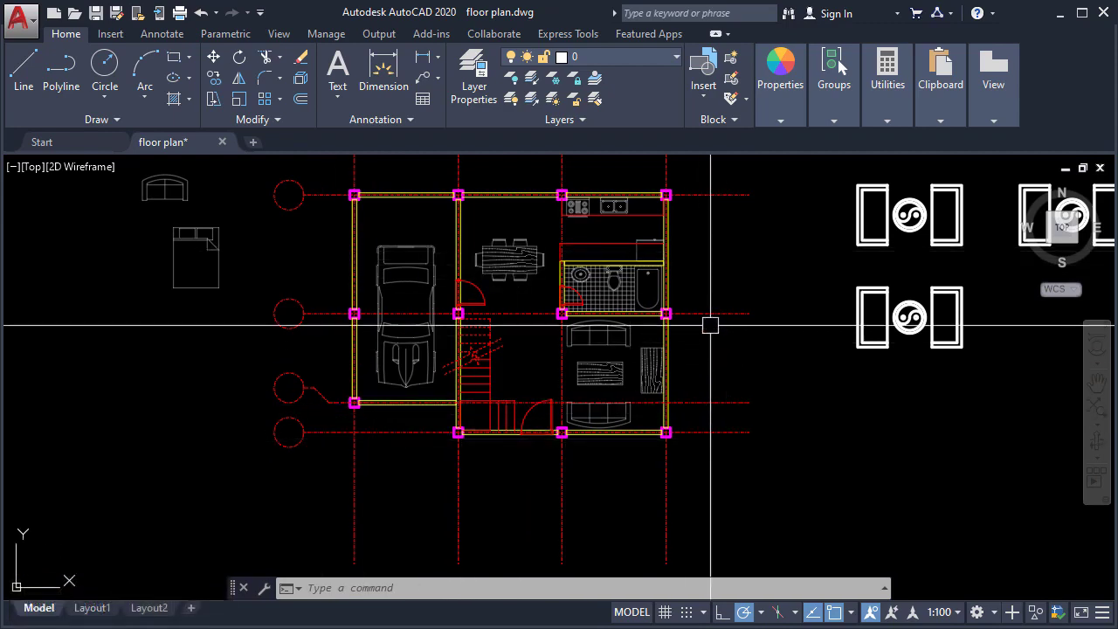
middle_click_drag(710, 325, 685, 414)
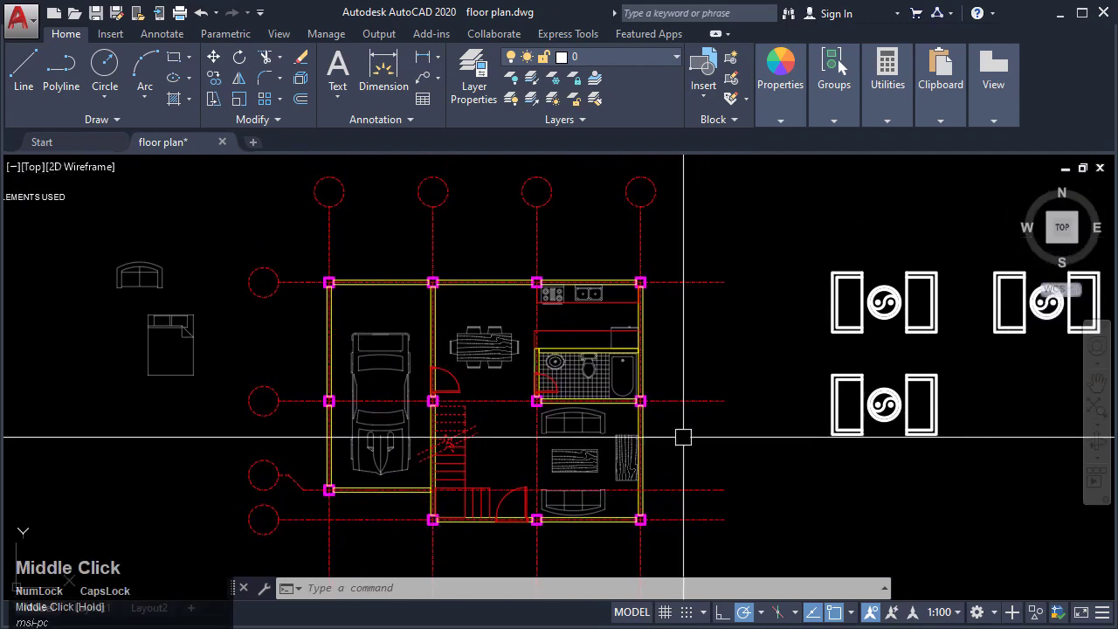
Step: Set the COLUMN layer's lineweight to 0.50 mm in the Layer Properties Manager and close it
left_click(474, 92)
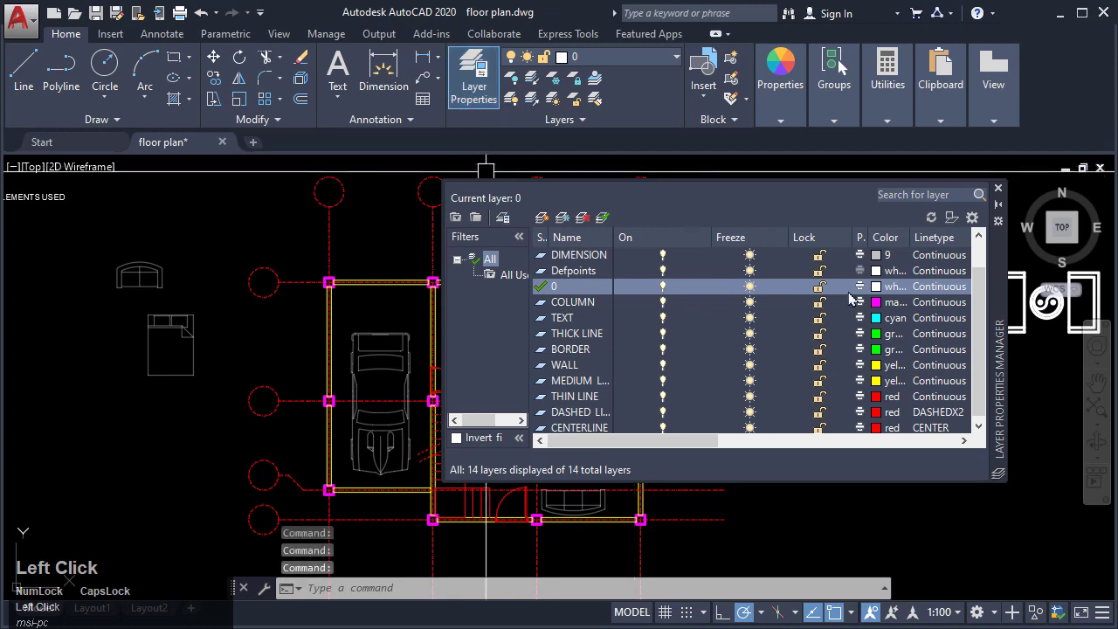
left_click_drag(642, 442, 752, 428)
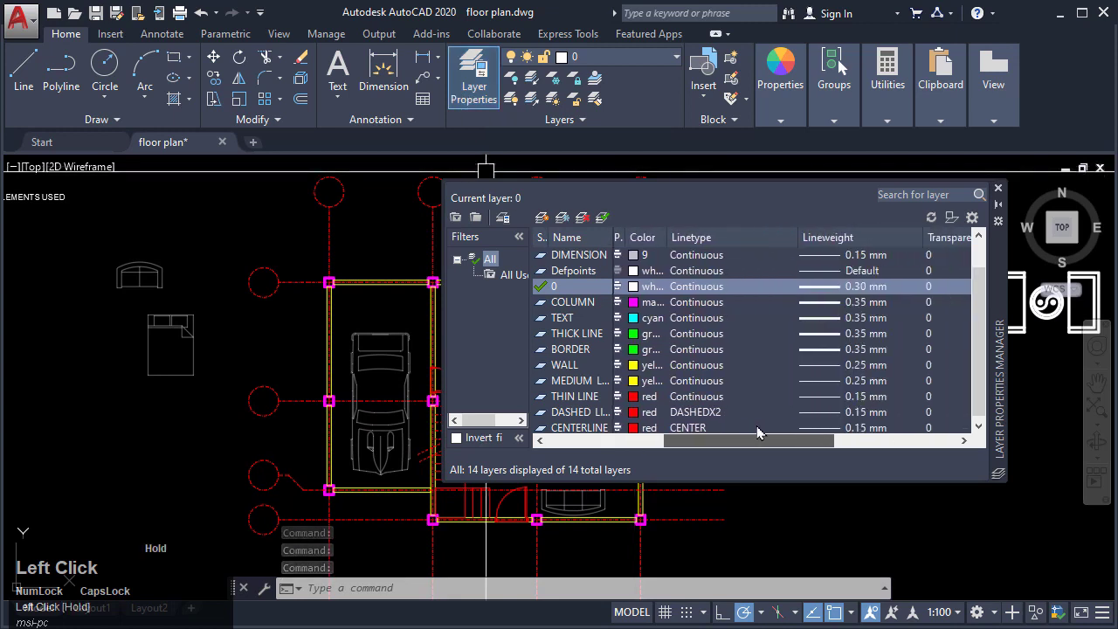
left_click(831, 302)
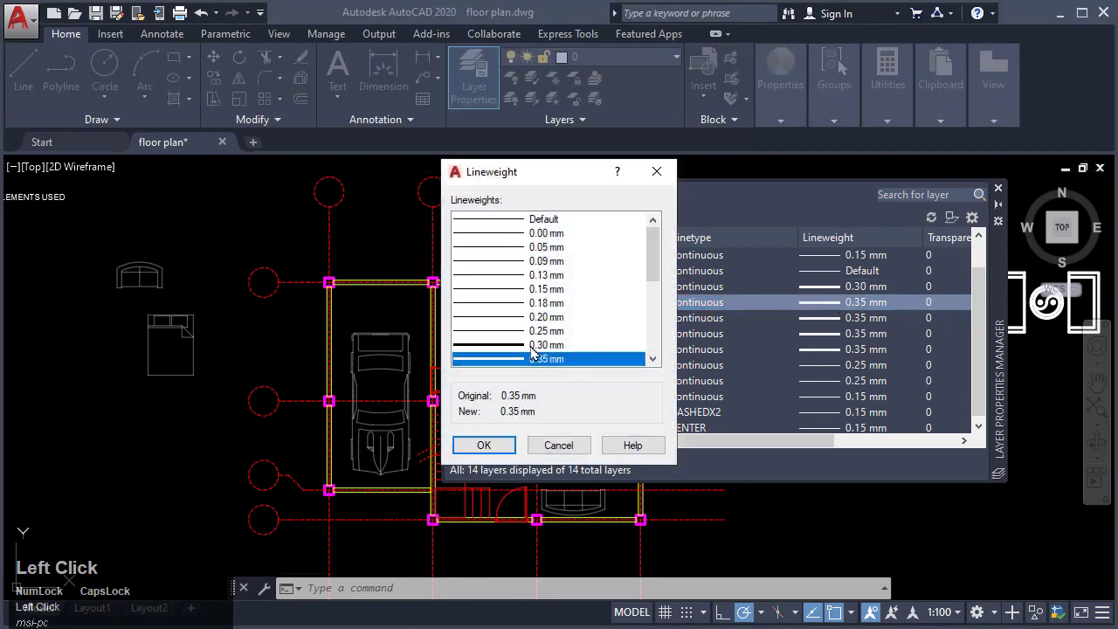
scroll(535, 351, "down", 2)
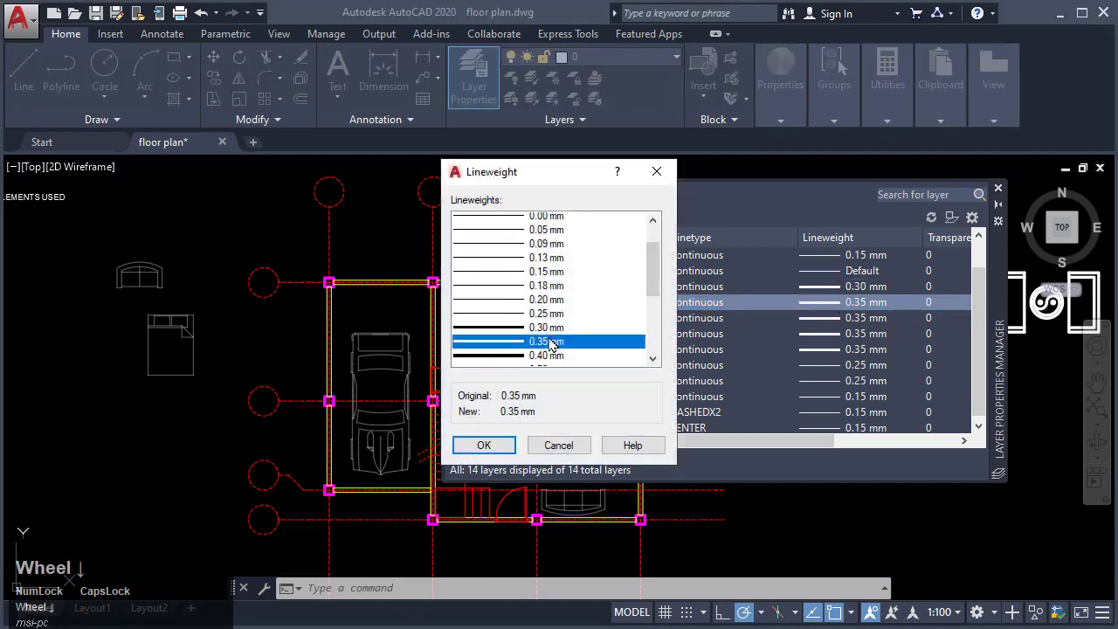
left_click(484, 446)
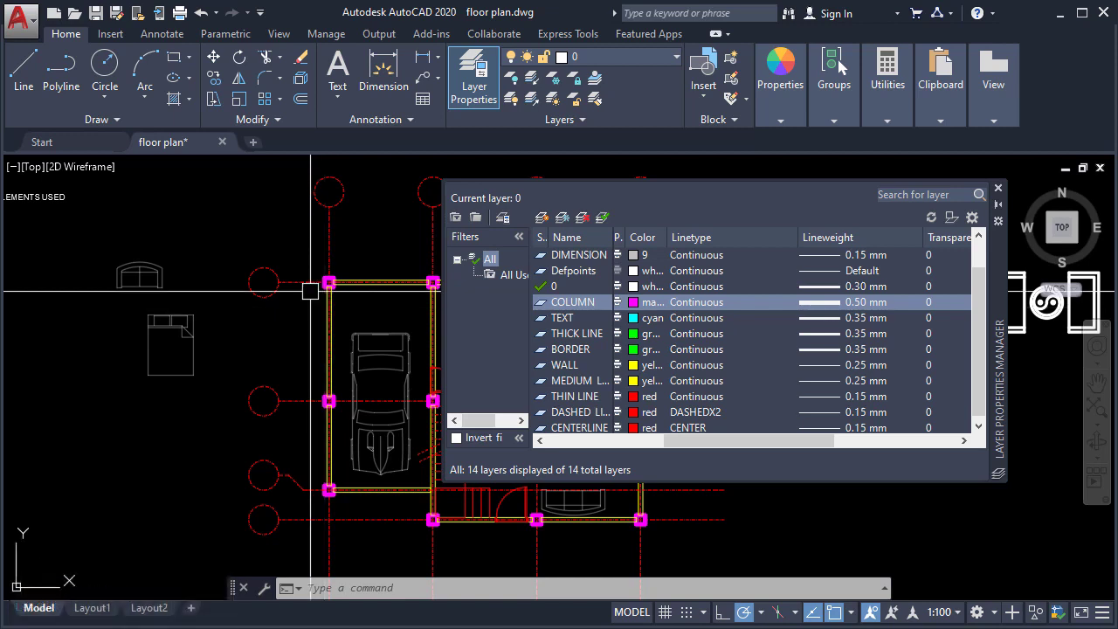
left_click(997, 189)
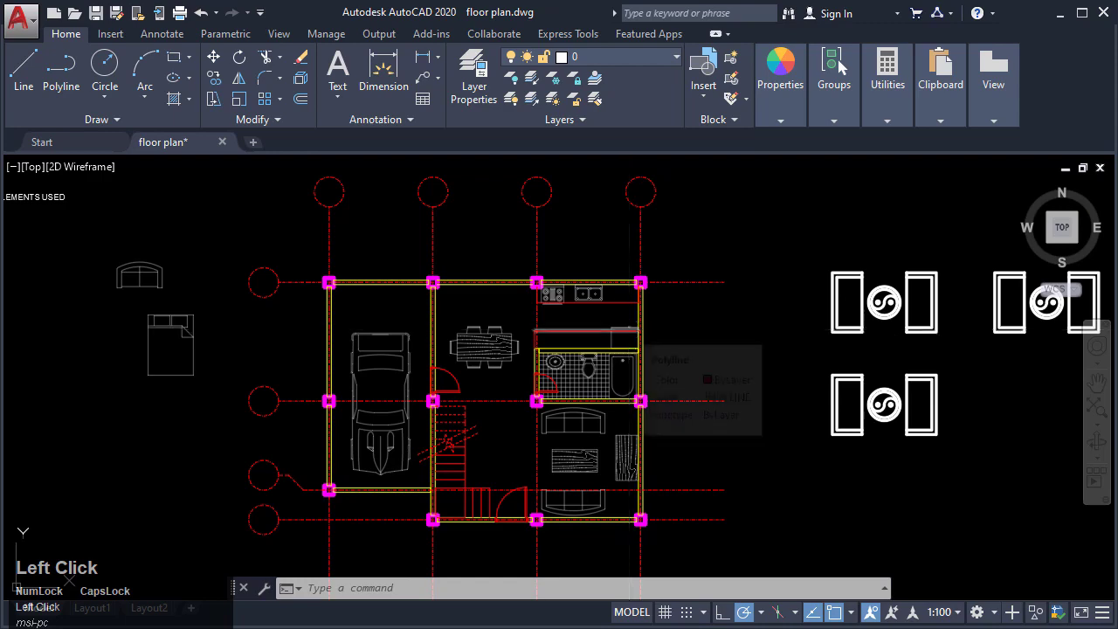
Step: Undo the COLUMN layer's lineweight and color changes
key("ctrl+z")
key("ctrl+z")
key("ctrl+z")
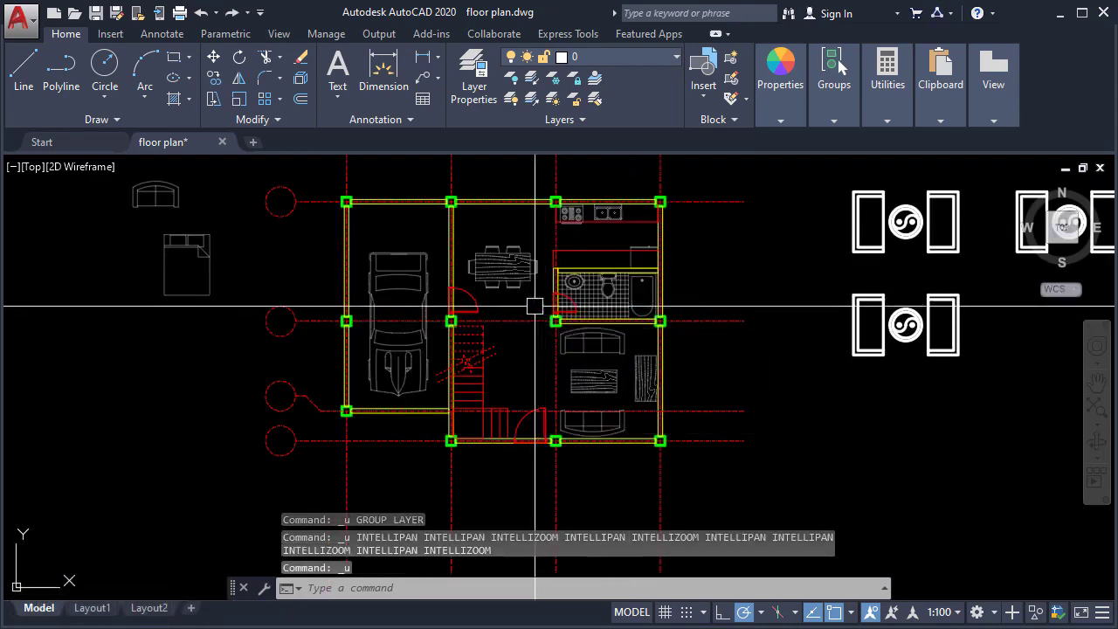
middle_click_drag(535, 305, 534, 347)
scroll(413, 273, "up", 2)
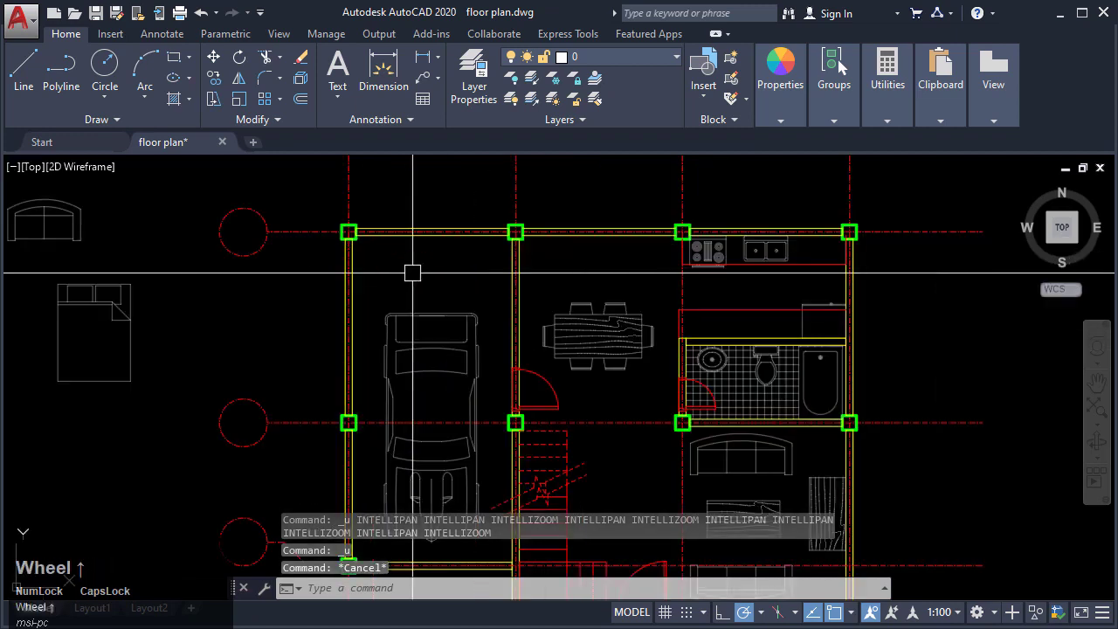